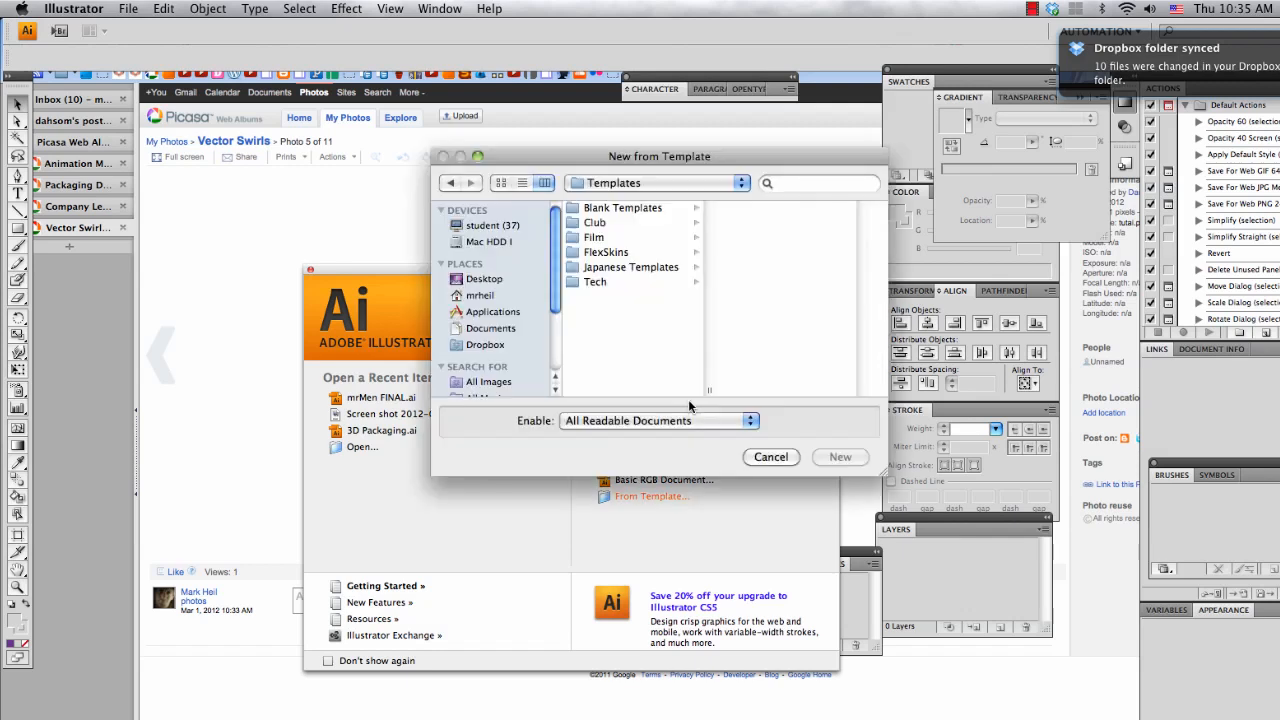
- Browse the Club, Film, Tech and Japanese Templates folders, including Marketing, Restaurant and Business Set, and dismiss the template chooser
{"action": "left_click", "coordinate": [602, 222]}
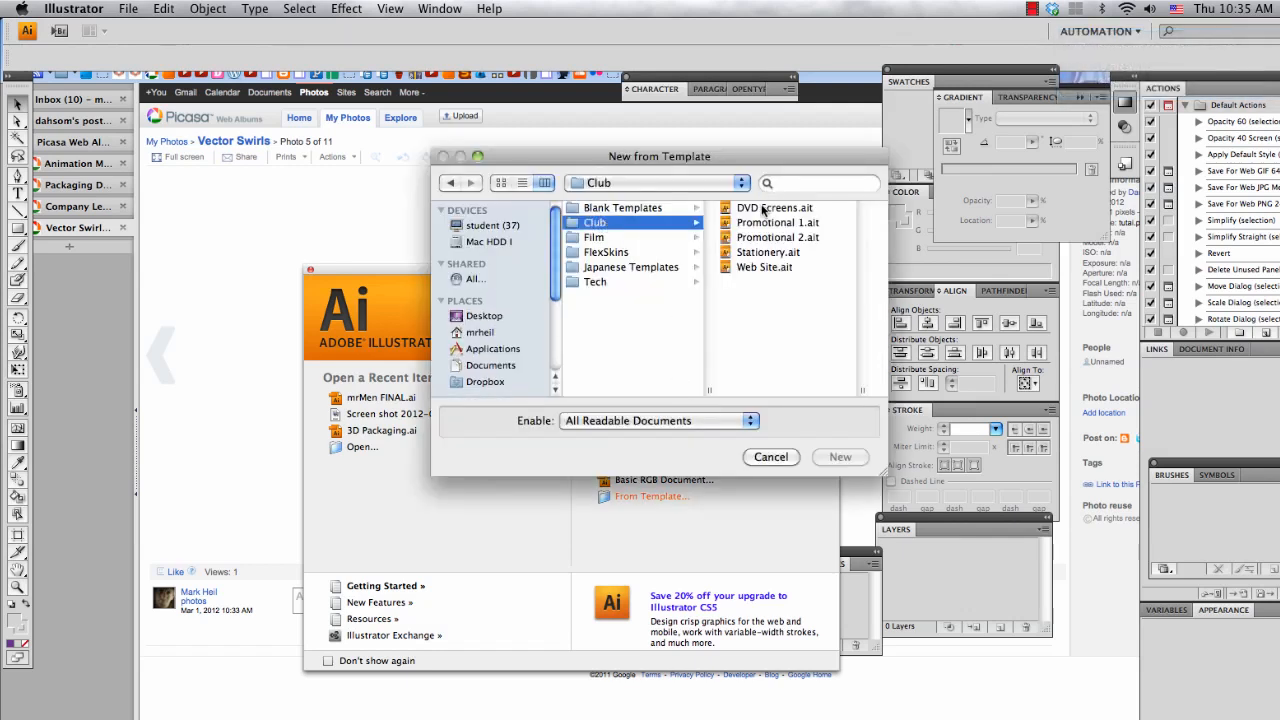
{"action": "left_click", "coordinate": [752, 266]}
{"action": "scroll", "coordinate": [600, 246], "scroll_direction": "left", "scroll_amount": 5}
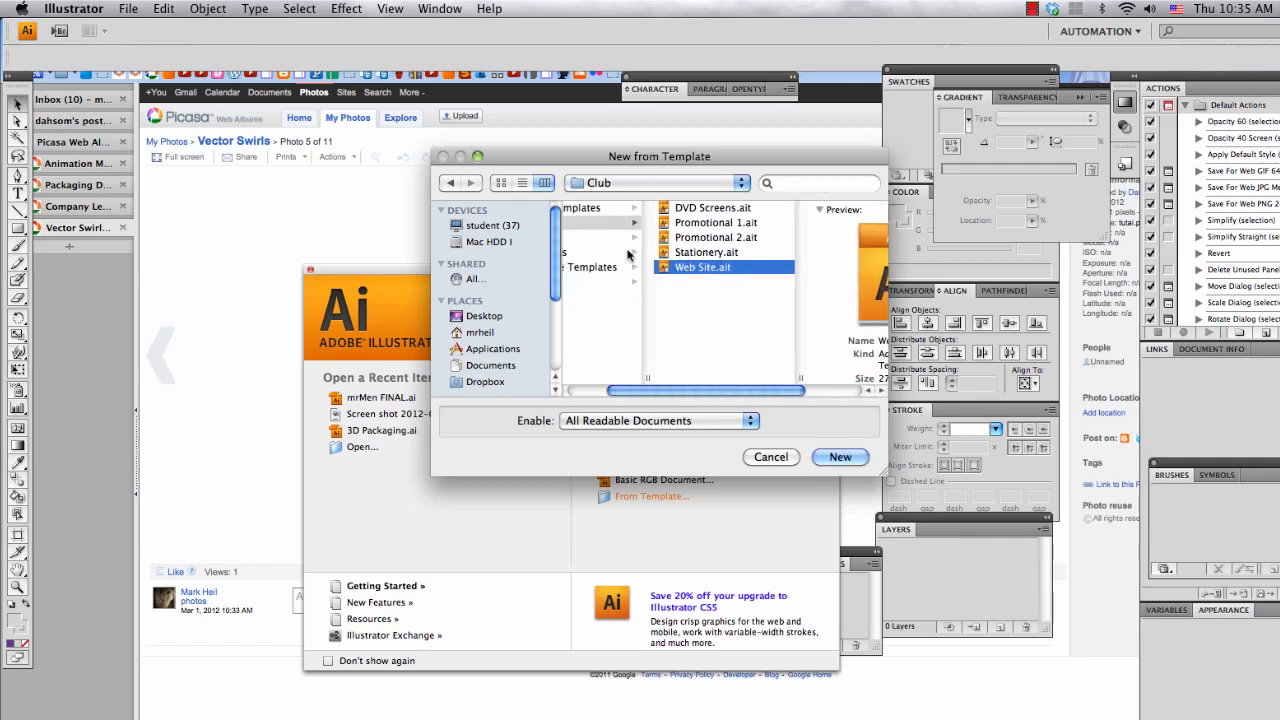
{"action": "left_click", "coordinate": [620, 238]}
{"action": "left_click", "coordinate": [615, 281]}
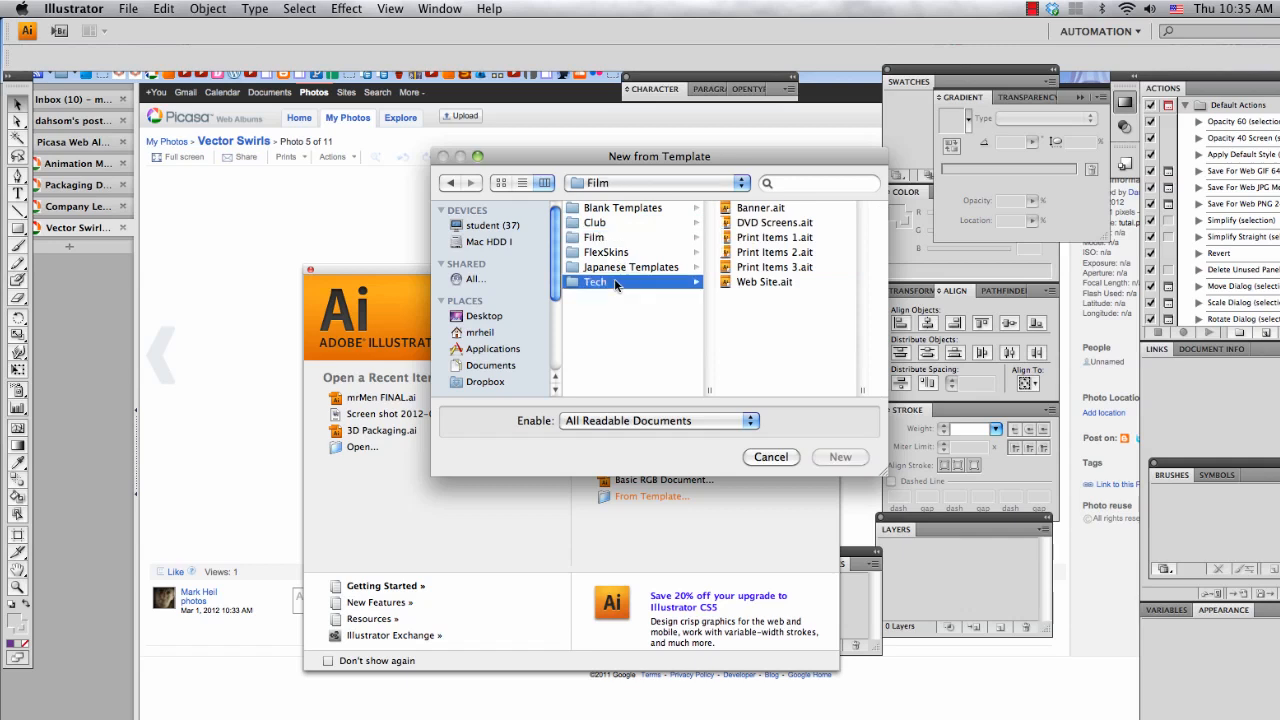
{"action": "left_click", "coordinate": [622, 270]}
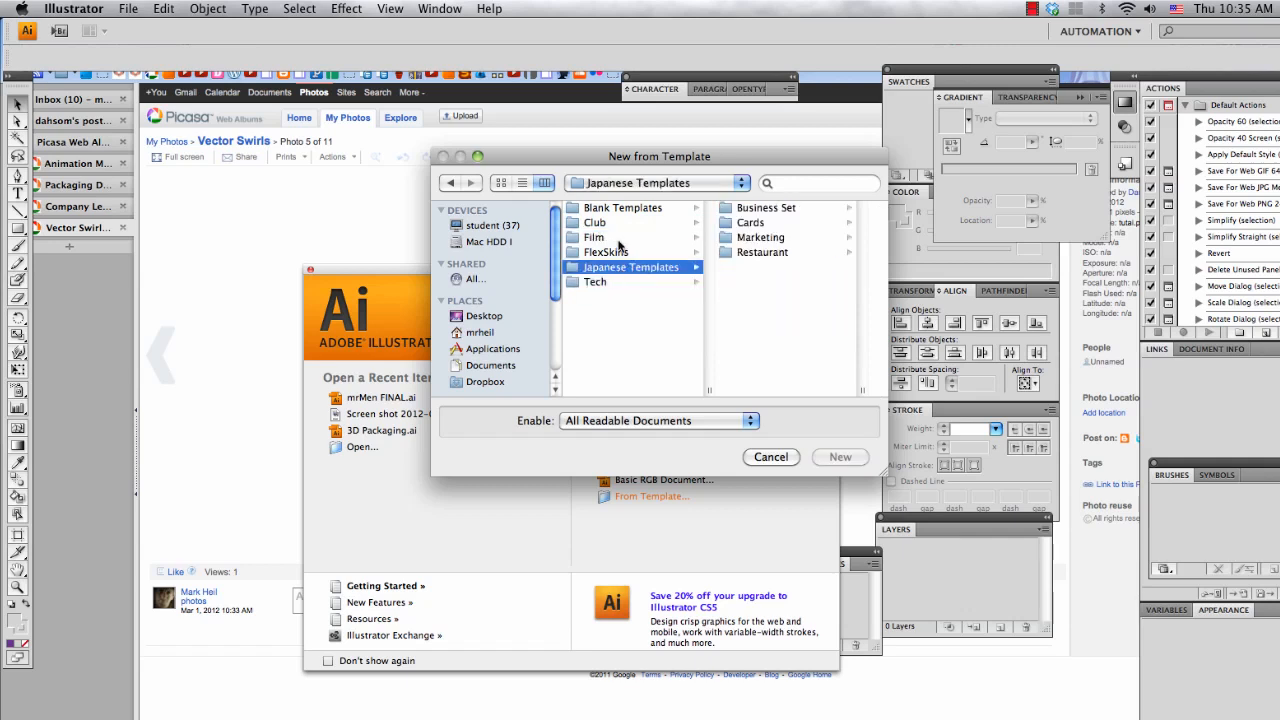
{"action": "left_click", "coordinate": [782, 240]}
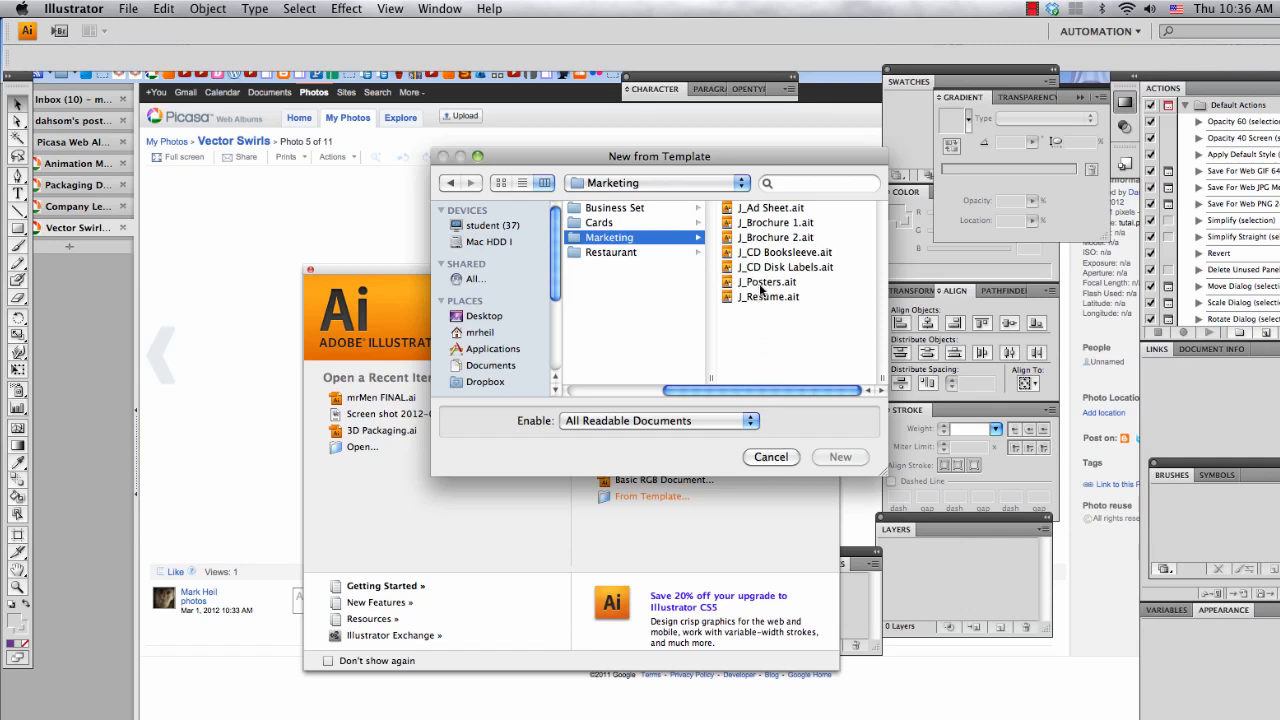
{"action": "left_click", "coordinate": [700, 252]}
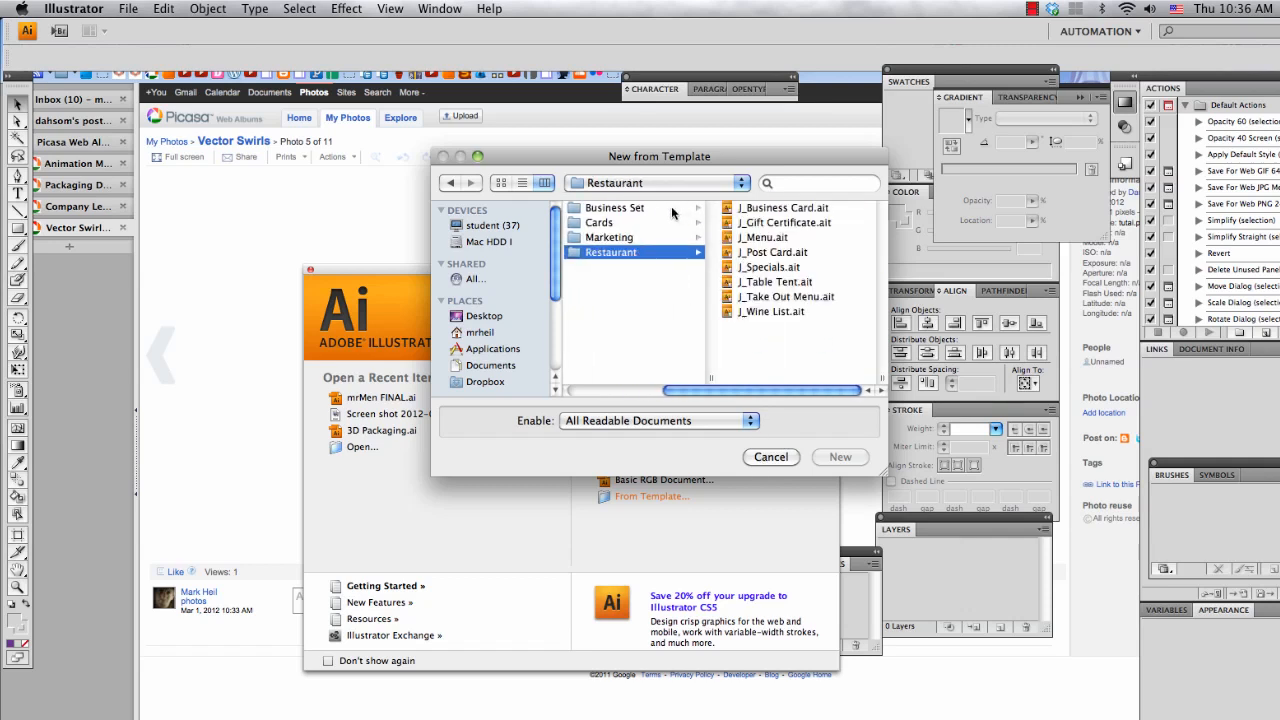
{"action": "left_click", "coordinate": [671, 206]}
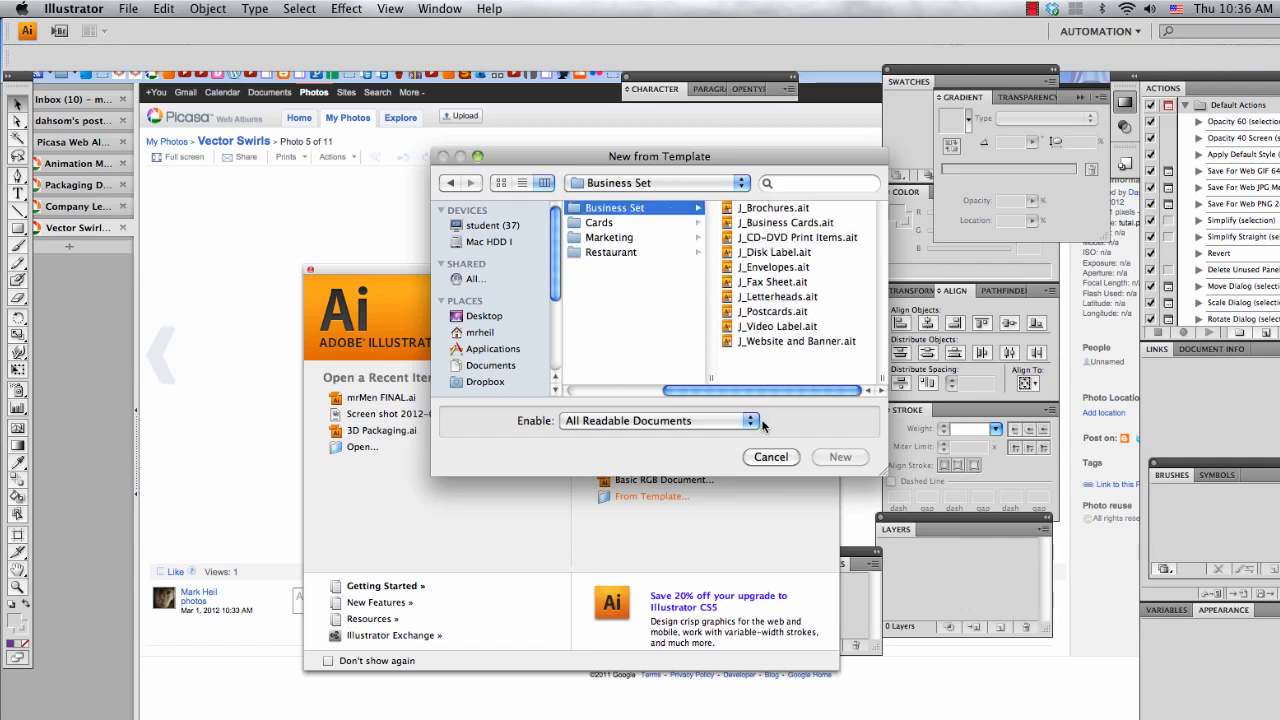
{"action": "left_click", "coordinate": [778, 459]}
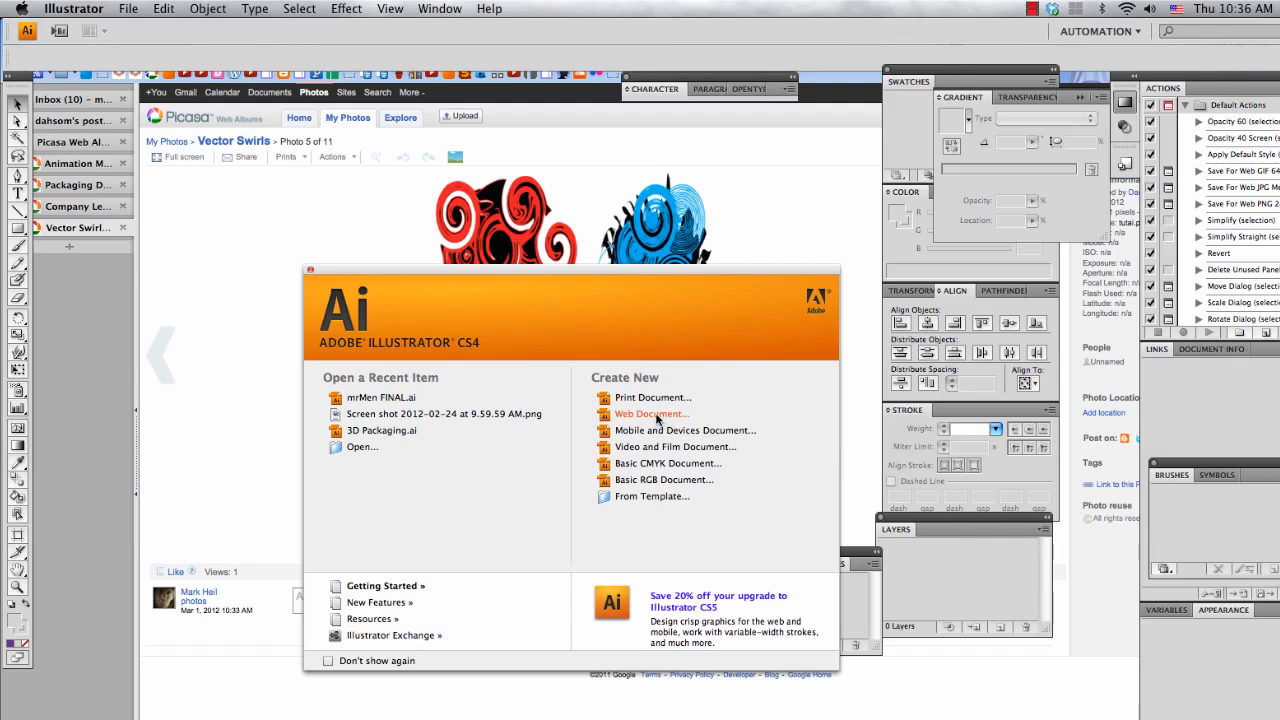
- Create a new Web document at 800 x 600 px with RGB color mode and Screen (72 ppi) raster effects
{"action": "left_click", "coordinate": [656, 417]}
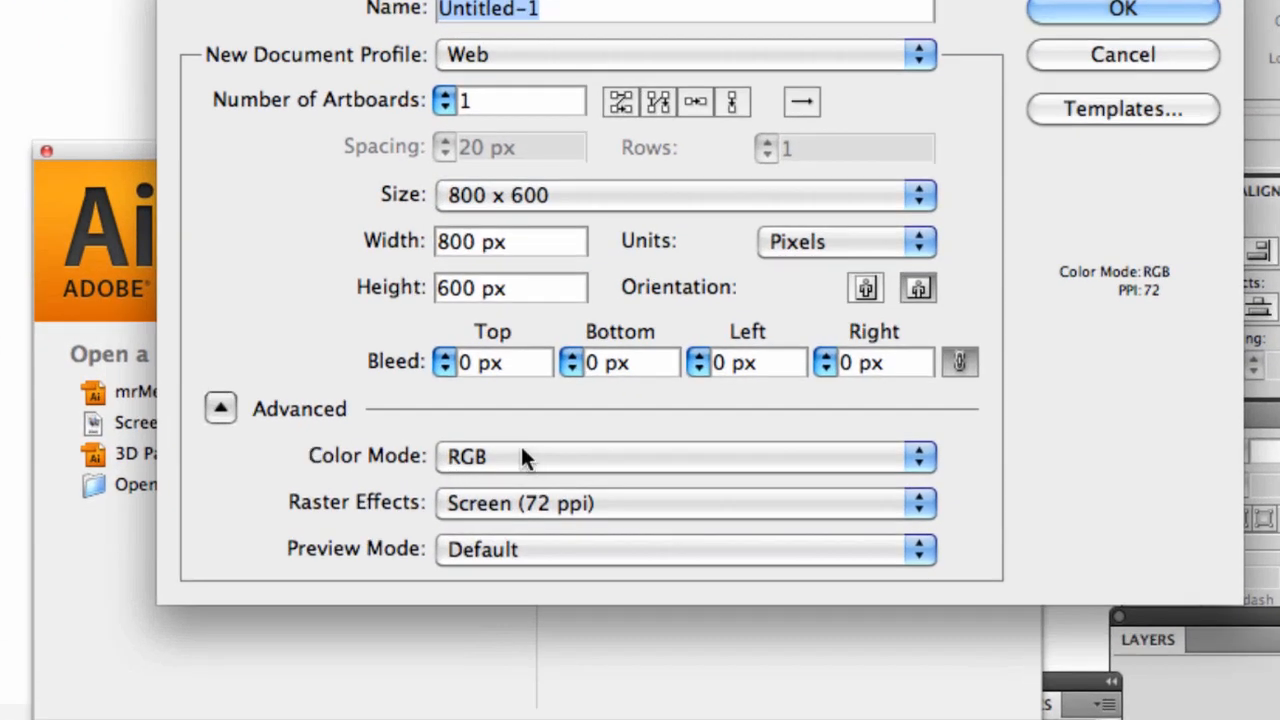
{"action": "left_click", "coordinate": [495, 457]}
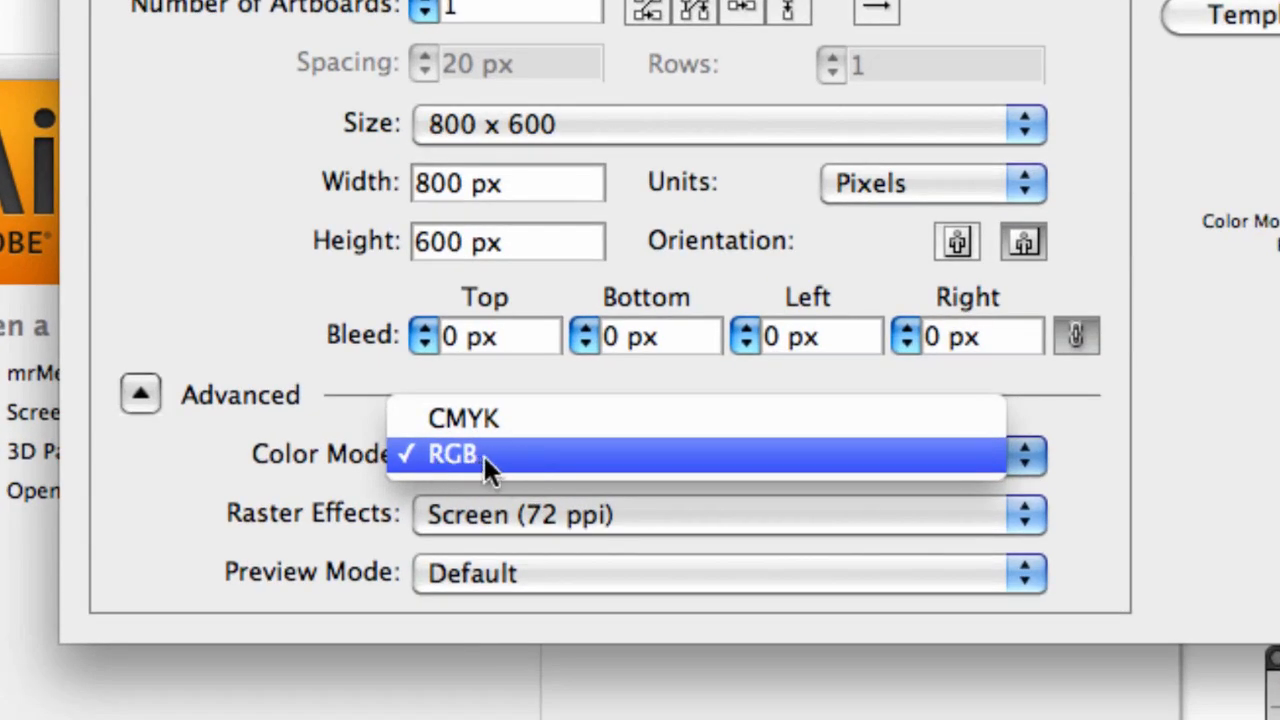
{"action": "left_click", "coordinate": [520, 516]}
{"action": "left_click", "coordinate": [520, 514]}
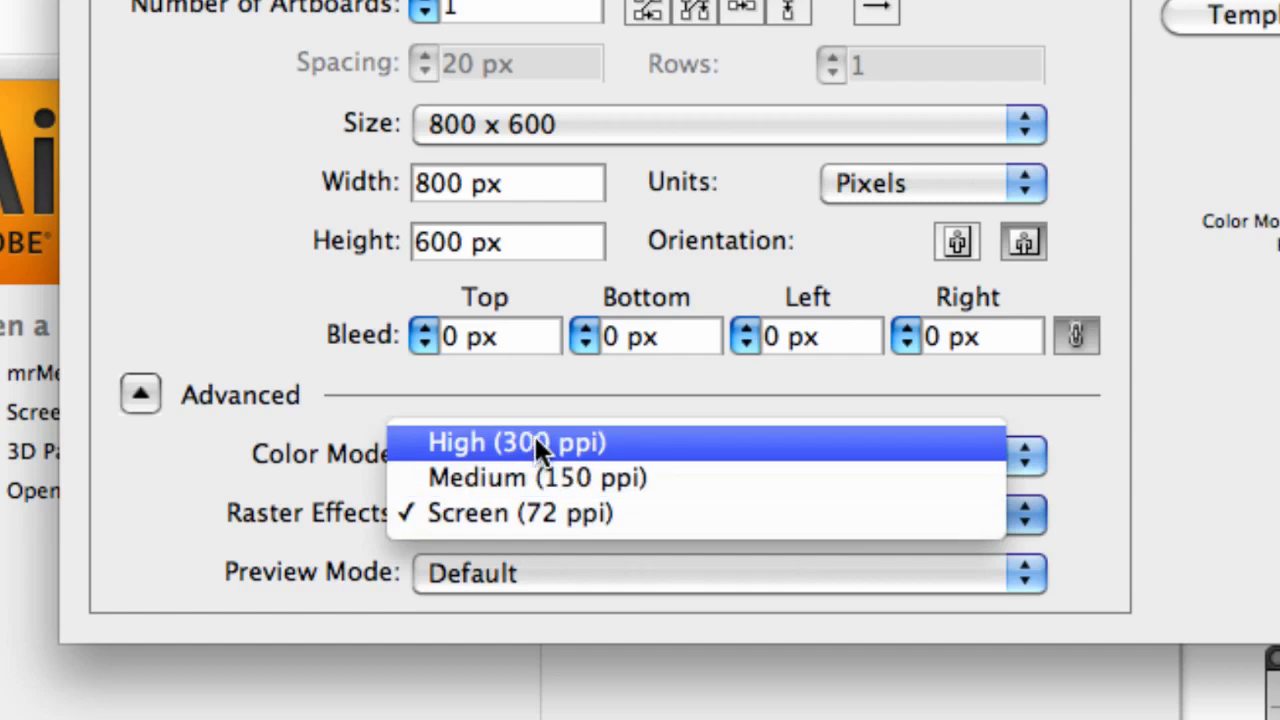
{"action": "left_click", "coordinate": [532, 516]}
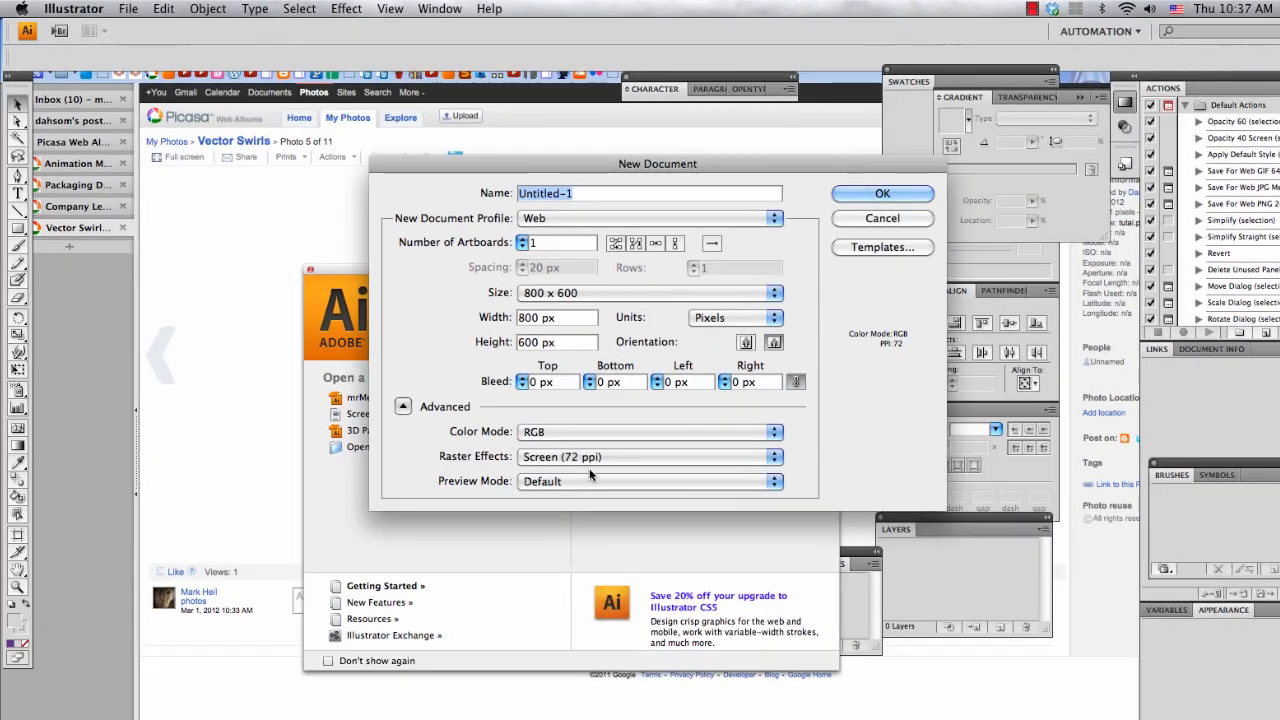
{"action": "left_click", "coordinate": [848, 192]}
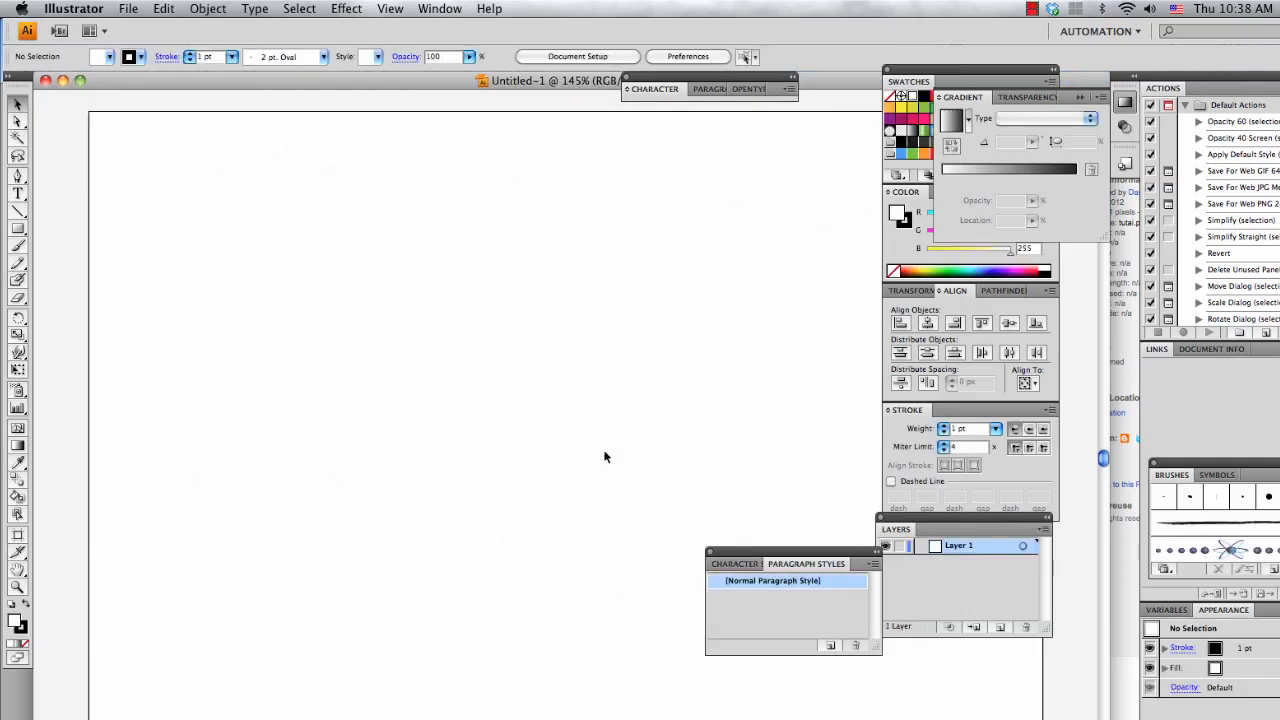
- Create a second web document in portrait orientation, 600 x 800 px, and close it
{"action": "key", "text": "super+n"}
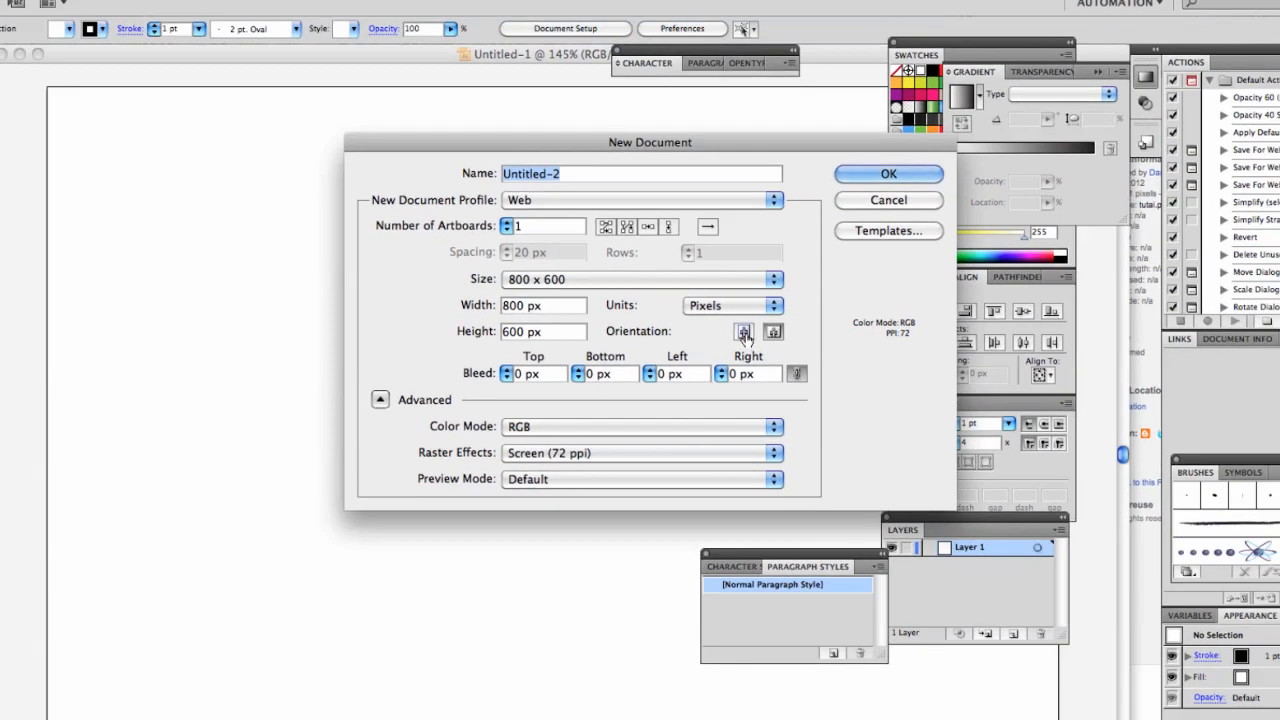
{"action": "left_click", "coordinate": [745, 337]}
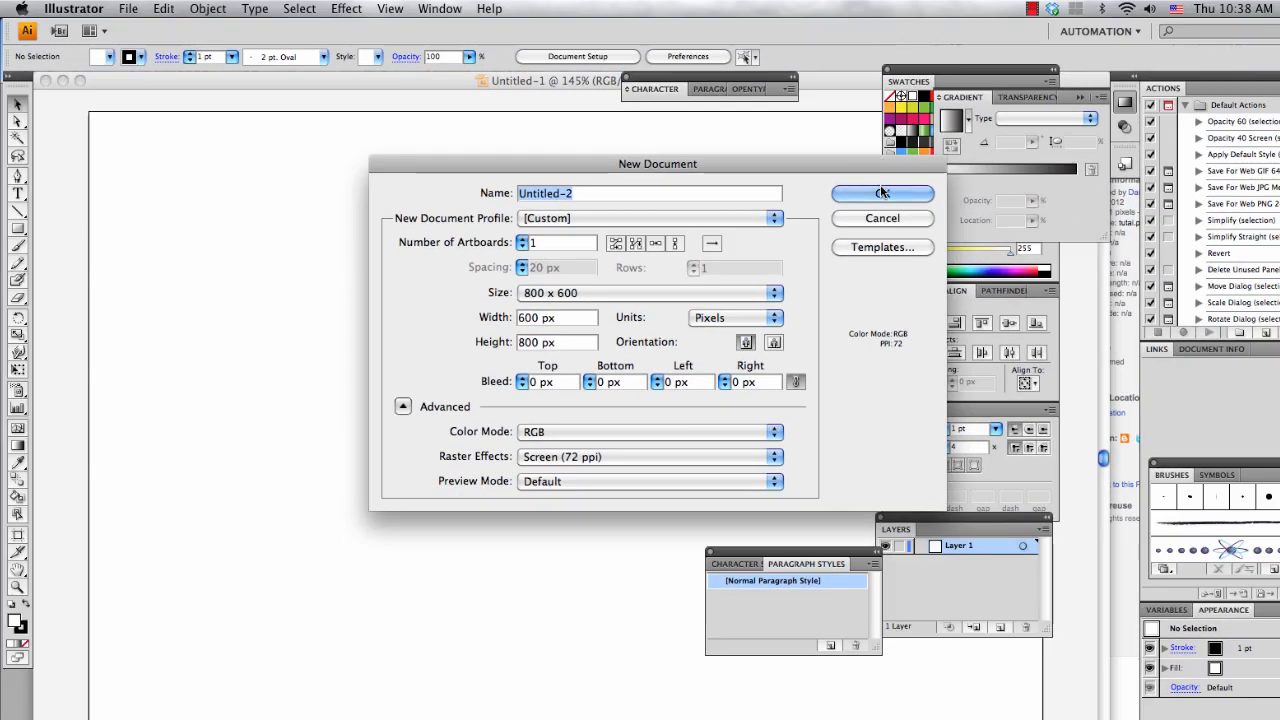
{"action": "left_click", "coordinate": [888, 174]}
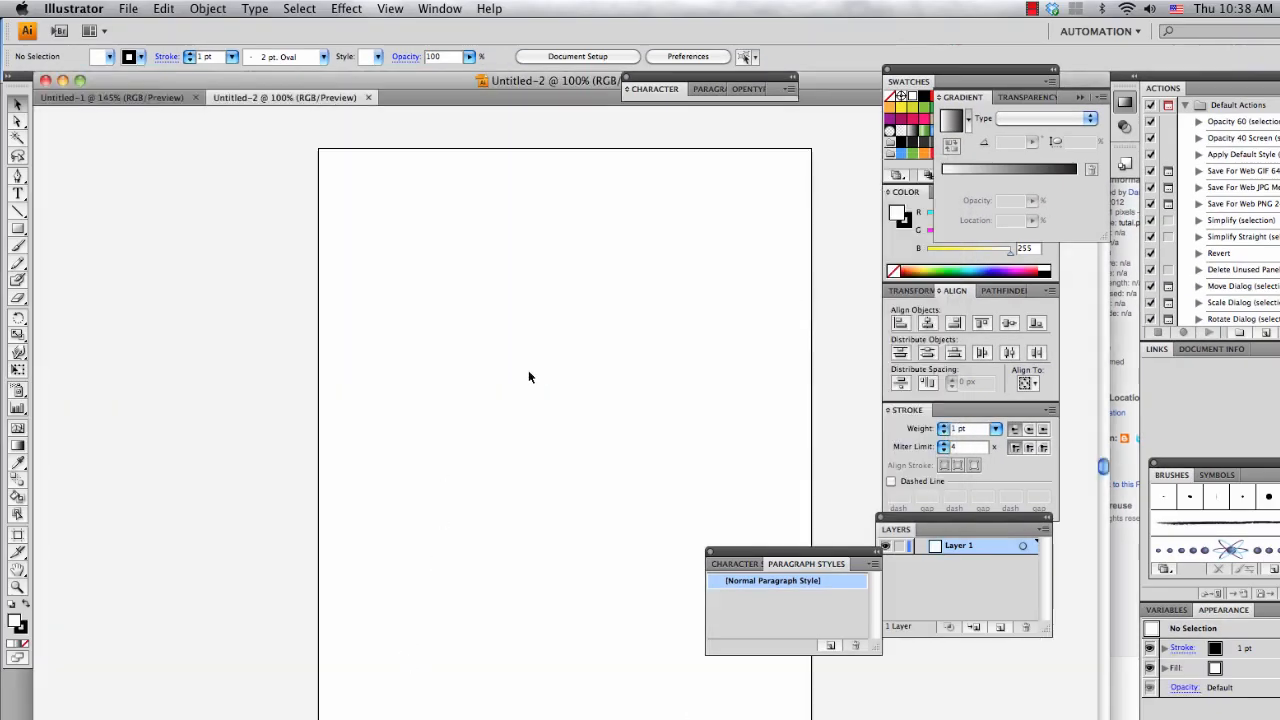
{"action": "key", "text": "super+w"}
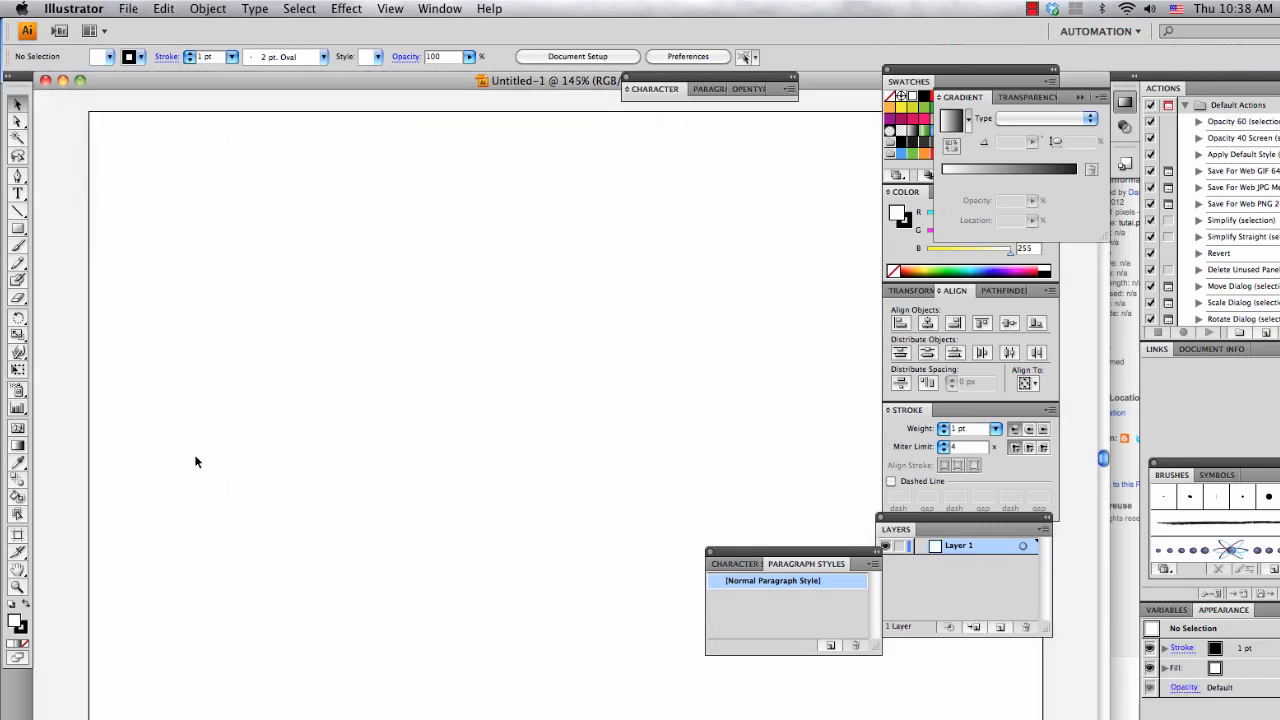
- Switch to Firefox, examine the swirls, lake and panda artwork on the tutAi blog page, and return to Illustrator
{"action": "key", "text": "super+Tab"}
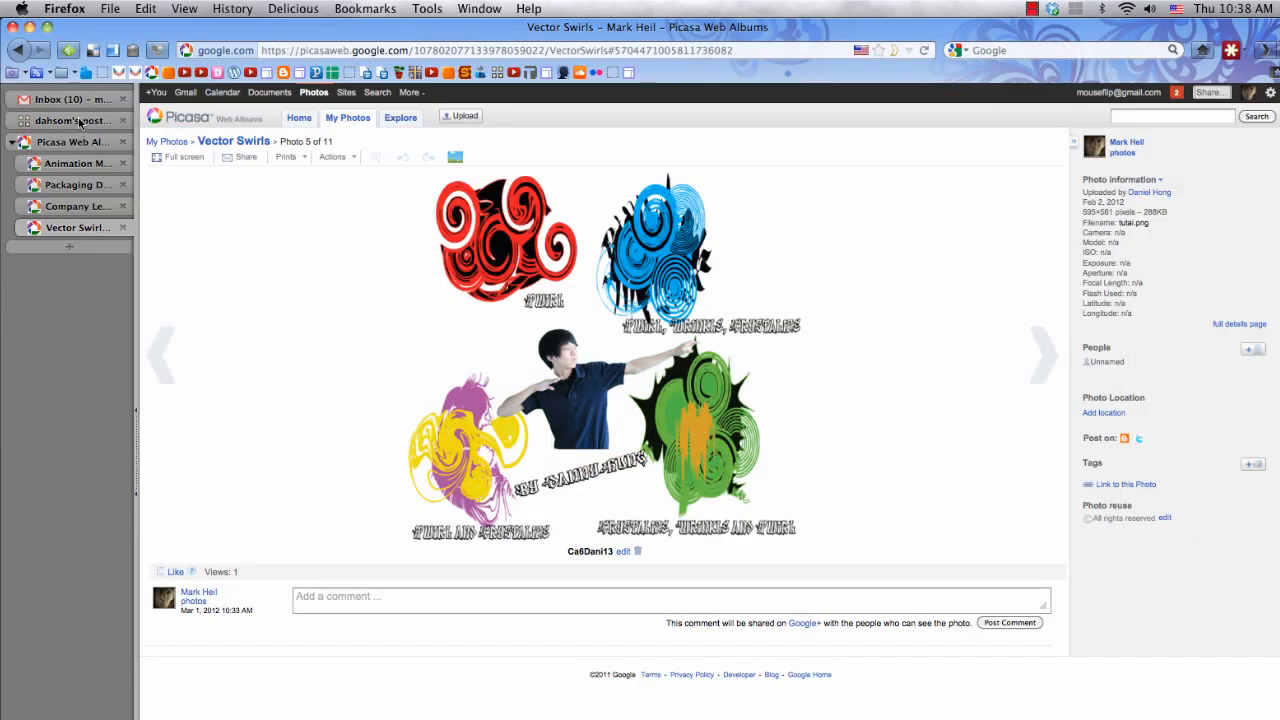
{"action": "left_click", "coordinate": [80, 122]}
{"action": "scroll", "coordinate": [457, 343], "scroll_direction": "down", "scroll_amount": 10}
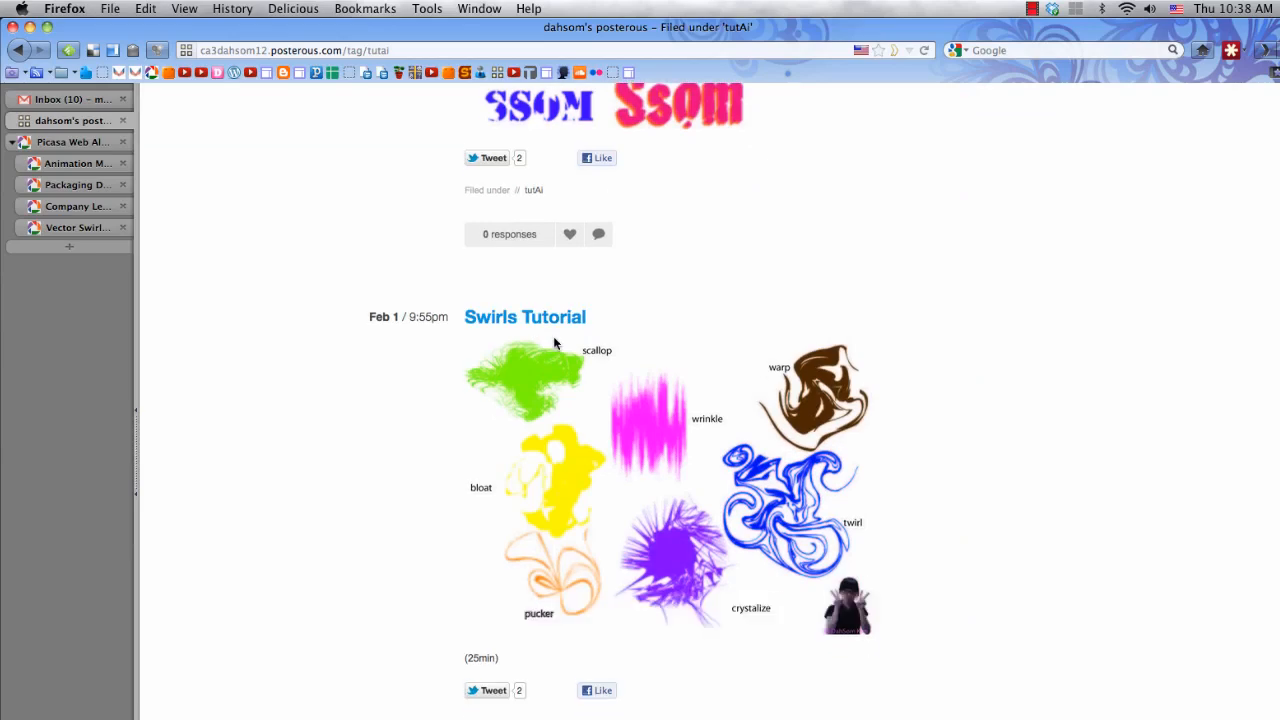
{"action": "scroll", "coordinate": [555, 343], "scroll_direction": "down", "scroll_amount": 15}
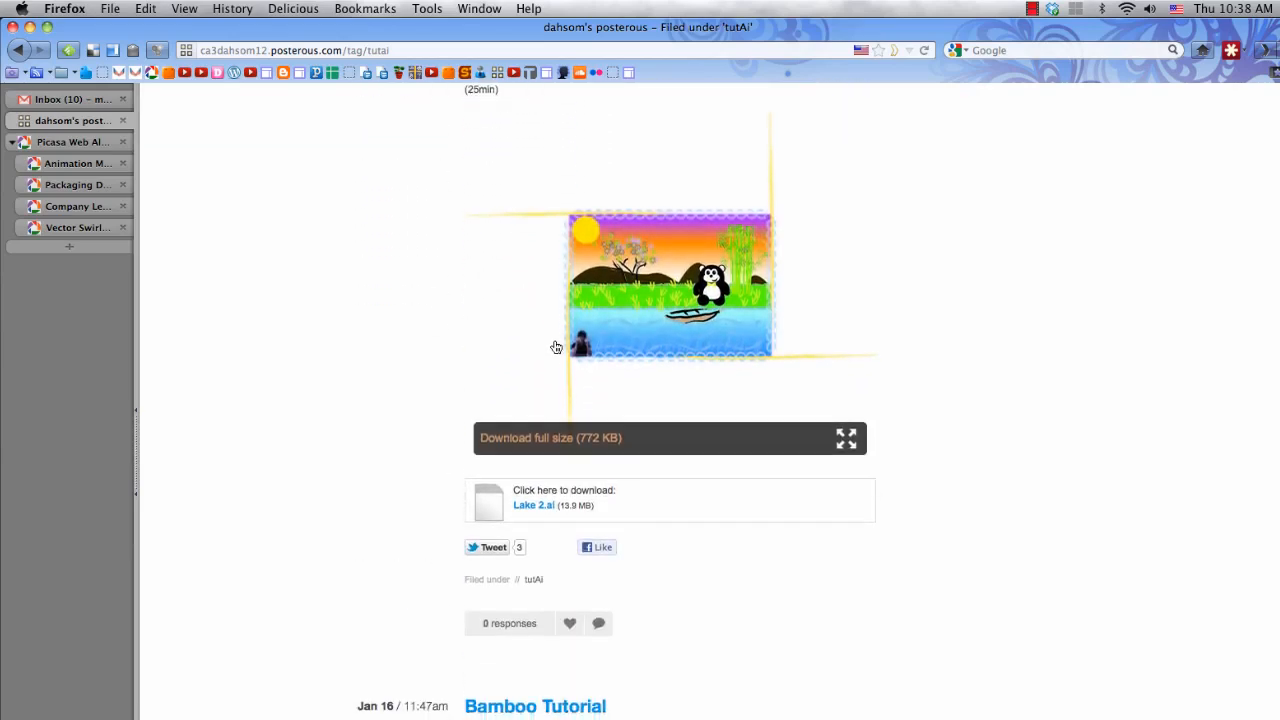
{"action": "scroll", "coordinate": [556, 347], "scroll_direction": "down", "scroll_amount": 15}
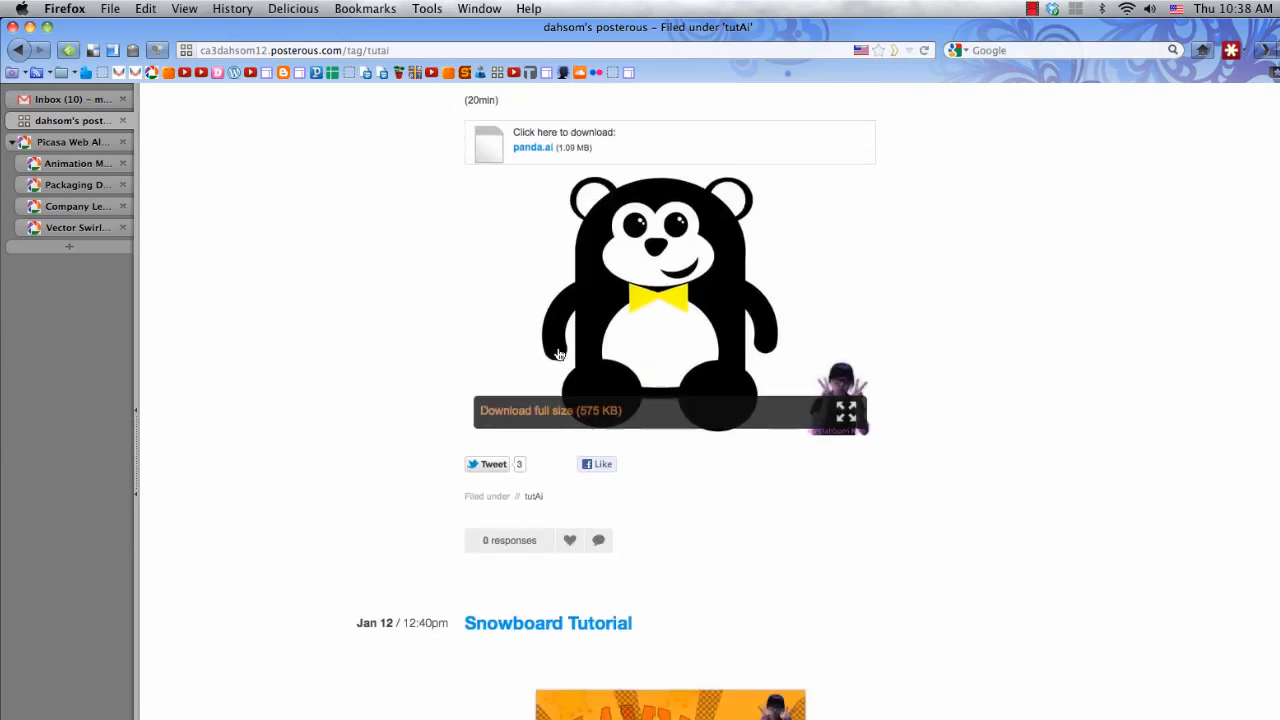
{"action": "scroll", "coordinate": [558, 354], "scroll_direction": "down", "scroll_amount": 3}
{"action": "scroll", "coordinate": [571, 371], "scroll_direction": "up", "scroll_amount": 2}
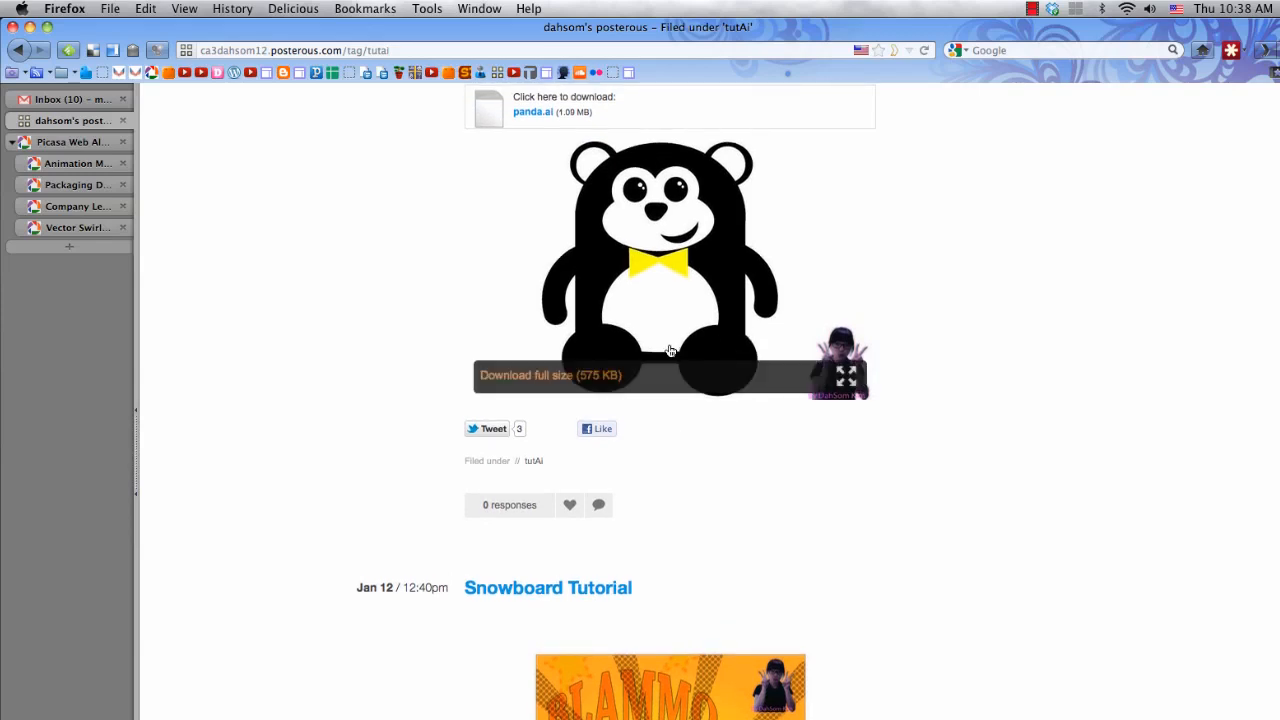
{"action": "scroll", "coordinate": [808, 363], "scroll_direction": "up", "scroll_amount": 2}
{"action": "scroll", "coordinate": [814, 360], "scroll_direction": "down", "scroll_amount": 2}
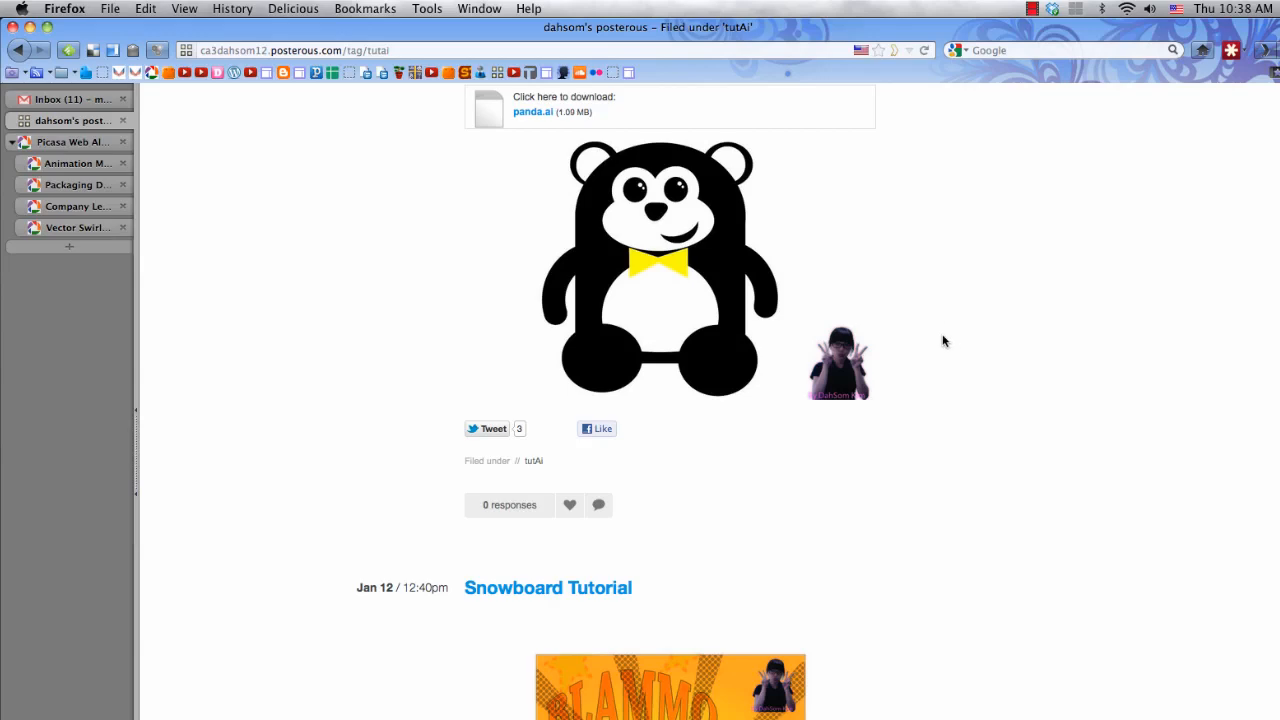
{"action": "key", "text": "super+Tab"}
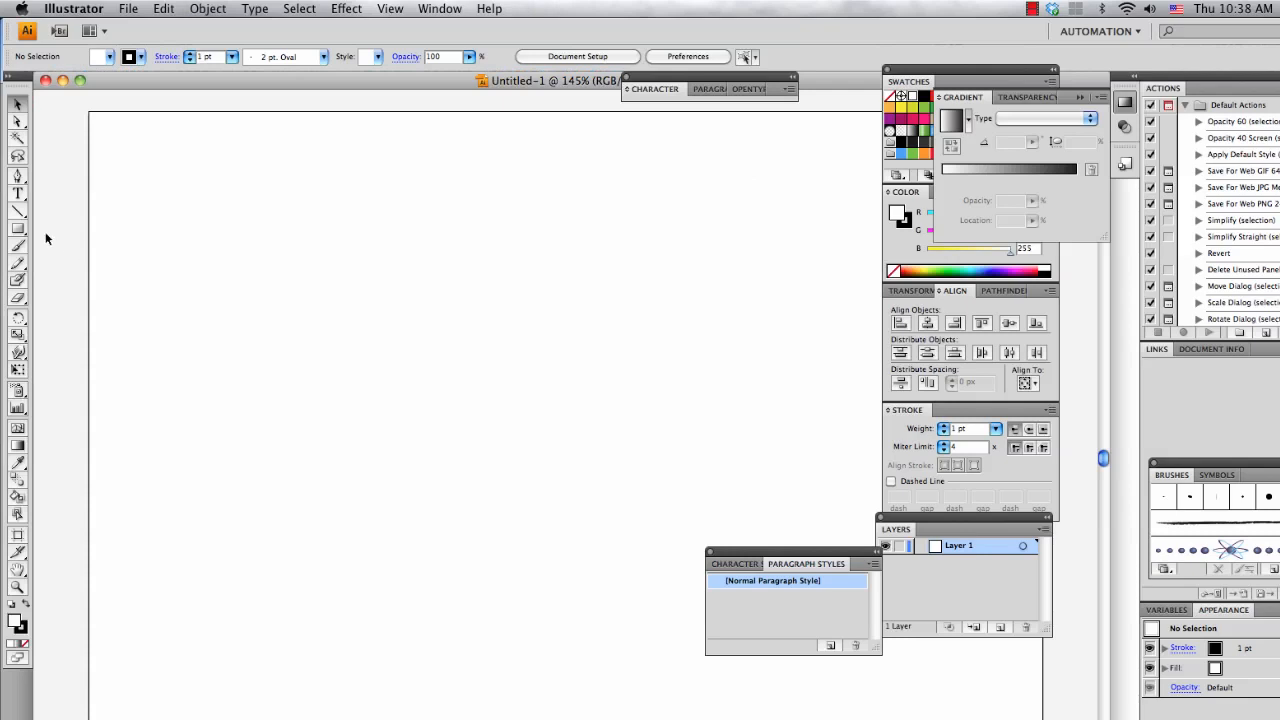
- Draw a rectangle about 221 x 292 px, shrink it to about 188 x 274 px from its upper-left corner, and delete it
{"action": "left_click", "coordinate": [19, 231]}
{"action": "mouse_move", "coordinate": [482, 318]}
{"action": "left_mouse_down"}
{"action": "mouse_move", "coordinate": [689, 640]}
{"action": "mouse_move", "coordinate": [746, 700]}
{"action": "mouse_move", "coordinate": [709, 714]}
{"action": "mouse_move", "coordinate": [709, 674]}
{"action": "left_mouse_up"}
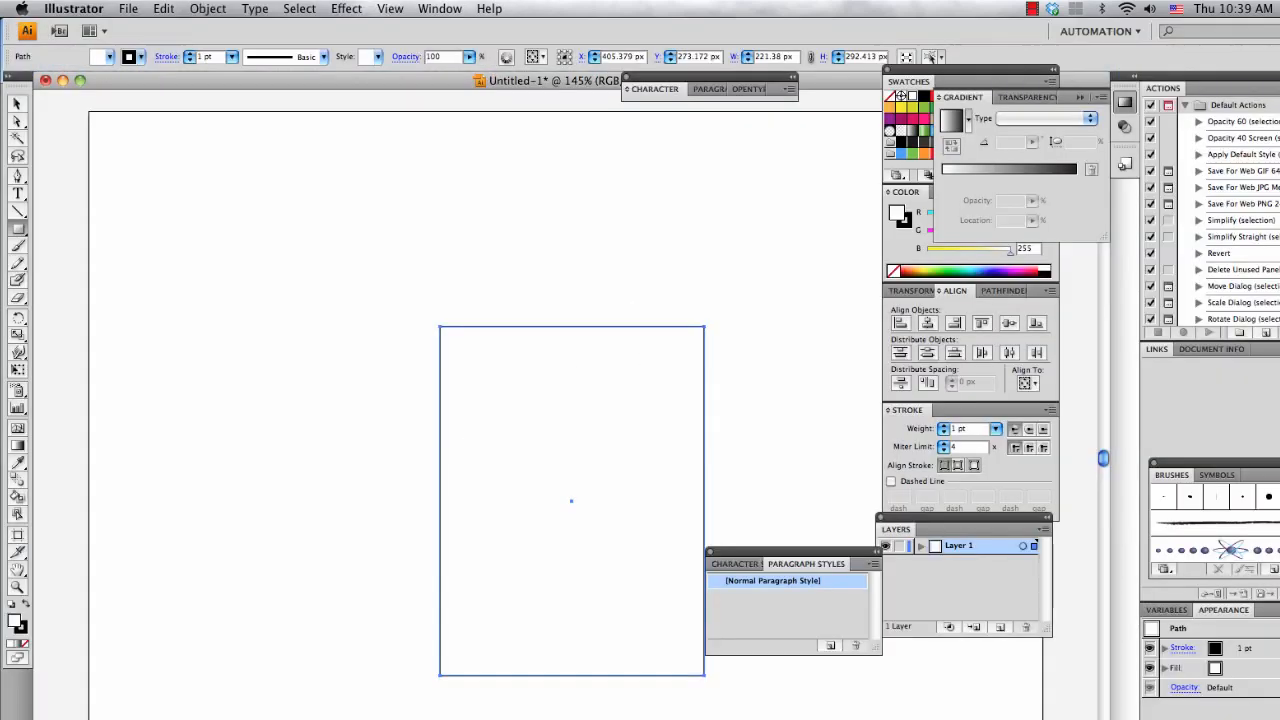
{"action": "key", "text": "v"}
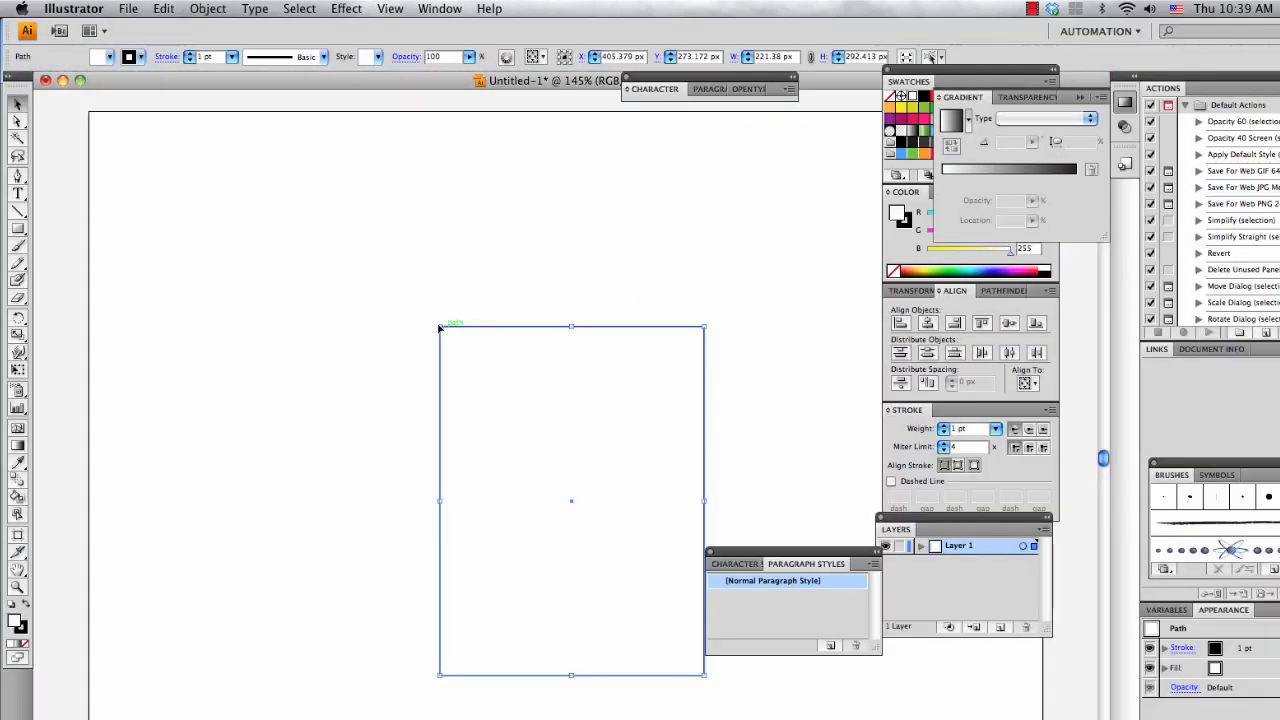
{"action": "left_click_drag", "start_coordinate": [440, 327], "coordinate": [481, 349]}
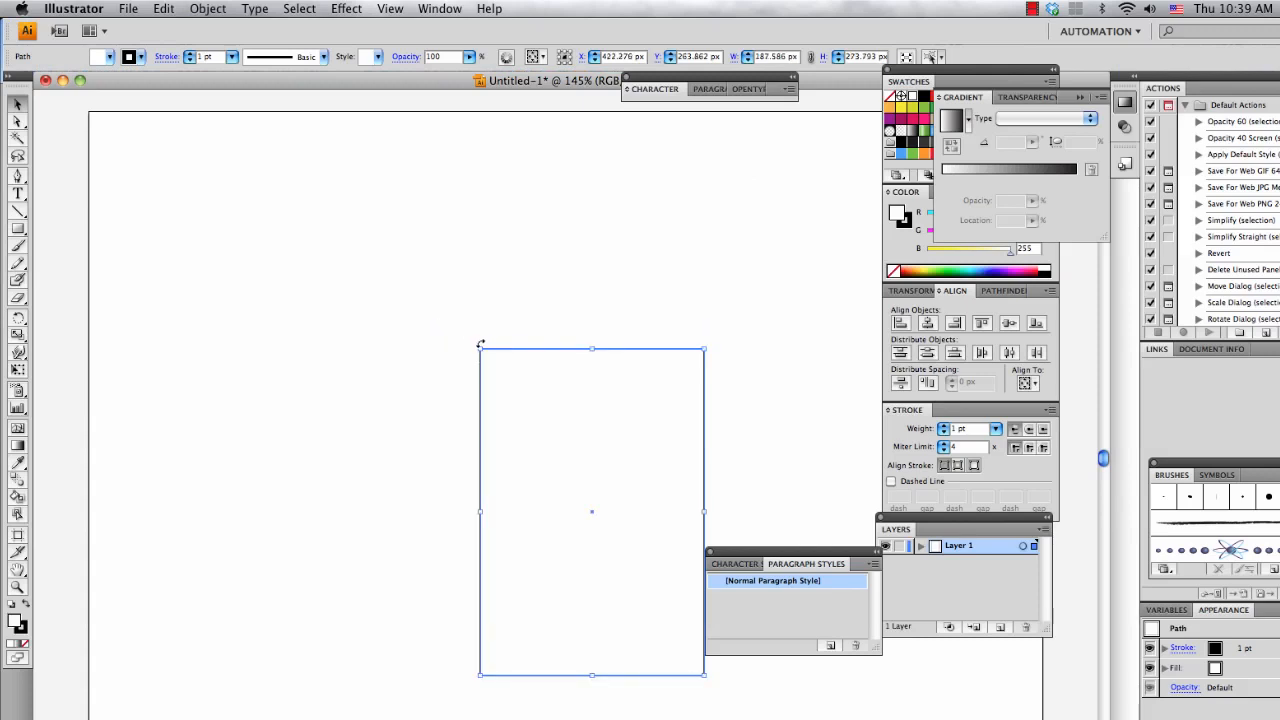
{"action": "key", "text": "Delete"}
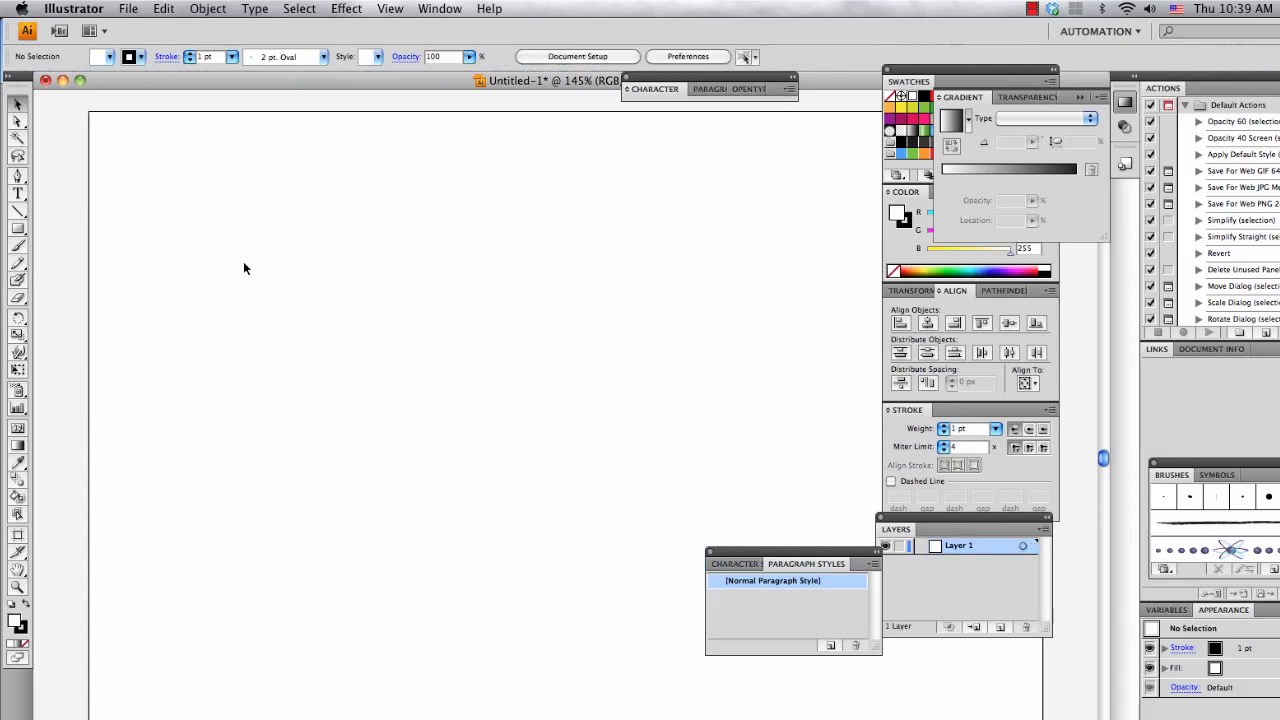
- Create a 200 x 200 px square near the middle of the artboard using exact Rectangle dimensions
{"action": "left_click", "coordinate": [18, 231]}
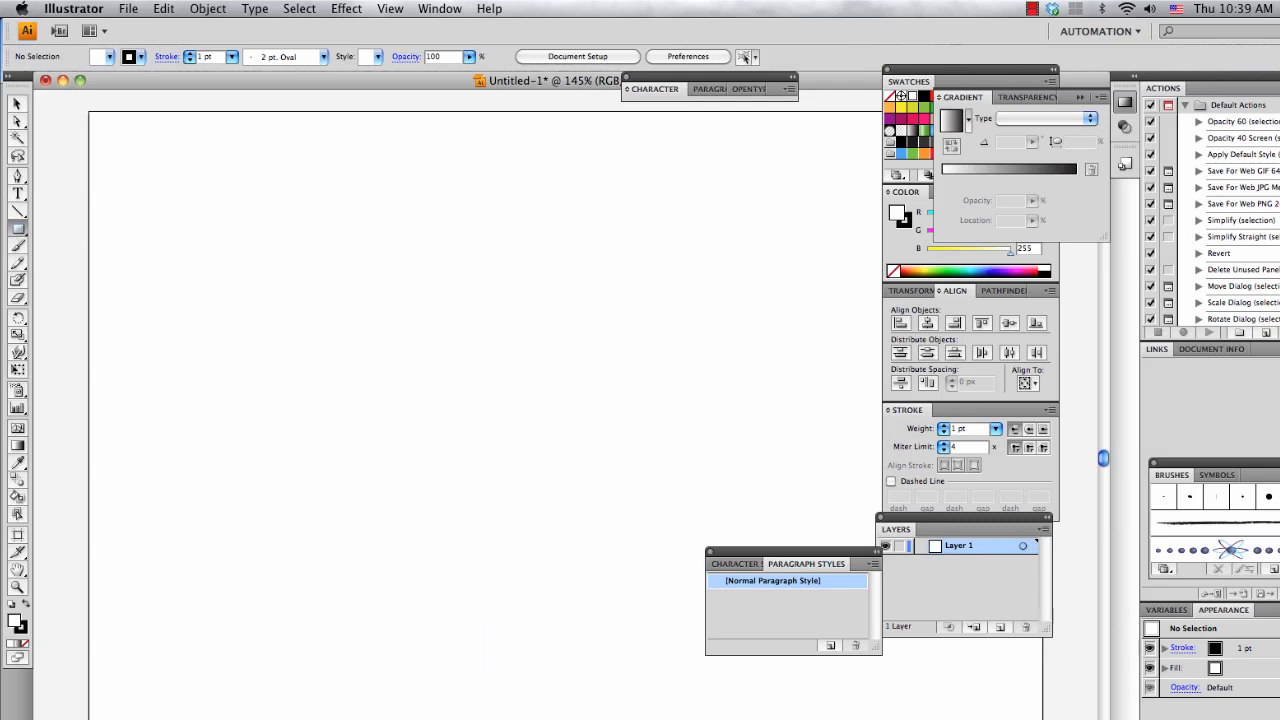
{"action": "left_click", "coordinate": [437, 311]}
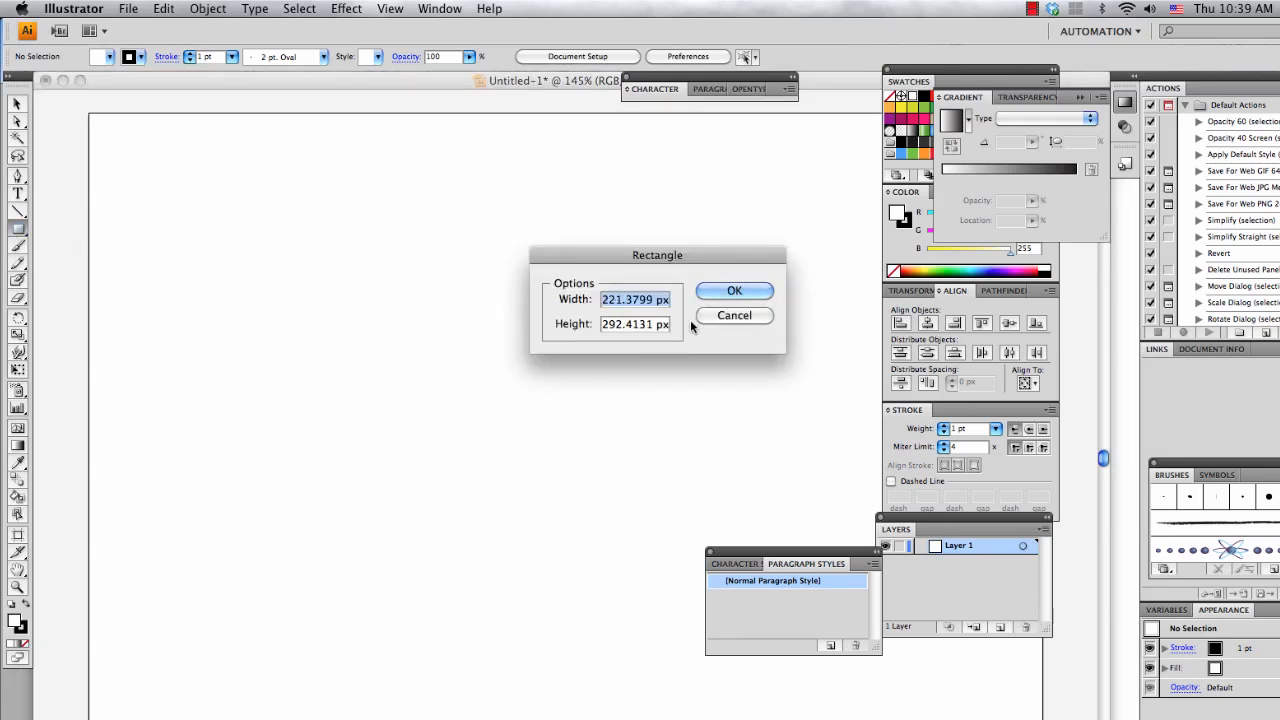
{"action": "type", "text": "200"}
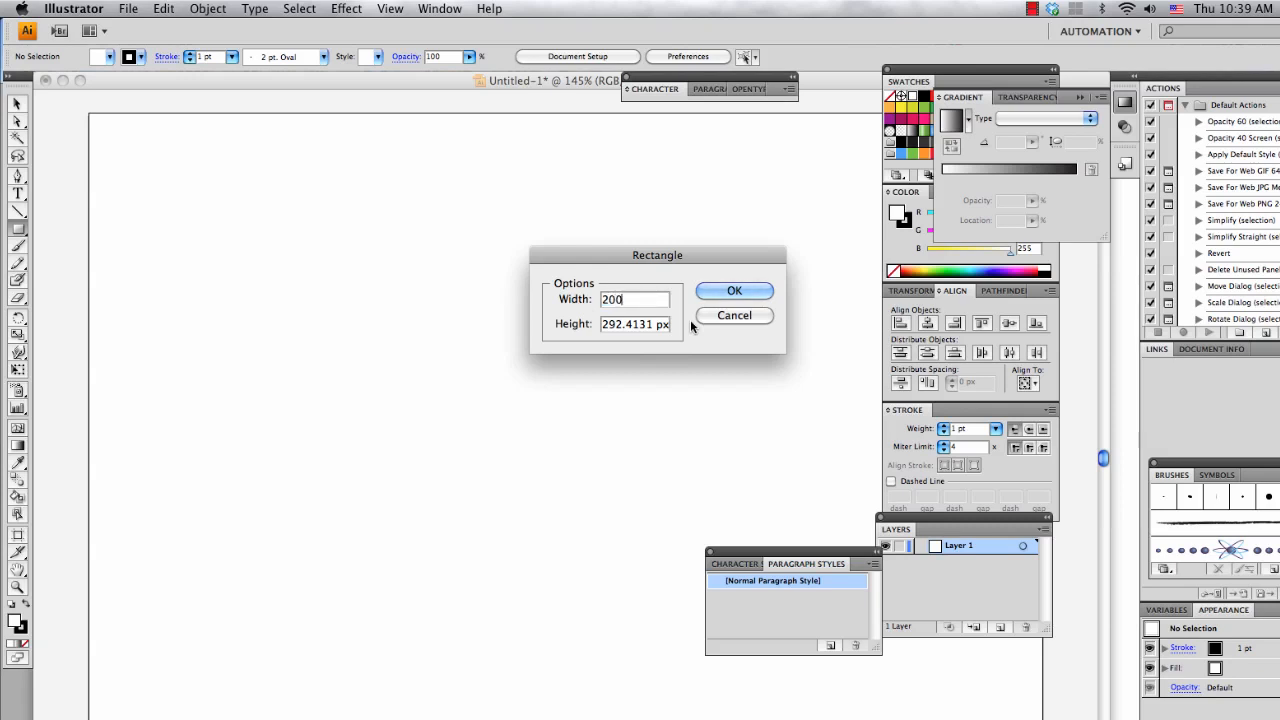
{"action": "key", "text": "Tab"}
{"action": "type", "text": "200"}
{"action": "key", "text": "Tab"}
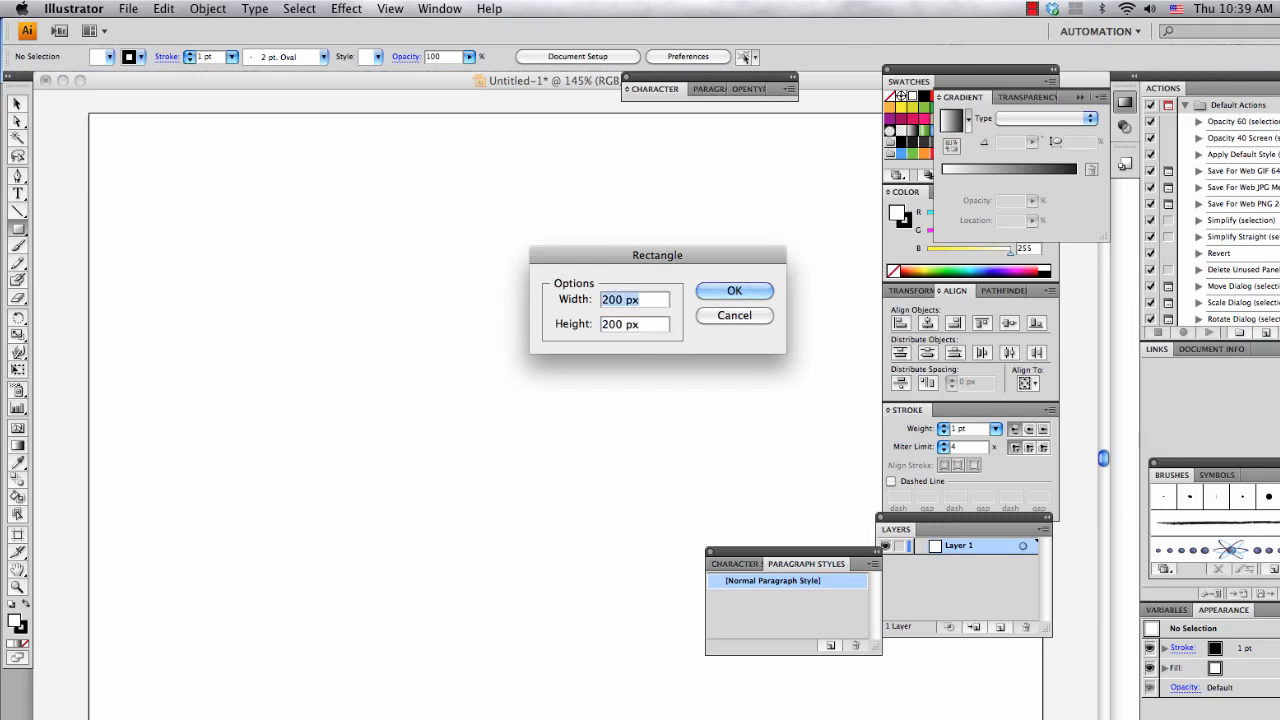
{"action": "key", "text": "Return"}
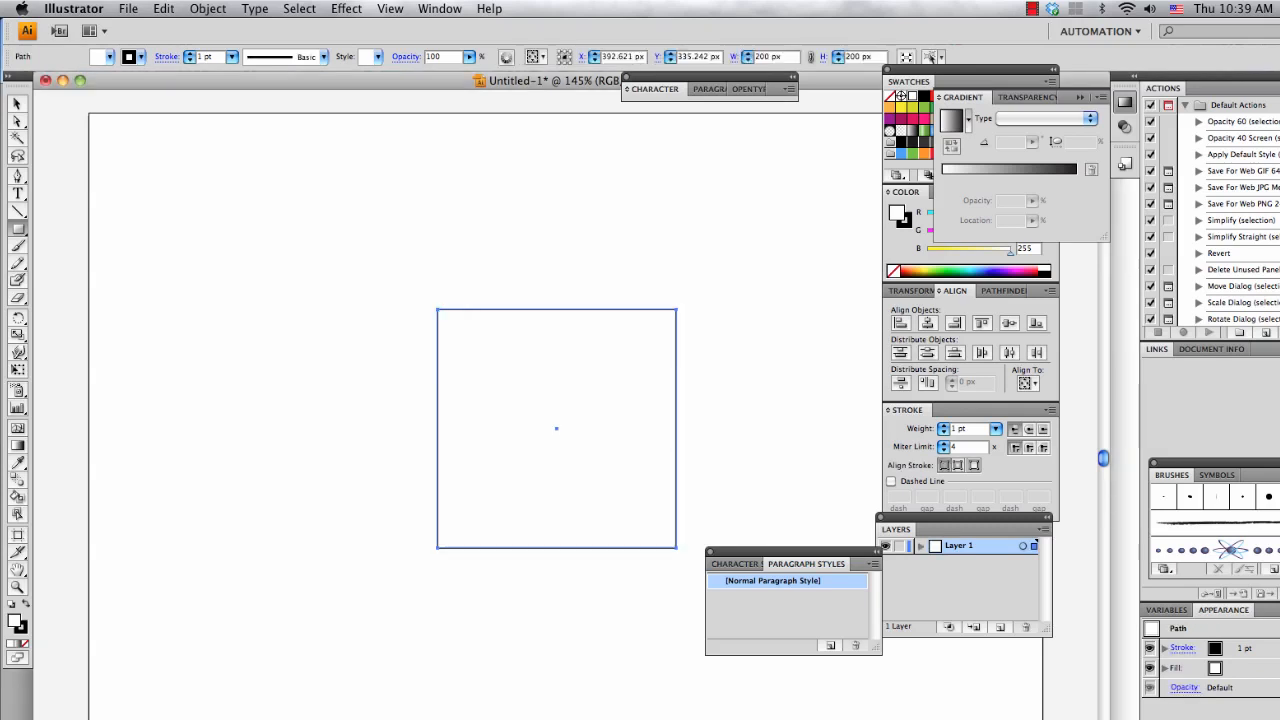
- Open the Move options for the square, cancel them, and delete the square
{"action": "key", "text": "v"}
{"action": "key", "text": "Return"}
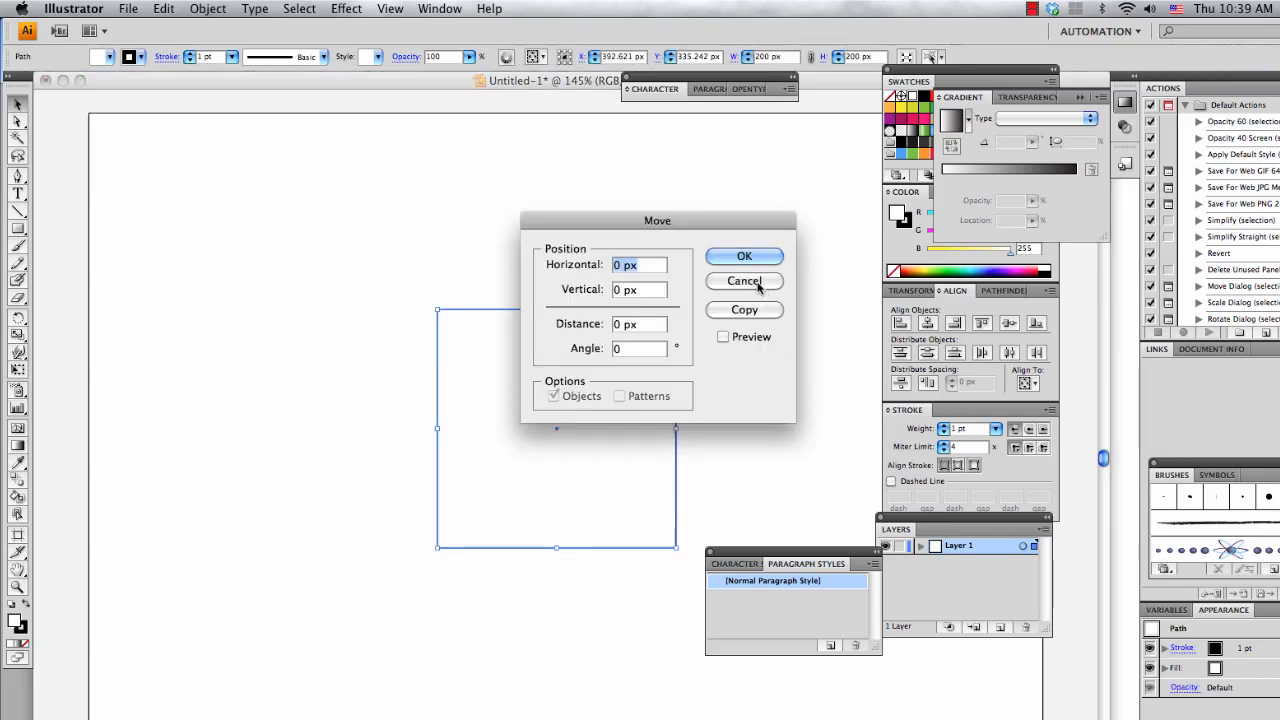
{"action": "left_click", "coordinate": [760, 280]}
{"action": "key", "text": "Delete"}
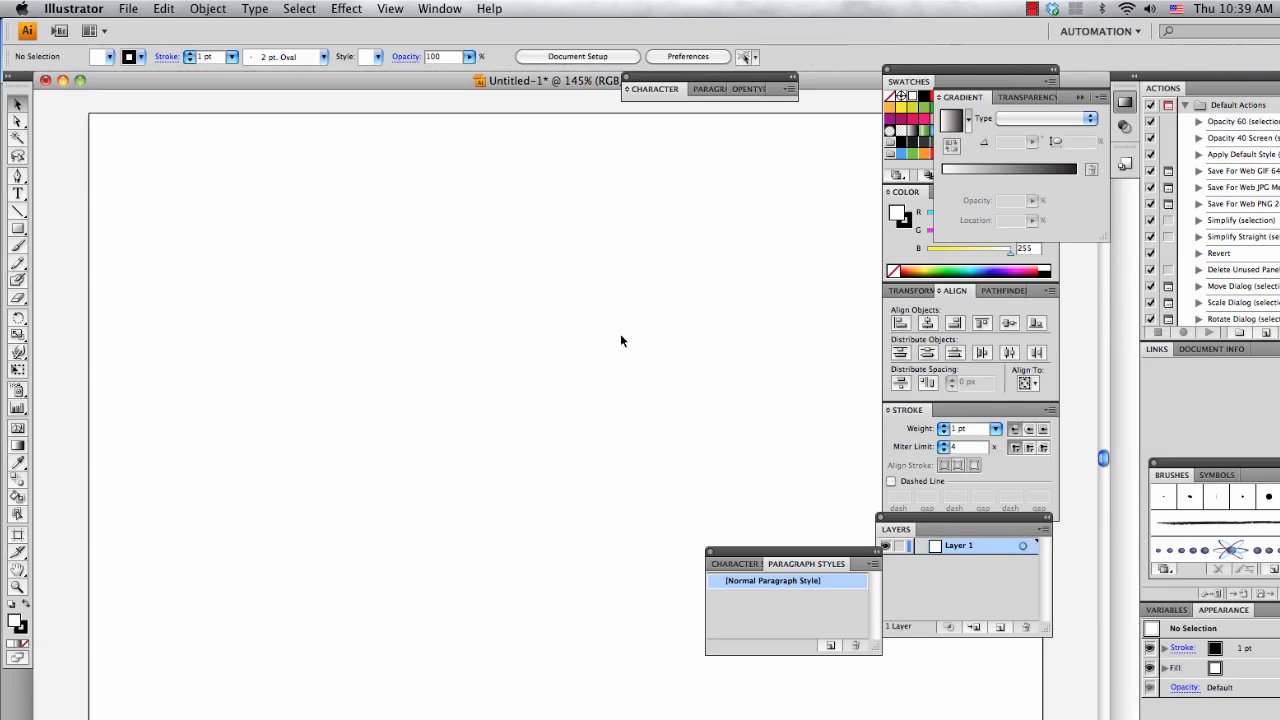
- Draw a trial rectangle about 234 x 232 px, check the panda artwork in Firefox, return to Illustrator, and delete the rectangle
{"action": "key", "text": "m"}
{"action": "left_click_drag", "start_coordinate": [421, 277], "coordinate": [701, 552]}
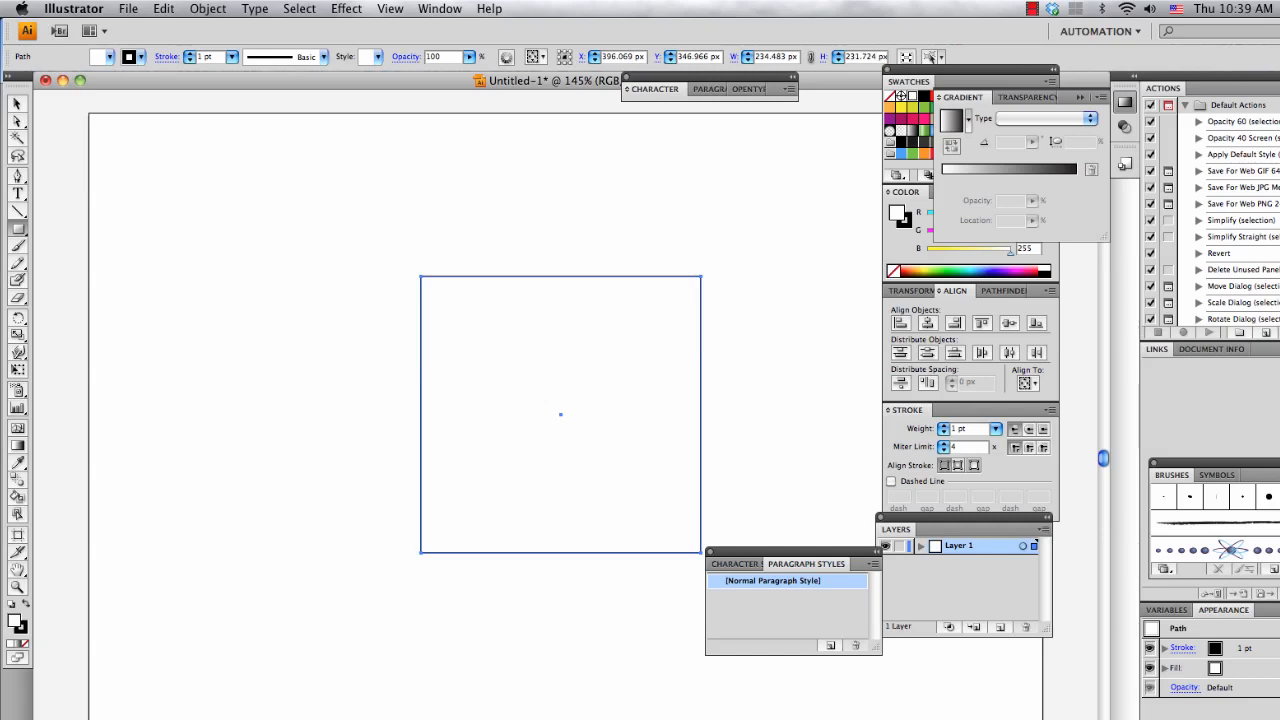
{"action": "key", "text": "super+Tab"}
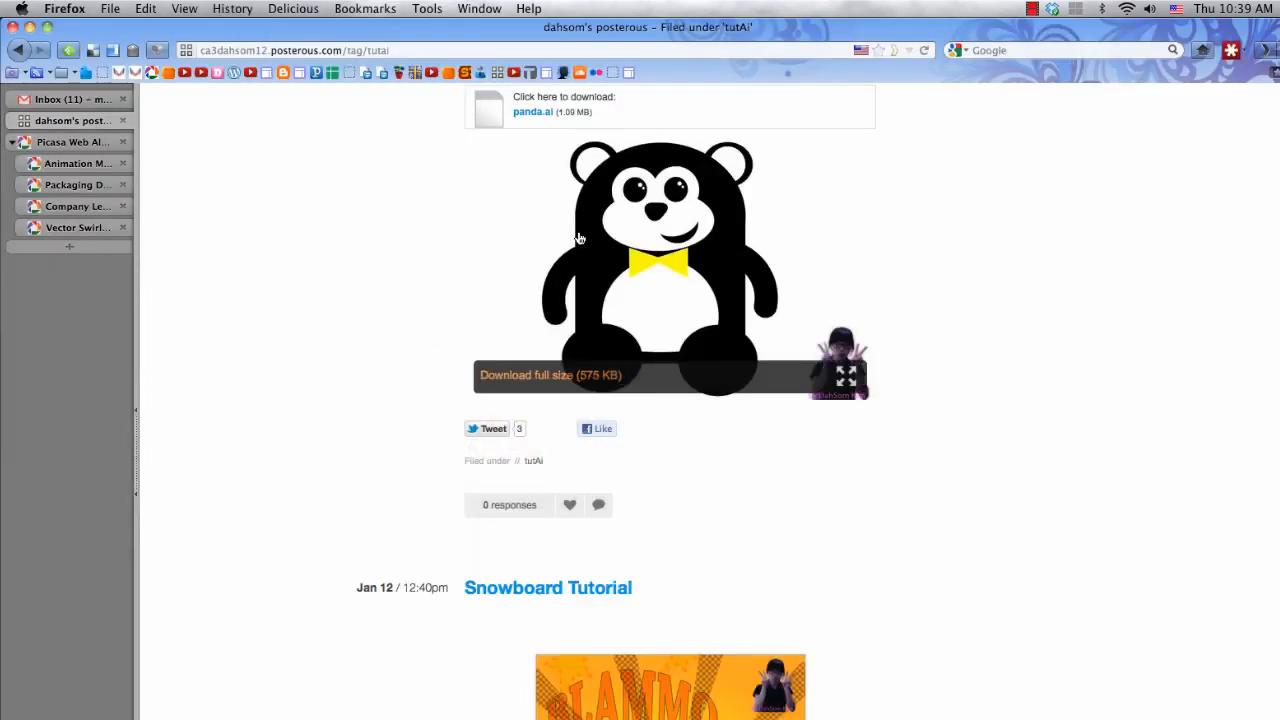
{"action": "key", "text": "super+Tab"}
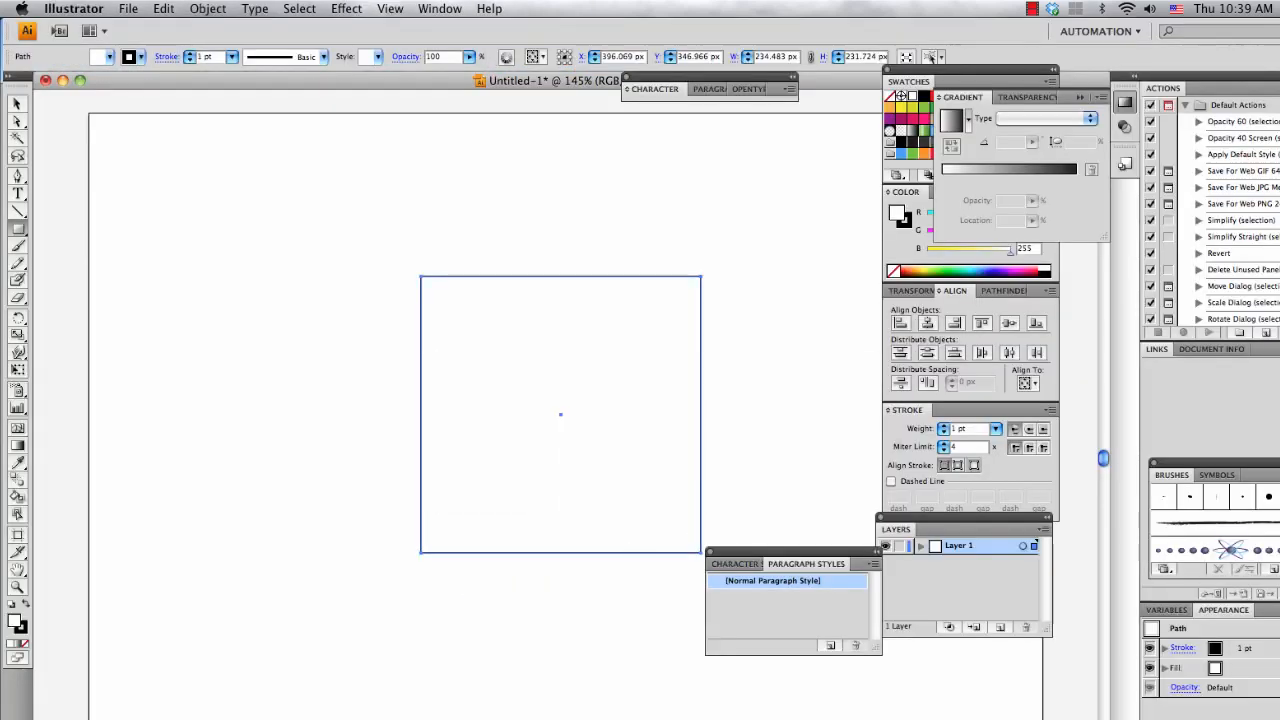
{"action": "key", "text": "Delete"}
- Draw a rectangle about 208 x 265 px on the artboard for the panda's body, with a black fill and no stroke
{"action": "left_click_drag", "start_coordinate": [450, 383], "coordinate": [681, 646]}
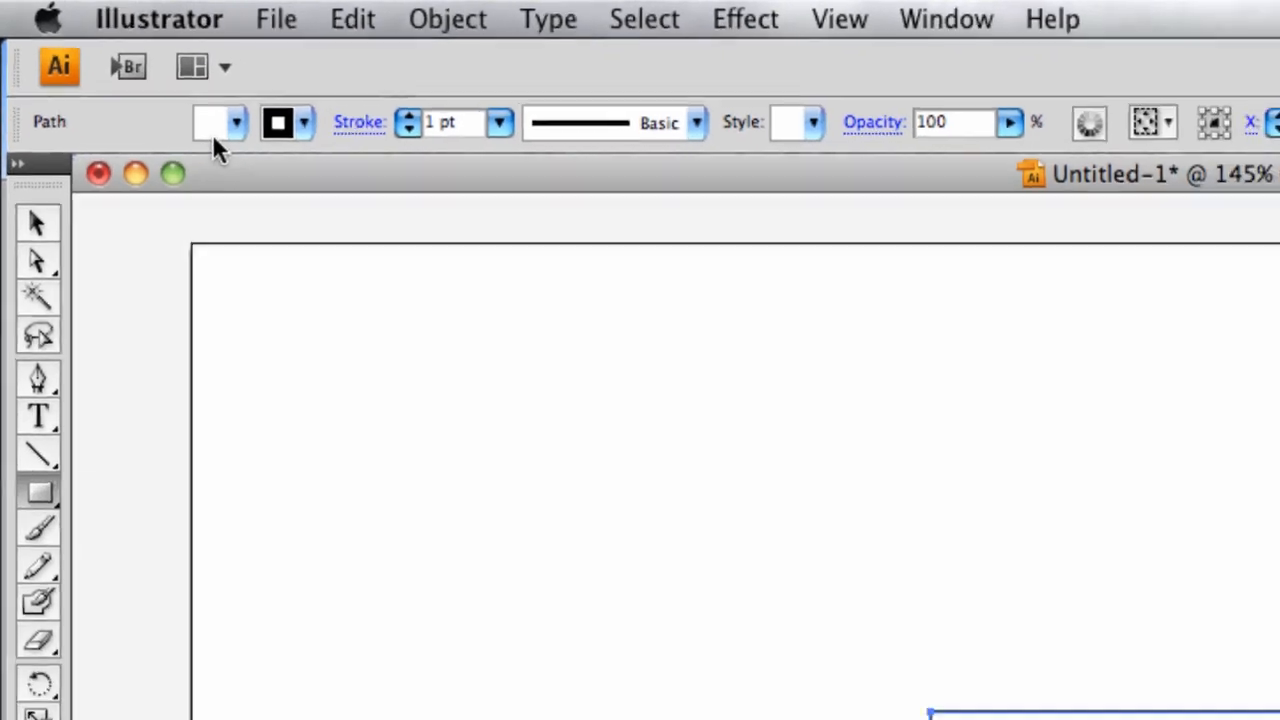
{"action": "left_click", "coordinate": [222, 125]}
{"action": "left_click", "coordinate": [95, 157]}
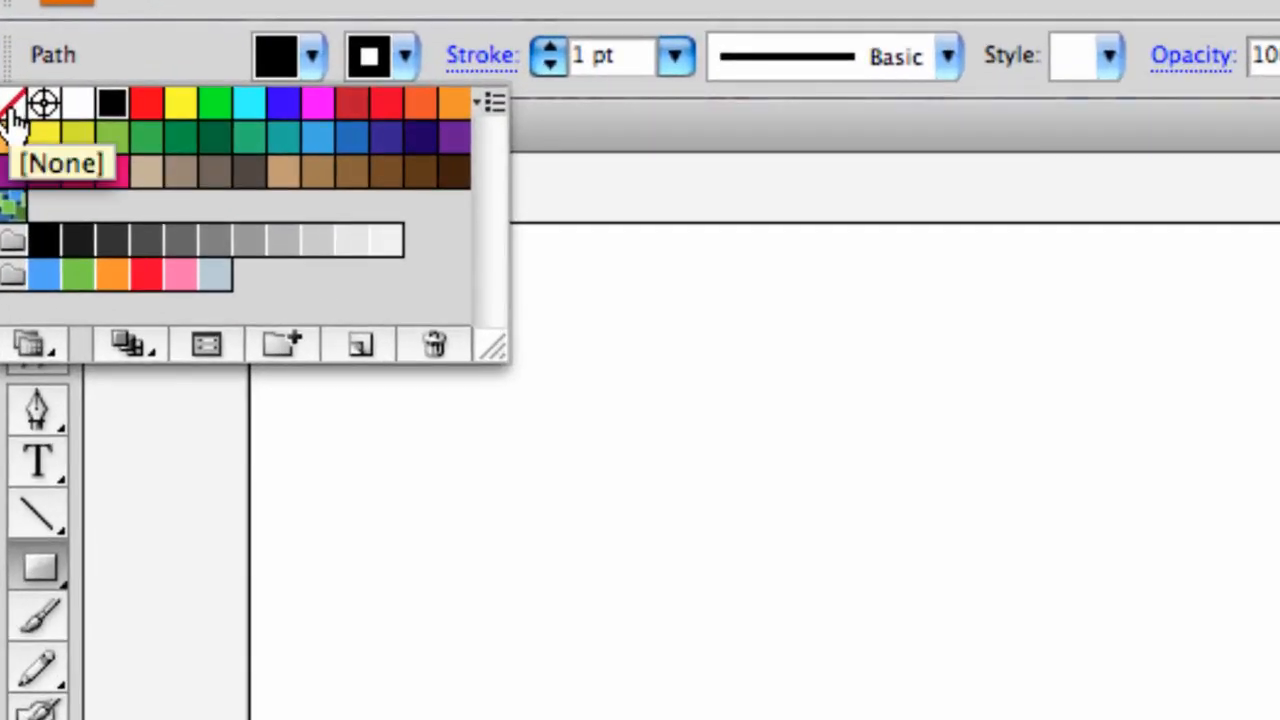
{"action": "left_click", "coordinate": [13, 110]}
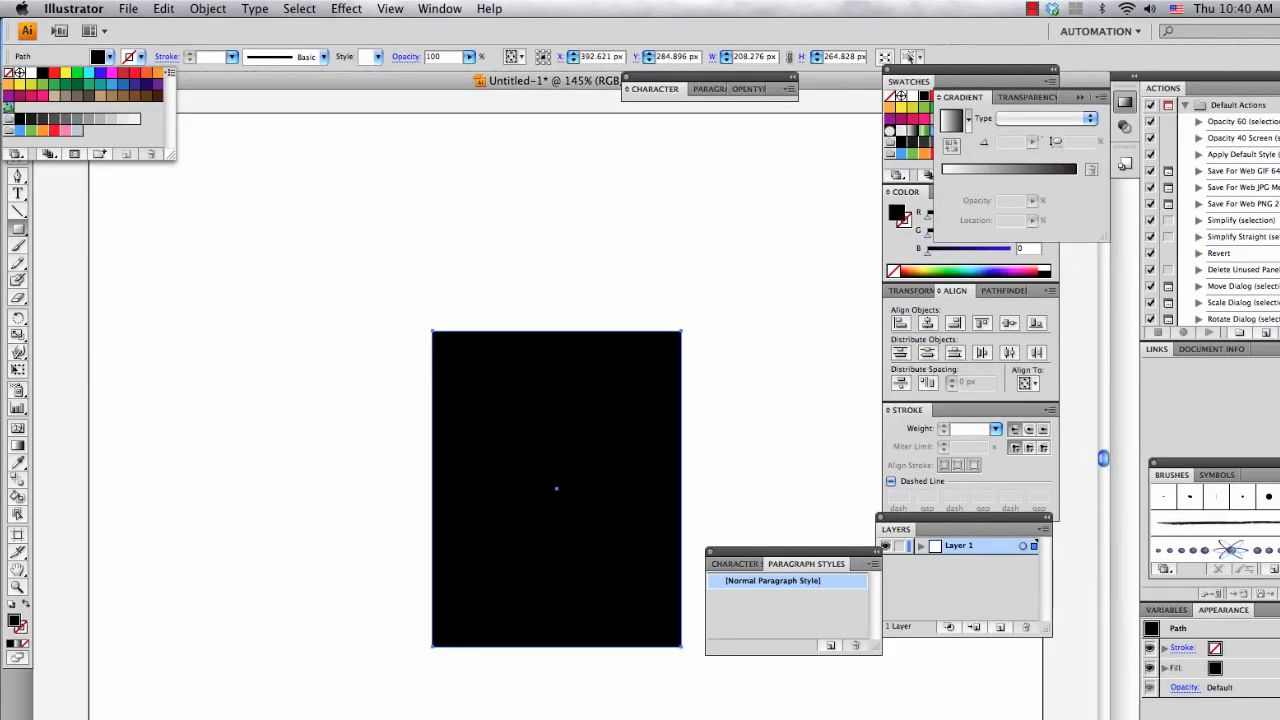
{"action": "key", "text": "v"}
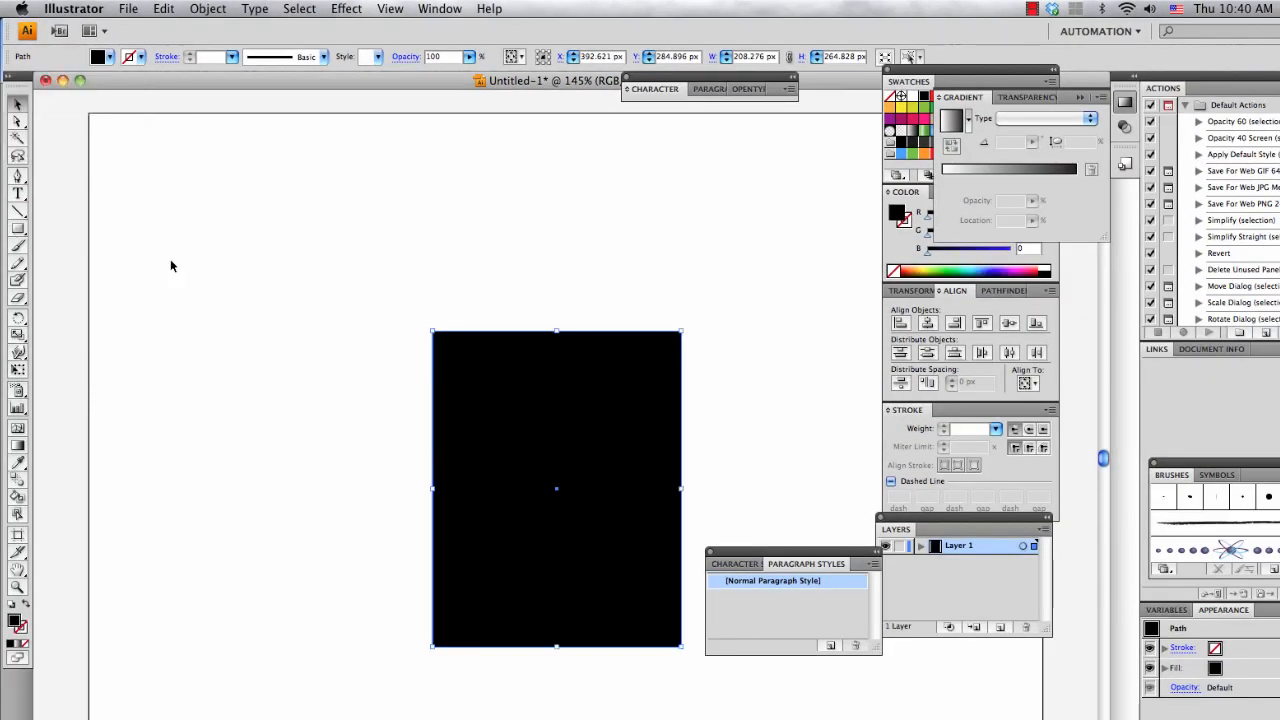
{"action": "left_click", "coordinate": [162, 191]}
- Check the panda in Firefox, return to Illustrator, and move the black rectangle slightly right and down
{"action": "left_click", "coordinate": [504, 391]}
{"action": "key", "text": "super+Tab"}
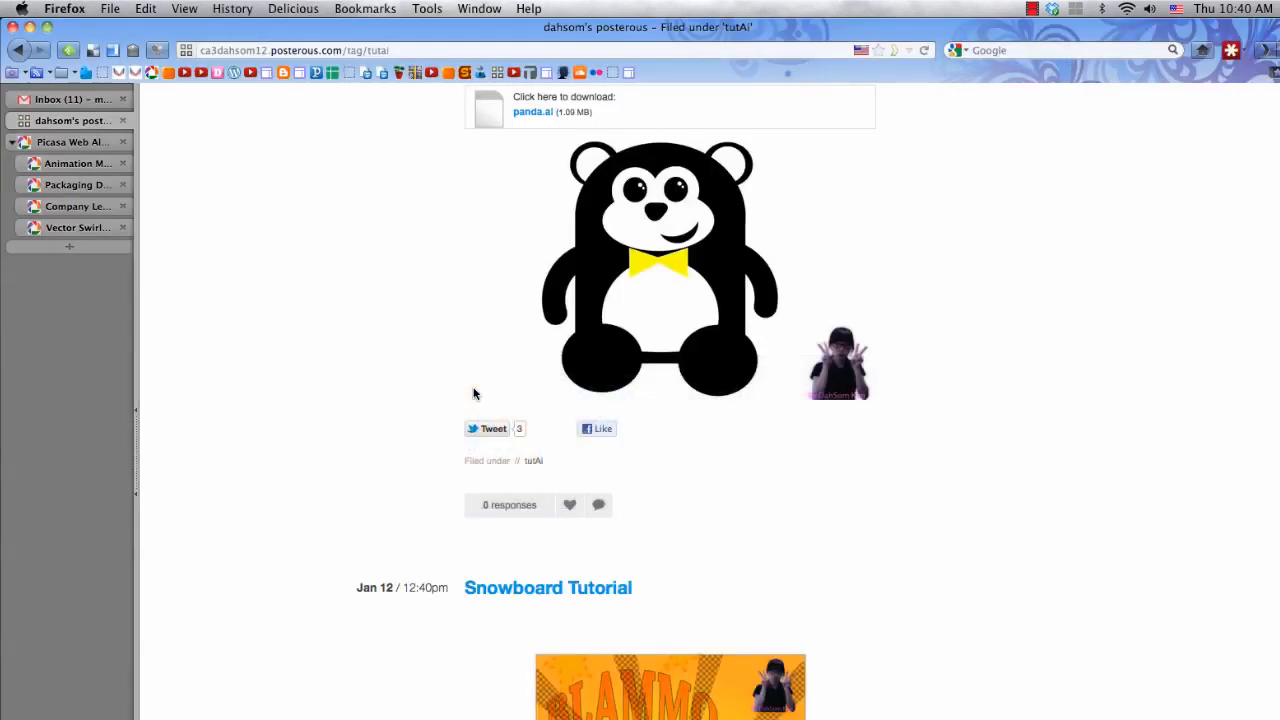
{"action": "key", "text": "super+Tab"}
{"action": "left_click_drag", "start_coordinate": [540, 420], "coordinate": [549, 437]}
{"action": "left_click", "coordinate": [332, 356]}
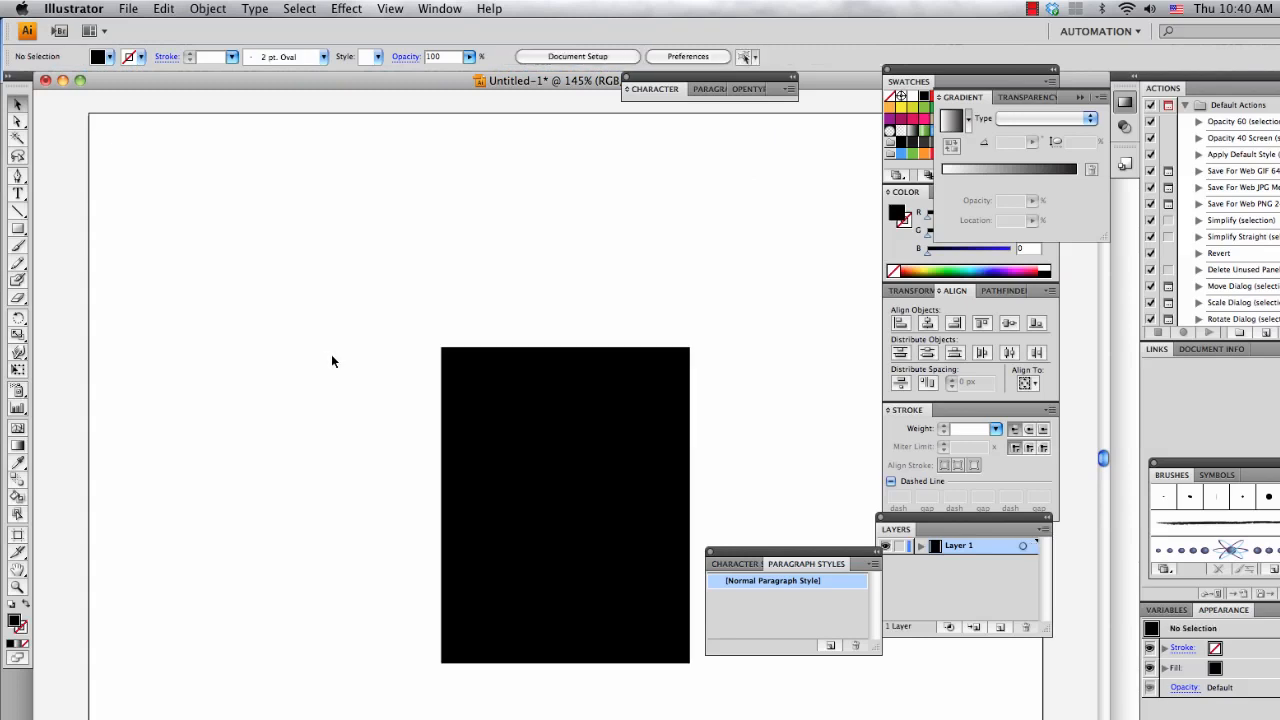
- Look through the shape tools, including Rectangle, Polygon and Star, and make the Ellipse tool active
{"action": "left_click_drag", "start_coordinate": [18, 228], "coordinate": [78, 270]}
{"action": "left_click_drag", "start_coordinate": [18, 230], "coordinate": [18, 230]}
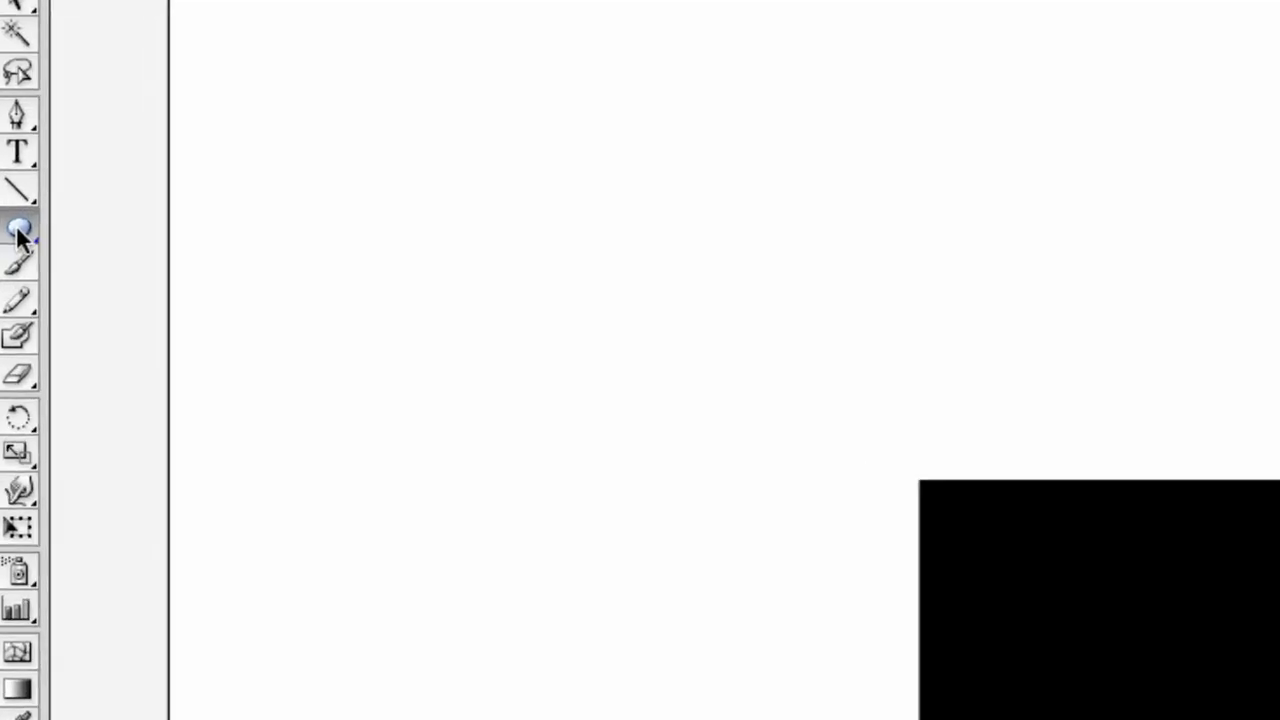
{"action": "left_click_drag", "start_coordinate": [18, 232], "coordinate": [140, 304]}
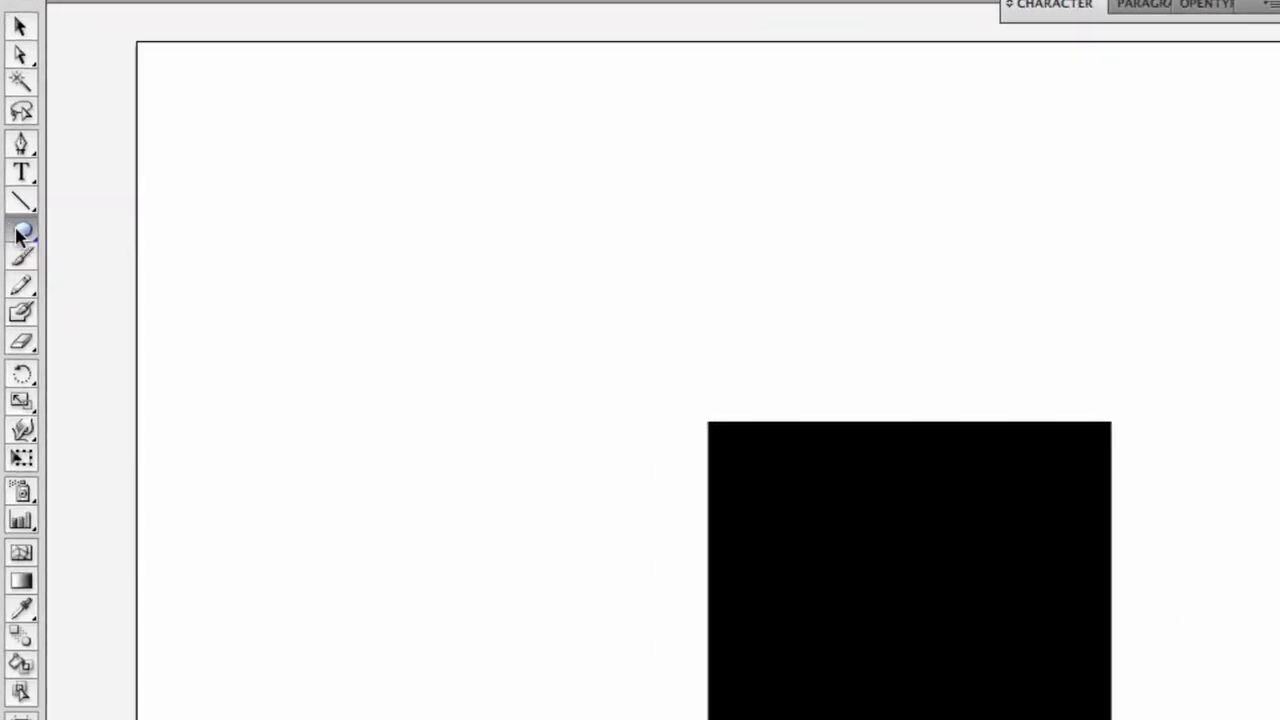
{"action": "left_click_drag", "start_coordinate": [20, 232], "coordinate": [20, 232]}
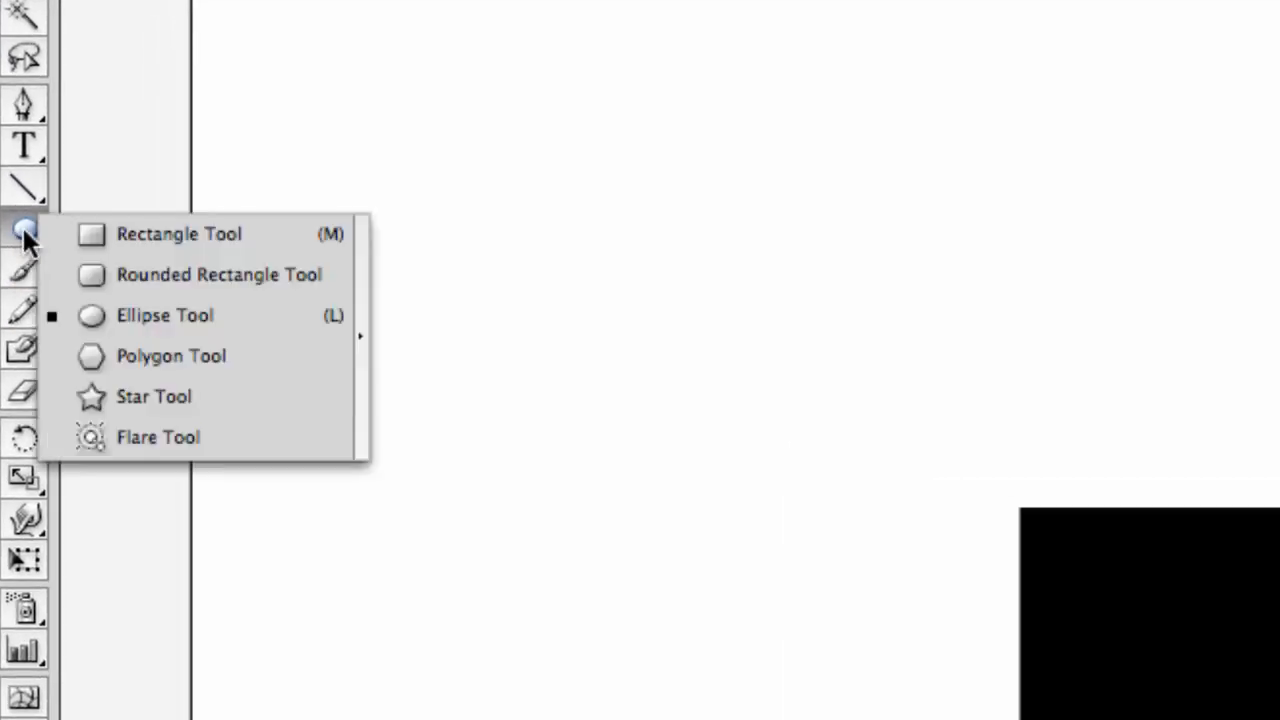
{"action": "left_click_drag", "start_coordinate": [24, 238], "coordinate": [140, 388]}
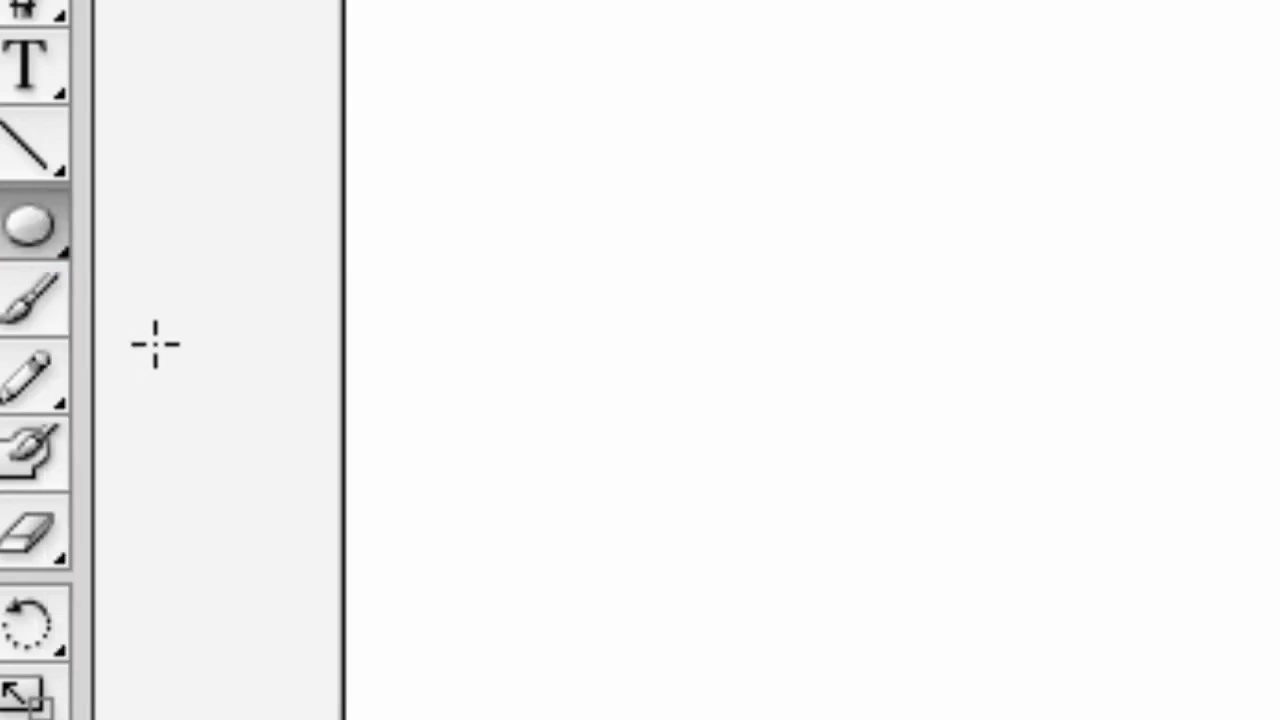
{"action": "key", "text": "m"}
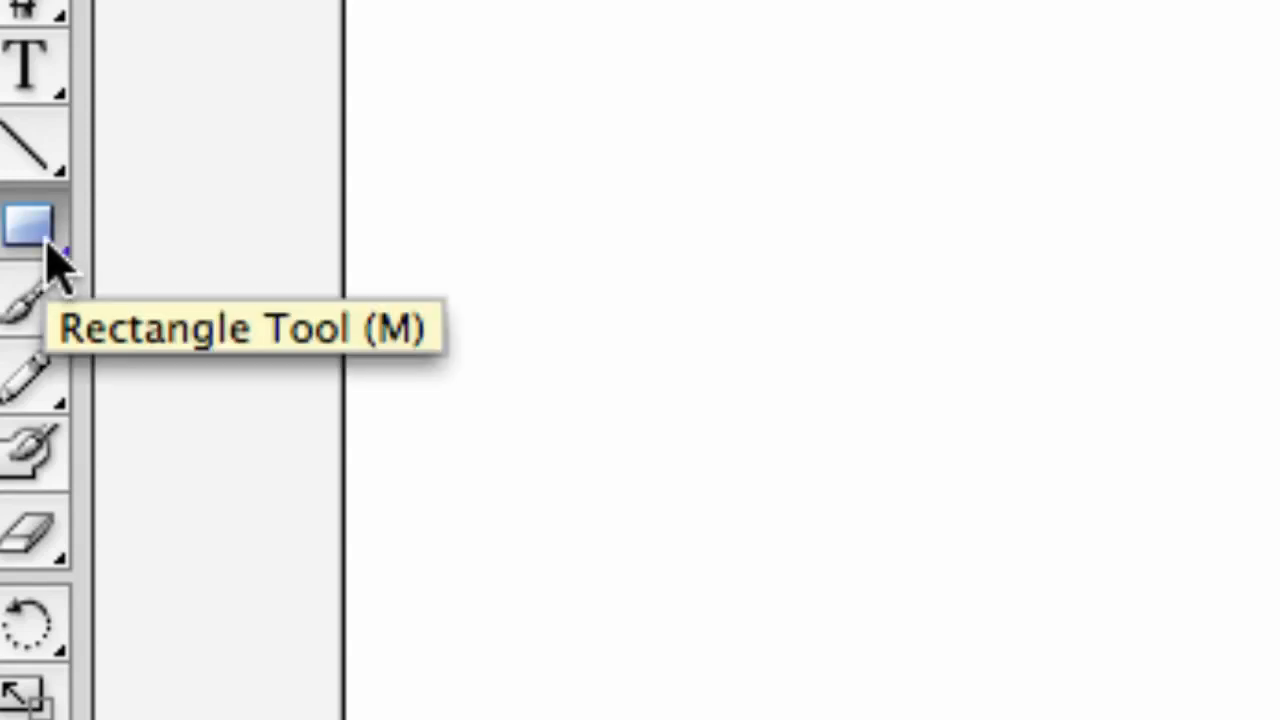
{"action": "key", "text": "l"}
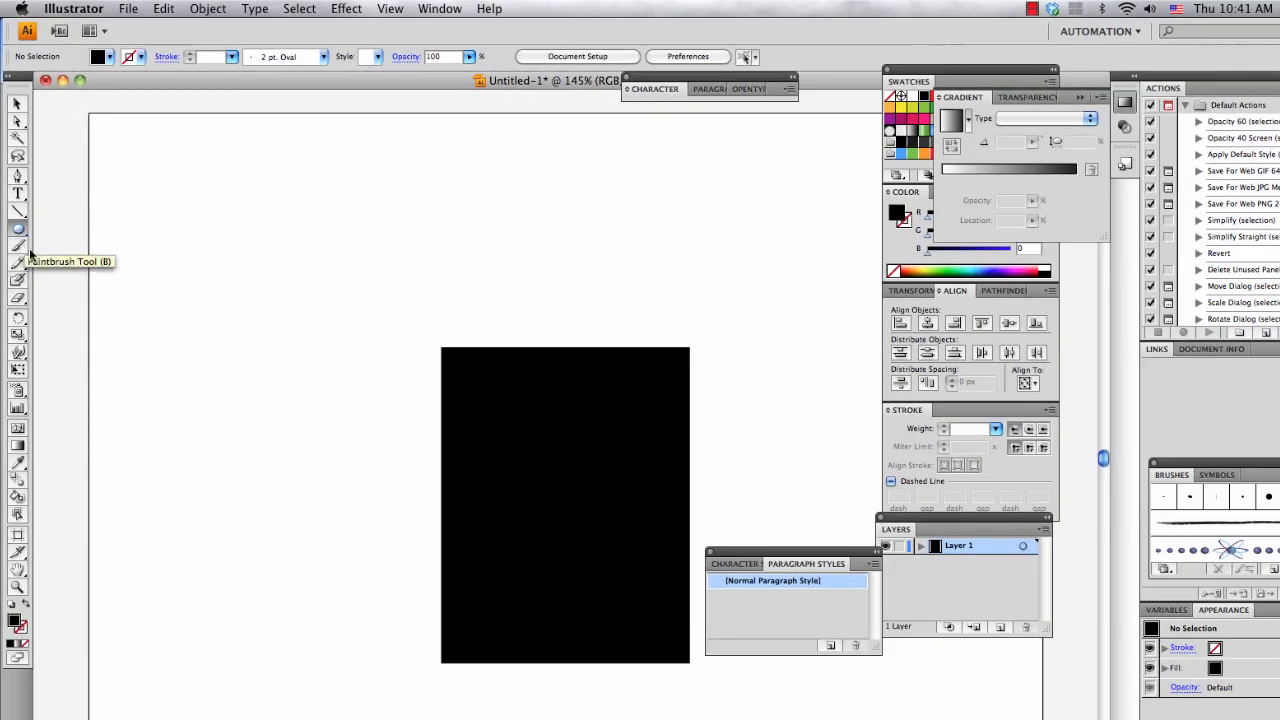
{"action": "left_click", "coordinate": [19, 230]}
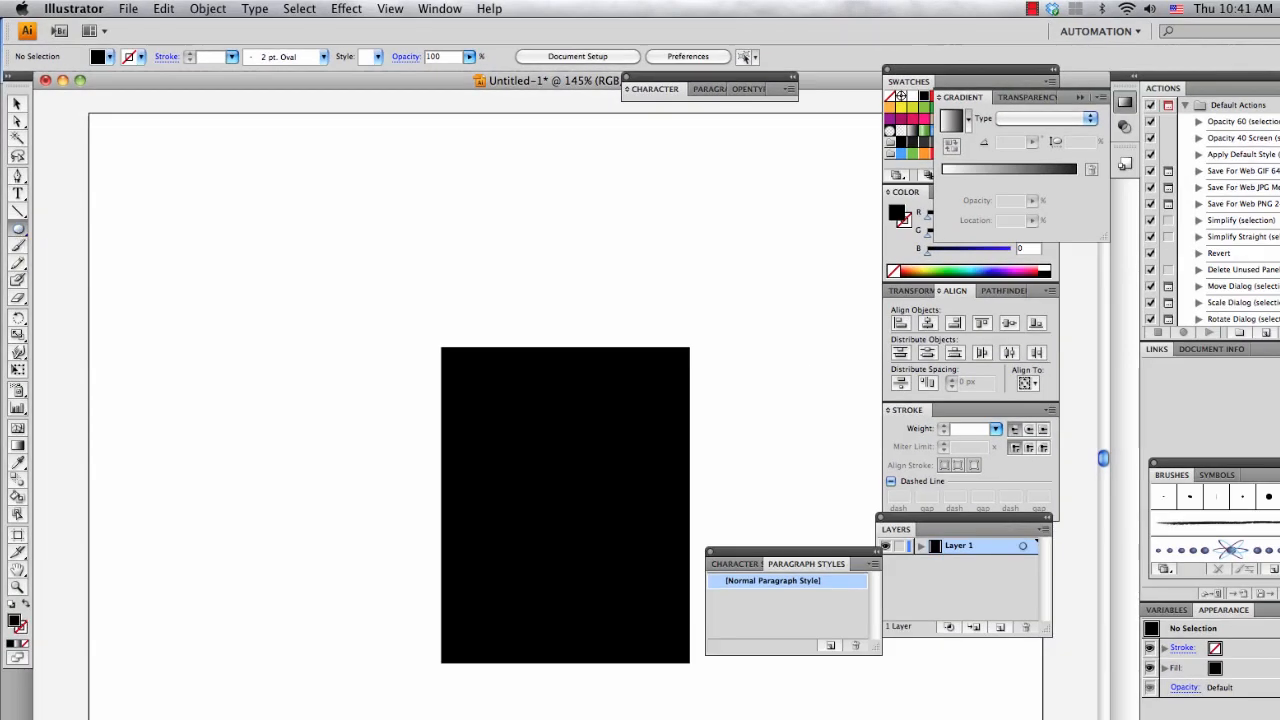
- Try an ellipse about 208 x 224 px across the black rectangle's top edge, and undo it
{"action": "left_click_drag", "start_coordinate": [449, 203], "coordinate": [694, 575]}
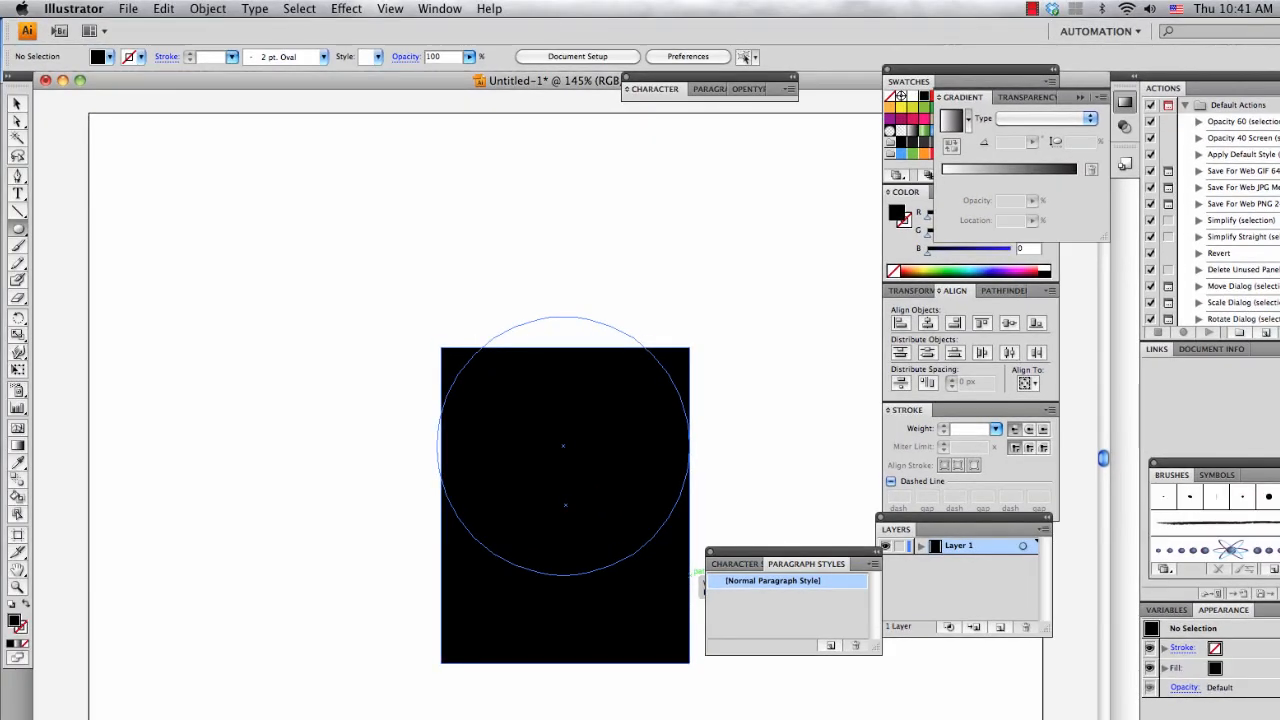
{"action": "left_click_drag", "start_coordinate": [694, 575], "coordinate": [697, 480]}
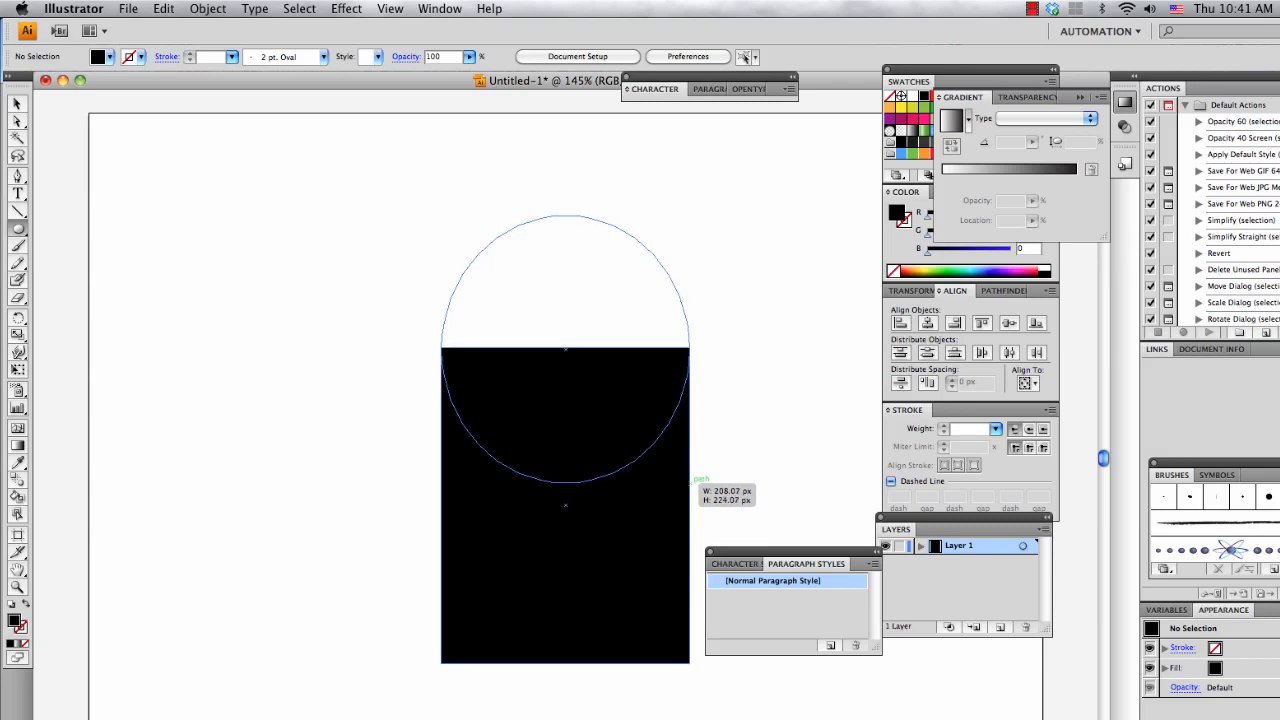
{"action": "left_click_drag", "start_coordinate": [692, 481], "coordinate": [692, 481]}
{"action": "key", "text": "ctrl+z"}
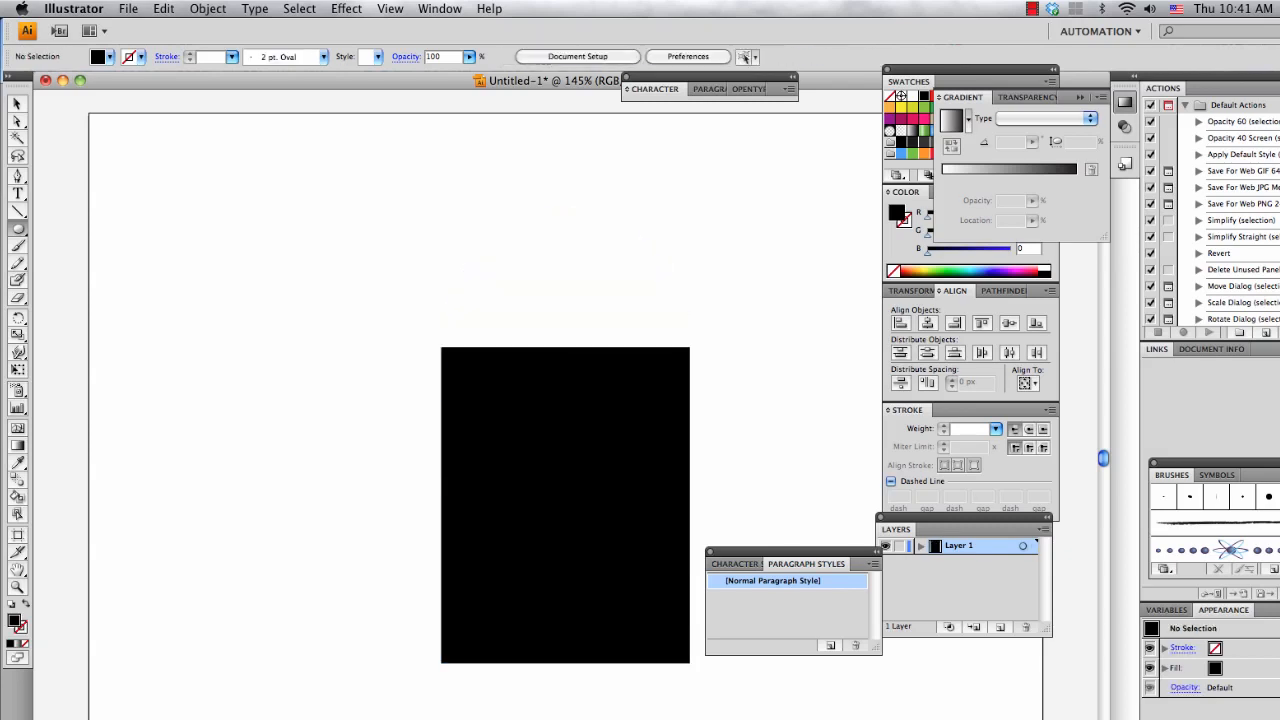
- Draw a trial ellipse about 209 x 194.5 px aligned to the rectangle's sides over its top edge, and delete it
{"action": "scroll", "coordinate": [685, 485], "scroll_direction": "up", "scroll_amount": 1}
{"action": "scroll", "coordinate": [685, 485], "scroll_direction": "up", "scroll_amount": 2}
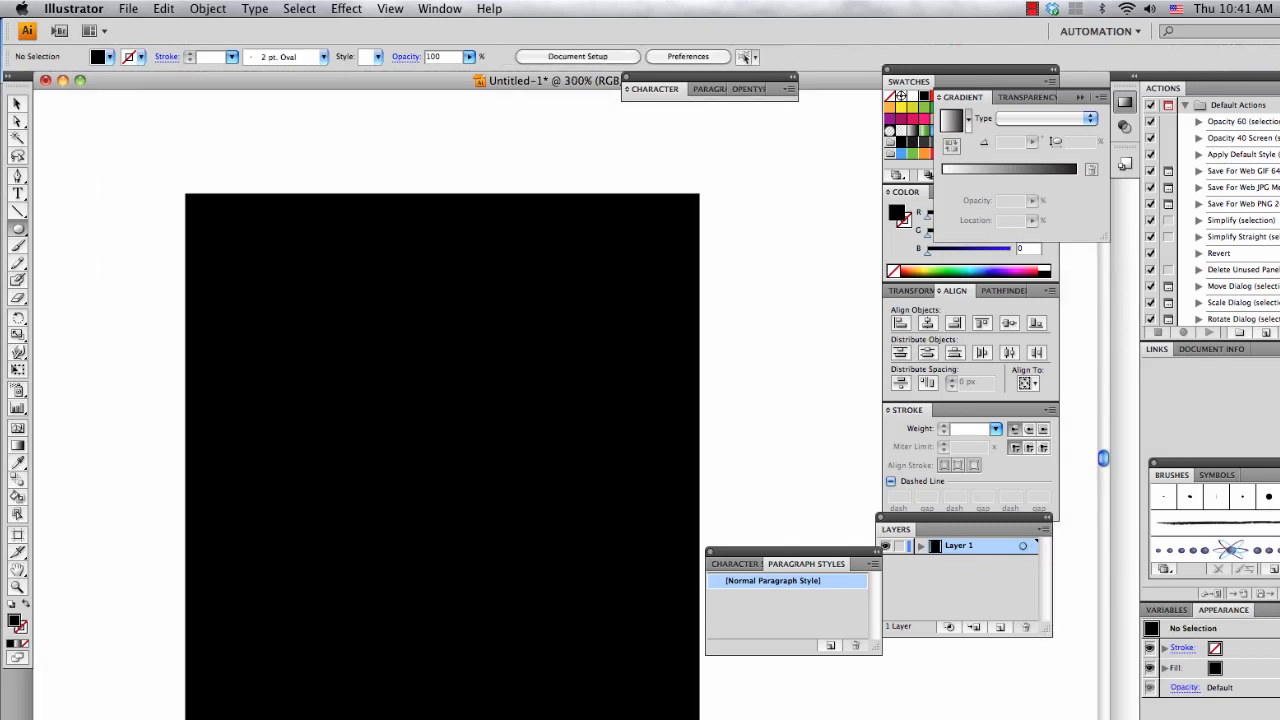
{"action": "scroll", "coordinate": [685, 485], "scroll_direction": "down", "scroll_amount": 1}
{"action": "scroll", "coordinate": [520, 500], "scroll_direction": "up", "scroll_amount": 3}
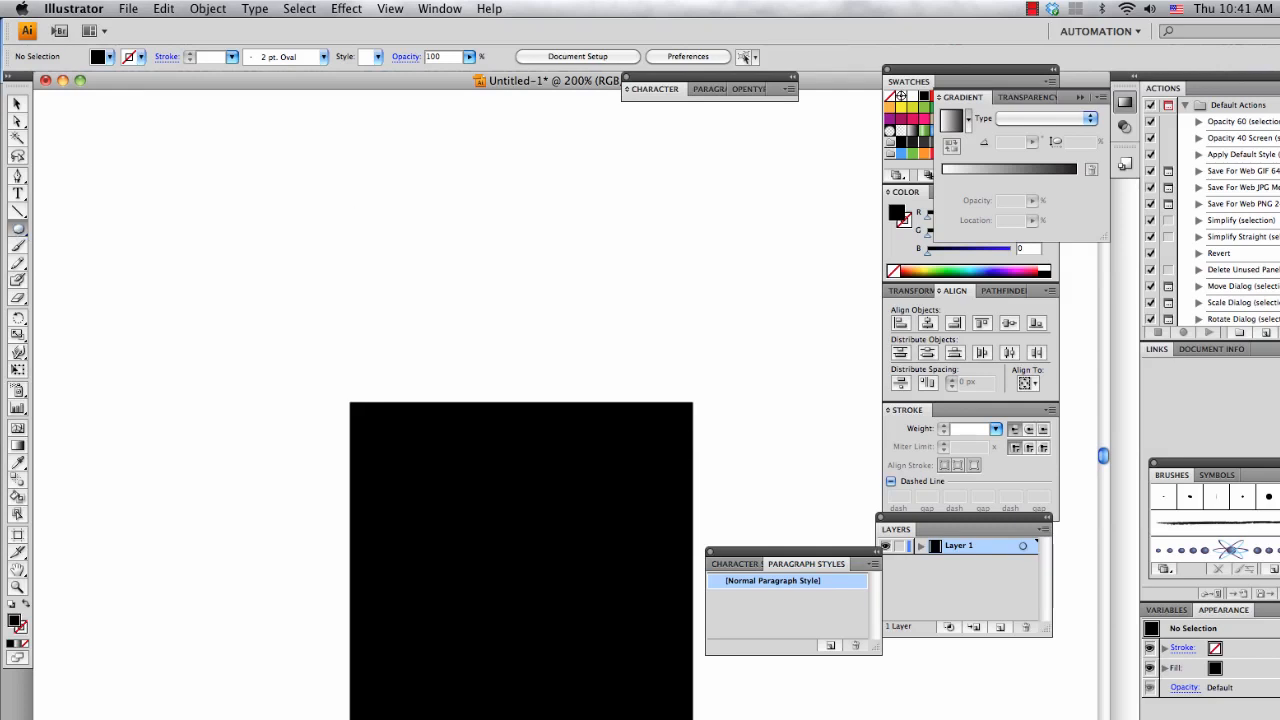
{"action": "left_click_drag", "start_coordinate": [354, 196], "coordinate": [752, 598]}
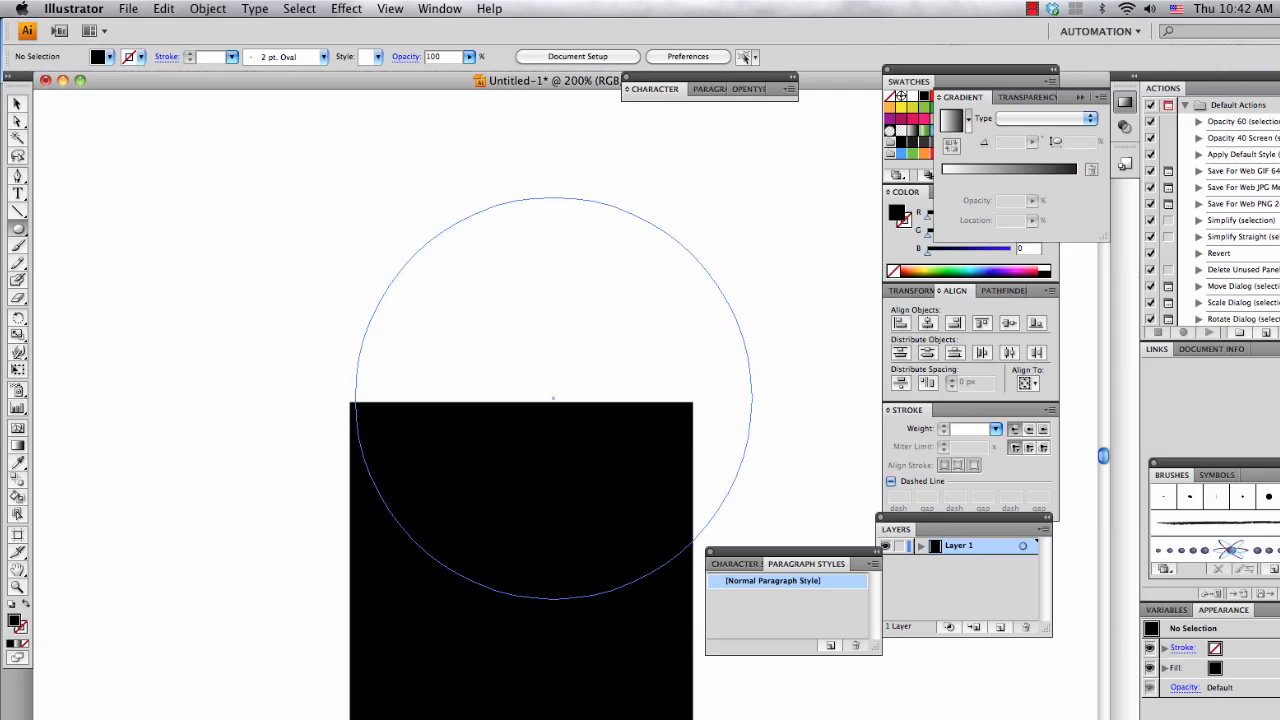
{"action": "mouse_move", "coordinate": [752, 598]}
{"action": "left_mouse_down"}
{"action": "mouse_move", "coordinate": [800, 600]}
{"action": "mouse_move", "coordinate": [503, 600]}
{"action": "mouse_move", "coordinate": [749, 643]}
{"action": "mouse_move", "coordinate": [738, 689]}
{"action": "mouse_move", "coordinate": [709, 540]}
{"action": "mouse_move", "coordinate": [710, 578]}
{"action": "mouse_move", "coordinate": [669, 543]}
{"action": "mouse_move", "coordinate": [643, 463]}
{"action": "mouse_move", "coordinate": [545, 312]}
{"action": "mouse_move", "coordinate": [595, 418]}
{"action": "mouse_move", "coordinate": [659, 499]}
{"action": "mouse_move", "coordinate": [712, 500]}
{"action": "mouse_move", "coordinate": [651, 451]}
{"action": "mouse_move", "coordinate": [756, 593]}
{"action": "mouse_move", "coordinate": [655, 458]}
{"action": "mouse_move", "coordinate": [624, 476]}
{"action": "mouse_move", "coordinate": [523, 471]}
{"action": "mouse_move", "coordinate": [768, 500]}
{"action": "mouse_move", "coordinate": [634, 486]}
{"action": "mouse_move", "coordinate": [713, 487]}
{"action": "mouse_move", "coordinate": [664, 497]}
{"action": "mouse_move", "coordinate": [752, 518]}
{"action": "mouse_move", "coordinate": [592, 502]}
{"action": "mouse_move", "coordinate": [656, 513]}
{"action": "mouse_move", "coordinate": [690, 531]}
{"action": "mouse_move", "coordinate": [692, 548]}
{"action": "left_mouse_up"}
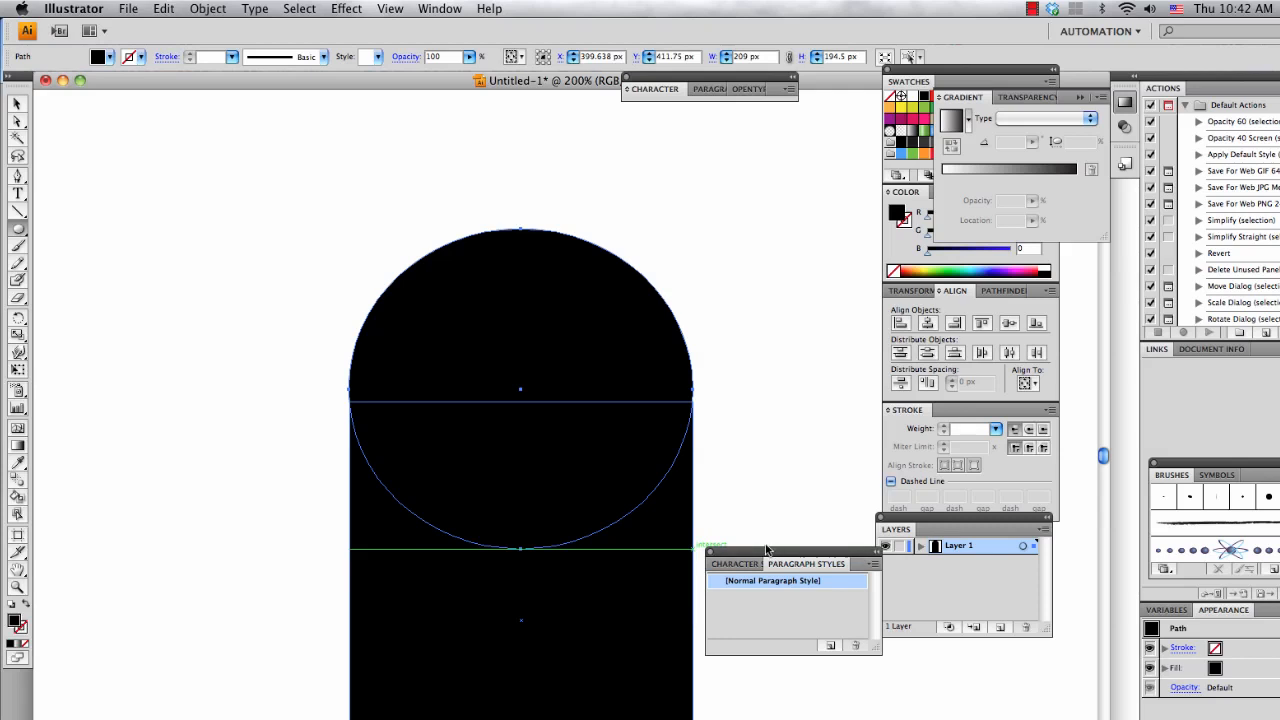
{"action": "key", "text": "Delete"}
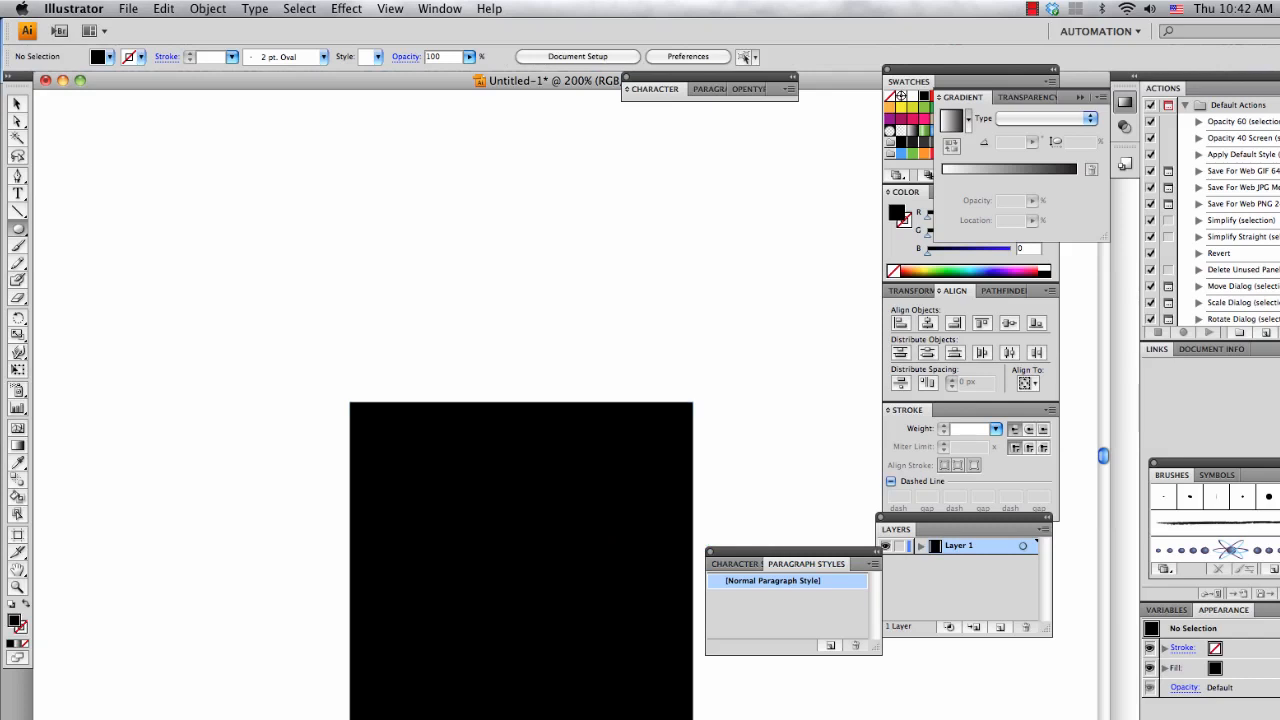
- Draw a trial ellipse about 159 x 163 px overlapping the rectangle's top edge, and delete it
{"action": "left_click_drag", "start_coordinate": [362, 208], "coordinate": [624, 476]}
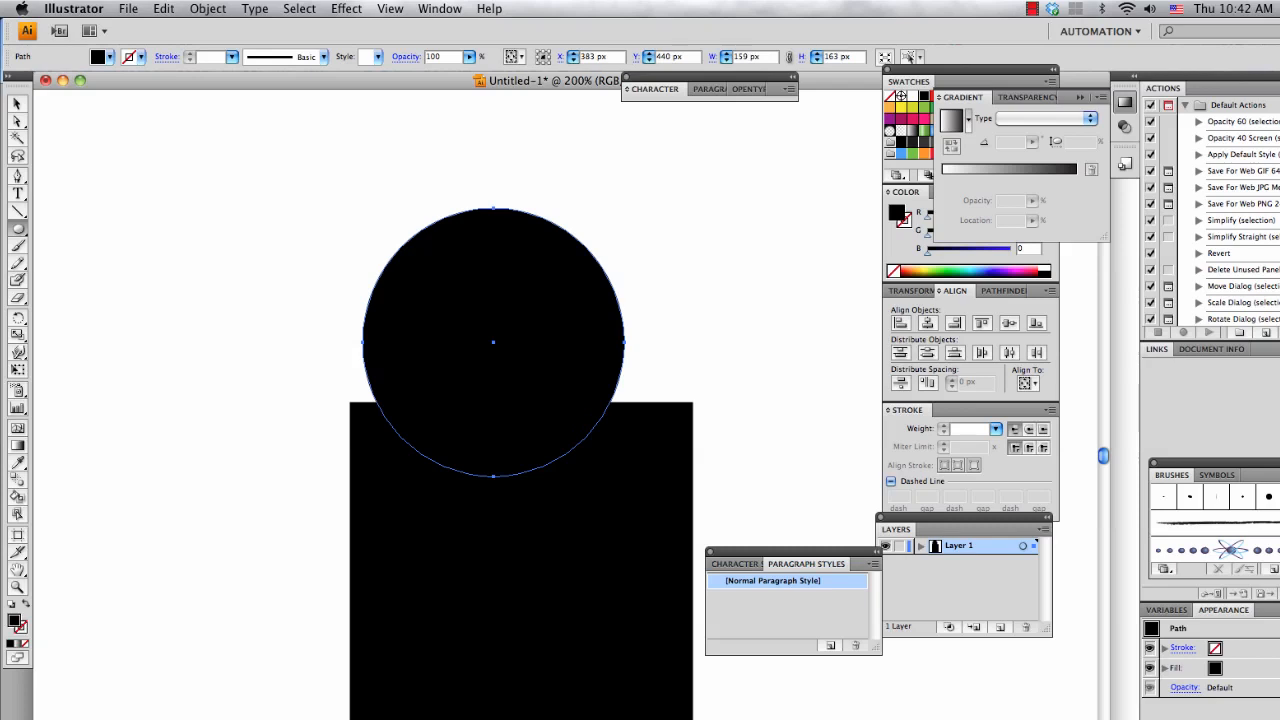
{"action": "key", "text": "Delete"}
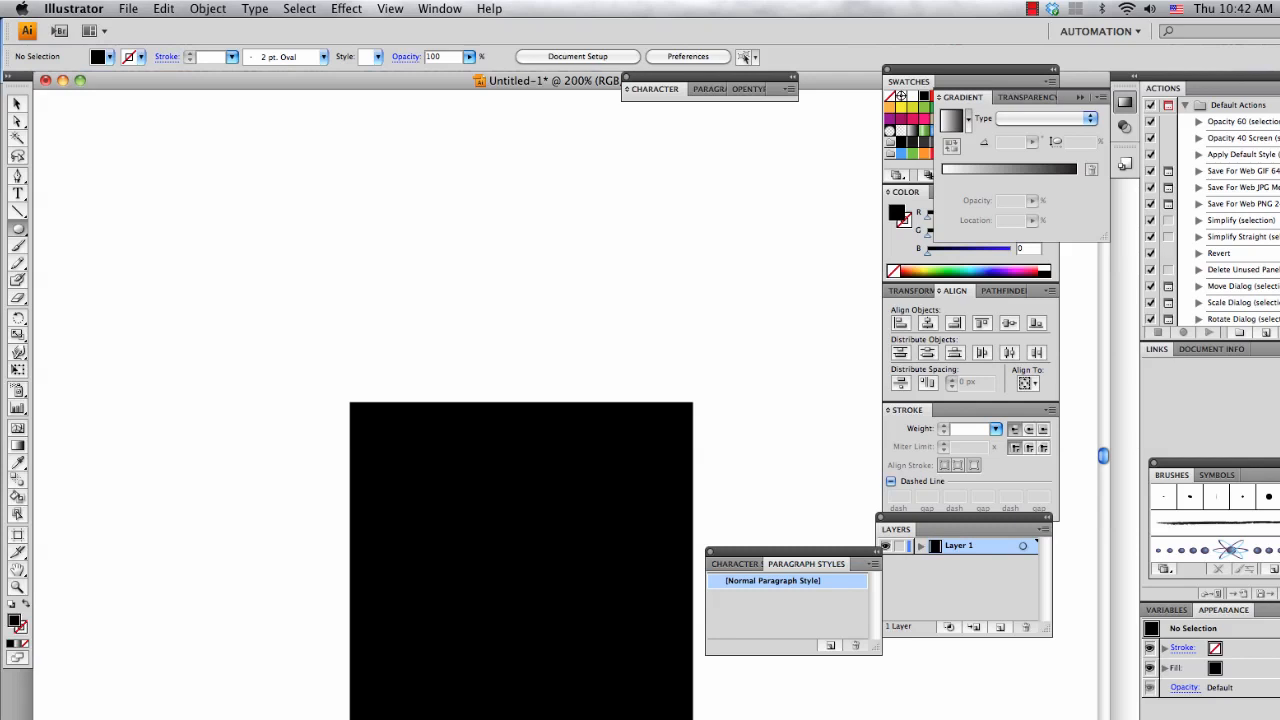
{"action": "left_click_drag", "start_coordinate": [376, 333], "coordinate": [314, 303]}
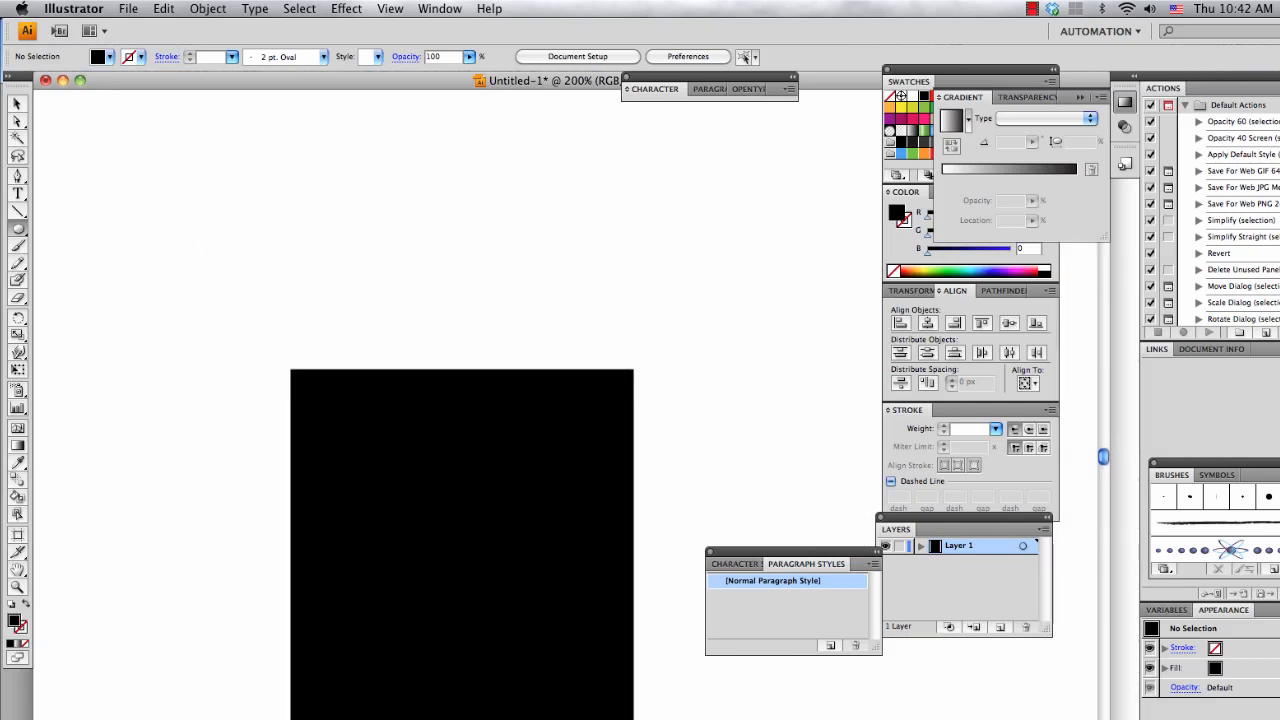
{"action": "right_click", "coordinate": [290, 204]}
{"action": "left_click", "coordinate": [290, 204]}
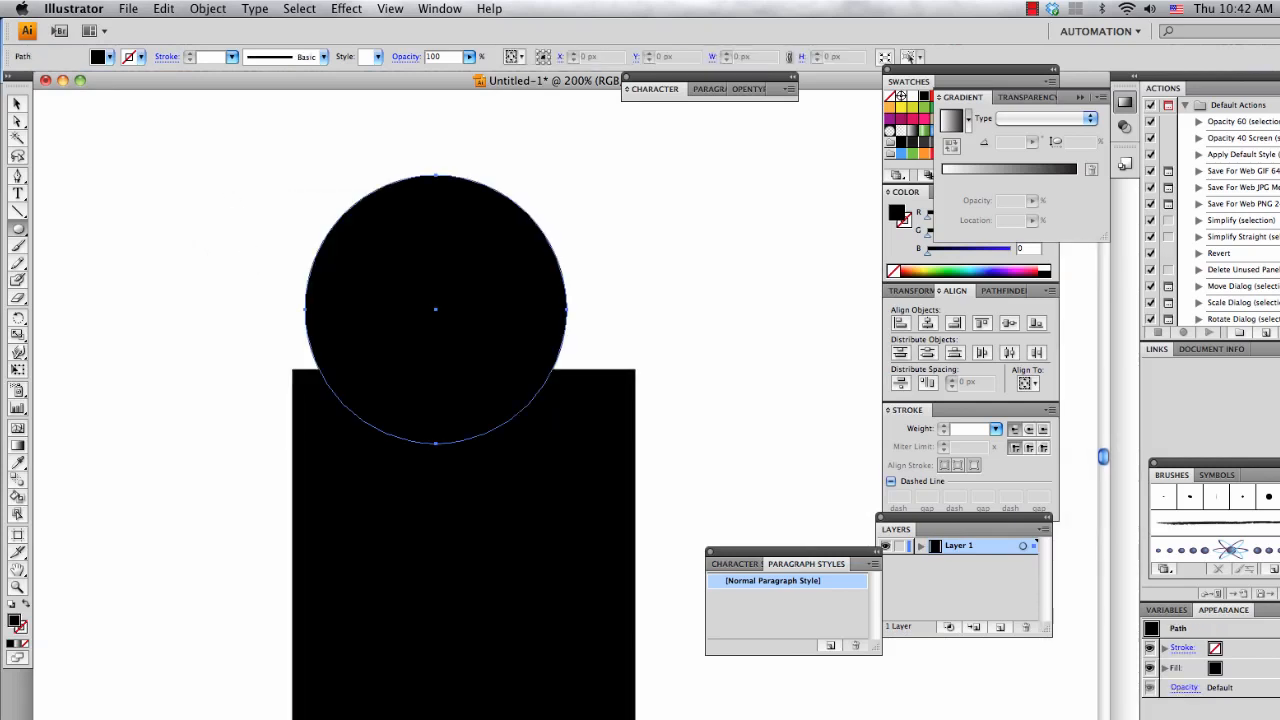
{"action": "left_click", "coordinate": [550, 268]}
{"action": "left_click", "coordinate": [703, 316]}
{"action": "key", "text": "Delete"}
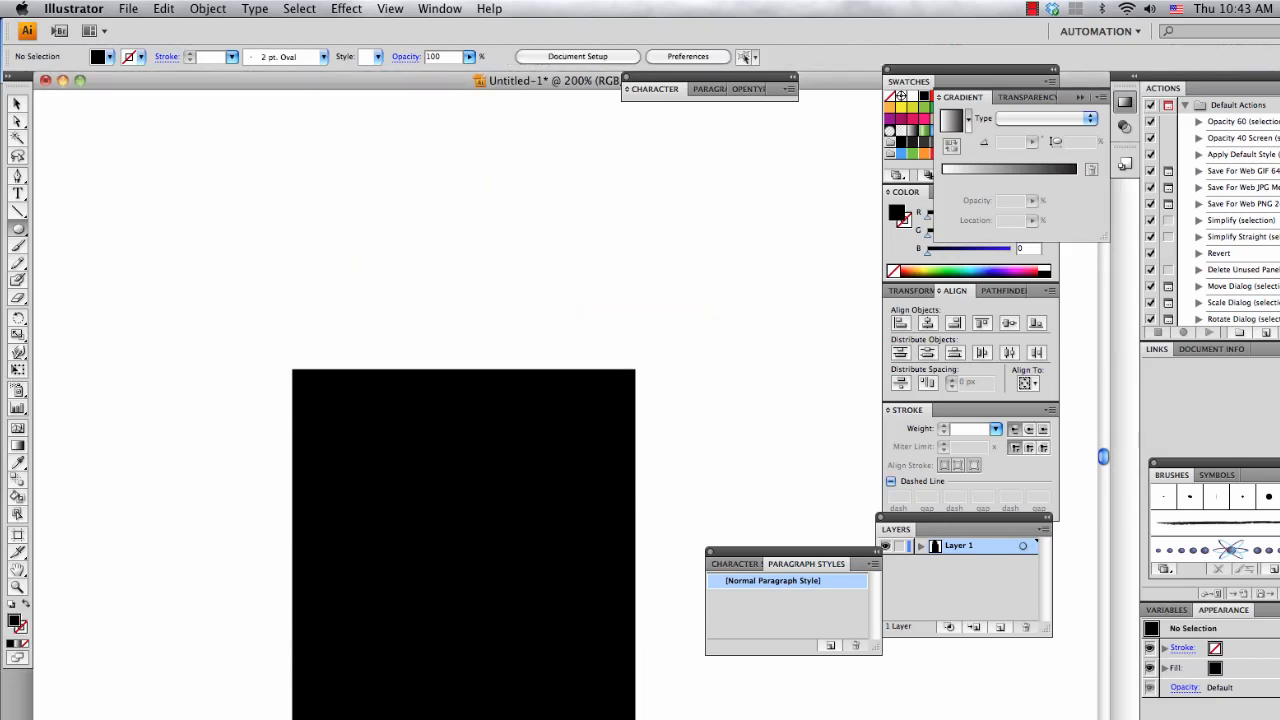
- Draw a black ellipse as wide as the rectangle over its top edge to form the panda's rounded head
{"action": "left_click_drag", "start_coordinate": [308, 211], "coordinate": [648, 524]}
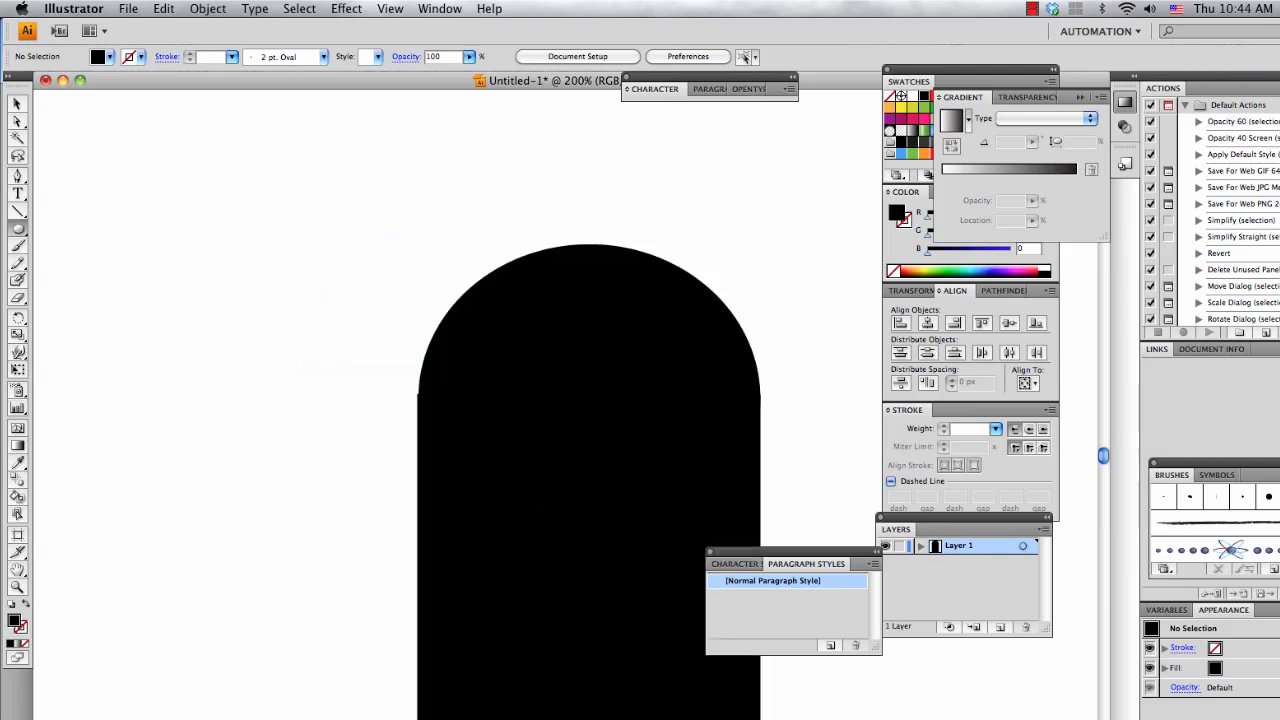
- Undo a first attempt at the panda's ear and draw a circle about 95.5 x 94.5 px at the head's upper left
{"action": "mouse_move", "coordinate": [455, 283]}
{"action": "left_mouse_down"}
{"action": "mouse_move", "coordinate": [624, 420]}
{"action": "mouse_move", "coordinate": [570, 351]}
{"action": "left_mouse_up"}
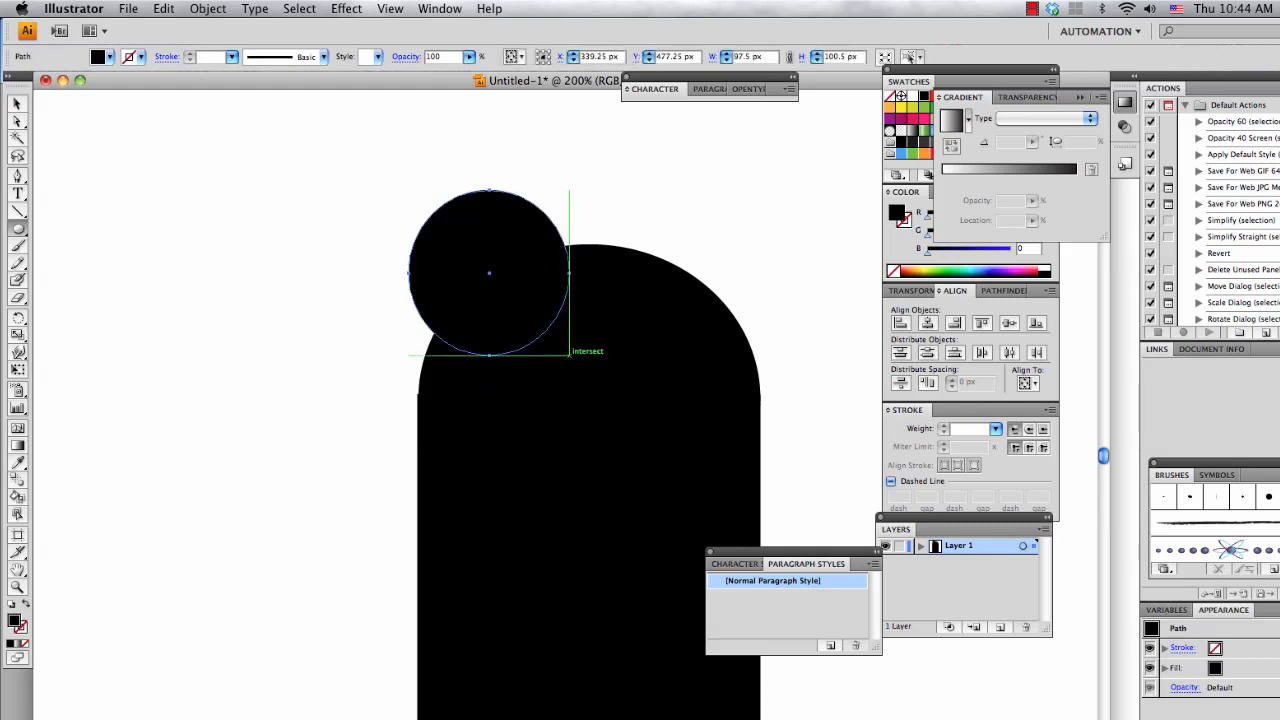
{"action": "key", "text": "super+z"}
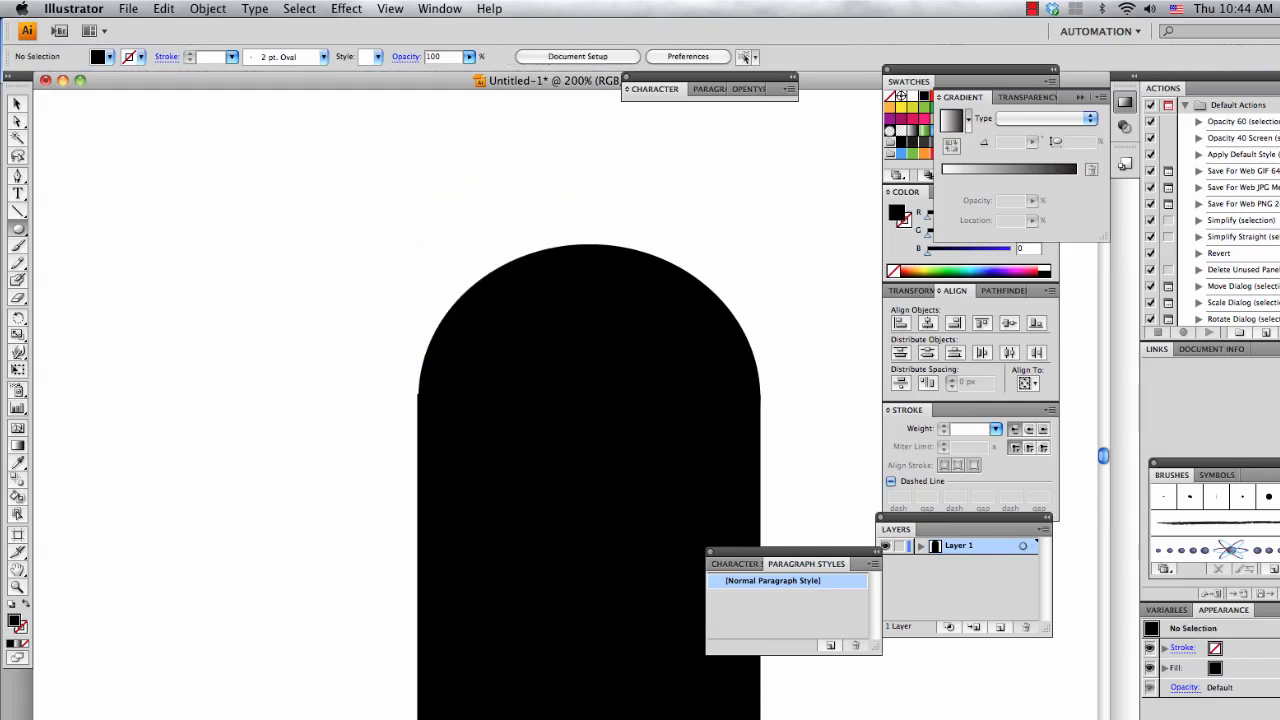
{"action": "left_click_drag", "start_coordinate": [401, 202], "coordinate": [557, 355]}
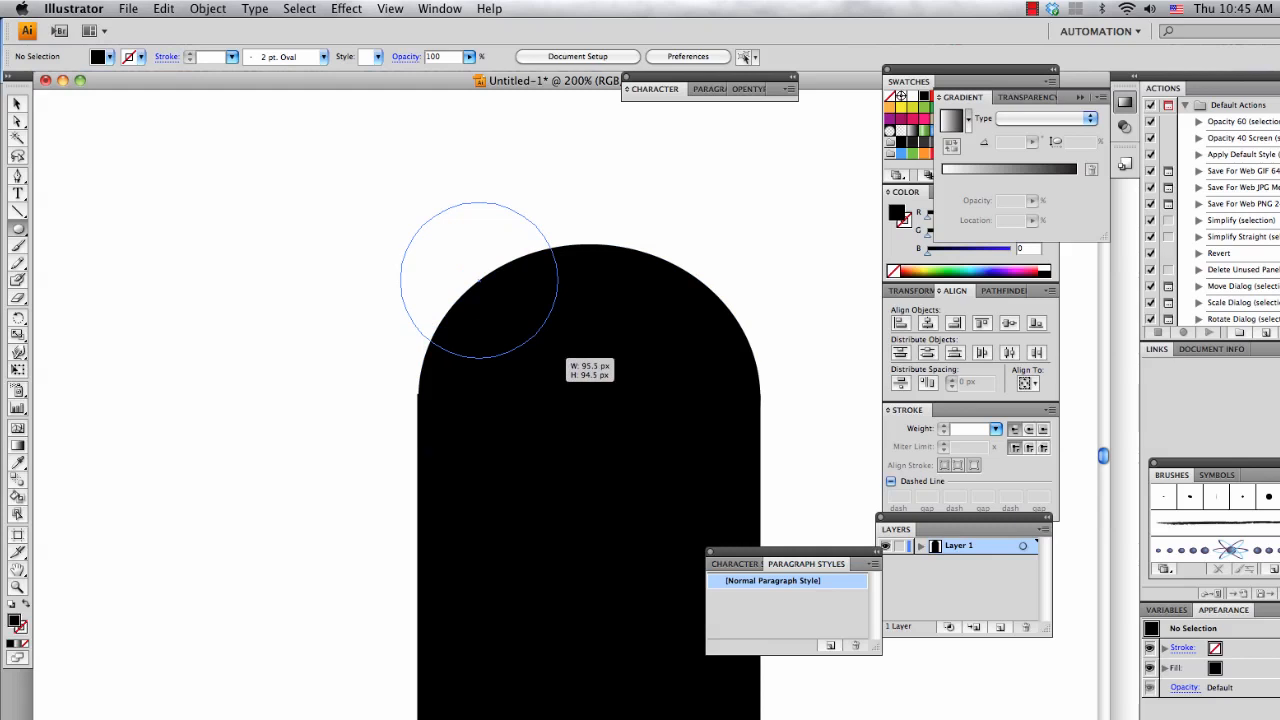
{"action": "mouse_move", "coordinate": [557, 358]}
{"action": "left_mouse_down"}
{"action": "mouse_move", "coordinate": [596, 328]}
{"action": "mouse_move", "coordinate": [504, 412]}
{"action": "mouse_move", "coordinate": [571, 338]}
{"action": "mouse_move", "coordinate": [560, 355]}
{"action": "left_mouse_up"}
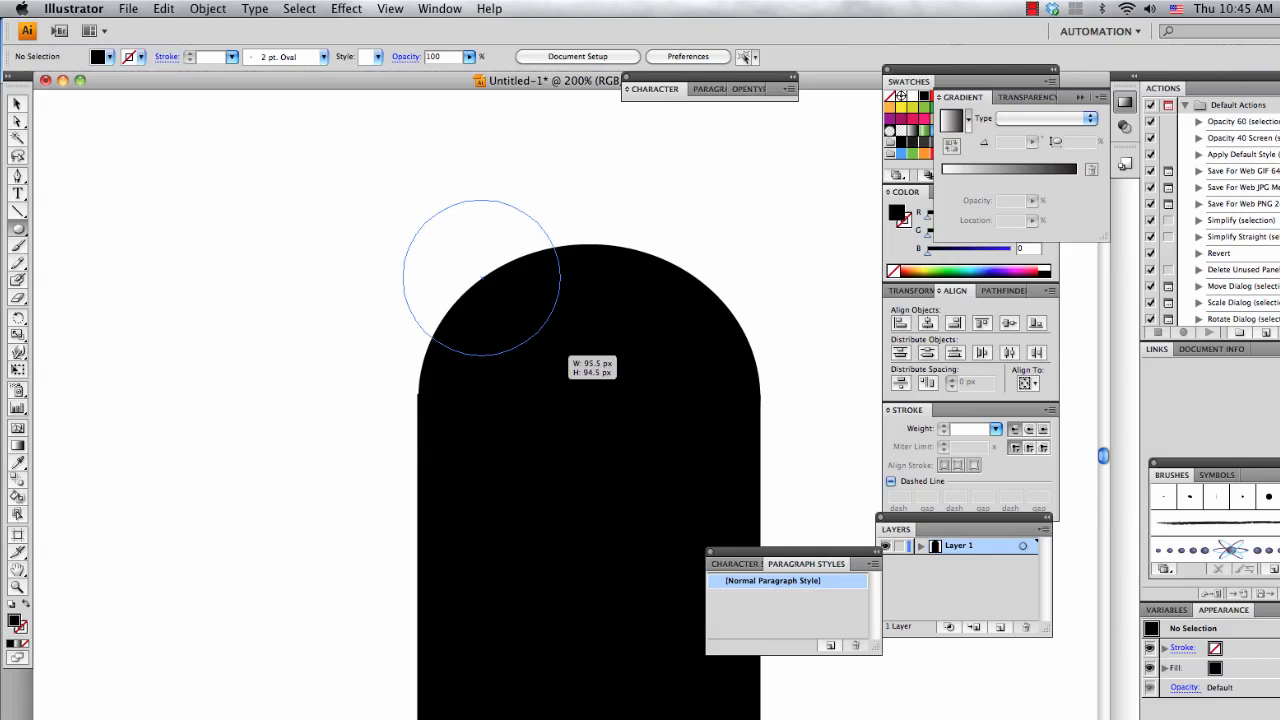
{"action": "left_click_drag", "start_coordinate": [560, 355], "coordinate": [560, 354]}
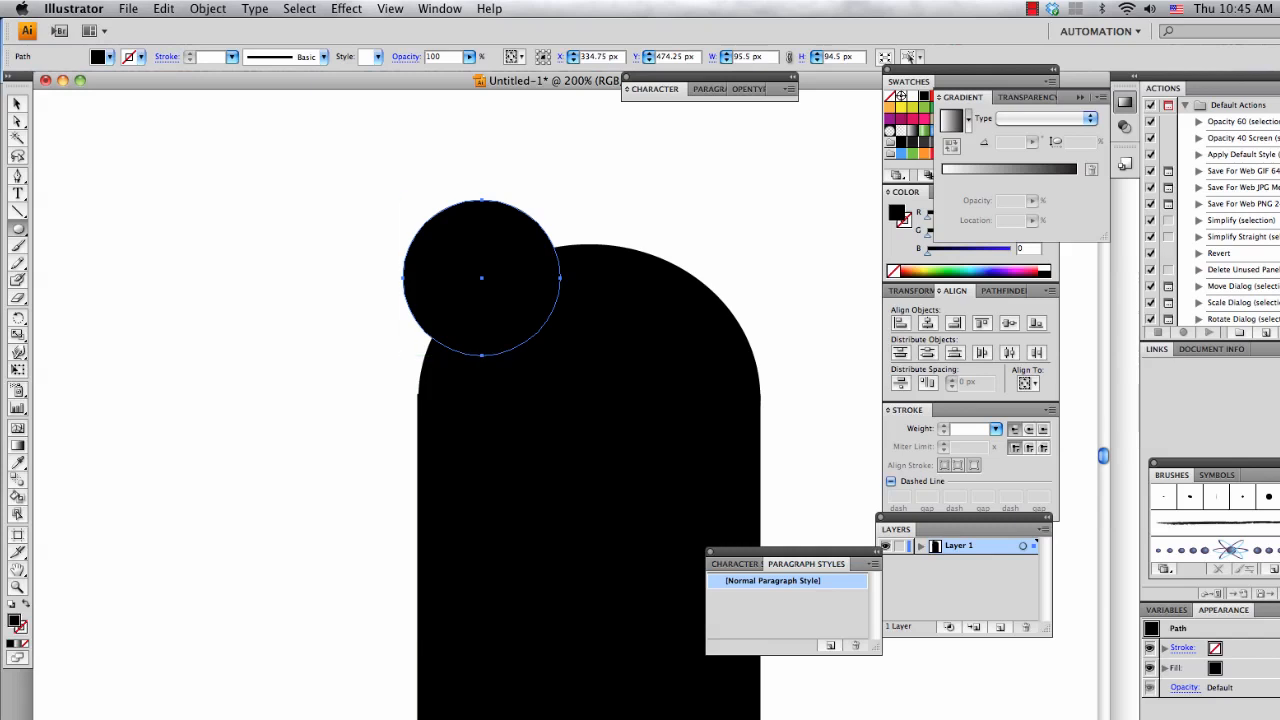
- Duplicate the panda's ear circle toward the other side of the head, and undo the copy
{"action": "left_click", "coordinate": [18, 104]}
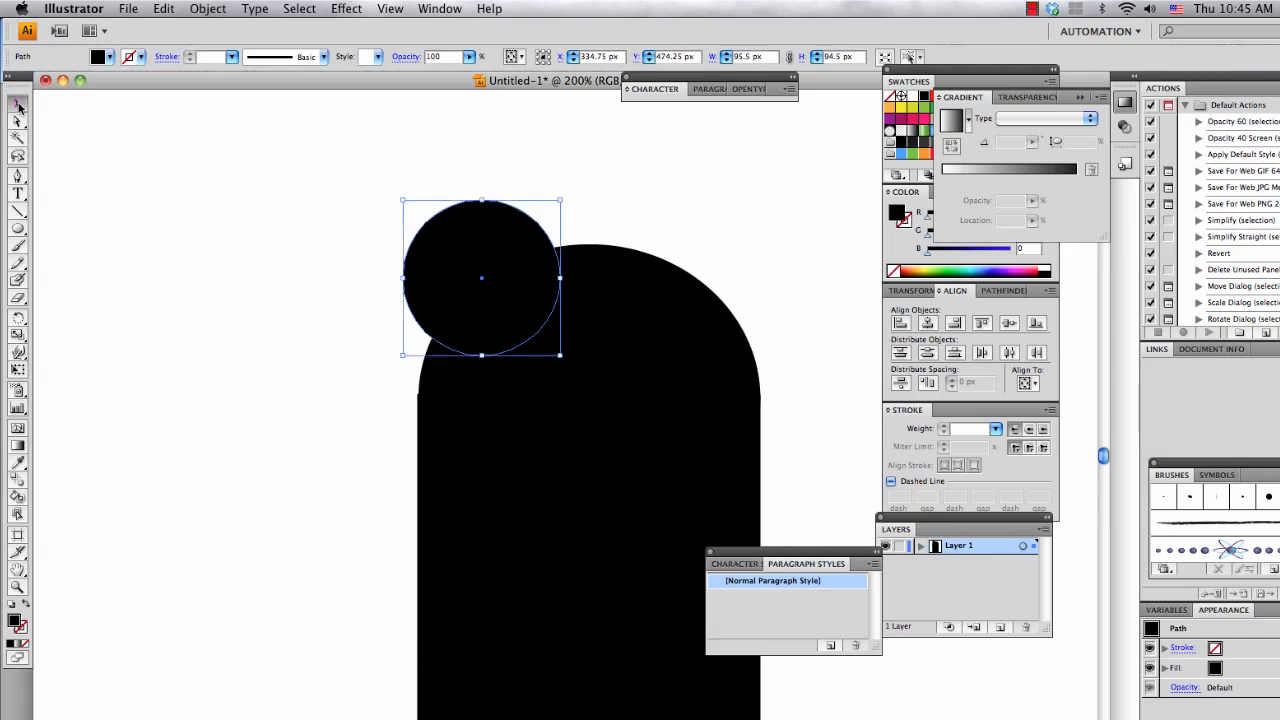
{"action": "left_click", "coordinate": [234, 243]}
{"action": "left_click", "coordinate": [467, 283]}
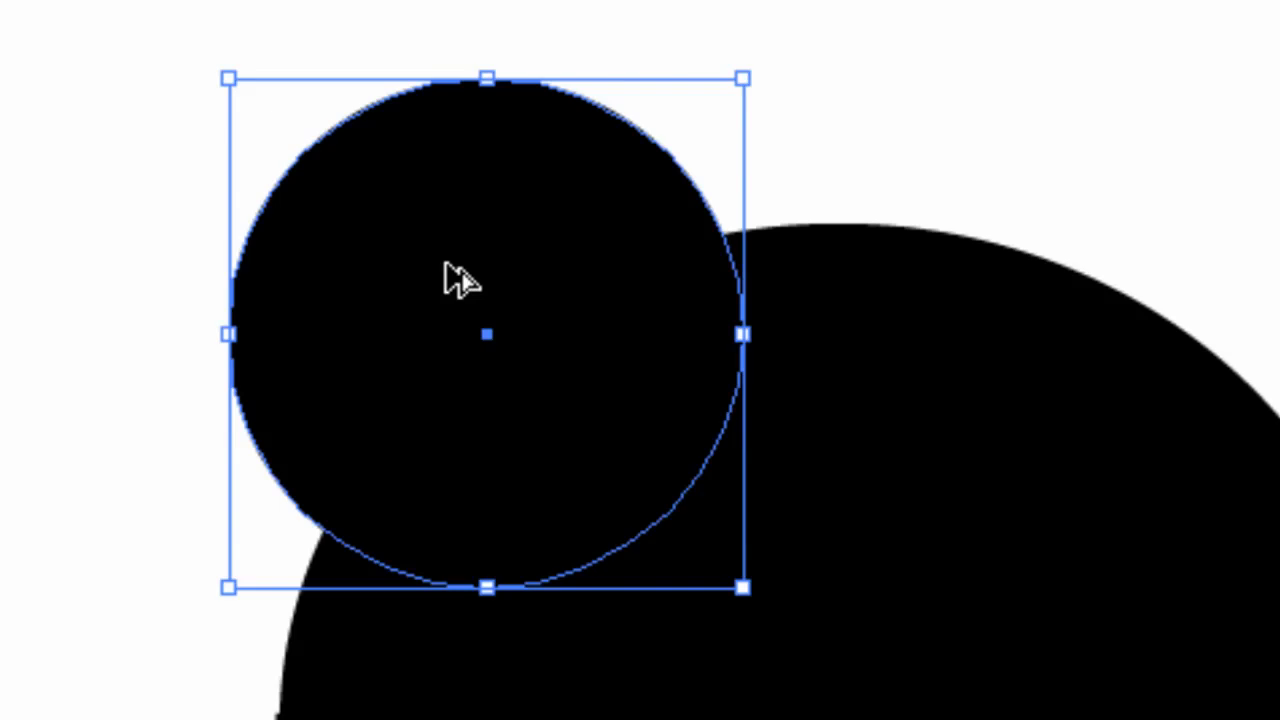
{"action": "left_click_drag", "start_coordinate": [446, 262], "coordinate": [1026, 258]}
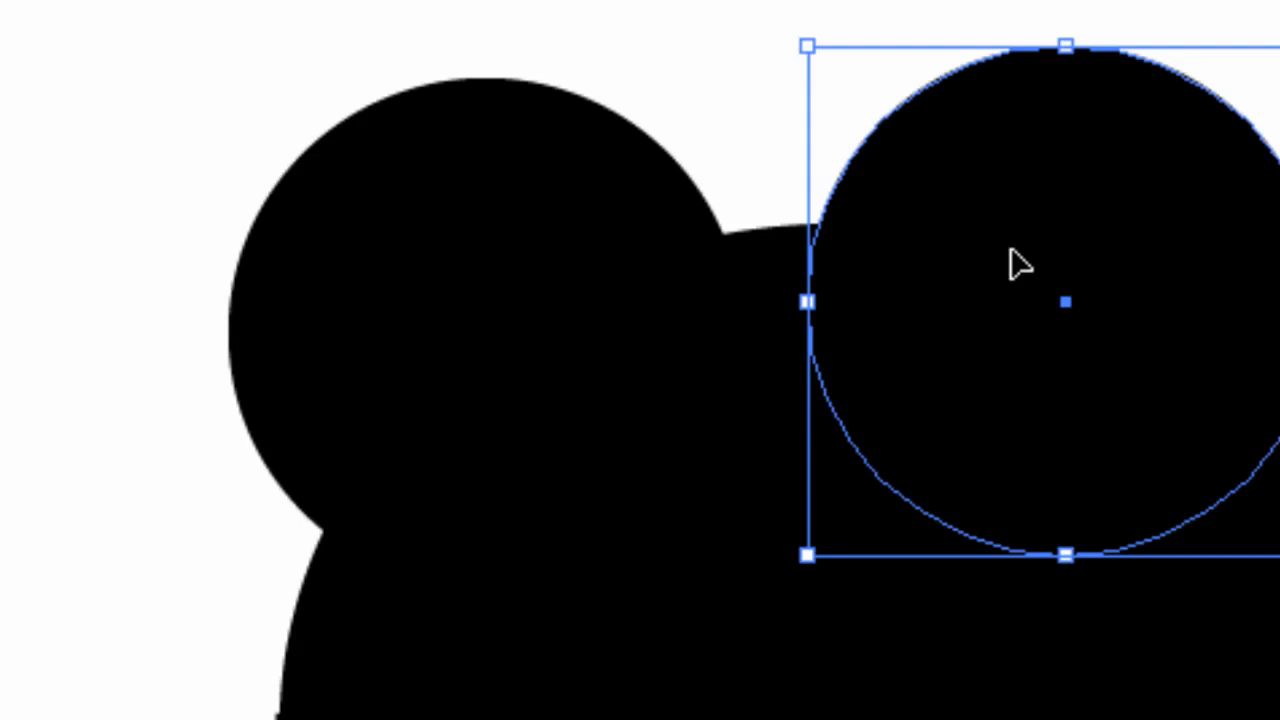
{"action": "key", "text": "ctrl+z"}
{"action": "left_click", "coordinate": [471, 263]}
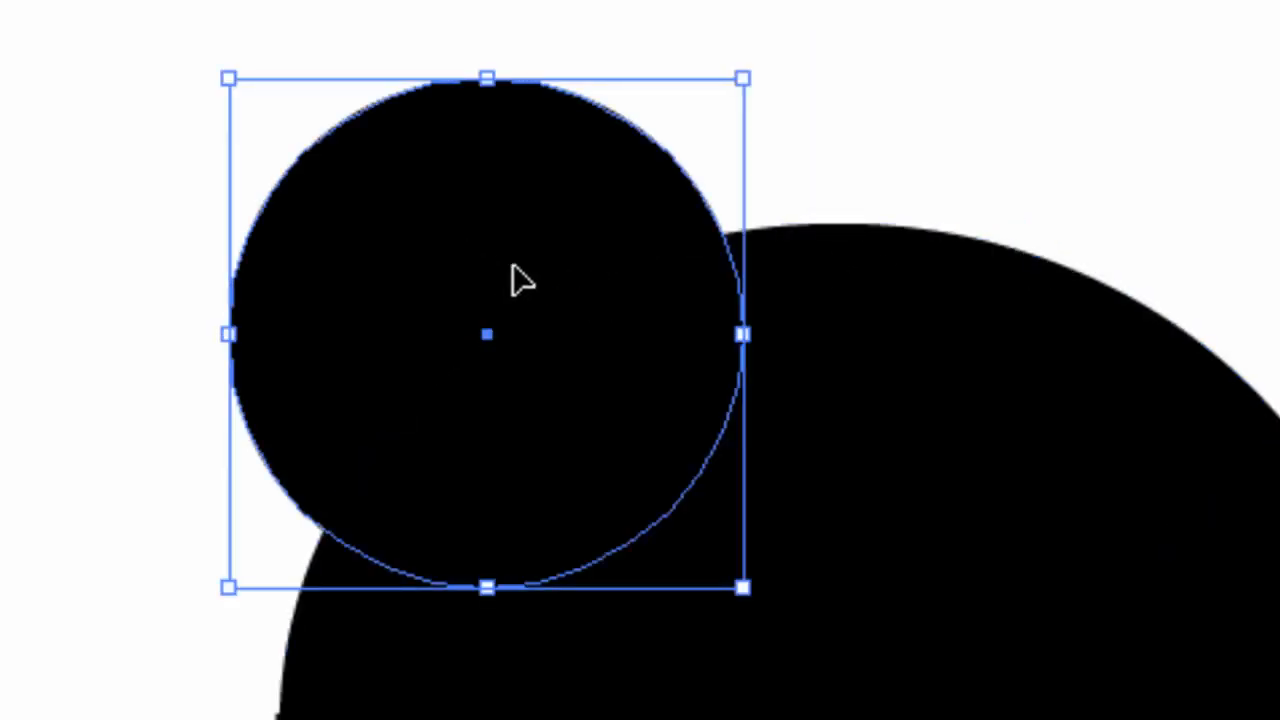
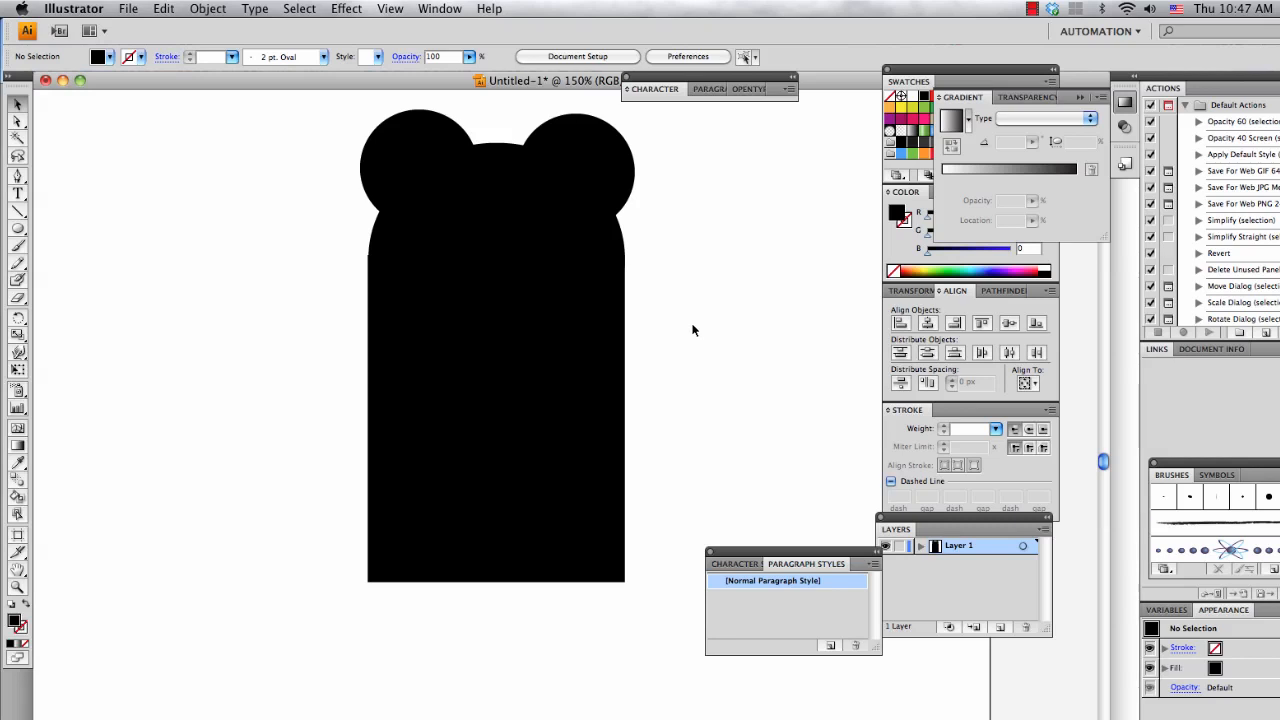
- Move the head ellipse alone off the rectangle to show the shapes are separate, and undo the move
{"action": "left_click", "coordinate": [422, 148]}
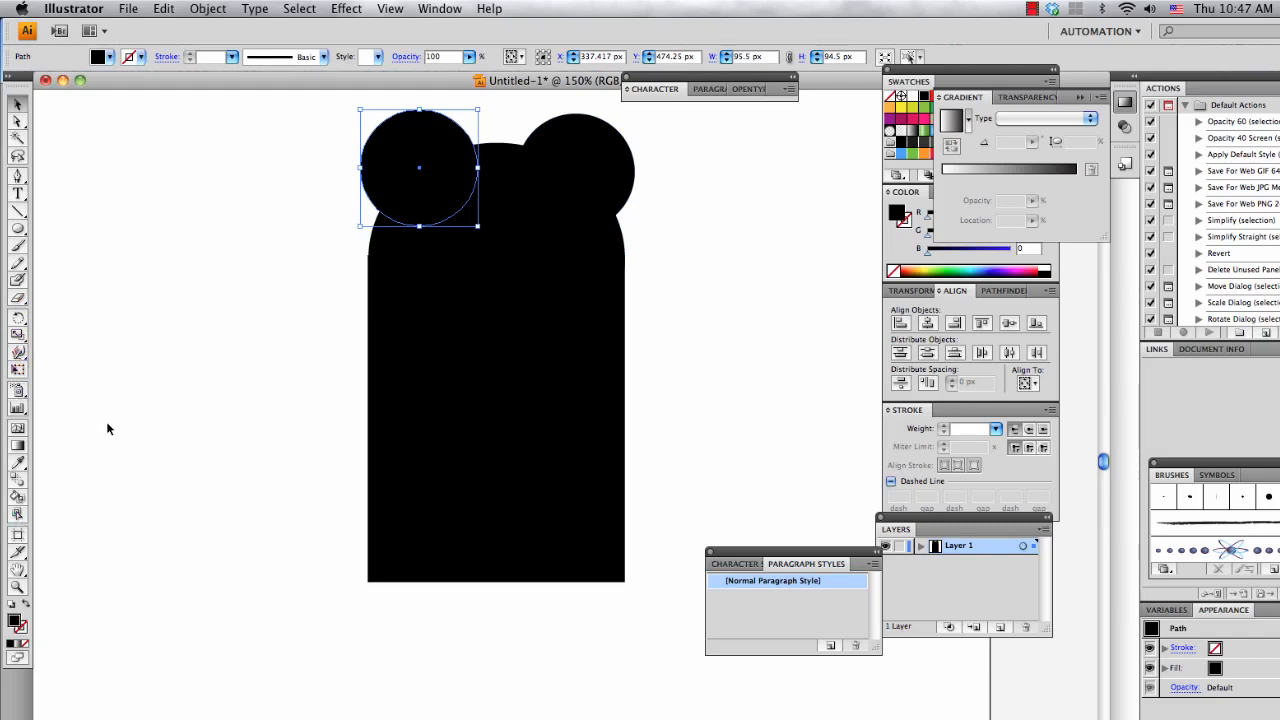
{"action": "scroll", "coordinate": [276, 431], "scroll_direction": "up", "scroll_amount": 4}
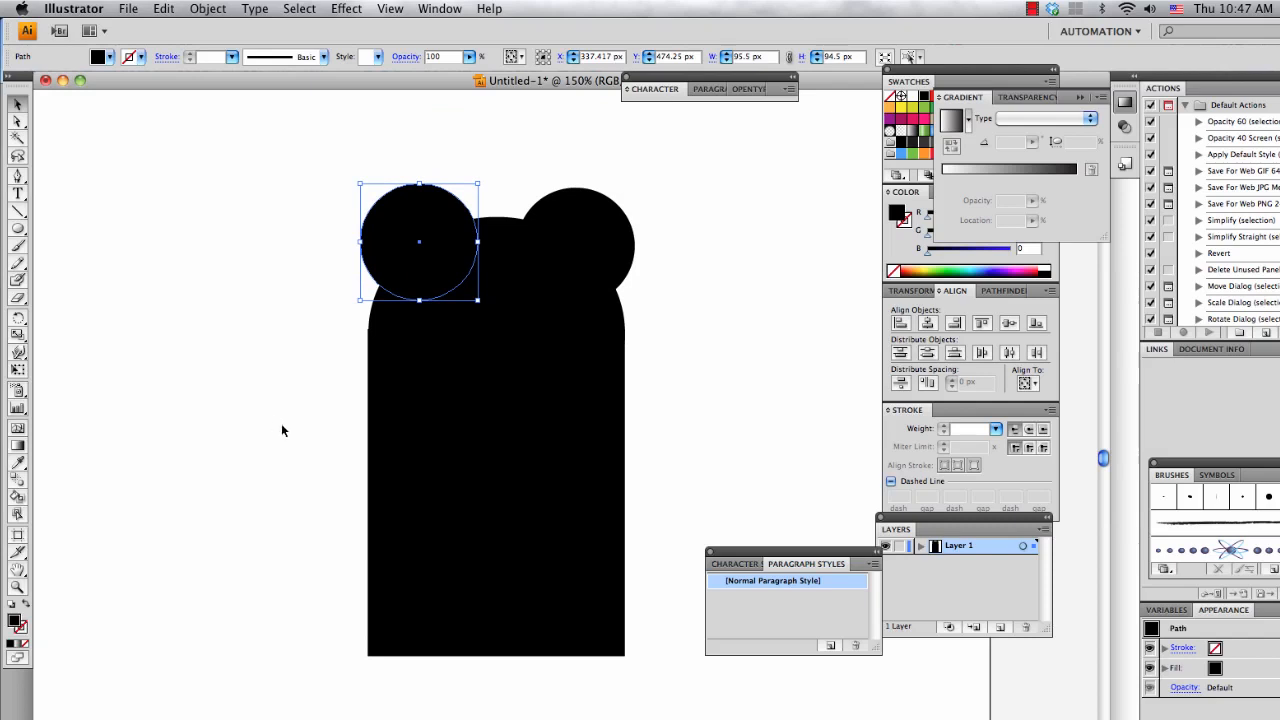
{"action": "scroll", "coordinate": [294, 431], "scroll_direction": "up", "scroll_amount": 1}
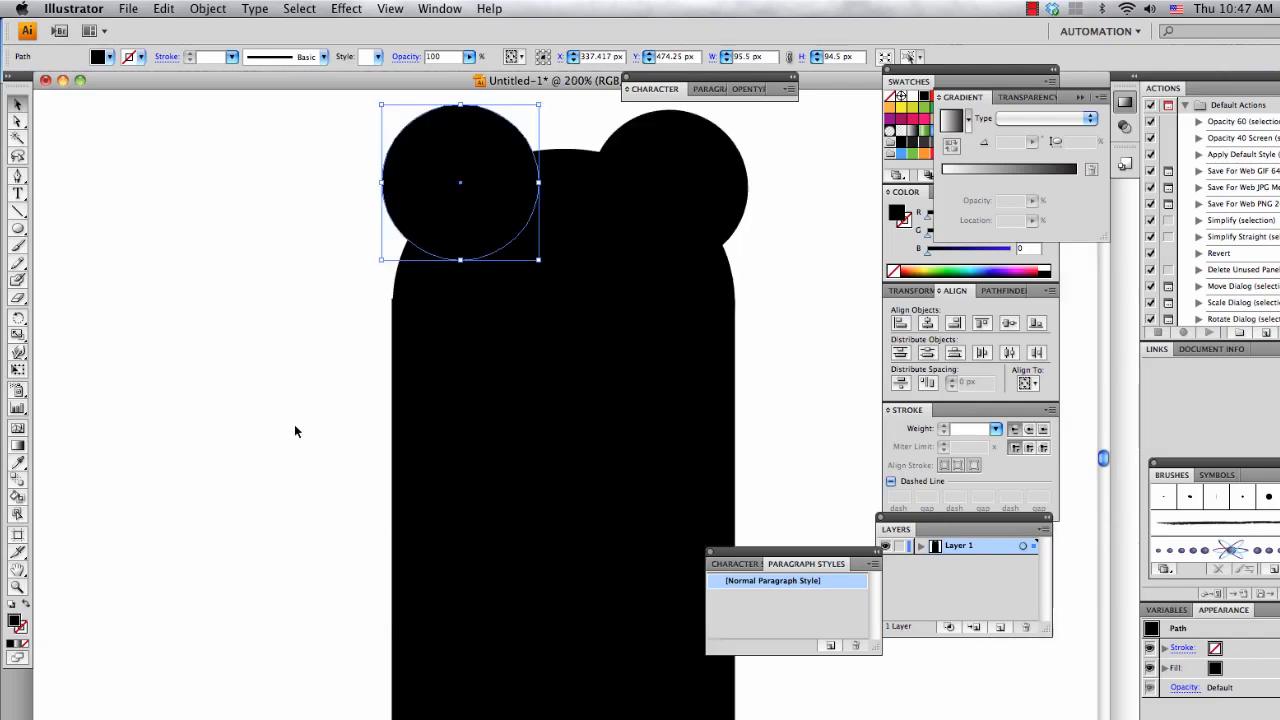
{"action": "scroll", "coordinate": [294, 431], "scroll_direction": "up", "scroll_amount": 3}
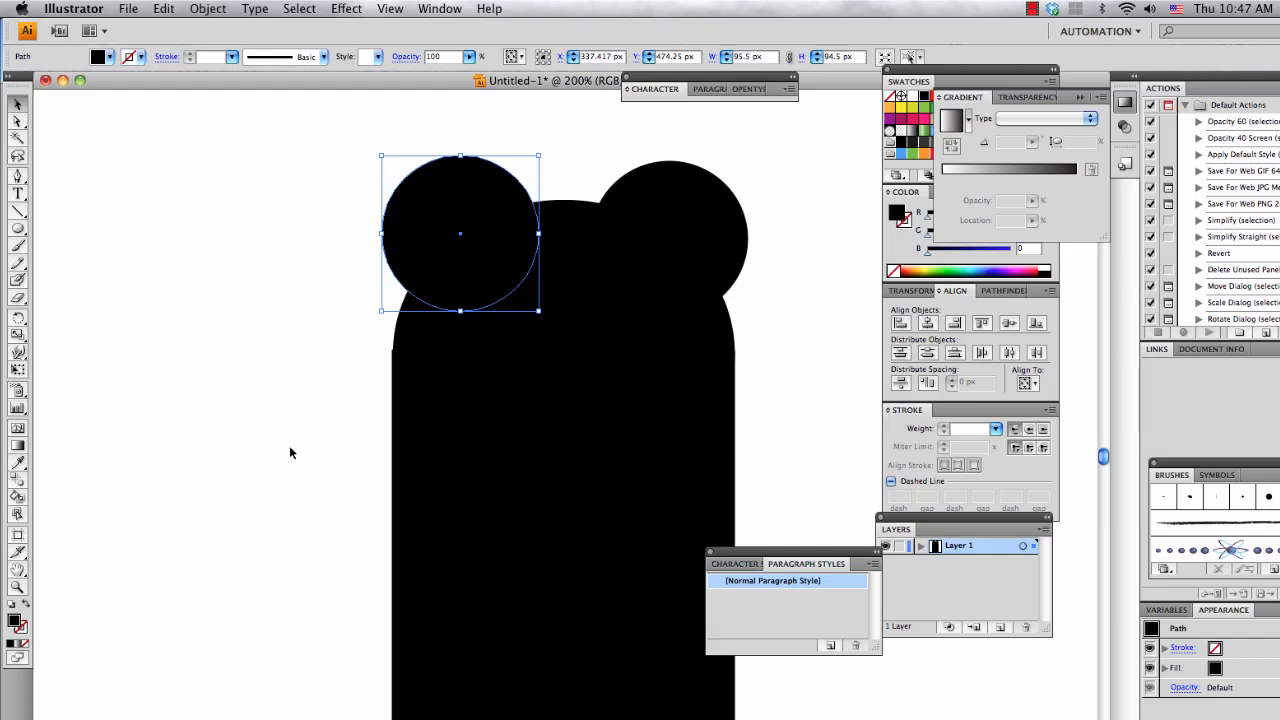
{"action": "left_click", "coordinate": [75, 420]}
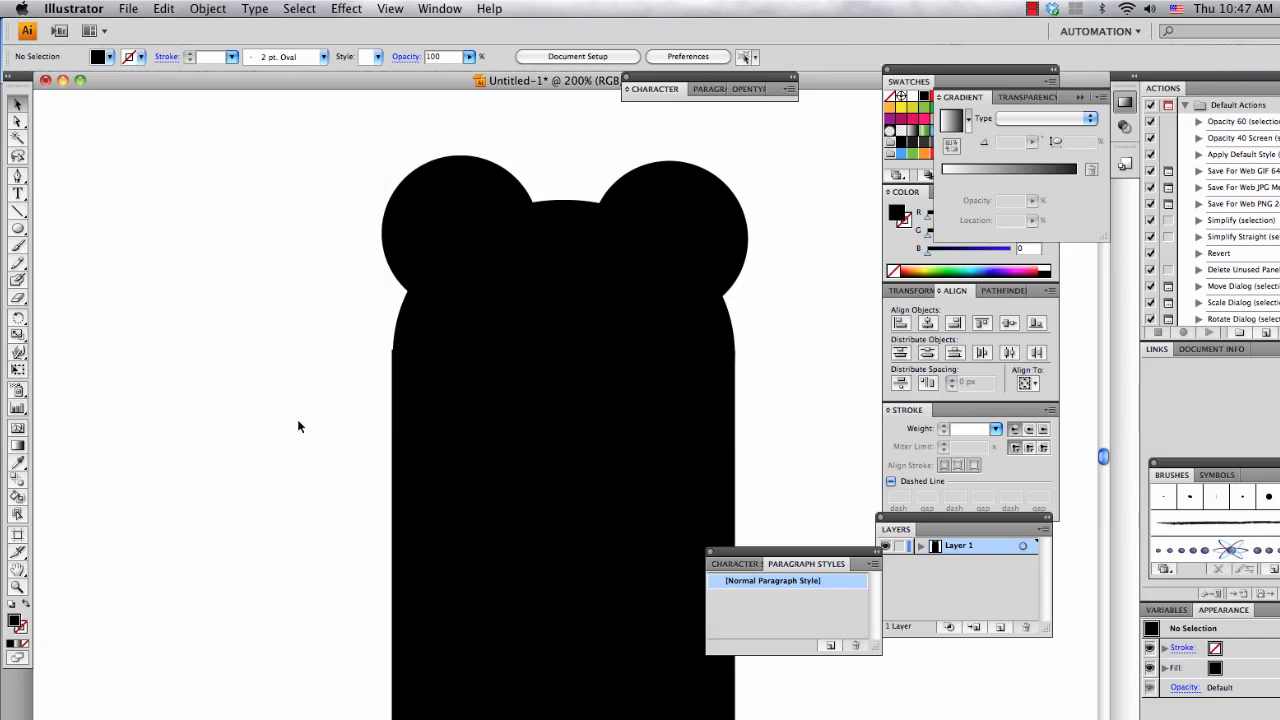
{"action": "scroll", "coordinate": [319, 427], "scroll_direction": "right", "scroll_amount": 1}
{"action": "scroll", "coordinate": [319, 427], "scroll_direction": "down", "scroll_amount": 1}
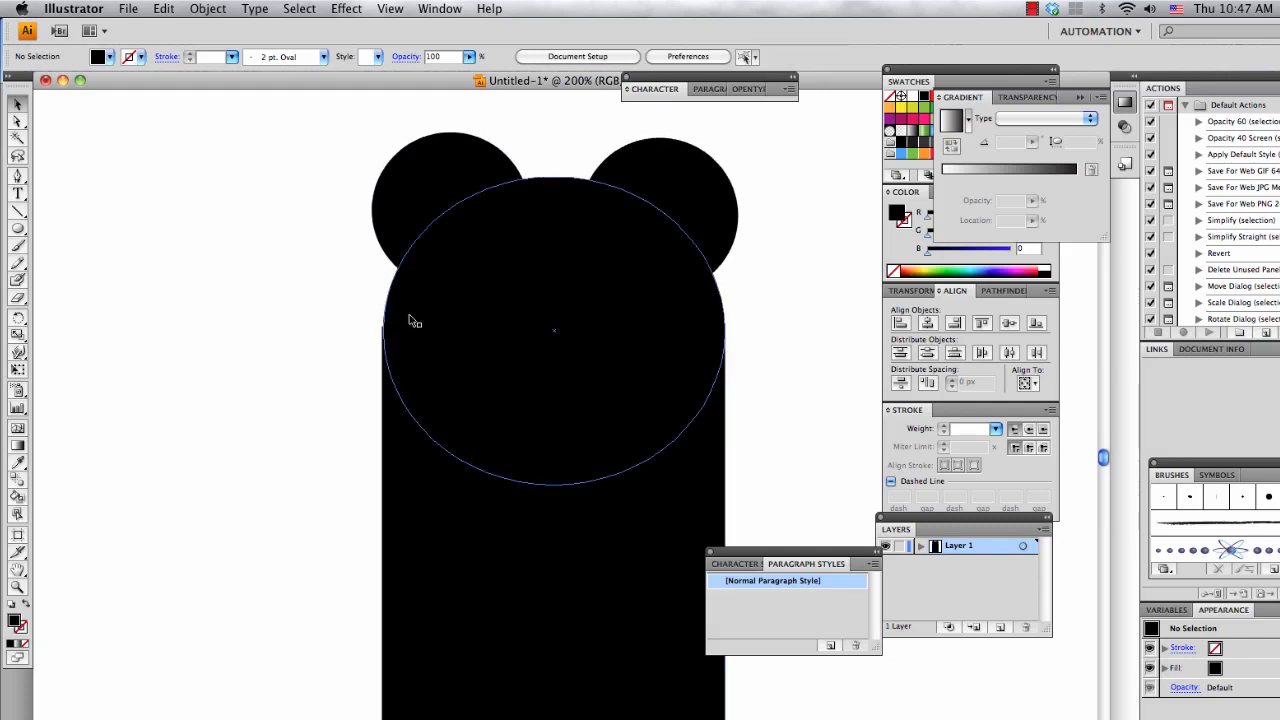
{"action": "scroll", "coordinate": [410, 318], "scroll_direction": "right", "scroll_amount": 2}
{"action": "scroll", "coordinate": [414, 320], "scroll_direction": "right", "scroll_amount": 10}
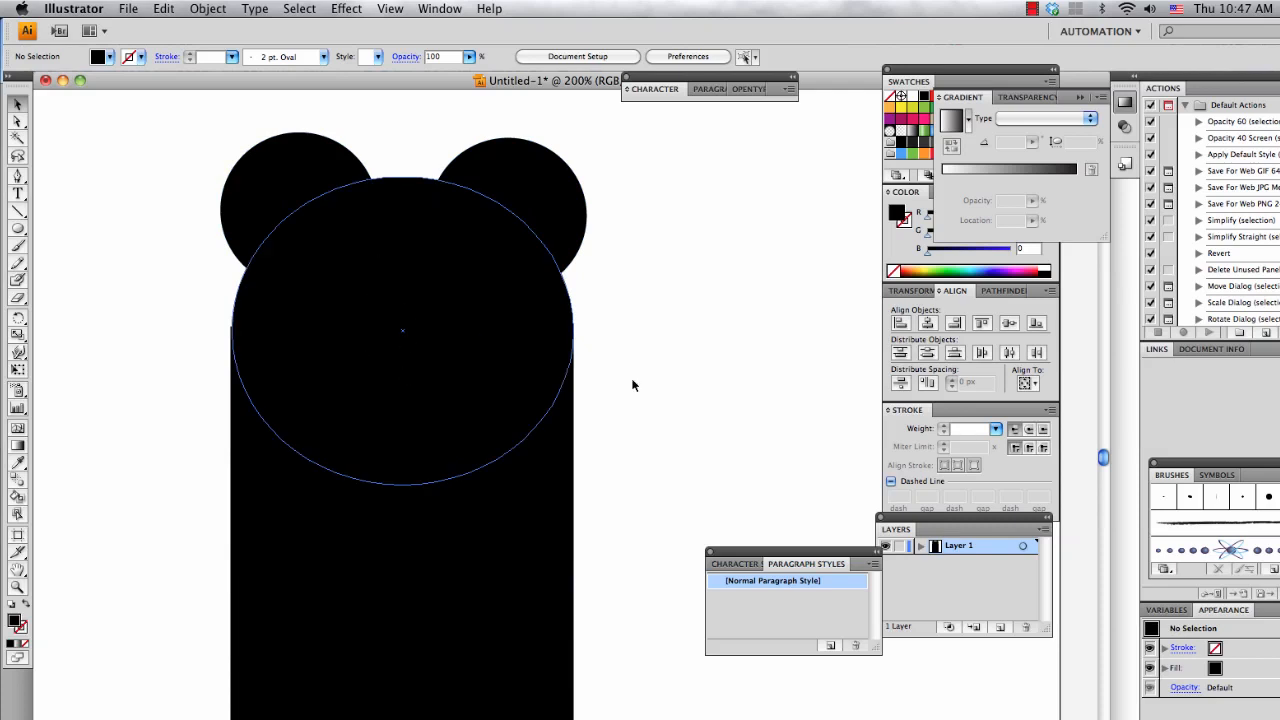
{"action": "left_click_drag", "start_coordinate": [476, 362], "coordinate": [559, 366]}
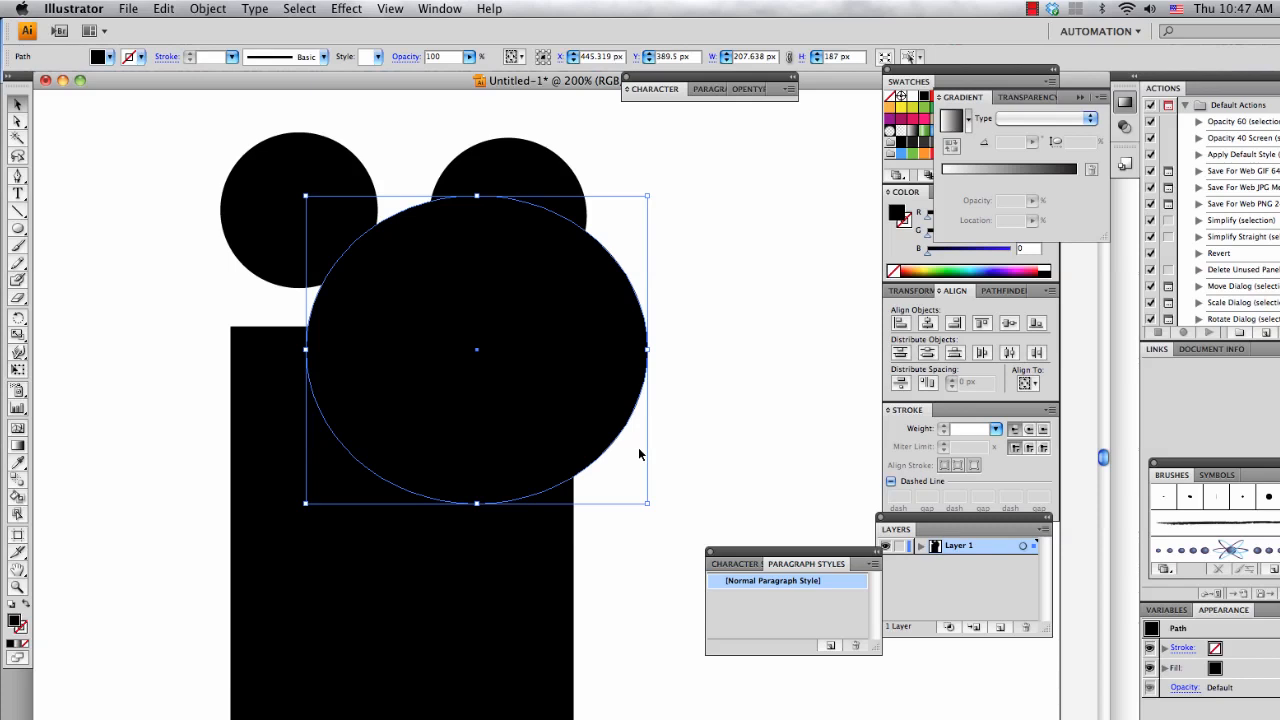
{"action": "key", "text": "super+z"}
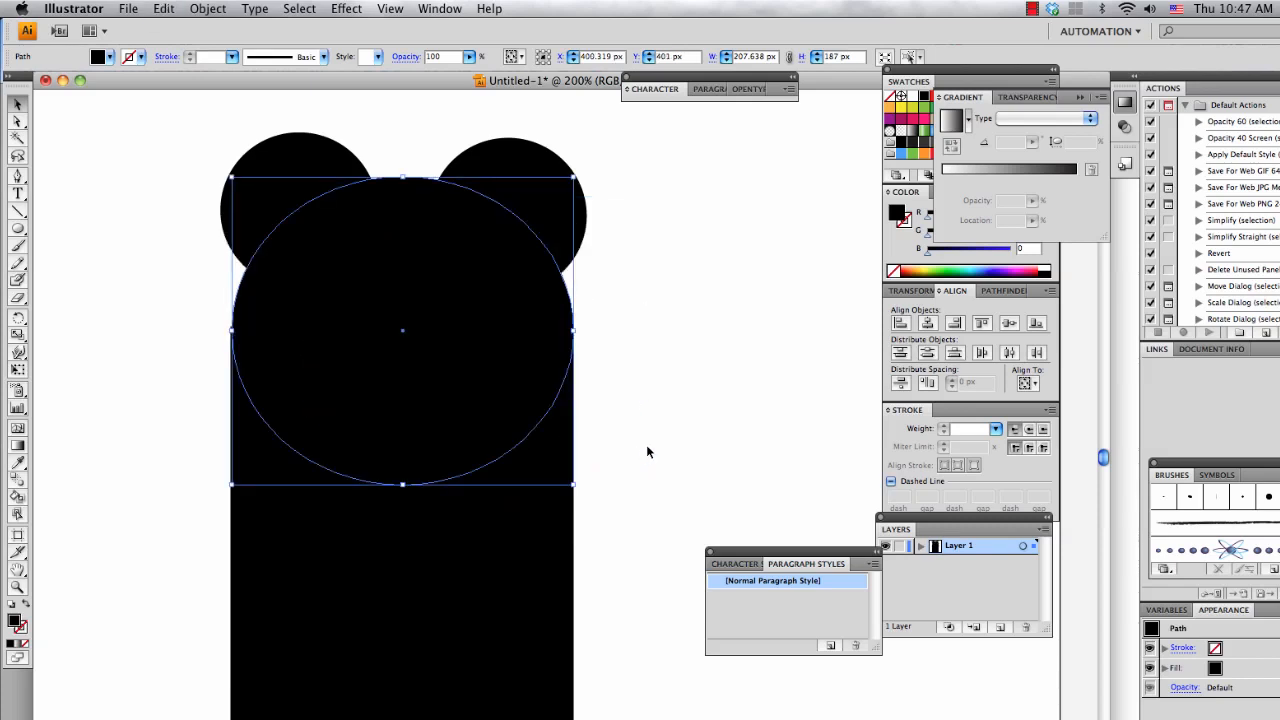
{"action": "left_click", "coordinate": [647, 447]}
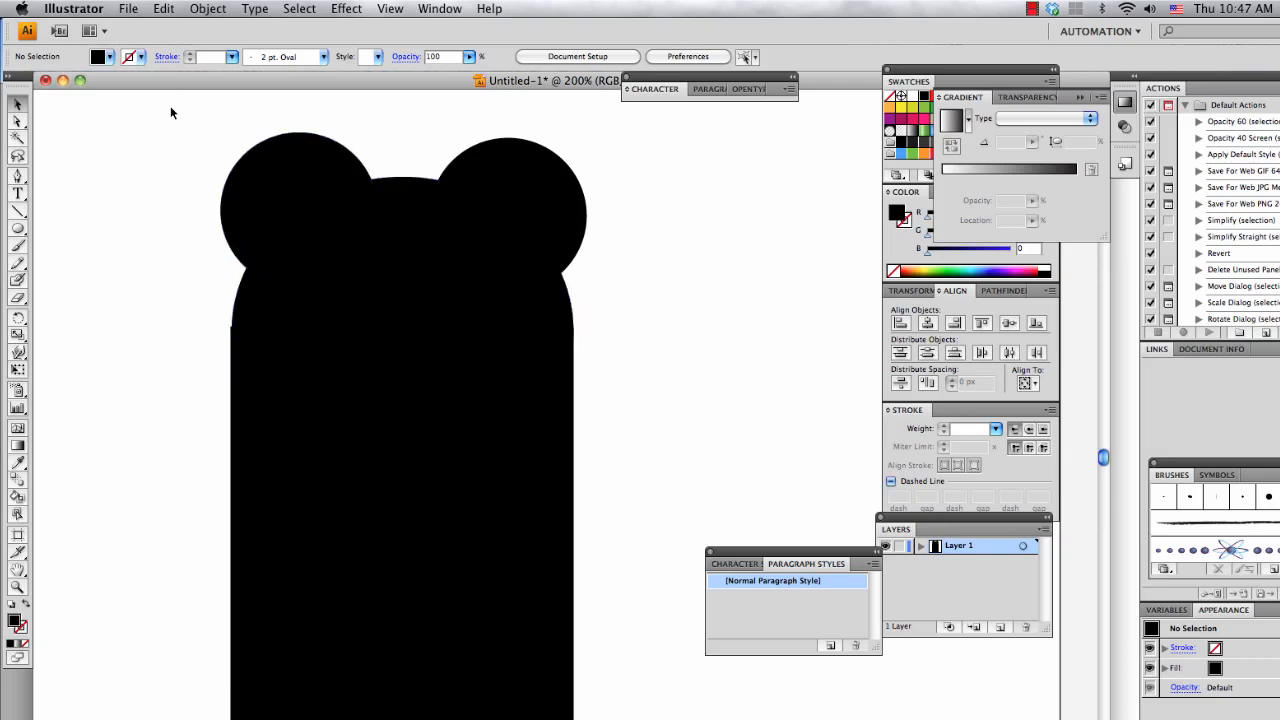
- Select all the panda's shapes with a marquee, and undo the last shift of the right ear
{"action": "left_click_drag", "start_coordinate": [148, 105], "coordinate": [657, 718]}
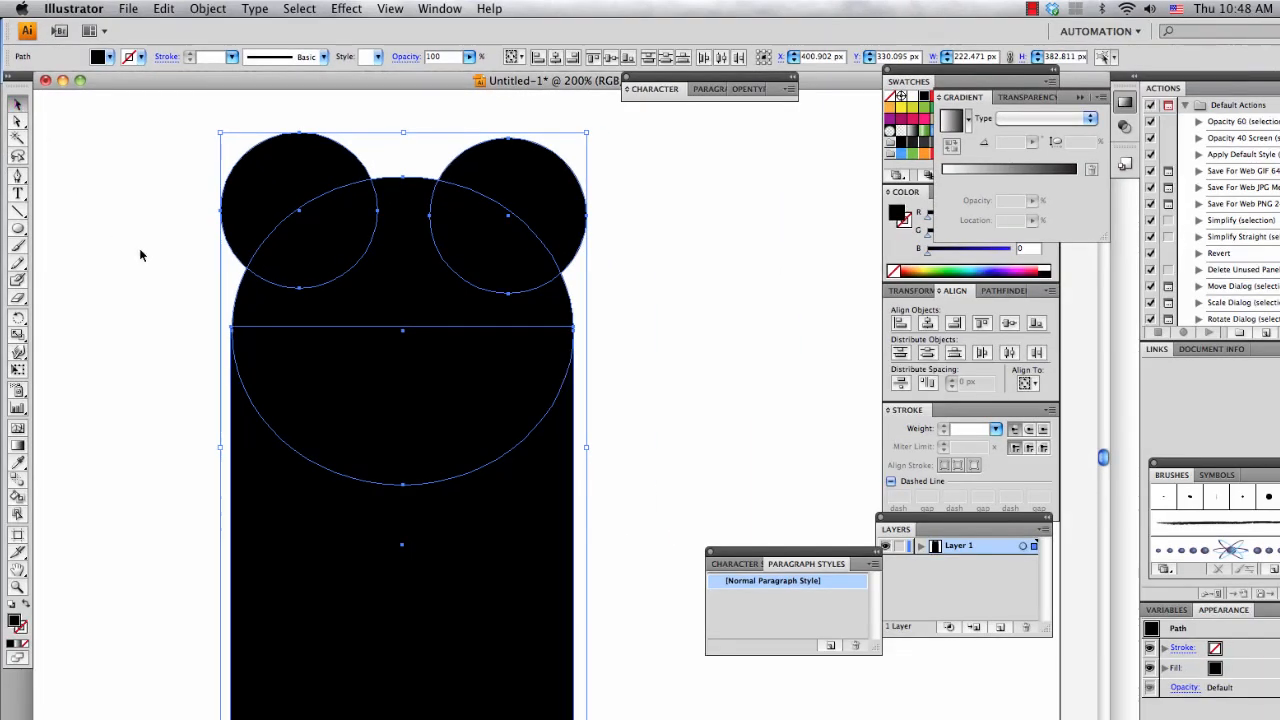
{"action": "left_click", "coordinate": [196, 158]}
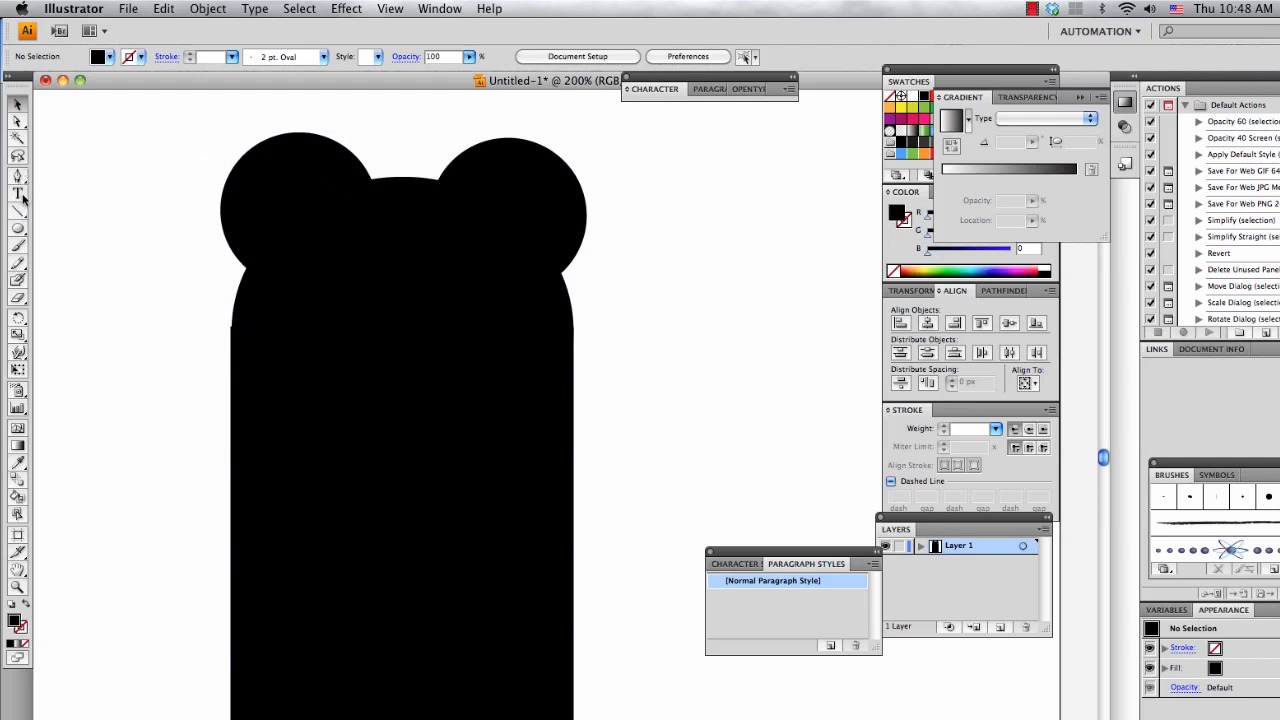
{"action": "left_click_drag", "start_coordinate": [163, 108], "coordinate": [672, 719]}
{"action": "key", "text": "super+z"}
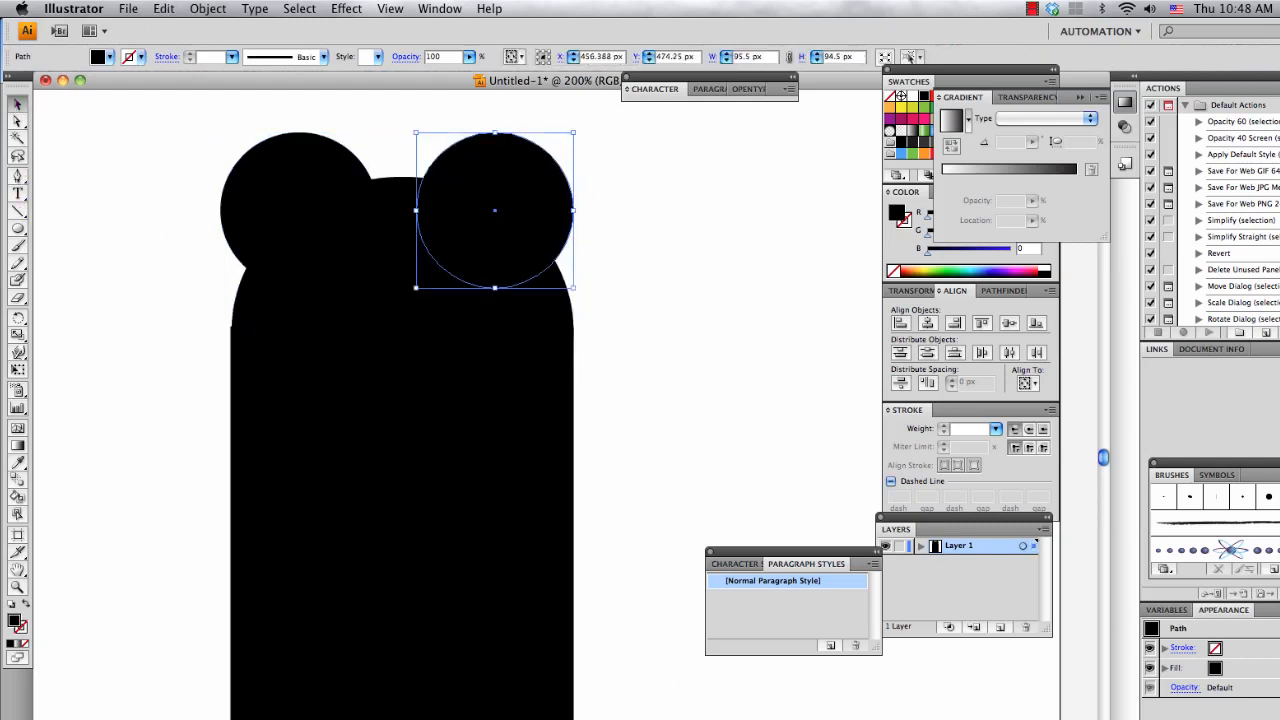
- Select all of the panda's shapes and group them
{"action": "key", "text": "super+a"}
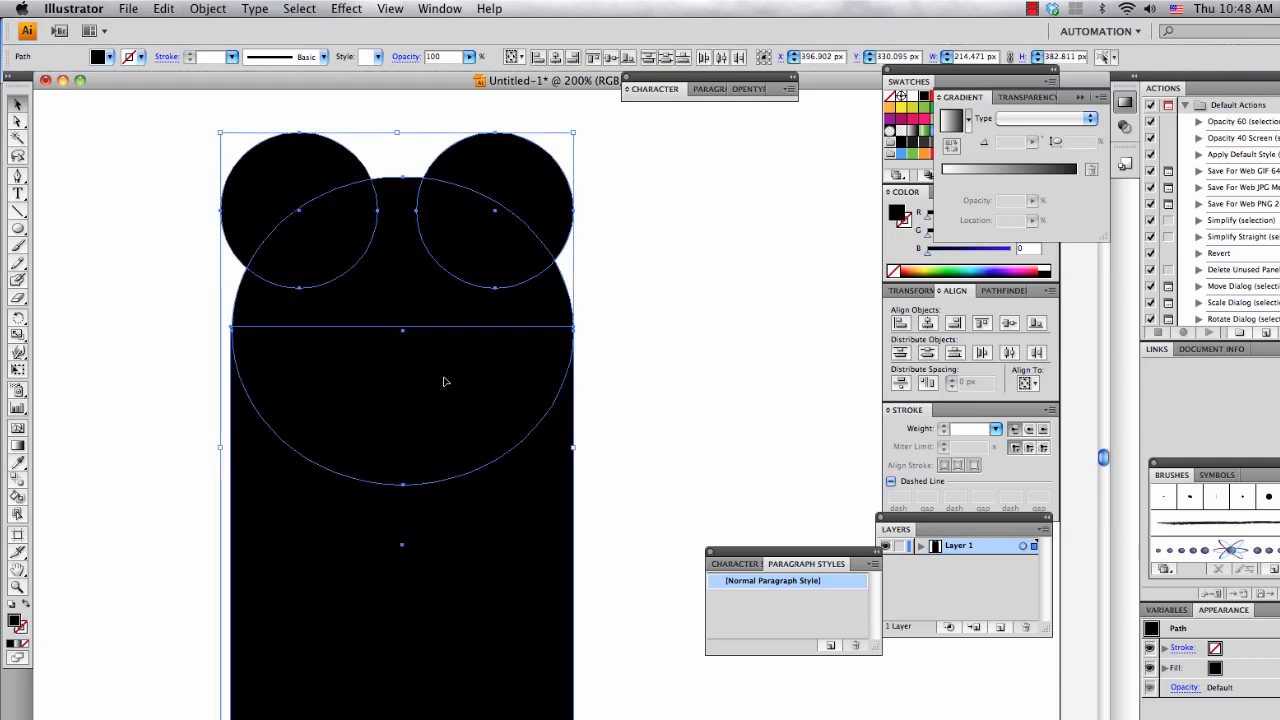
{"action": "left_click", "coordinate": [207, 9]}
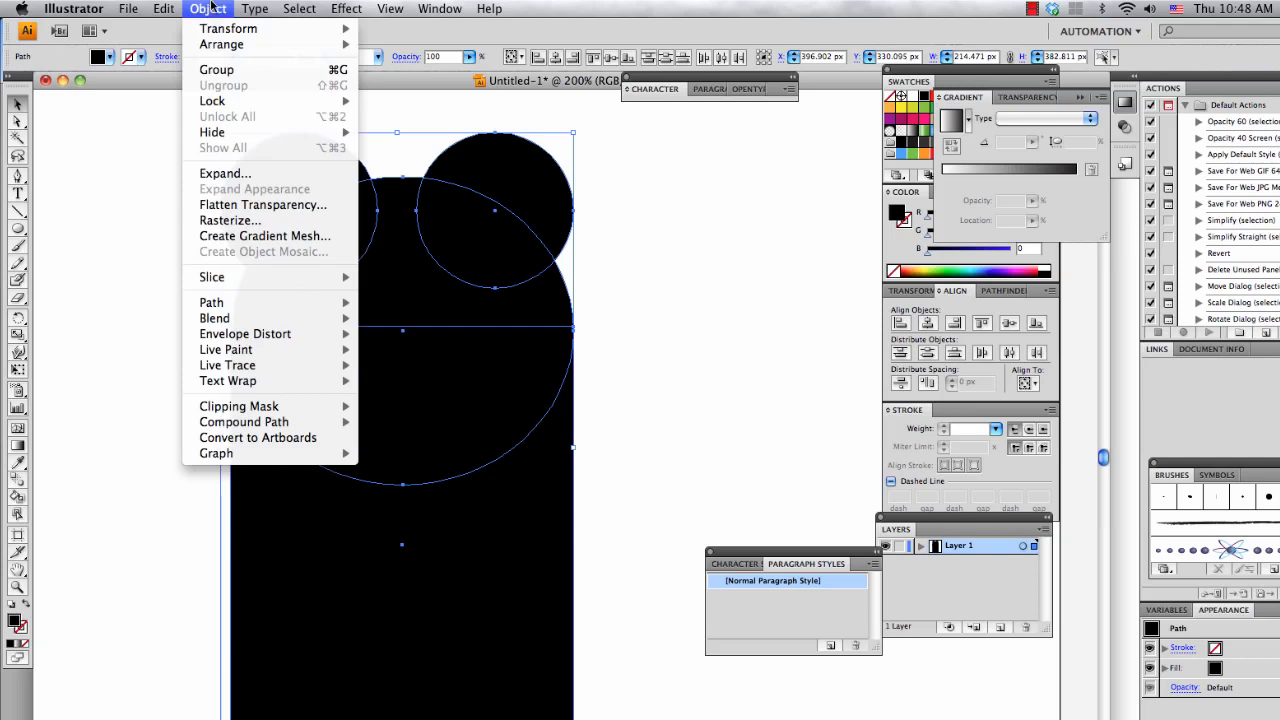
{"action": "left_click", "coordinate": [235, 70]}
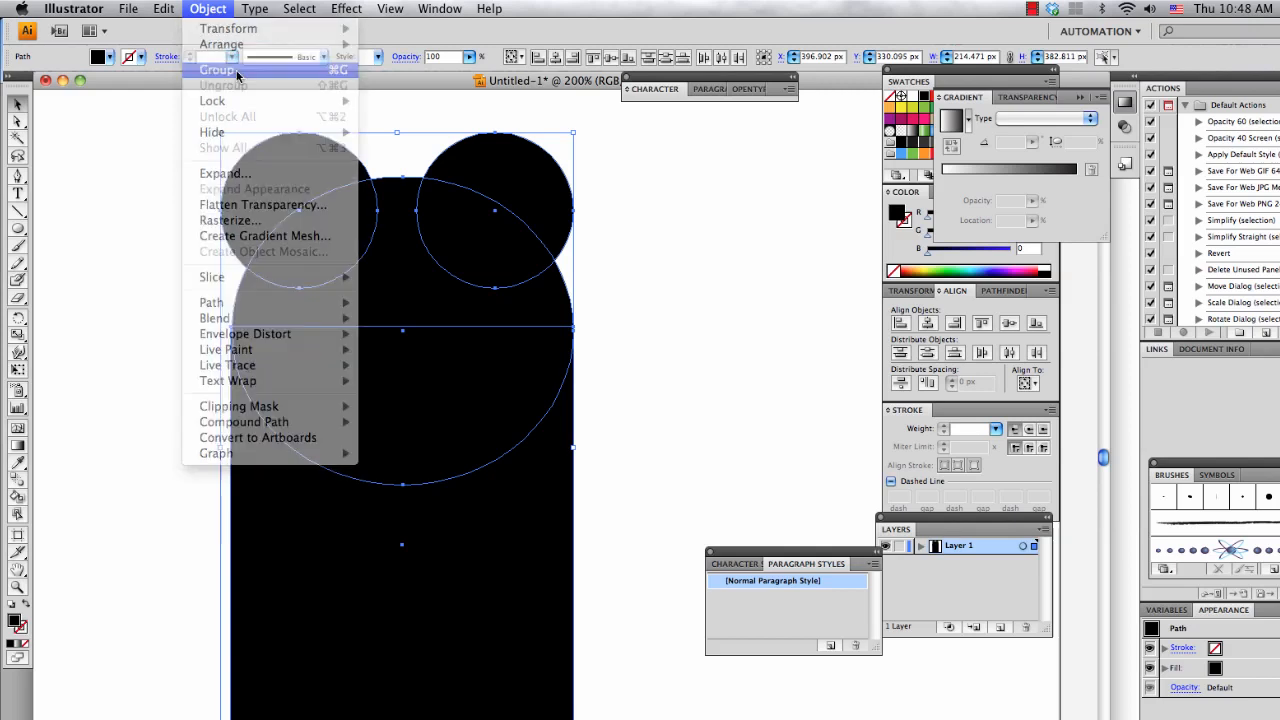
{"action": "left_click", "coordinate": [655, 282]}
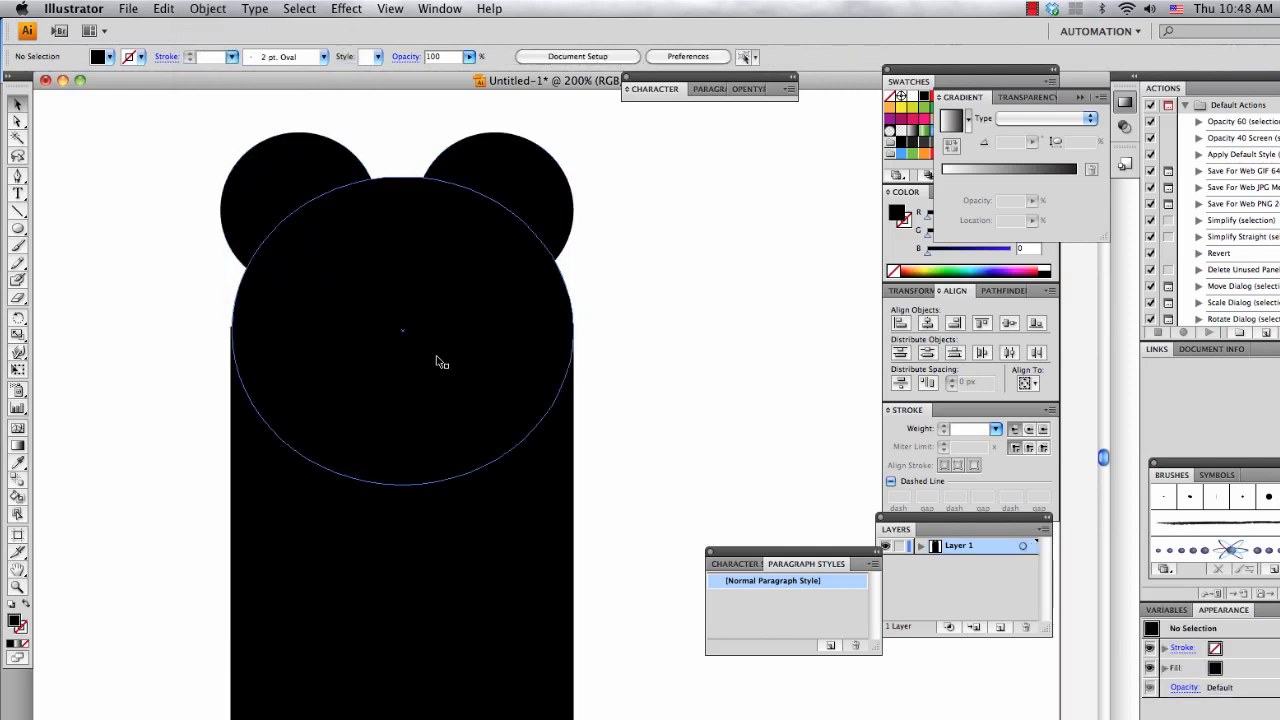
- Move the whole panda group about 17 px right and 12 px down, and deselect it
{"action": "left_click_drag", "start_coordinate": [441, 358], "coordinate": [458, 458]}
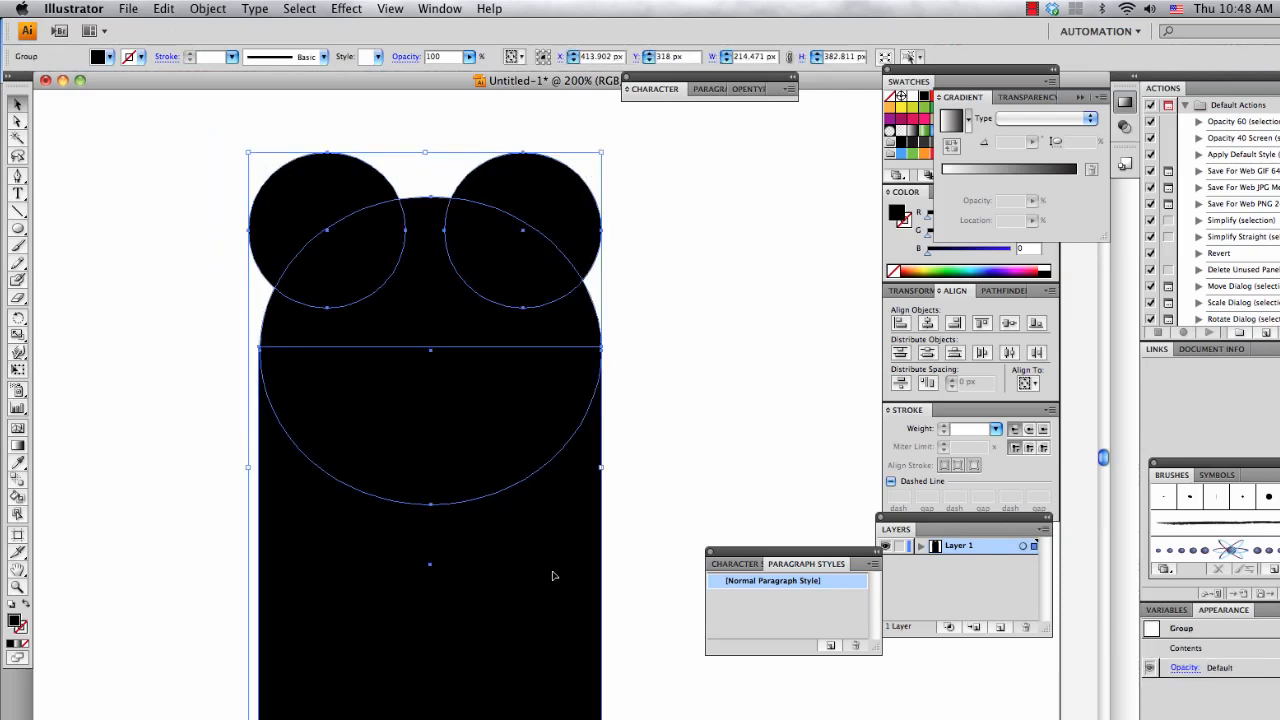
{"action": "left_click", "coordinate": [660, 469]}
{"action": "left_click", "coordinate": [511, 326]}
{"action": "left_click", "coordinate": [690, 390]}
{"action": "left_click", "coordinate": [572, 400]}
{"action": "left_click", "coordinate": [618, 430]}
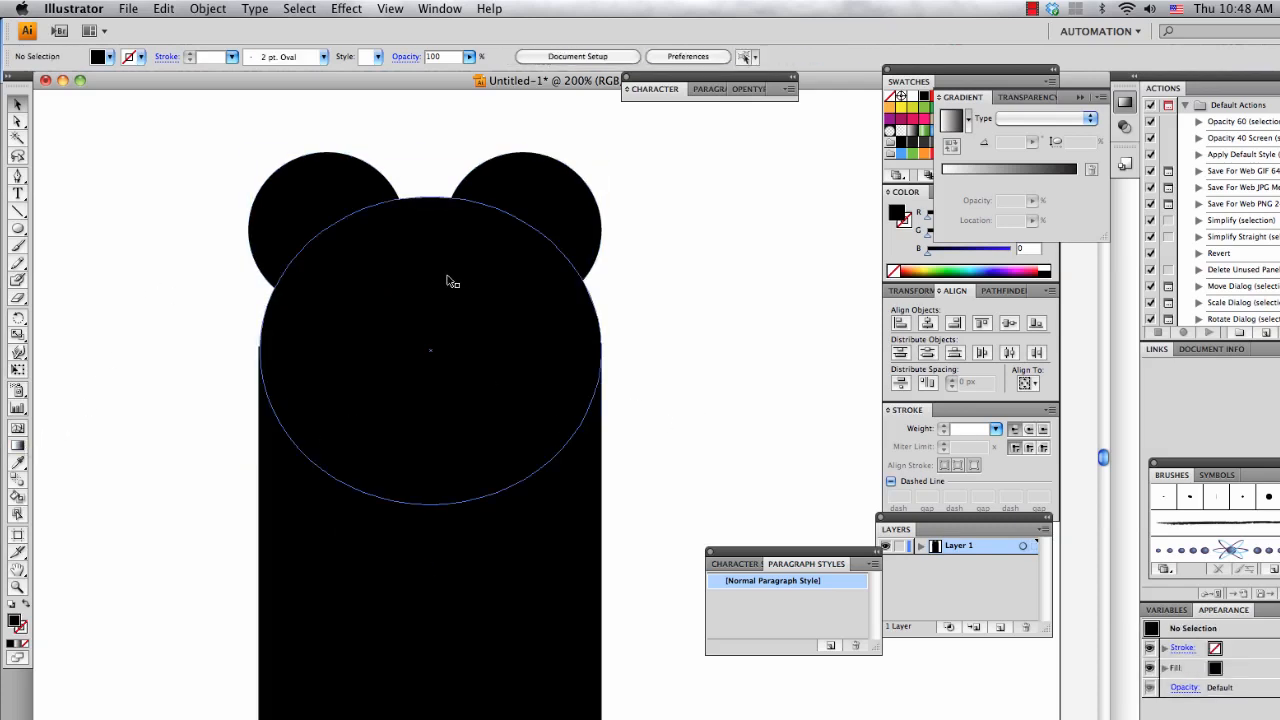
- Fill the whole panda group with a teal swatch, and undo the colour change
{"action": "left_click", "coordinate": [491, 580]}
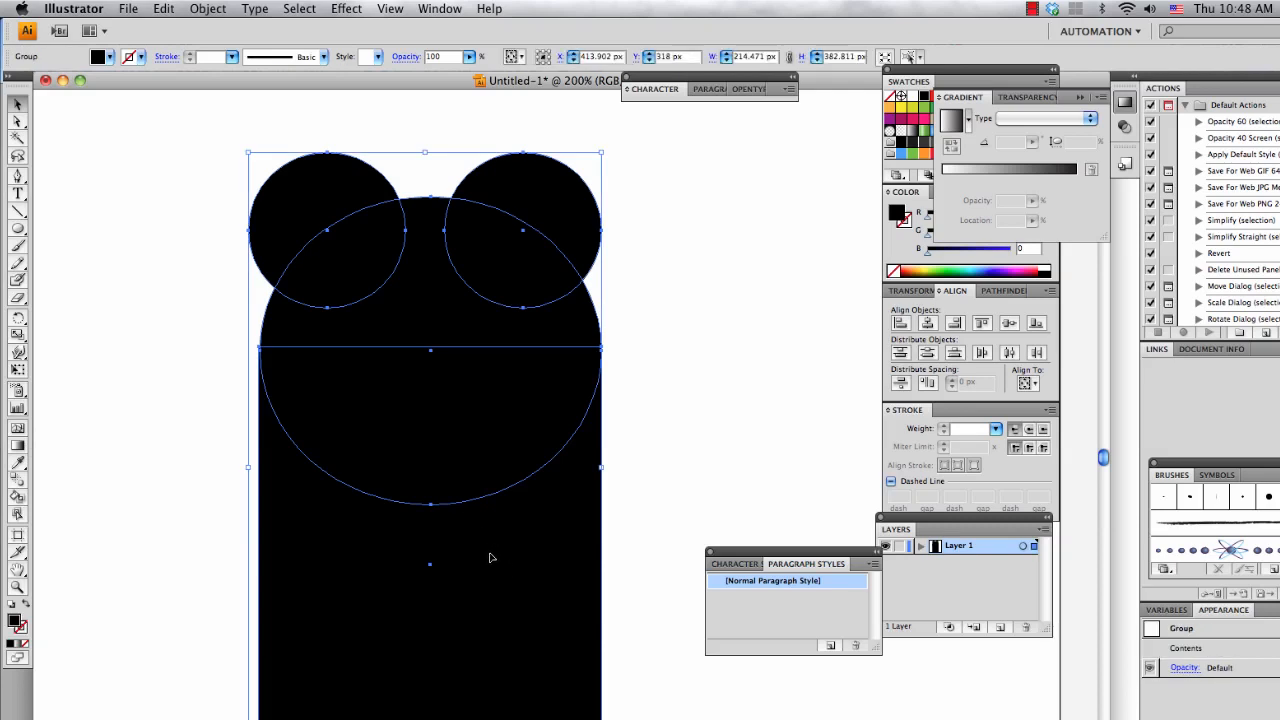
{"action": "left_click", "coordinate": [109, 57]}
{"action": "left_click", "coordinate": [98, 88]}
{"action": "left_click", "coordinate": [212, 313]}
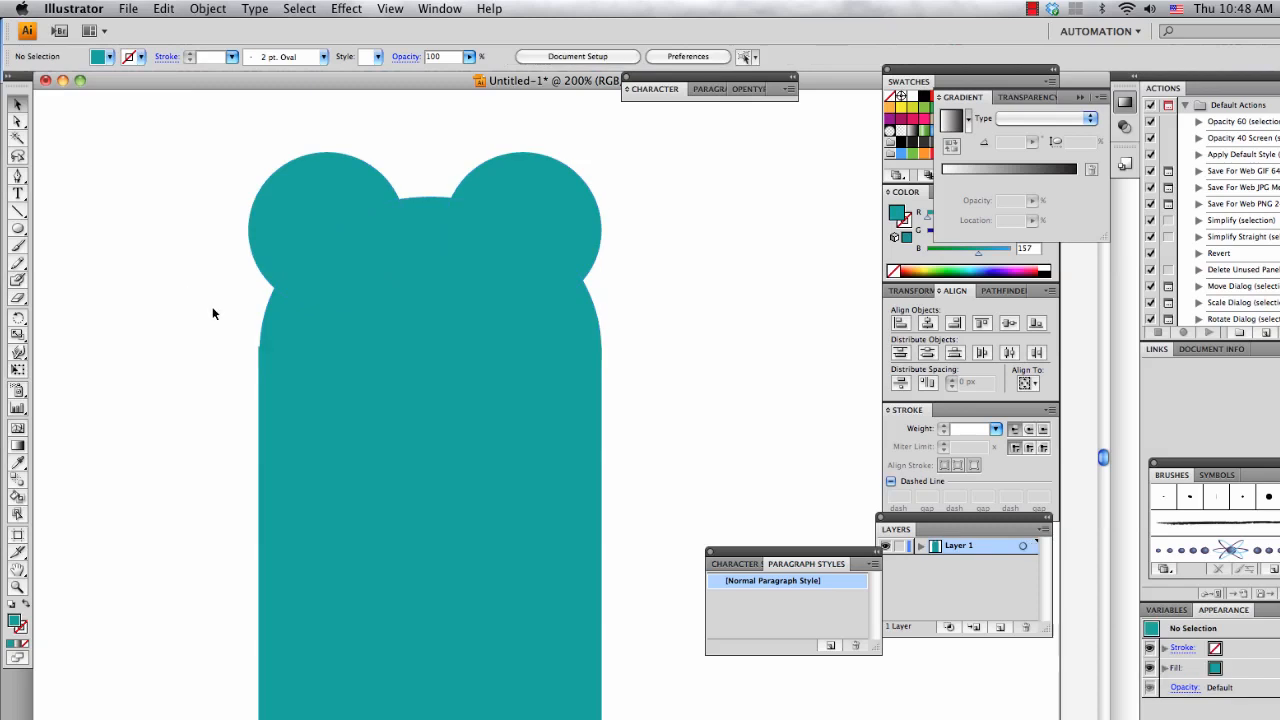
{"action": "key", "text": "super+z"}
{"action": "key", "text": "super+z"}
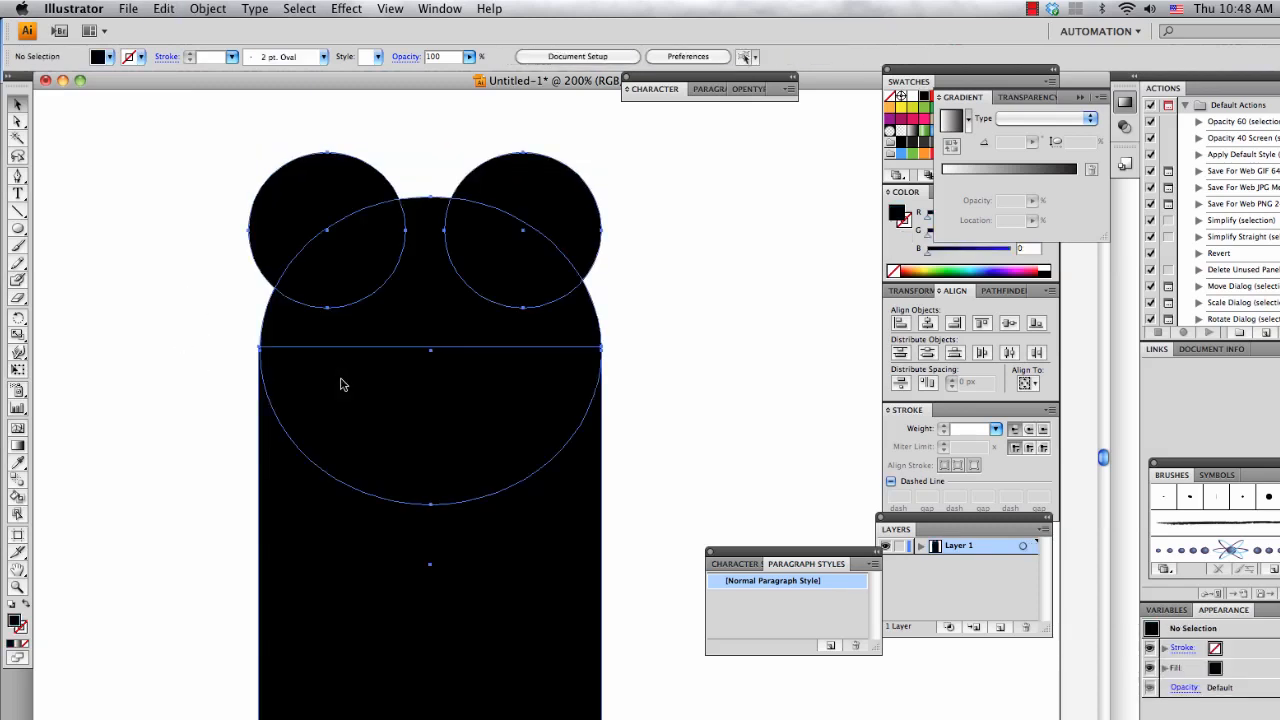
{"action": "left_click", "coordinate": [159, 263]}
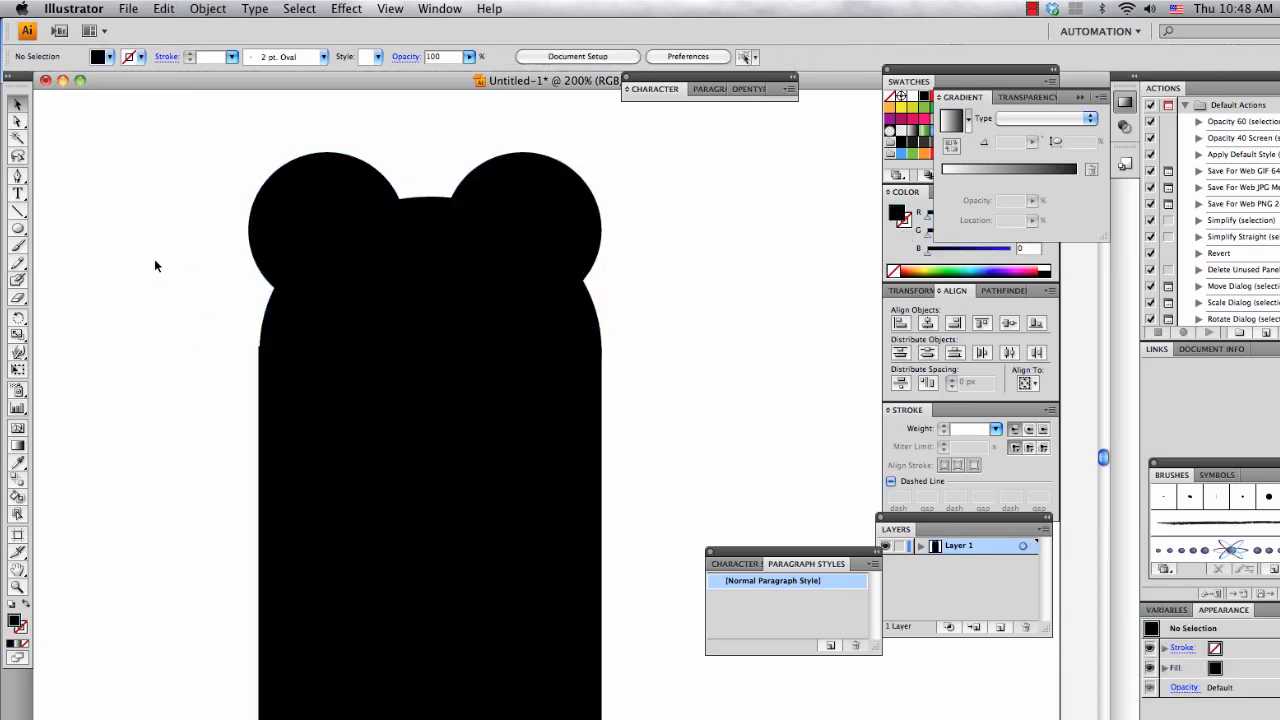
- Merge the grouped shapes into one path with Pathfinder's Unite, and move the silhouette about 126 px left
{"action": "scroll", "coordinate": [167, 211], "scroll_direction": "down", "scroll_amount": 1}
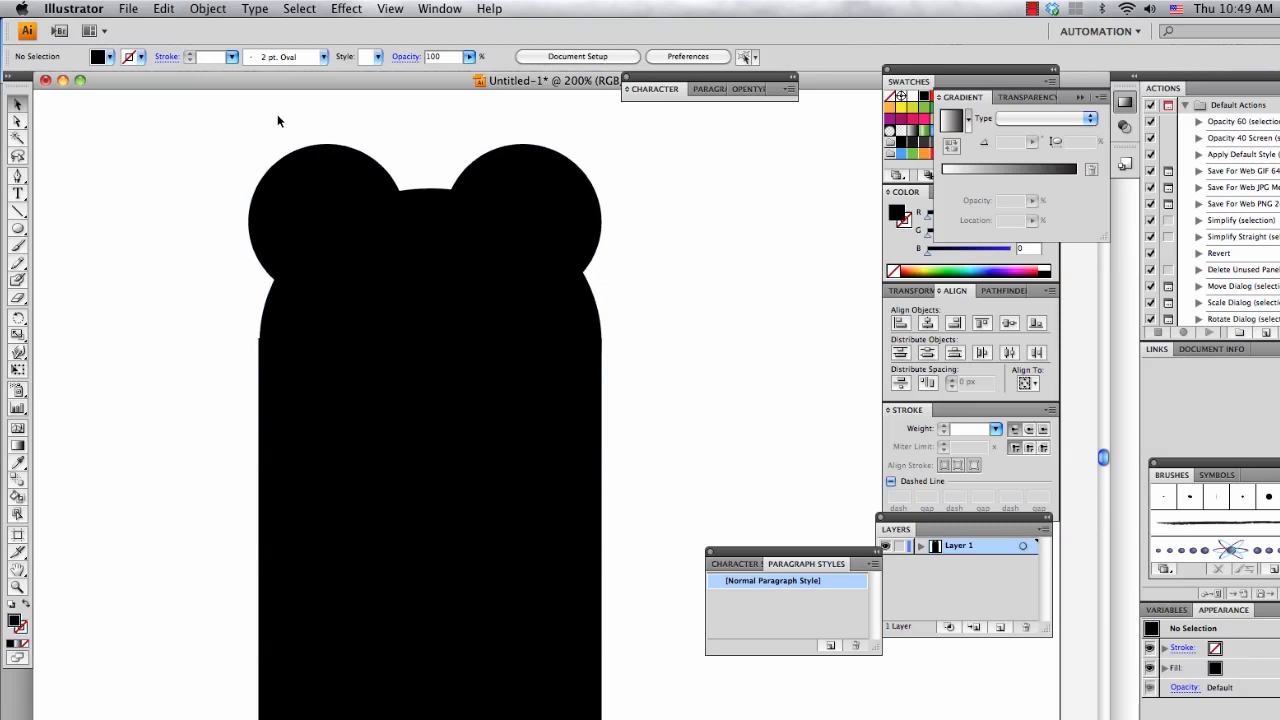
{"action": "left_click", "coordinate": [560, 285]}
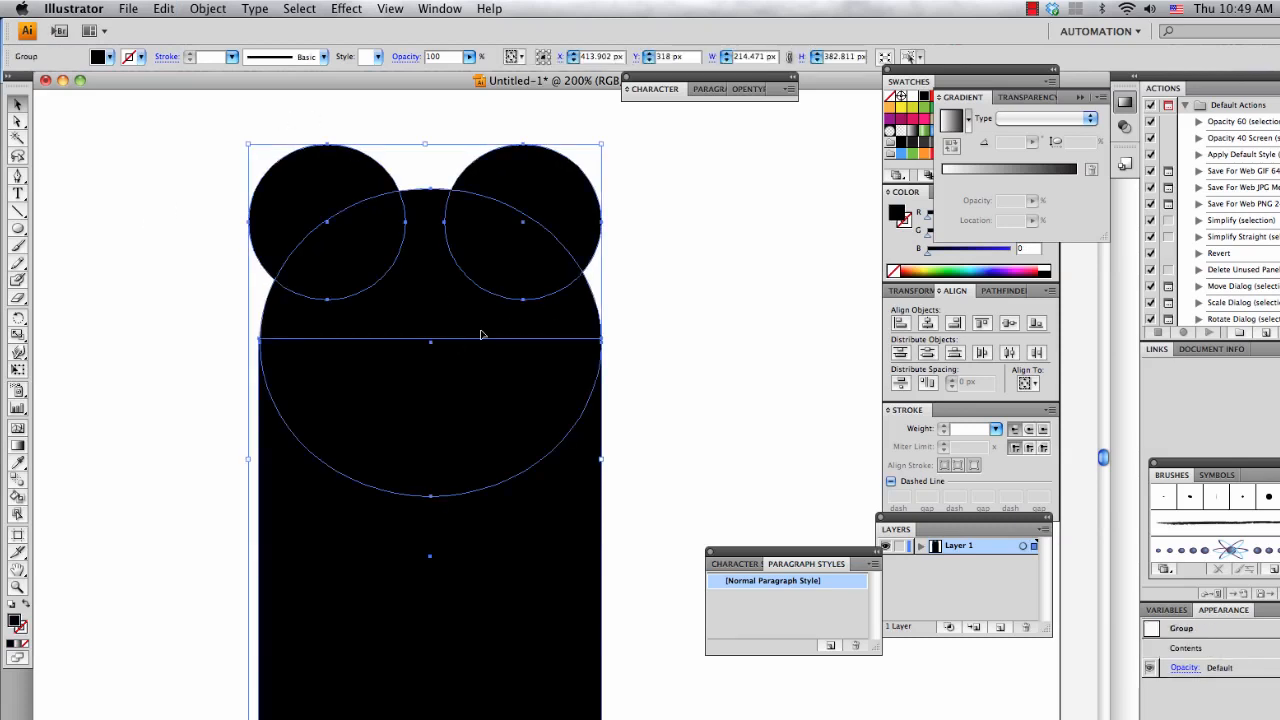
{"action": "left_click", "coordinate": [434, 9]}
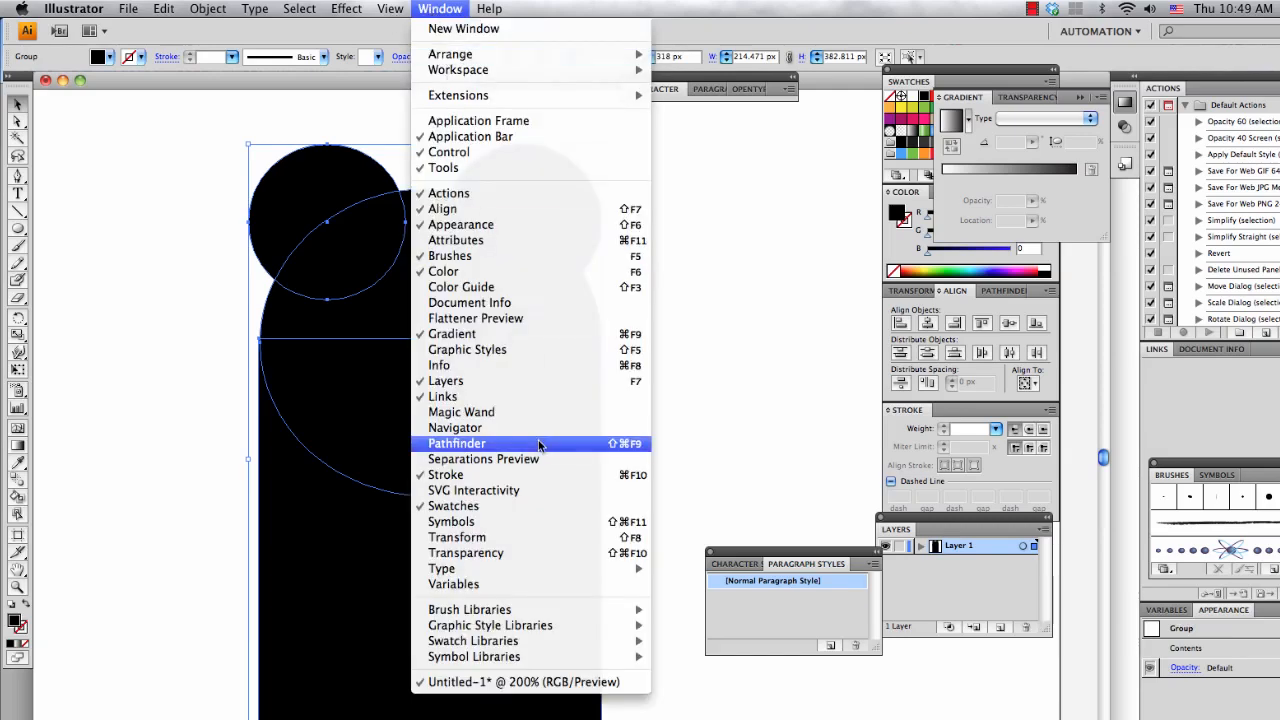
{"action": "left_click", "coordinate": [457, 443]}
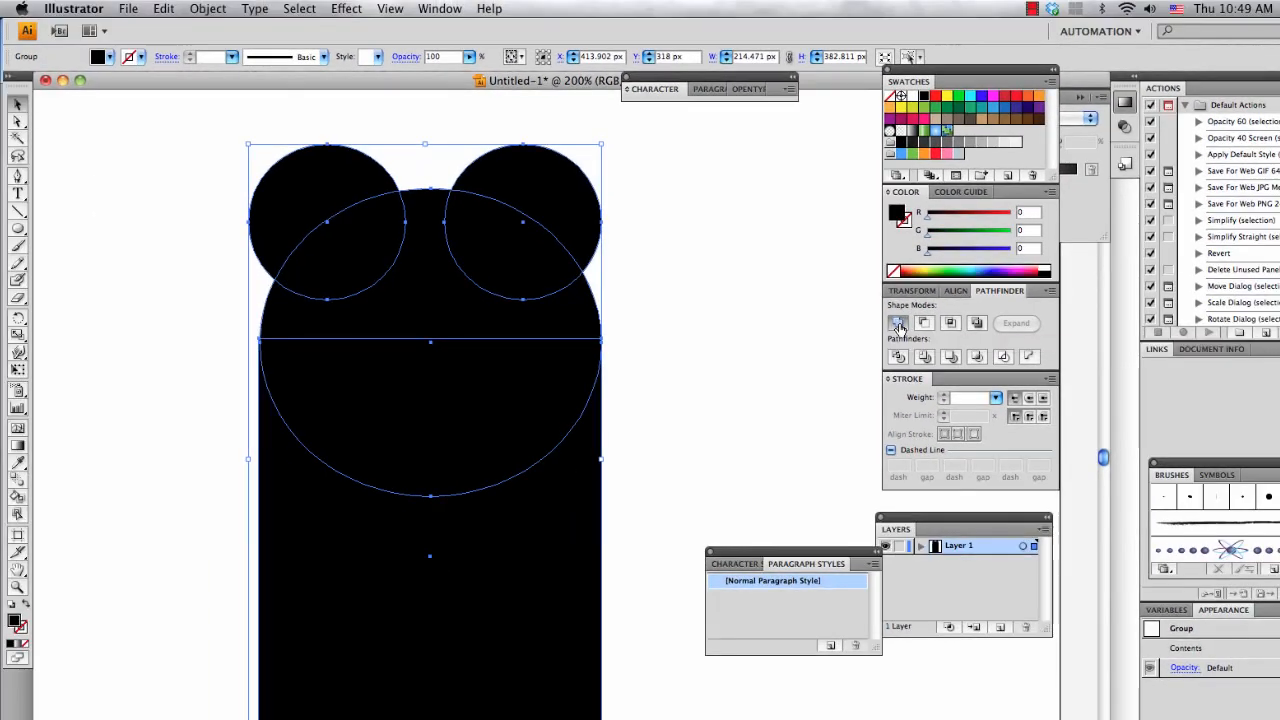
{"action": "left_click", "coordinate": [893, 320]}
{"action": "left_click", "coordinate": [740, 356]}
{"action": "left_click", "coordinate": [505, 315]}
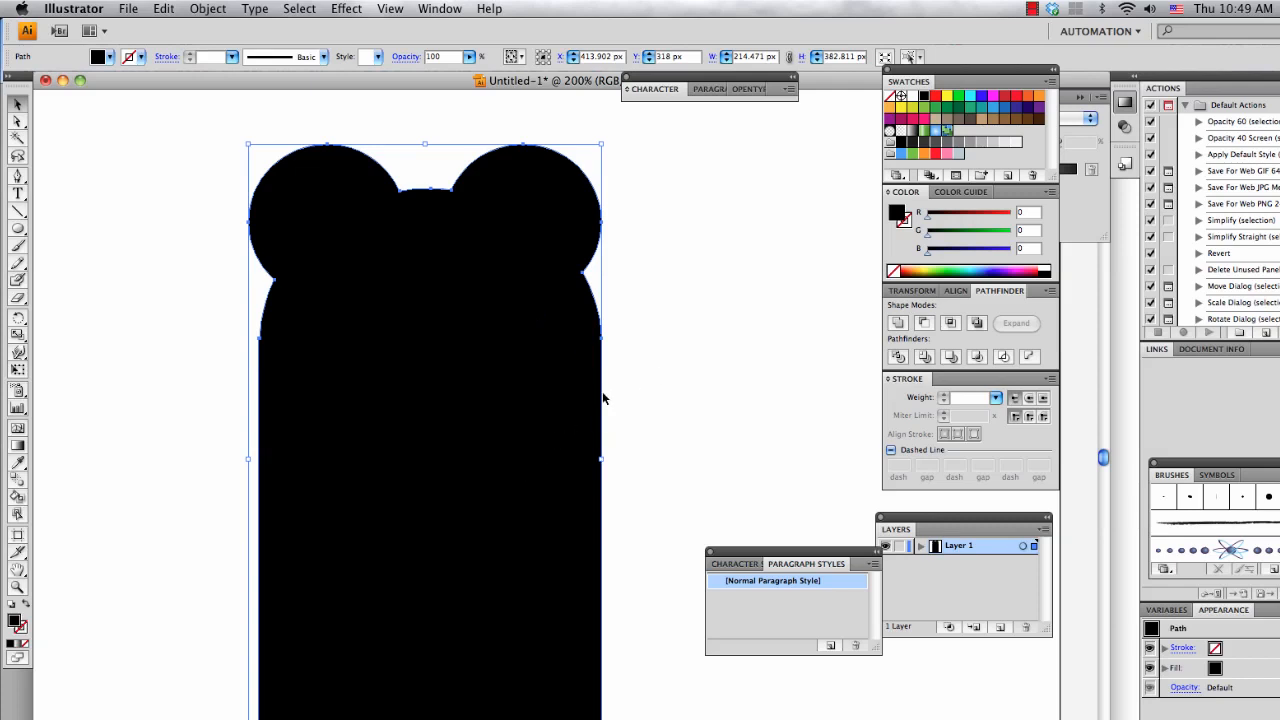
{"action": "left_click_drag", "start_coordinate": [546, 414], "coordinate": [338, 407]}
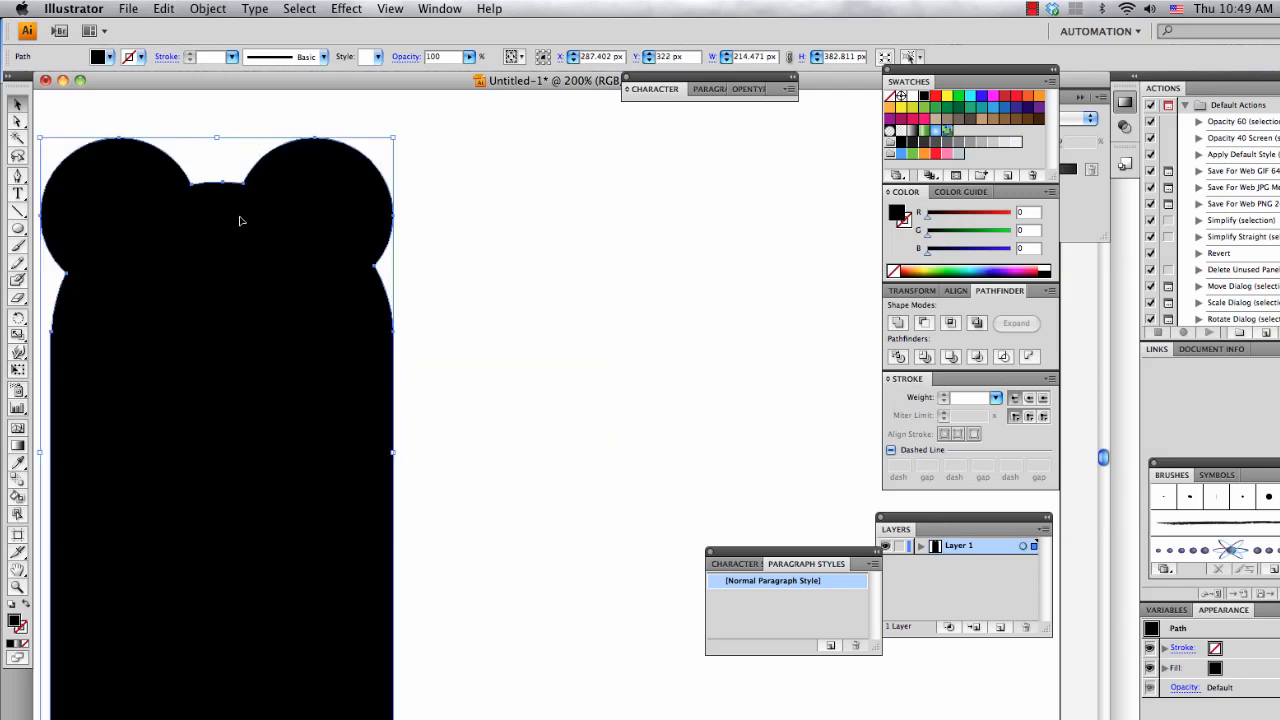
{"action": "left_click", "coordinate": [429, 286]}
- Draw five overlapping black ellipses as a cloud-like cluster in the empty area right of the panda silhouette
{"action": "left_click", "coordinate": [18, 229]}
{"action": "mouse_move", "coordinate": [494, 248]}
{"action": "left_mouse_down"}
{"action": "mouse_move", "coordinate": [625, 366]}
{"action": "mouse_move", "coordinate": [622, 378]}
{"action": "left_mouse_up"}
{"action": "mouse_move", "coordinate": [578, 264]}
{"action": "left_mouse_down"}
{"action": "mouse_move", "coordinate": [698, 410]}
{"action": "mouse_move", "coordinate": [715, 398]}
{"action": "left_mouse_up"}
{"action": "mouse_move", "coordinate": [618, 208]}
{"action": "left_mouse_down"}
{"action": "mouse_move", "coordinate": [776, 342]}
{"action": "mouse_move", "coordinate": [778, 358]}
{"action": "left_mouse_up"}
{"action": "left_click_drag", "start_coordinate": [682, 256], "coordinate": [884, 464]}
{"action": "left_click_drag", "start_coordinate": [547, 338], "coordinate": [736, 490]}
{"action": "key", "text": "v"}
{"action": "left_click", "coordinate": [528, 404]}
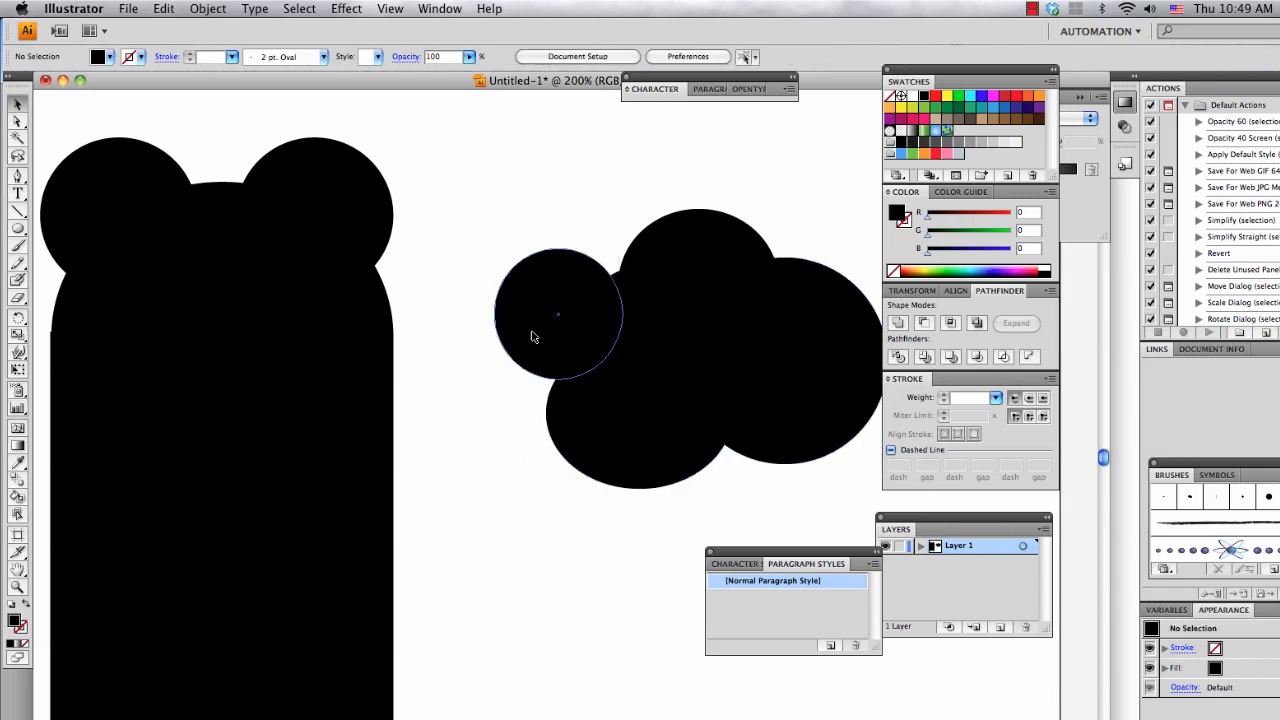
- Merge the five overlapping ellipses into one cloud shape with Pathfinder's Unite
{"action": "left_click_drag", "start_coordinate": [493, 215], "coordinate": [819, 481]}
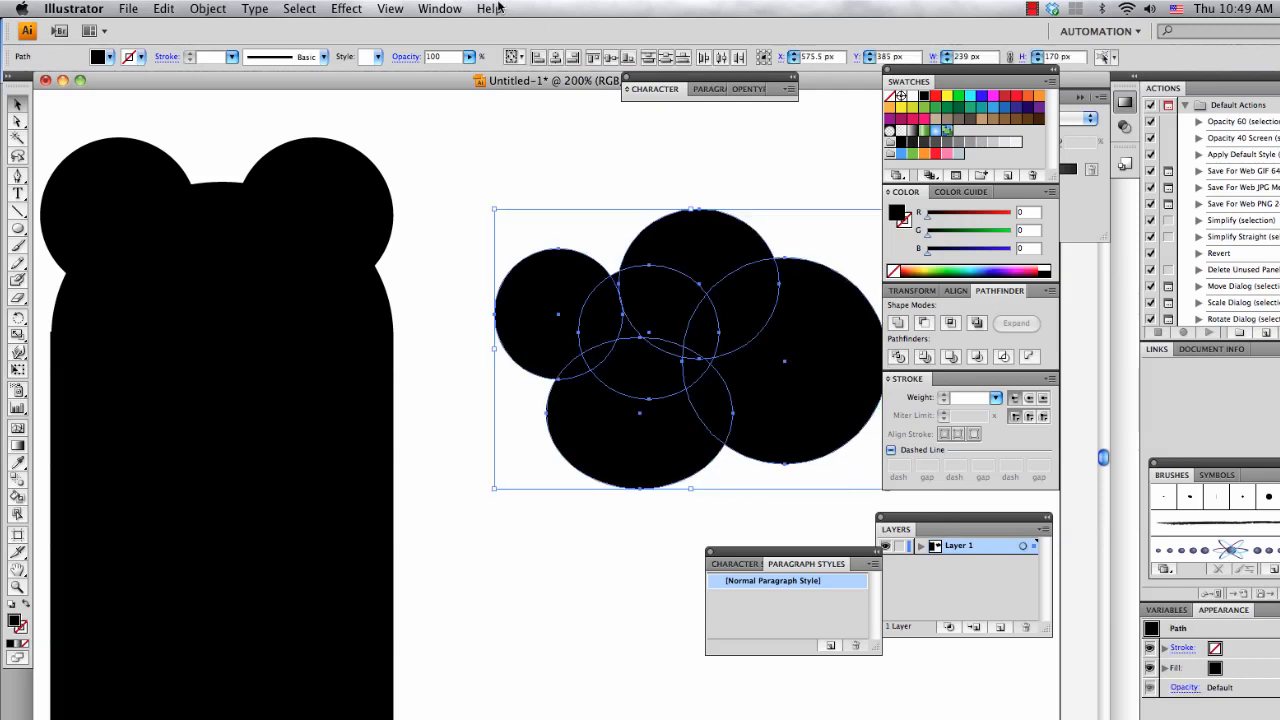
{"action": "left_click", "coordinate": [440, 9]}
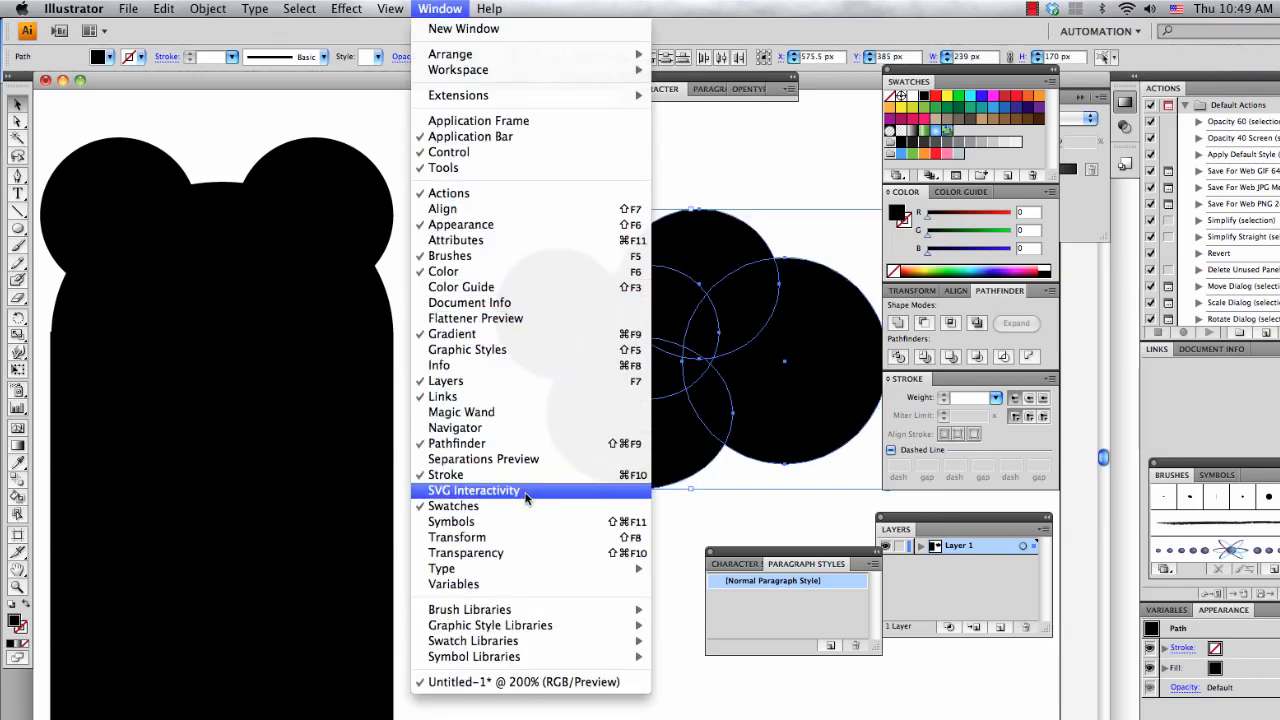
{"action": "left_click", "coordinate": [779, 436]}
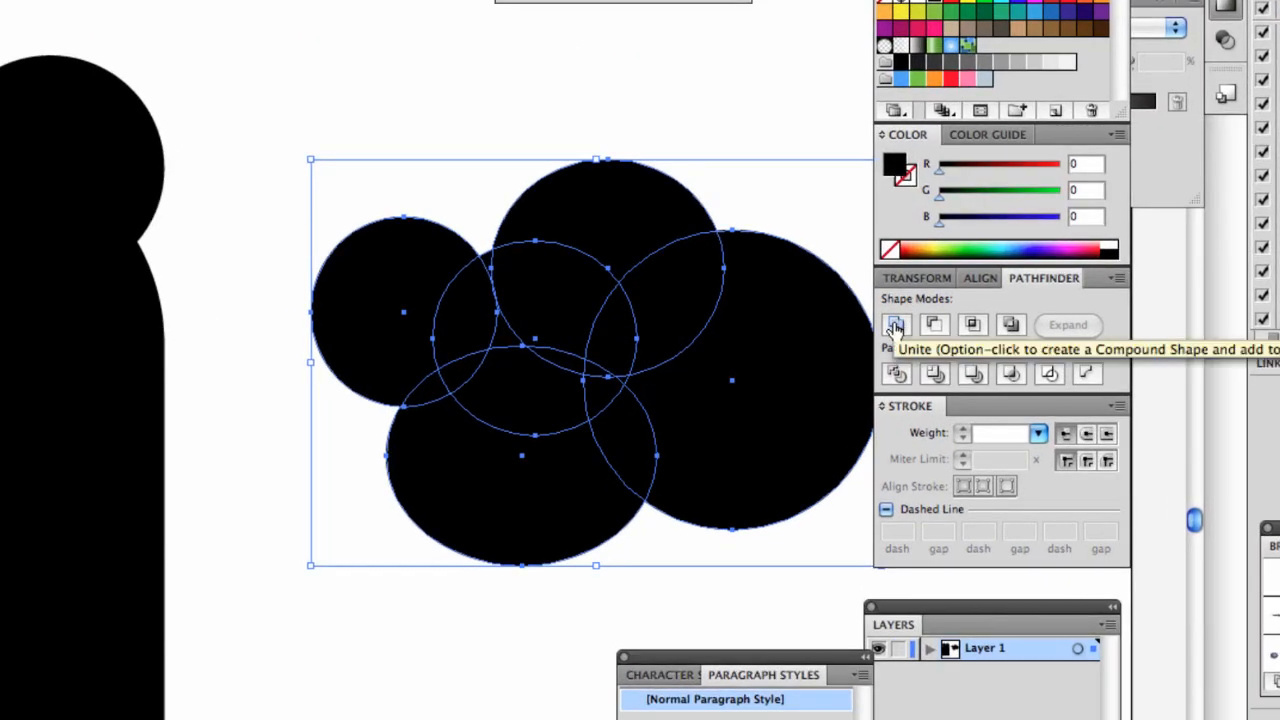
{"action": "left_click", "coordinate": [895, 326]}
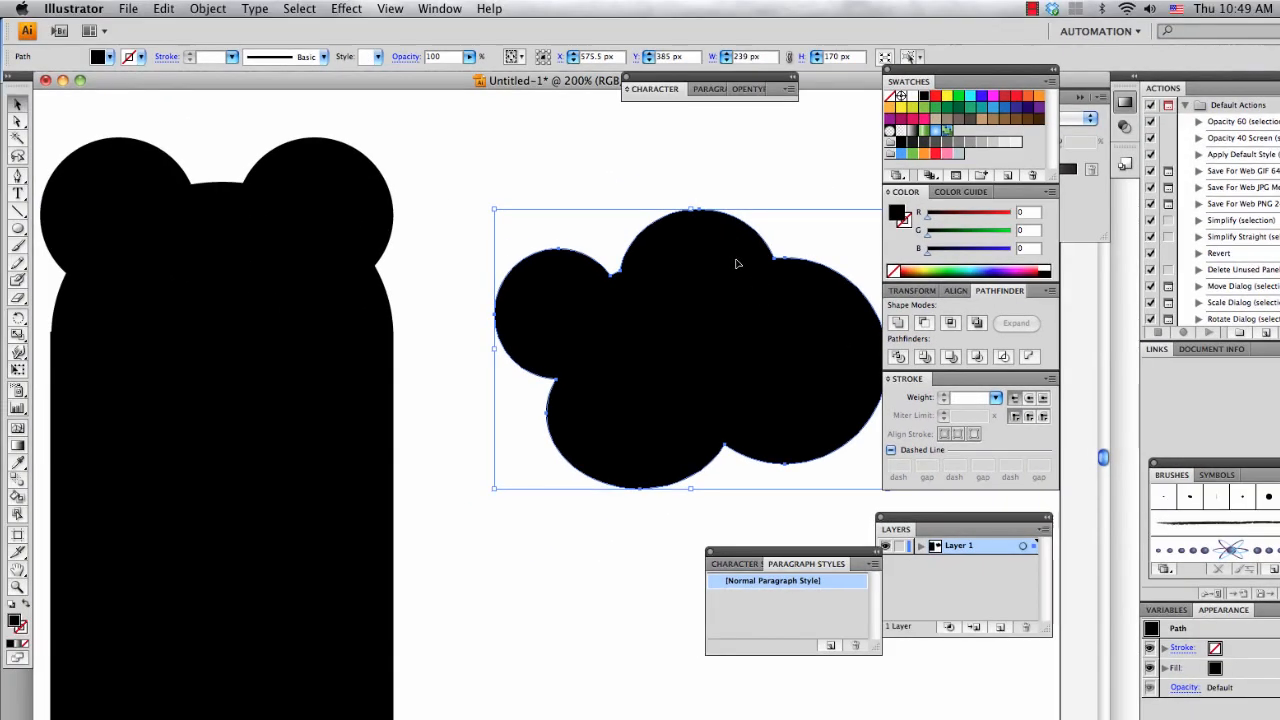
- Fill the cloud with the light blue-grey swatch (RGB 189, 204, 212) and move it about 25 px left and 15 px up
{"action": "left_click", "coordinate": [958, 153]}
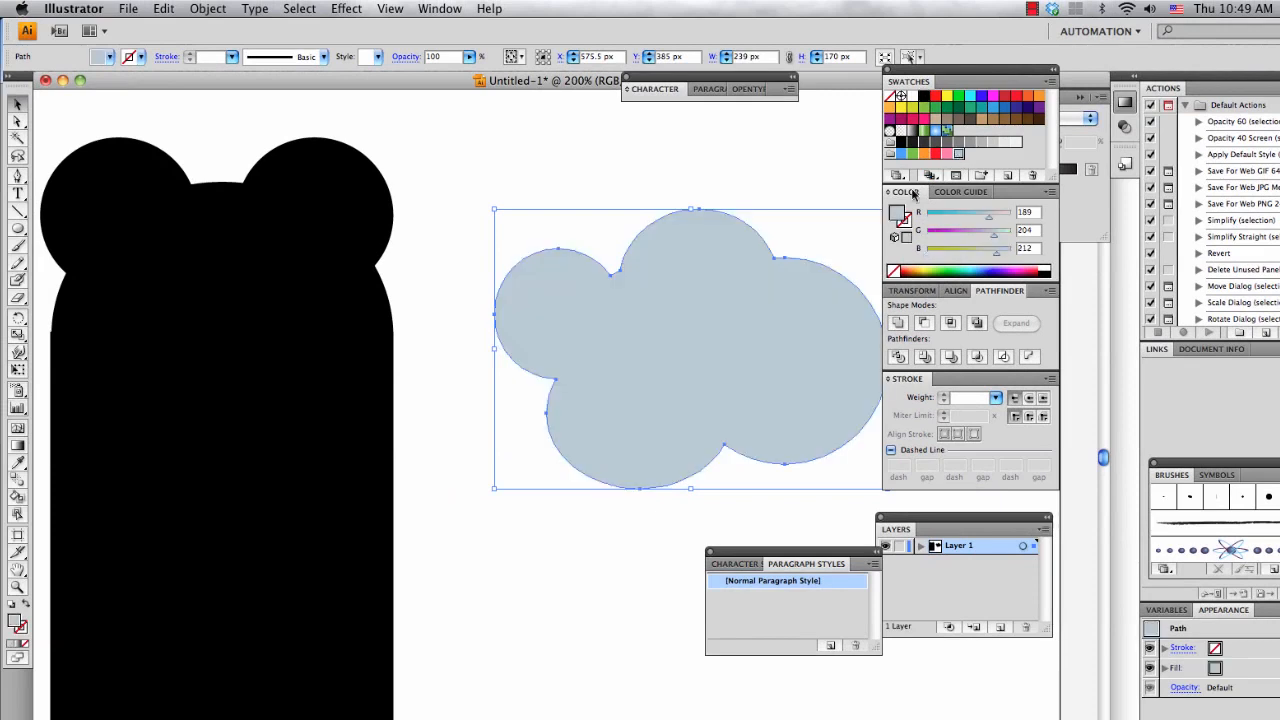
{"action": "left_click", "coordinate": [799, 160]}
{"action": "left_click_drag", "start_coordinate": [750, 383], "coordinate": [702, 381]}
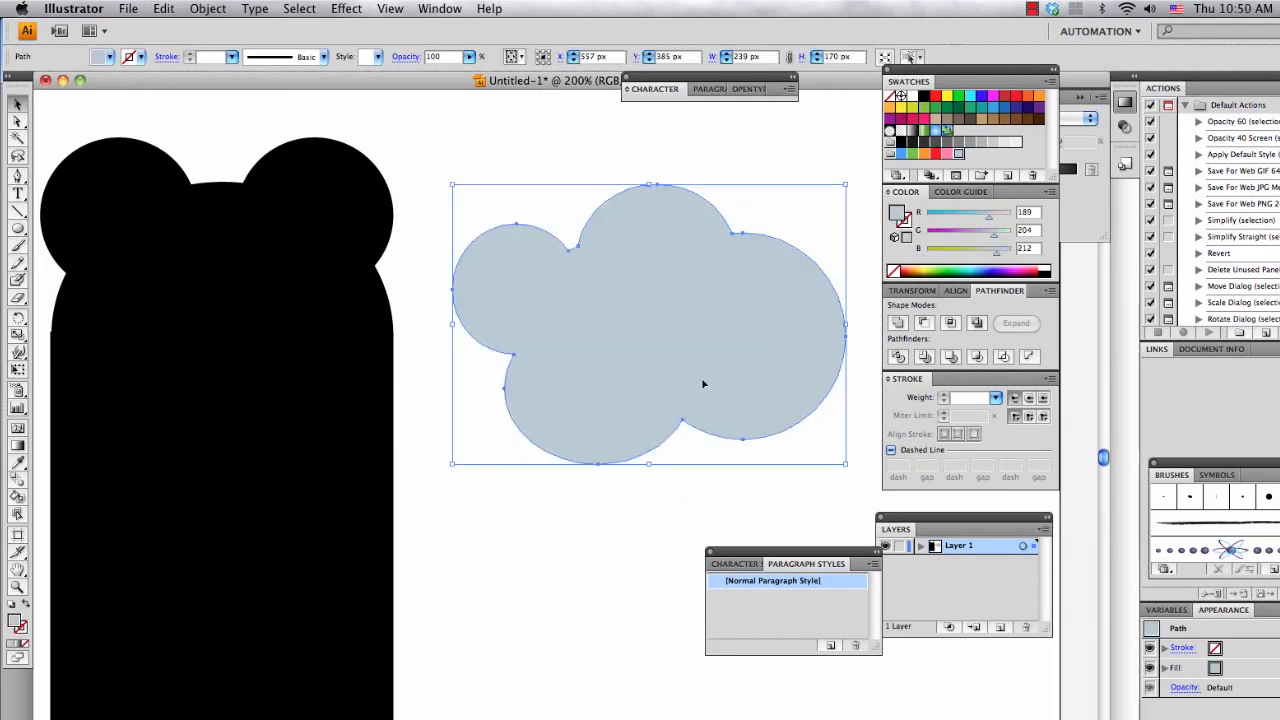
- Move the cloud about 88 px right and 8 px down, away from the panda silhouette
{"action": "left_click", "coordinate": [572, 145]}
{"action": "left_click", "coordinate": [644, 288]}
{"action": "left_click", "coordinate": [604, 157]}
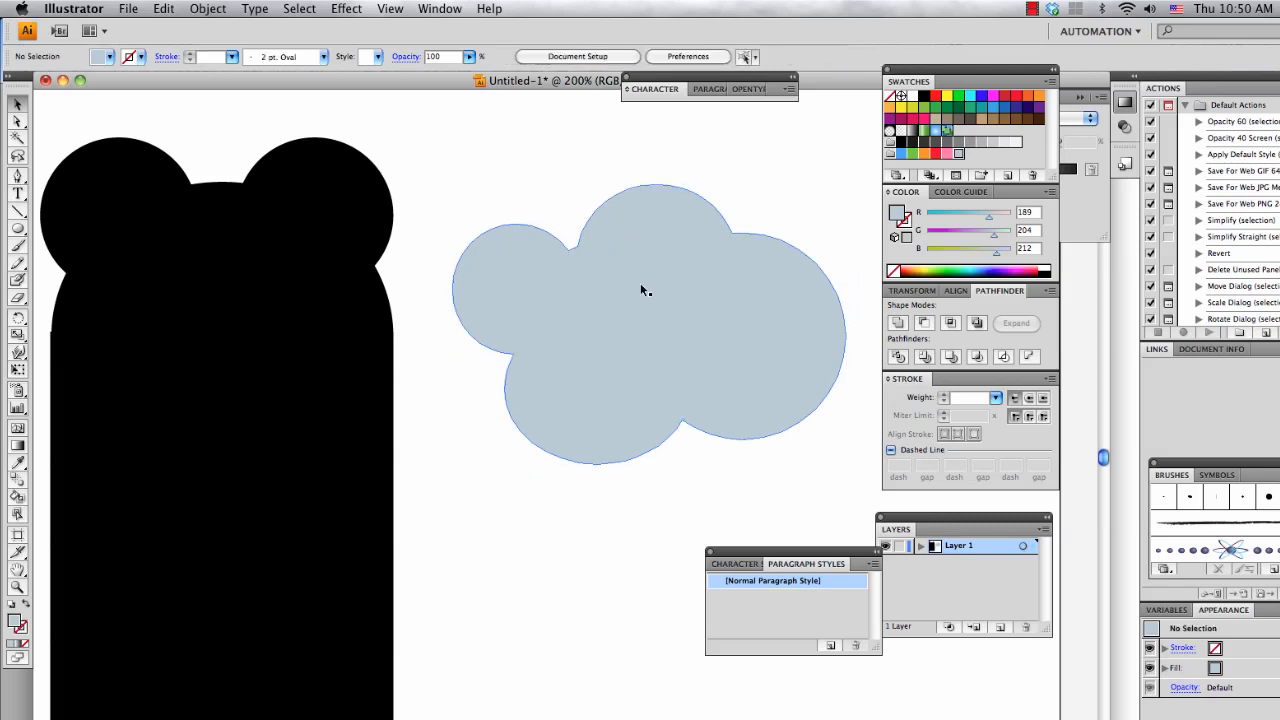
{"action": "left_click", "coordinate": [642, 290]}
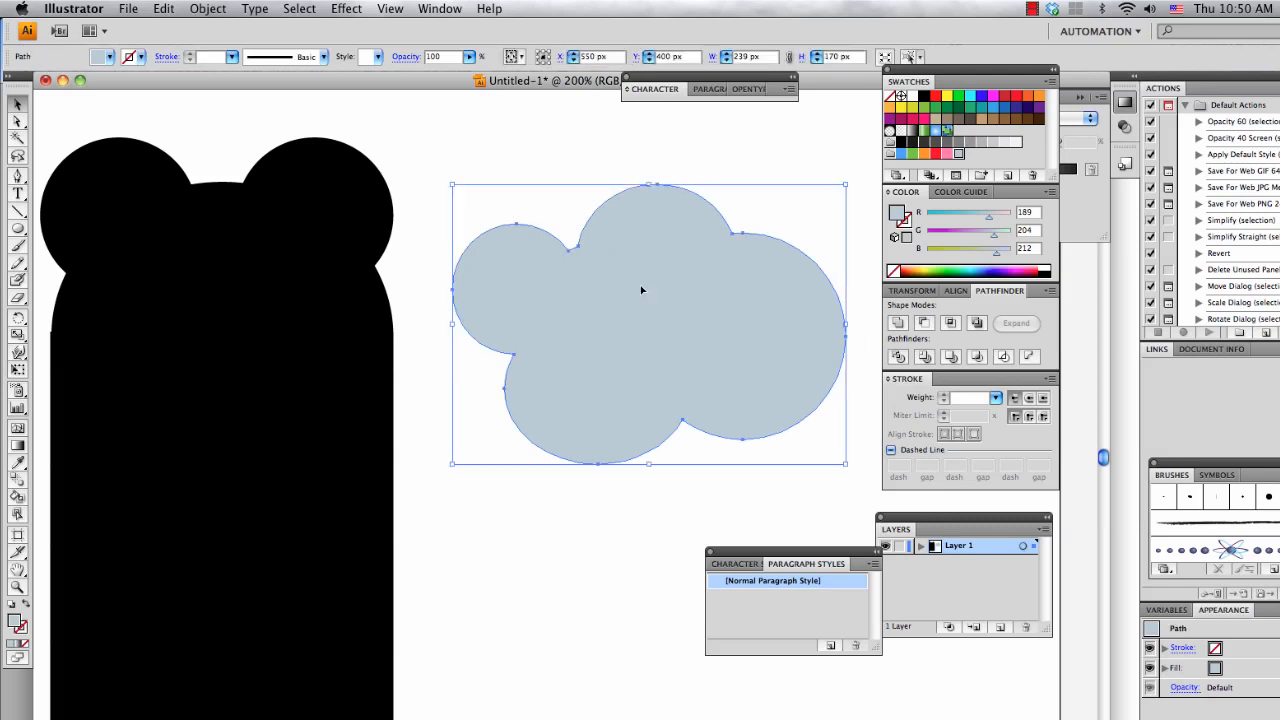
{"action": "left_click", "coordinate": [556, 150]}
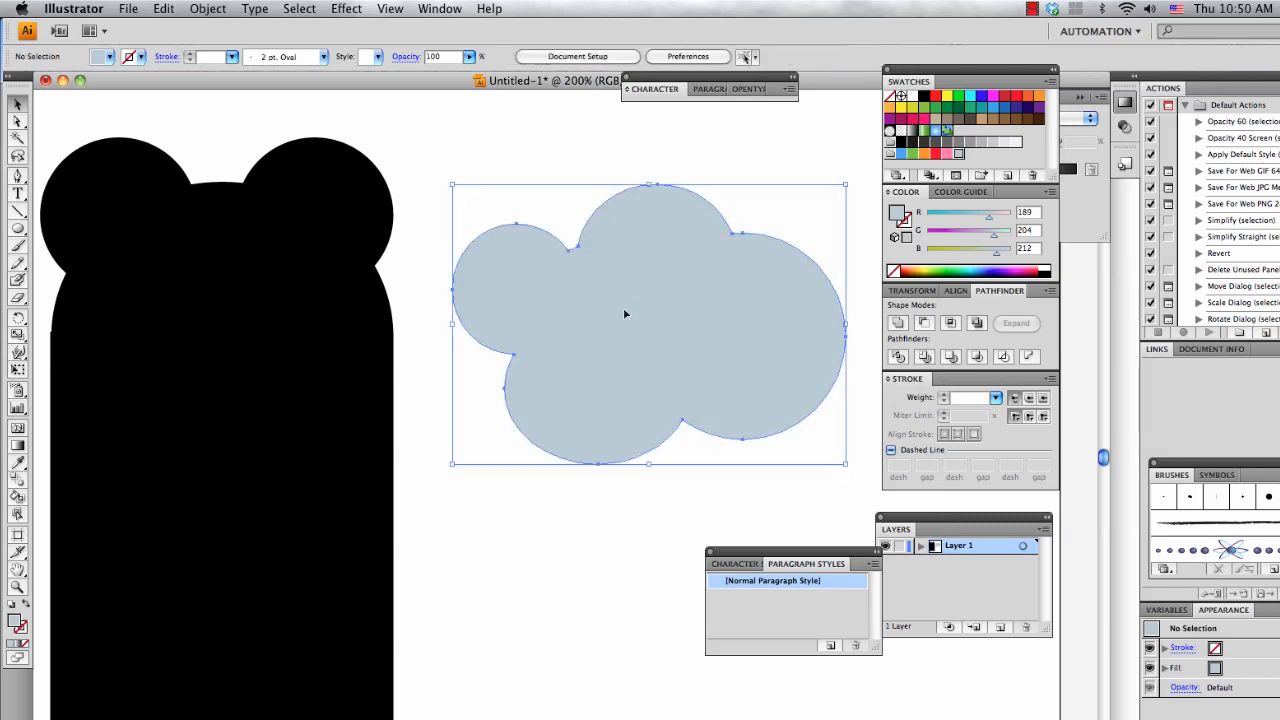
{"action": "left_click", "coordinate": [630, 322]}
{"action": "left_click_drag", "start_coordinate": [609, 379], "coordinate": [714, 414]}
- Draw a black ellipse about 99 x 112.5 px as the right foot, overlapping the panda body's lower right corner
{"action": "scroll", "coordinate": [710, 406], "scroll_direction": "left", "scroll_amount": 3}
{"action": "scroll", "coordinate": [710, 406], "scroll_direction": "left", "scroll_amount": 3}
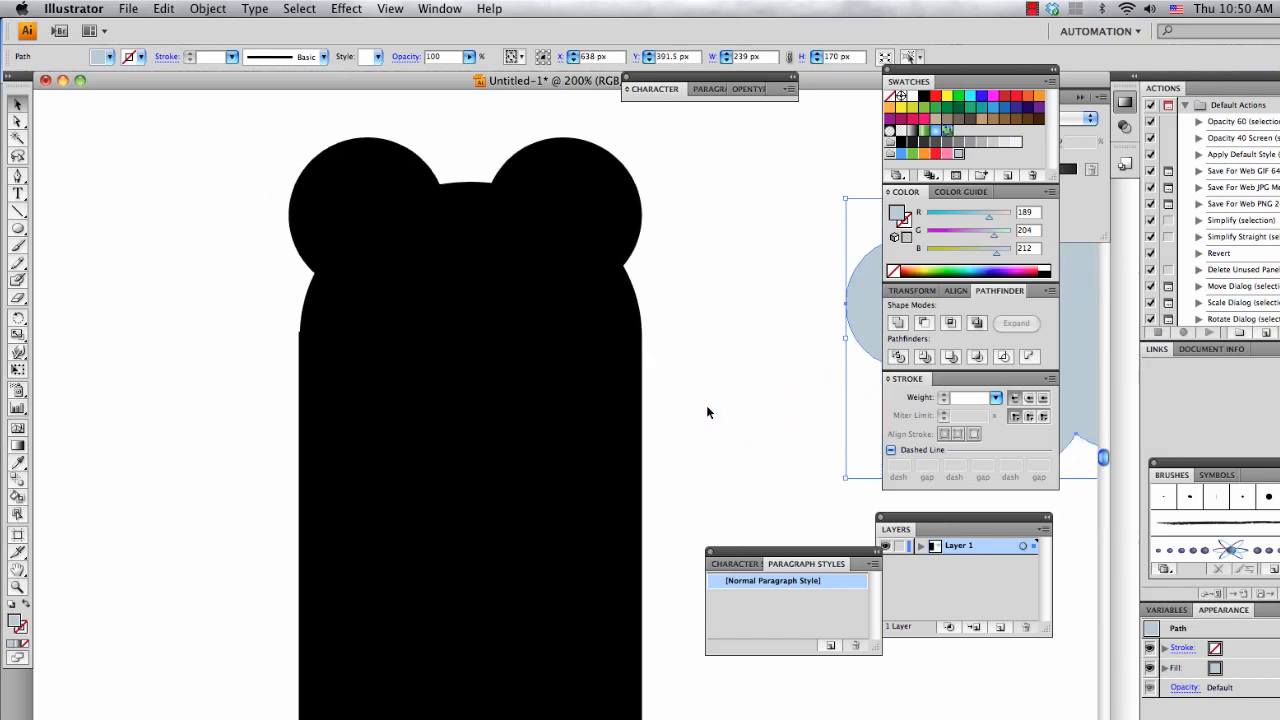
{"action": "left_click", "coordinate": [551, 366]}
{"action": "scroll", "coordinate": [551, 366], "scroll_direction": "down", "scroll_amount": 2}
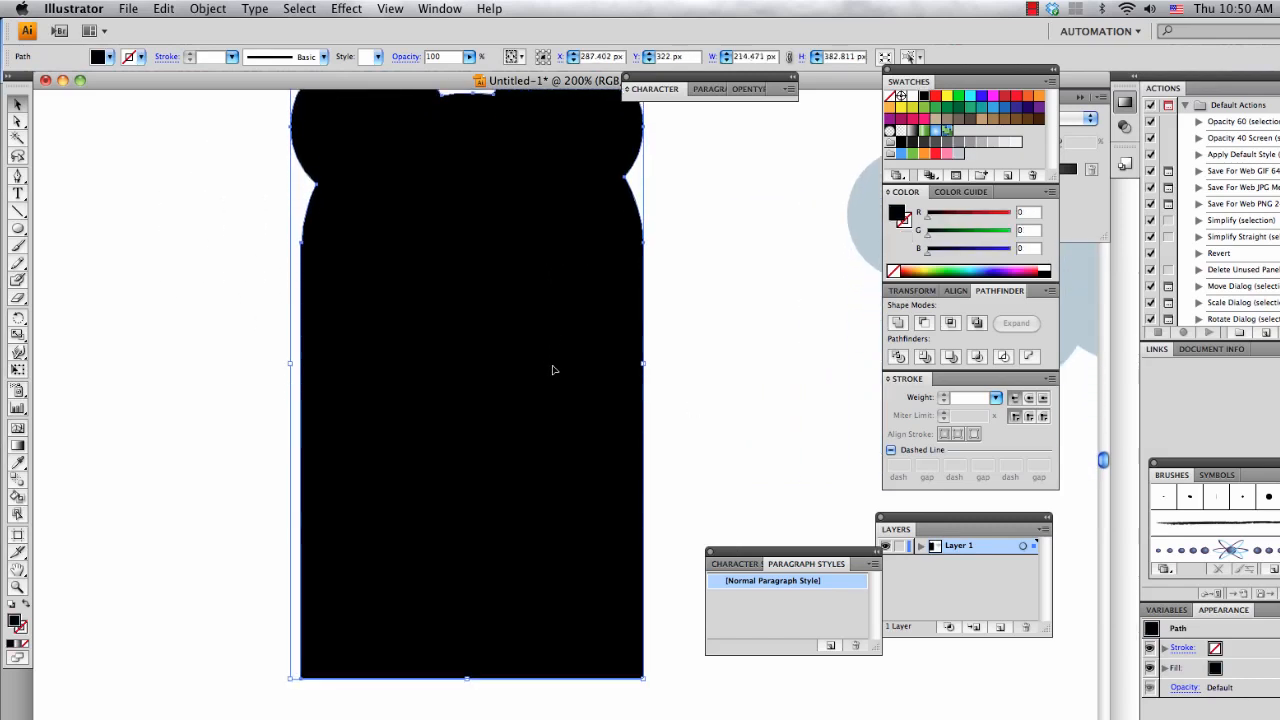
{"action": "scroll", "coordinate": [583, 554], "scroll_direction": "up", "scroll_amount": 1}
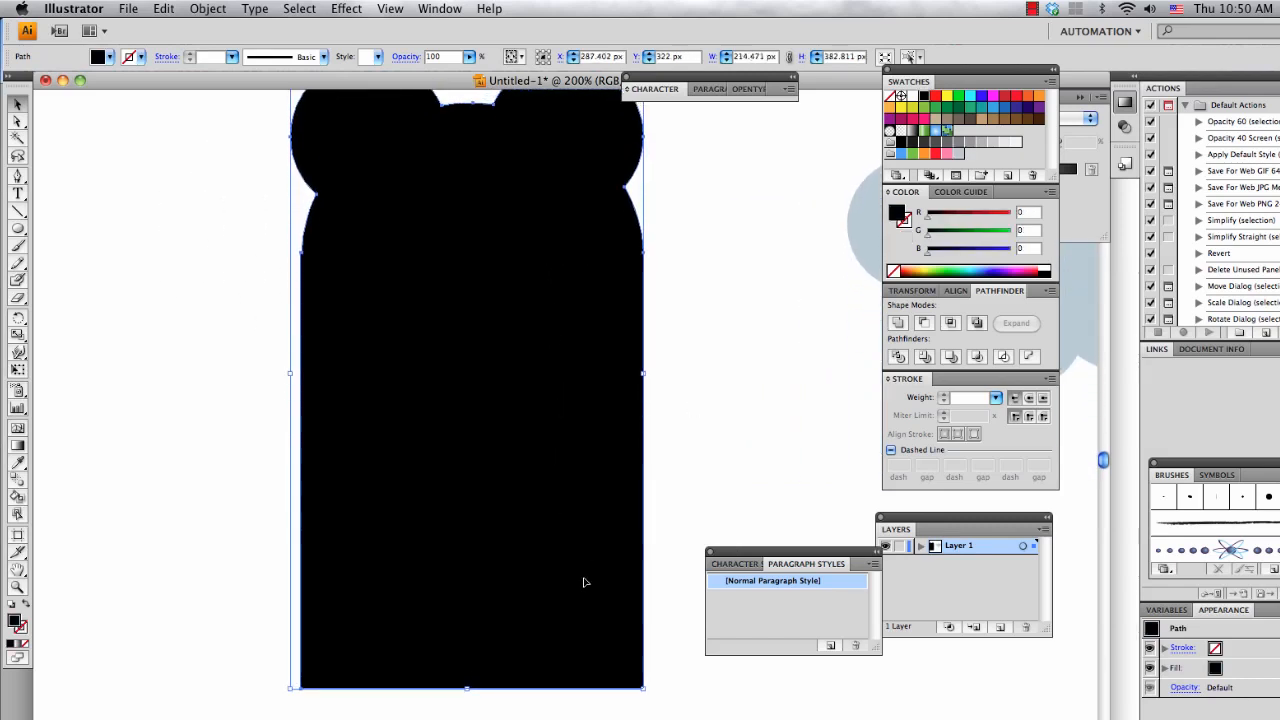
{"action": "scroll", "coordinate": [583, 583], "scroll_direction": "down", "scroll_amount": 2}
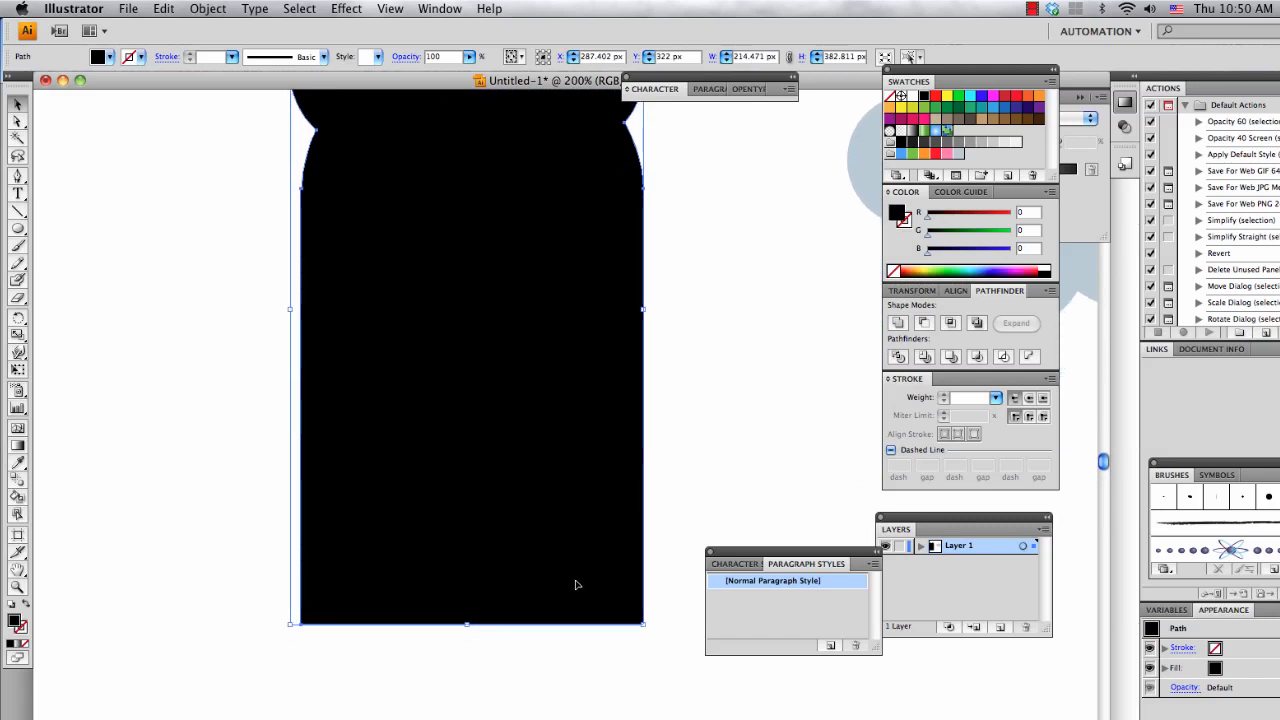
{"action": "scroll", "coordinate": [575, 585], "scroll_direction": "down", "scroll_amount": 1}
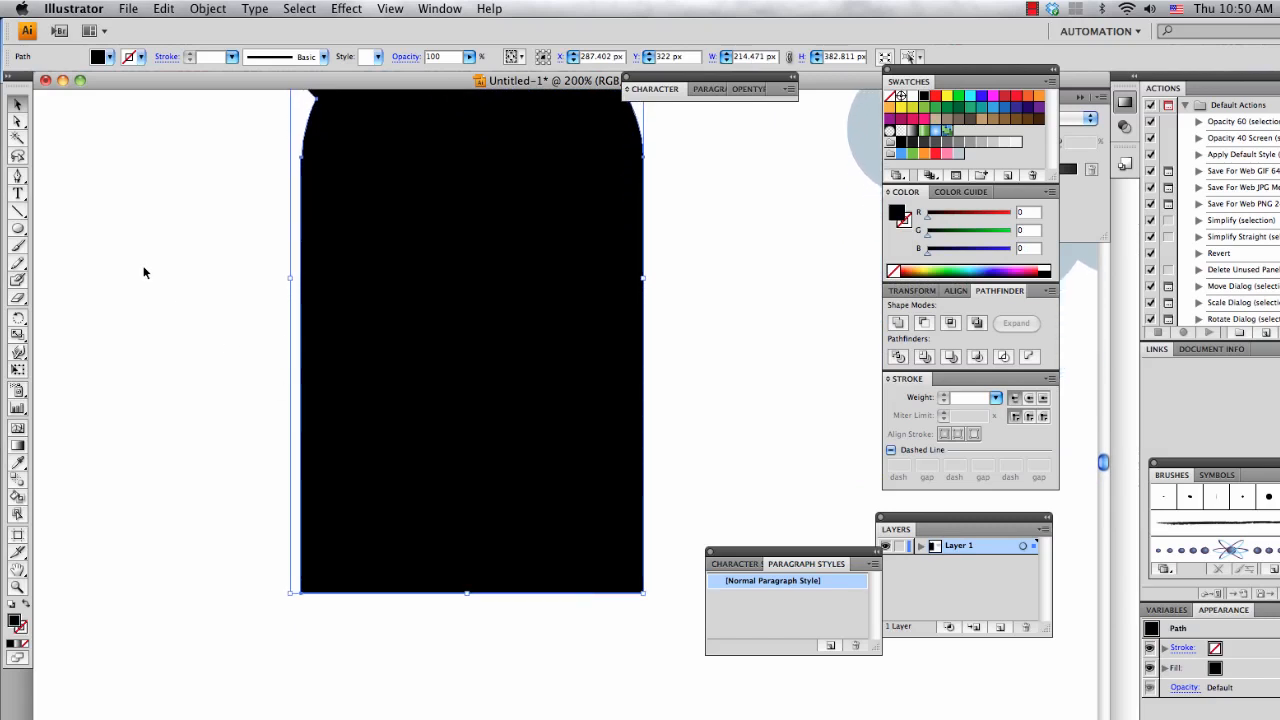
{"action": "left_click", "coordinate": [17, 229]}
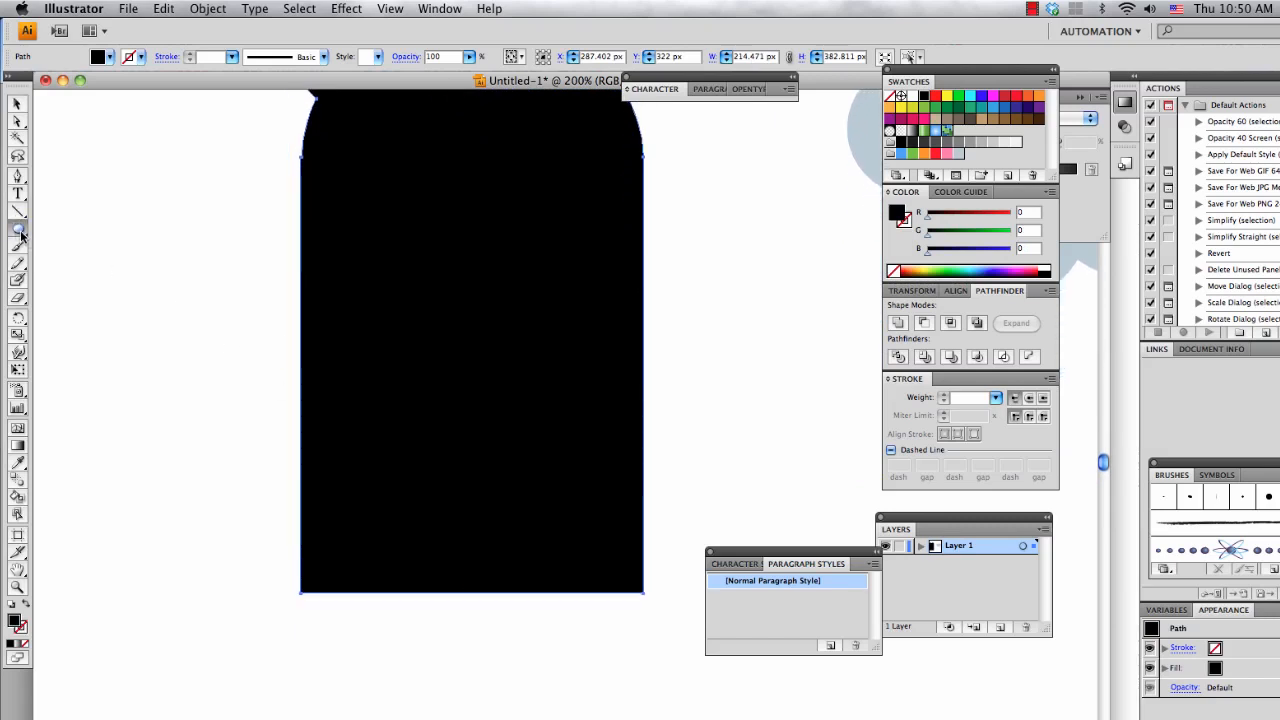
{"action": "scroll", "coordinate": [470, 400], "scroll_direction": "up", "scroll_amount": 5}
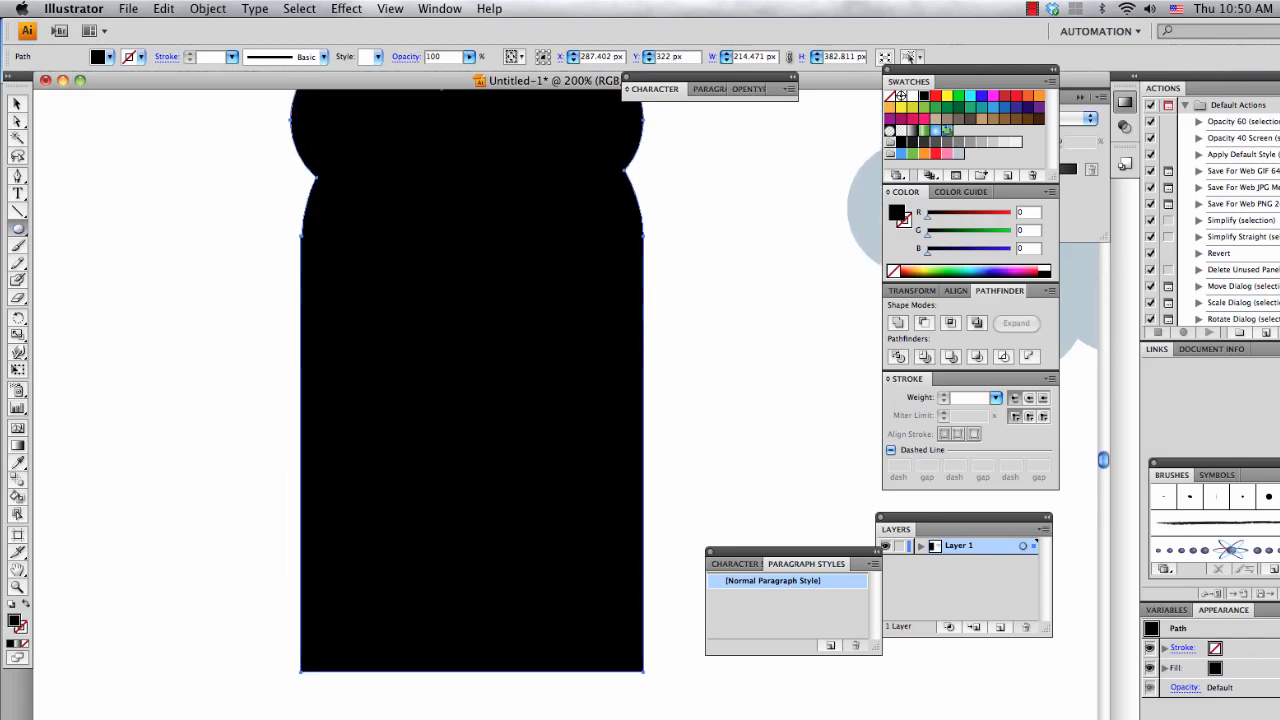
{"action": "scroll", "coordinate": [470, 400], "scroll_direction": "down", "scroll_amount": 2}
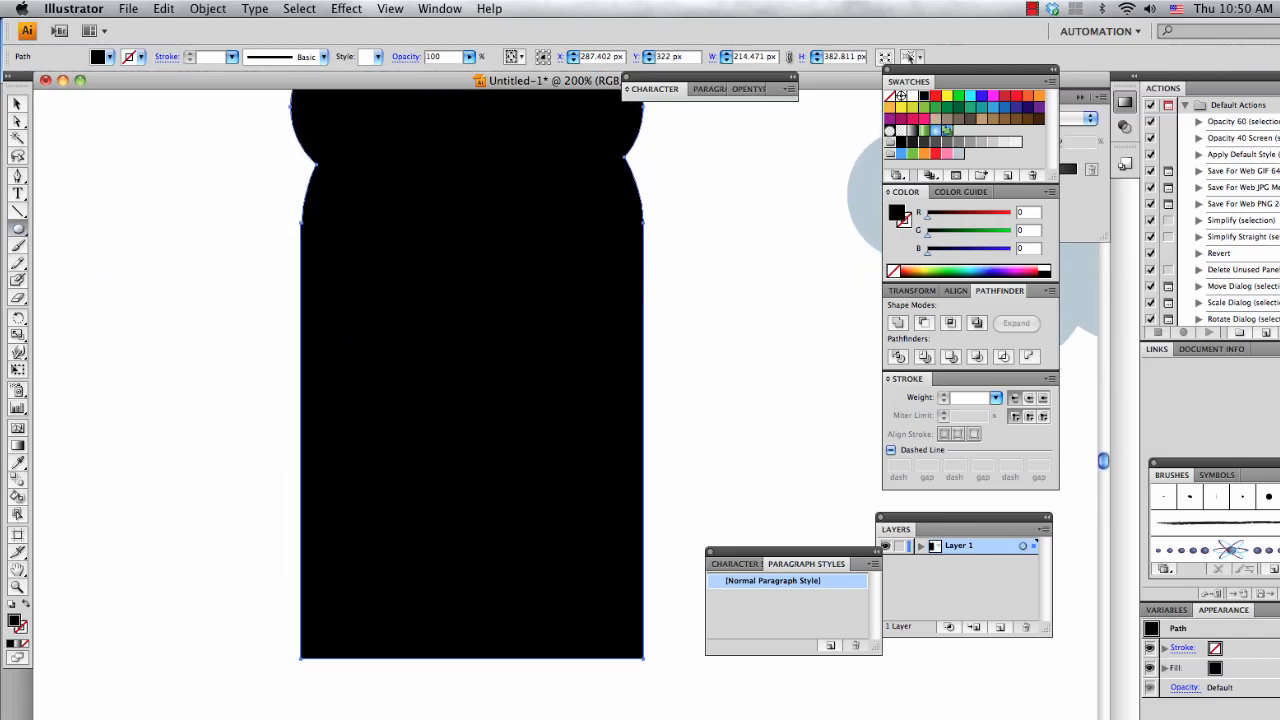
{"action": "left_click_drag", "start_coordinate": [479, 566], "coordinate": [640, 719]}
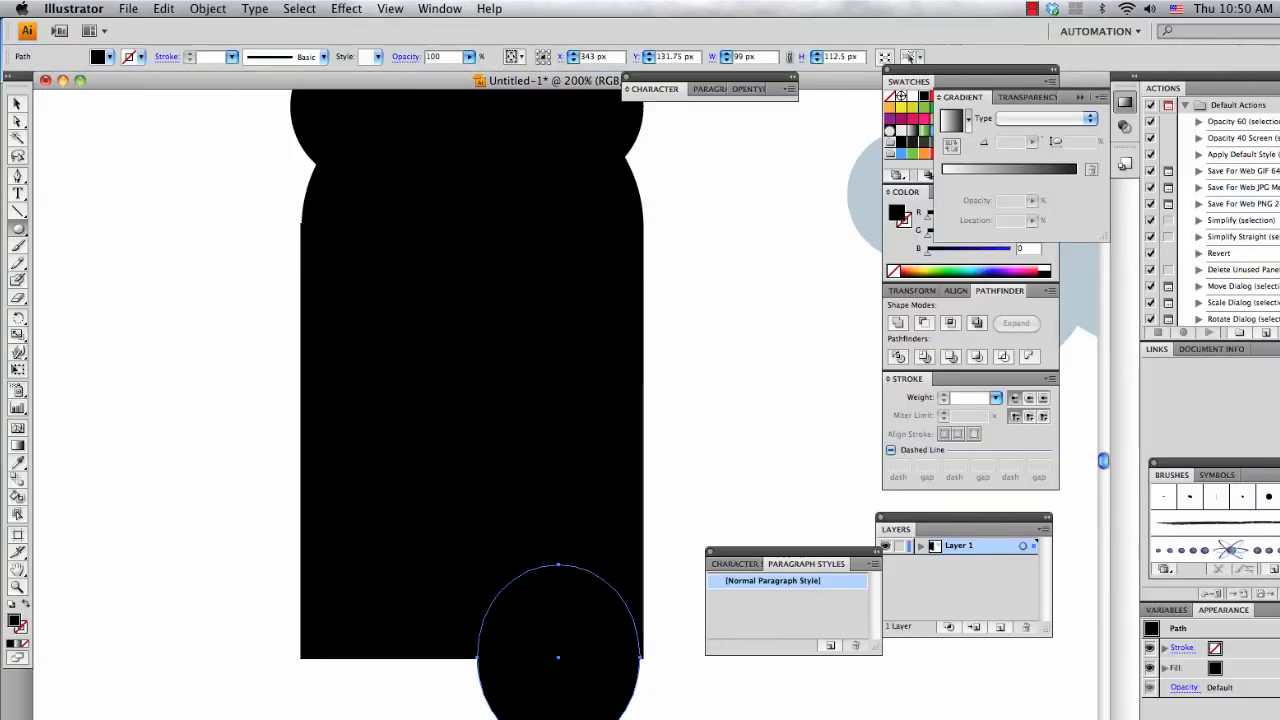
{"action": "left_click_drag", "start_coordinate": [638, 680], "coordinate": [638, 680]}
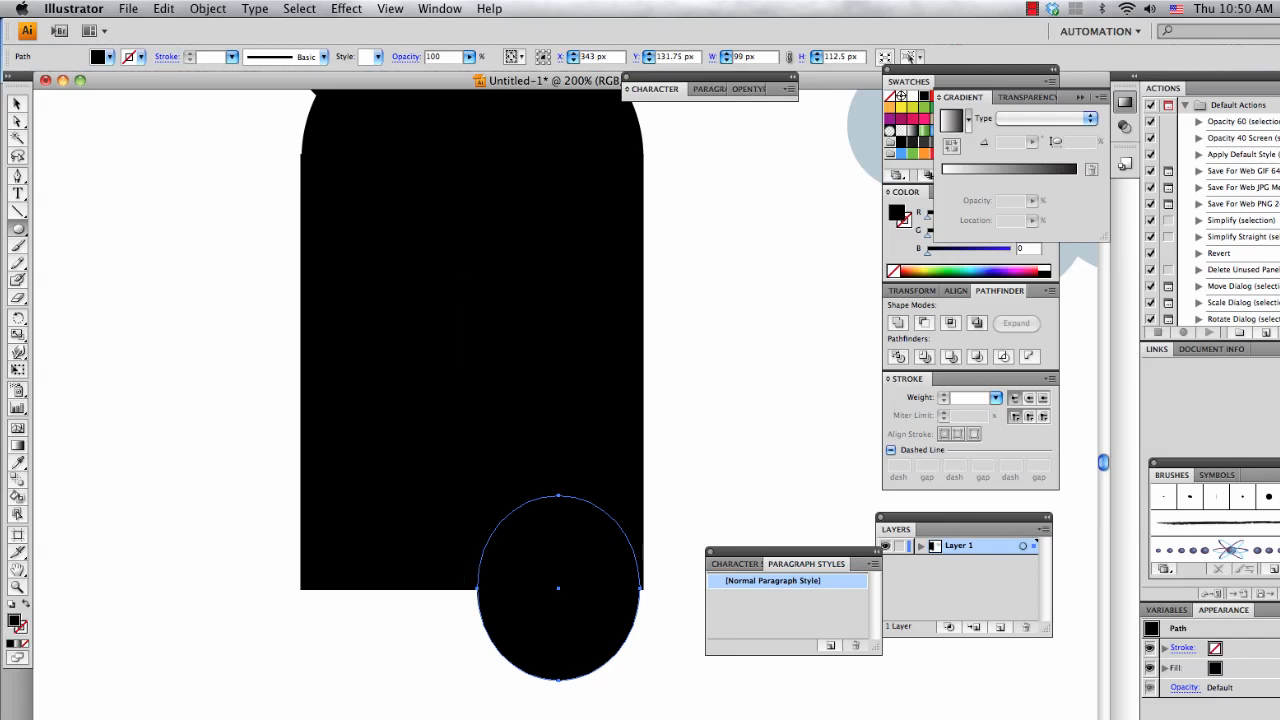
- Draw a matching black ellipse about 94 x 112.5 px as the left foot at the body's lower left corner, and deselect it
{"action": "left_click_drag", "start_coordinate": [302, 496], "coordinate": [456, 682]}
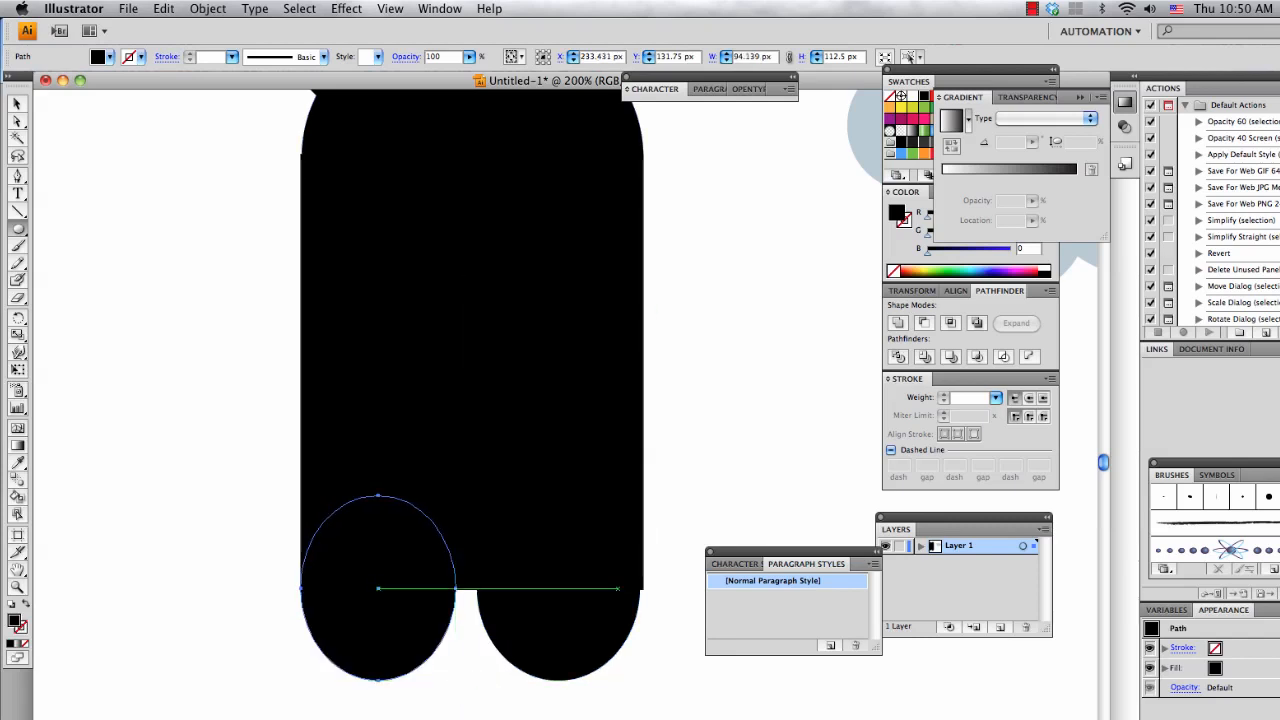
{"action": "key", "text": "v"}
{"action": "left_click", "coordinate": [772, 486]}
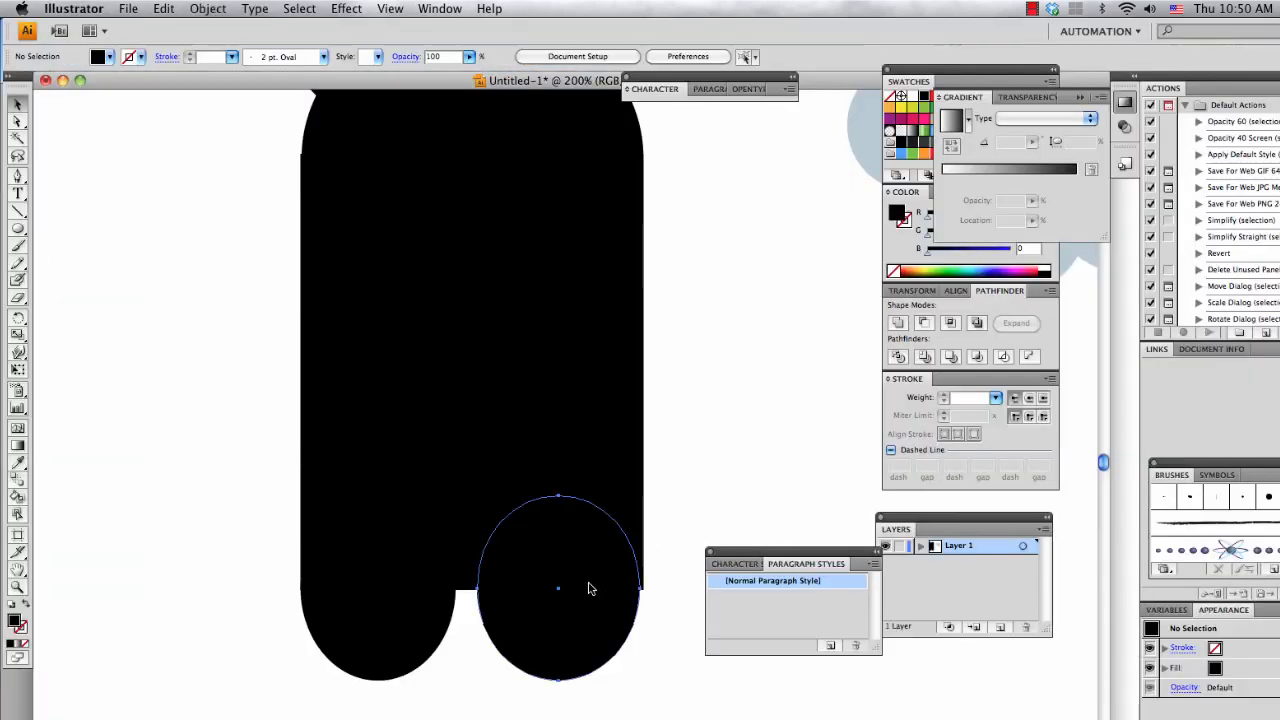
- Select the left and right foot ellipses alternately to inspect them as separate objects, and deselect them
{"action": "left_click", "coordinate": [394, 600]}
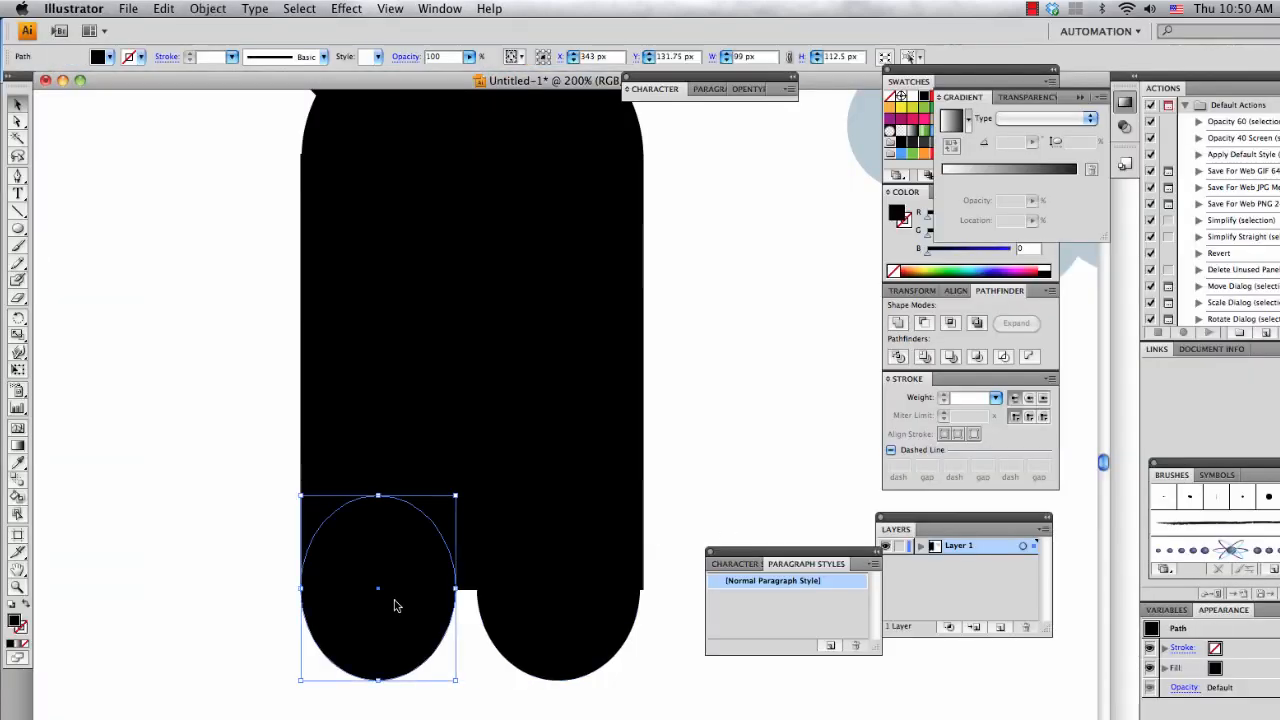
{"action": "left_click", "coordinate": [566, 644]}
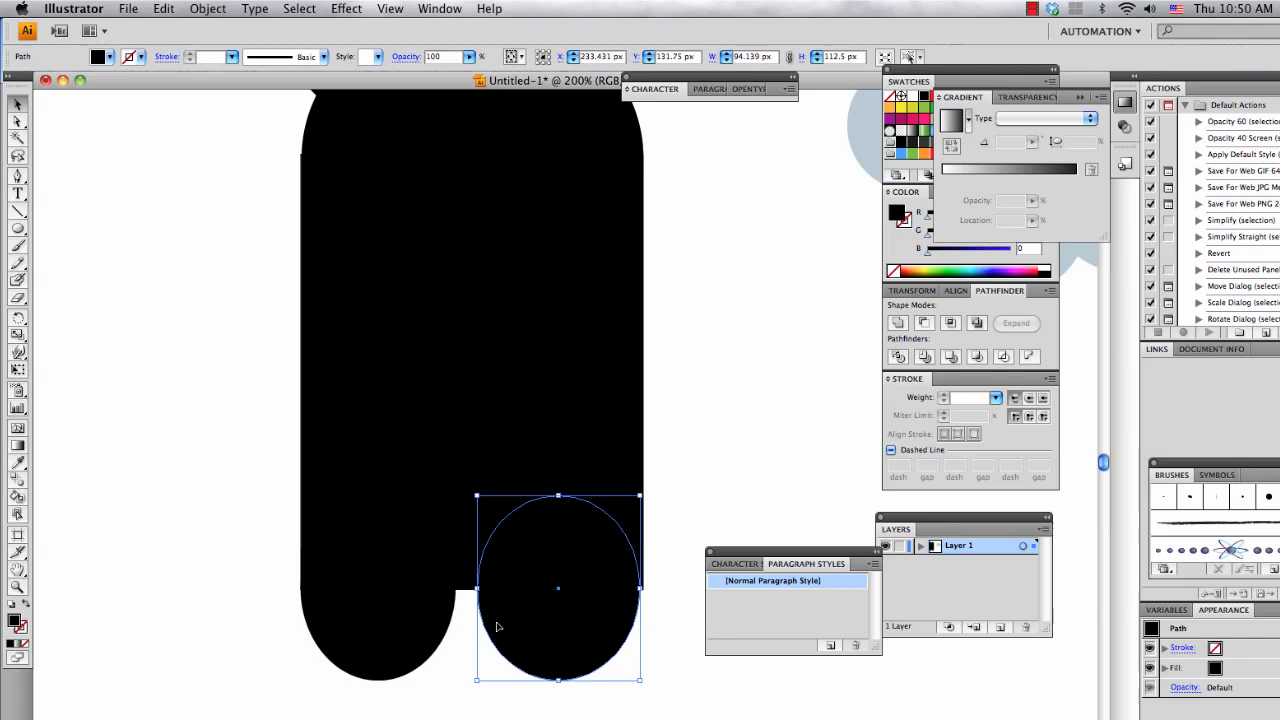
{"action": "left_click", "coordinate": [385, 598]}
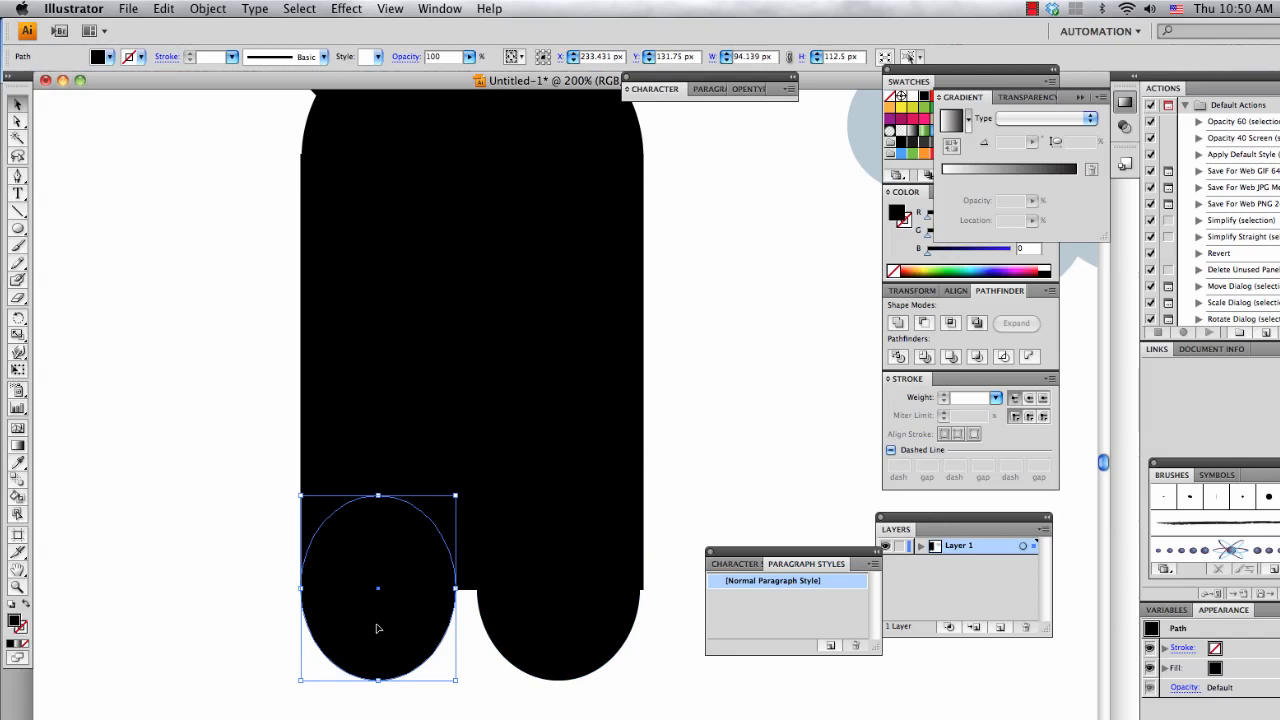
{"action": "left_click", "coordinate": [525, 609]}
{"action": "left_click", "coordinate": [405, 604]}
{"action": "left_click", "coordinate": [553, 604]}
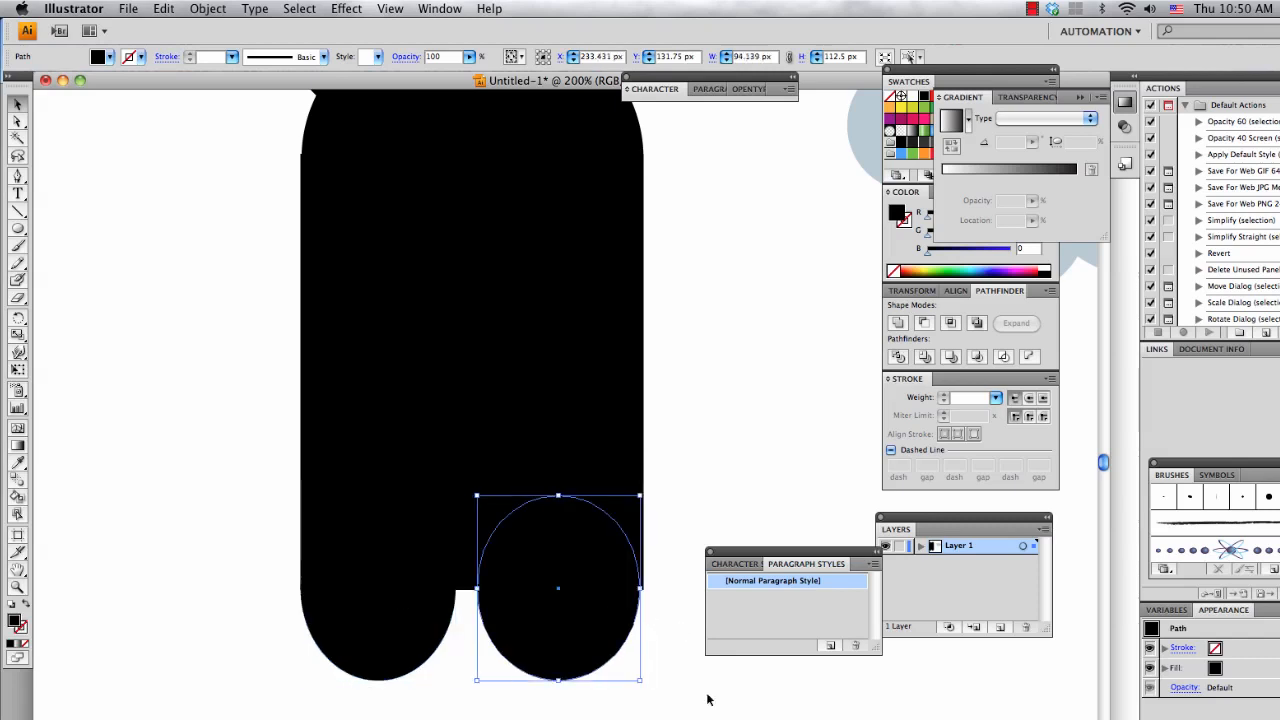
{"action": "left_click", "coordinate": [708, 697]}
- Select the panda body, switch to Firefox to examine the finished panda reference picture, and return to Illustrator
{"action": "scroll", "coordinate": [763, 705], "scroll_direction": "up", "scroll_amount": 3}
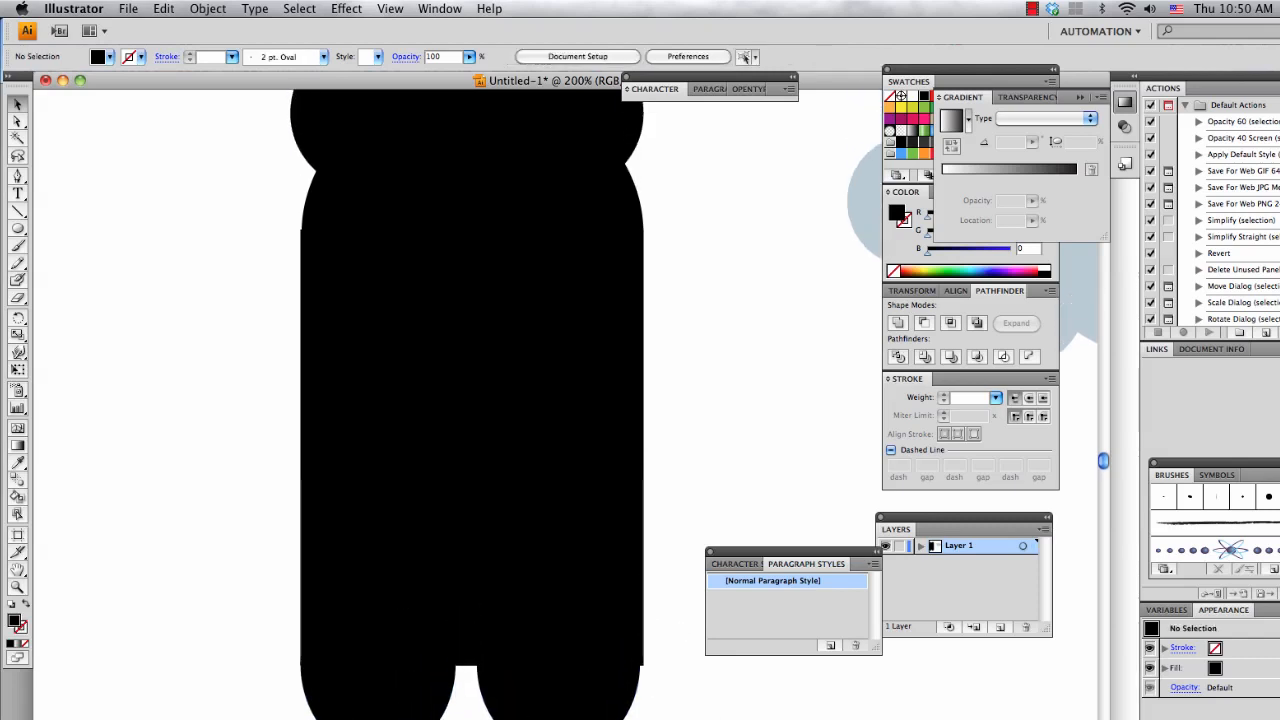
{"action": "scroll", "coordinate": [465, 400], "scroll_direction": "up", "scroll_amount": 2}
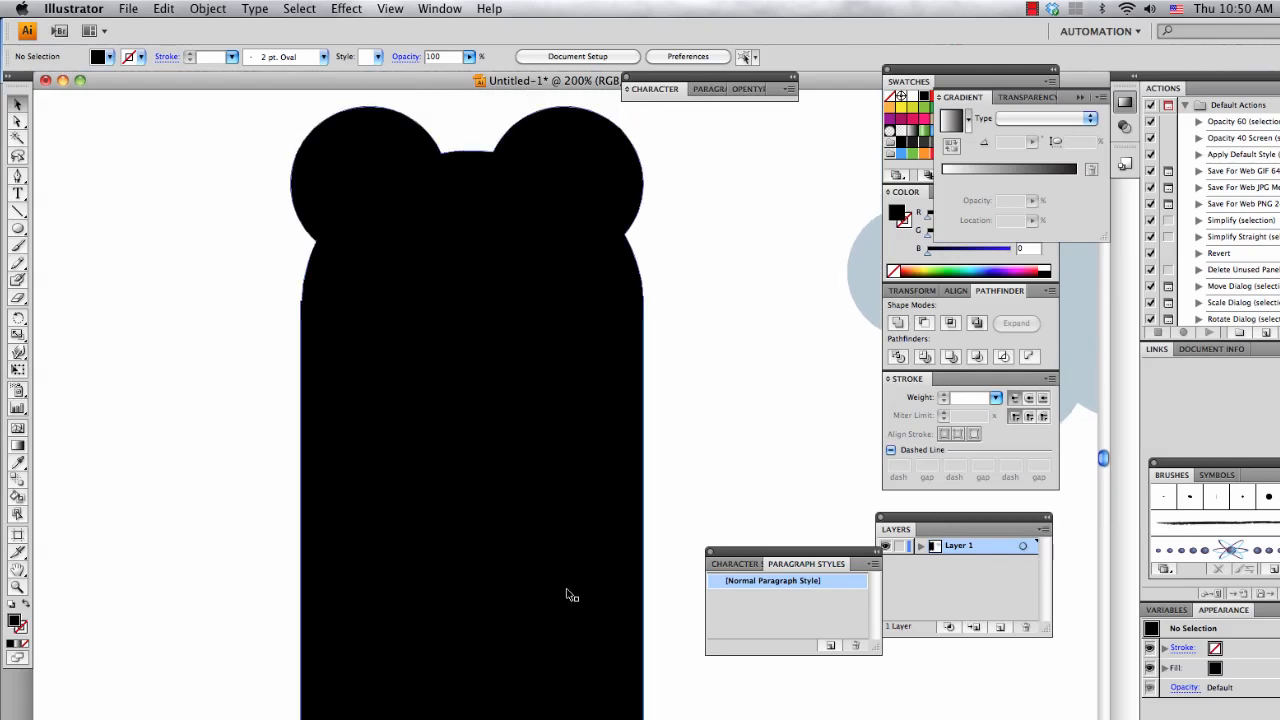
{"action": "left_click", "coordinate": [509, 484]}
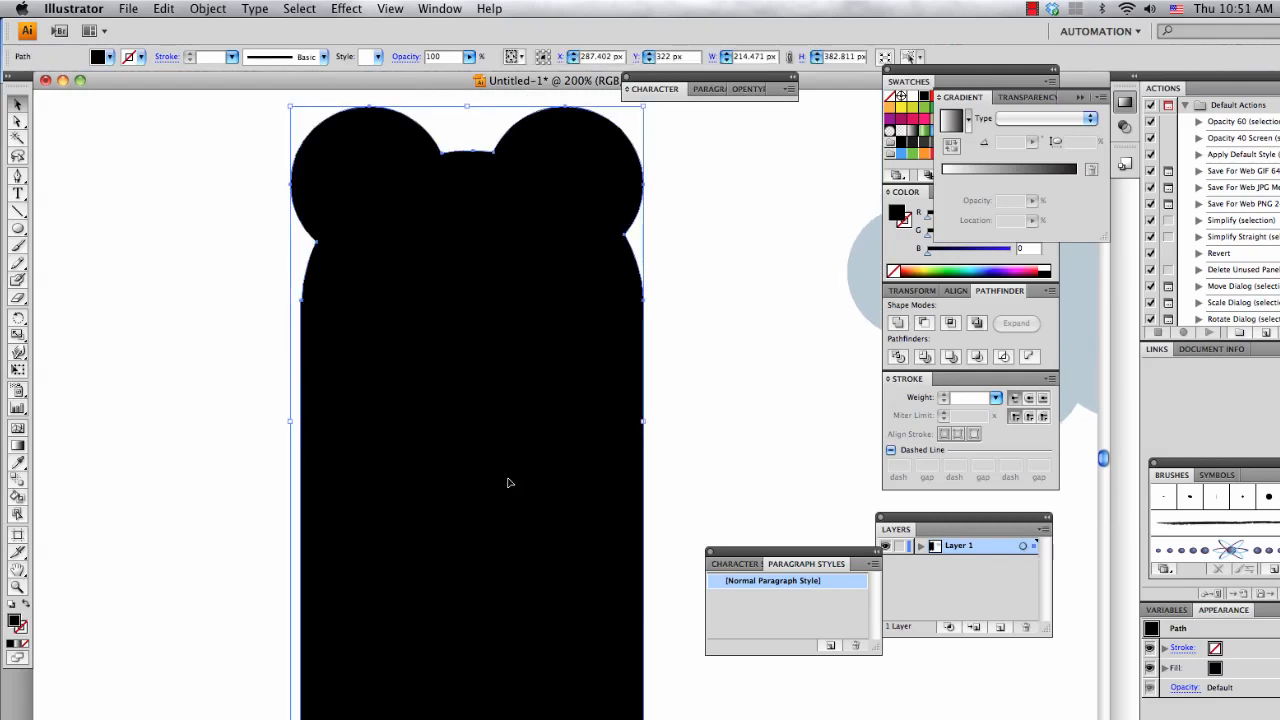
{"action": "key", "text": "super+Tab"}
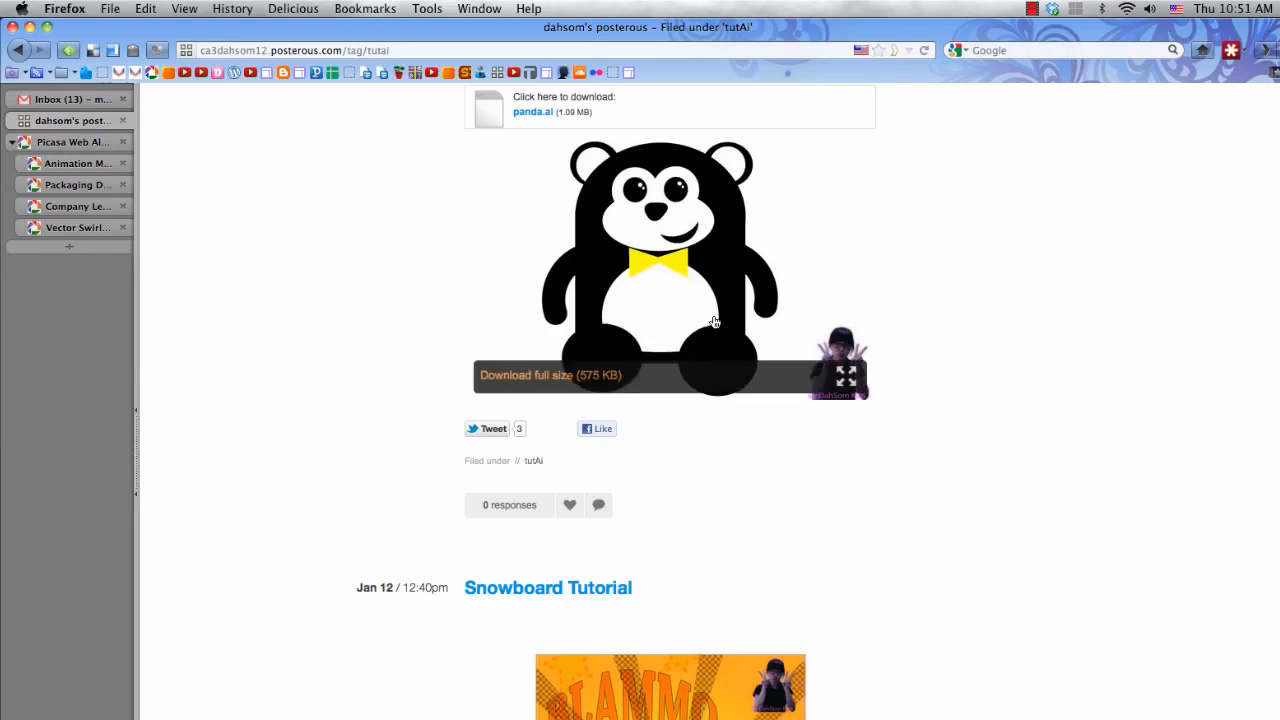
{"action": "key", "text": "super+Tab"}
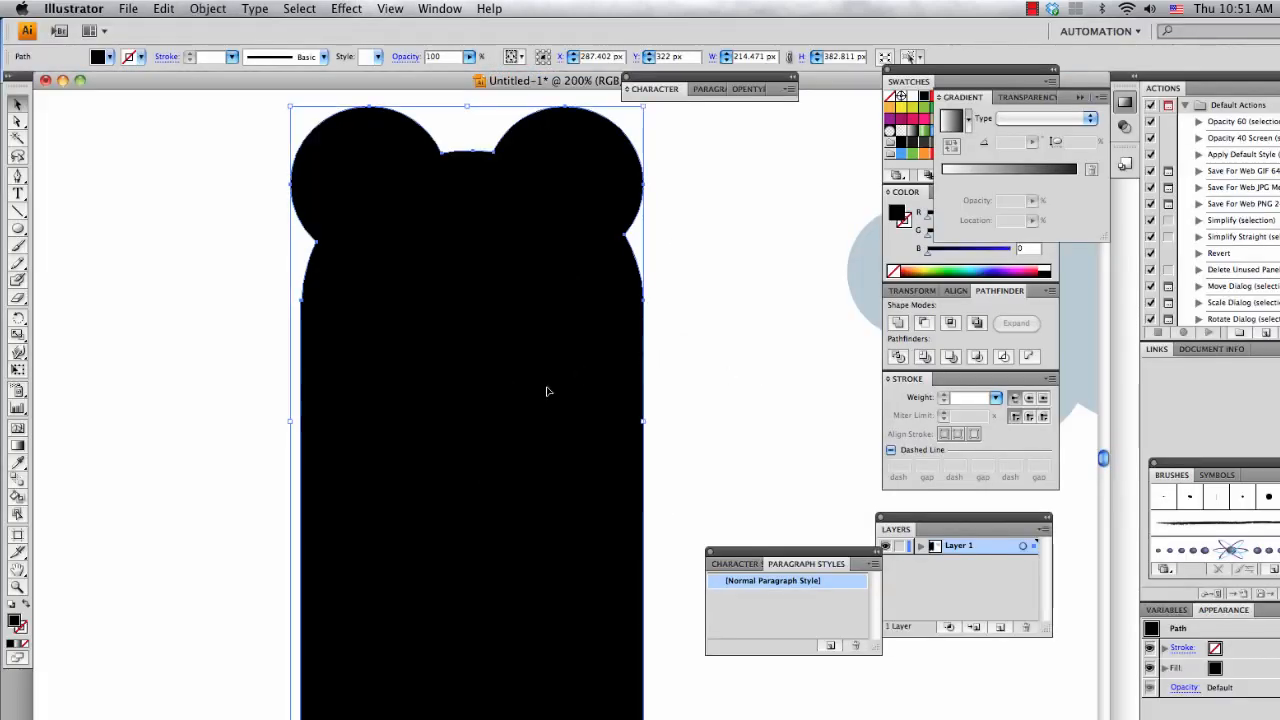
{"action": "key", "text": "super+Tab"}
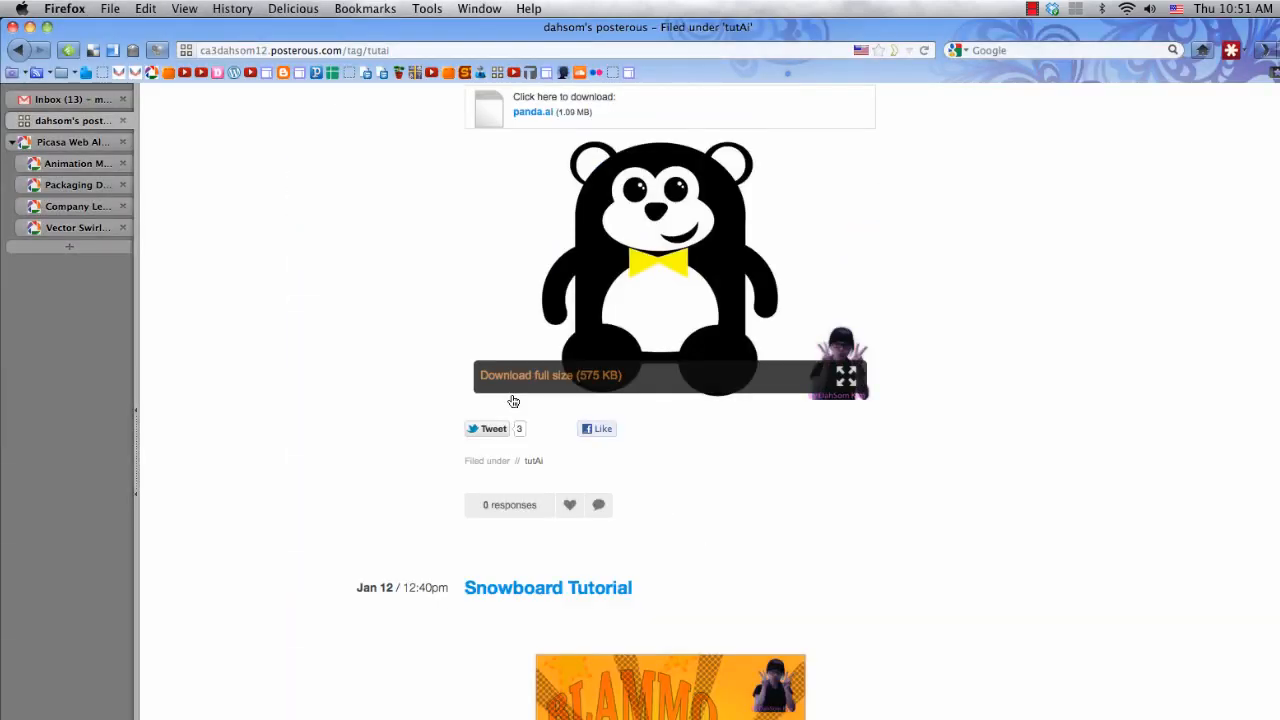
{"action": "key", "text": "super+Tab"}
{"action": "key", "text": "super+Tab"}
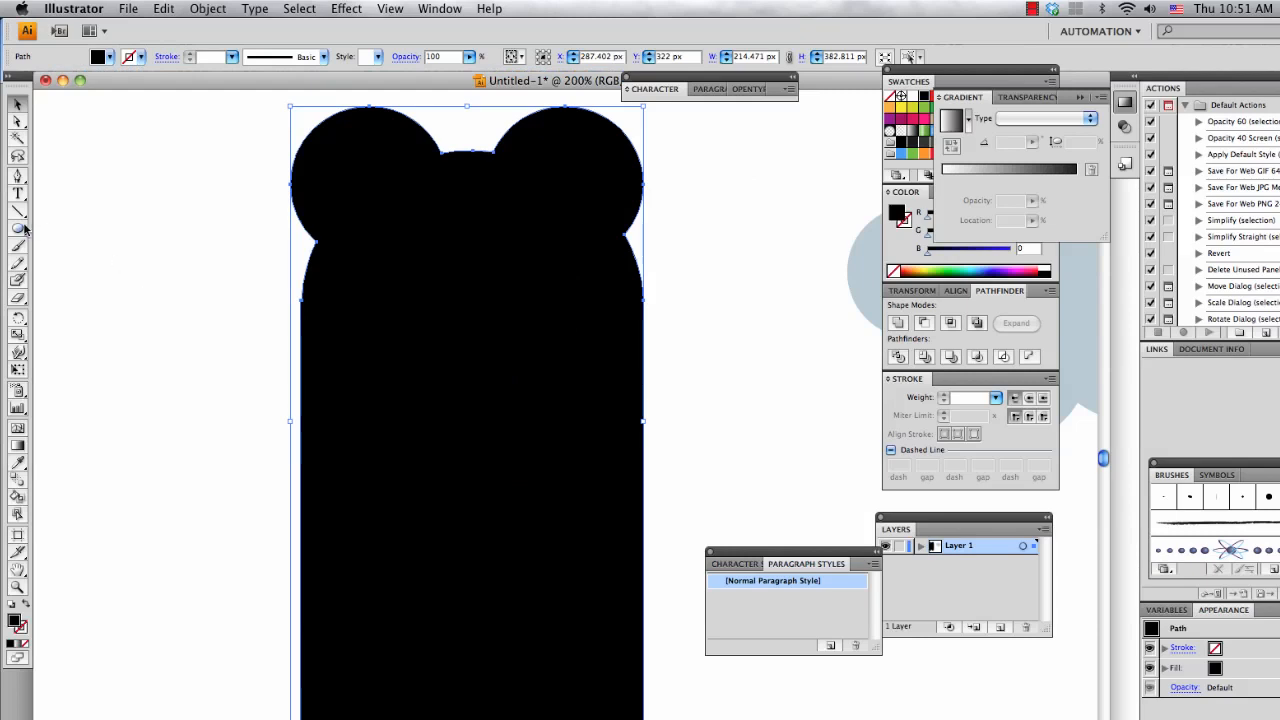
- Draw a belly ellipse about 163 x 164.5 px in the middle of the panda's body and fill it with a very light grey swatch
{"action": "left_click", "coordinate": [19, 229]}
{"action": "left_click_drag", "start_coordinate": [350, 410], "coordinate": [607, 680]}
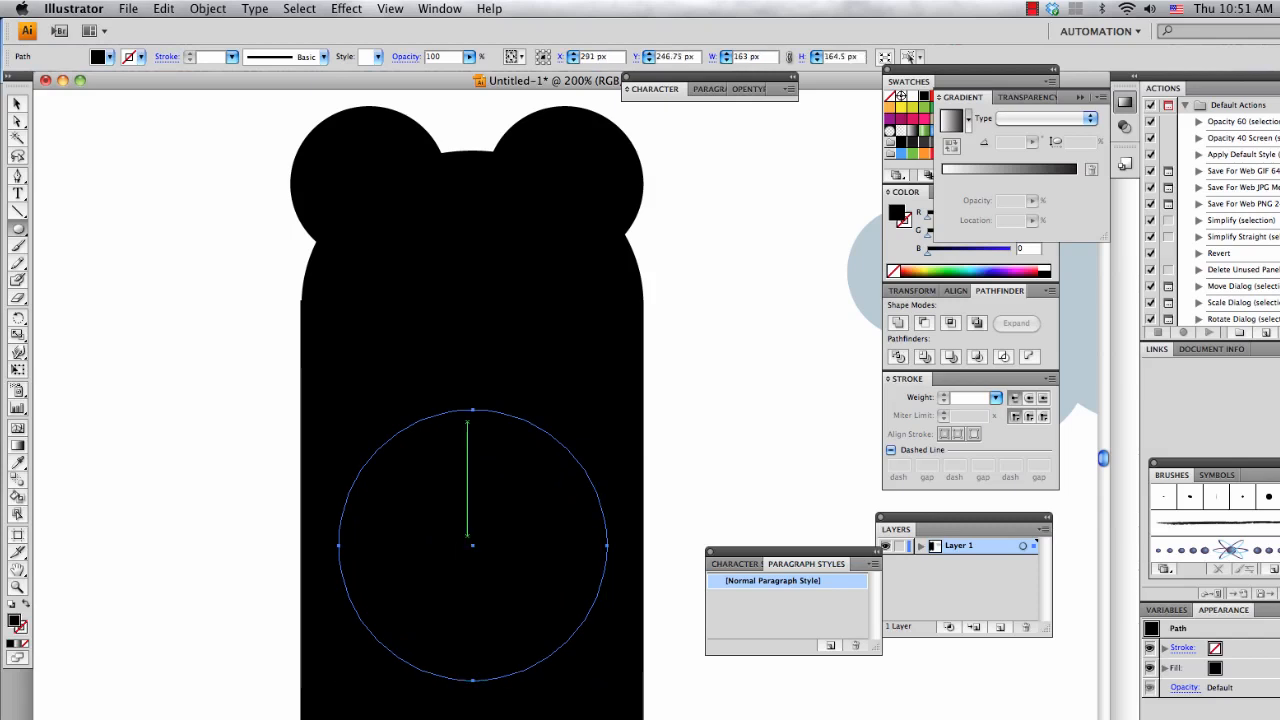
{"action": "scroll", "coordinate": [472, 400], "scroll_direction": "down", "scroll_amount": 3}
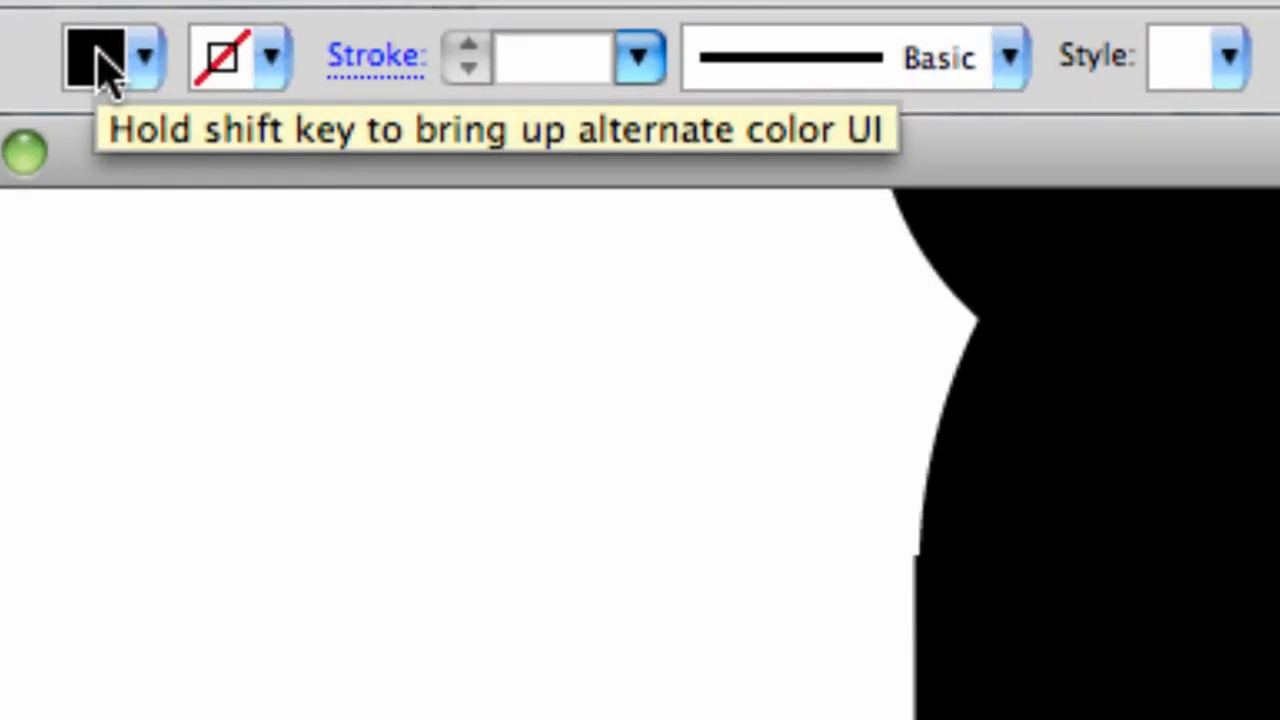
{"action": "left_click", "coordinate": [100, 65]}
{"action": "left_click", "coordinate": [245, 308]}
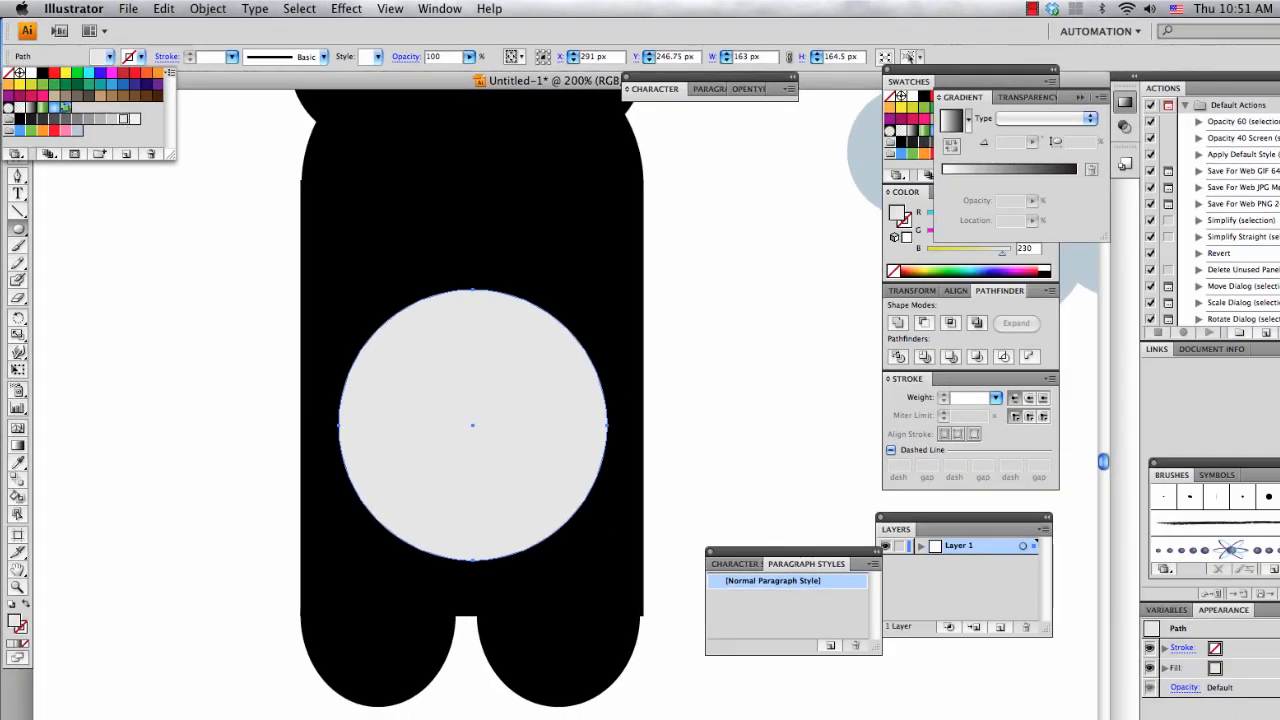
{"action": "left_click", "coordinate": [179, 324]}
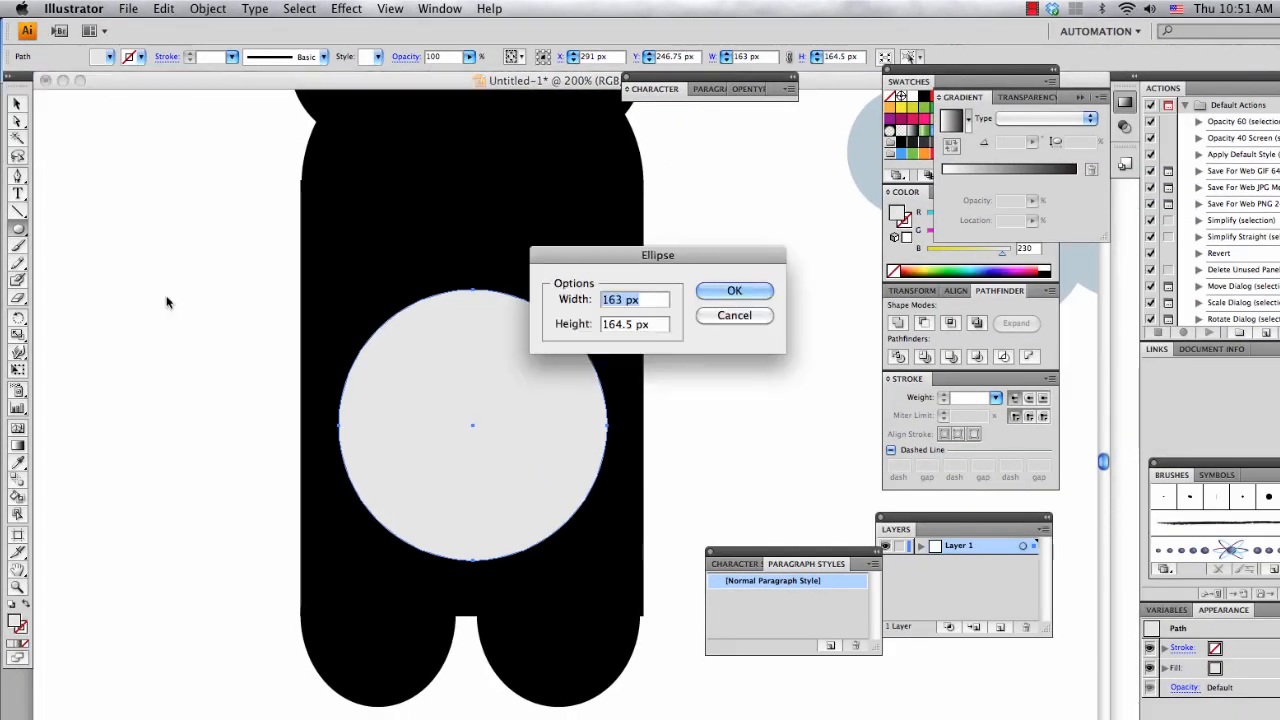
{"action": "left_click", "coordinate": [800, 346]}
{"action": "left_click", "coordinate": [741, 318]}
{"action": "key", "text": "v"}
{"action": "left_click", "coordinate": [220, 394]}
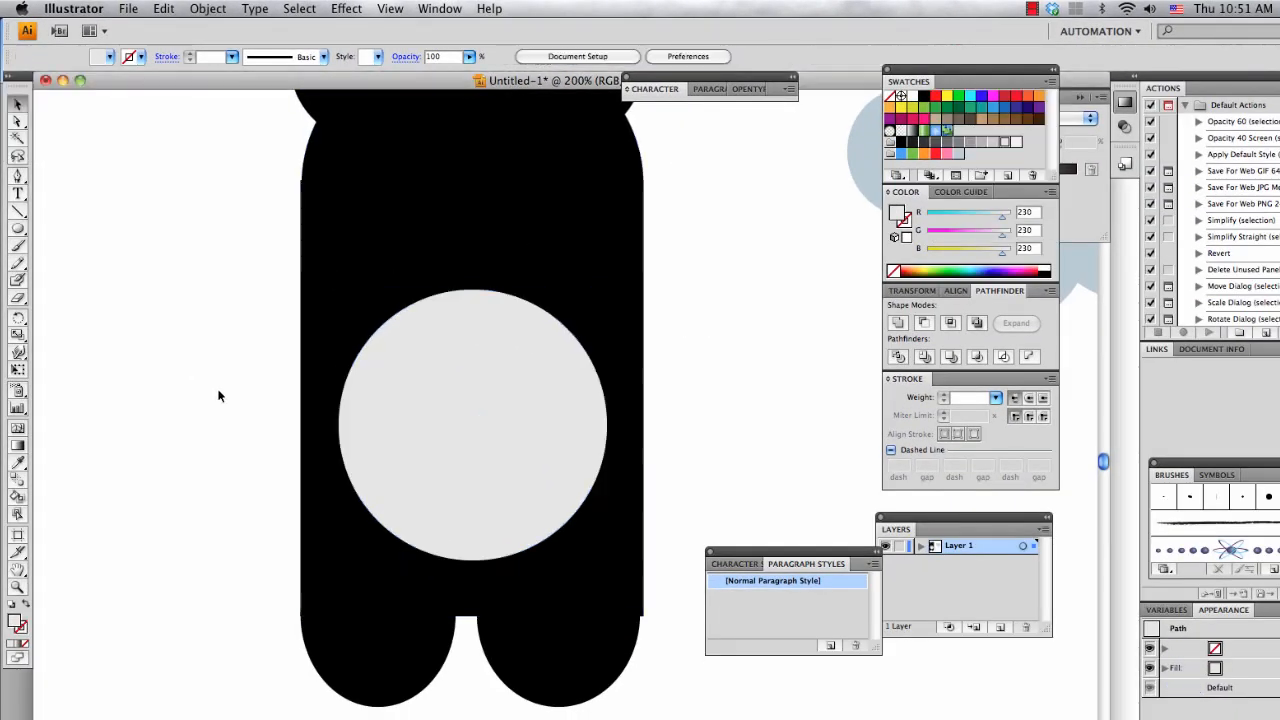
- Recolour the belly ellipse with light grey RGB 204, 204, 204, limiting the Color Picker to Only Web Colors, and deselect it
{"action": "left_click", "coordinate": [423, 451]}
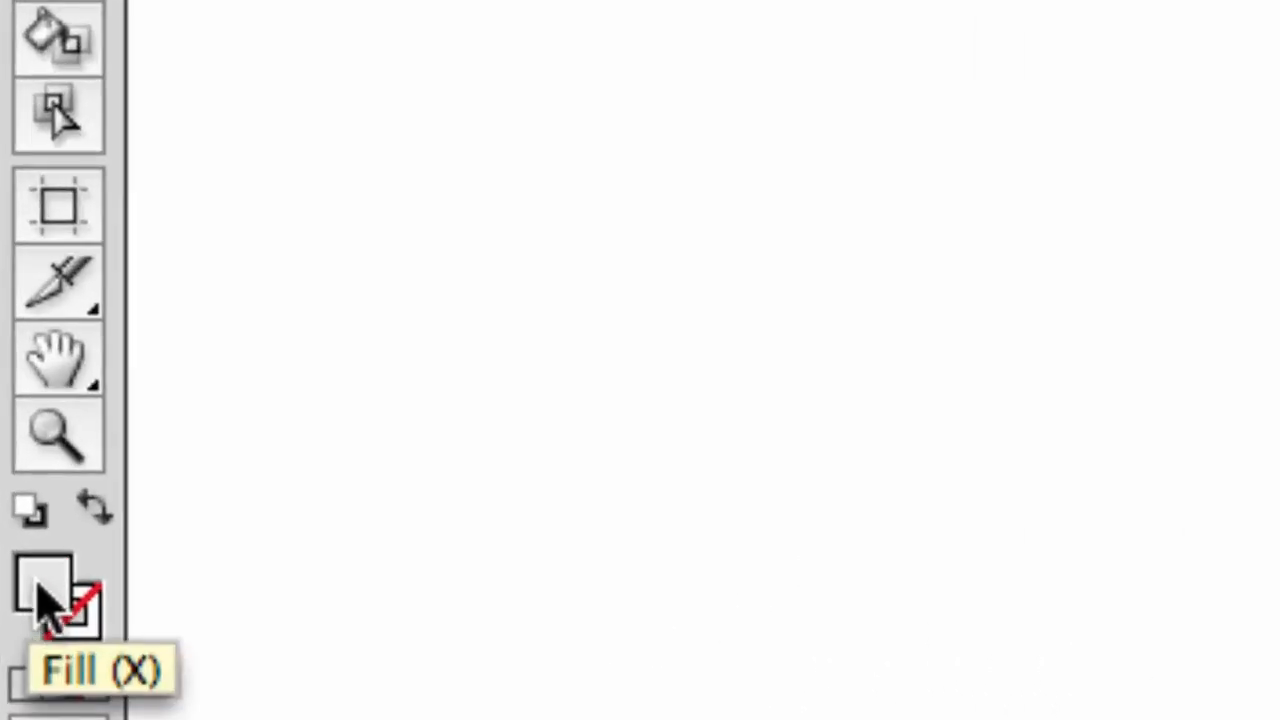
{"action": "double_click", "coordinate": [40, 592]}
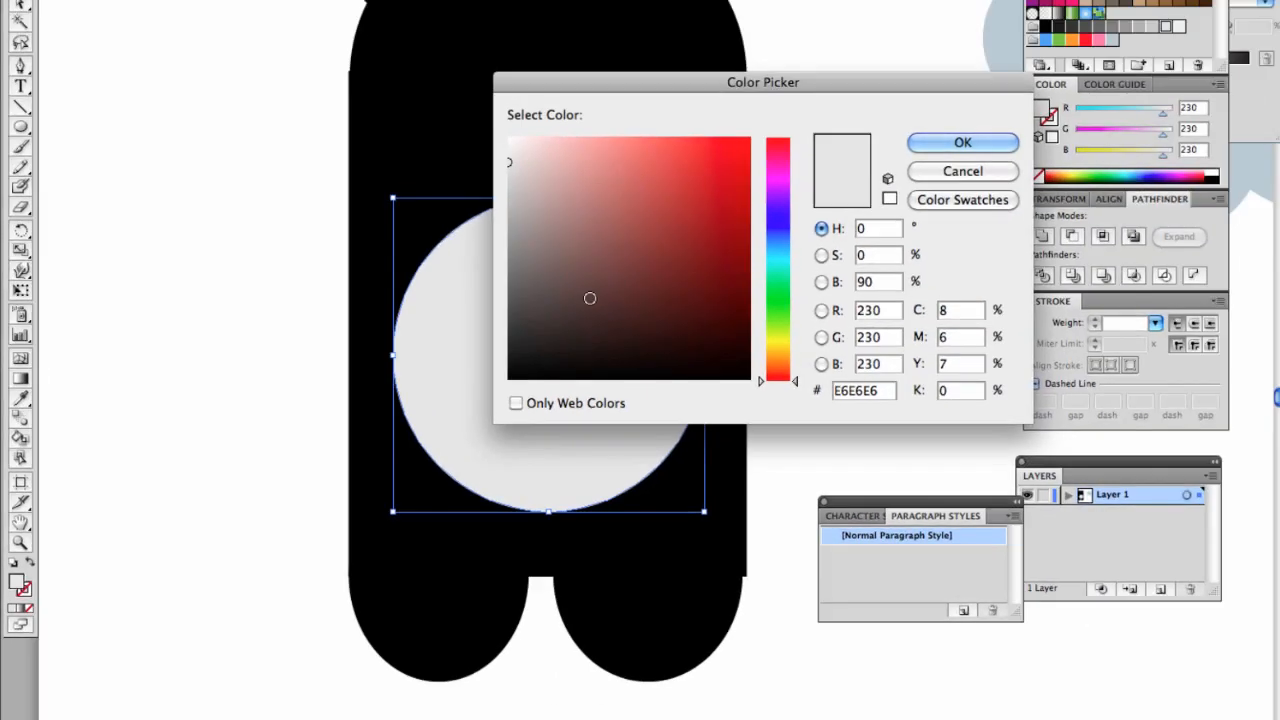
{"action": "left_click", "coordinate": [631, 217]}
{"action": "mouse_move", "coordinate": [631, 217]}
{"action": "left_mouse_down"}
{"action": "mouse_move", "coordinate": [643, 266]}
{"action": "mouse_move", "coordinate": [634, 240]}
{"action": "mouse_move", "coordinate": [629, 254]}
{"action": "mouse_move", "coordinate": [619, 242]}
{"action": "left_mouse_up"}
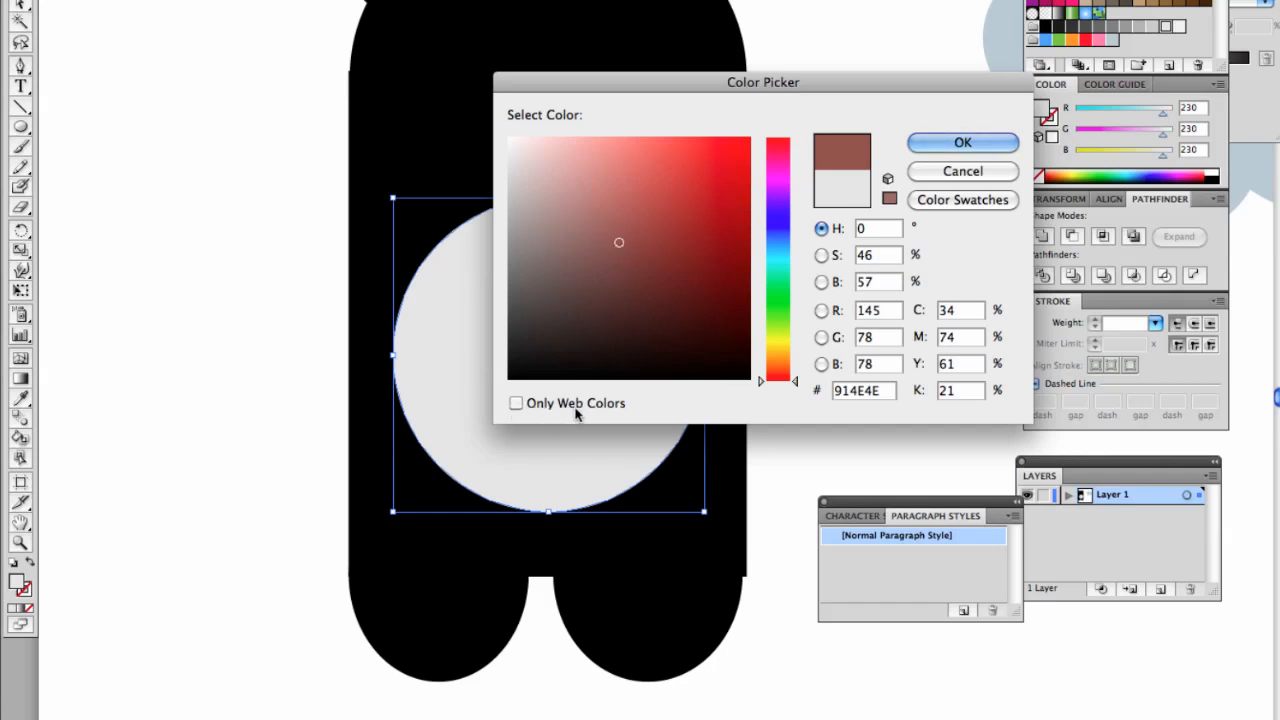
{"action": "left_click", "coordinate": [514, 408]}
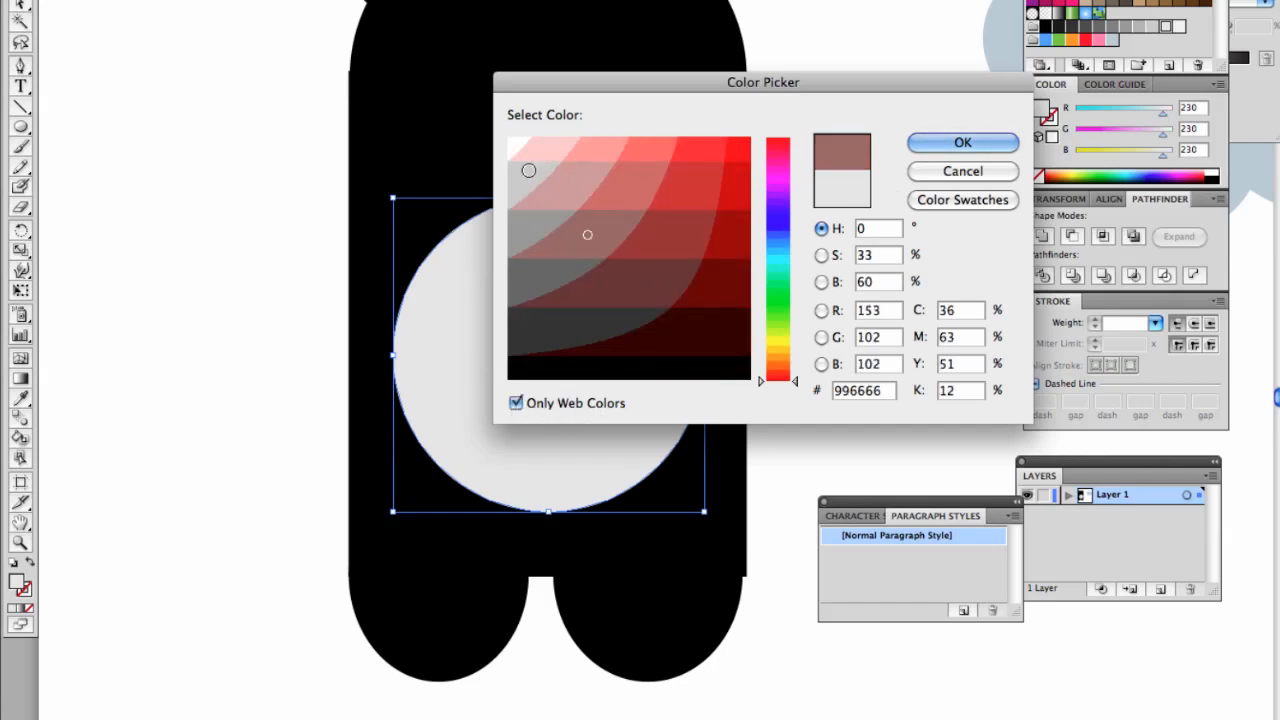
{"action": "left_click", "coordinate": [515, 148]}
{"action": "left_click", "coordinate": [517, 177]}
{"action": "left_click", "coordinate": [915, 142]}
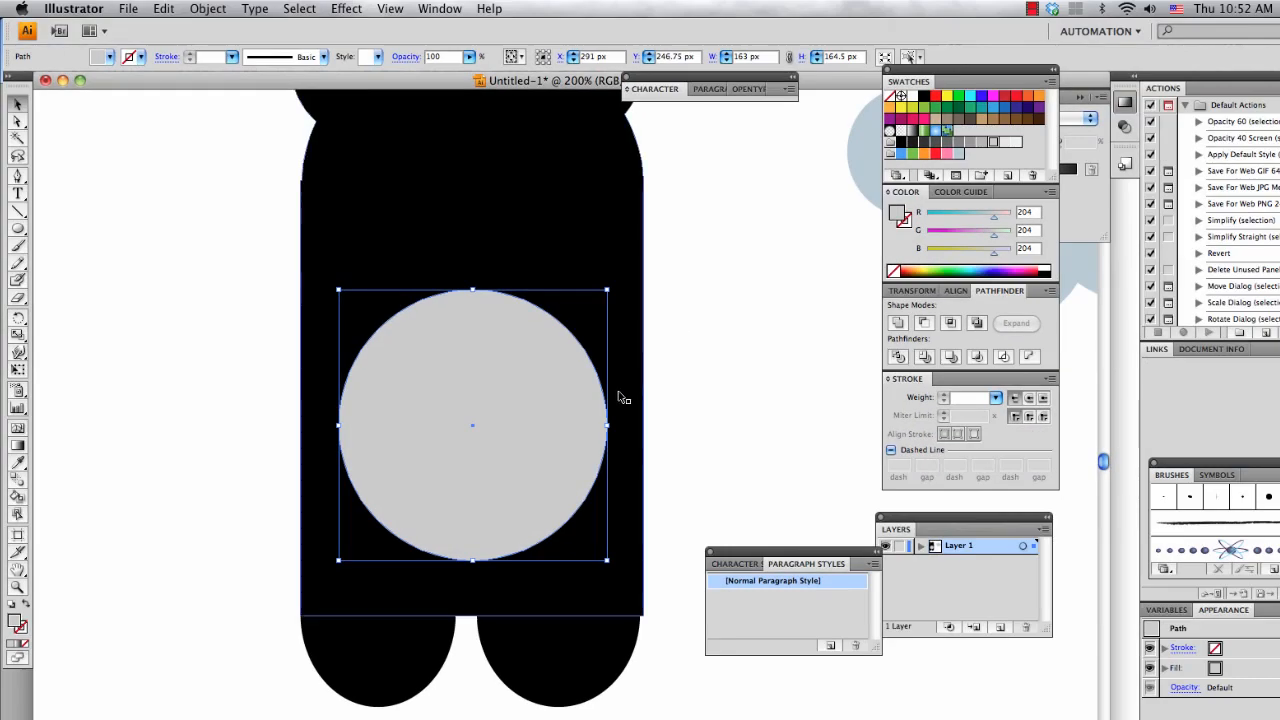
{"action": "left_click", "coordinate": [674, 421]}
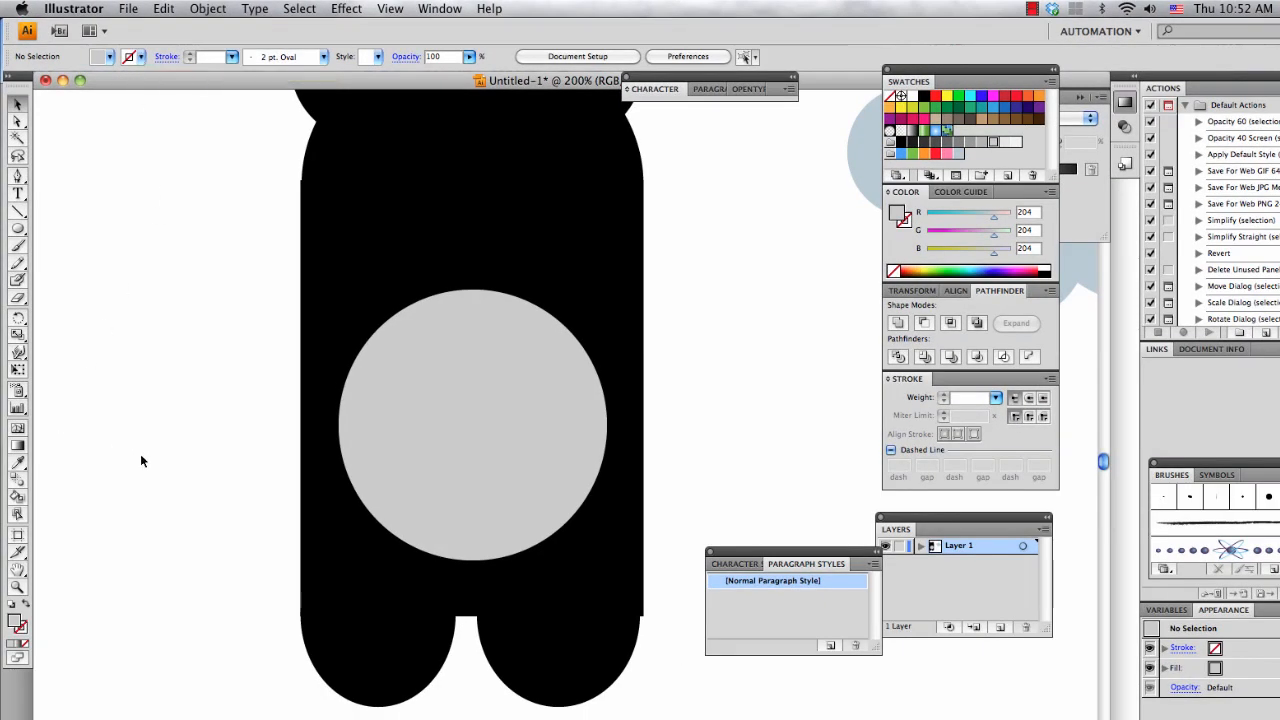
- Try to reshape the belly's lower curve by pulling the bottom anchor's left direction handle downward, and undo the change
{"action": "left_click", "coordinate": [490, 451]}
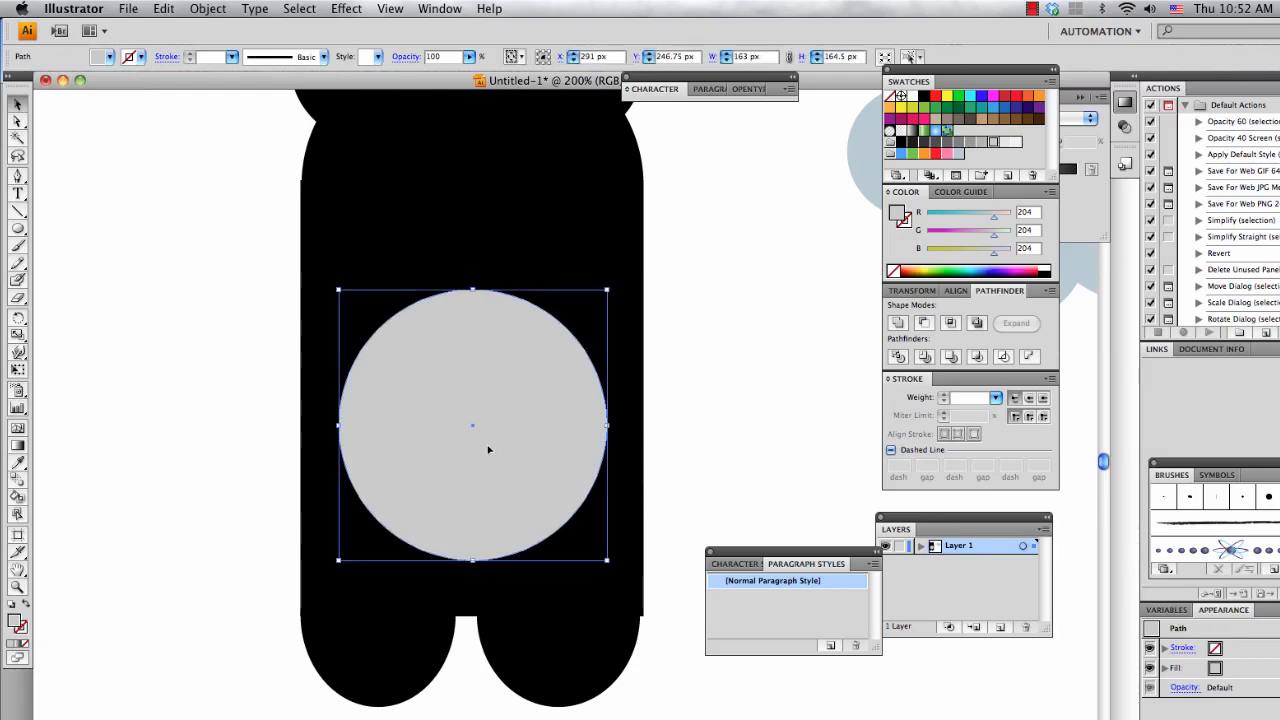
{"action": "key", "text": "super+Tab"}
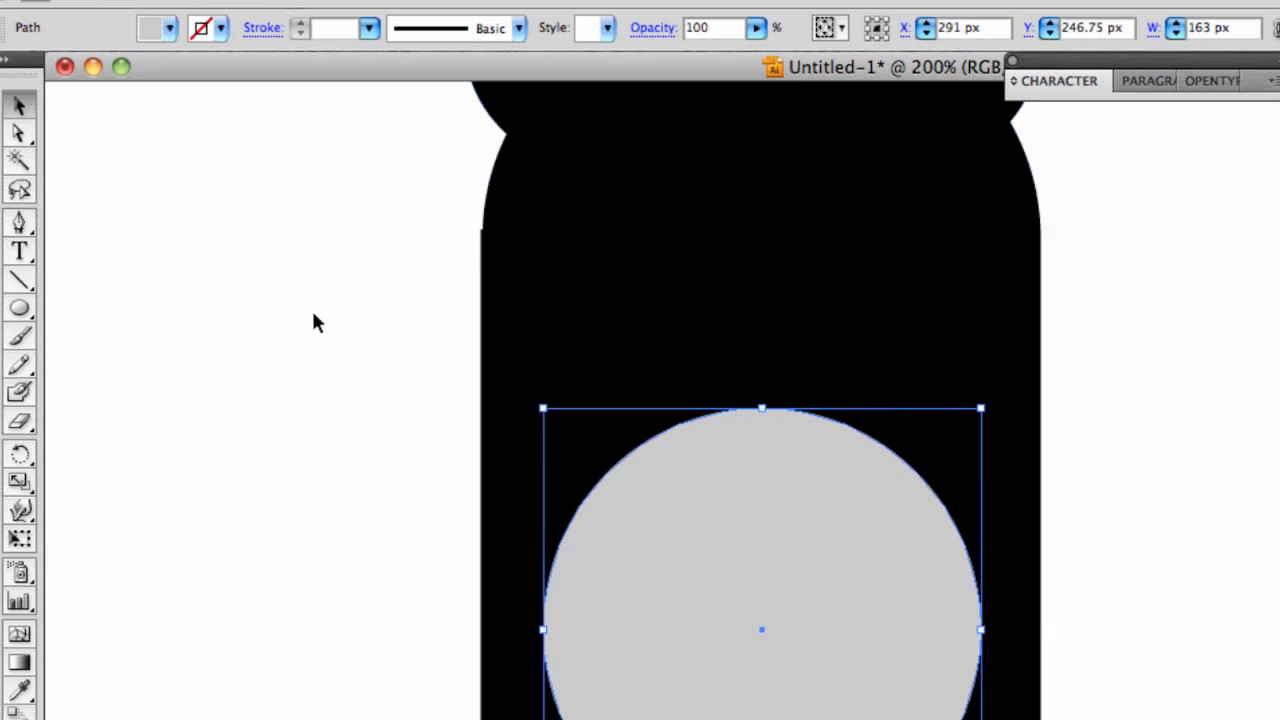
{"action": "left_click", "coordinate": [18, 136]}
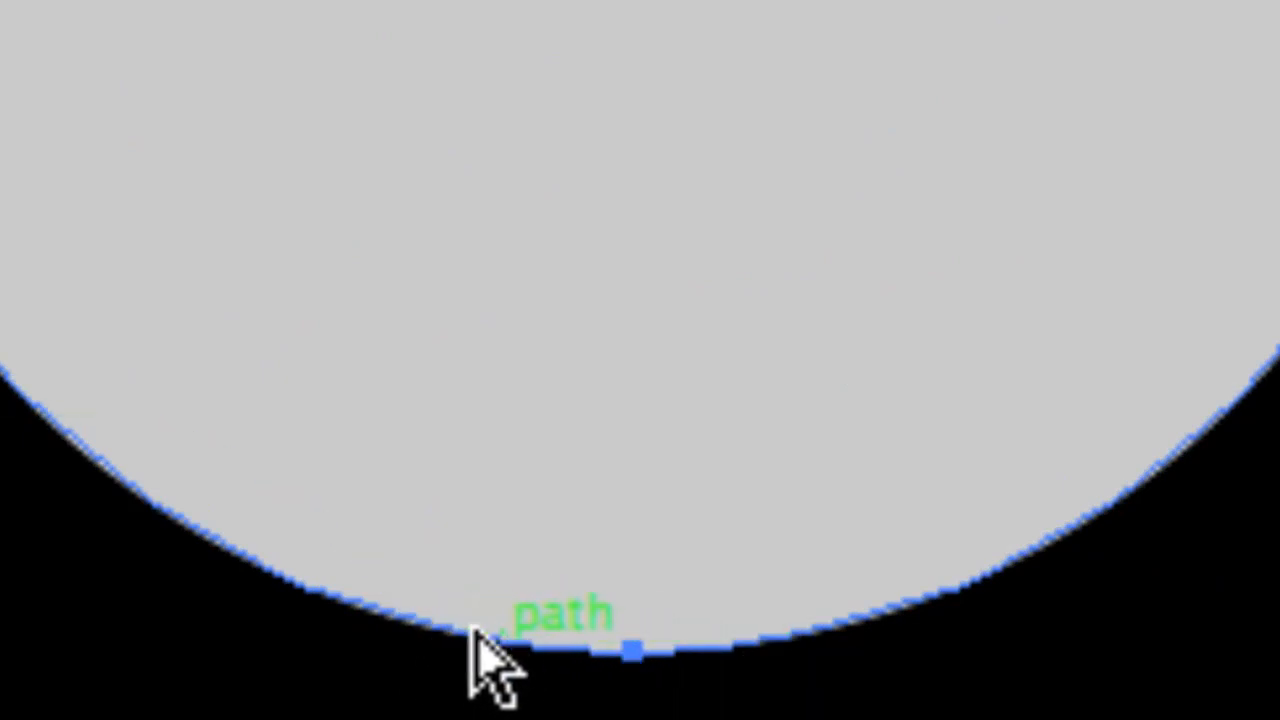
{"action": "left_click", "coordinate": [631, 656]}
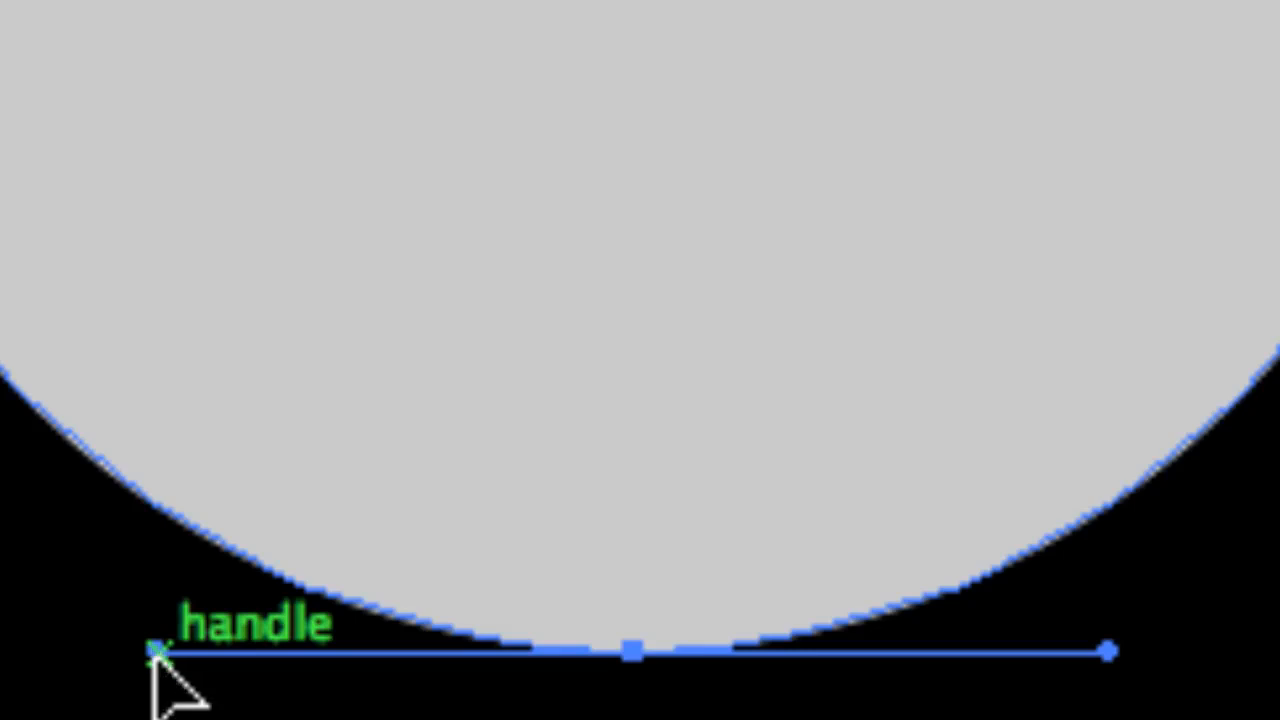
{"action": "left_click_drag", "start_coordinate": [155, 651], "coordinate": [188, 719]}
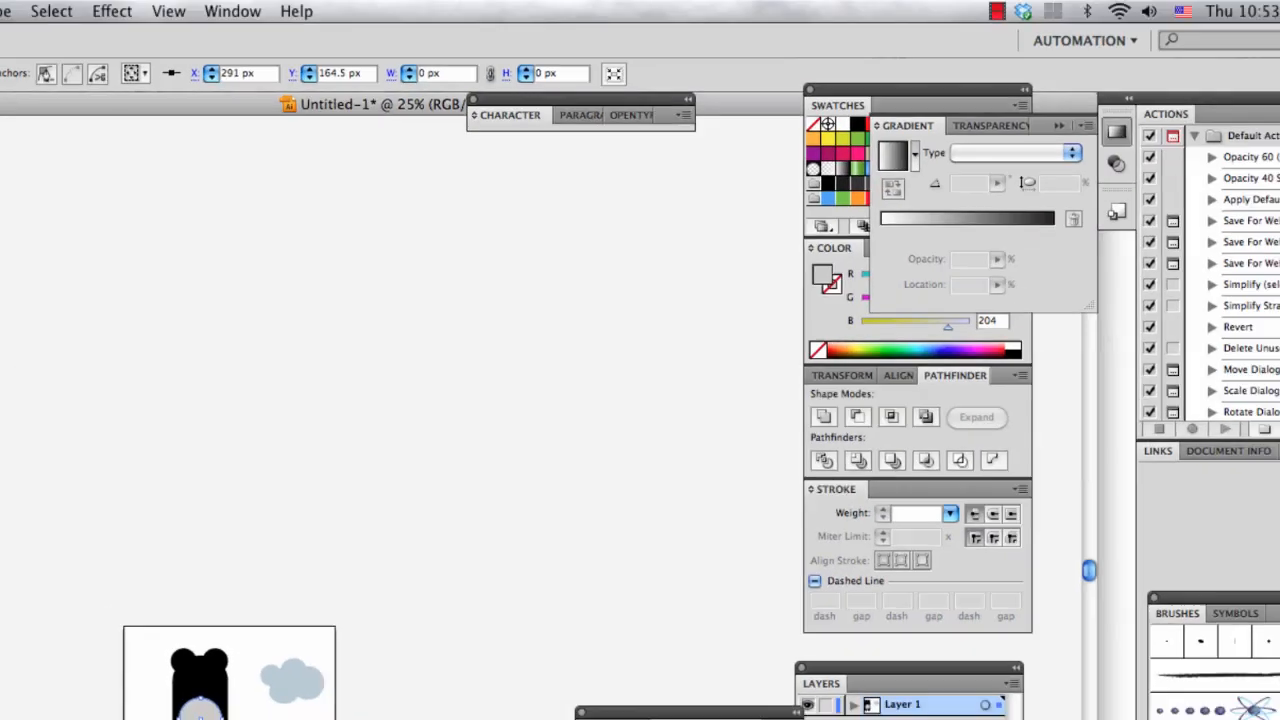
{"action": "scroll", "coordinate": [388, 574], "scroll_direction": "down", "scroll_amount": 3}
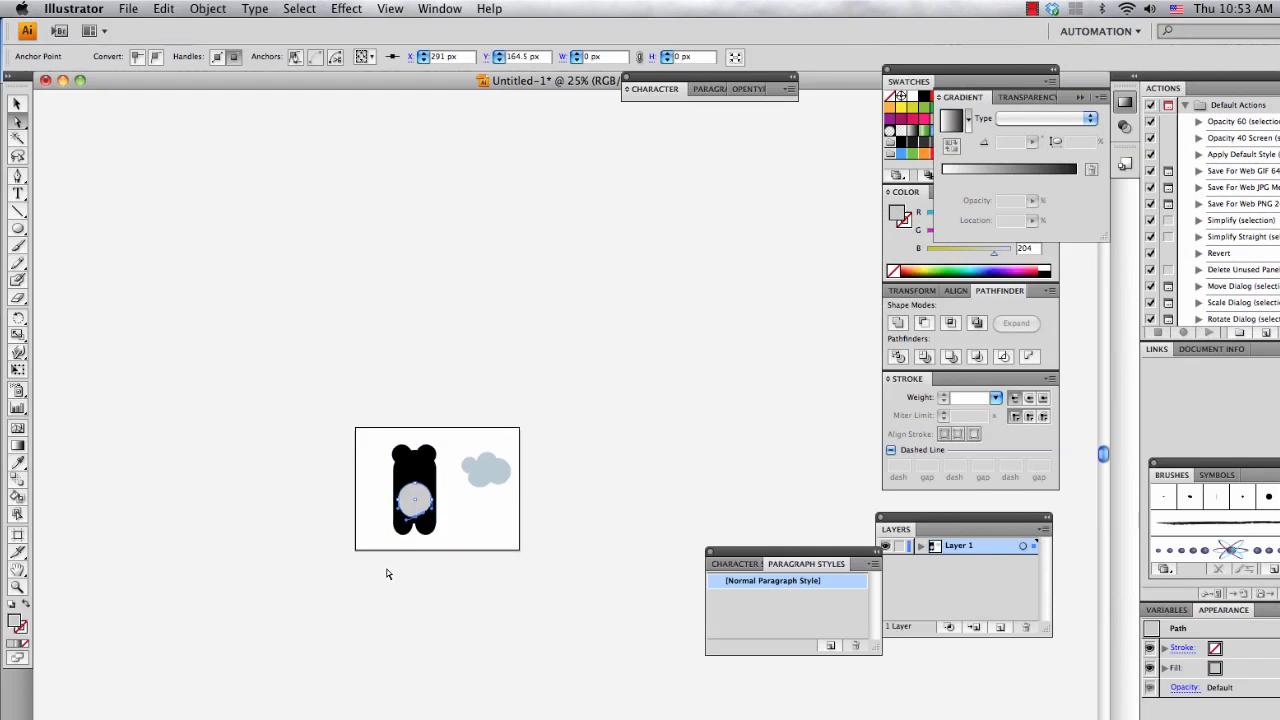
{"action": "scroll", "coordinate": [391, 545], "scroll_direction": "up", "scroll_amount": 6}
{"action": "scroll", "coordinate": [573, 246], "scroll_direction": "up", "scroll_amount": 4}
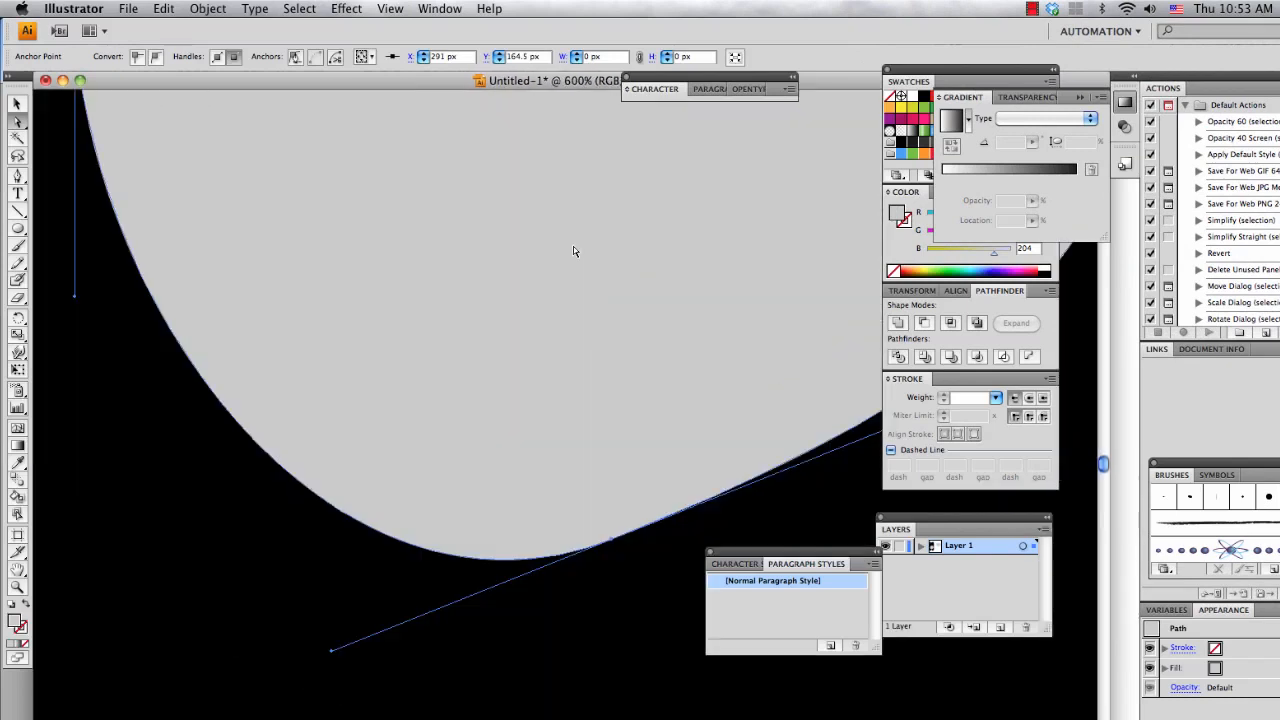
{"action": "scroll", "coordinate": [573, 246], "scroll_direction": "down", "scroll_amount": 3}
{"action": "key", "text": "super+z"}
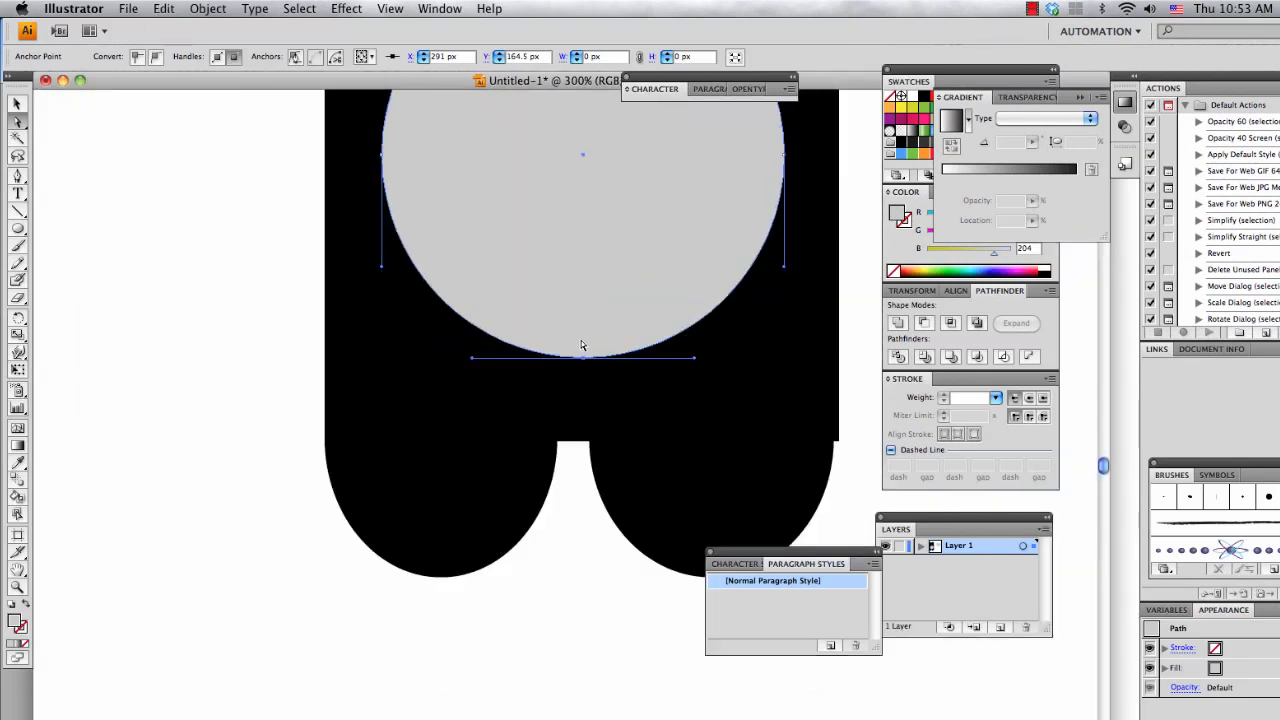
- Move the belly ellipse's bottom anchor point up to about X 293.5, Y 205.75 px to flatten its lower edge
{"action": "scroll", "coordinate": [582, 357], "scroll_direction": "up", "scroll_amount": 3}
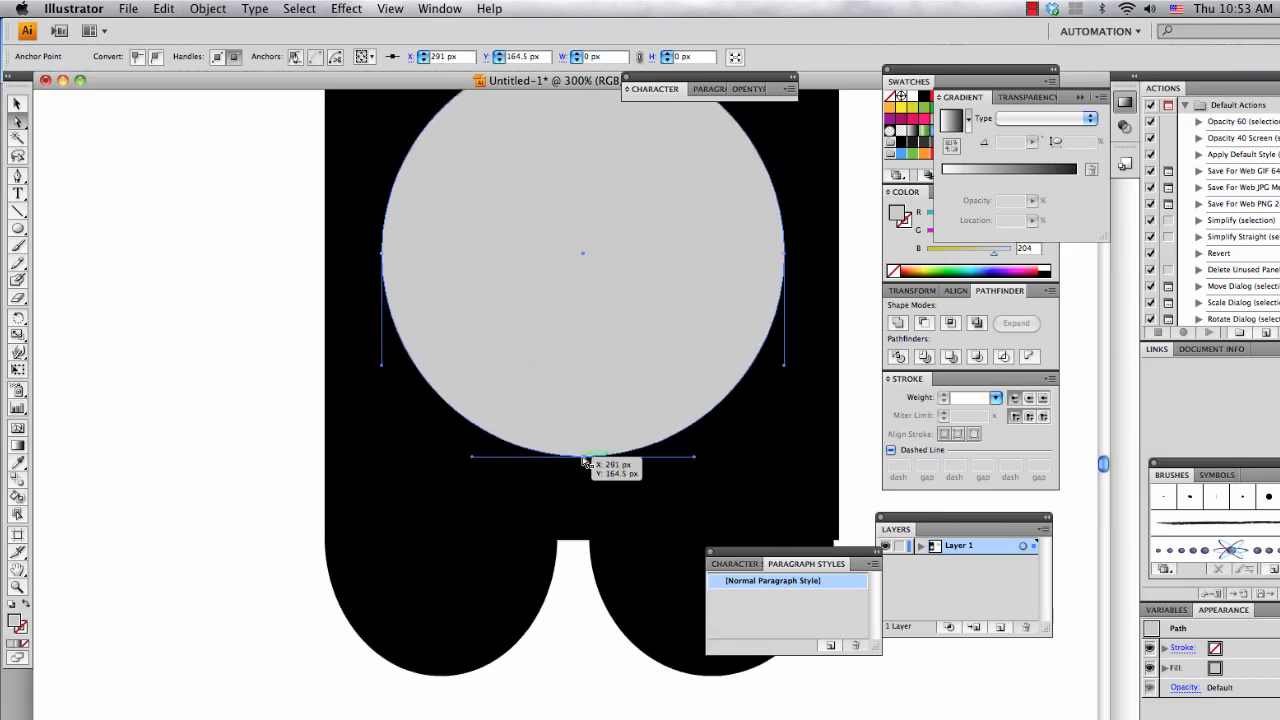
{"action": "scroll", "coordinate": [585, 461], "scroll_direction": "up", "scroll_amount": 3}
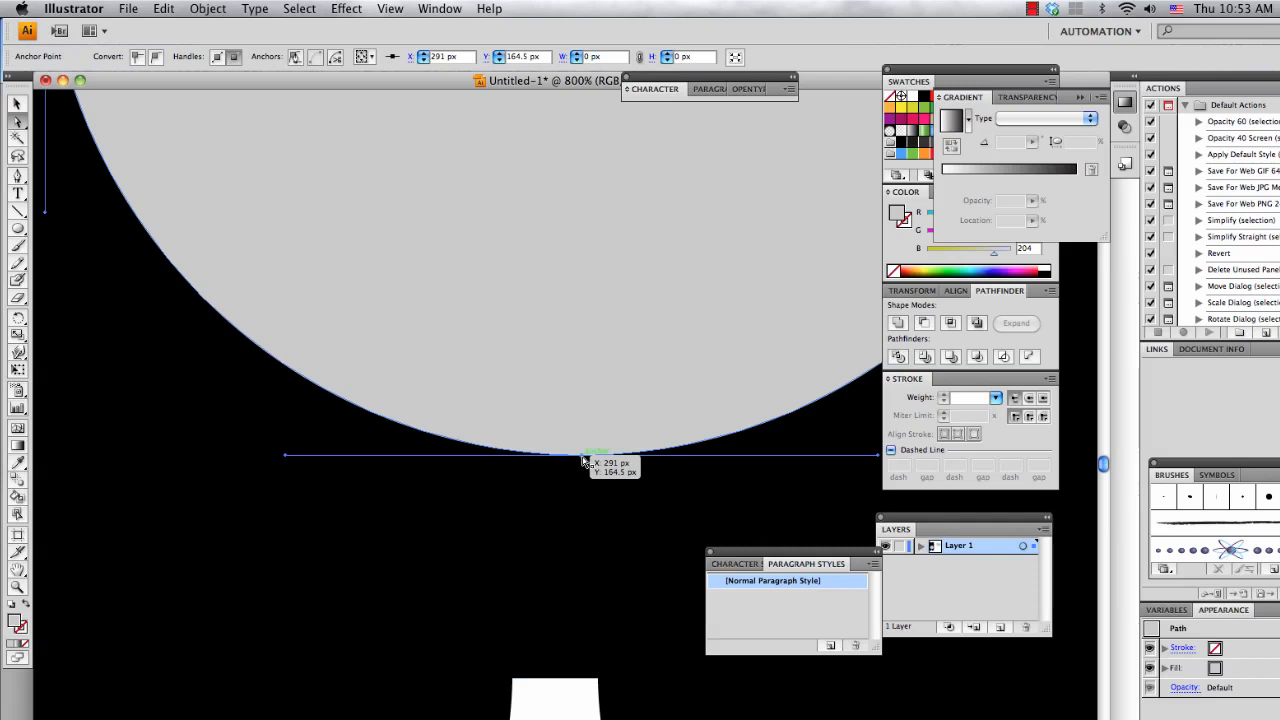
{"action": "left_click_drag", "start_coordinate": [584, 461], "coordinate": [598, 187]}
{"action": "scroll", "coordinate": [600, 203], "scroll_direction": "down", "scroll_amount": 5}
{"action": "scroll", "coordinate": [606, 223], "scroll_direction": "up", "scroll_amount": 5}
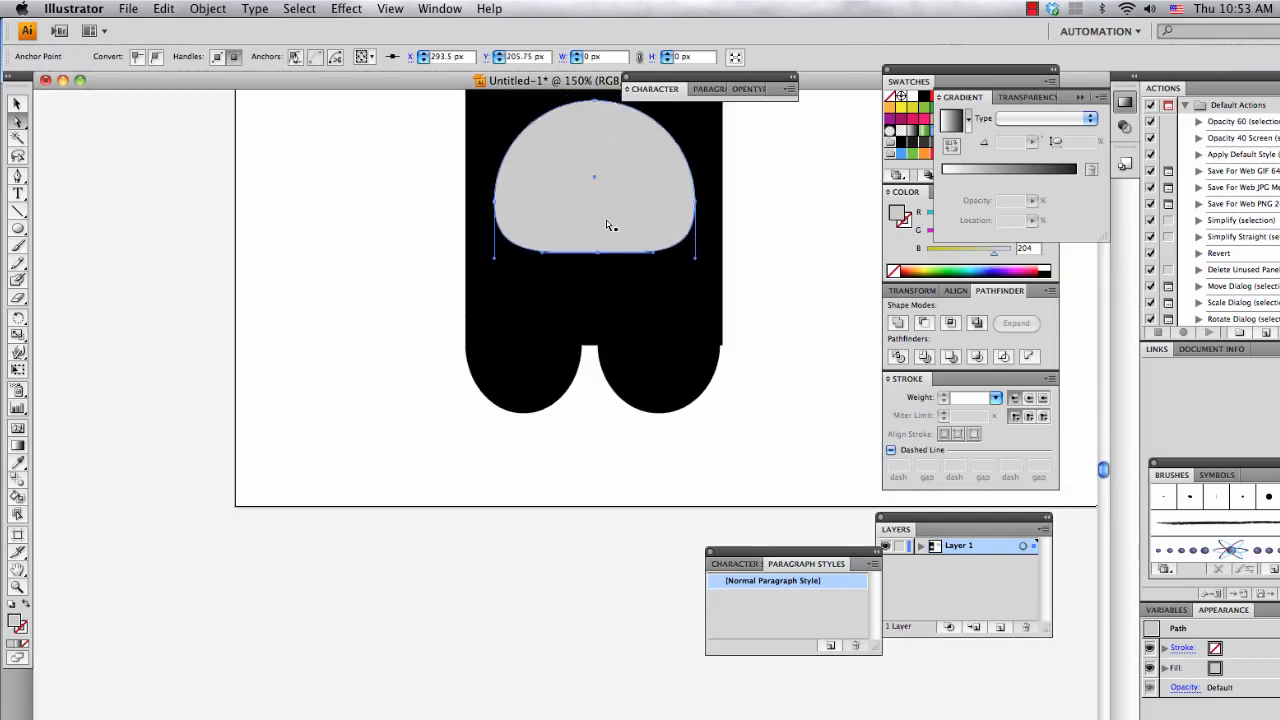
{"action": "scroll", "coordinate": [610, 223], "scroll_direction": "down", "scroll_amount": 1}
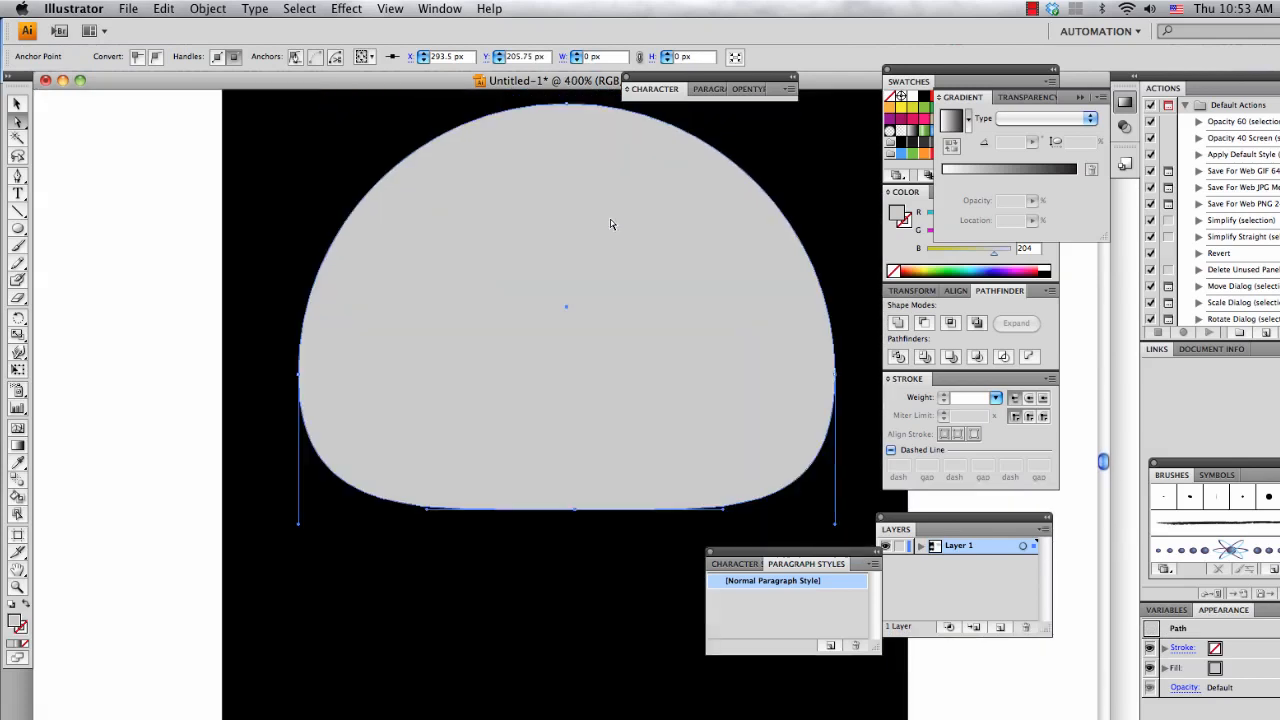
- Delete the reshaped belly and draw a new, narrower belly ellipse about 119.5 x 136.5 px in the middle of the body
{"action": "left_click", "coordinate": [613, 386]}
{"action": "key", "text": "Delete"}
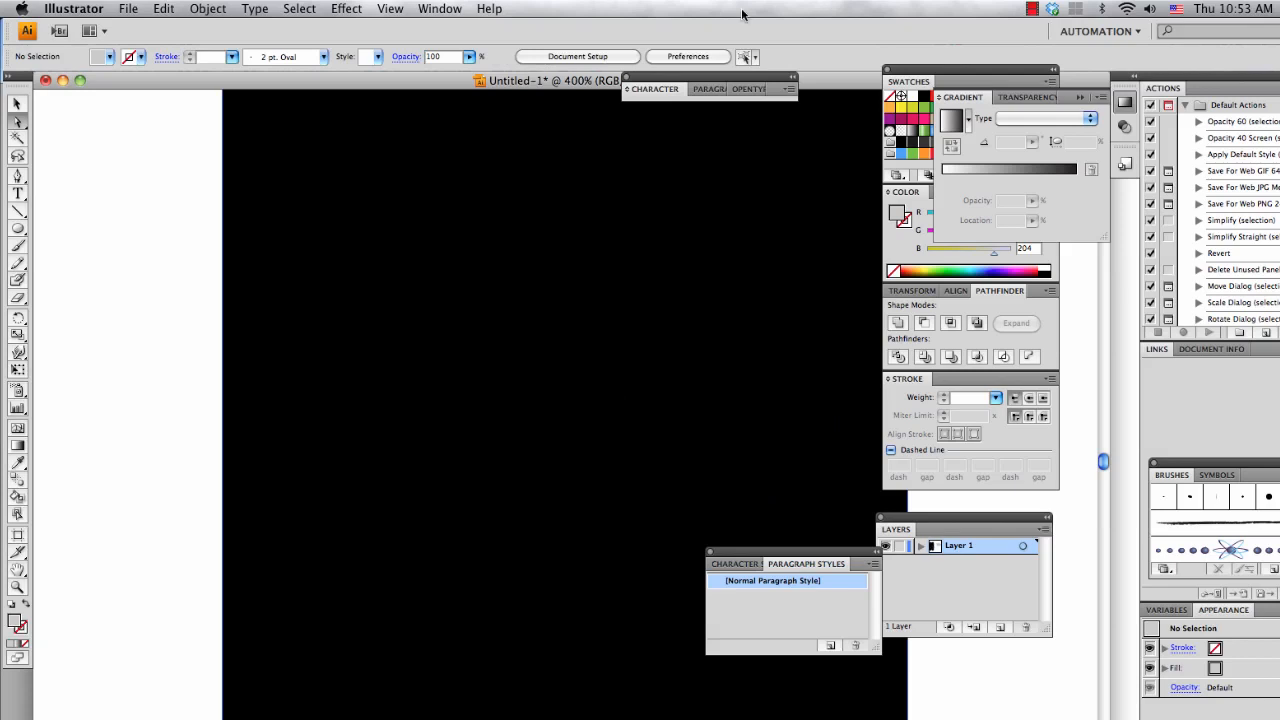
{"action": "left_click", "coordinate": [18, 228]}
{"action": "left_click_drag", "start_coordinate": [366, 242], "coordinate": [760, 690]}
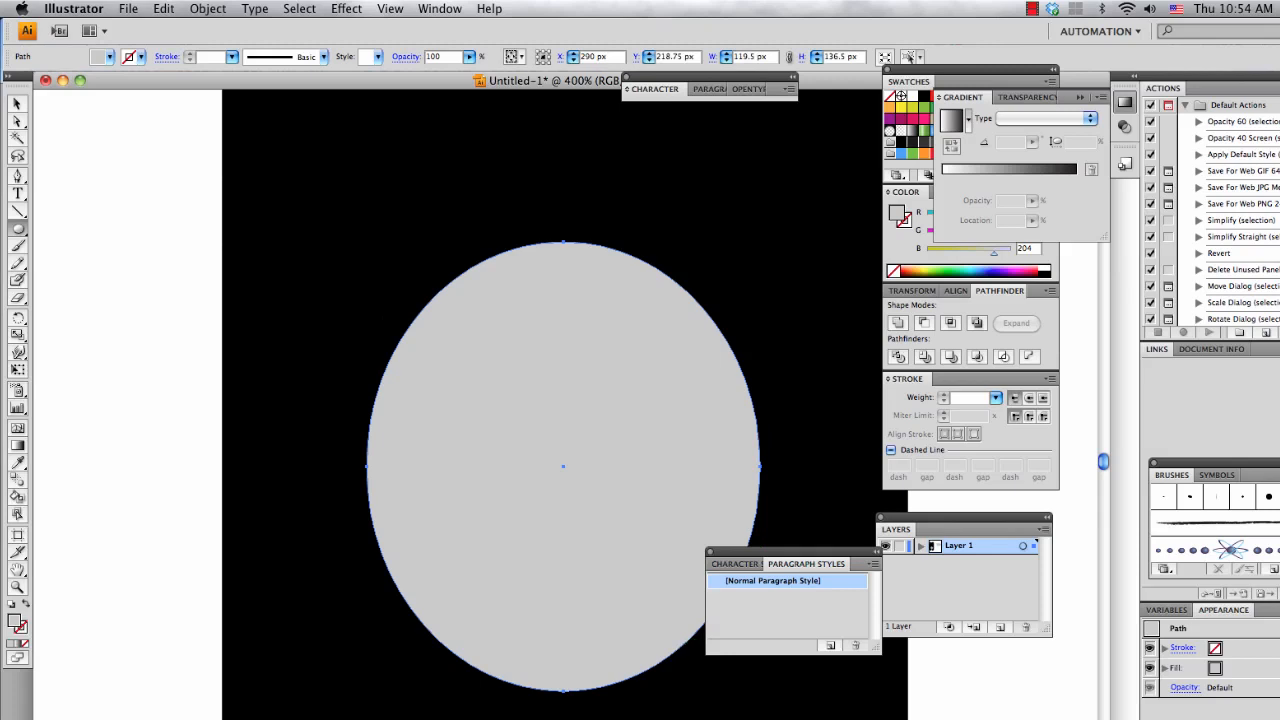
- Move the new belly ellipse's bottom anchor point straight up to about Y 168 px to flatten the lower curve
{"action": "key", "text": "a"}
{"action": "scroll", "coordinate": [563, 712], "scroll_direction": "up", "scroll_amount": 2}
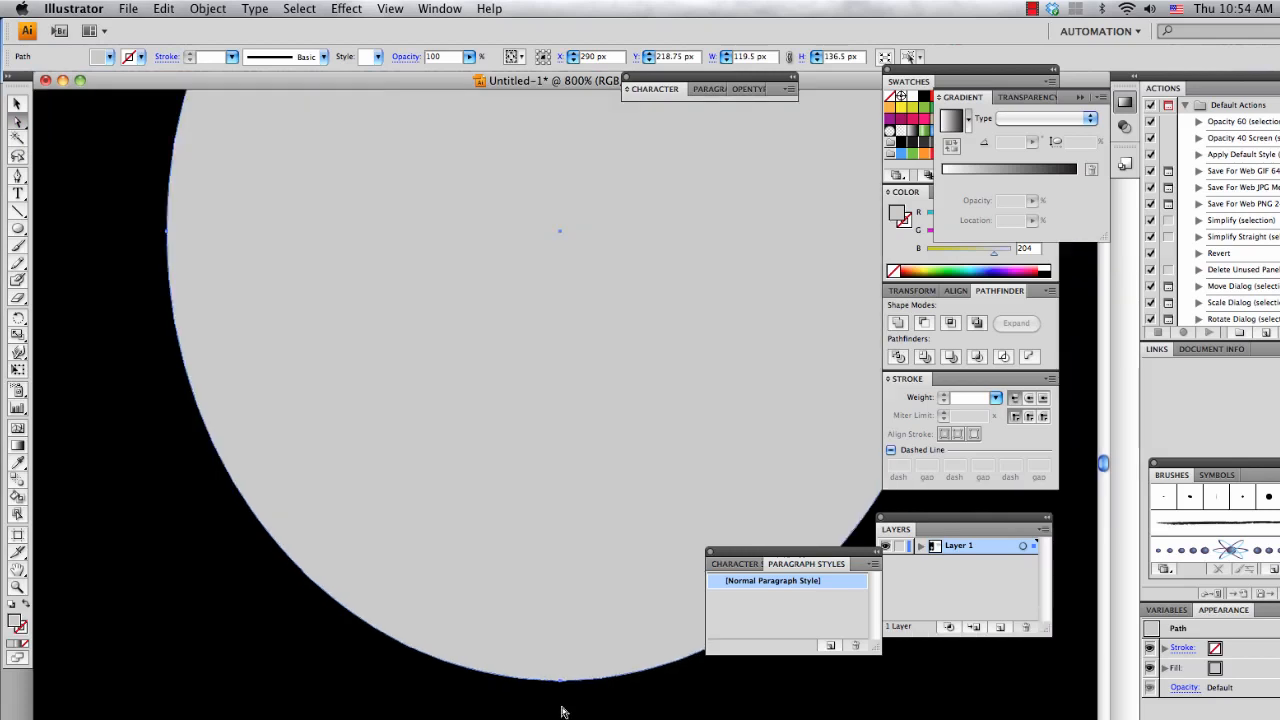
{"action": "scroll", "coordinate": [563, 712], "scroll_direction": "up", "scroll_amount": 2}
{"action": "scroll", "coordinate": [568, 668], "scroll_direction": "up", "scroll_amount": 1}
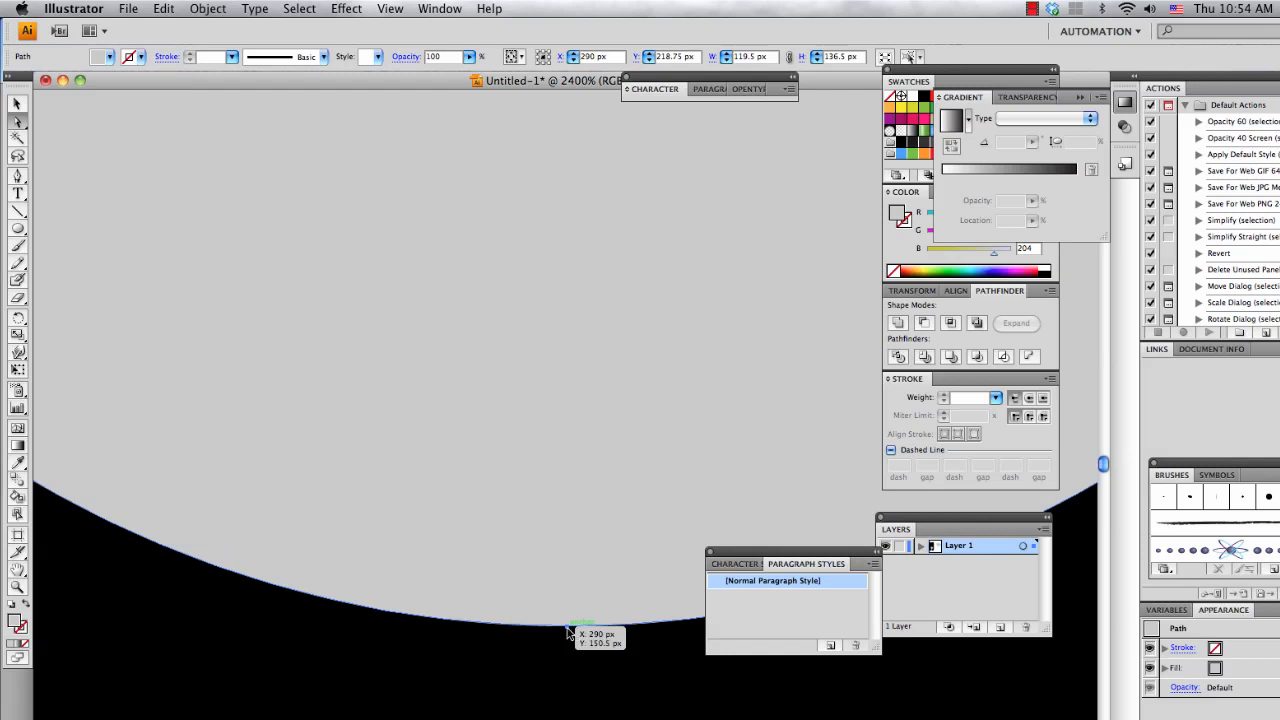
{"action": "left_click", "coordinate": [568, 632]}
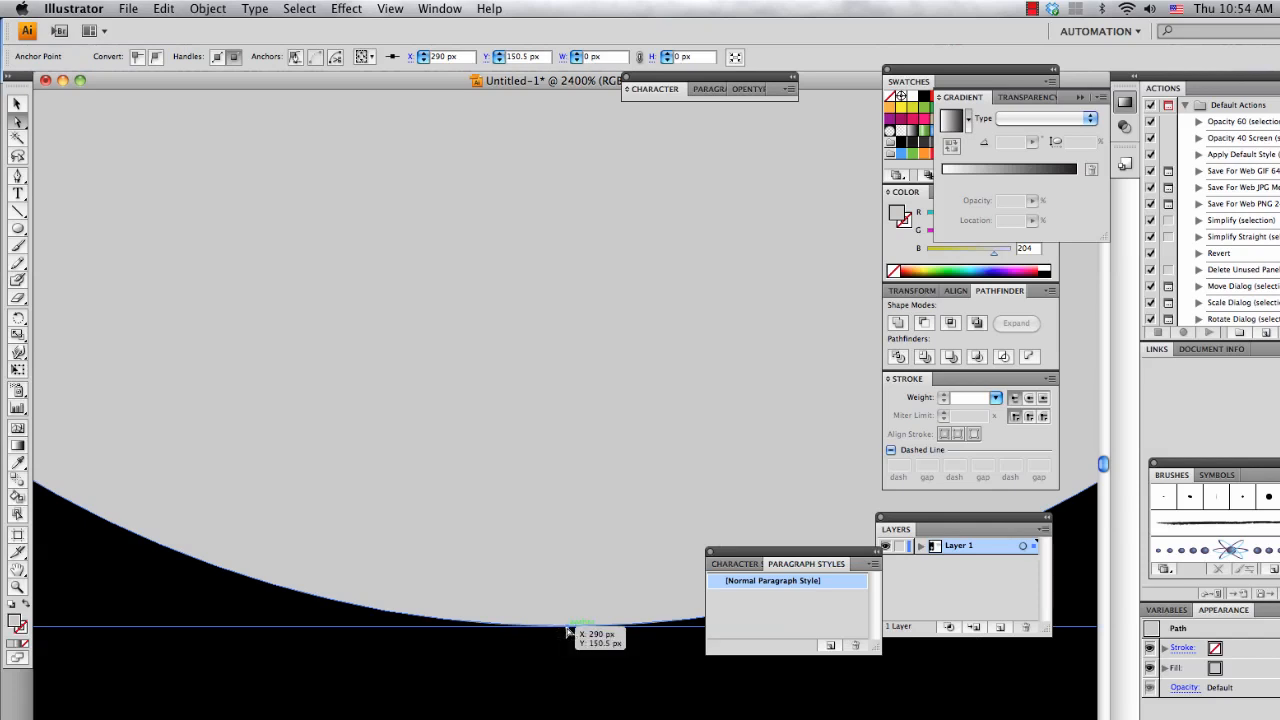
{"action": "left_click_drag", "start_coordinate": [567, 630], "coordinate": [567, 281]}
{"action": "key", "text": "super+minus"}
{"action": "key", "text": "super+minus"}
{"action": "key", "text": "super+minus"}
{"action": "key", "text": "super+minus"}
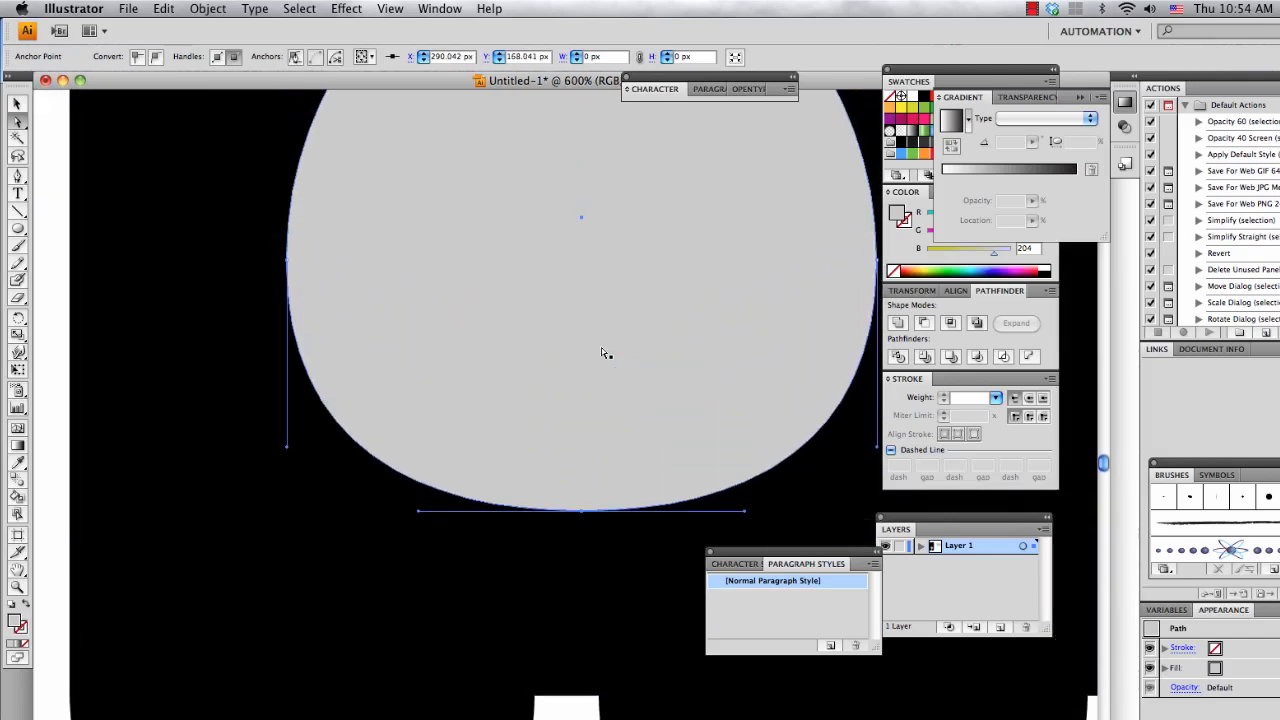
- Examine the flattened belly shape against the body and undo the bottom anchor move
{"action": "scroll", "coordinate": [601, 347], "scroll_direction": "up", "scroll_amount": 5}
{"action": "scroll", "coordinate": [601, 347], "scroll_direction": "down", "scroll_amount": 1}
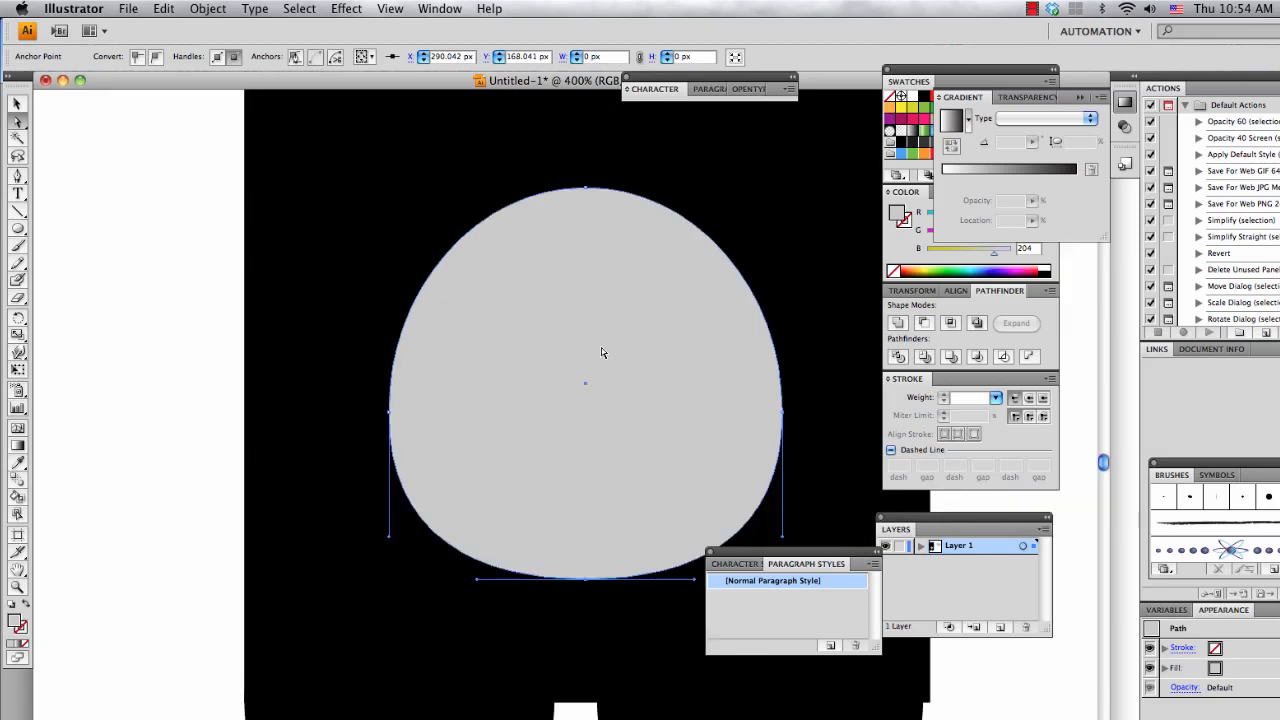
{"action": "scroll", "coordinate": [601, 347], "scroll_direction": "down", "scroll_amount": 1}
{"action": "scroll", "coordinate": [608, 357], "scroll_direction": "up", "scroll_amount": 2}
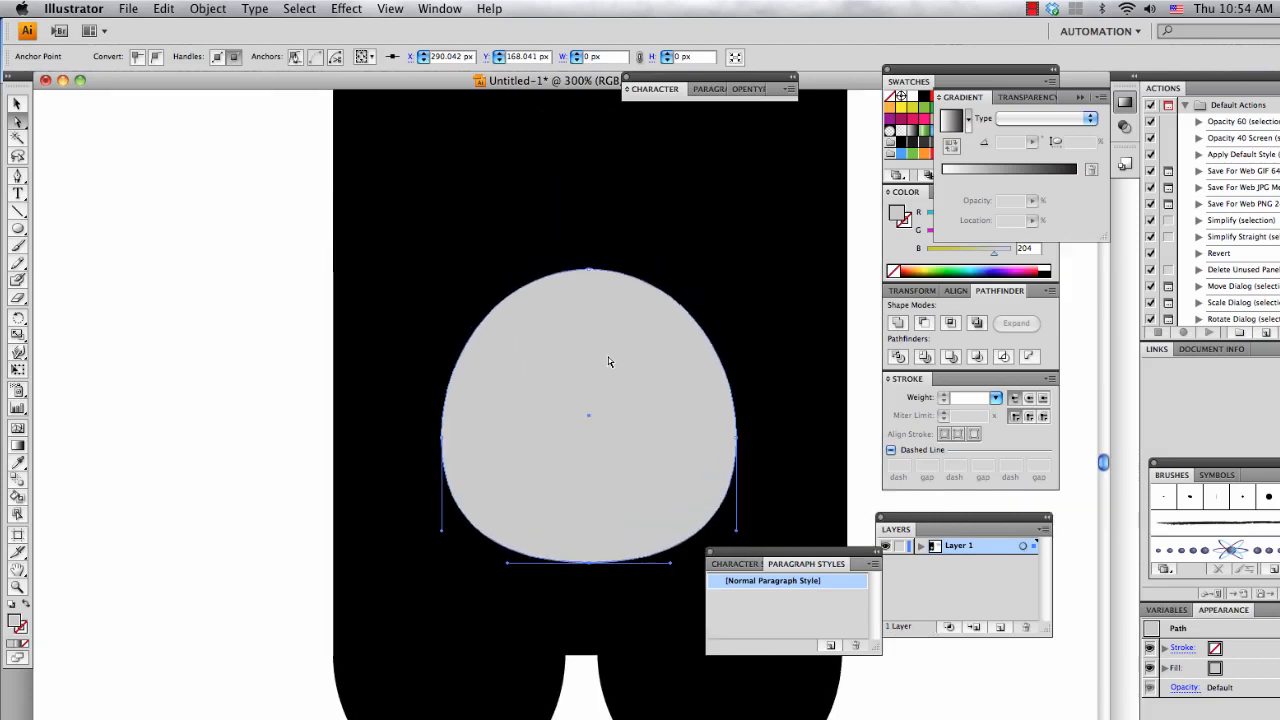
{"action": "scroll", "coordinate": [608, 361], "scroll_direction": "up", "scroll_amount": 1}
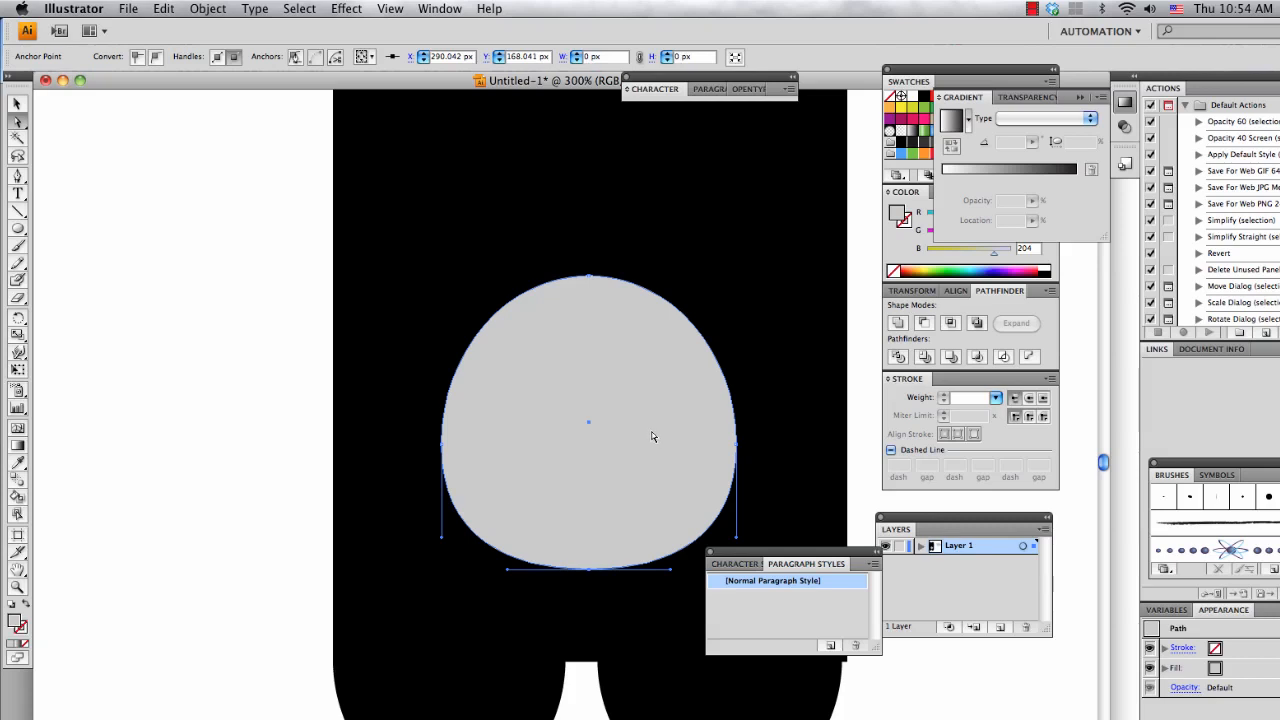
{"action": "key", "text": "super+z"}
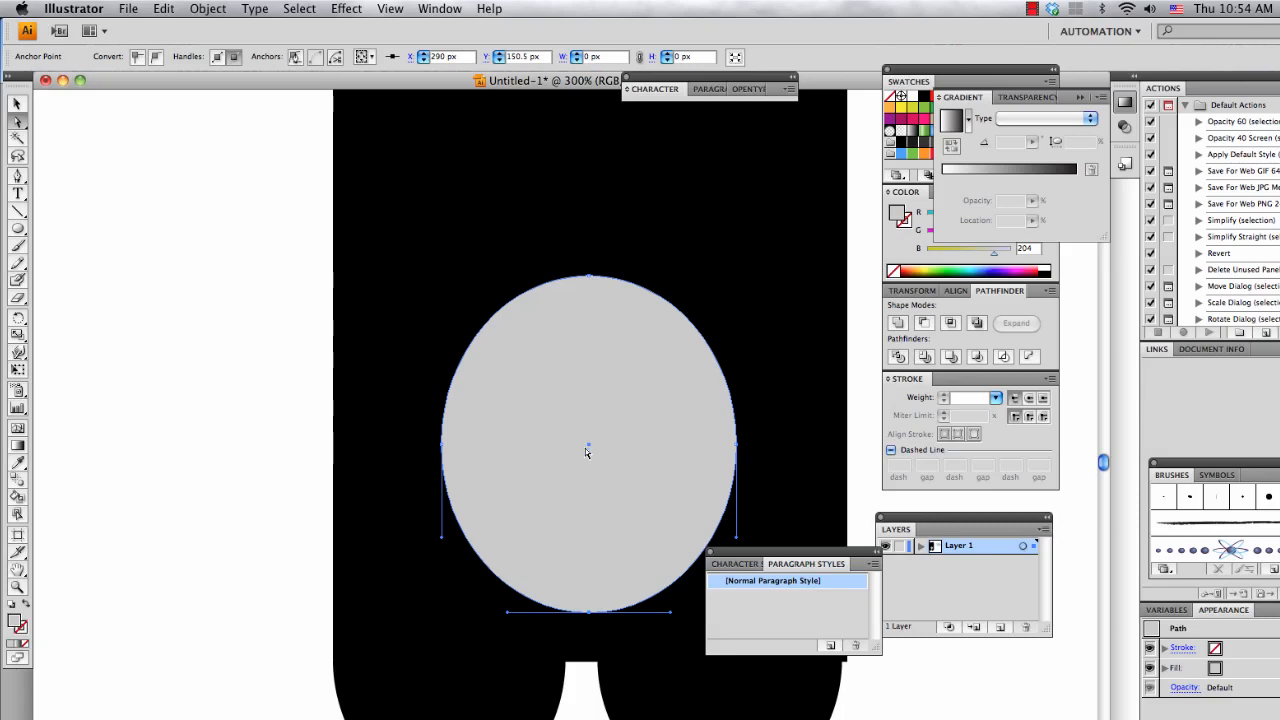
- Check the panda reference picture in Firefox, return to Illustrator and move the belly ellipse higher, centred at about X 280.5, Y 253.75 px
{"action": "key", "text": "super+Tab"}
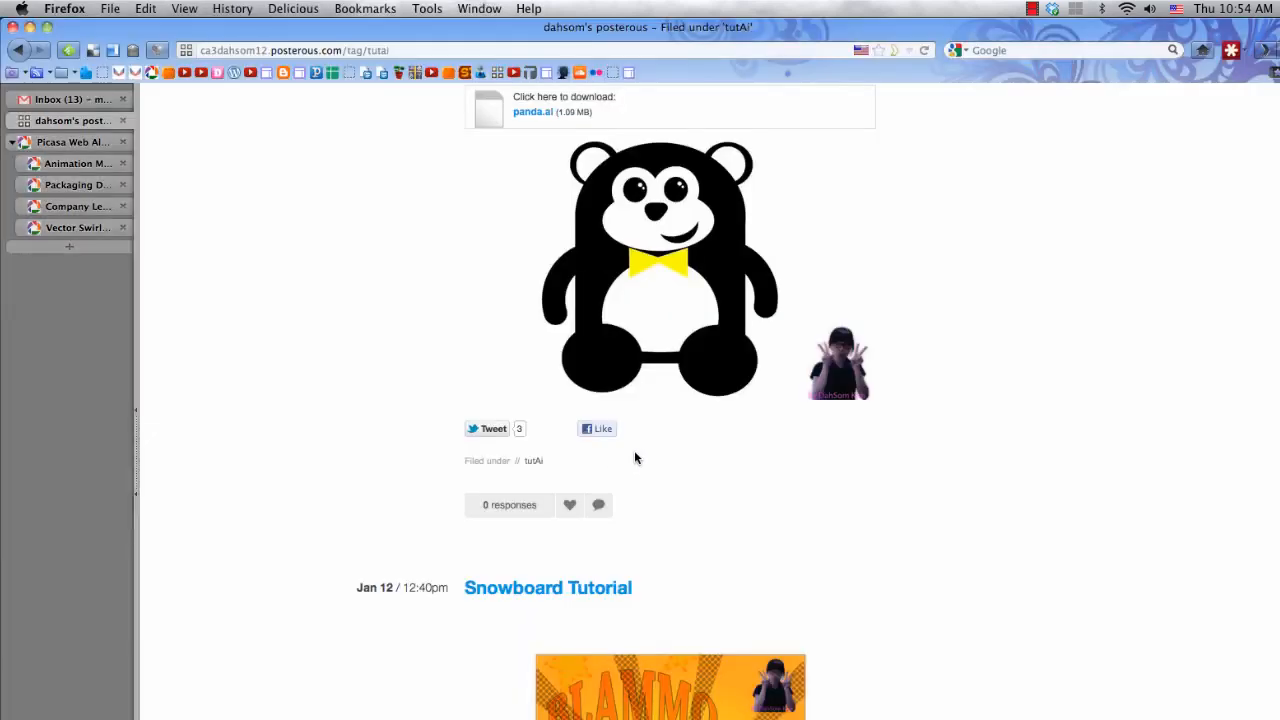
{"action": "key", "text": "super+Tab"}
{"action": "key", "text": "shift+Down"}
{"action": "key", "text": "shift+Down"}
{"action": "key", "text": "shift+Down"}
{"action": "key", "text": "shift+Down"}
{"action": "key", "text": "shift+Down"}
{"action": "key", "text": "shift+Down"}
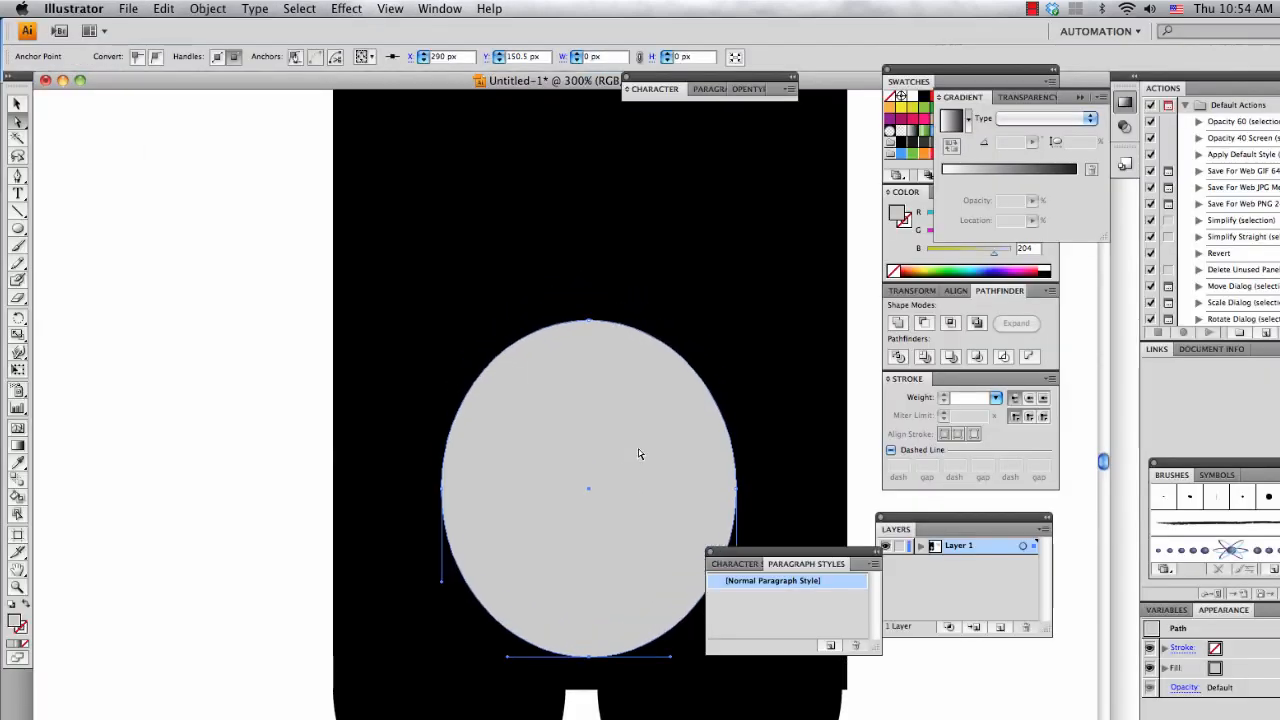
{"action": "key", "text": "shift+Down"}
{"action": "key", "text": "shift+Down"}
{"action": "key", "text": "shift+Down"}
{"action": "key", "text": "shift+Down"}
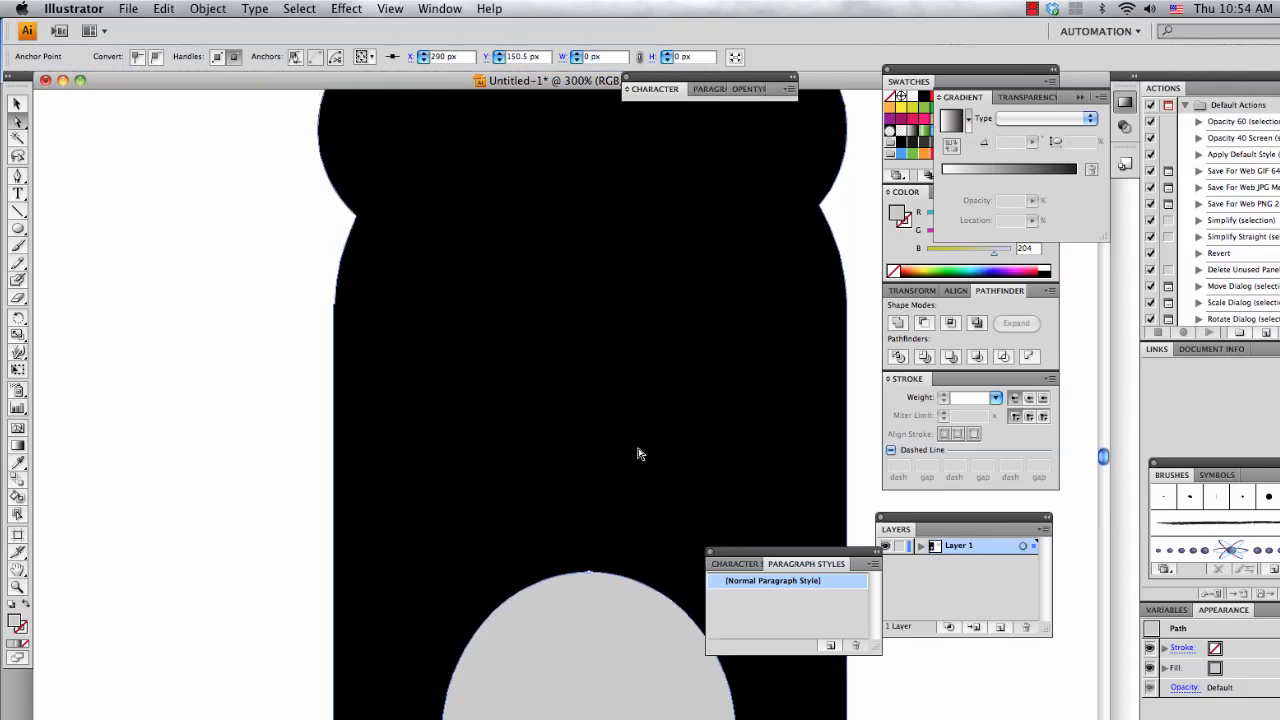
{"action": "key", "text": "super+minus"}
{"action": "key", "text": "super+minus"}
{"action": "key", "text": "v"}
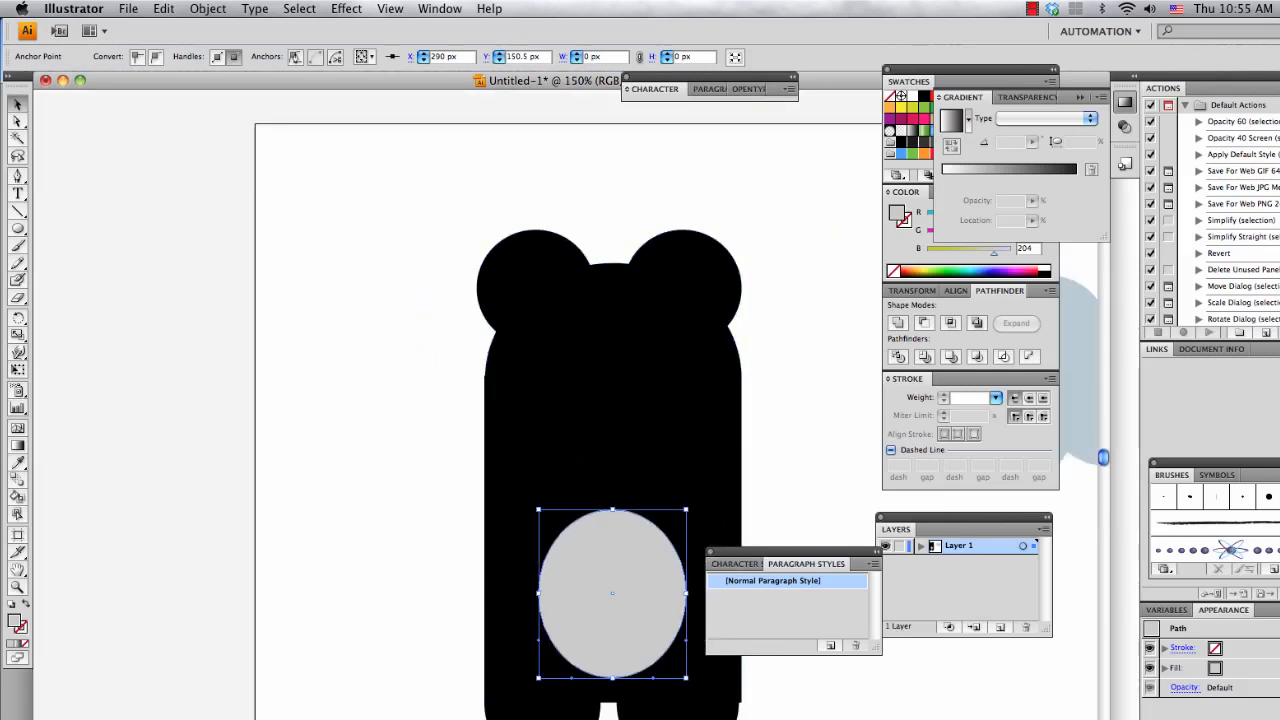
{"action": "left_click_drag", "start_coordinate": [634, 594], "coordinate": [623, 551]}
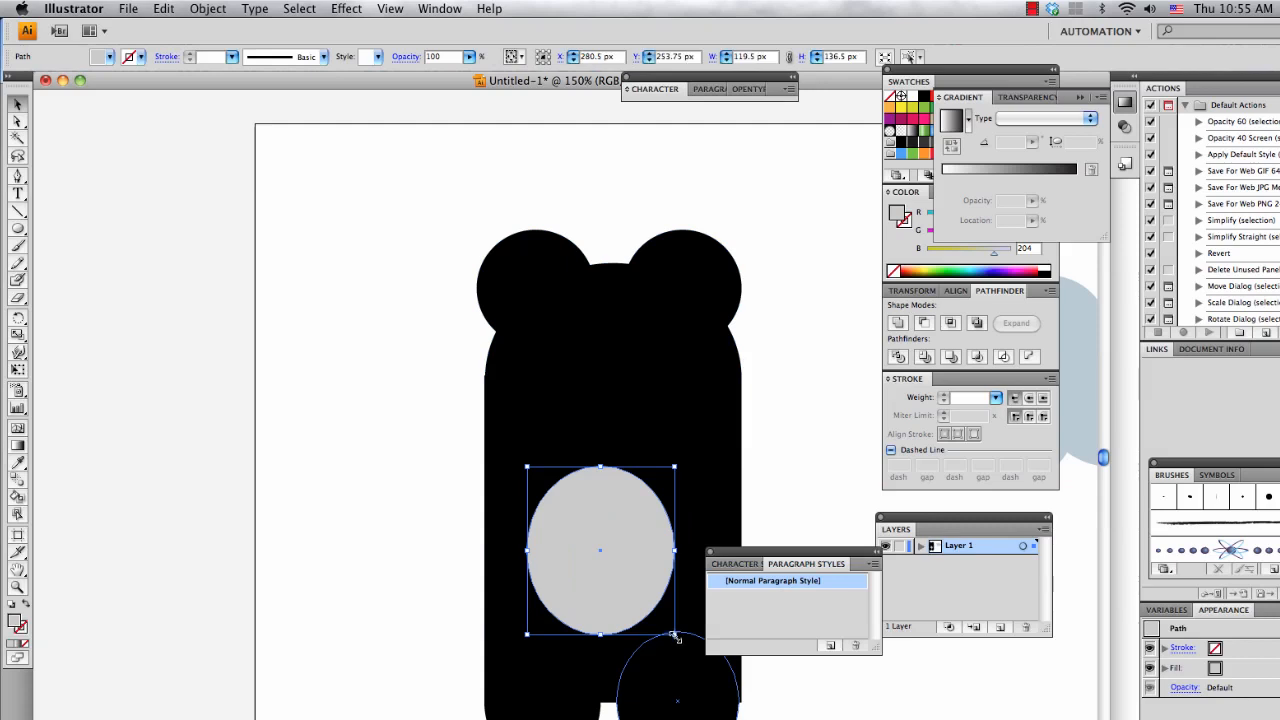
- Enlarge the belly ellipse to about 149 x 162 px and check how the body and foot shapes overlap it
{"action": "left_click_drag", "start_coordinate": [674, 634], "coordinate": [711, 665]}
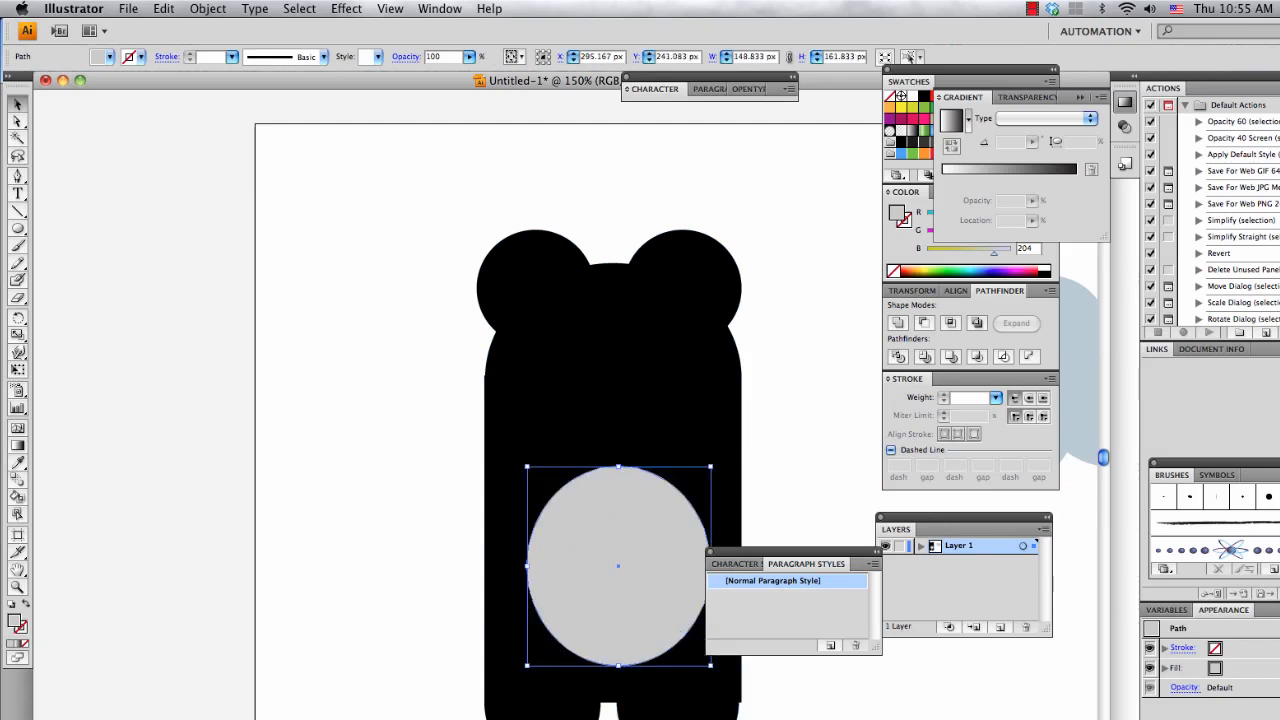
{"action": "left_click", "coordinate": [578, 440]}
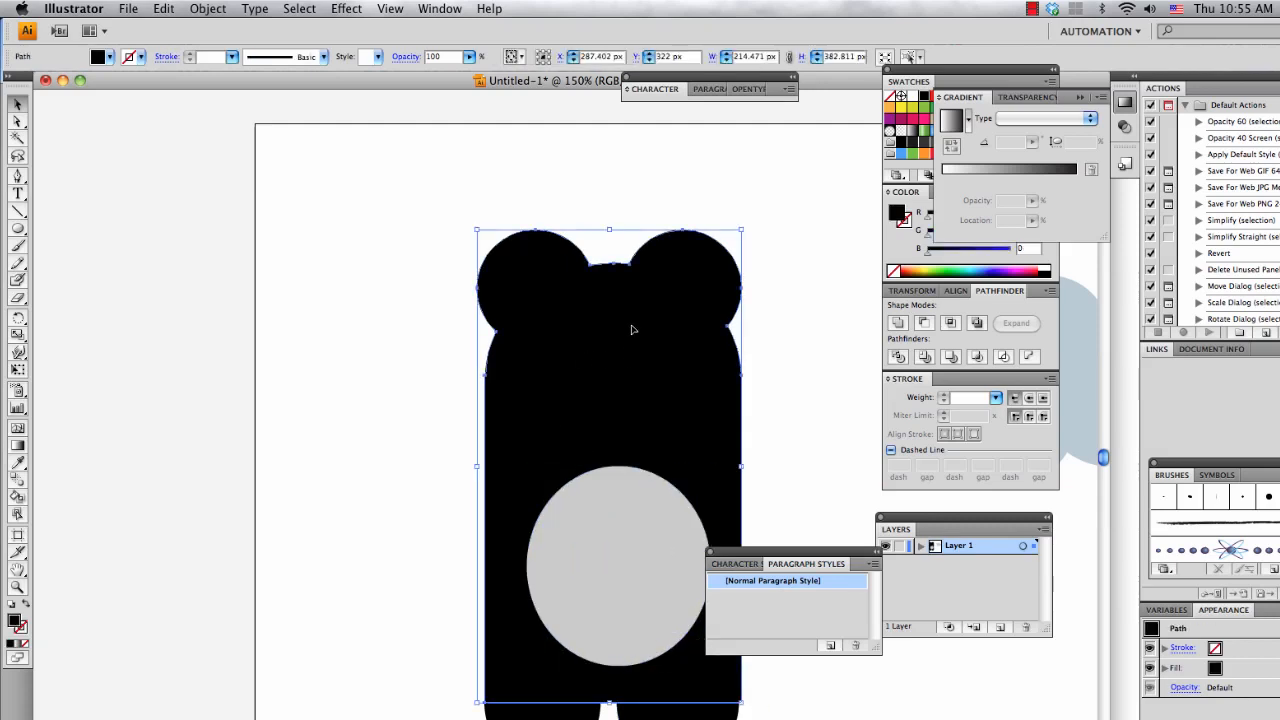
{"action": "left_click", "coordinate": [637, 540]}
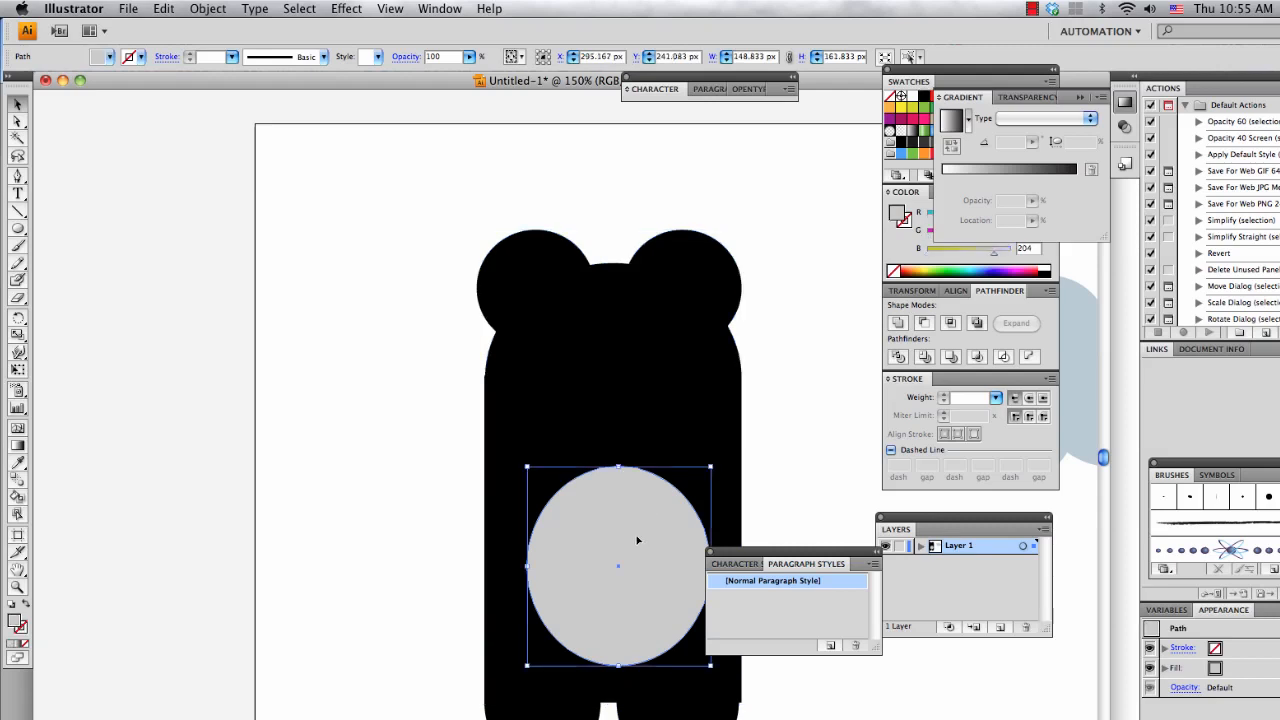
{"action": "left_click", "coordinate": [552, 329]}
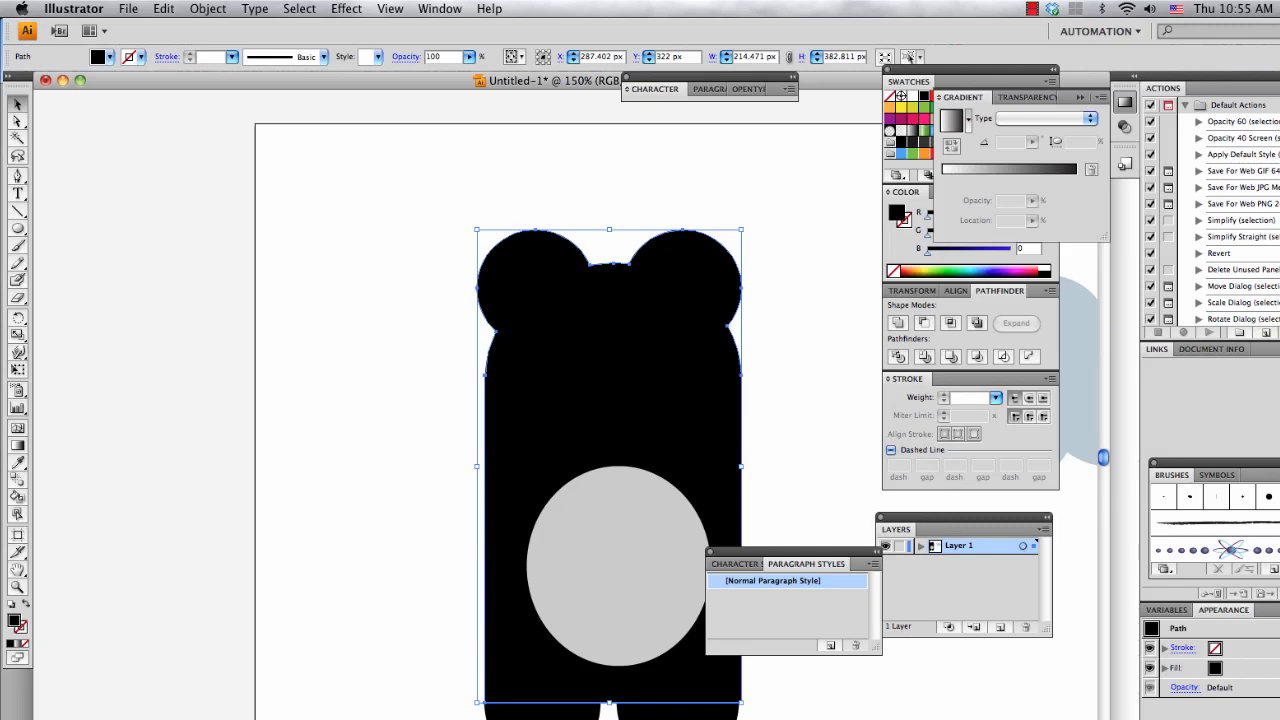
{"action": "left_click", "coordinate": [562, 690]}
{"action": "left_click", "coordinate": [647, 688], "text": "shift"}
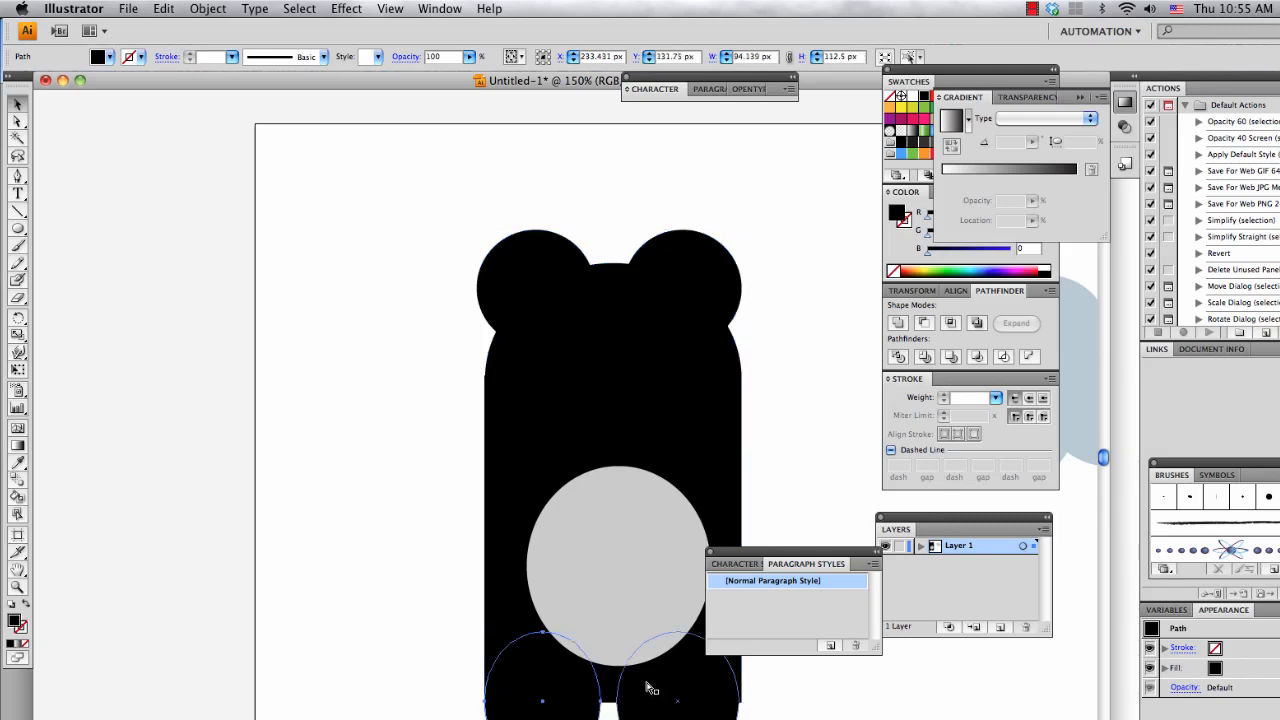
- Check the panda reference and enlarge the belly ellipse to about 172 x 190 px, centred at about X 295.5, Y 243 px
{"action": "key", "text": "super+Tab"}
{"action": "key", "text": "super+Tab"}
{"action": "left_click_drag", "start_coordinate": [614, 558], "coordinate": [603, 540]}
{"action": "left_click_drag", "start_coordinate": [700, 654], "coordinate": [723, 672]}
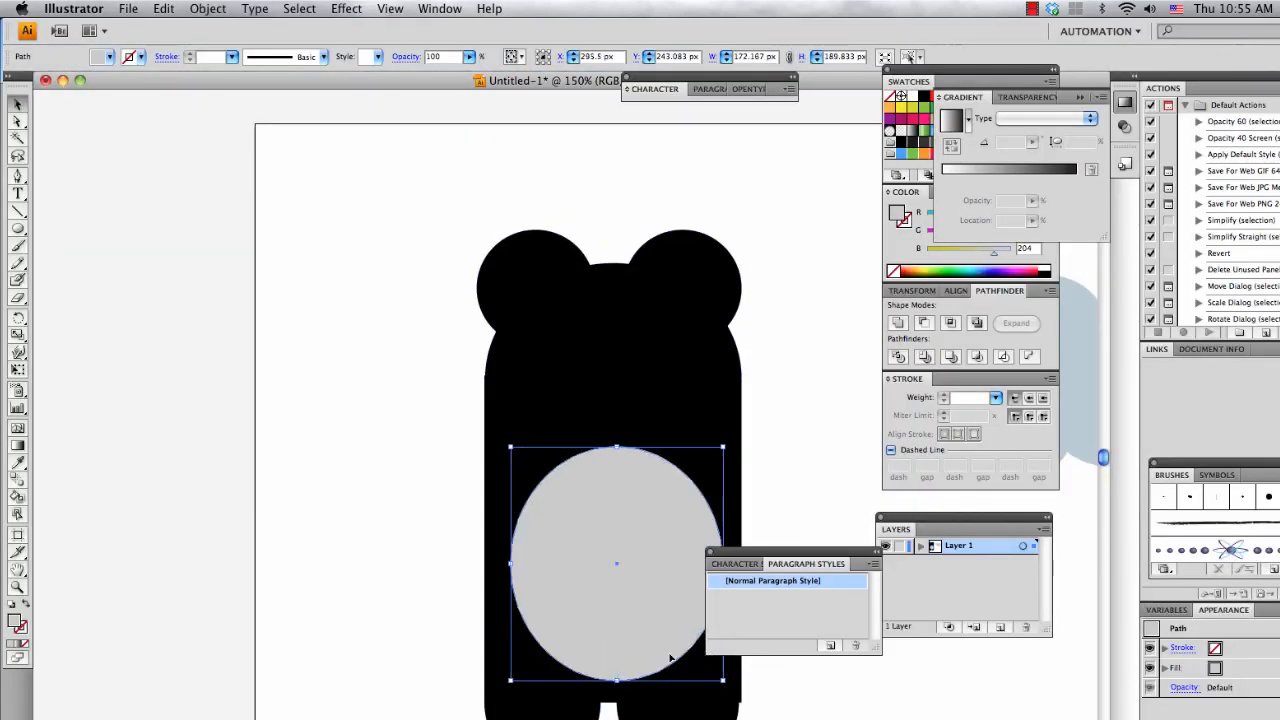
- Move the Paragraph Styles panel away from the artwork and shift the belly ellipse to about X 284, Y 250 px
{"action": "left_click", "coordinate": [792, 675]}
{"action": "left_click_drag", "start_coordinate": [789, 552], "coordinate": [867, 581]}
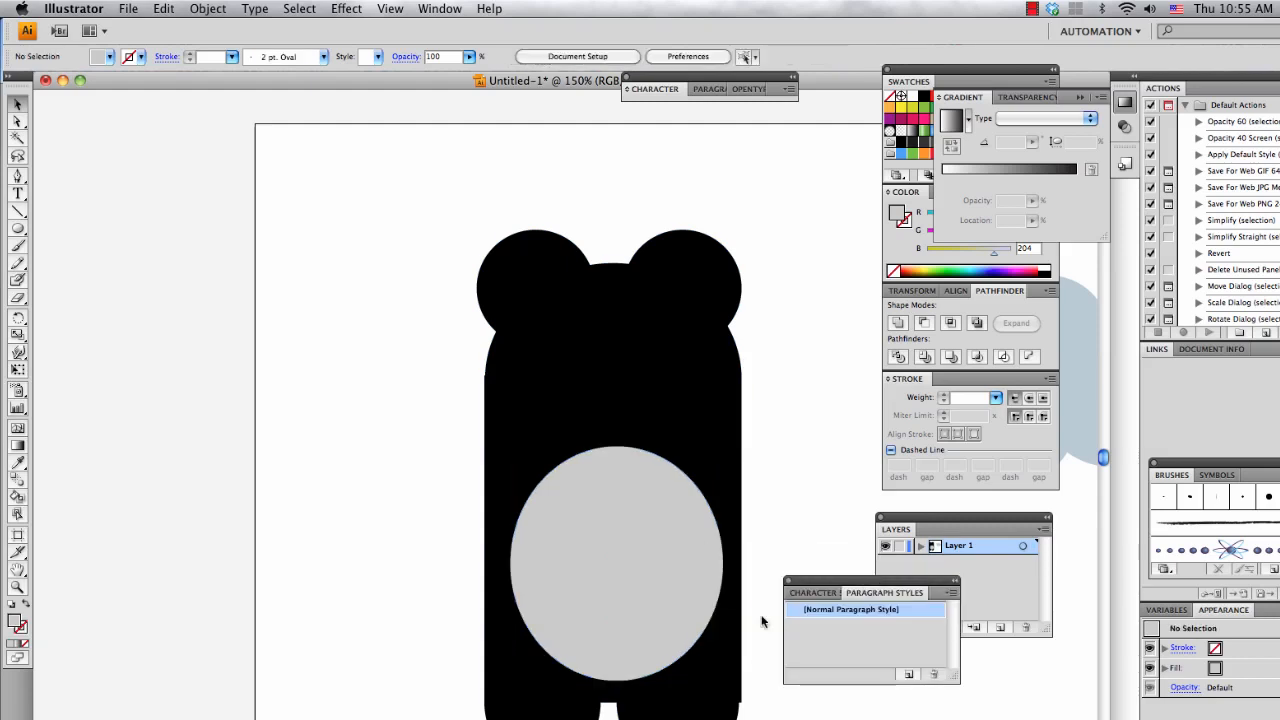
{"action": "scroll", "coordinate": [740, 609], "scroll_direction": "down", "scroll_amount": 3}
{"action": "scroll", "coordinate": [730, 606], "scroll_direction": "down", "scroll_amount": 4}
{"action": "left_click_drag", "start_coordinate": [628, 425], "coordinate": [617, 420]}
{"action": "left_click", "coordinate": [714, 563], "text": "shift"}
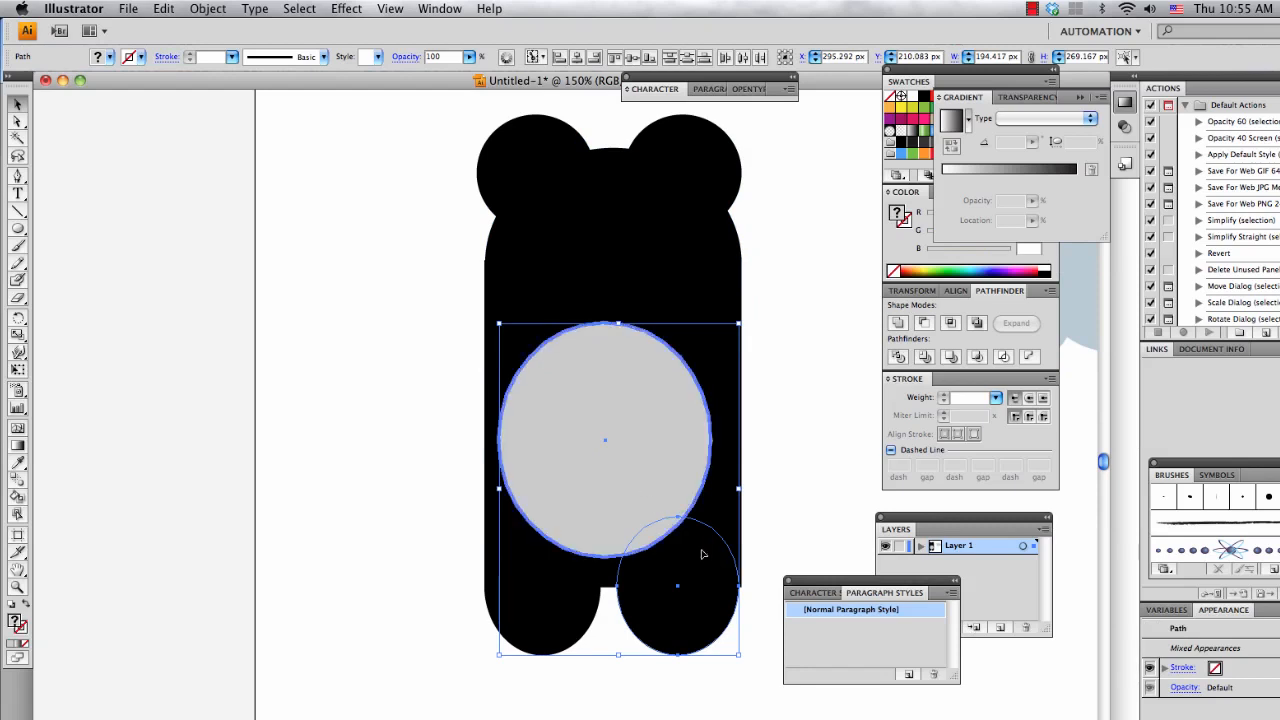
{"action": "left_click", "coordinate": [806, 505]}
- Enlarge the belly ellipse slightly and shift it a little to the right so it sits centred in the body
{"action": "left_click", "coordinate": [620, 466]}
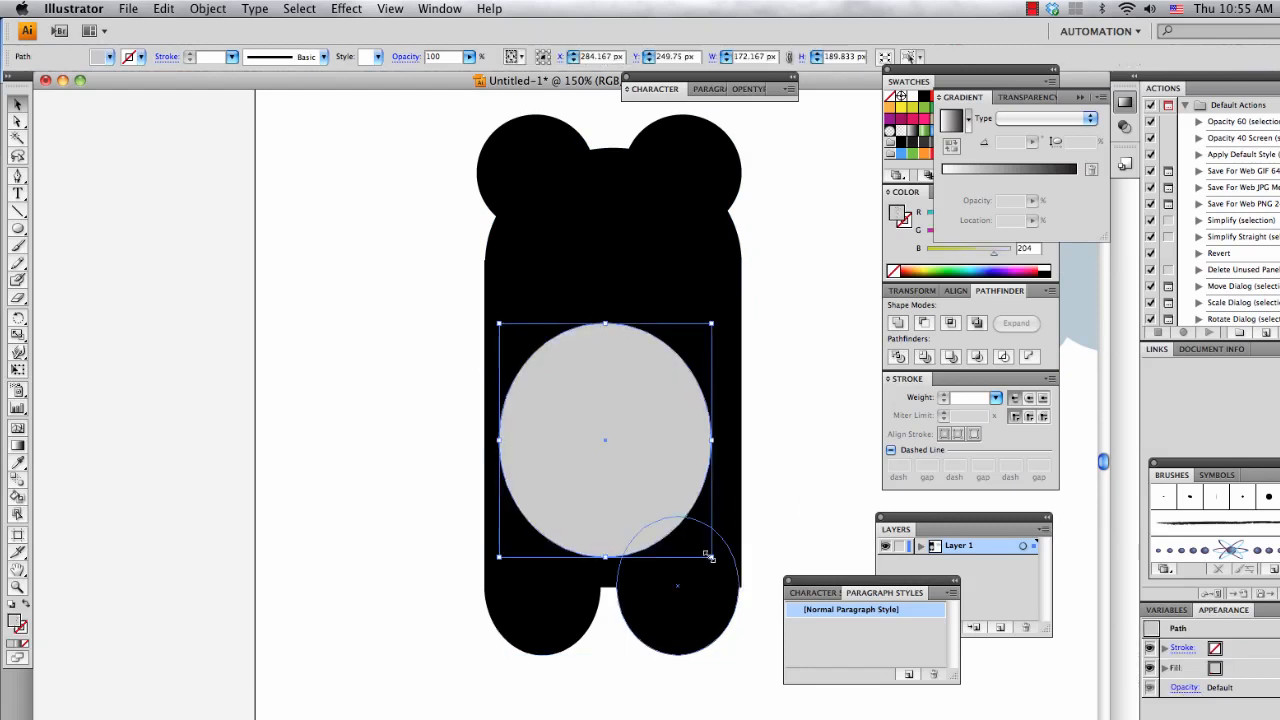
{"action": "left_click_drag", "start_coordinate": [712, 557], "coordinate": [719, 565]}
{"action": "left_click", "coordinate": [776, 533]}
{"action": "left_click_drag", "start_coordinate": [630, 481], "coordinate": [638, 481]}
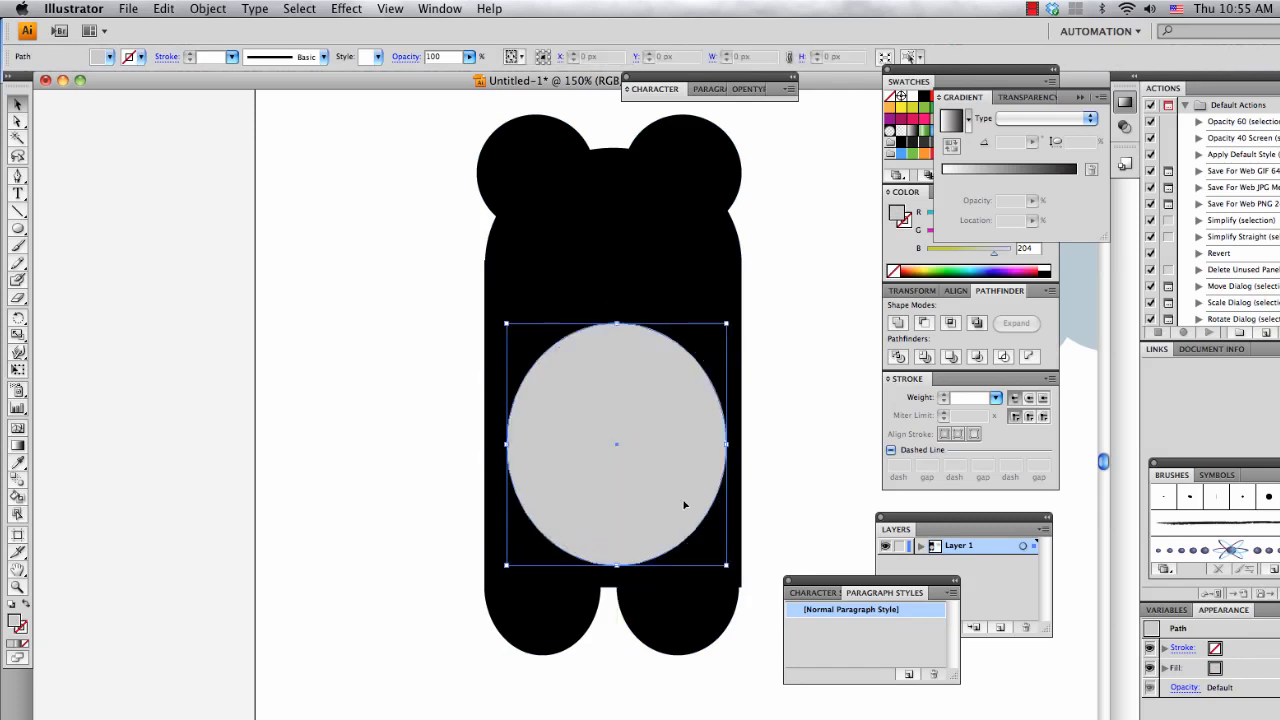
{"action": "left_click", "coordinate": [809, 515]}
- Bring the right foot ellipse to the front so it overlaps the grey belly
{"action": "left_click", "coordinate": [658, 608]}
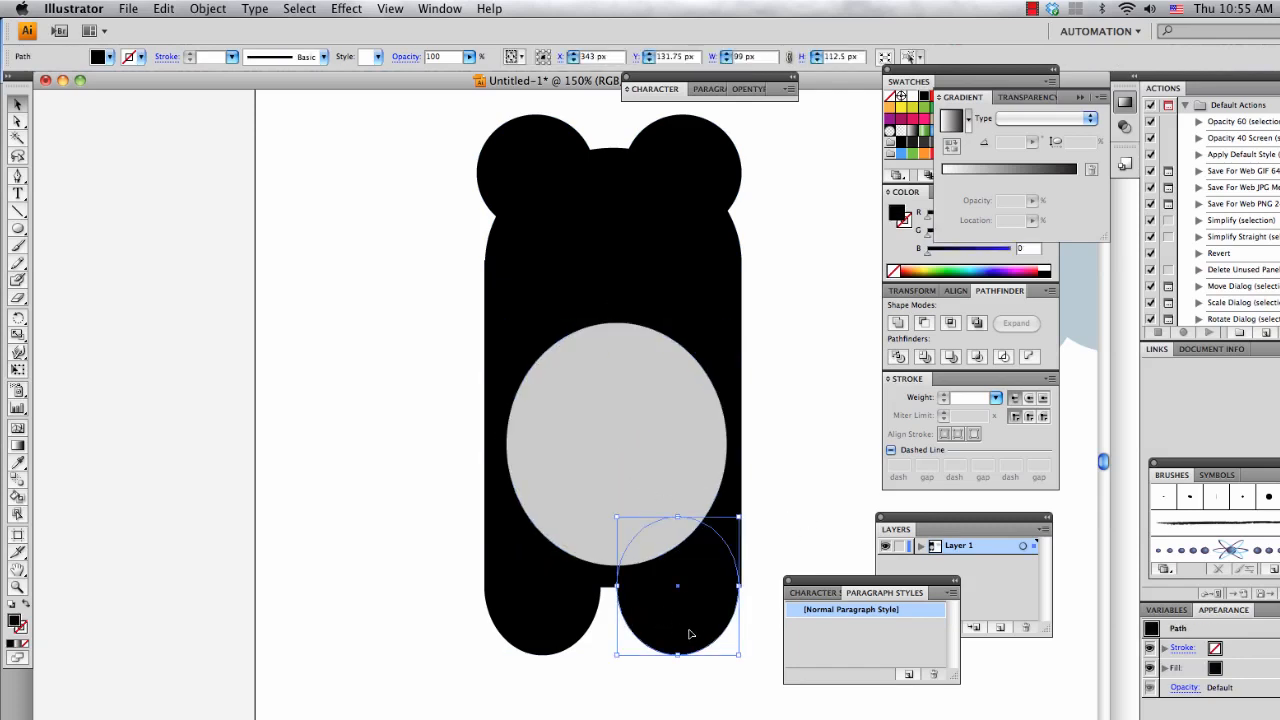
{"action": "left_click", "coordinate": [206, 9]}
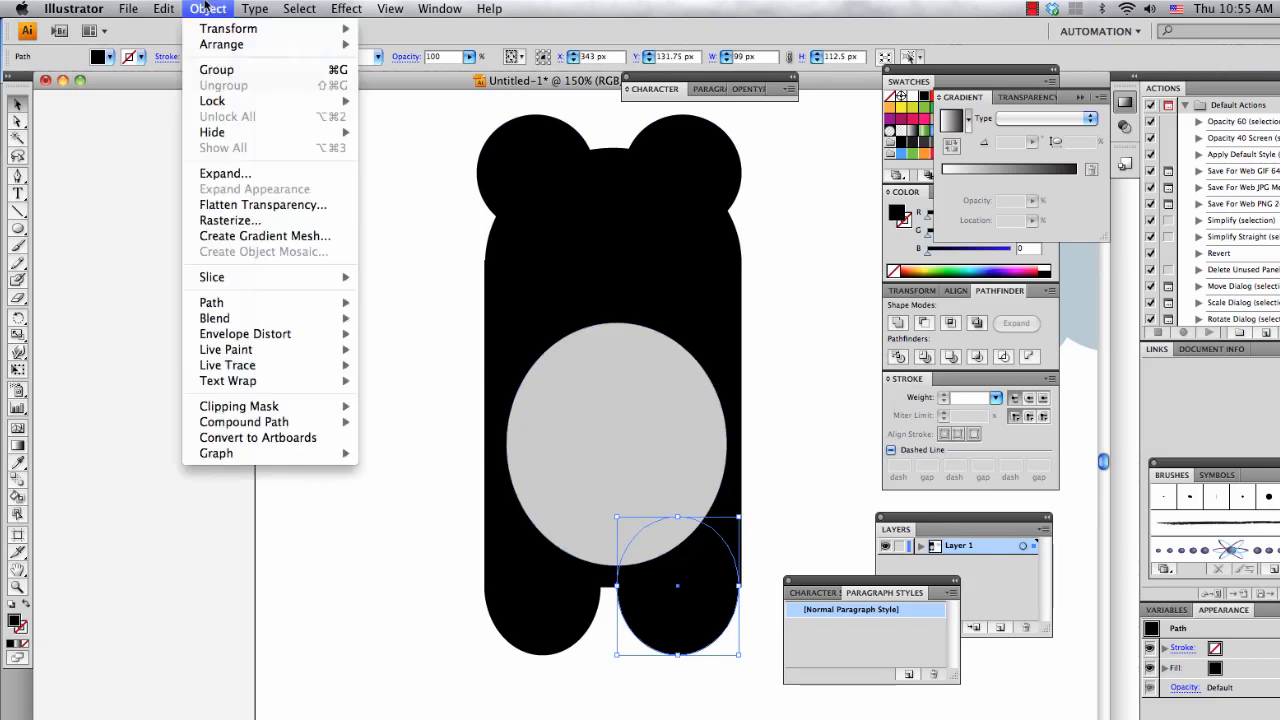
{"action": "left_click", "coordinate": [813, 519]}
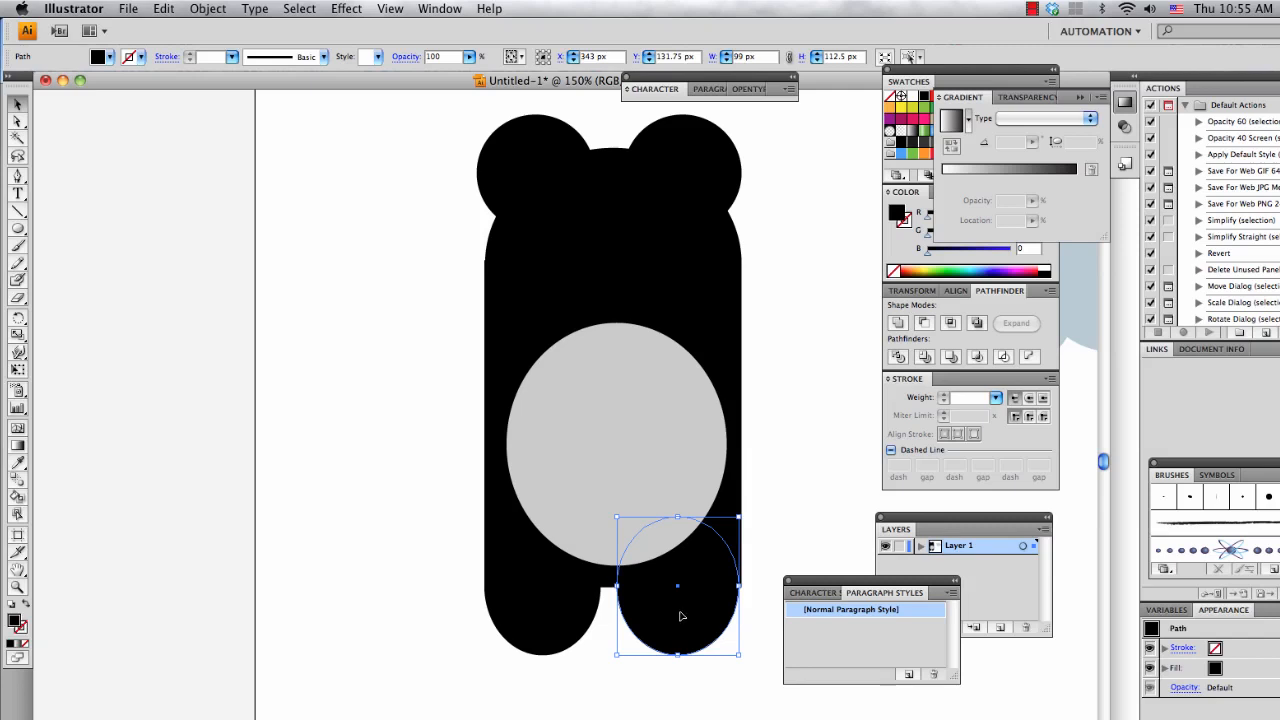
{"action": "scroll", "coordinate": [662, 604], "scroll_direction": "down", "scroll_amount": 3}
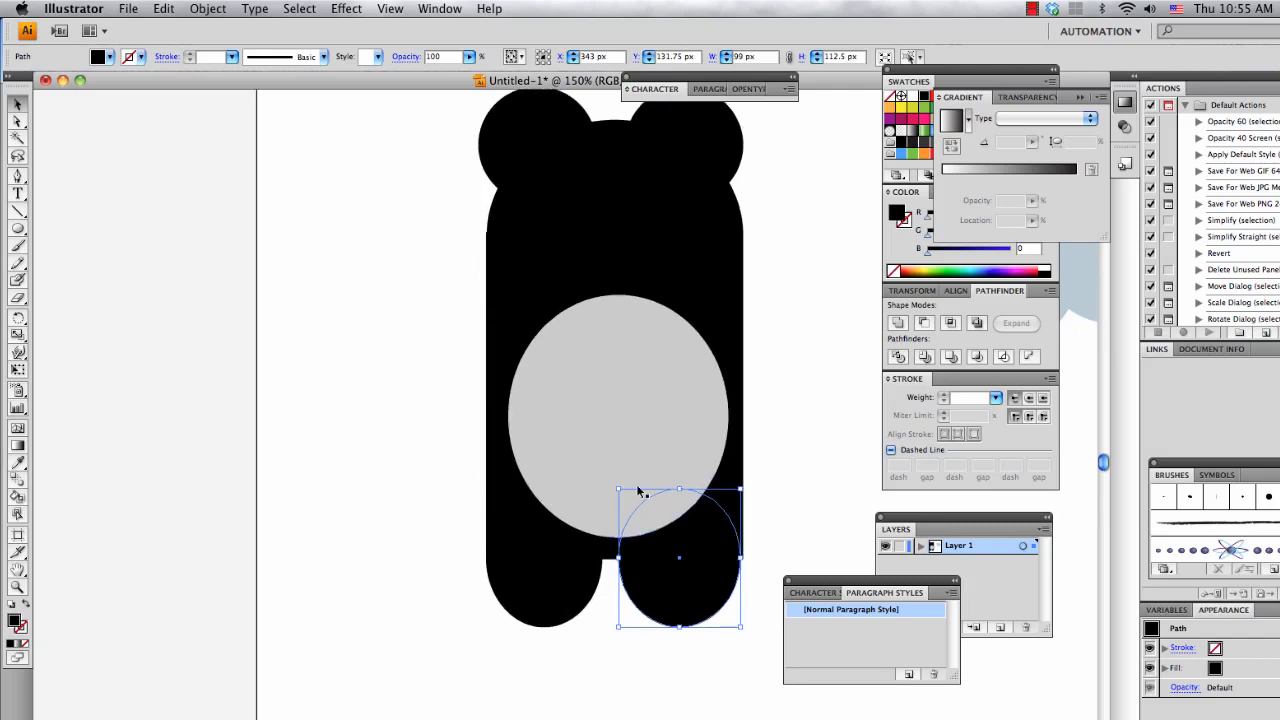
{"action": "left_click", "coordinate": [194, 12]}
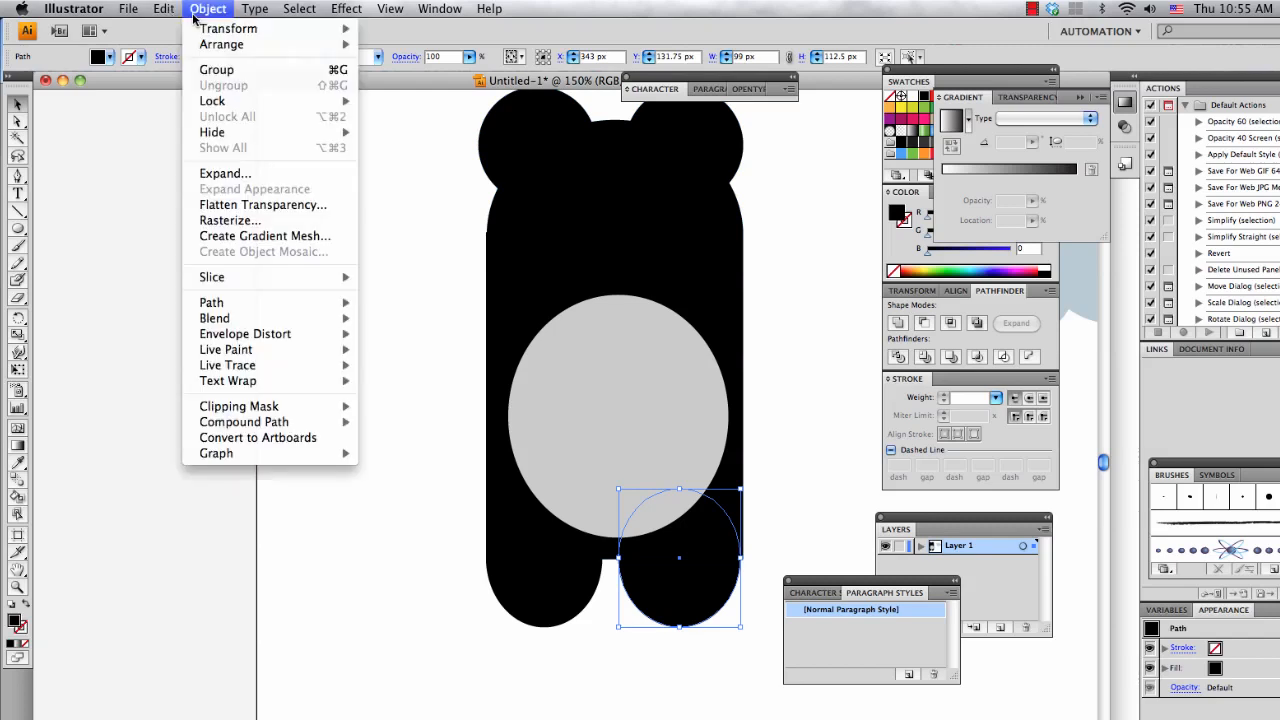
{"action": "mouse_move", "coordinate": [211, 48]}
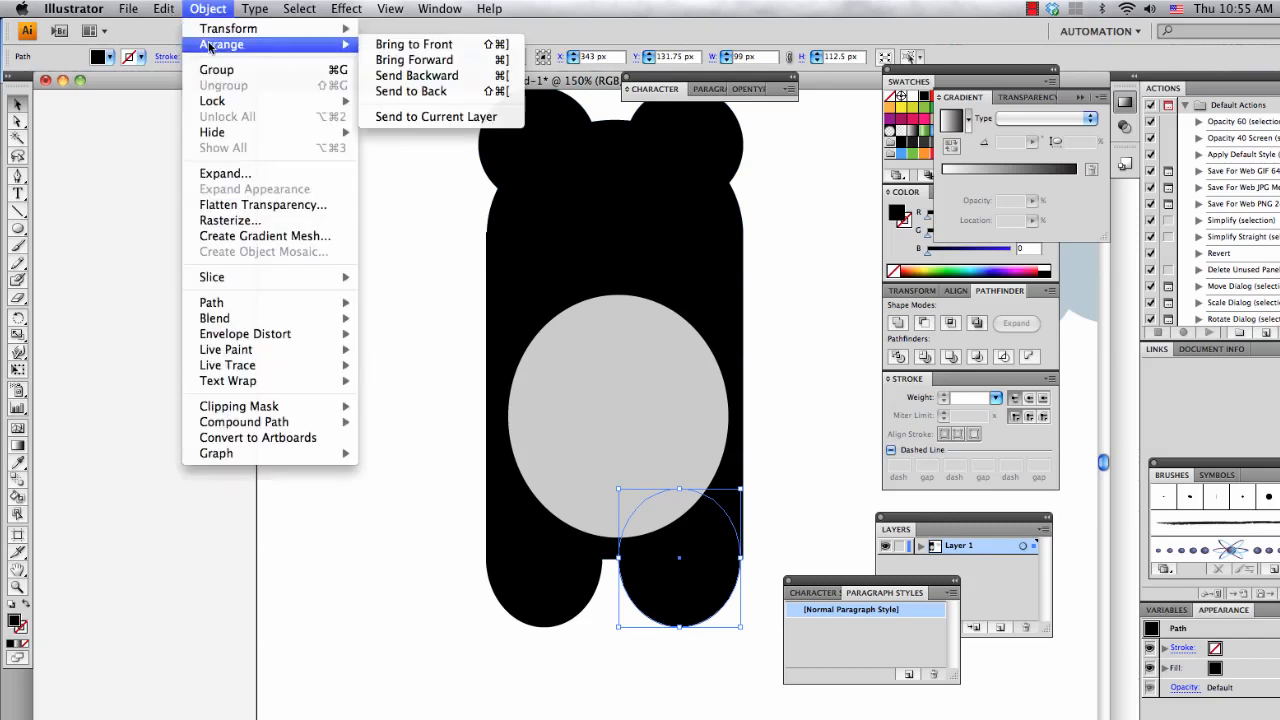
{"action": "left_click", "coordinate": [413, 45]}
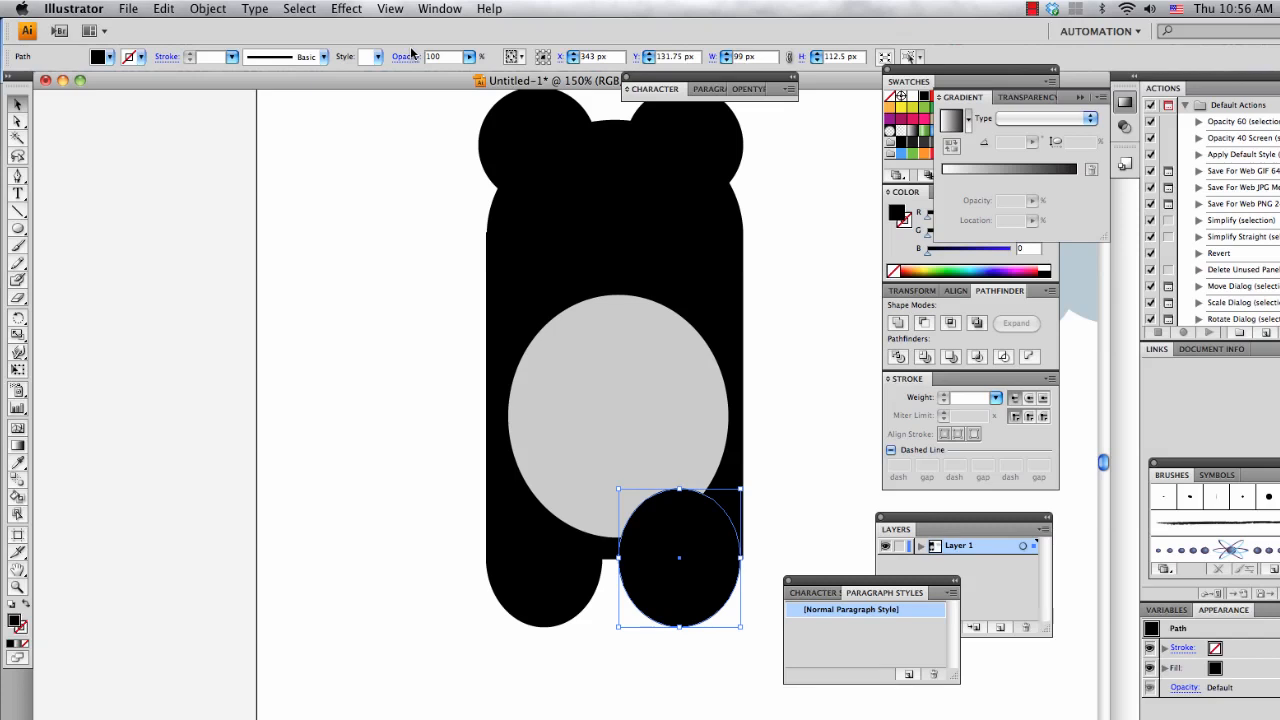
{"action": "left_click", "coordinate": [798, 446]}
- Review the arrange options for the right foot ellipse and move the foot slightly down and outward
{"action": "left_click", "coordinate": [686, 590]}
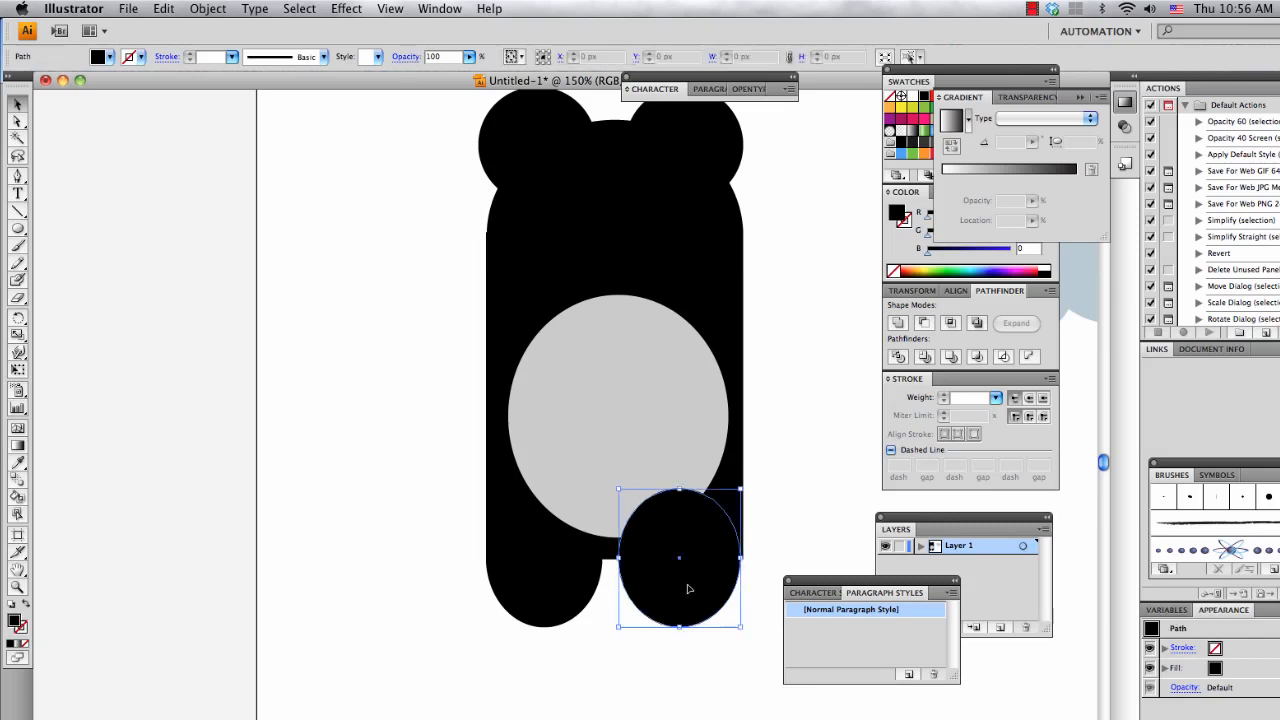
{"action": "left_click", "coordinate": [200, 9]}
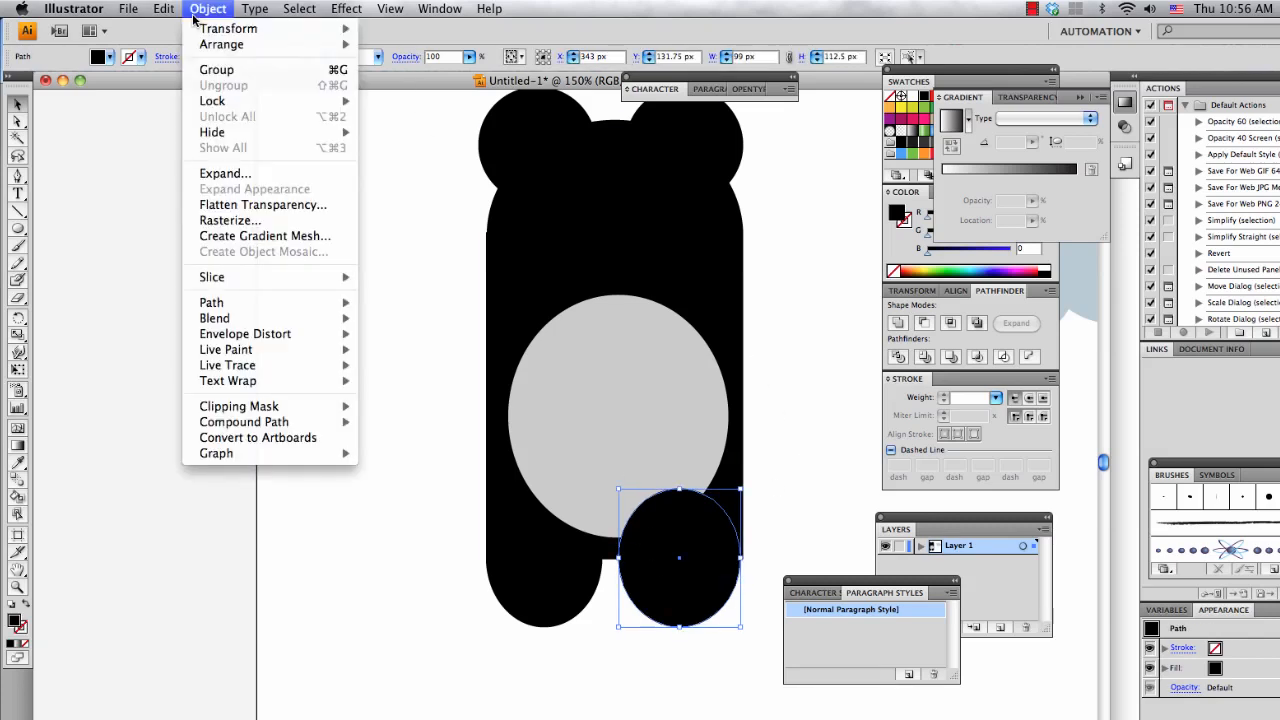
{"action": "mouse_move", "coordinate": [205, 45]}
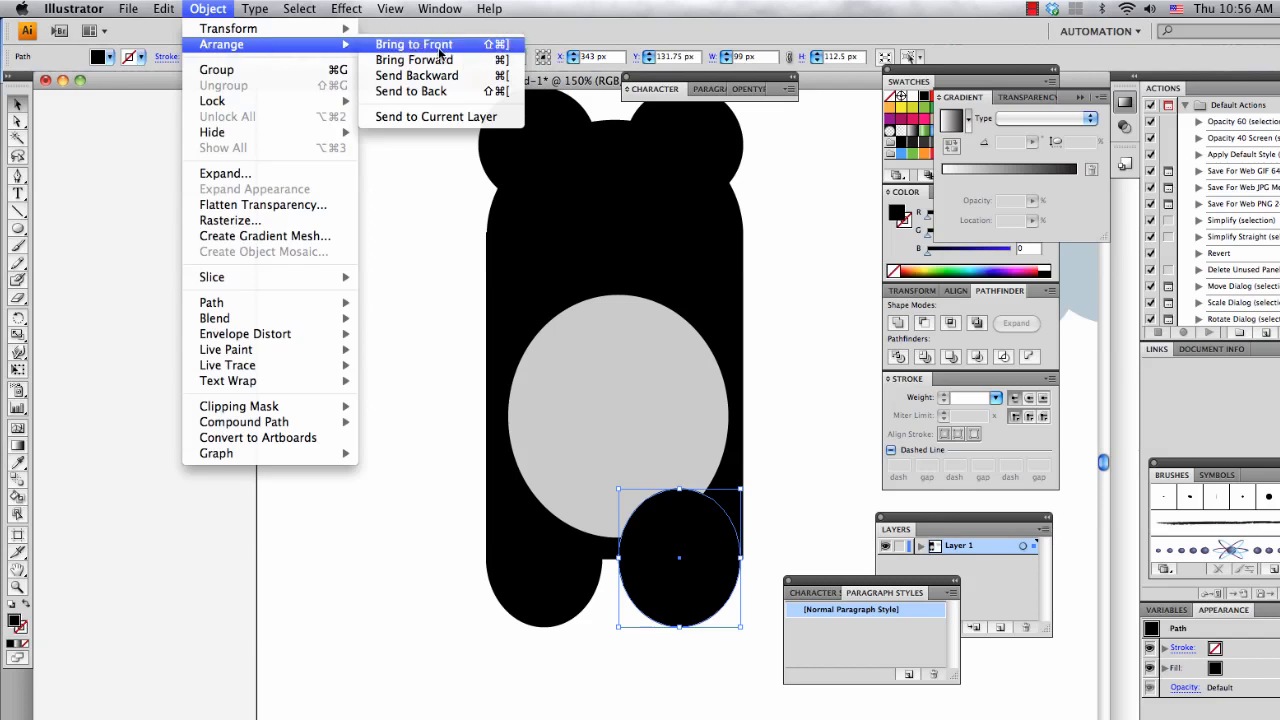
{"action": "left_click", "coordinate": [833, 496]}
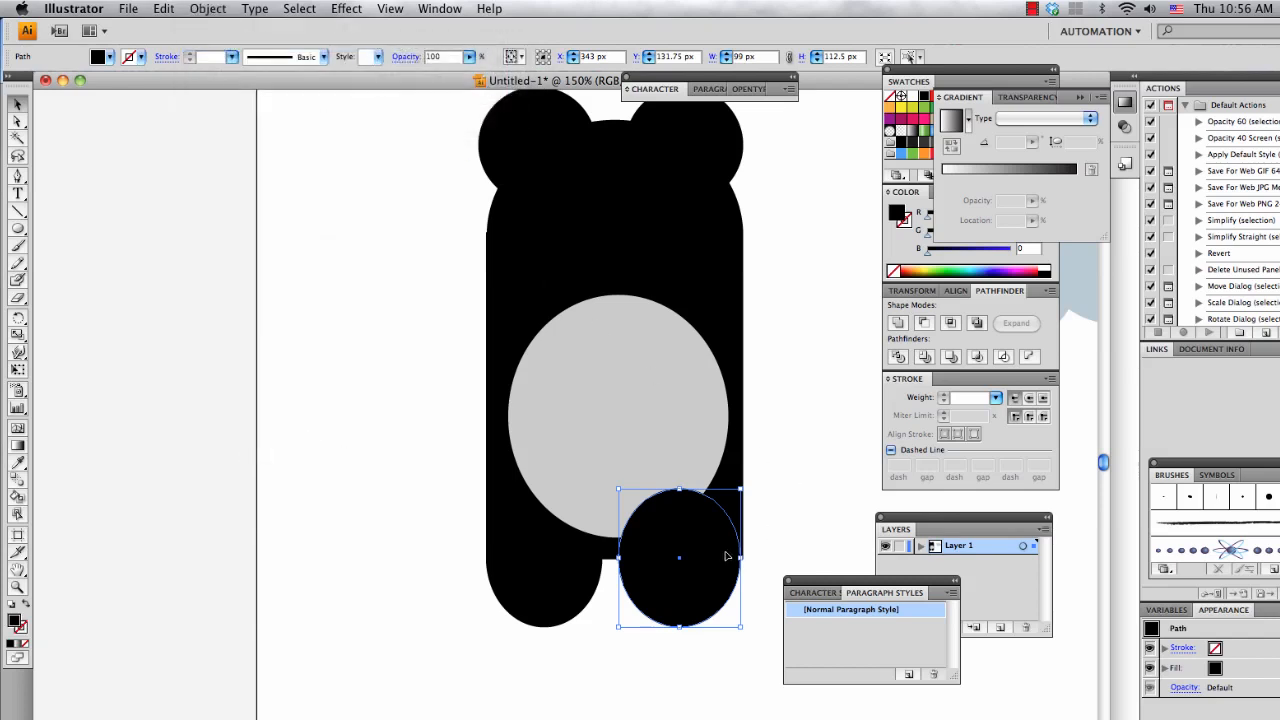
{"action": "left_click_drag", "start_coordinate": [704, 568], "coordinate": [712, 573]}
{"action": "left_click", "coordinate": [793, 470]}
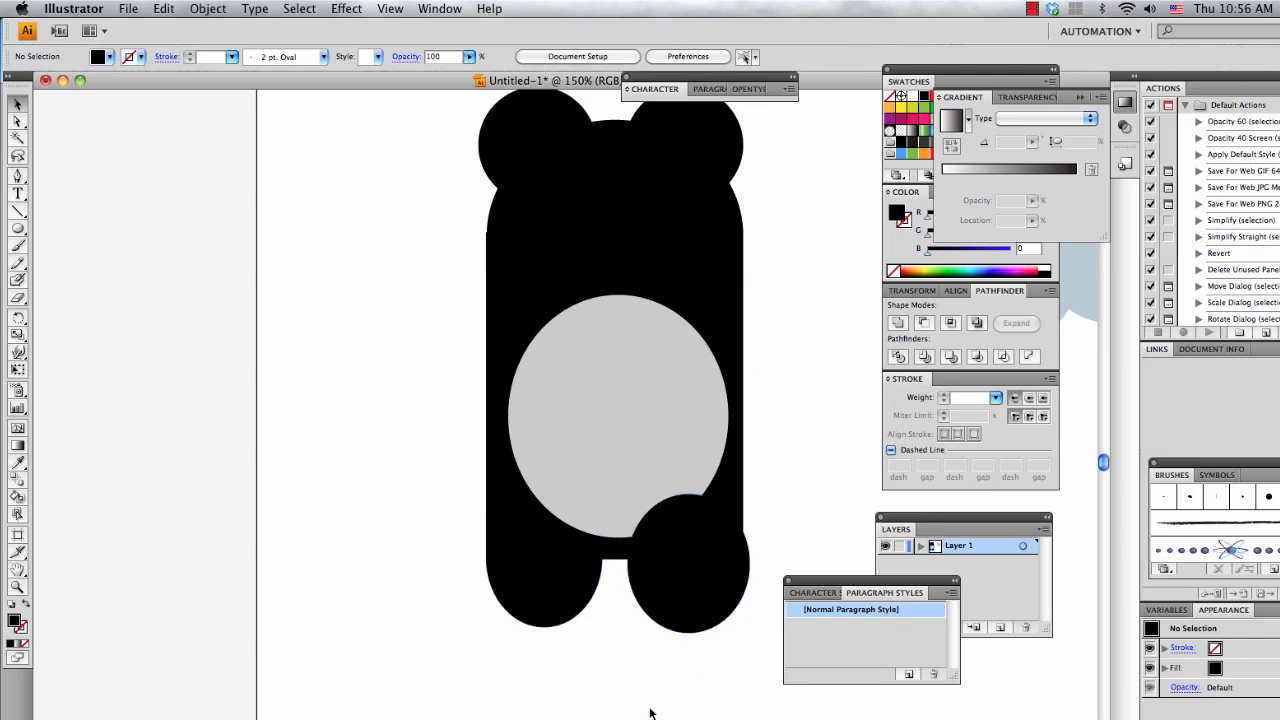
- Fill the left foot ellipse with red to make it stand out from the black body
{"action": "left_click", "coordinate": [563, 599]}
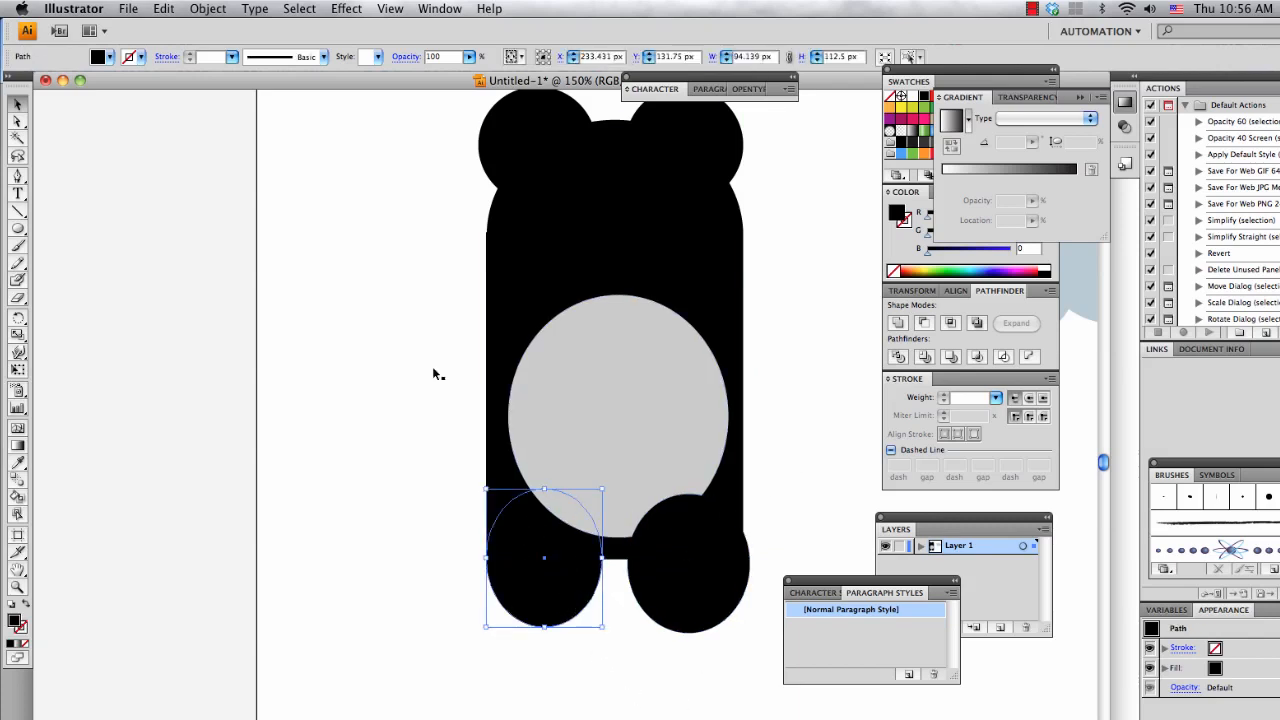
{"action": "left_click", "coordinate": [111, 57]}
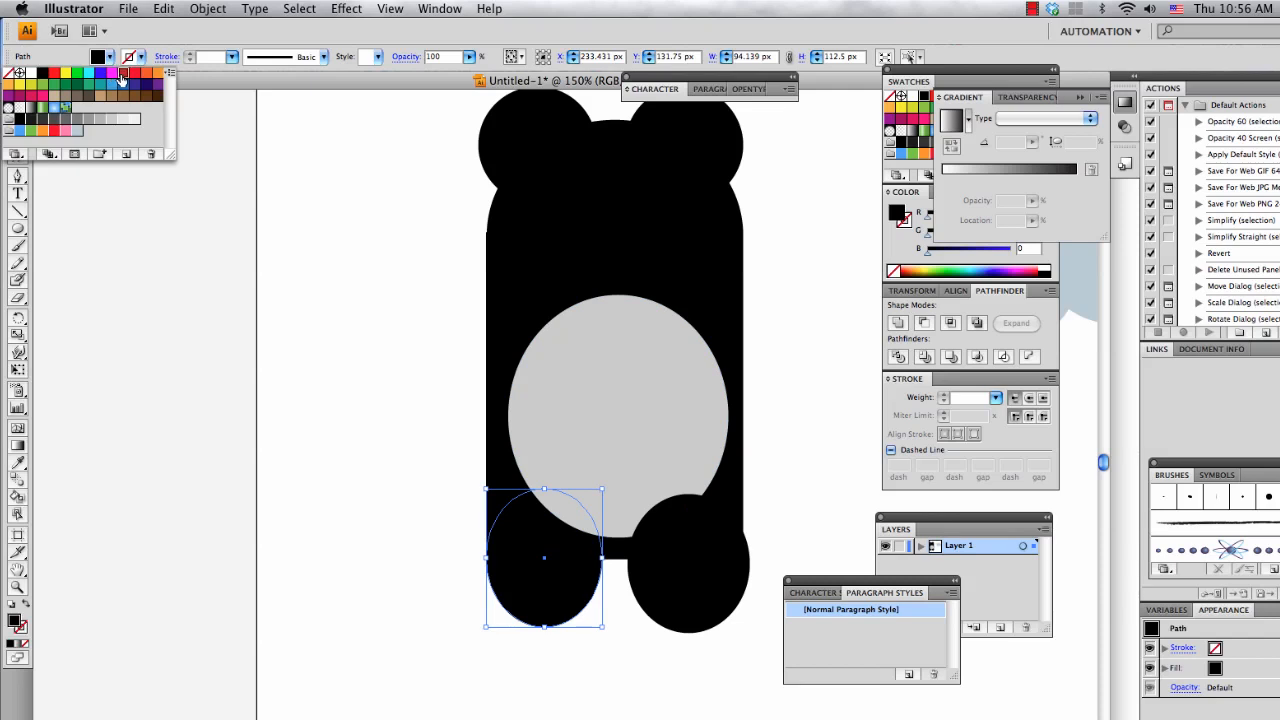
{"action": "left_click", "coordinate": [54, 72]}
{"action": "left_click", "coordinate": [268, 323]}
{"action": "left_click", "coordinate": [556, 568]}
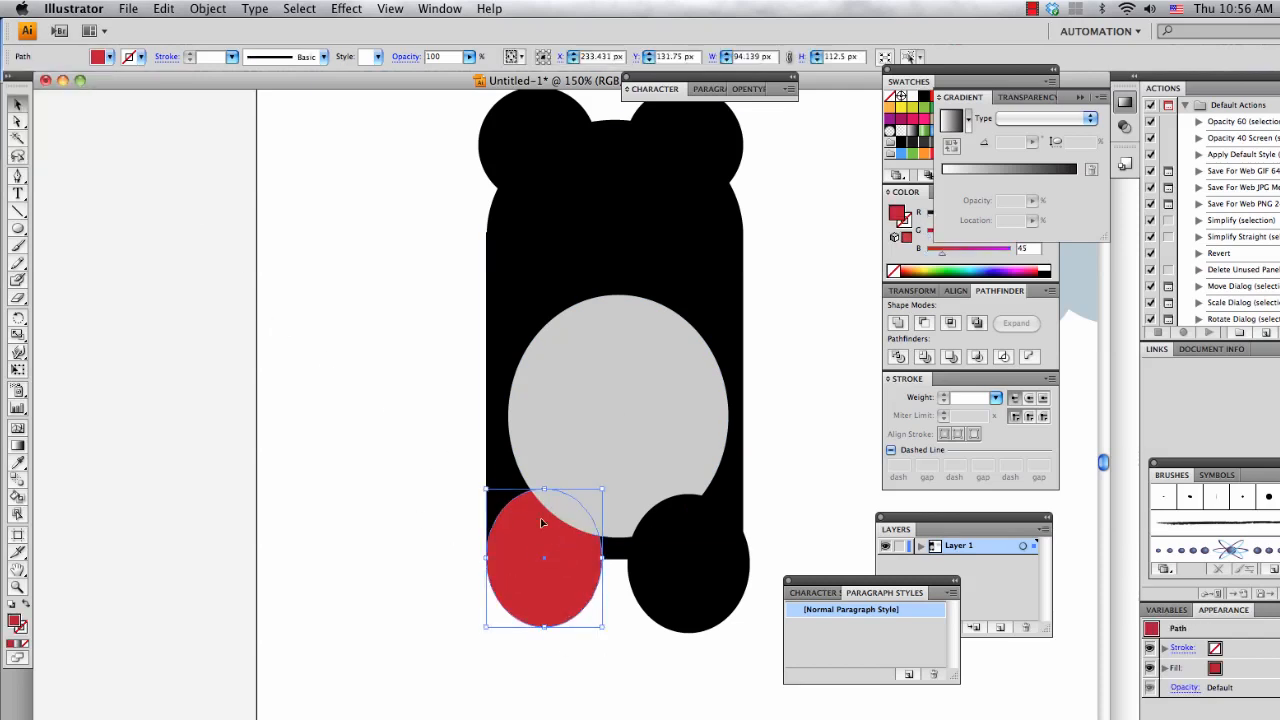
- Send the red left foot ellipse to the back, behind the body
{"action": "left_click", "coordinate": [221, 8]}
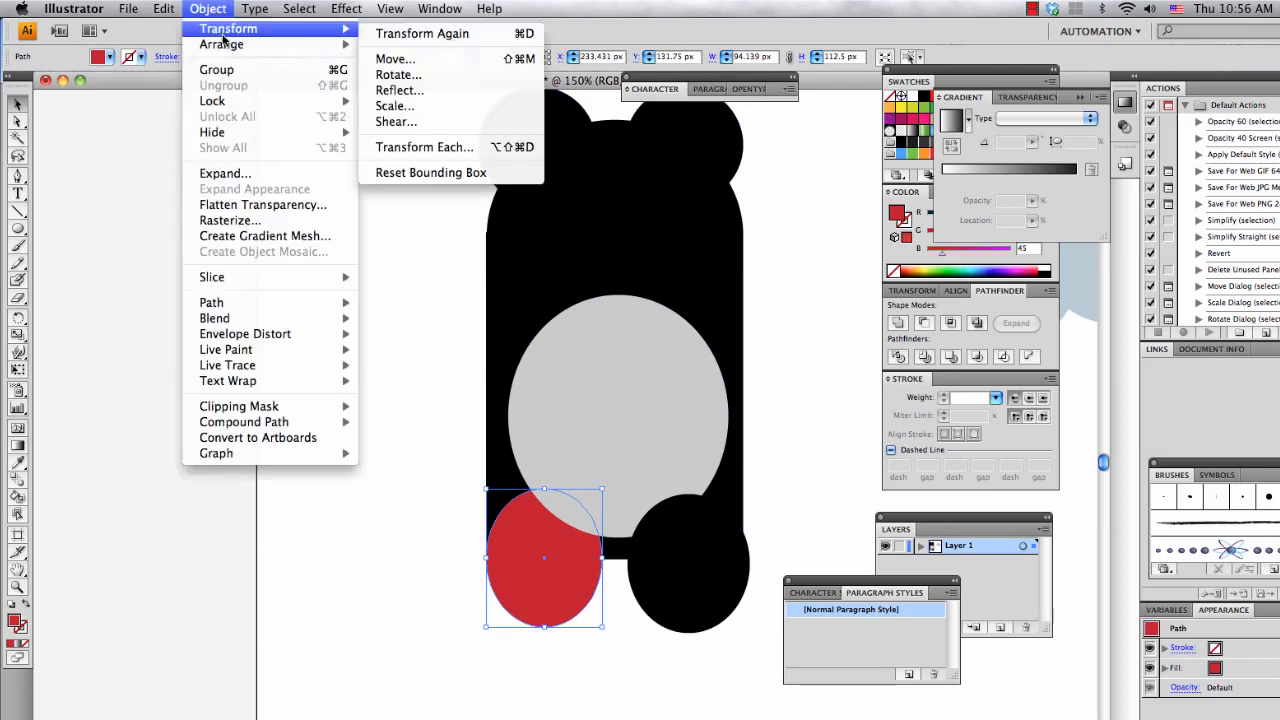
{"action": "mouse_move", "coordinate": [228, 45]}
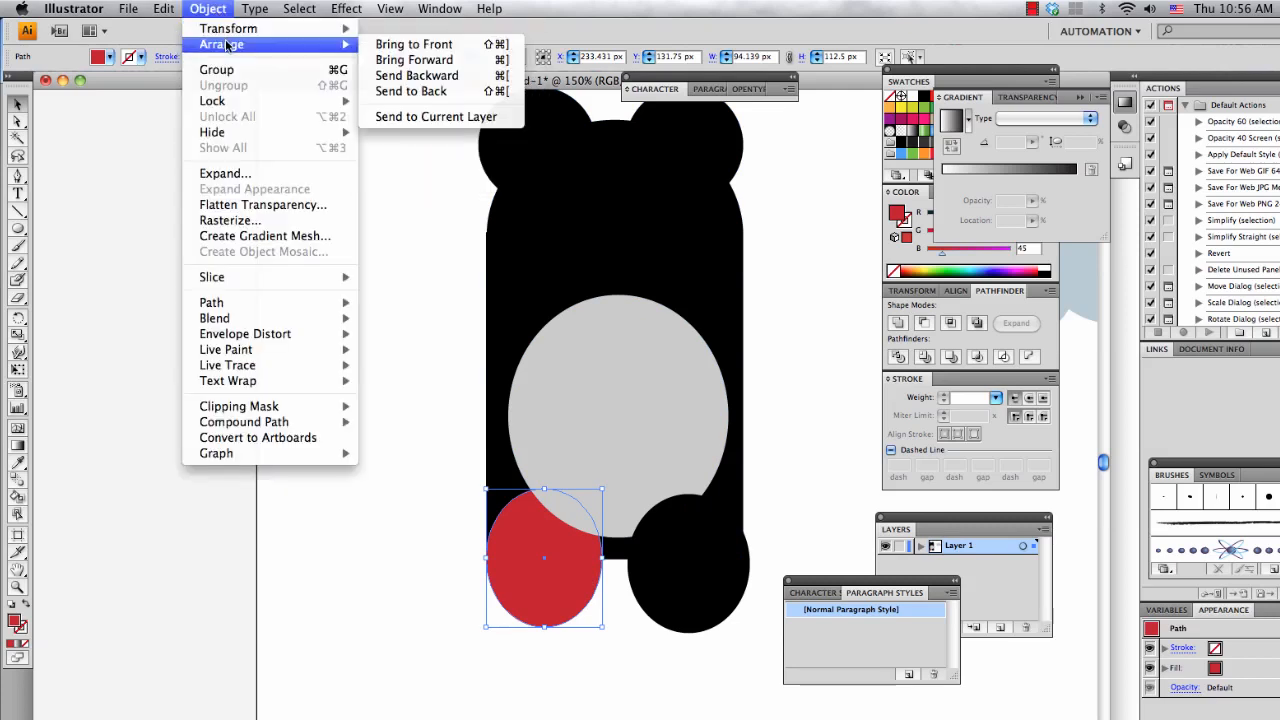
{"action": "left_click", "coordinate": [457, 93]}
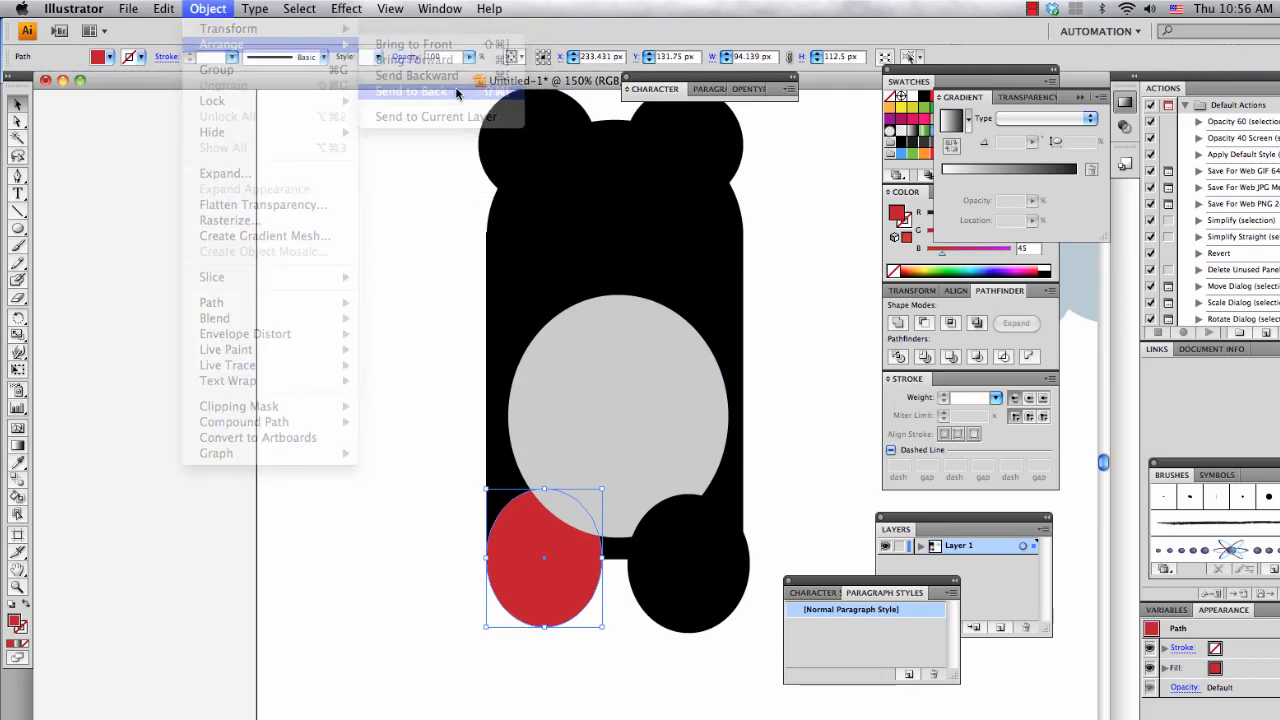
{"action": "left_click", "coordinate": [532, 634]}
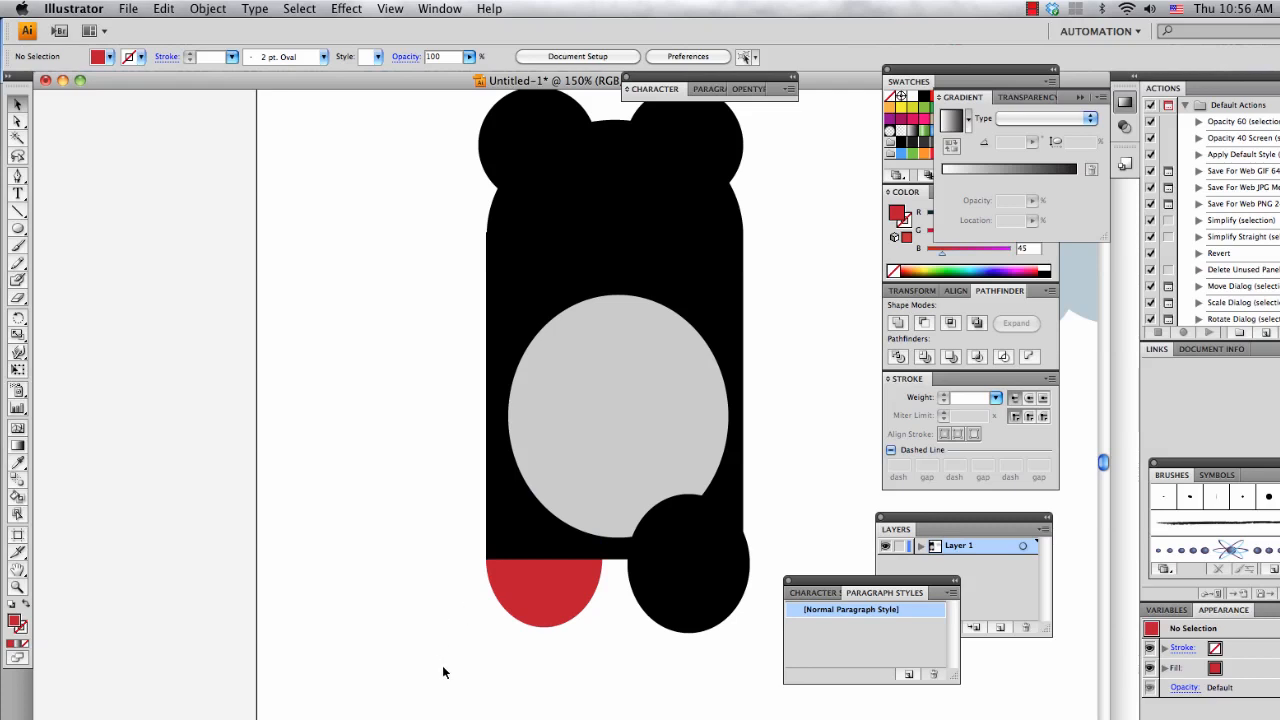
- Fill the left foot ellipse with black and deselect it
{"action": "left_click", "coordinate": [539, 597]}
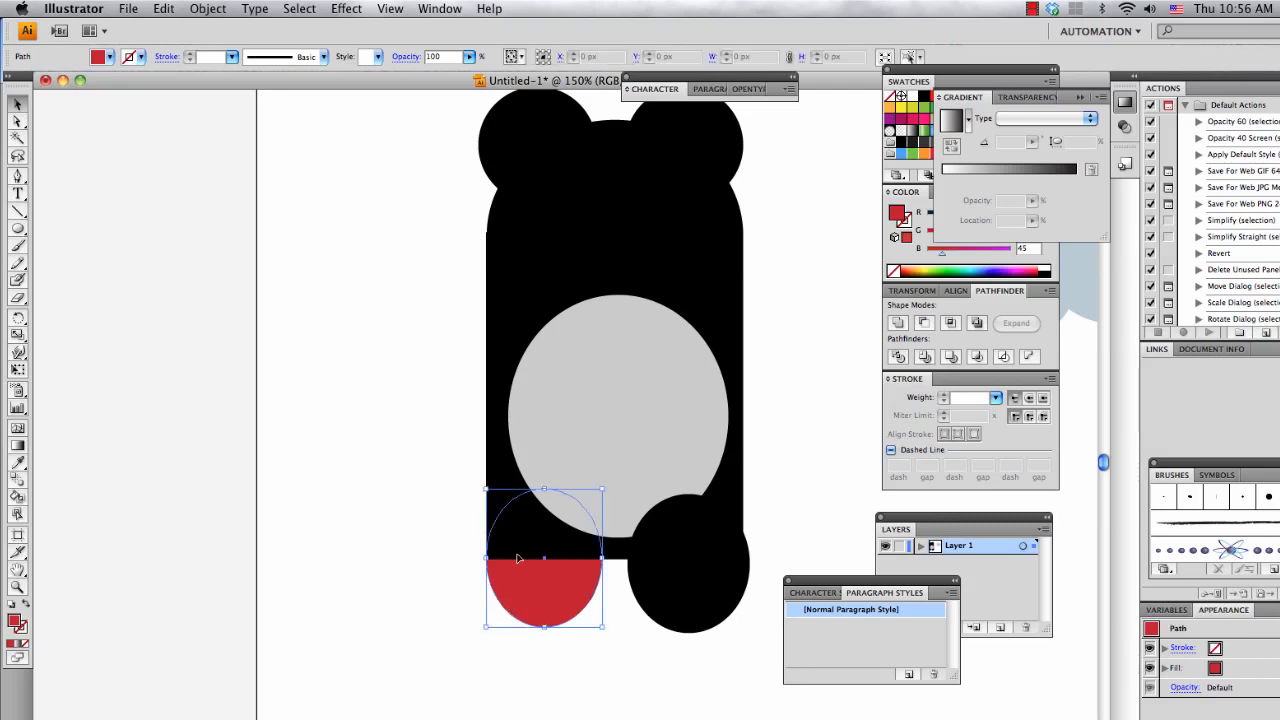
{"action": "left_click", "coordinate": [108, 57]}
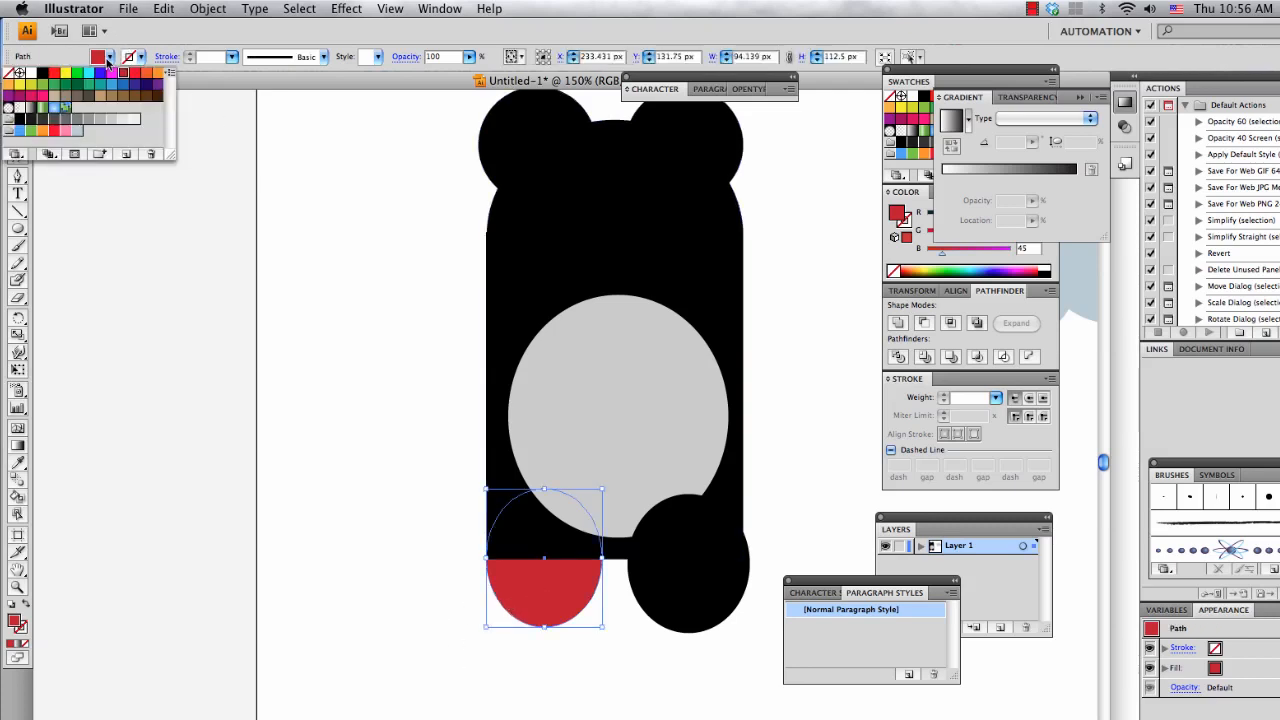
{"action": "left_click", "coordinate": [42, 76]}
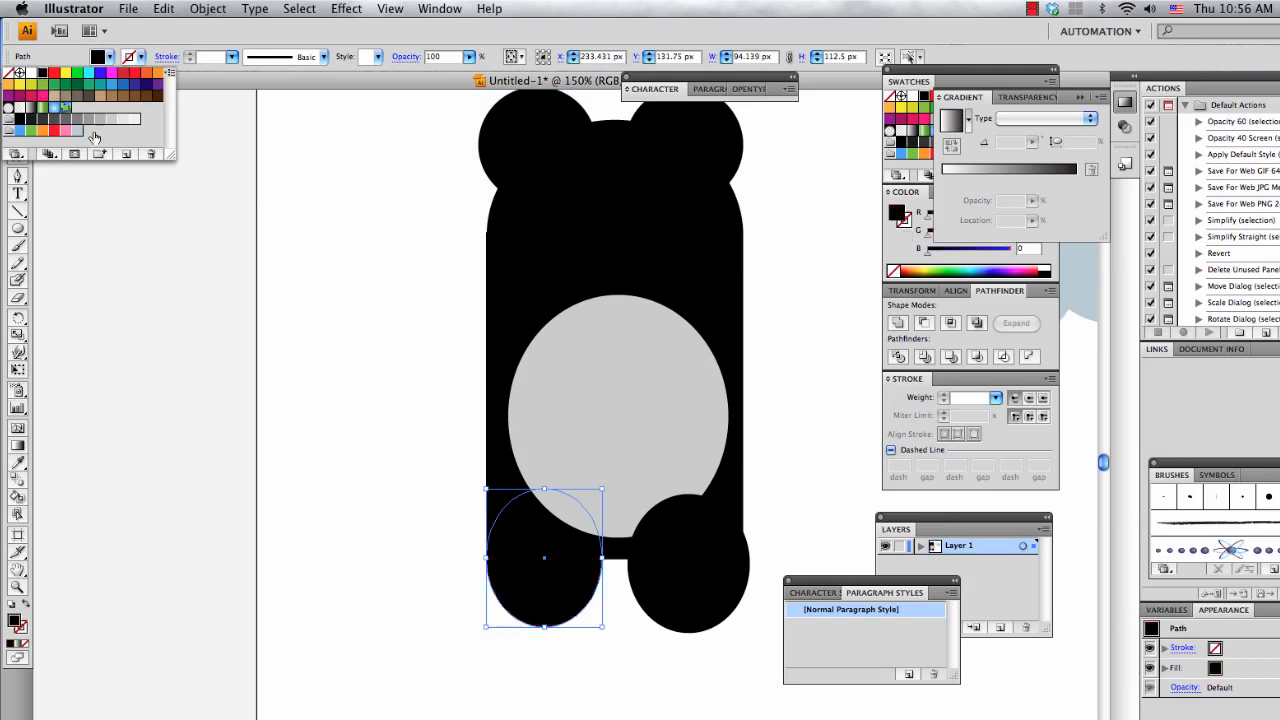
{"action": "left_click", "coordinate": [324, 343]}
{"action": "left_click", "coordinate": [324, 343]}
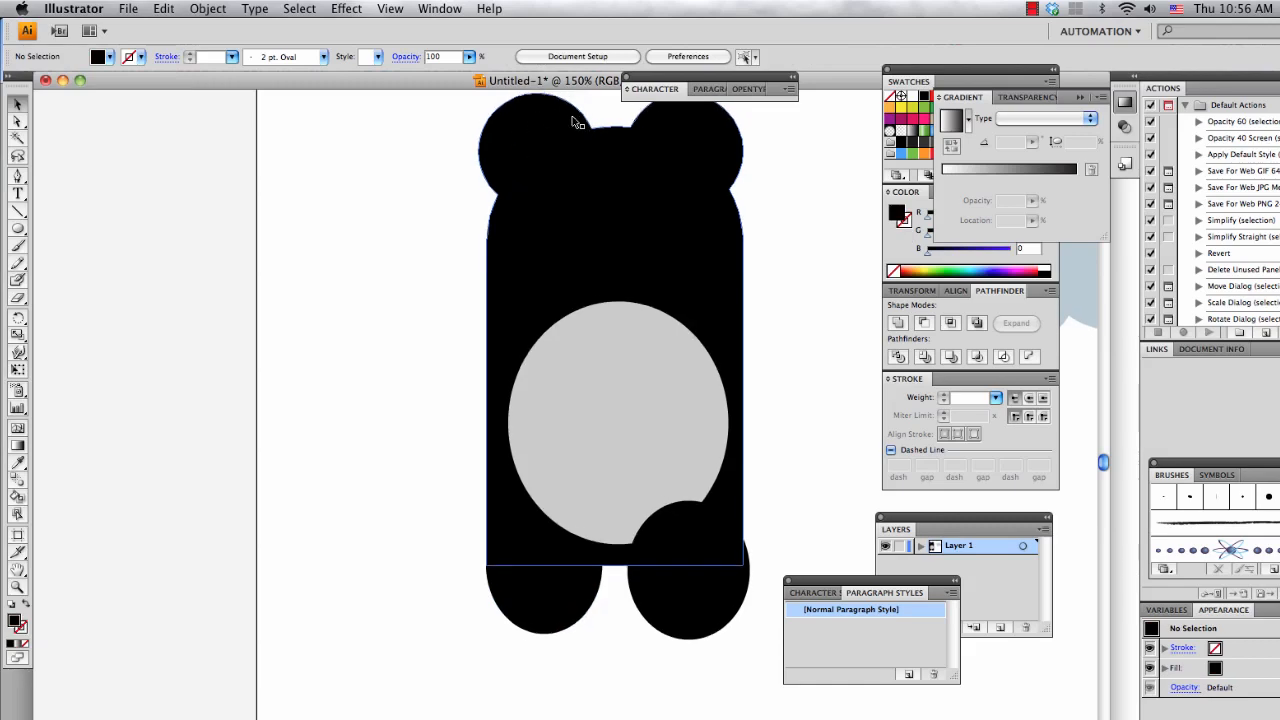
- Switch to Firefox and view the complete panda reference picture under Panda Tutorial
{"action": "key", "text": "super+Tab"}
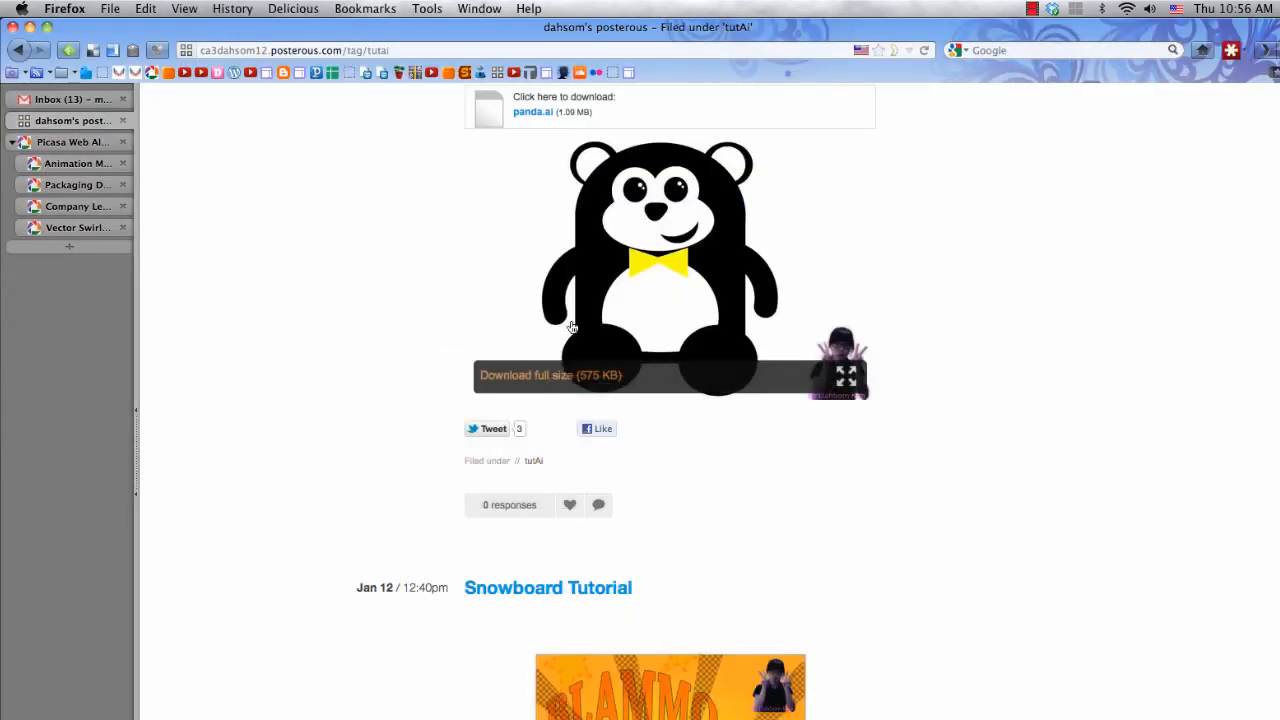
{"action": "scroll", "coordinate": [565, 325], "scroll_direction": "up", "scroll_amount": 5}
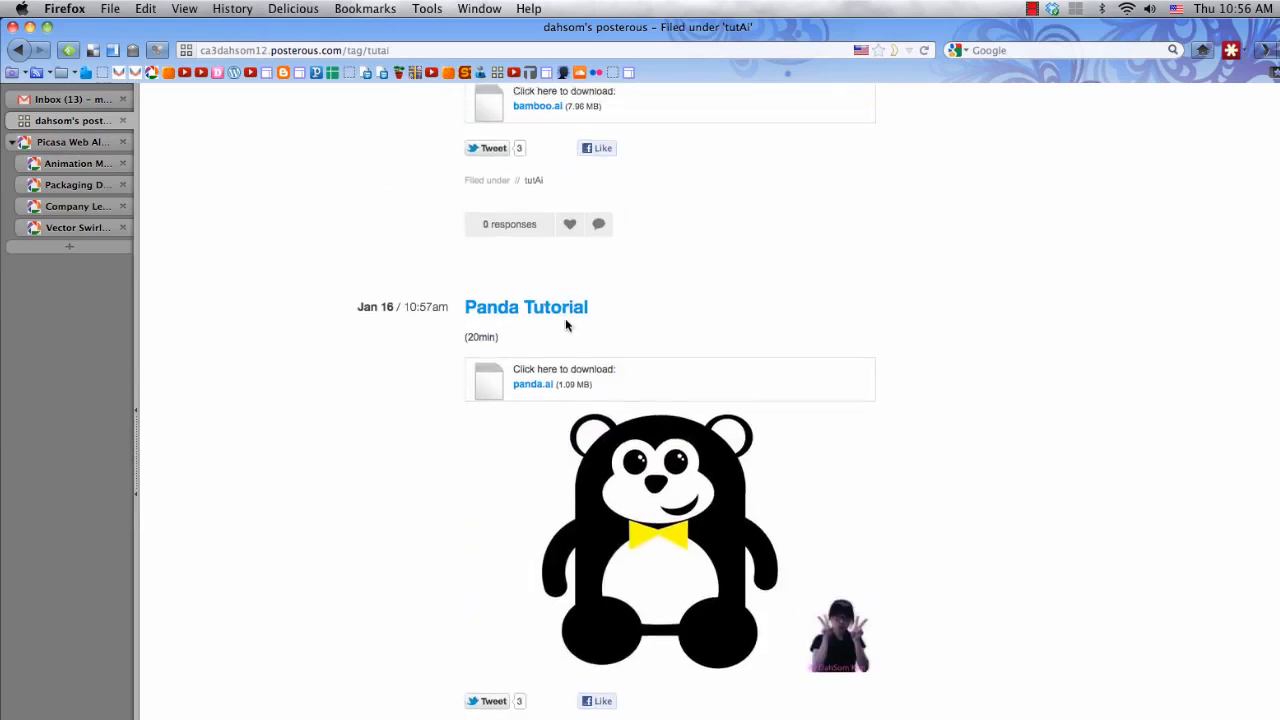
- Switch to Illustrator, draw an ellipse about 136 by 61 px above the belly, and apply the belly's grey fill with the Eyedropper
{"action": "scroll", "coordinate": [566, 323], "scroll_direction": "down", "scroll_amount": 2}
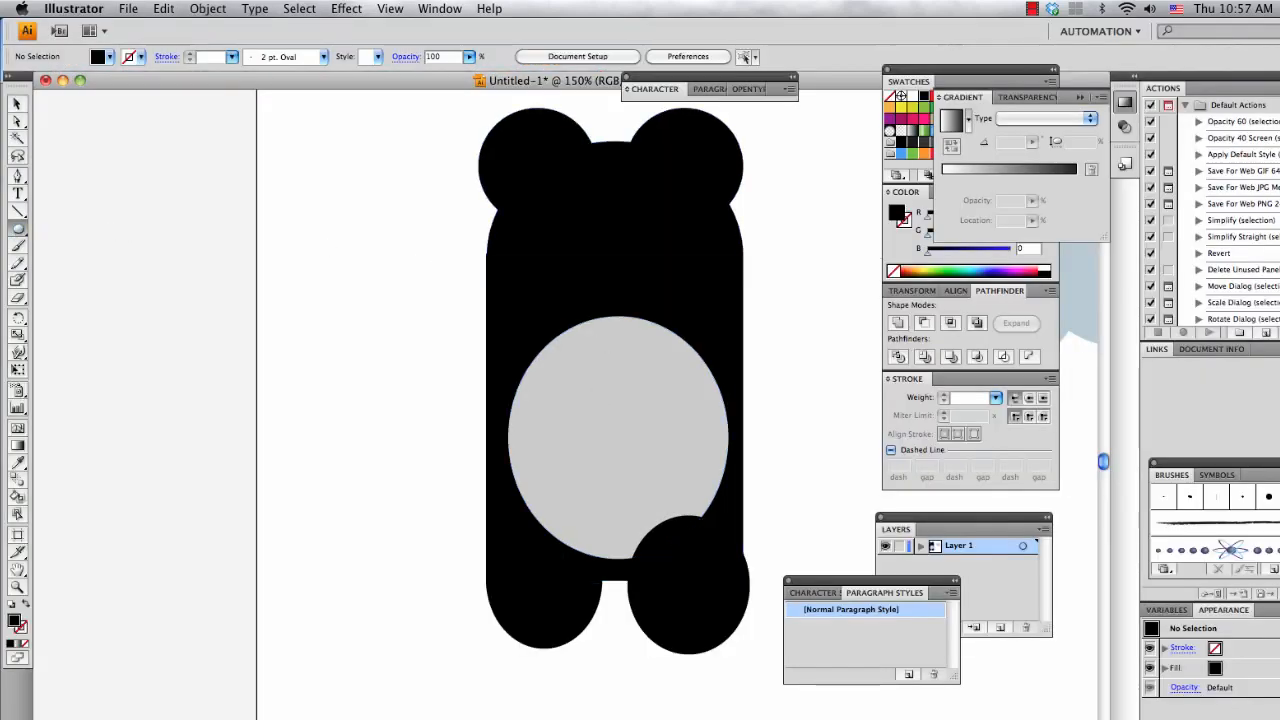
{"action": "left_click_drag", "start_coordinate": [612, 265], "coordinate": [697, 297]}
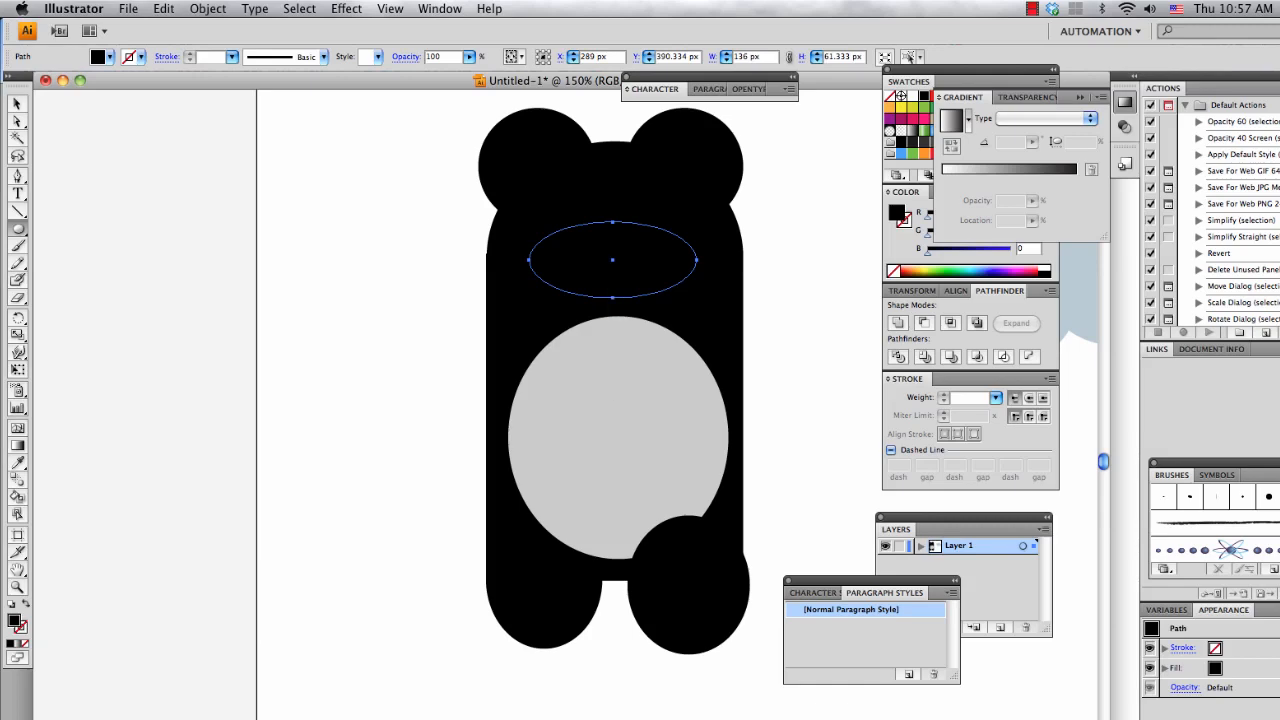
{"action": "key", "text": "i"}
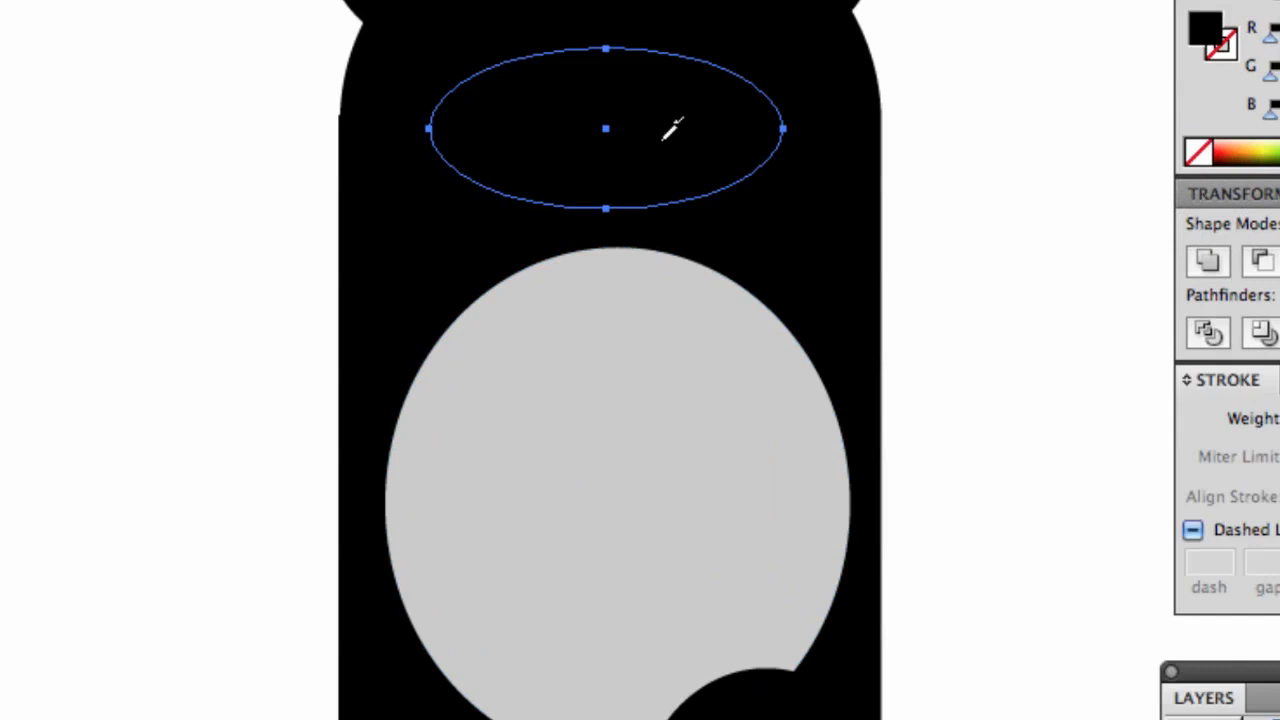
{"action": "scroll", "coordinate": [650, 149], "scroll_direction": "up", "scroll_amount": 1}
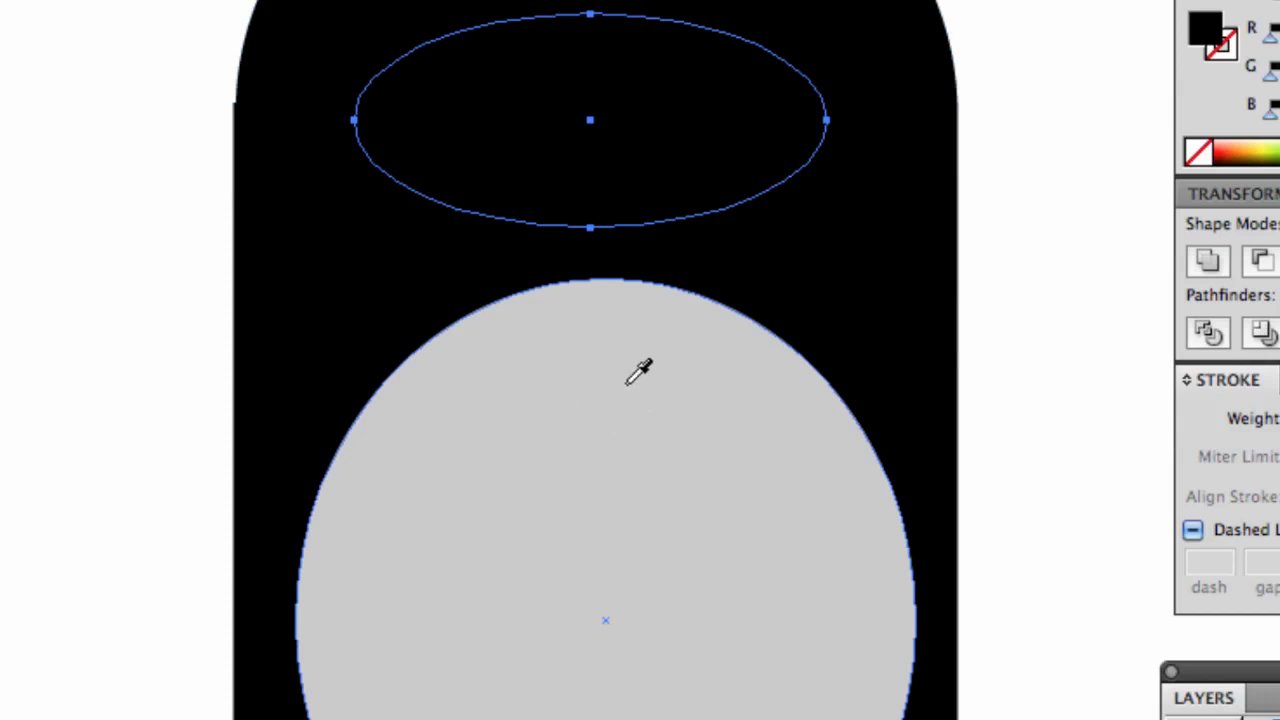
{"action": "scroll", "coordinate": [645, 428], "scroll_direction": "right", "scroll_amount": 1}
{"action": "left_click", "coordinate": [645, 428]}
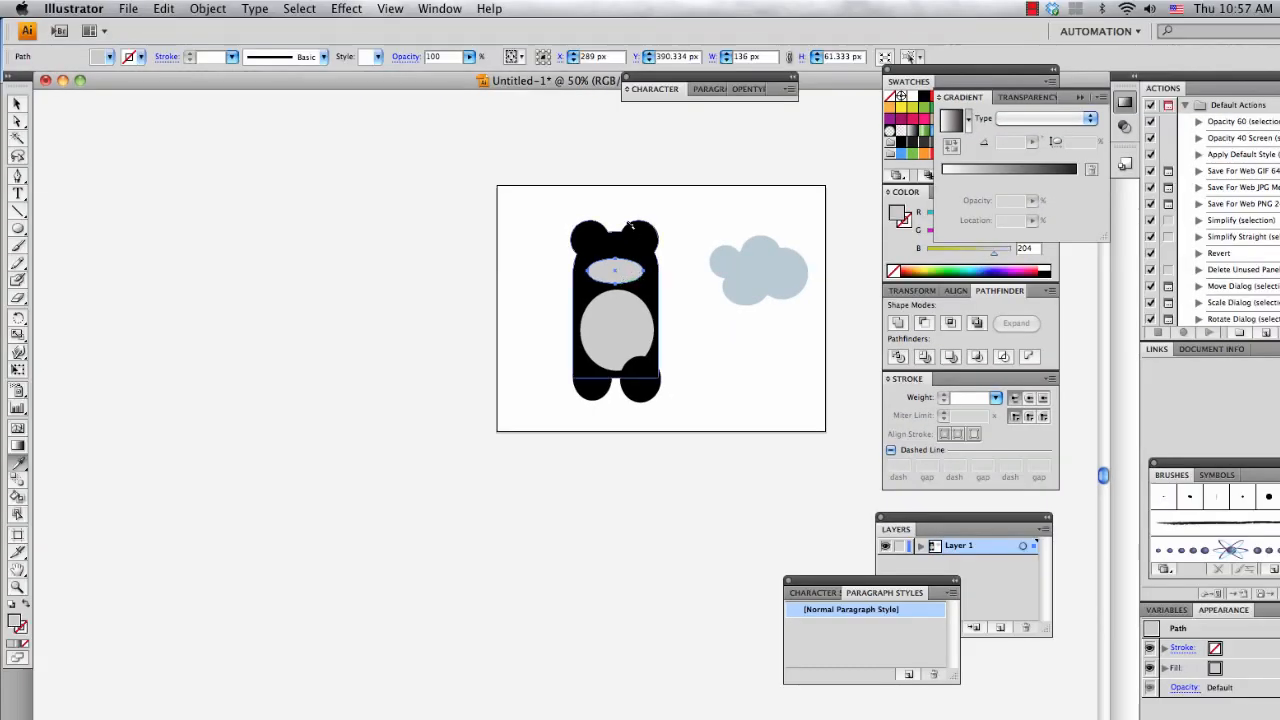
- Fill the belly ellipse with bright green, R 164, G 255, B 63, and deselect it
{"action": "scroll", "coordinate": [631, 229], "scroll_direction": "up", "scroll_amount": 3}
{"action": "key", "text": "v"}
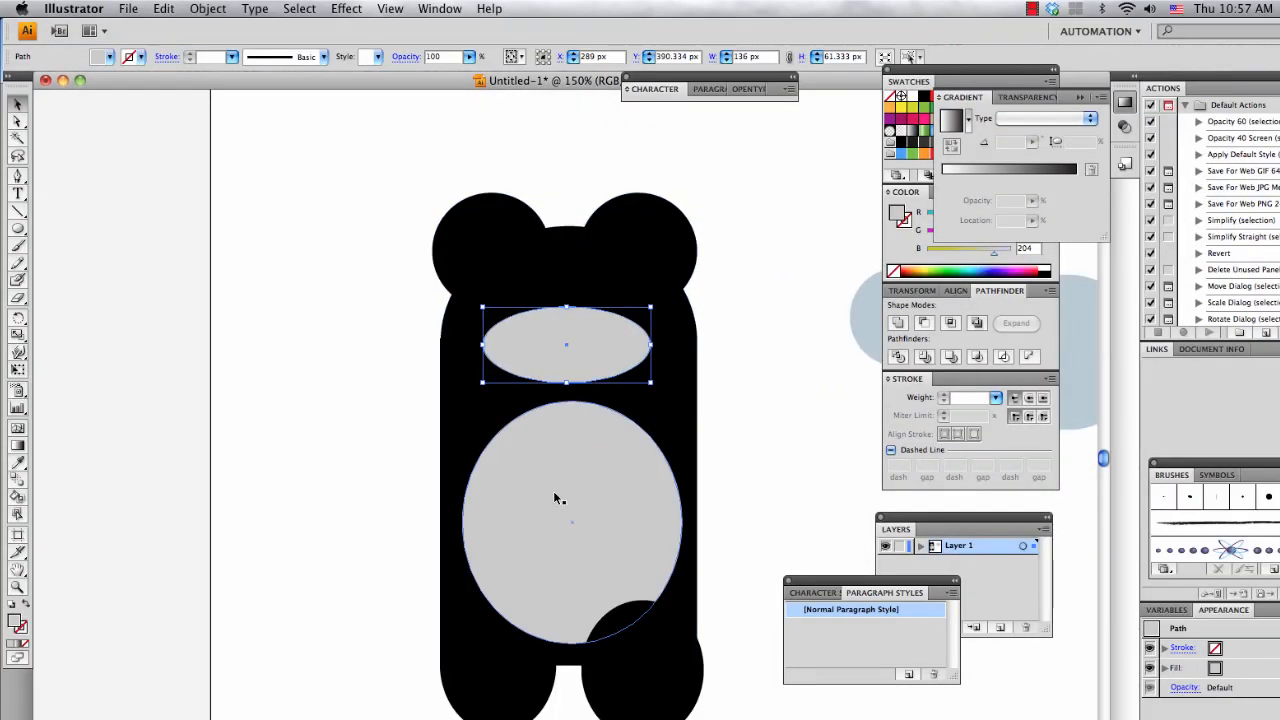
{"action": "left_click", "coordinate": [555, 495]}
{"action": "left_click", "coordinate": [937, 268]}
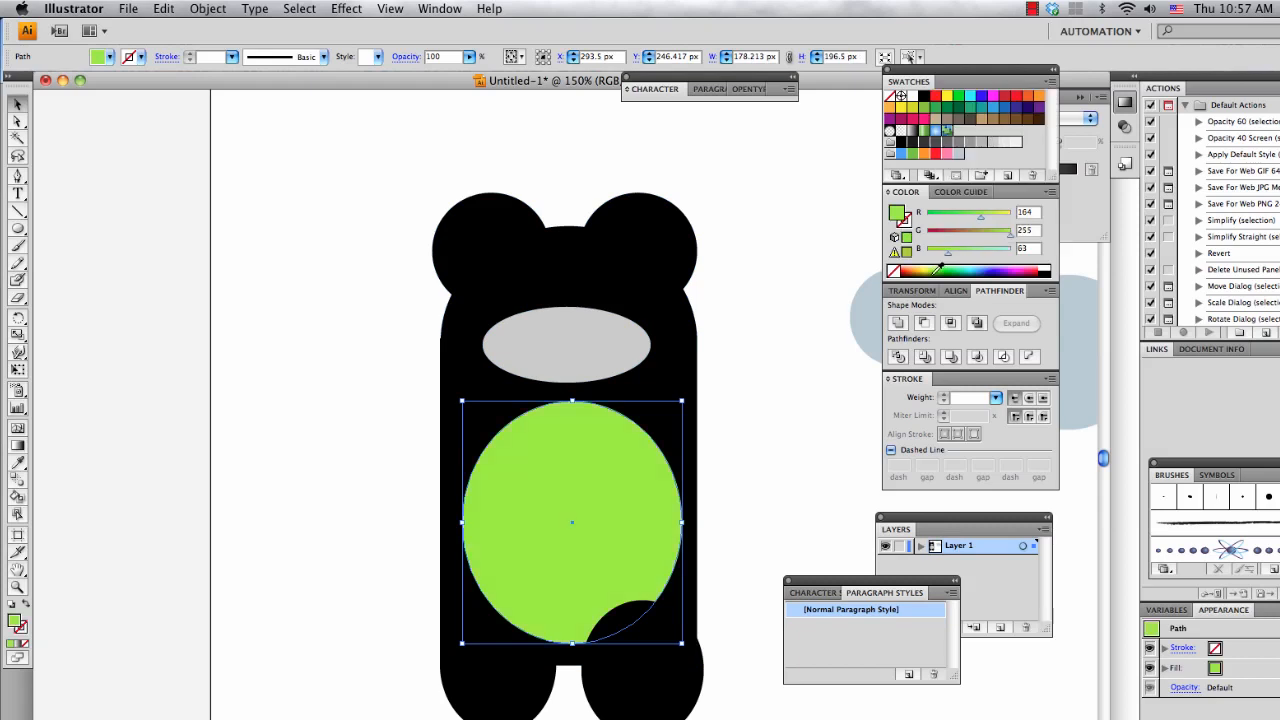
{"action": "left_click", "coordinate": [768, 424]}
- Apply the belly's green fill to the face ellipse with the Eyedropper
{"action": "left_click", "coordinate": [583, 347]}
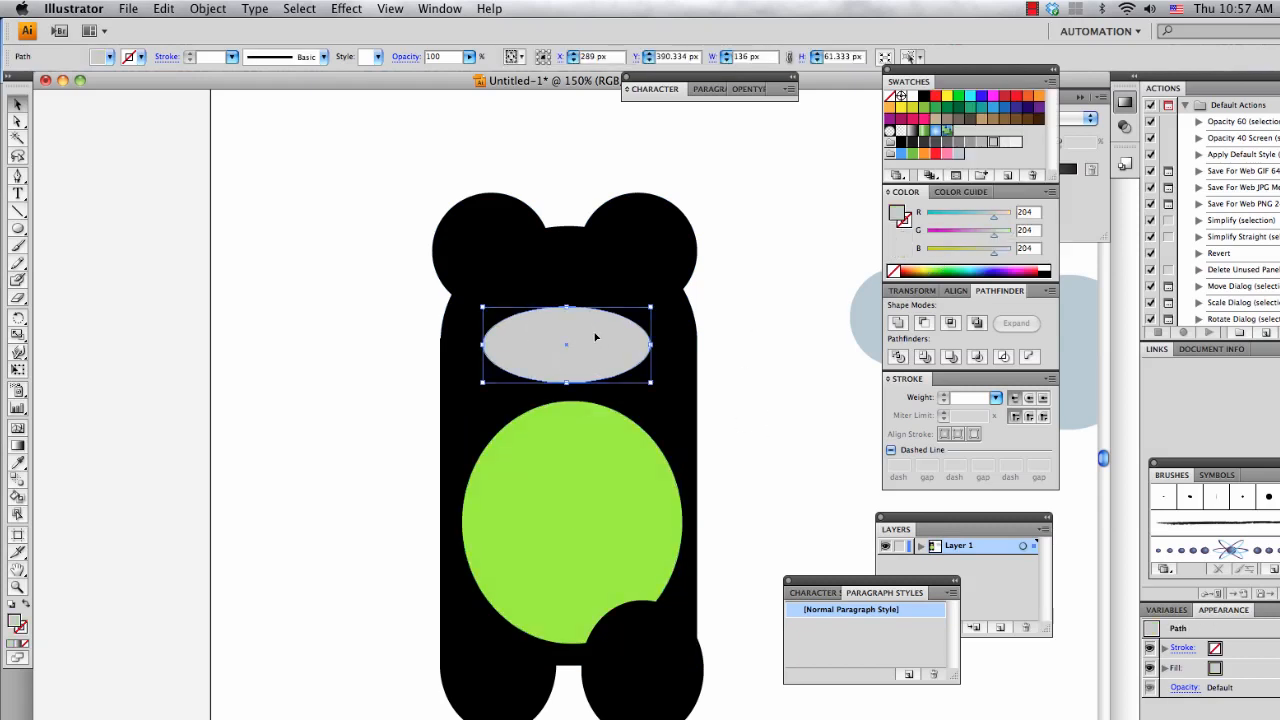
{"action": "key", "text": "i"}
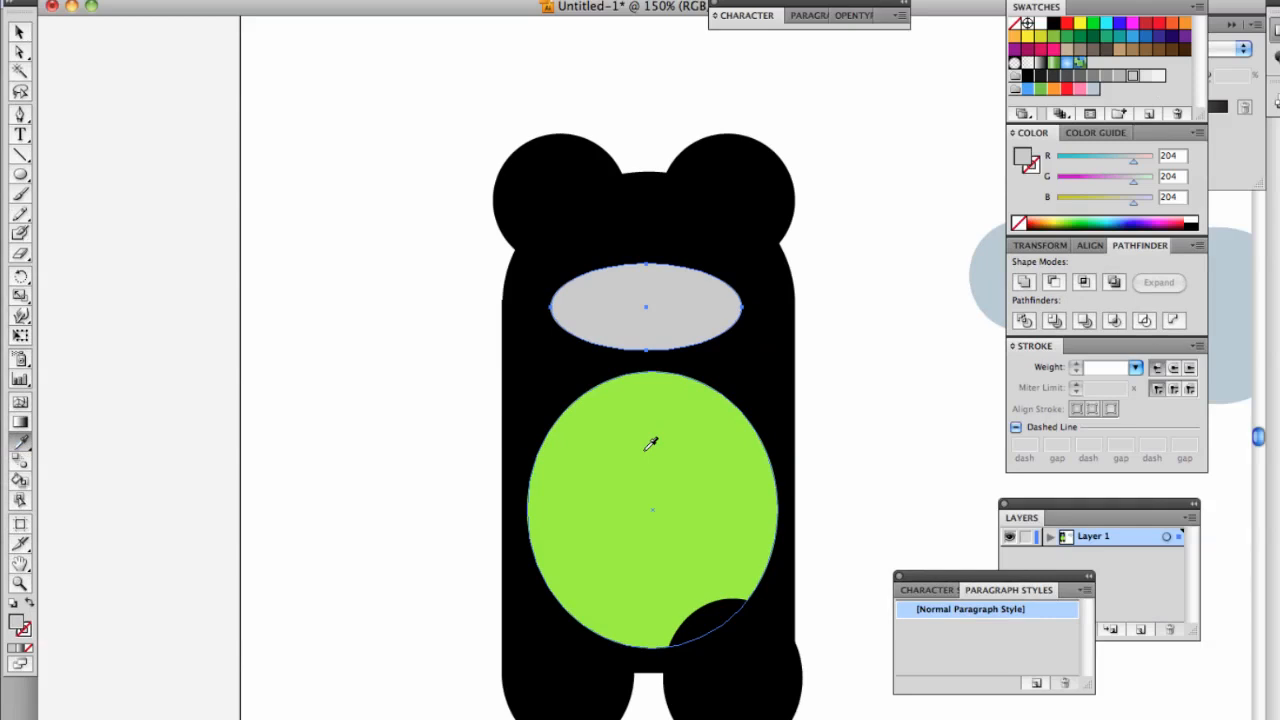
{"action": "left_click", "coordinate": [650, 443]}
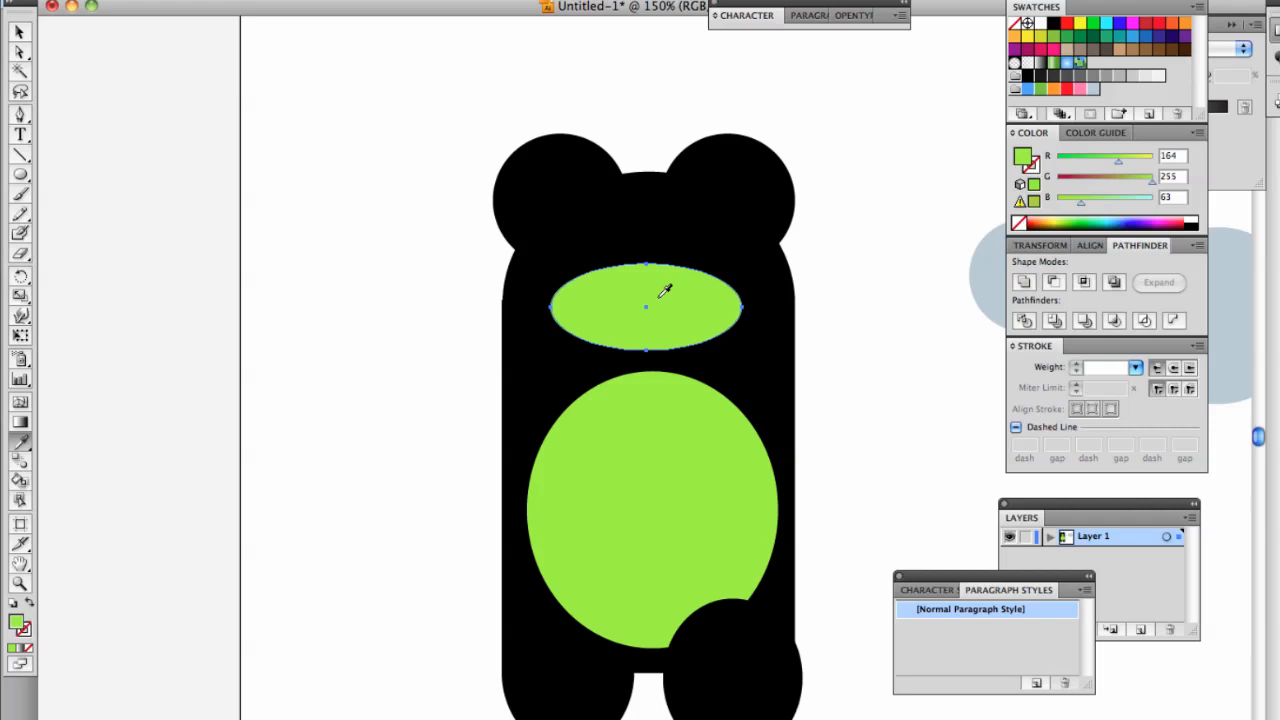
- Undo the green fills on the face ellipse and the belly, and clear the selection
{"action": "key", "text": "super+z"}
{"action": "key", "text": "super+z"}
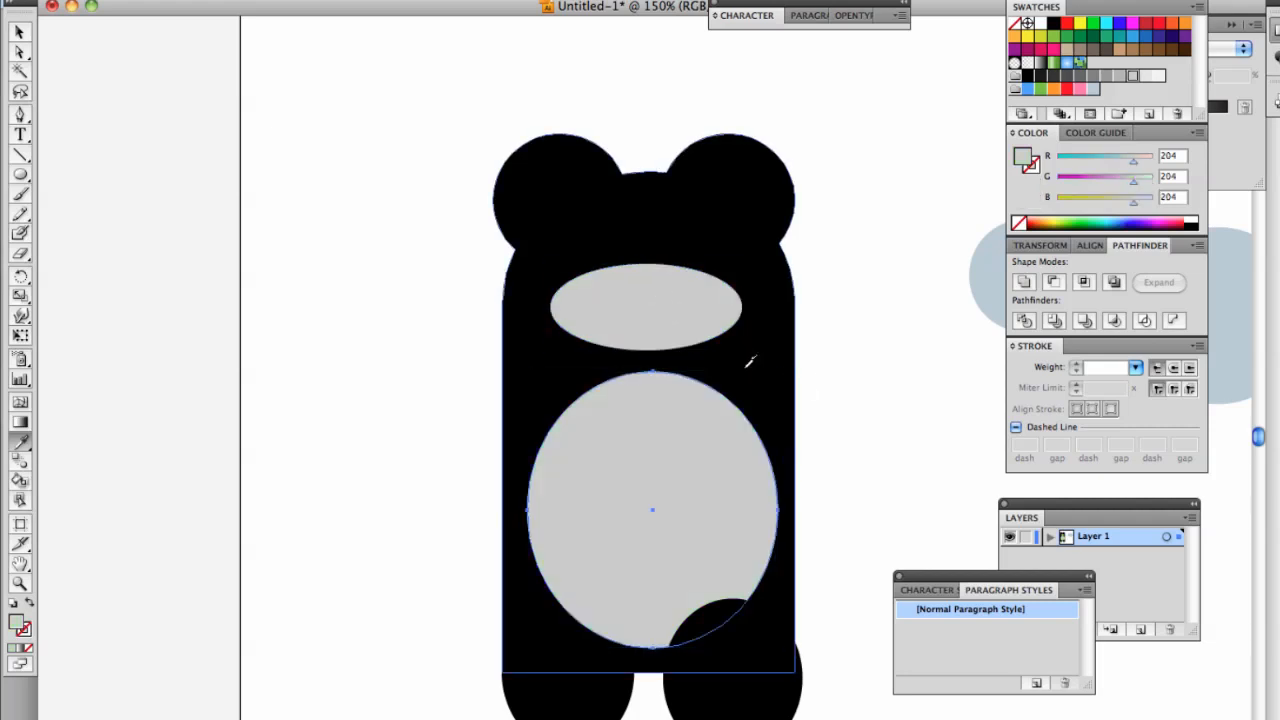
{"action": "key", "text": "v"}
{"action": "left_click", "coordinate": [876, 441]}
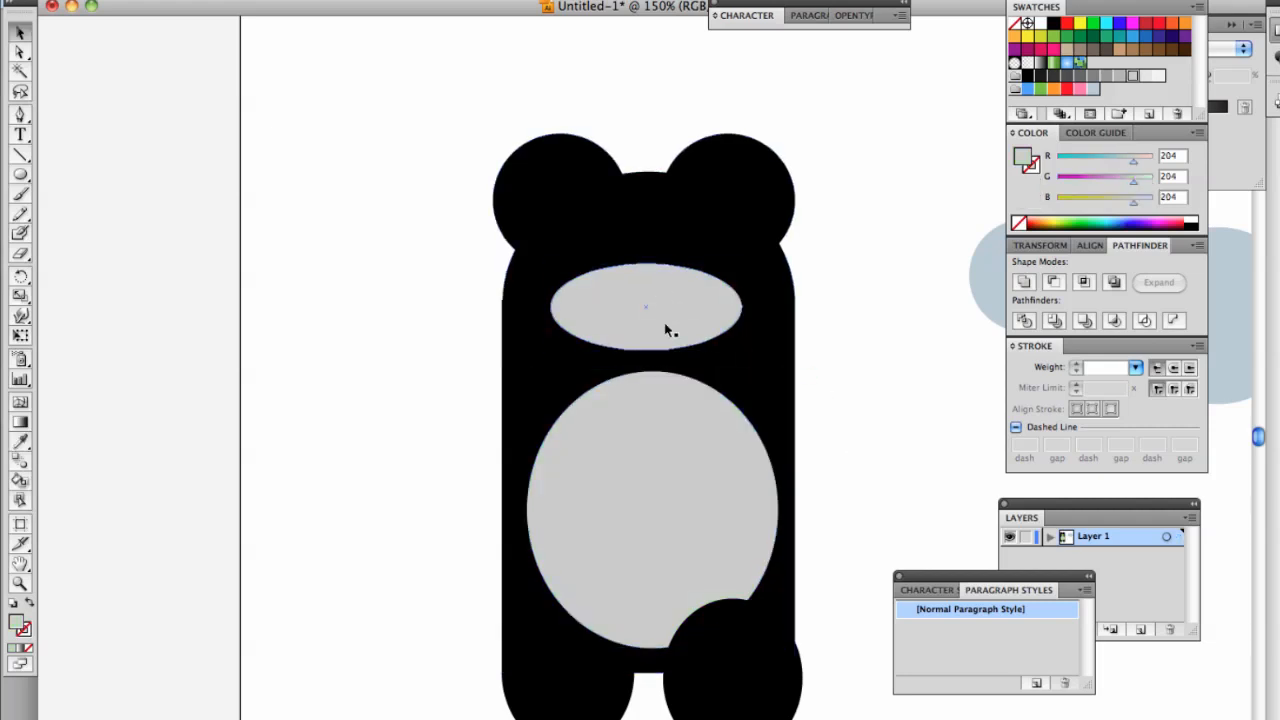
- Draw a grey circle overlapping the face ellipse's upper right, place a copy at its upper left, and select the face ellipse
{"action": "left_click", "coordinate": [22, 175]}
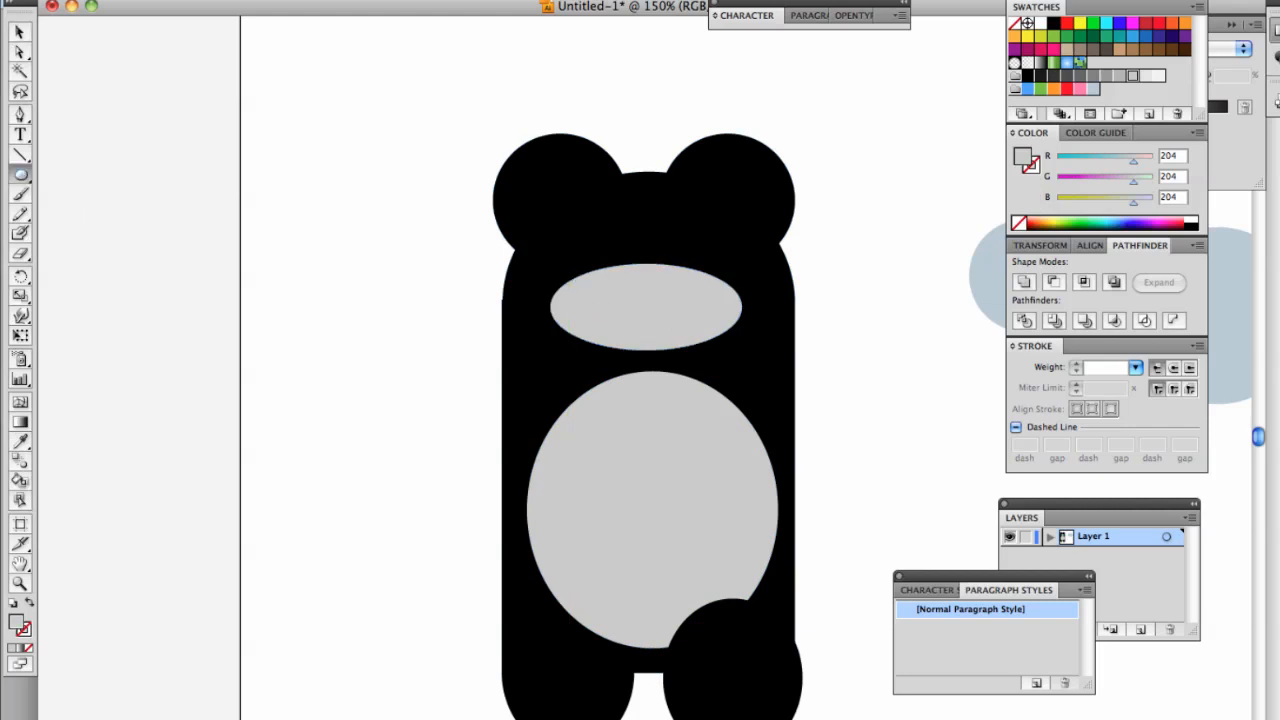
{"action": "left_click_drag", "start_coordinate": [609, 262], "coordinate": [714, 289]}
{"action": "key", "text": "v"}
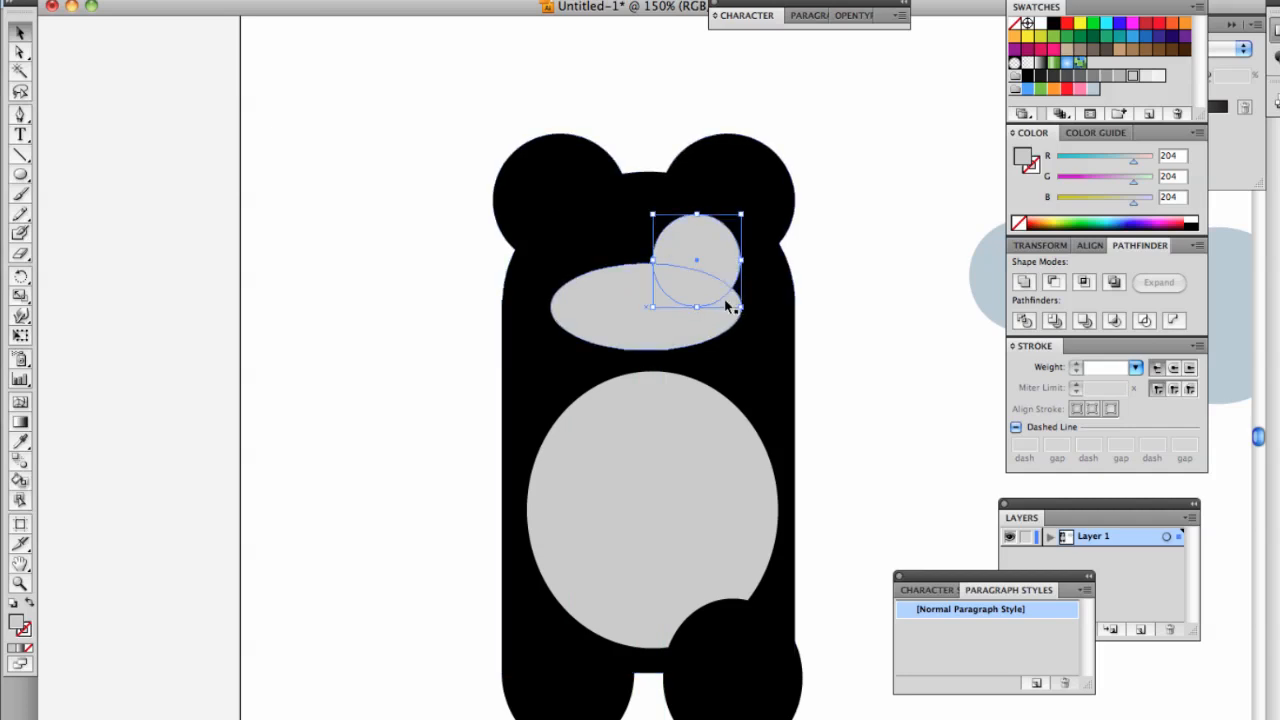
{"action": "left_click_drag", "start_coordinate": [711, 286], "coordinate": [623, 288]}
{"action": "left_click", "coordinate": [898, 340]}
{"action": "left_click", "coordinate": [689, 336]}
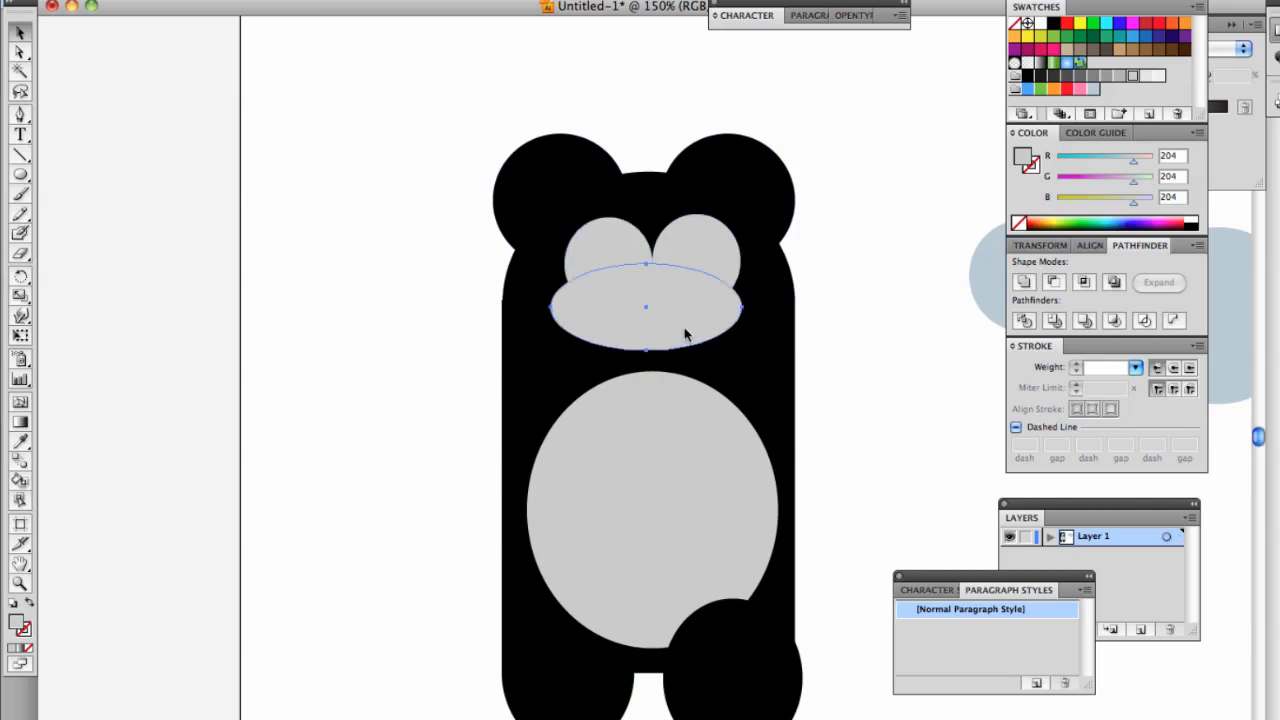
- Nudge the grey muzzle ellipse slightly to the right and unite it with the two grey eye circles into one face shape
{"action": "left_click_drag", "start_coordinate": [689, 336], "coordinate": [694, 335]}
{"action": "left_click", "coordinate": [903, 384]}
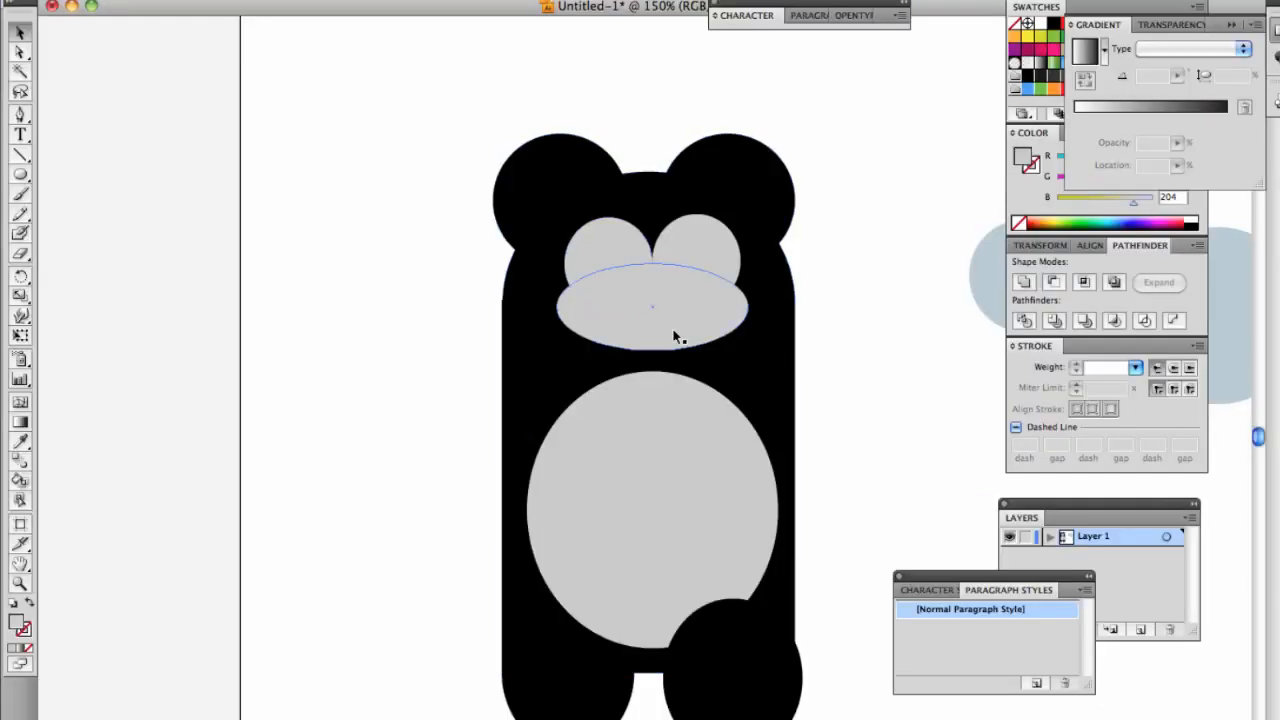
{"action": "left_click", "coordinate": [675, 337]}
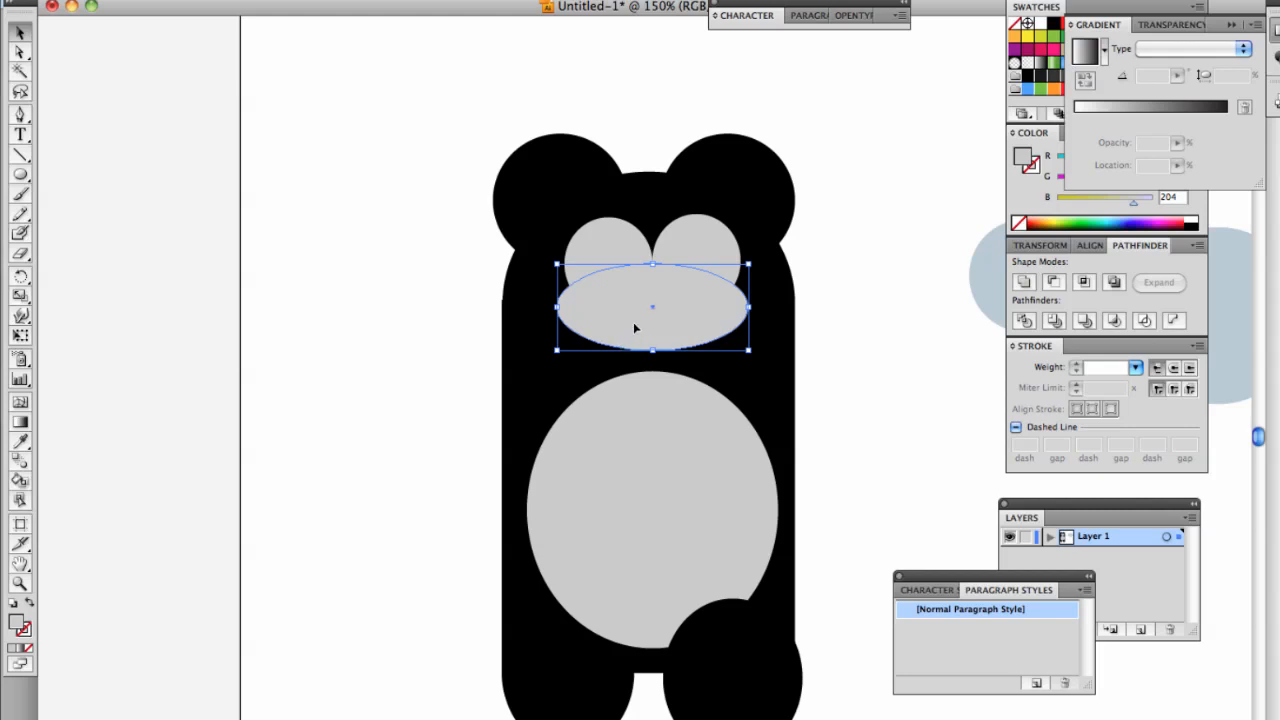
{"action": "left_click", "coordinate": [612, 242], "text": "shift"}
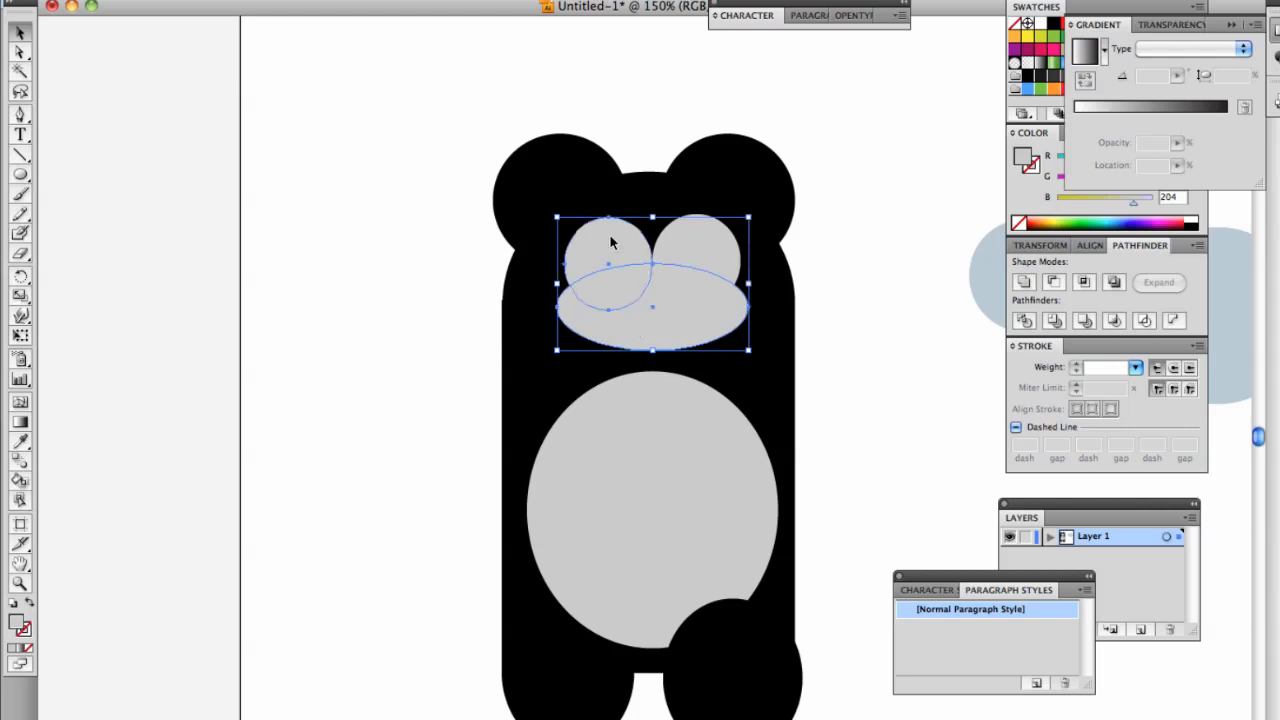
{"action": "left_click", "coordinate": [695, 255], "text": "shift"}
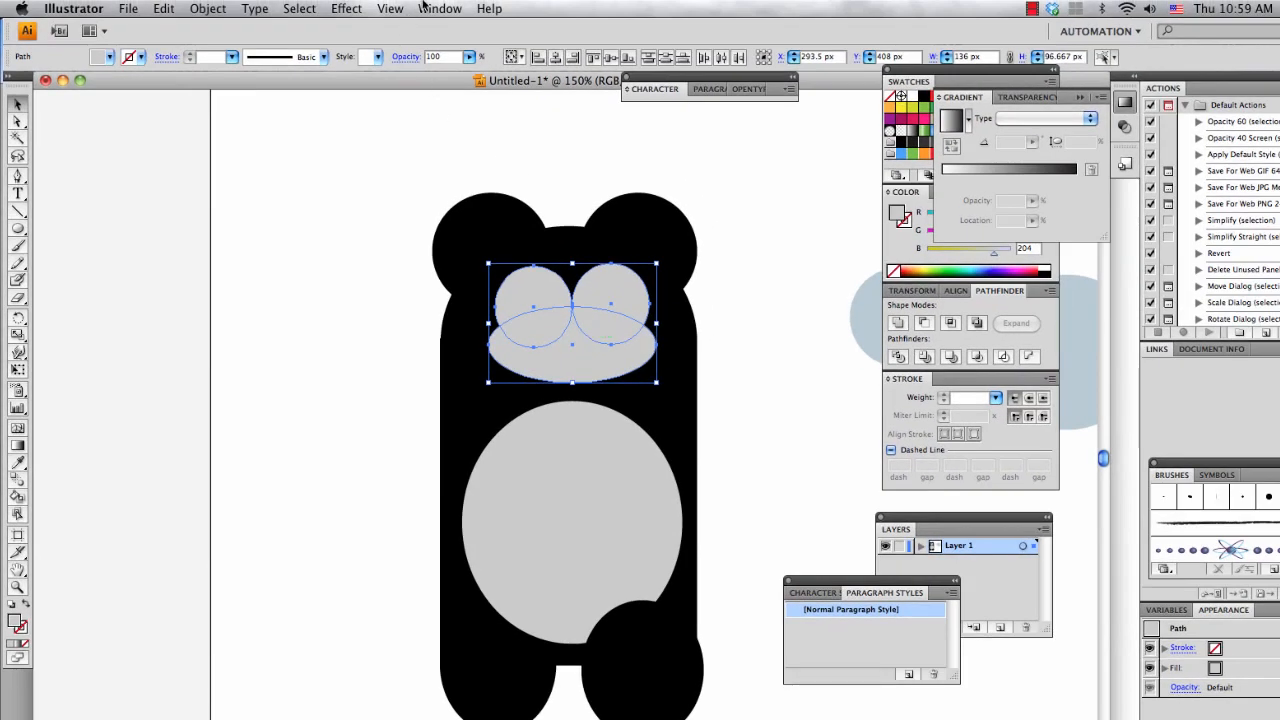
{"action": "left_click", "coordinate": [428, 8]}
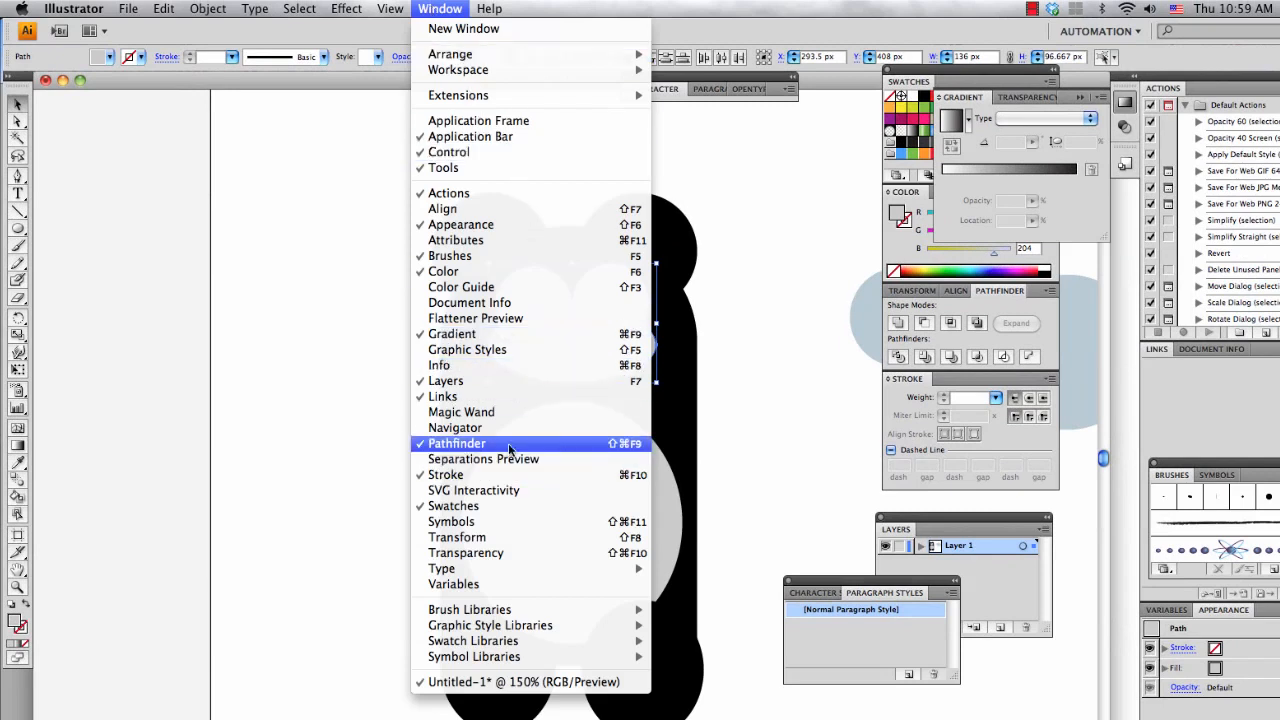
{"action": "left_click", "coordinate": [940, 515]}
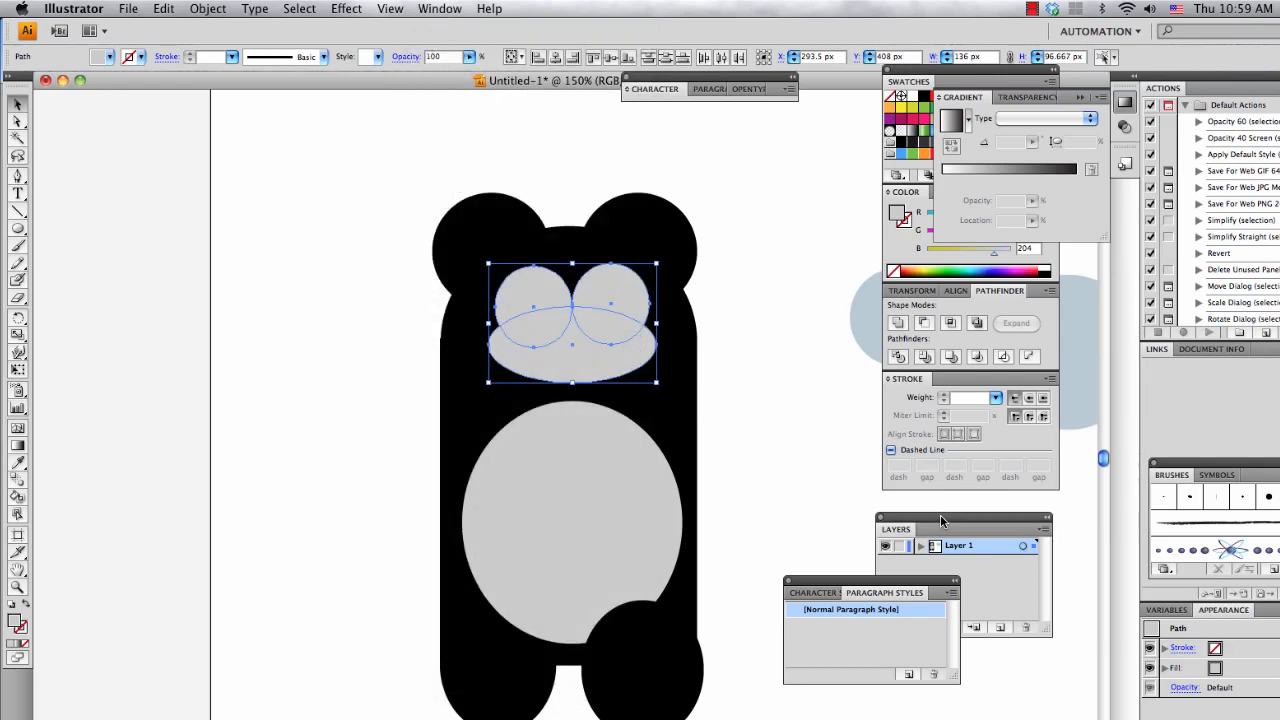
{"action": "left_click", "coordinate": [896, 325]}
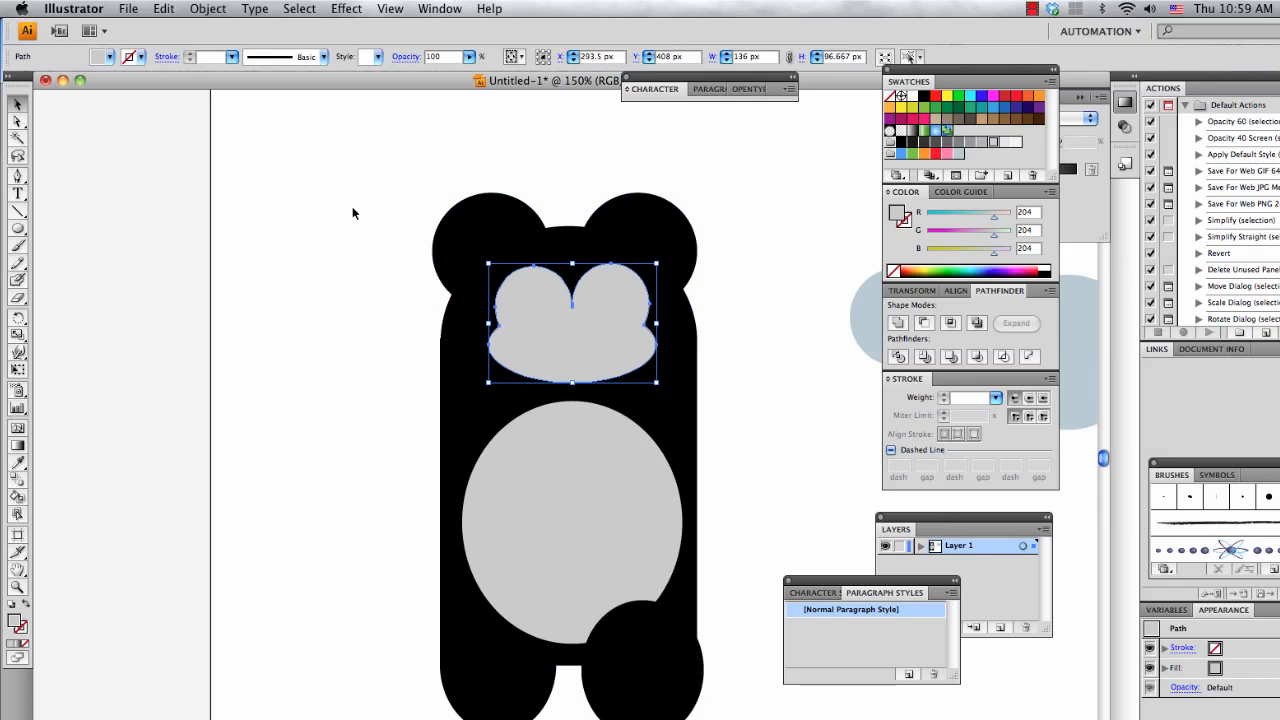
{"action": "left_click", "coordinate": [331, 282]}
{"action": "left_click", "coordinate": [545, 318]}
{"action": "left_click", "coordinate": [752, 438]}
- Draw an ellipse about 51 × 43 px inside the left grey eye area and fill it black
{"action": "key", "text": "super+Tab"}
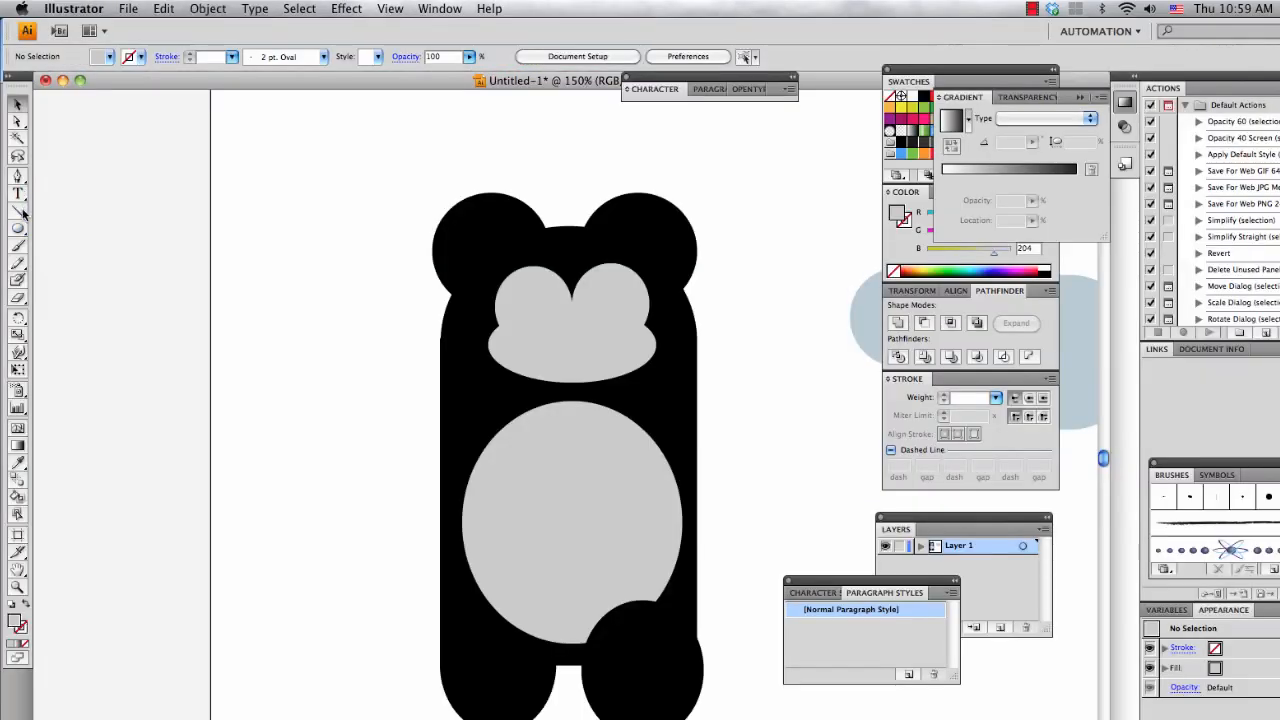
{"action": "left_click", "coordinate": [17, 228]}
{"action": "left_click_drag", "start_coordinate": [510, 293], "coordinate": [566, 337]}
{"action": "left_click", "coordinate": [109, 57]}
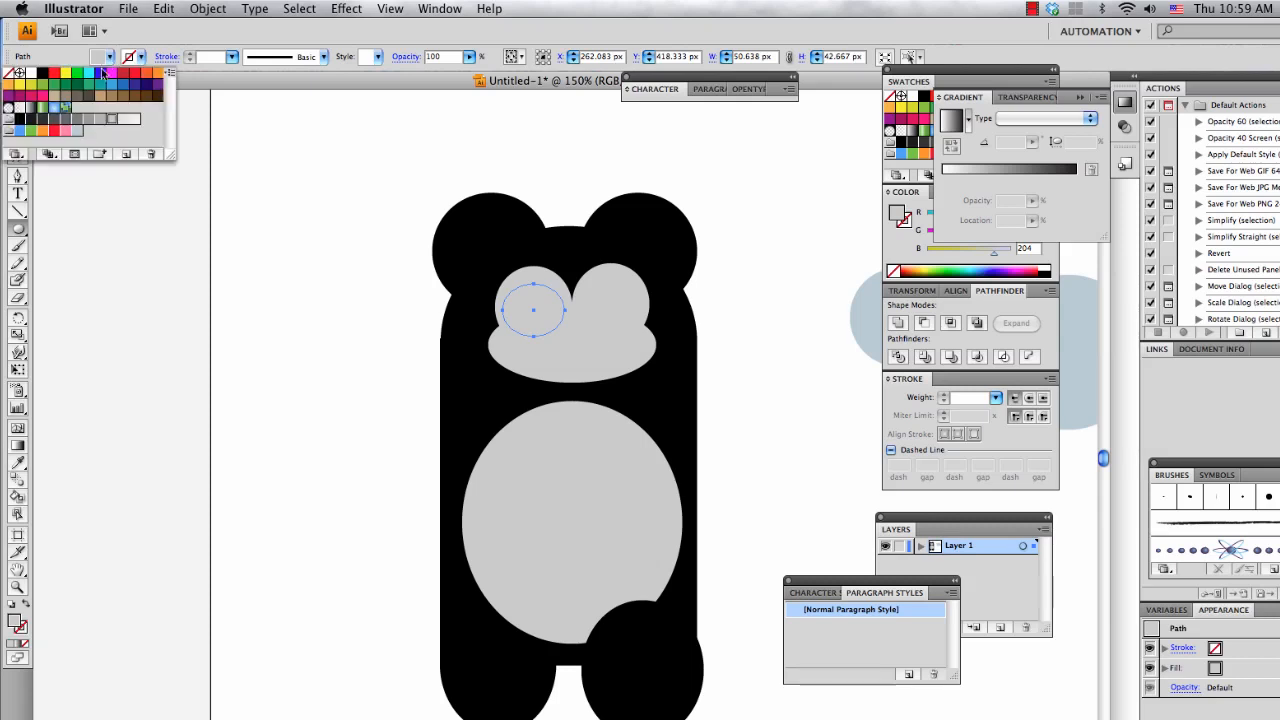
{"action": "left_click", "coordinate": [83, 104]}
{"action": "key", "text": "v"}
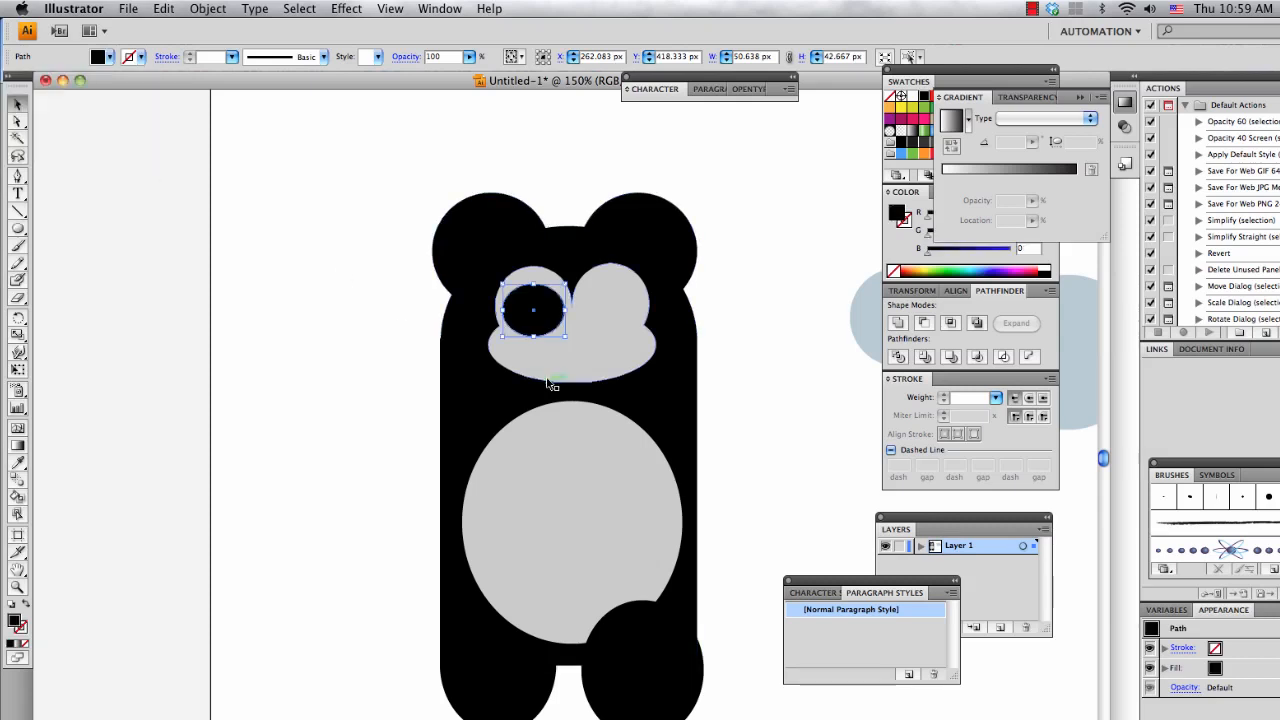
- Duplicate the black eye ellipse horizontally onto the right grey eye area
{"action": "left_click", "coordinate": [551, 364]}
{"action": "left_click", "coordinate": [529, 315]}
{"action": "left_click_drag", "start_coordinate": [529, 316], "coordinate": [612, 318]}
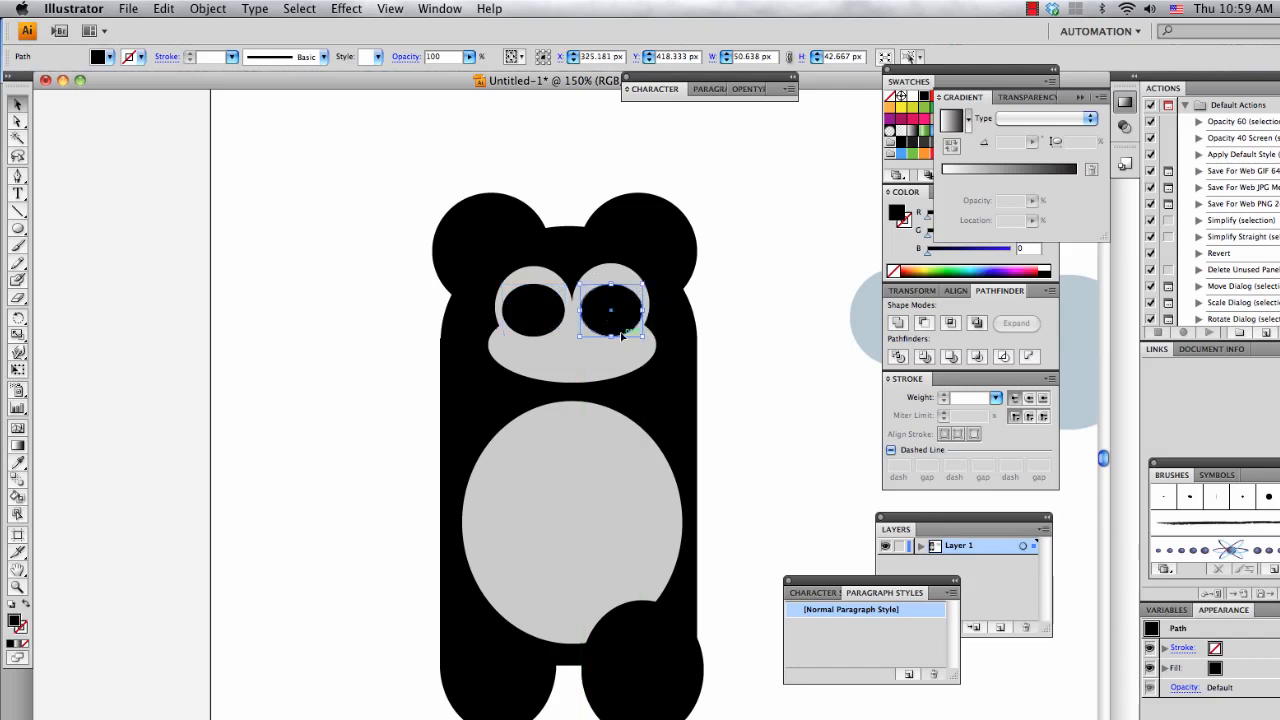
{"action": "left_click", "coordinate": [770, 380]}
- Draw a small white highlight circle in the upper part of the left black eye
{"action": "left_click", "coordinate": [17, 230]}
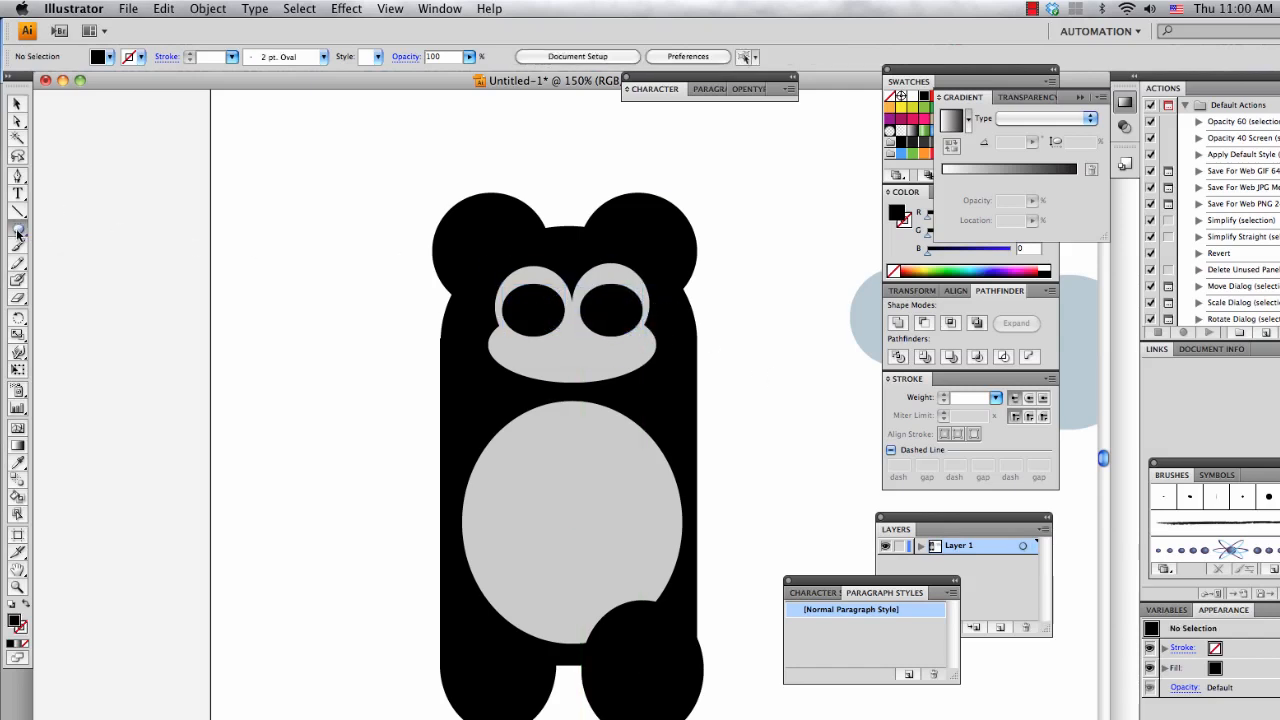
{"action": "left_click_drag", "start_coordinate": [19, 232], "coordinate": [64, 266]}
{"action": "left_click", "coordinate": [110, 57]}
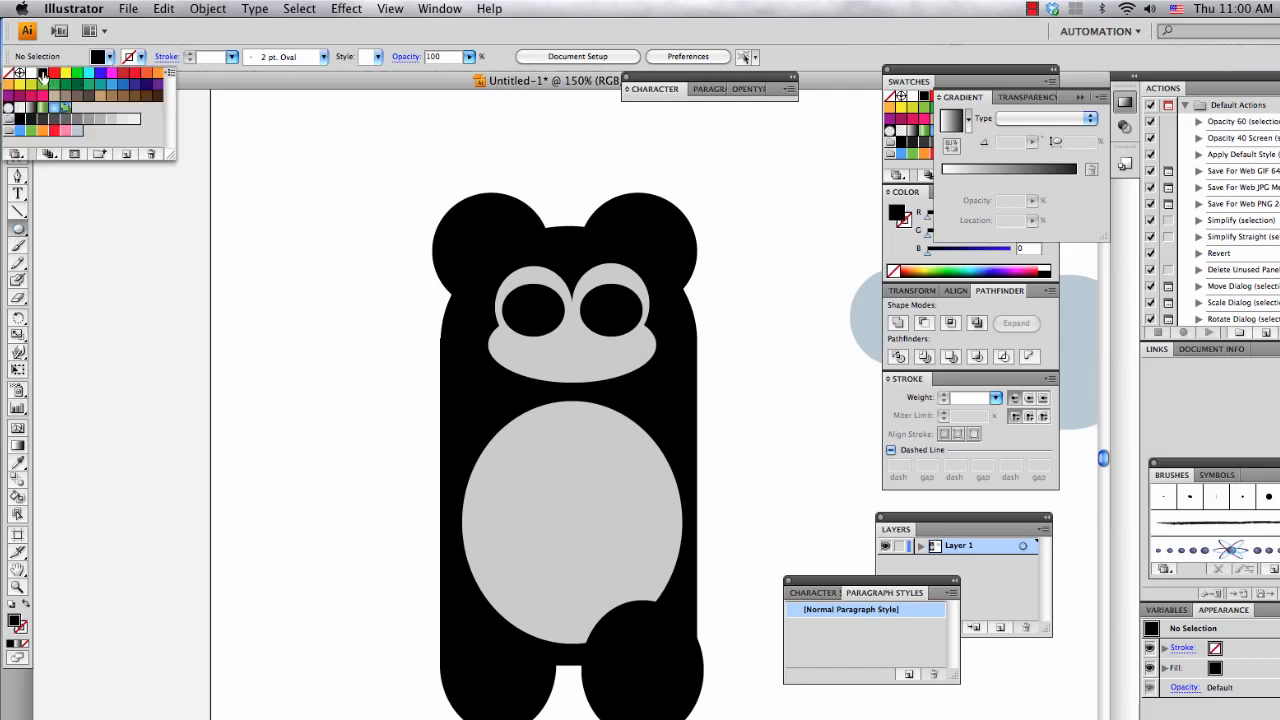
{"action": "left_click", "coordinate": [31, 73]}
{"action": "left_click_drag", "start_coordinate": [536, 295], "coordinate": [548, 307]}
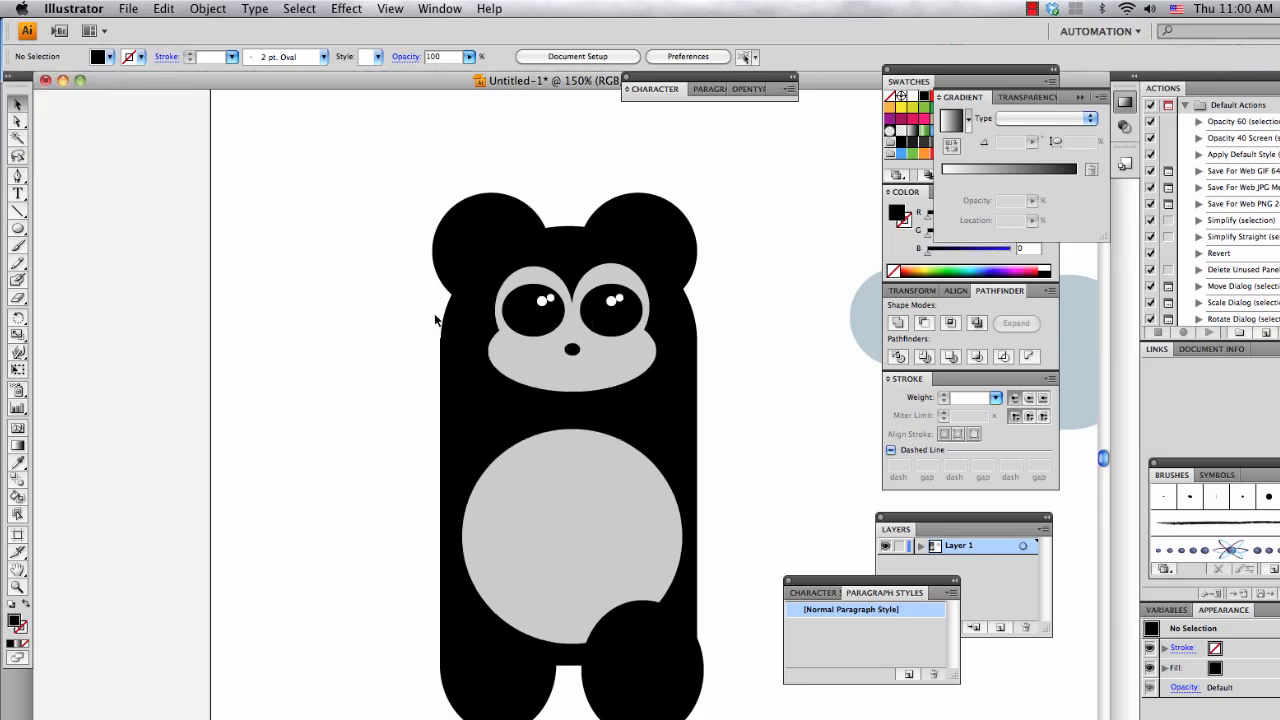
{"action": "left_click", "coordinate": [446, 312]}
{"action": "left_click", "coordinate": [300, 335]}
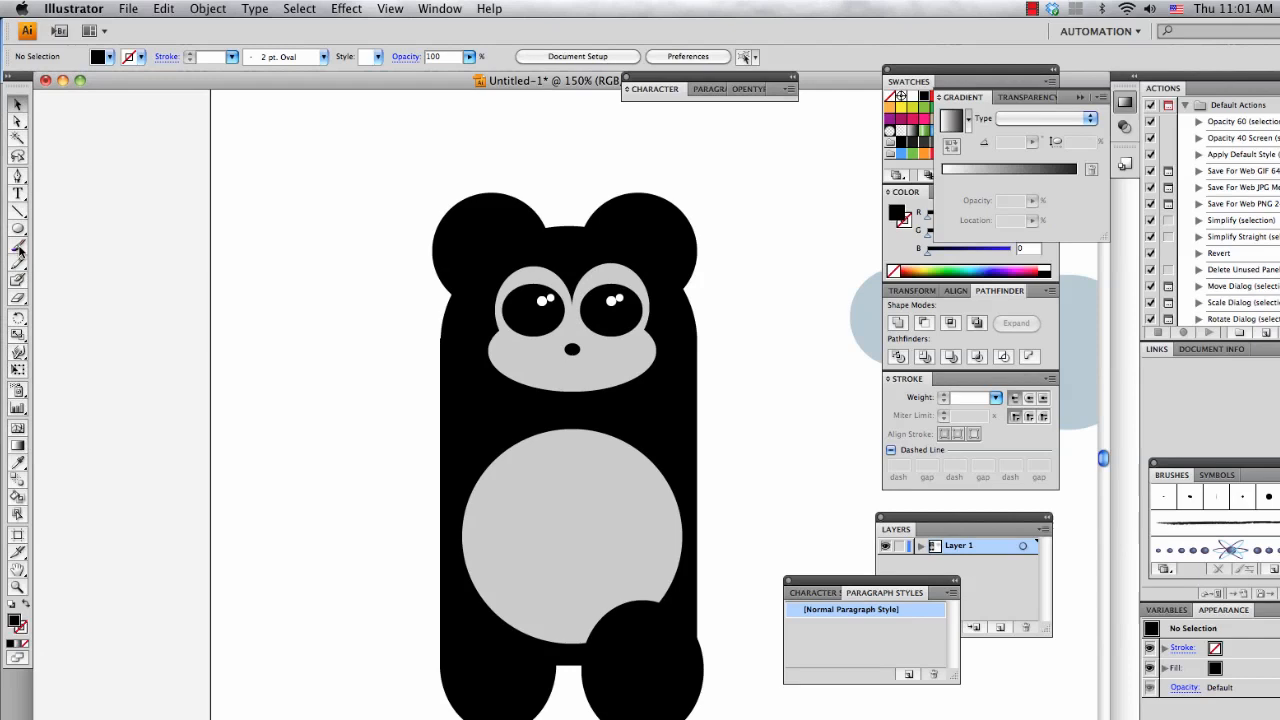
- Paint a short smile curve below the nose with the Paintbrush, and choose the Charcoal brush with a 5 pt stroke
{"action": "left_click", "coordinate": [19, 248]}
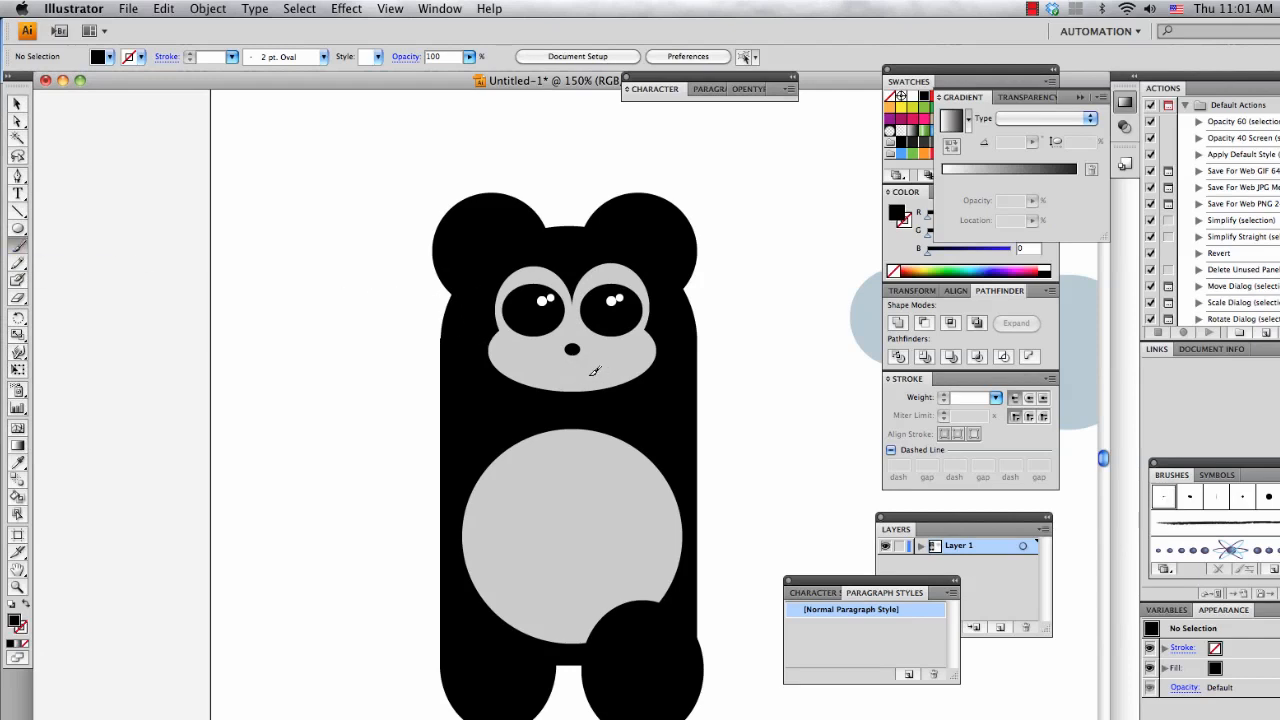
{"action": "left_click_drag", "start_coordinate": [588, 374], "coordinate": [628, 361]}
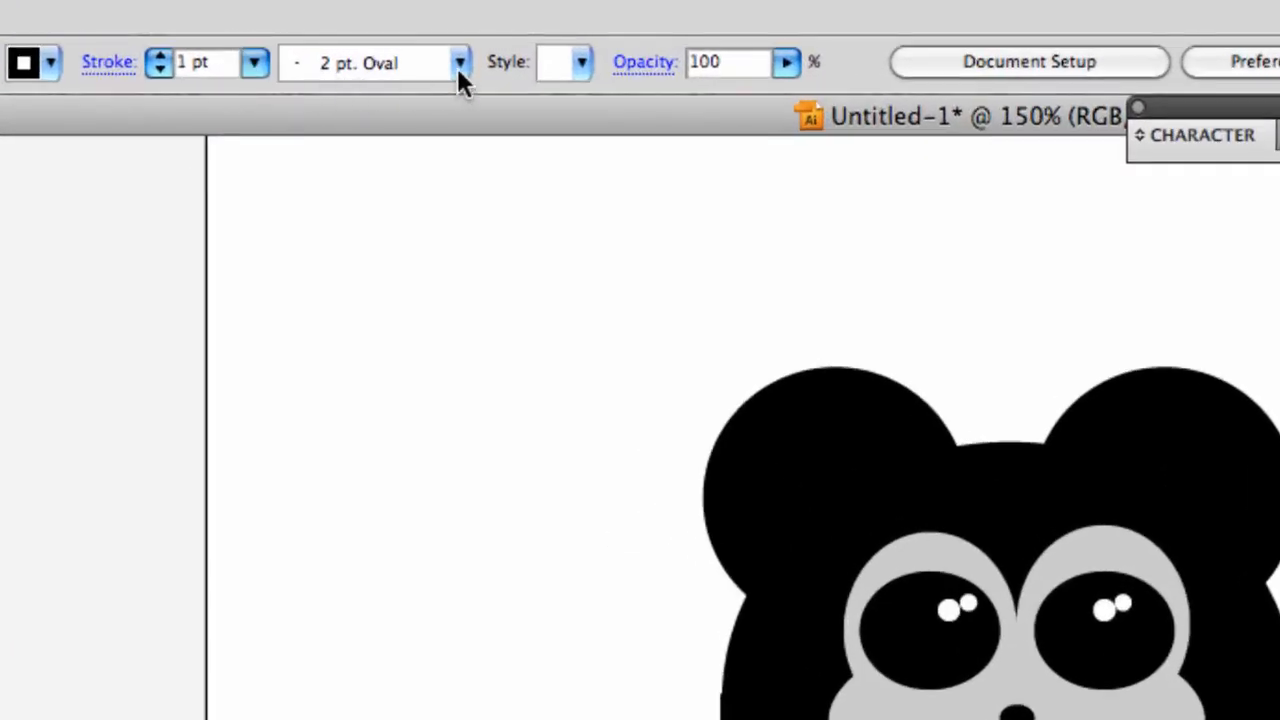
{"action": "left_click", "coordinate": [459, 64]}
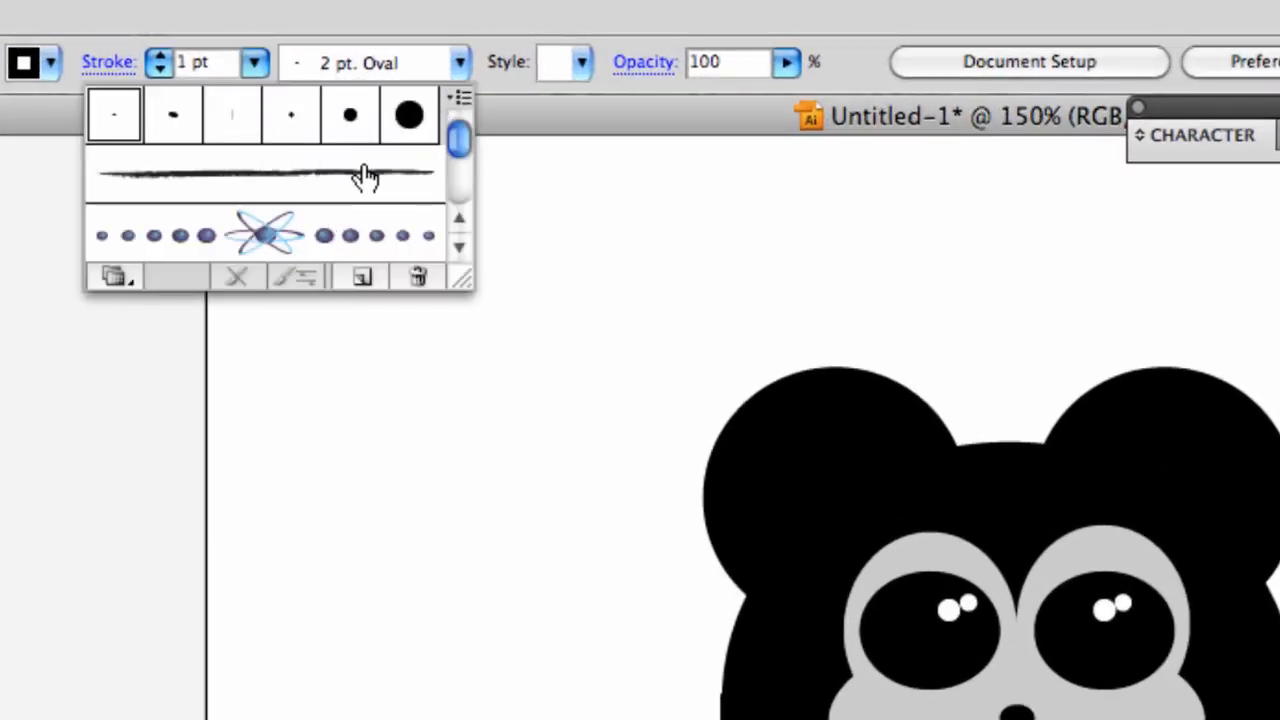
{"action": "left_click", "coordinate": [305, 165]}
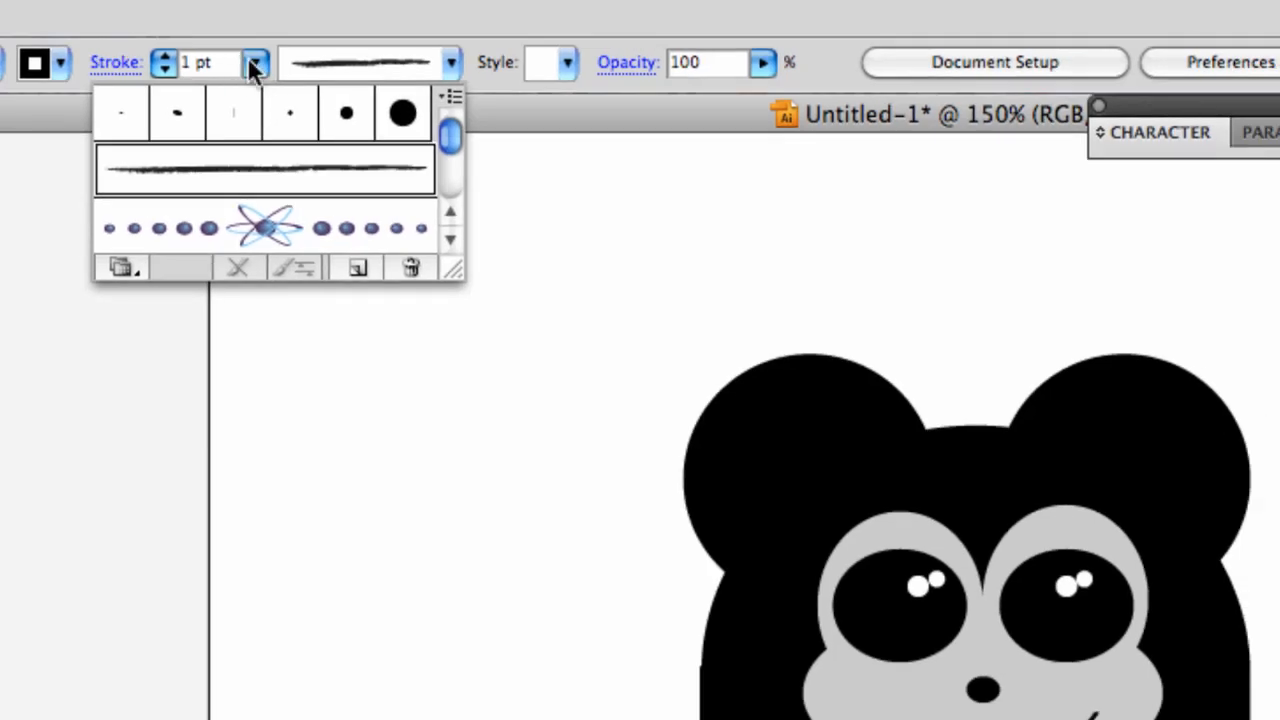
{"action": "left_click", "coordinate": [256, 64]}
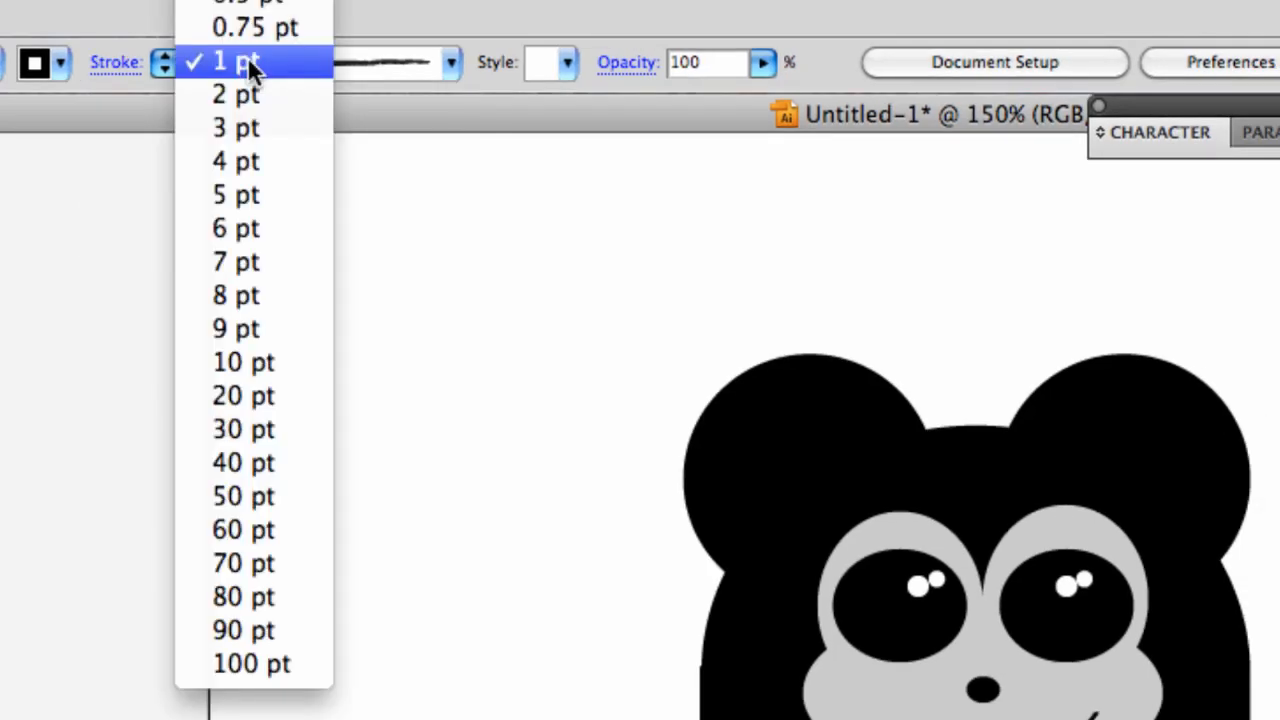
{"action": "left_click", "coordinate": [283, 196]}
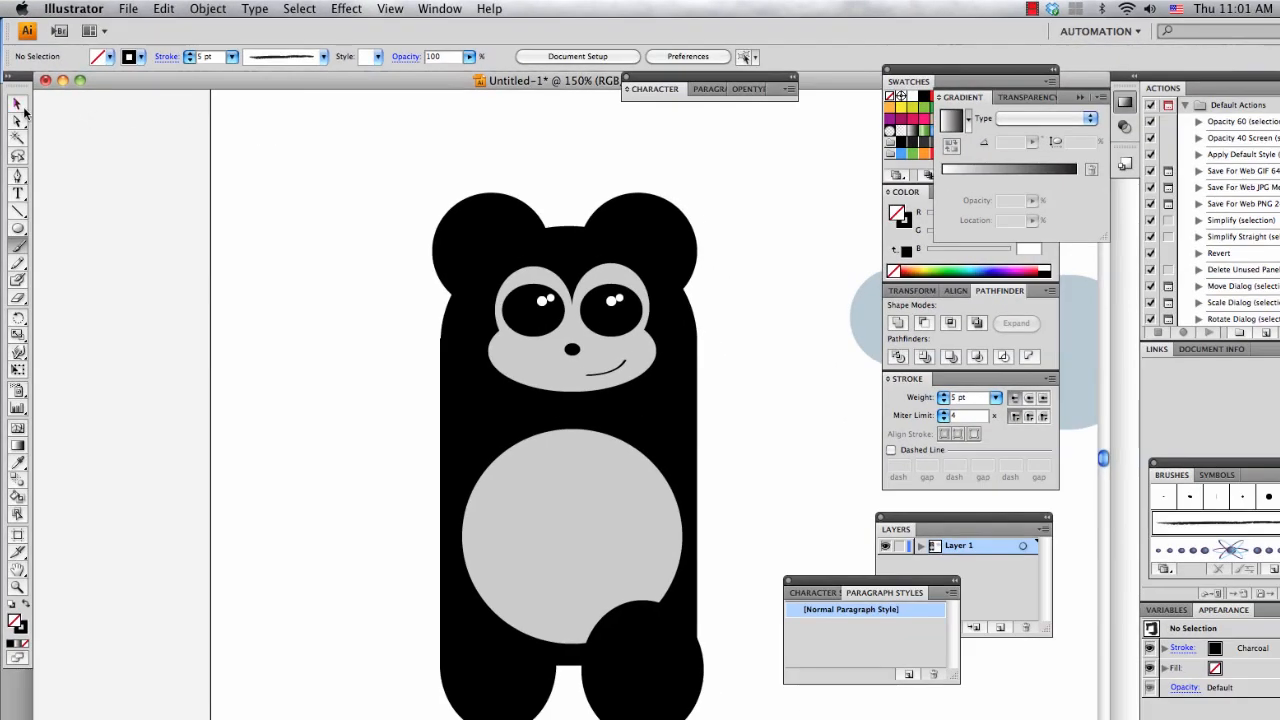
- Set the stroke weight of the painted smile curve to 6 pt
{"action": "left_click", "coordinate": [21, 106]}
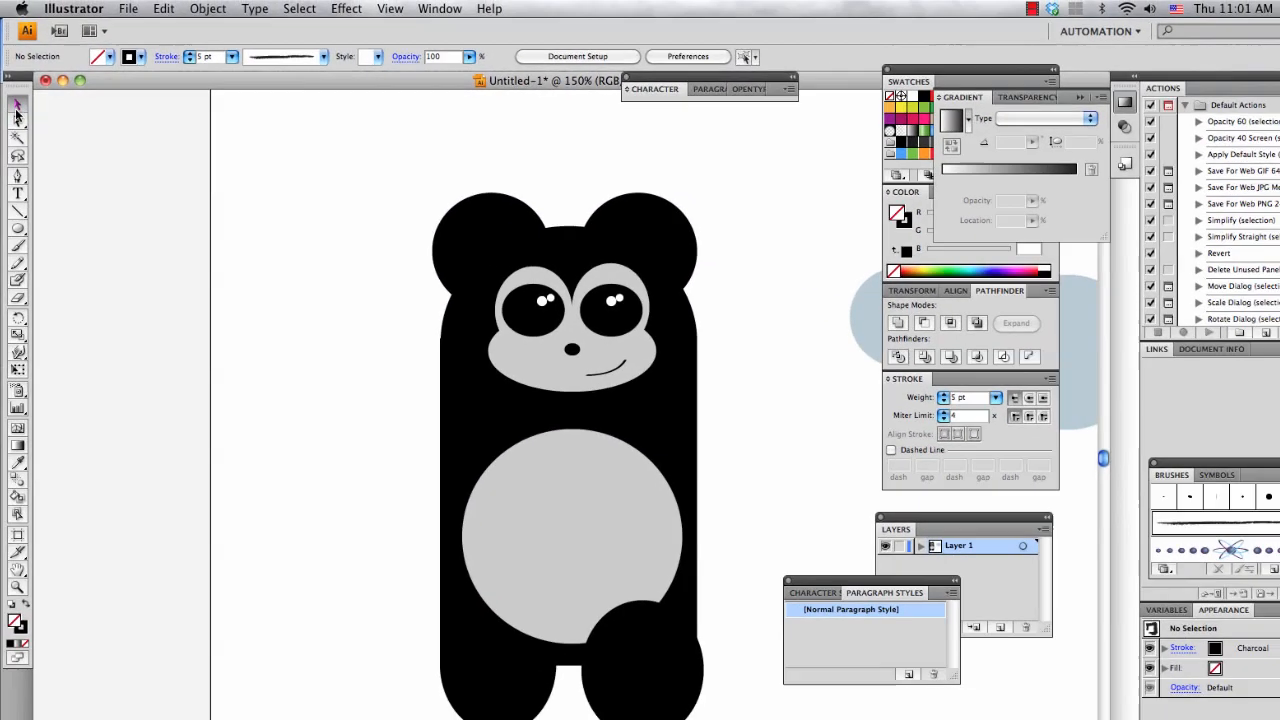
{"action": "left_click", "coordinate": [600, 372]}
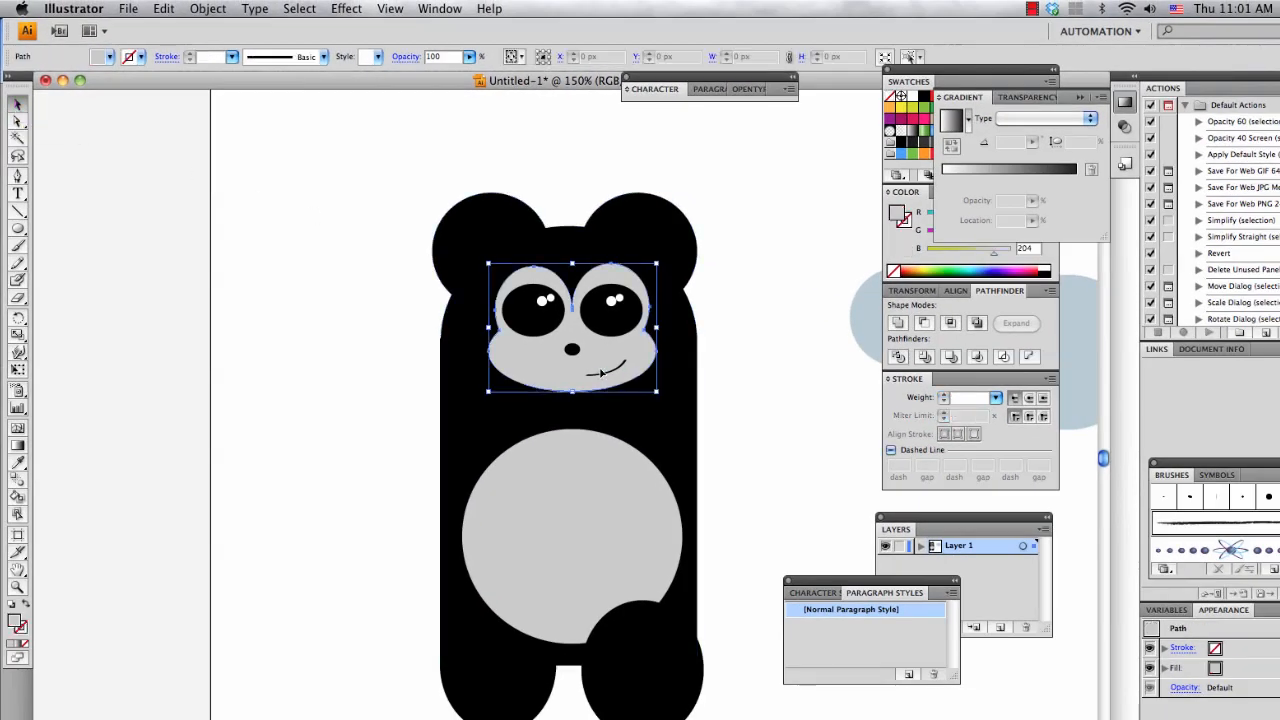
{"action": "left_click", "coordinate": [606, 367]}
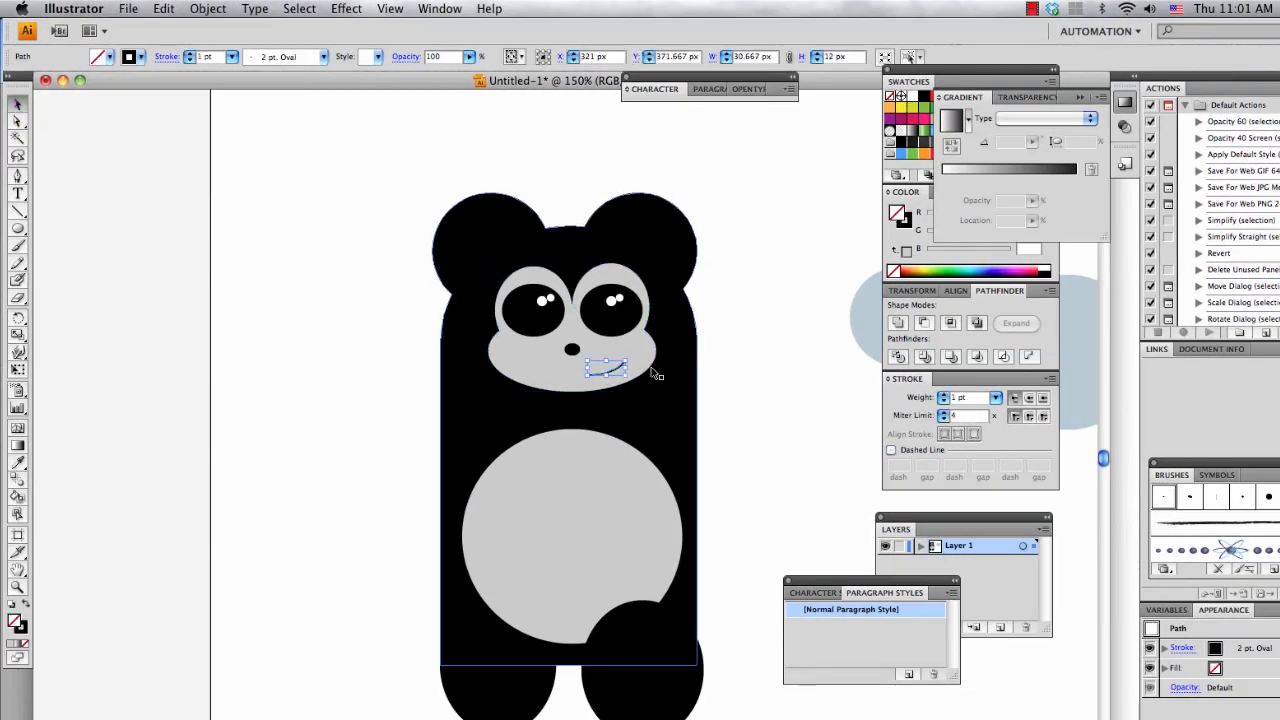
{"action": "left_click", "coordinate": [232, 57]}
{"action": "left_click", "coordinate": [230, 130]}
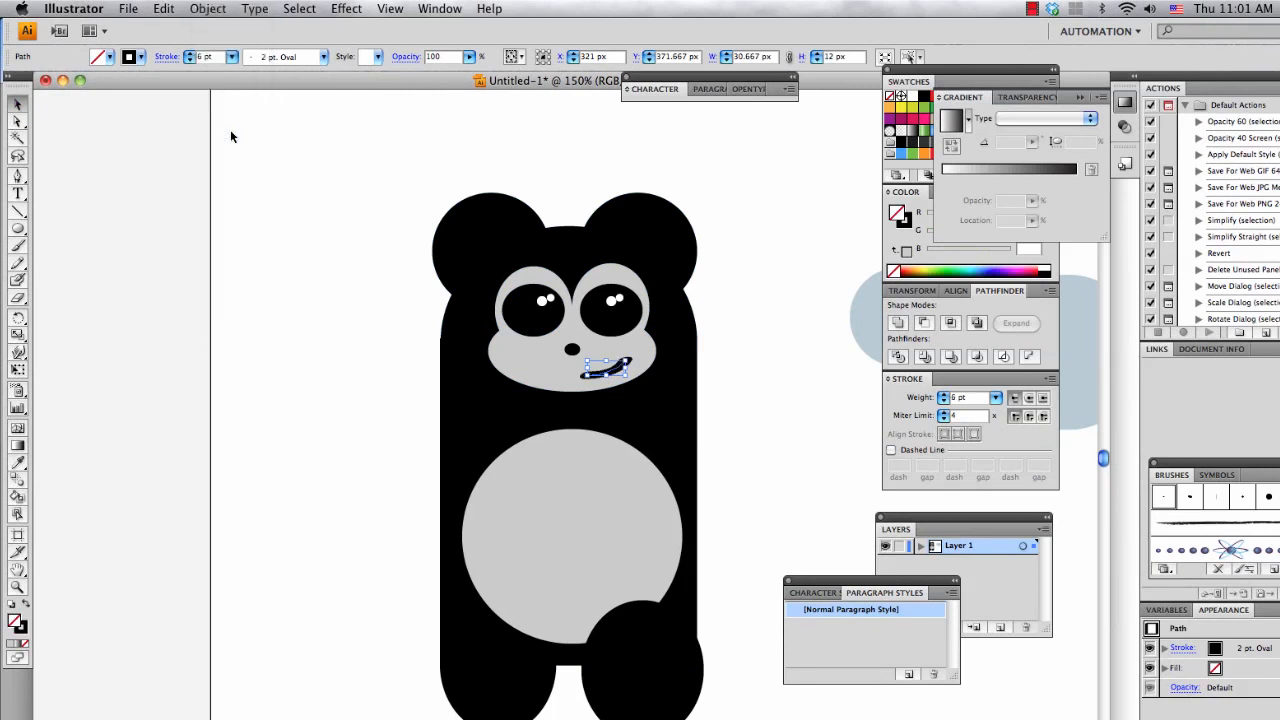
{"action": "left_click", "coordinate": [818, 426]}
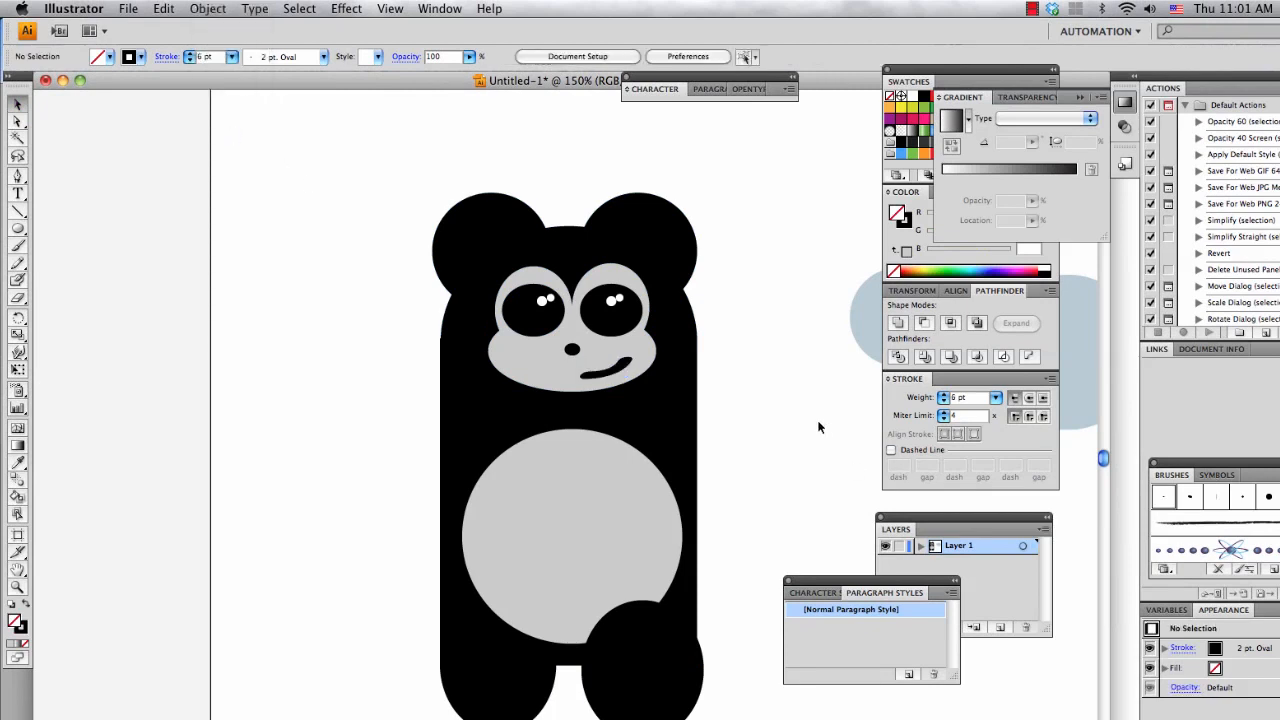
- Delete the smile curve and paint a new upturned smile below the nose with the Paintbrush
{"action": "left_click", "coordinate": [620, 370]}
{"action": "key", "text": "Delete"}
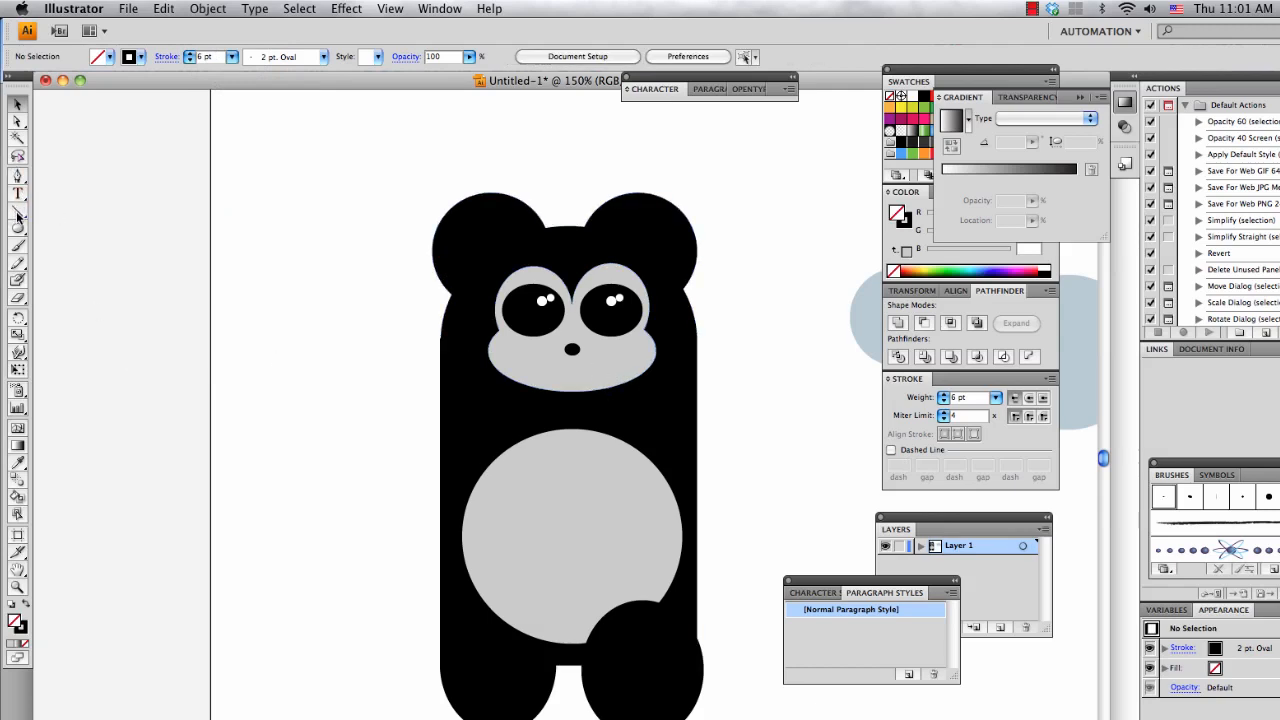
{"action": "left_click", "coordinate": [17, 248]}
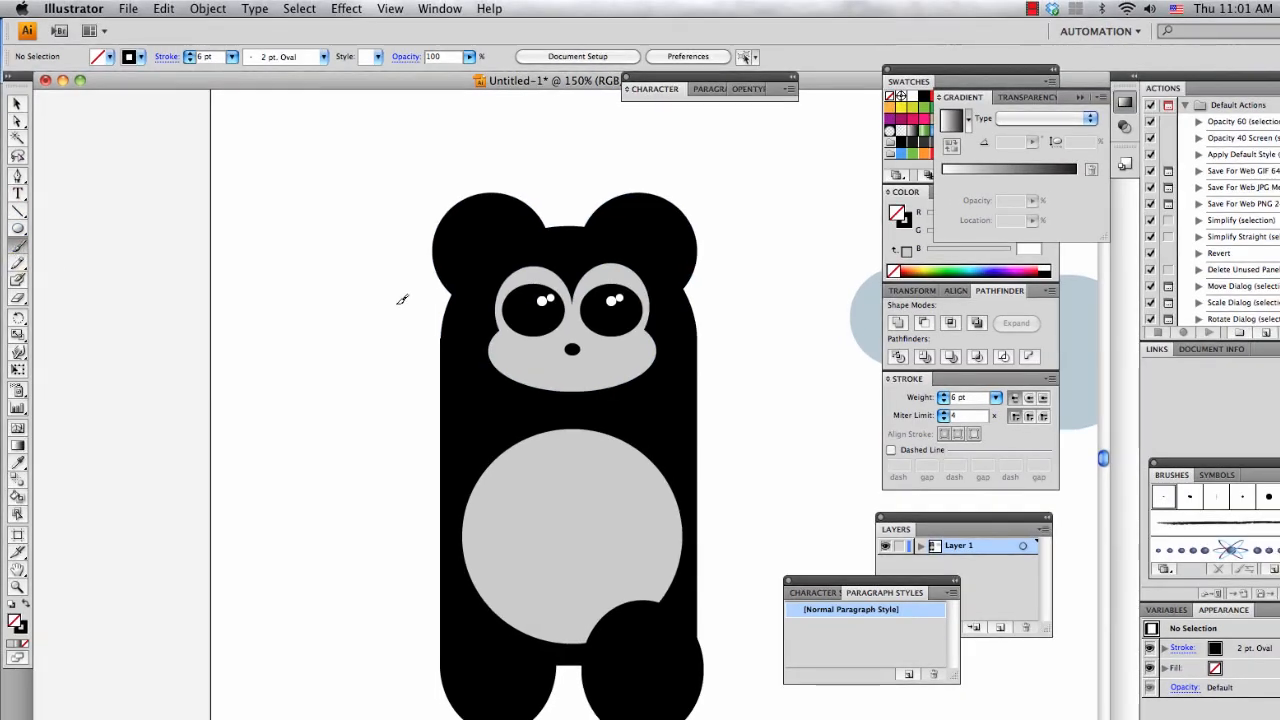
{"action": "mouse_move", "coordinate": [598, 378]}
{"action": "left_mouse_down"}
{"action": "mouse_move", "coordinate": [578, 372]}
{"action": "mouse_move", "coordinate": [616, 372]}
{"action": "mouse_move", "coordinate": [636, 350]}
{"action": "left_mouse_up"}
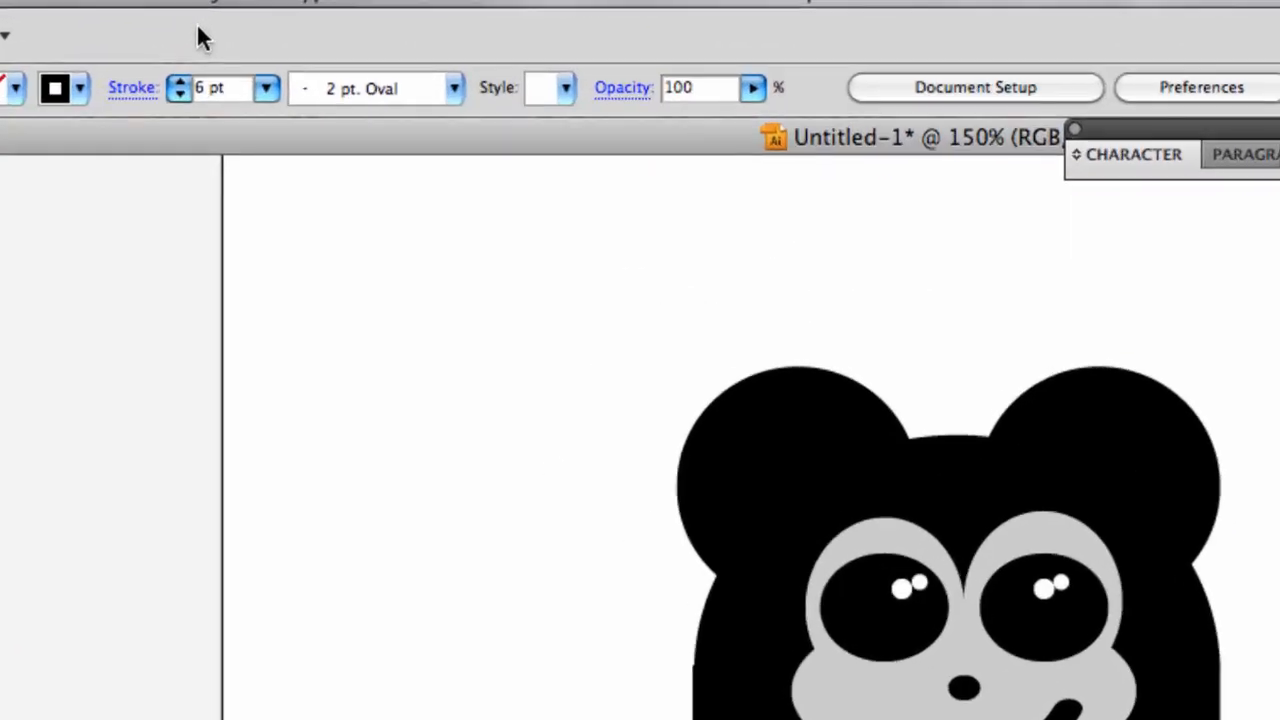
{"action": "left_click", "coordinate": [272, 57]}
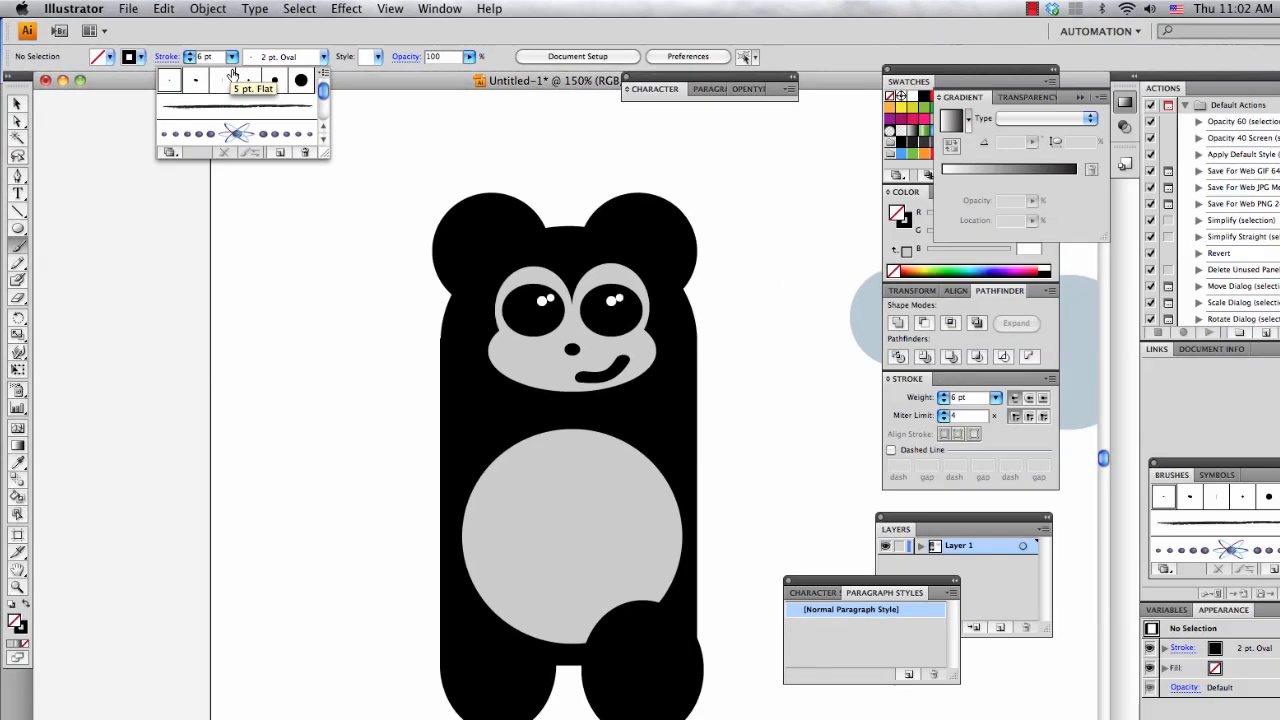
{"action": "key", "text": "v"}
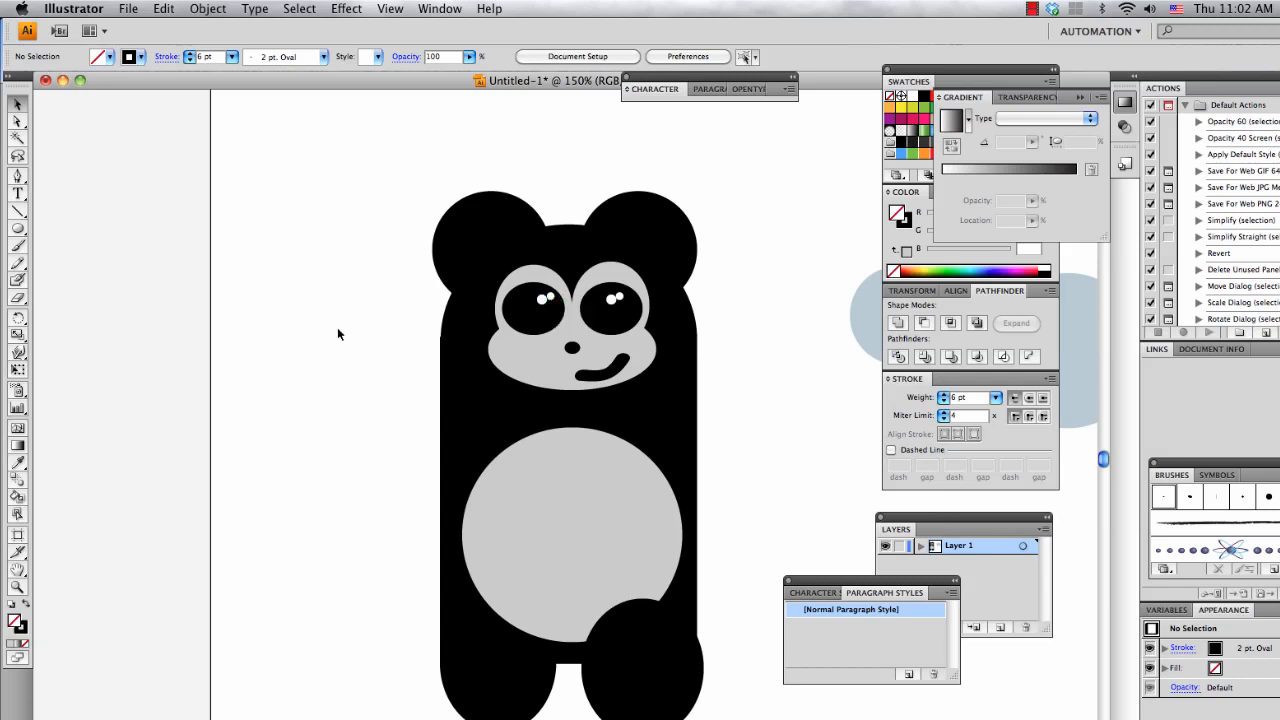
- Check the ears in the reference picture, draw a circle about 74 × 76 px inside the panda's left ear and fill it white
{"action": "left_click", "coordinate": [490, 238]}
{"action": "left_click", "coordinate": [754, 417]}
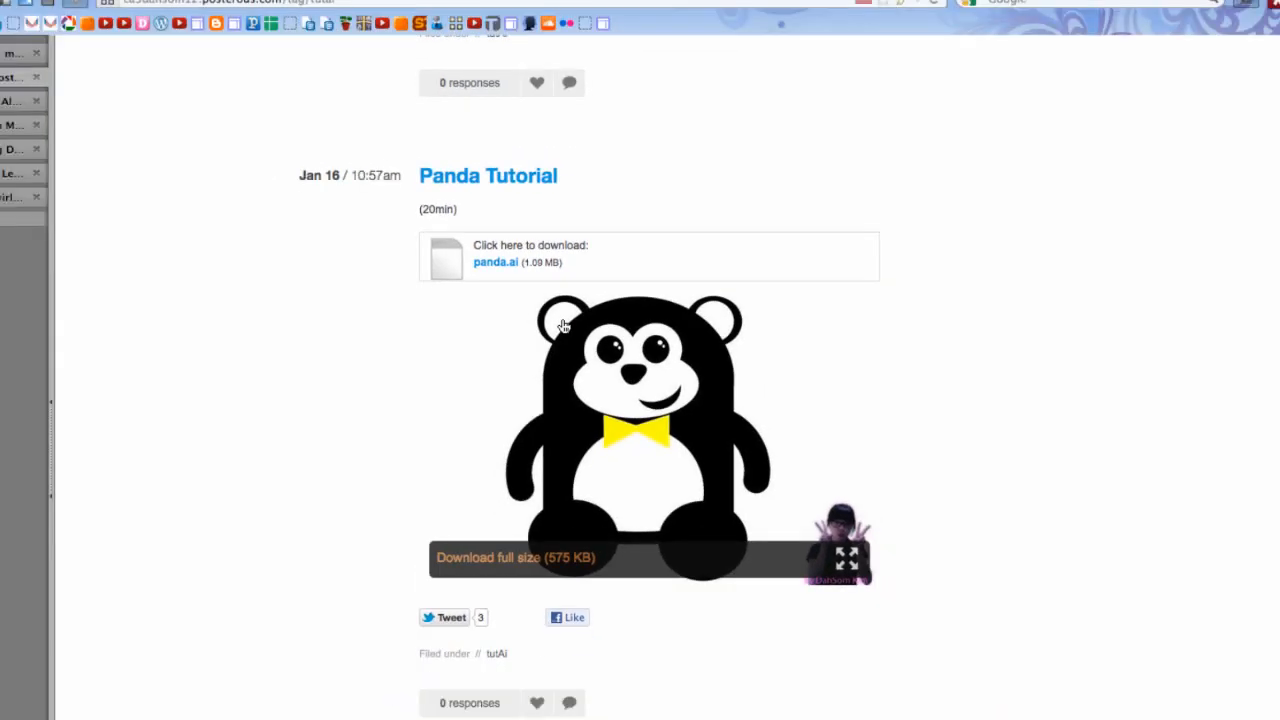
{"action": "key", "text": "super+Tab"}
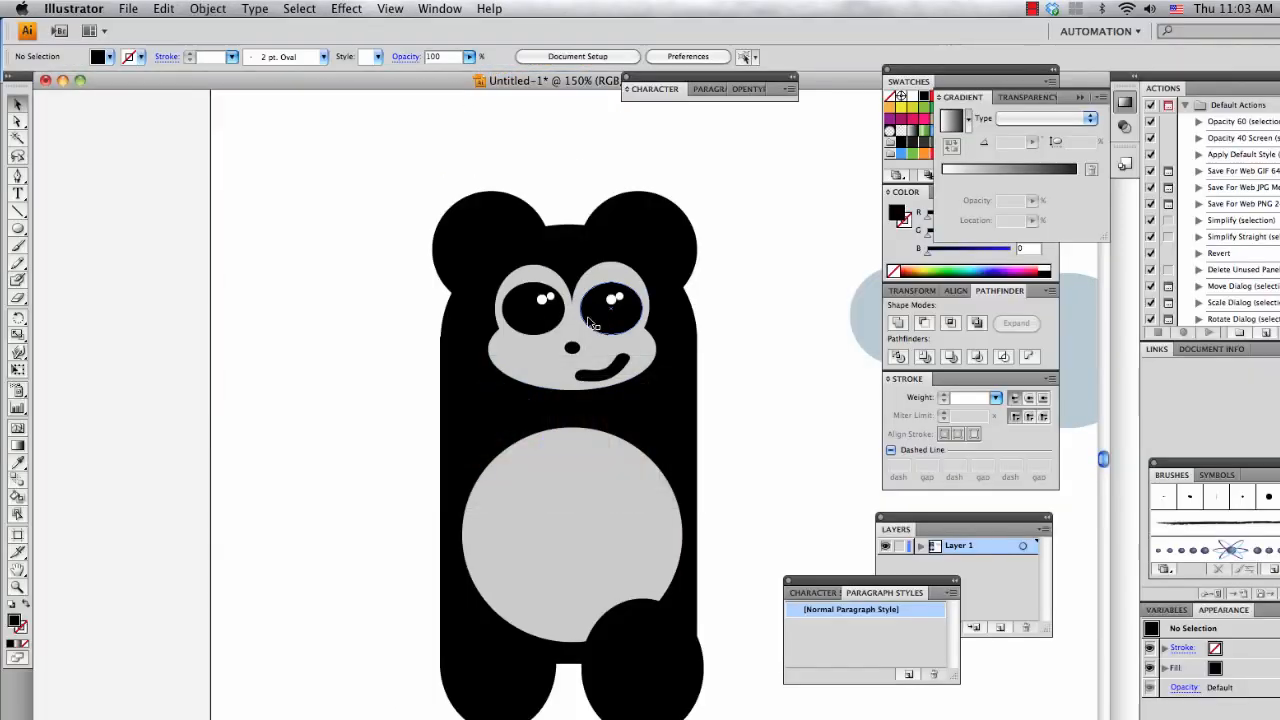
{"action": "left_click", "coordinate": [18, 228]}
{"action": "left_click_drag", "start_coordinate": [327, 247], "coordinate": [481, 273]}
{"action": "key", "text": "v"}
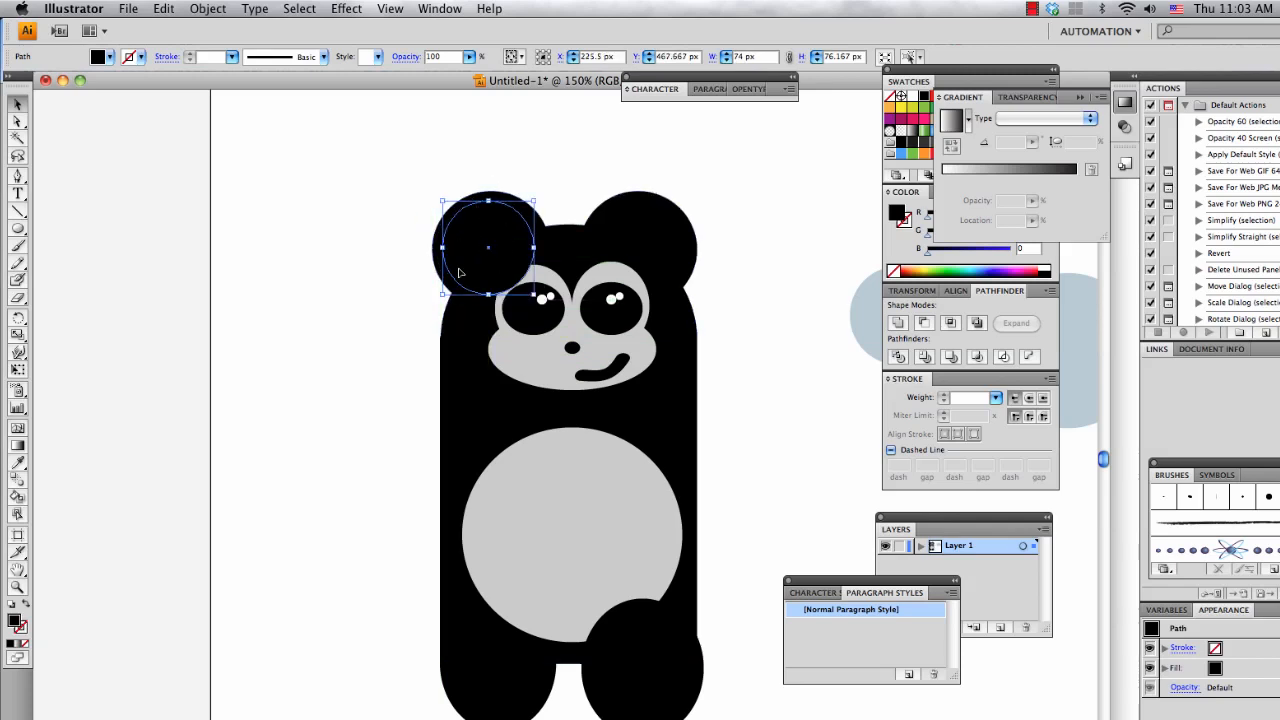
{"action": "left_click", "coordinate": [108, 57]}
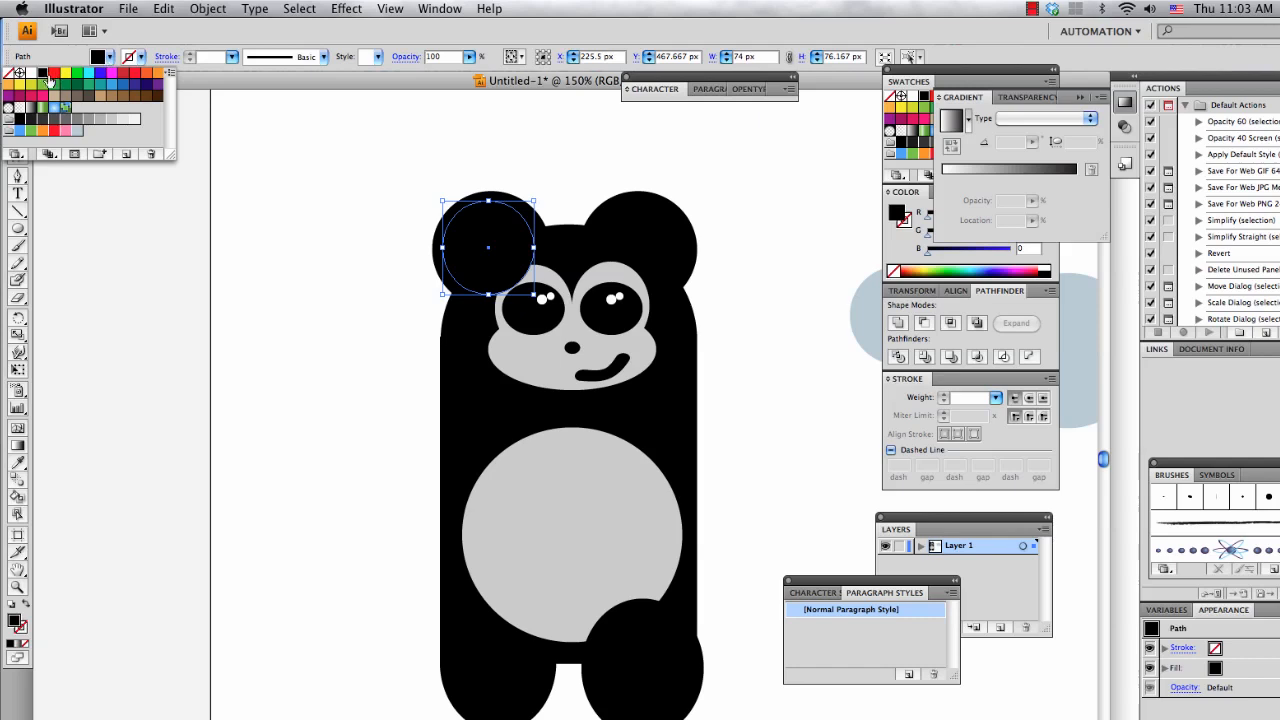
{"action": "left_click", "coordinate": [33, 75]}
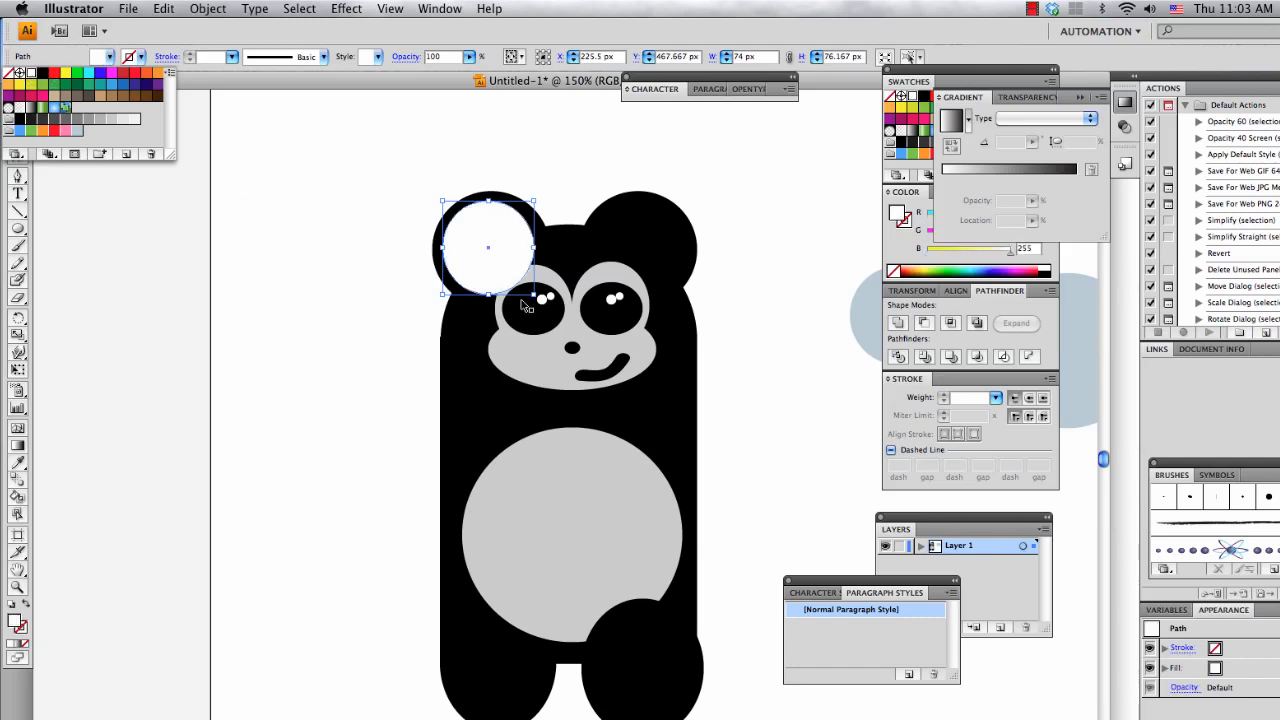
{"action": "left_click", "coordinate": [211, 157]}
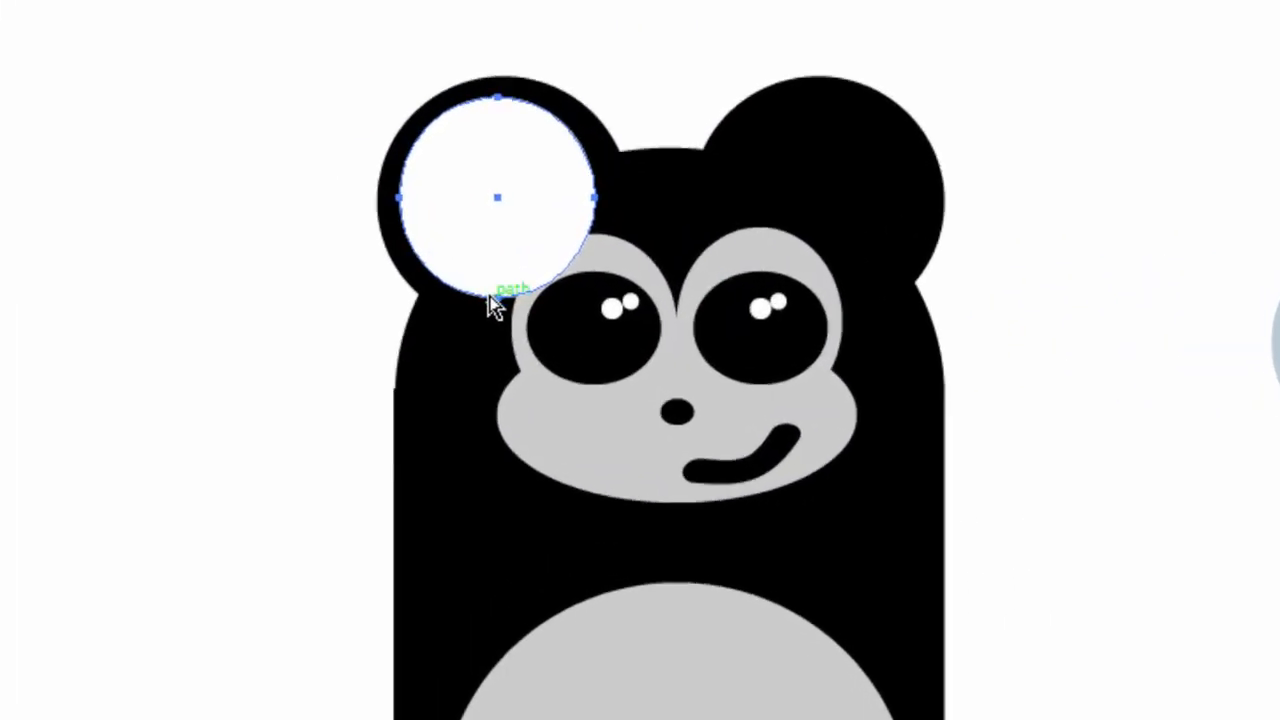
- Delete the bottom anchor point of the white ear circle to reduce it to its upper half
{"action": "left_click", "coordinate": [496, 296]}
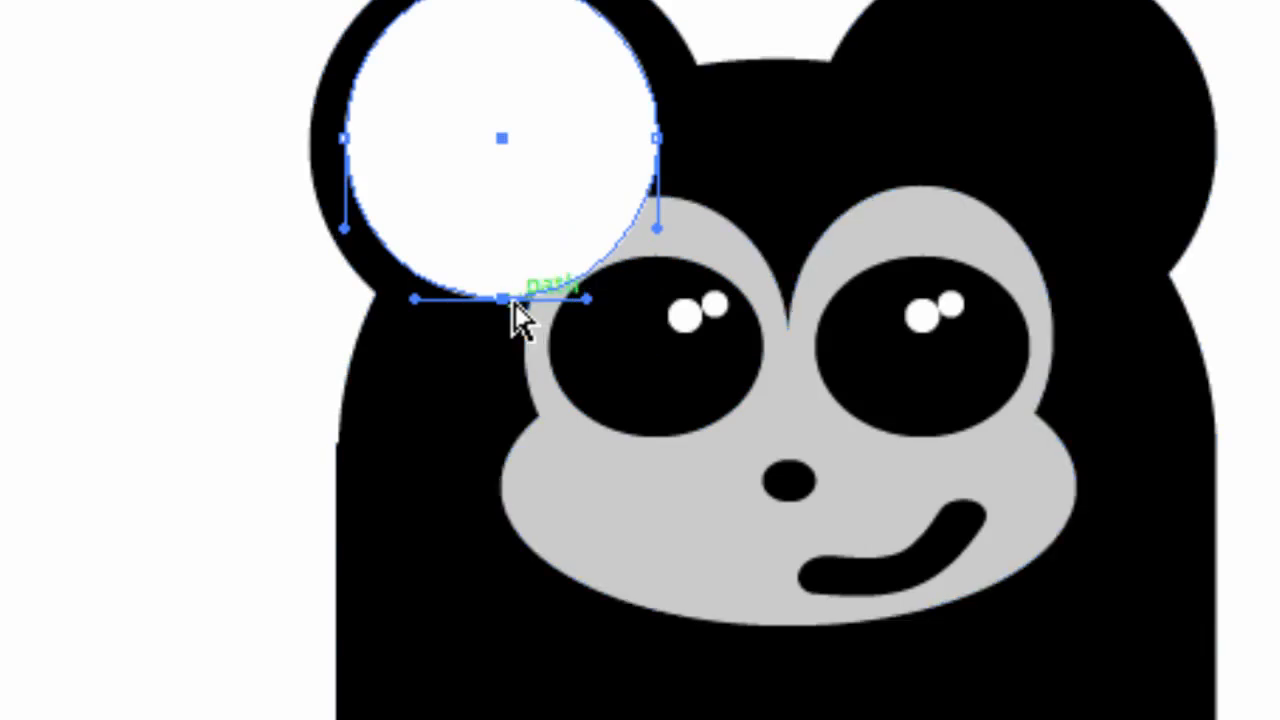
{"action": "left_click", "coordinate": [506, 300]}
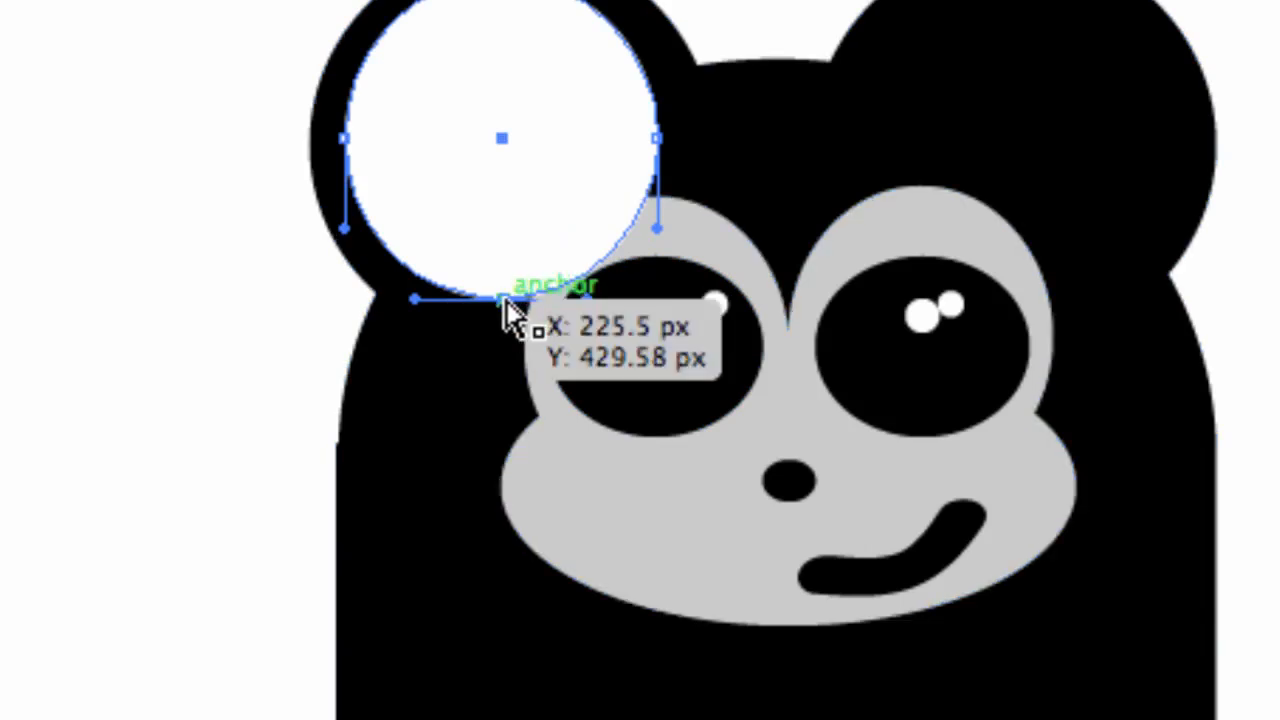
{"action": "key", "text": "Delete"}
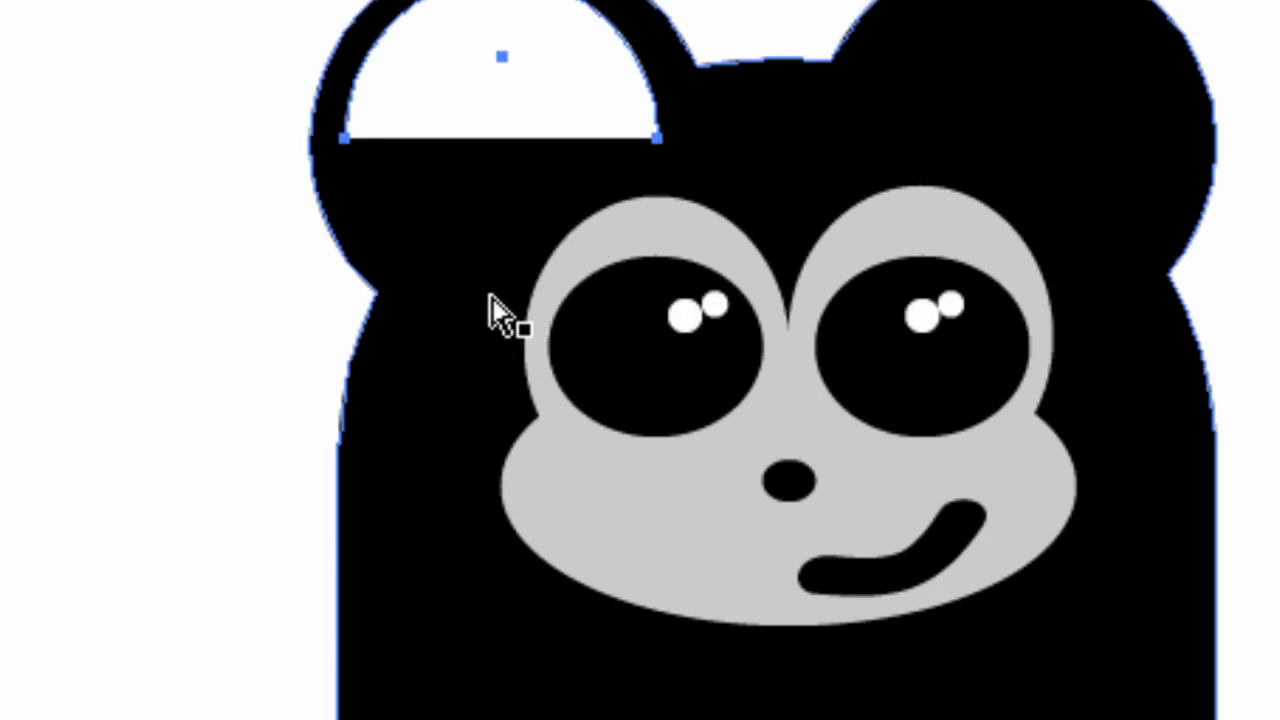
- Rotate the white half circle counterclockwise so its flat edge follows the slant between the left ear and the head
{"action": "scroll", "coordinate": [489, 292], "scroll_direction": "up", "scroll_amount": 2}
{"action": "scroll", "coordinate": [489, 292], "scroll_direction": "up", "scroll_amount": 2}
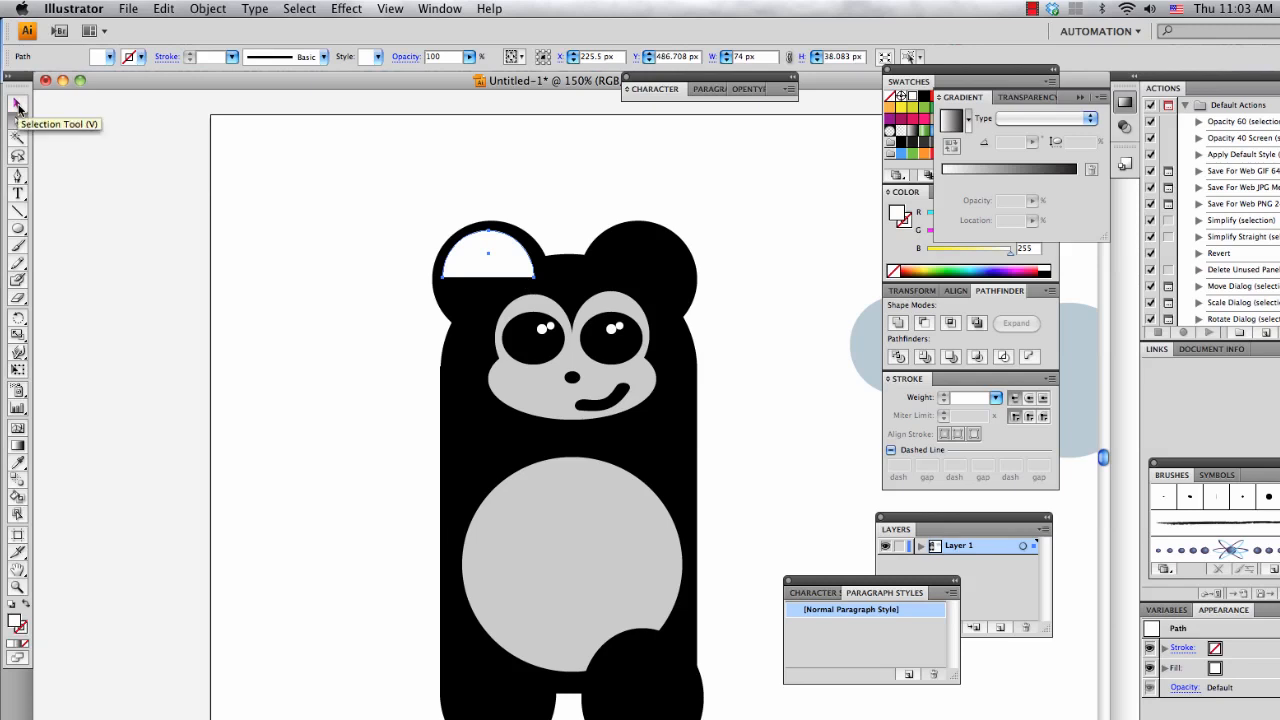
{"action": "left_click", "coordinate": [17, 121]}
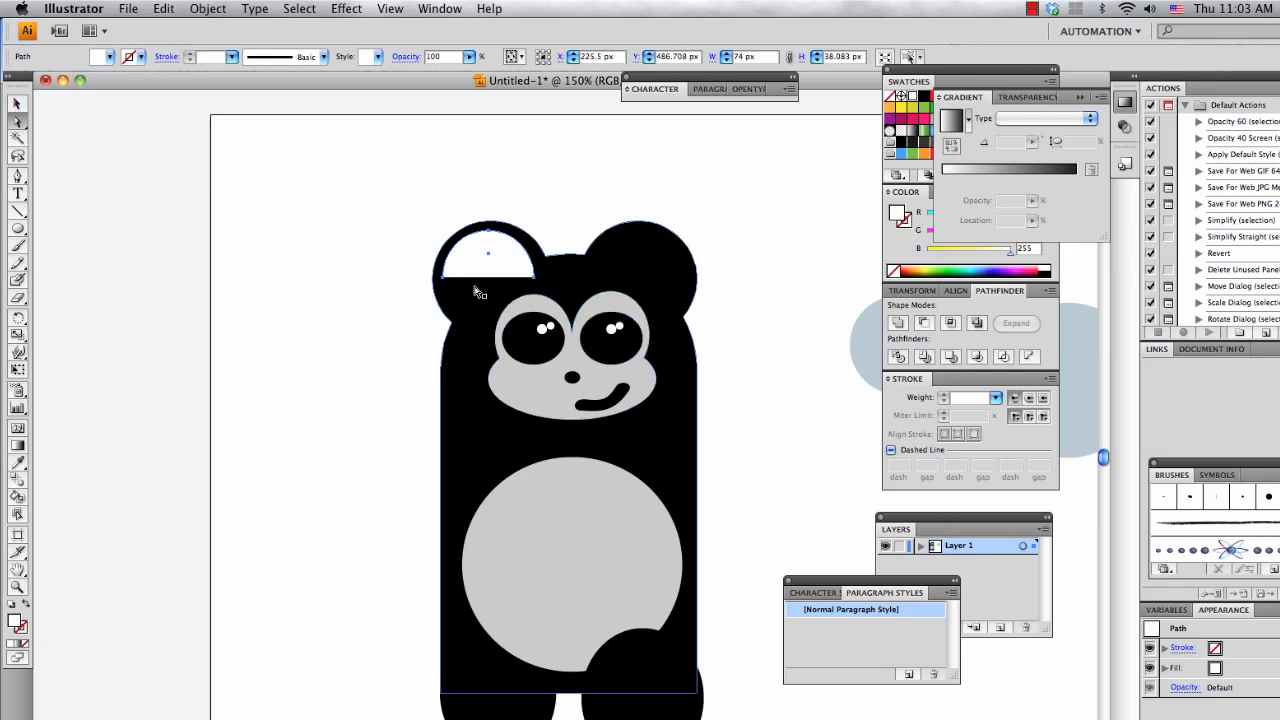
{"action": "key", "text": "super"}
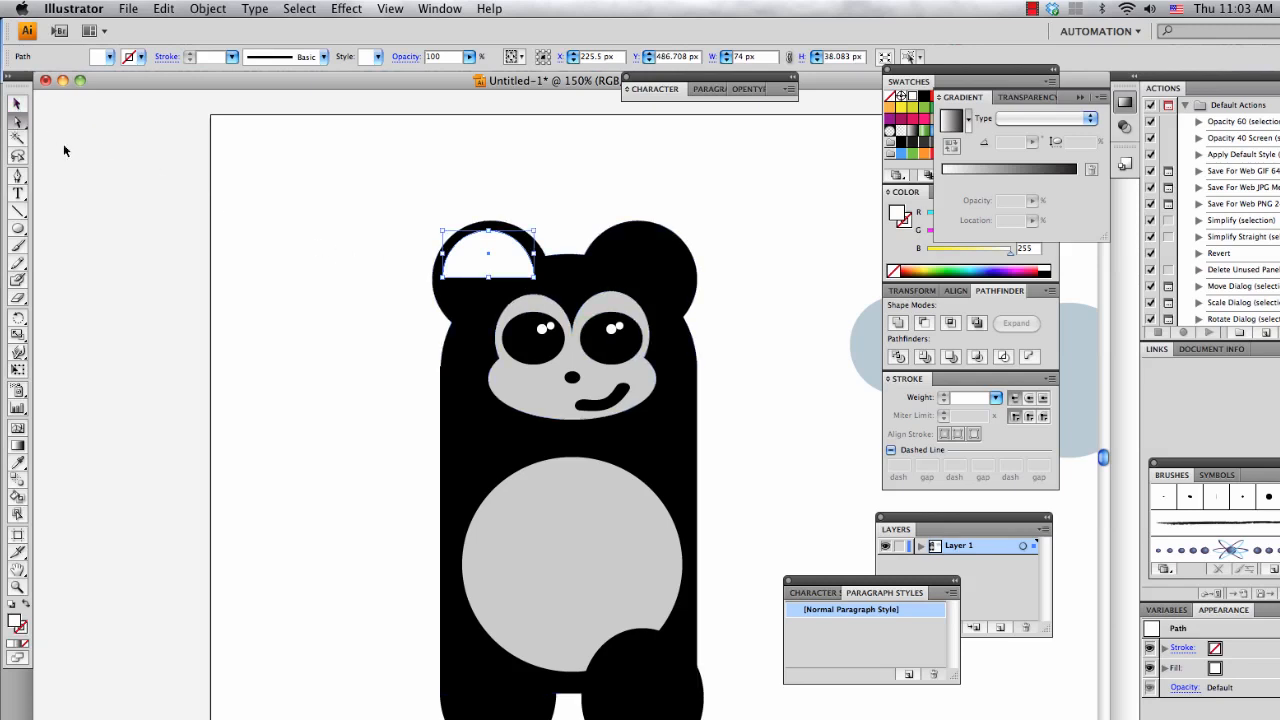
{"action": "left_click", "coordinate": [17, 103]}
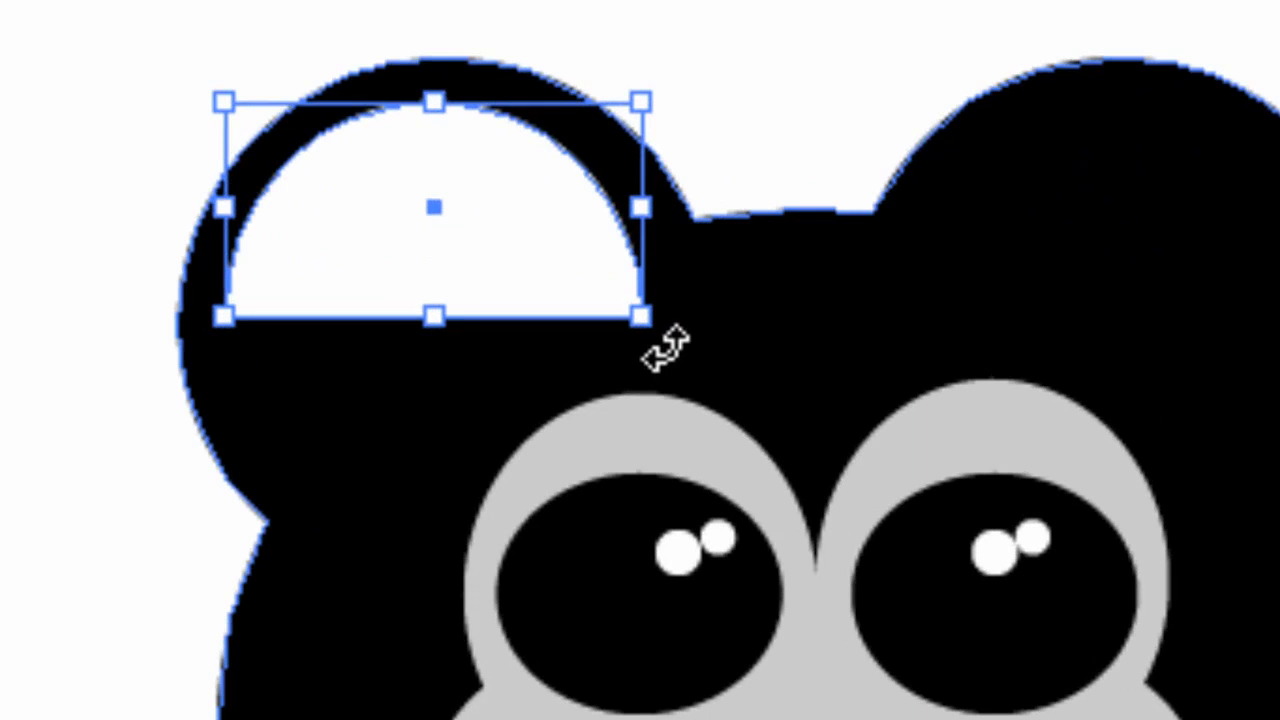
{"action": "left_click_drag", "start_coordinate": [662, 348], "coordinate": [655, 215]}
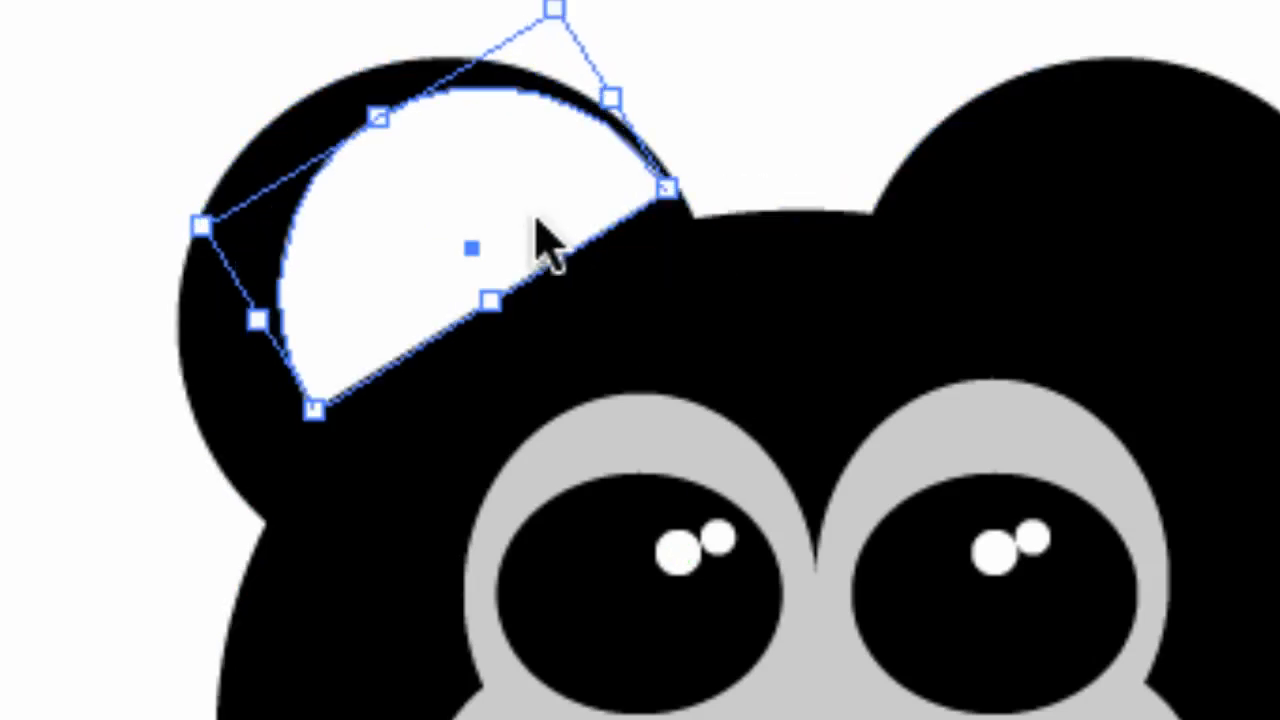
{"action": "left_click_drag", "start_coordinate": [537, 237], "coordinate": [508, 254]}
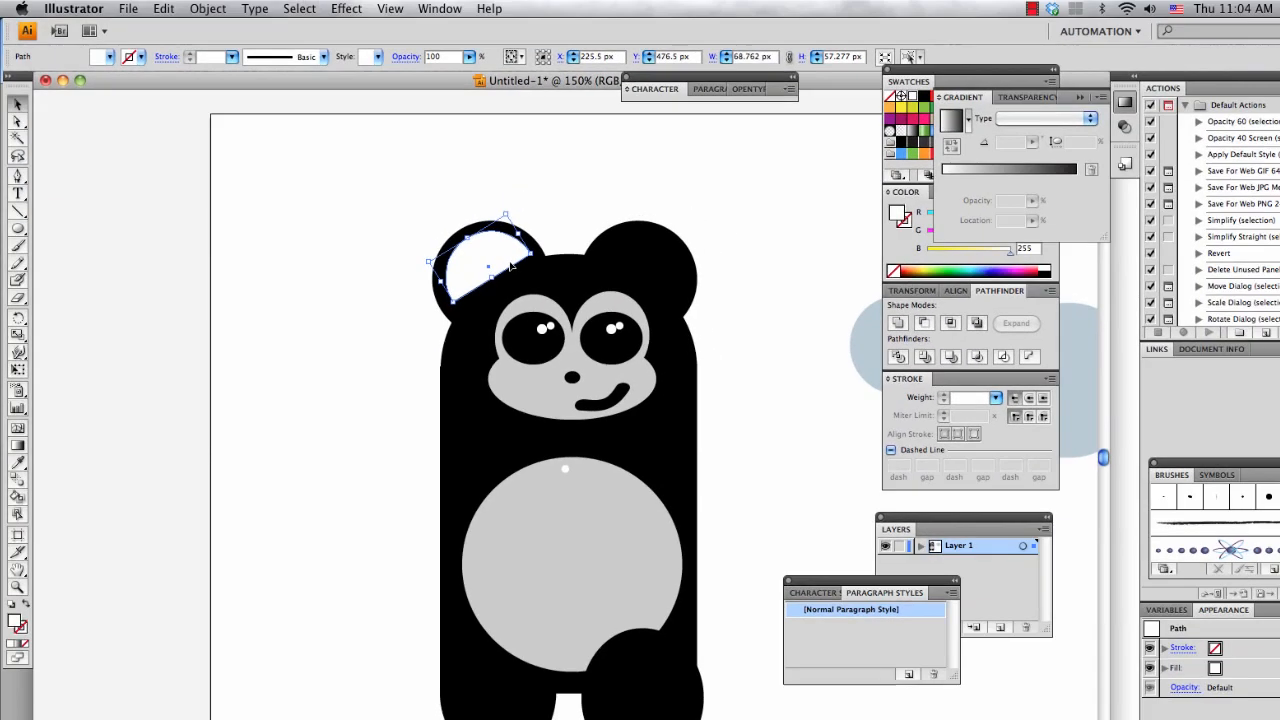
- Delete the tilted half circle and draw a new white circle about 75 px wide inside the left ear
{"action": "key", "text": "Delete"}
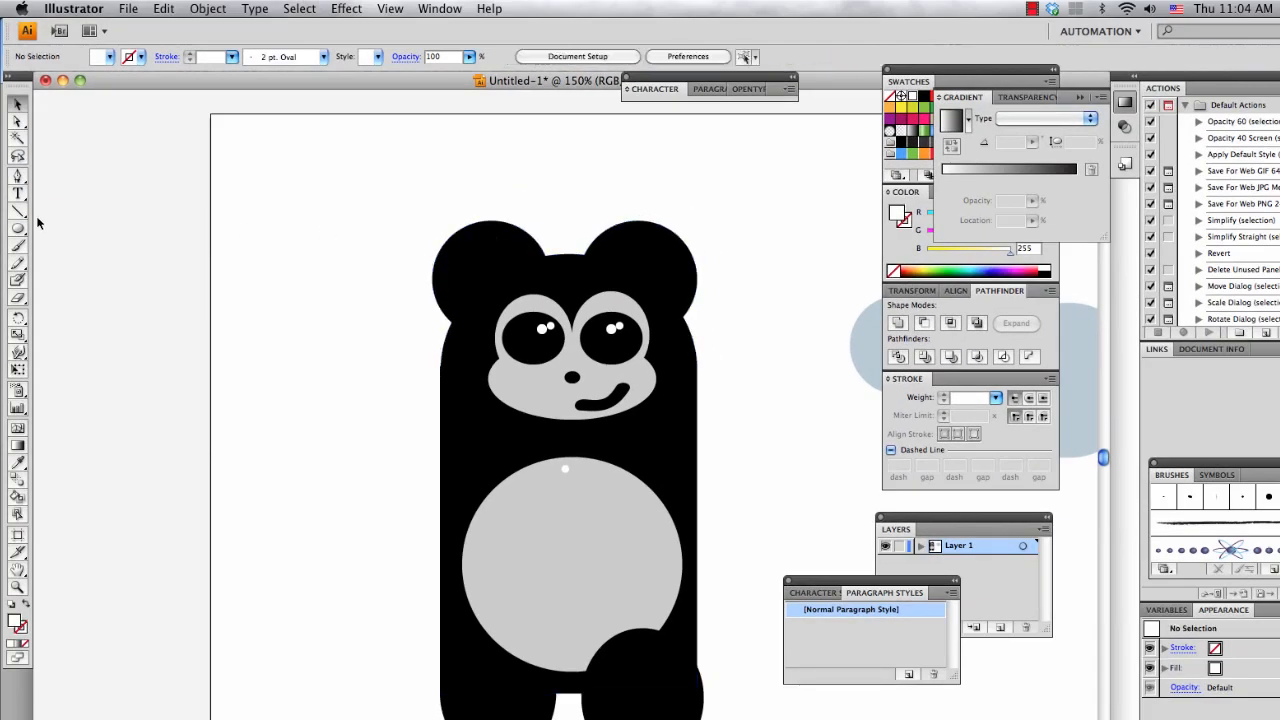
{"action": "left_click", "coordinate": [19, 229]}
{"action": "left_click_drag", "start_coordinate": [452, 241], "coordinate": [537, 330]}
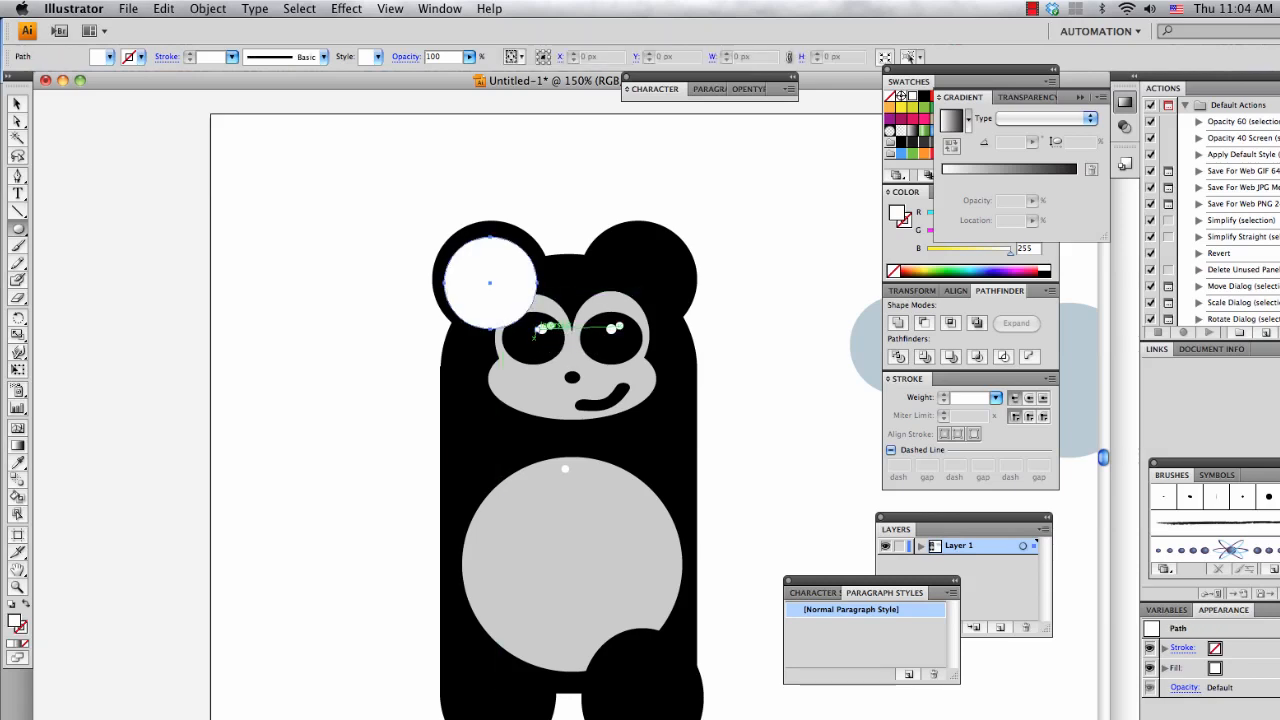
- Cut the new white circle down to an upper half circle by removing only its bottom anchor point
{"action": "left_click", "coordinate": [19, 122]}
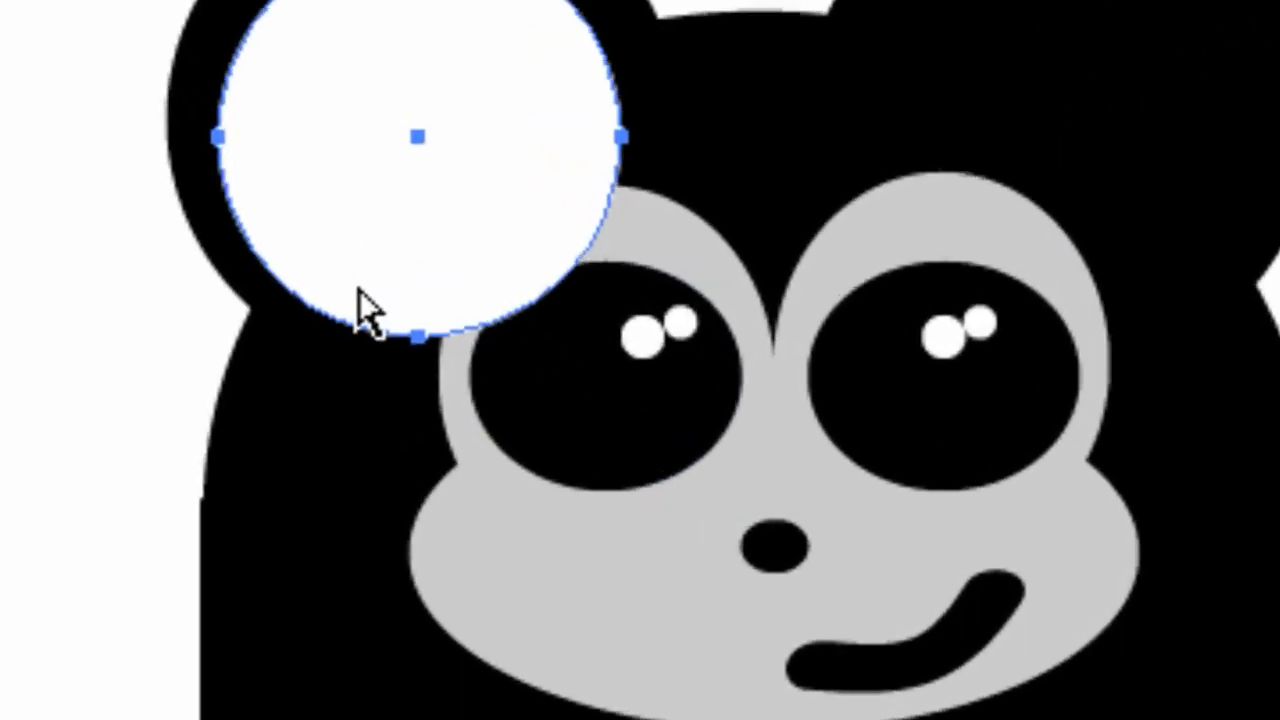
{"action": "left_click", "coordinate": [418, 337]}
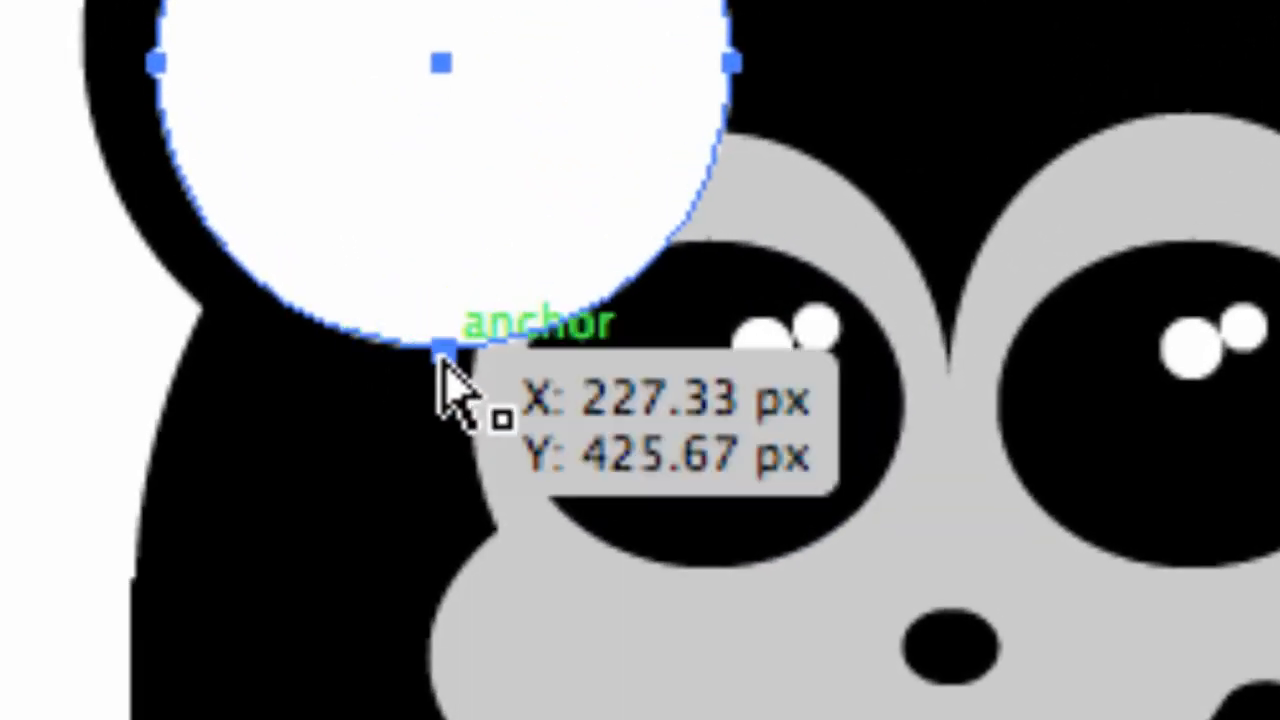
{"action": "left_click", "coordinate": [442, 352]}
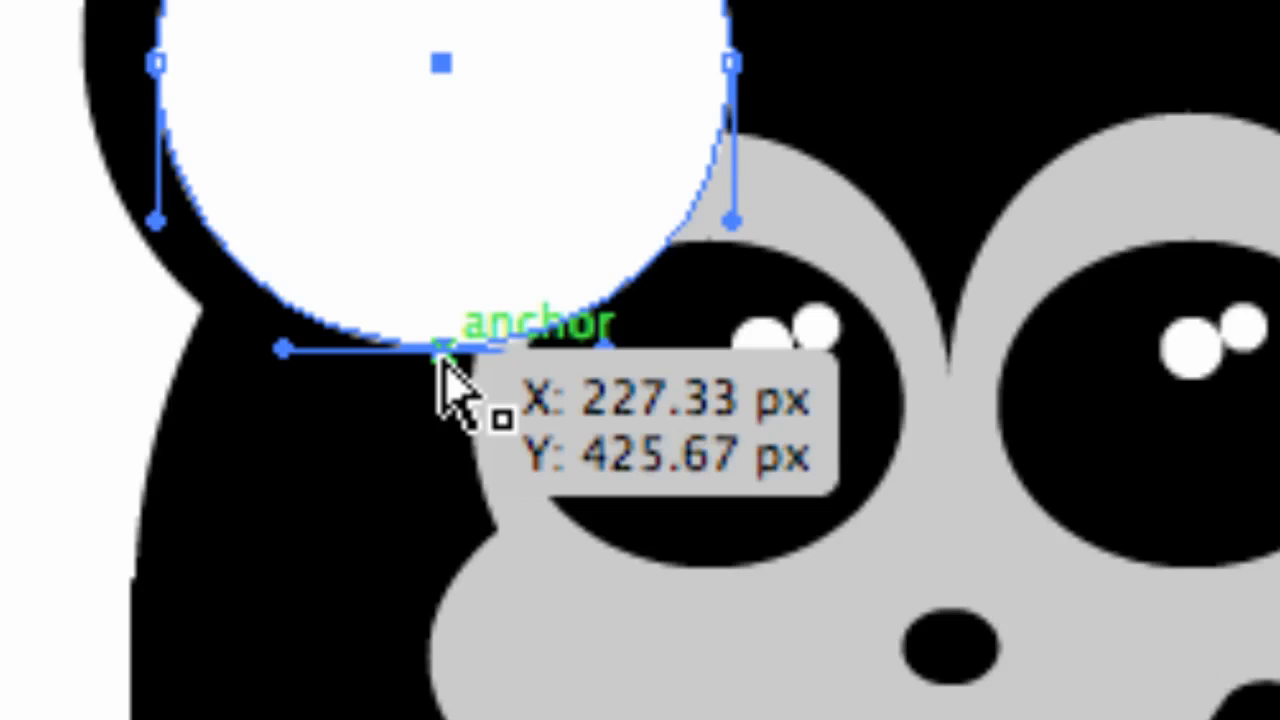
{"action": "left_click_drag", "start_coordinate": [442, 354], "coordinate": [442, 354]}
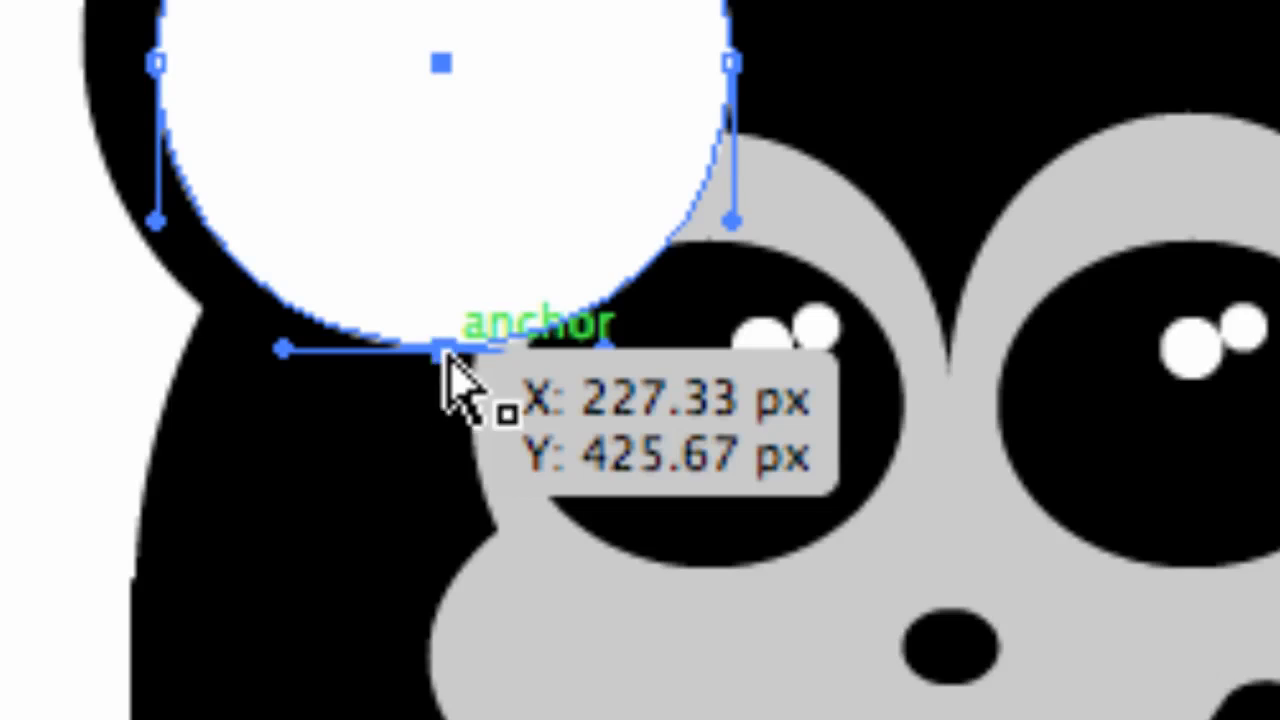
{"action": "key", "text": "Delete"}
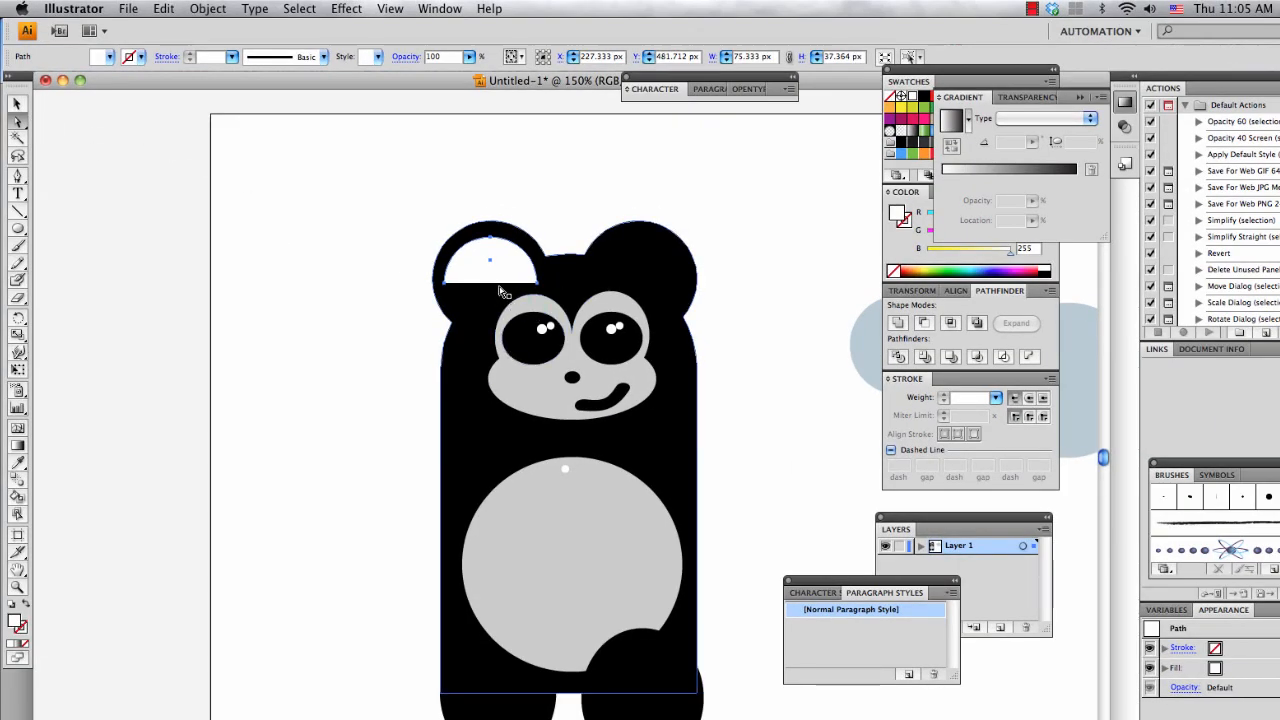
- Select the whole white half circle in the left ear and rotate it very slightly from its lower corner
{"action": "scroll", "coordinate": [499, 290], "scroll_direction": "up", "scroll_amount": 2}
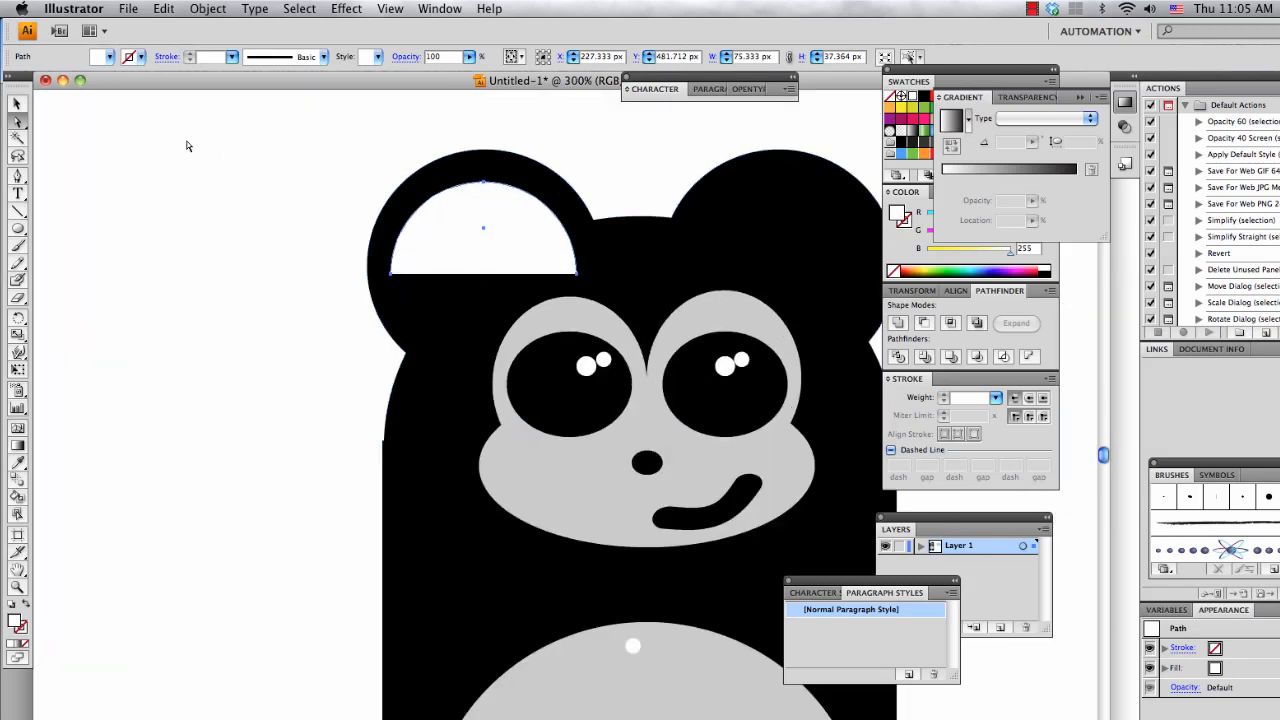
{"action": "left_click", "coordinate": [17, 104]}
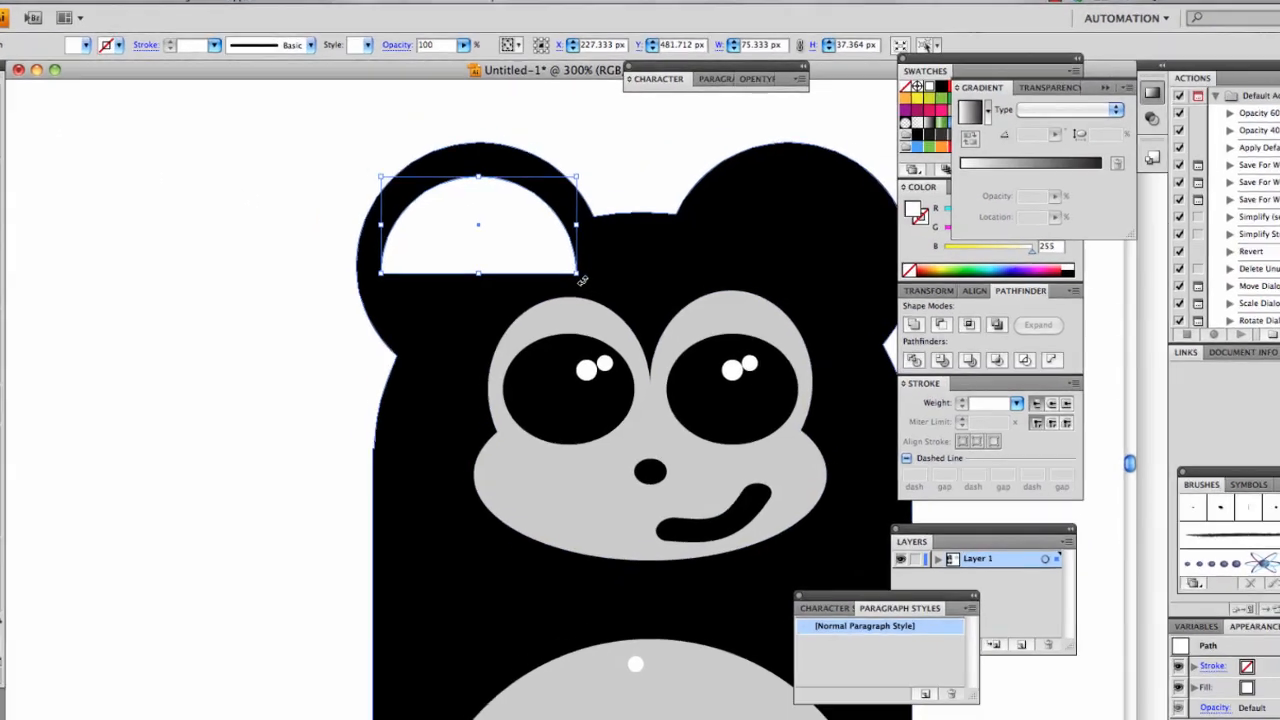
{"action": "right_click", "coordinate": [584, 279]}
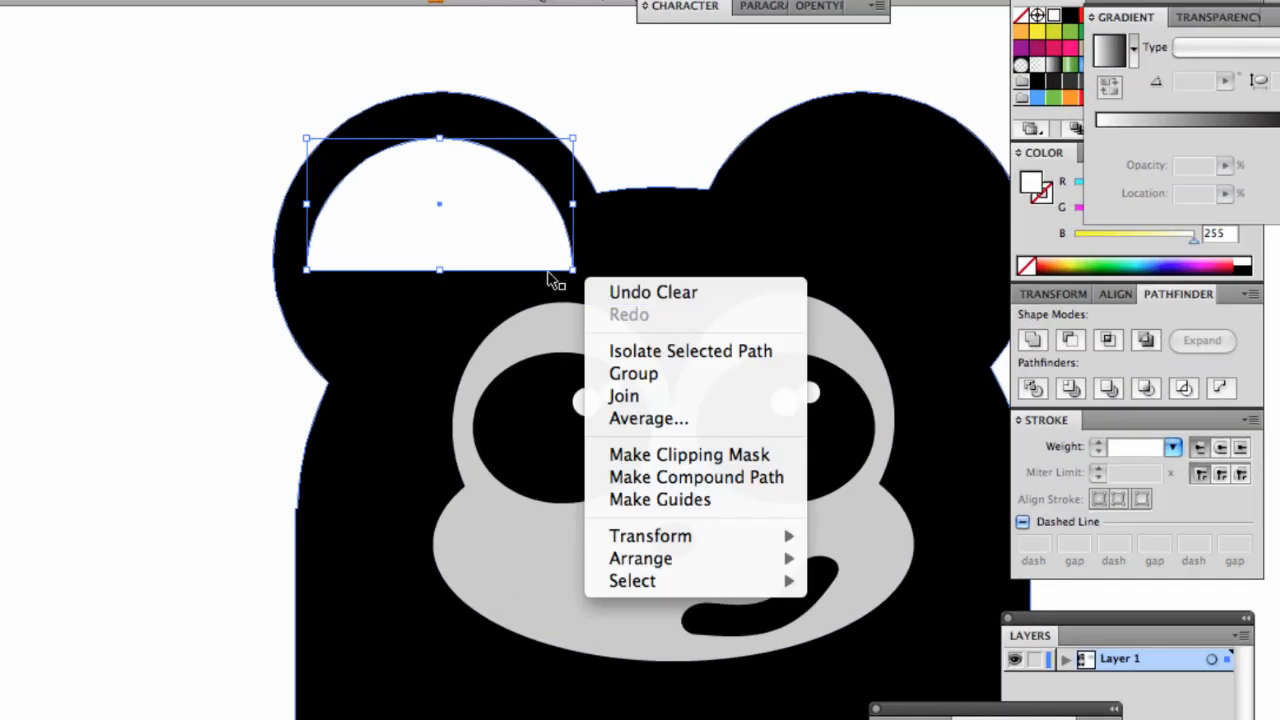
{"action": "left_click", "coordinate": [566, 279]}
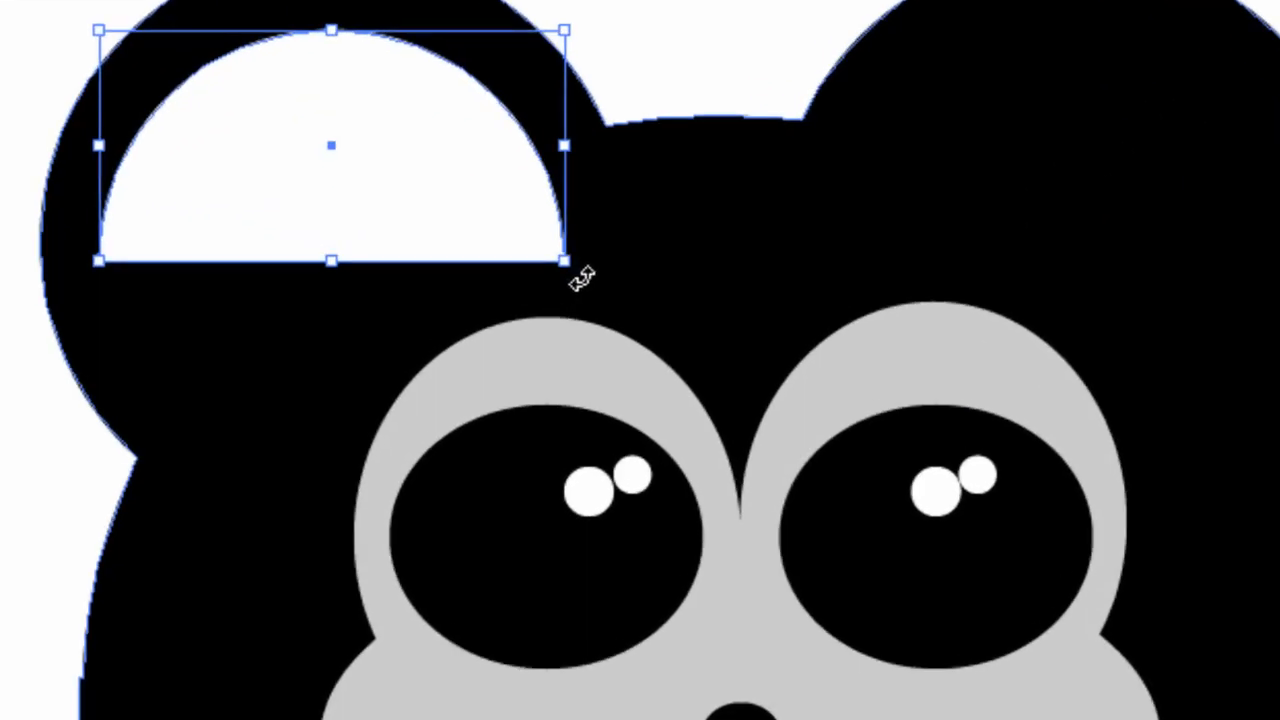
{"action": "right_click", "coordinate": [584, 281]}
{"action": "left_click", "coordinate": [572, 281]}
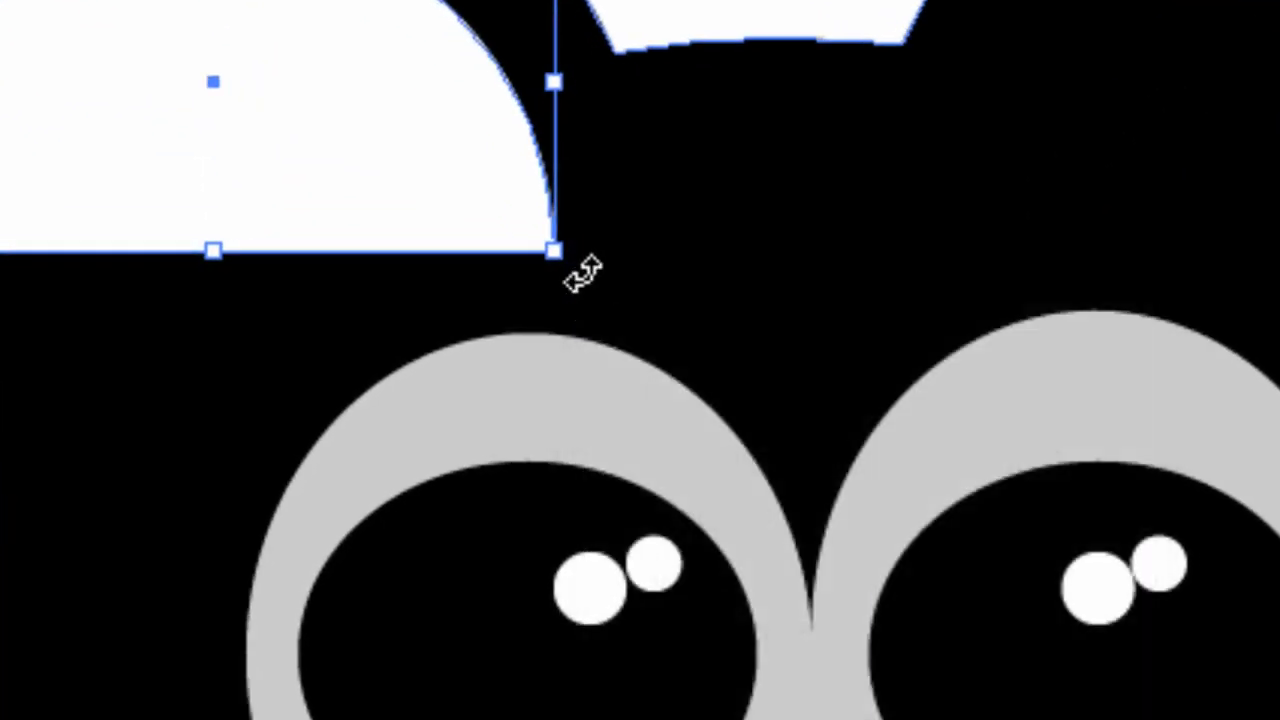
{"action": "mouse_move", "coordinate": [583, 272]}
{"action": "left_mouse_down"}
{"action": "mouse_move", "coordinate": [611, 209]}
{"action": "mouse_move", "coordinate": [590, 270]}
{"action": "left_mouse_up"}
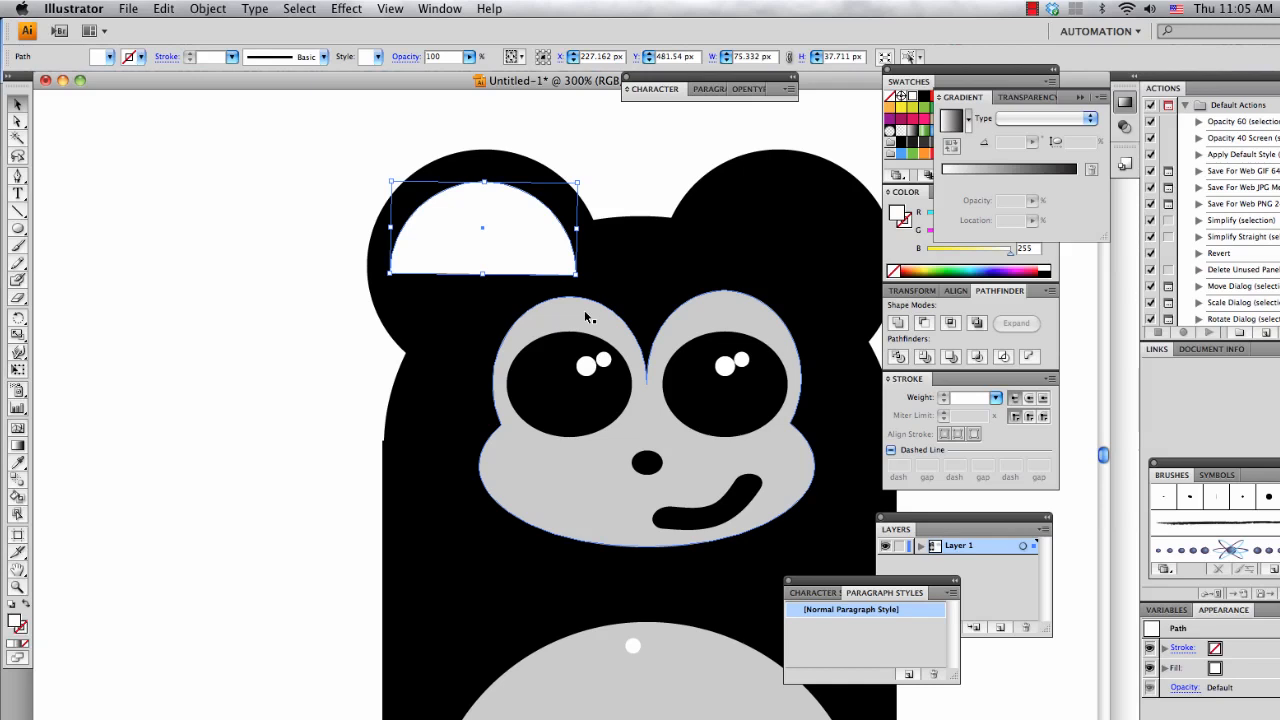
- Cut the white half circle out of the left ear and paste it back in front at the same place
{"action": "key", "text": "Delete"}
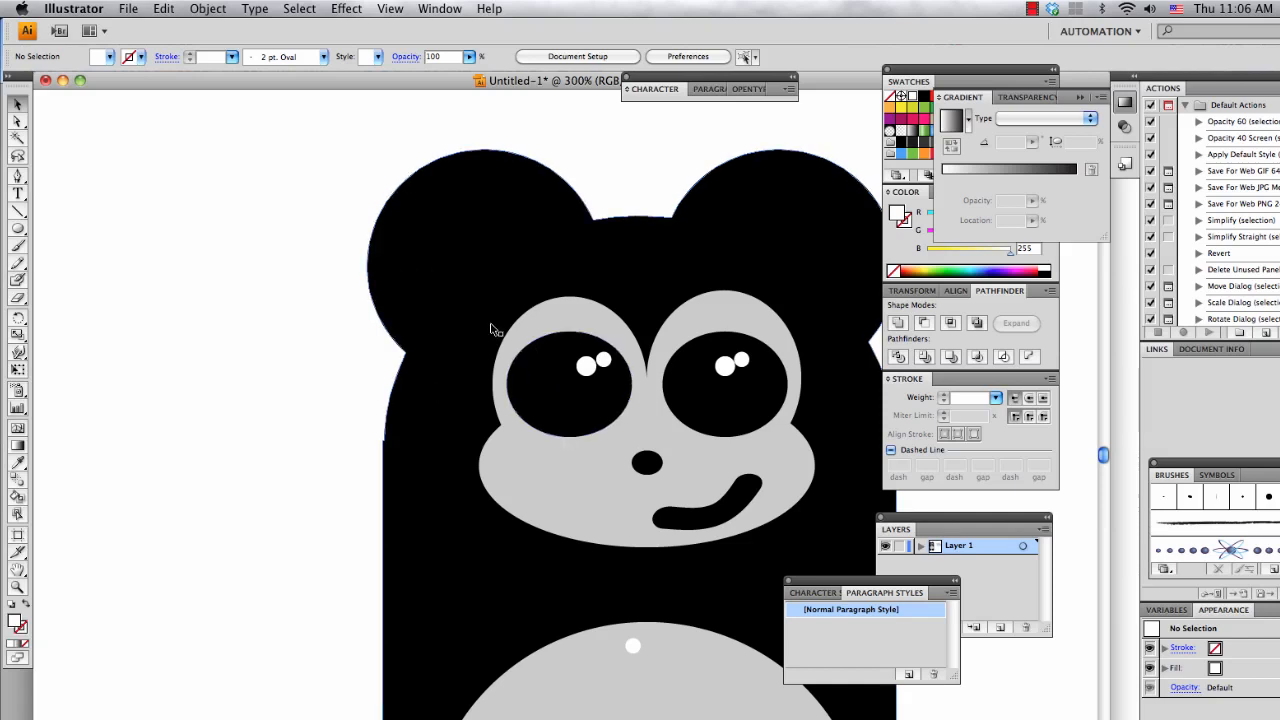
{"action": "scroll", "coordinate": [271, 336], "scroll_direction": "down", "scroll_amount": 1}
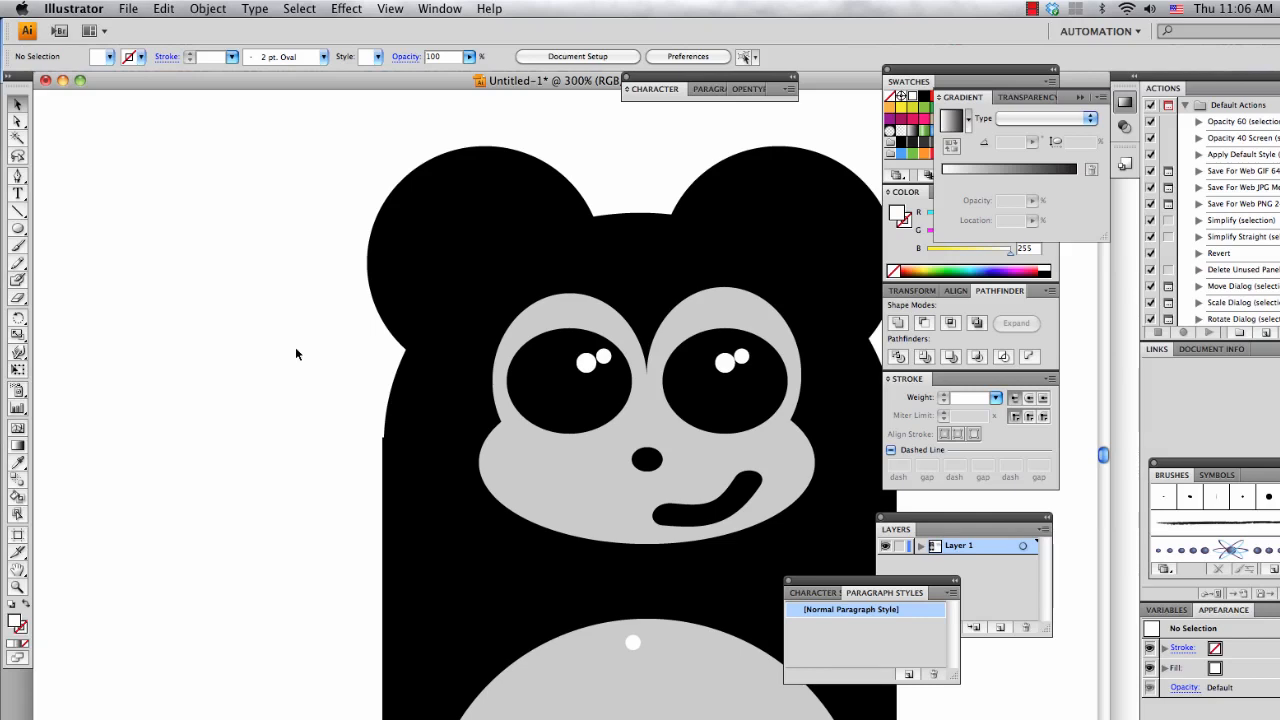
{"action": "scroll", "coordinate": [338, 351], "scroll_direction": "down", "scroll_amount": 3}
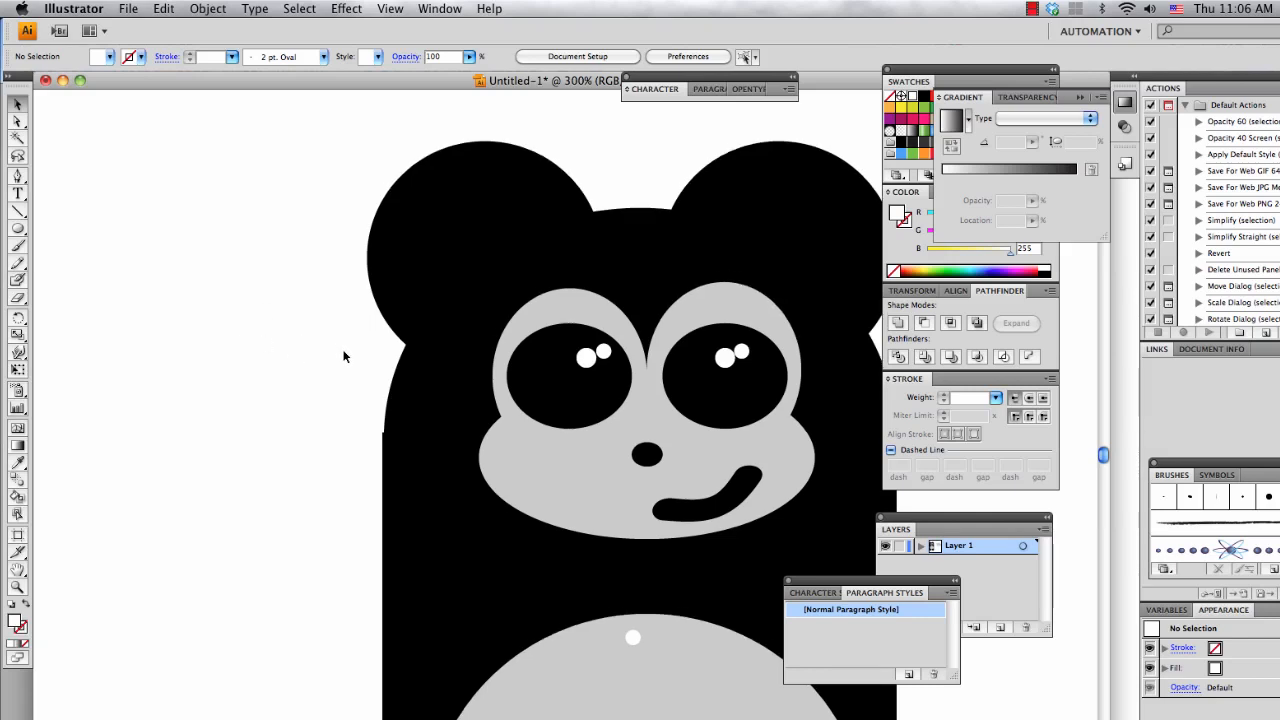
{"action": "key", "text": "super+f"}
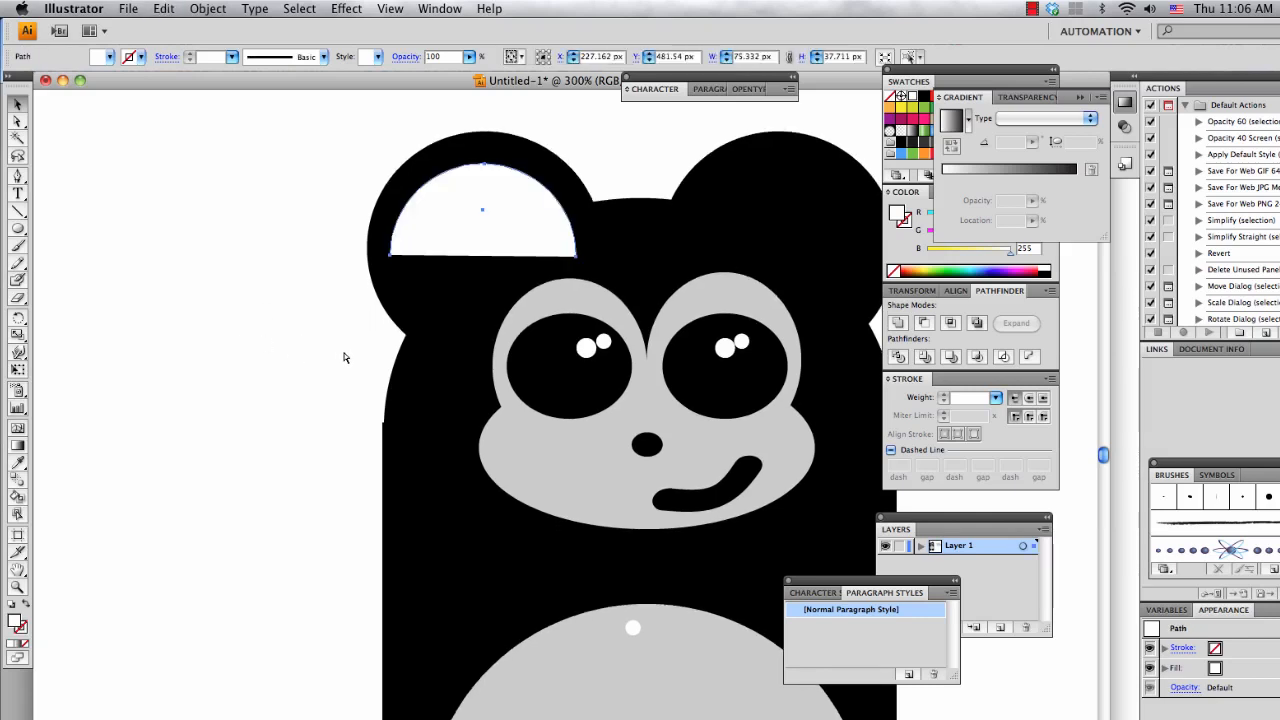
- Tilt the half circle to follow the left ear's slant, and fit a copy tilted the opposite way inside the right ear
{"action": "left_click_drag", "start_coordinate": [580, 264], "coordinate": [736, 233]}
{"action": "left_click_drag", "start_coordinate": [679, 306], "coordinate": [770, 202]}
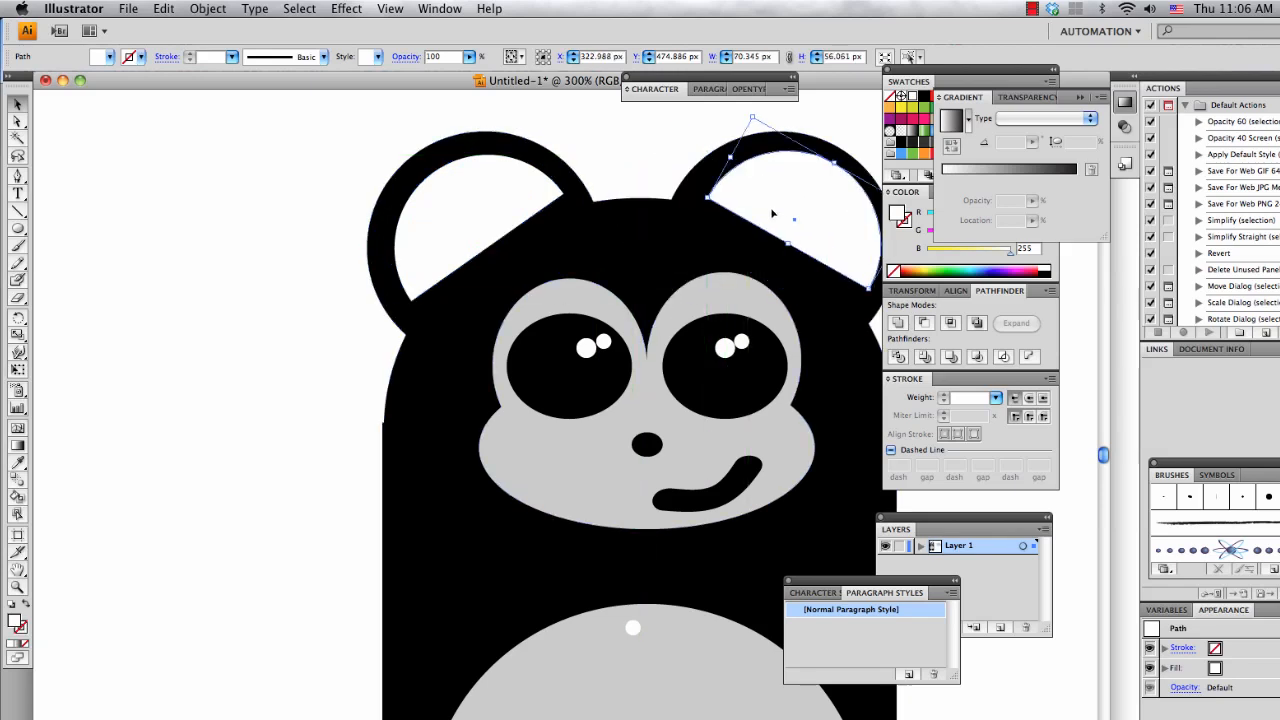
{"action": "left_click", "coordinate": [643, 183]}
{"action": "scroll", "coordinate": [668, 278], "scroll_direction": "right", "scroll_amount": 3}
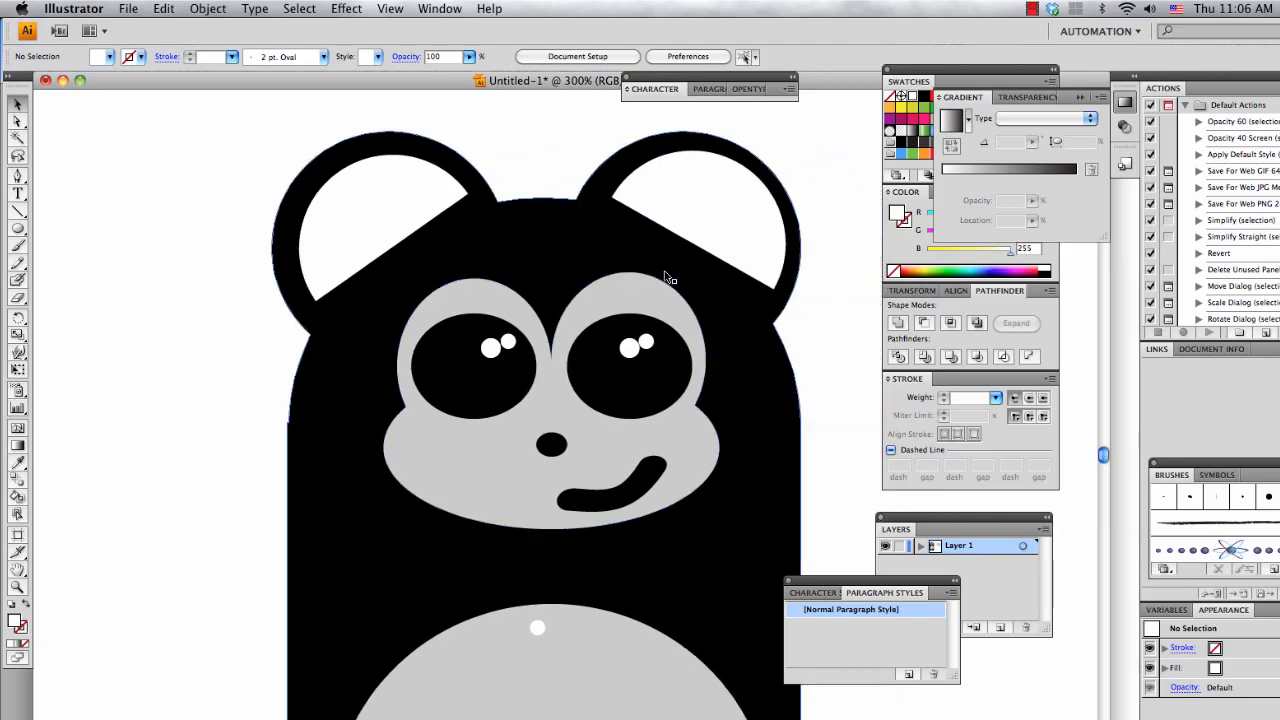
{"action": "scroll", "coordinate": [577, 288], "scroll_direction": "down", "scroll_amount": 1}
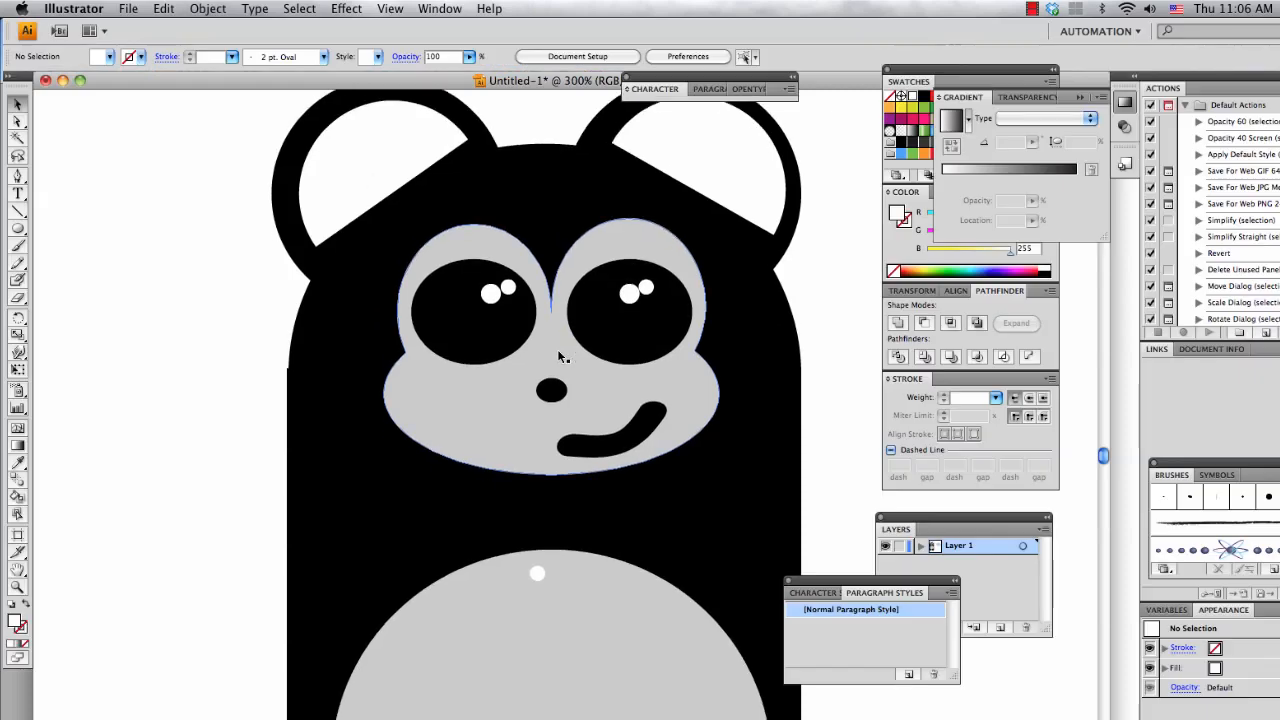
{"action": "scroll", "coordinate": [557, 349], "scroll_direction": "down", "scroll_amount": 2}
{"action": "scroll", "coordinate": [506, 529], "scroll_direction": "up", "scroll_amount": 1}
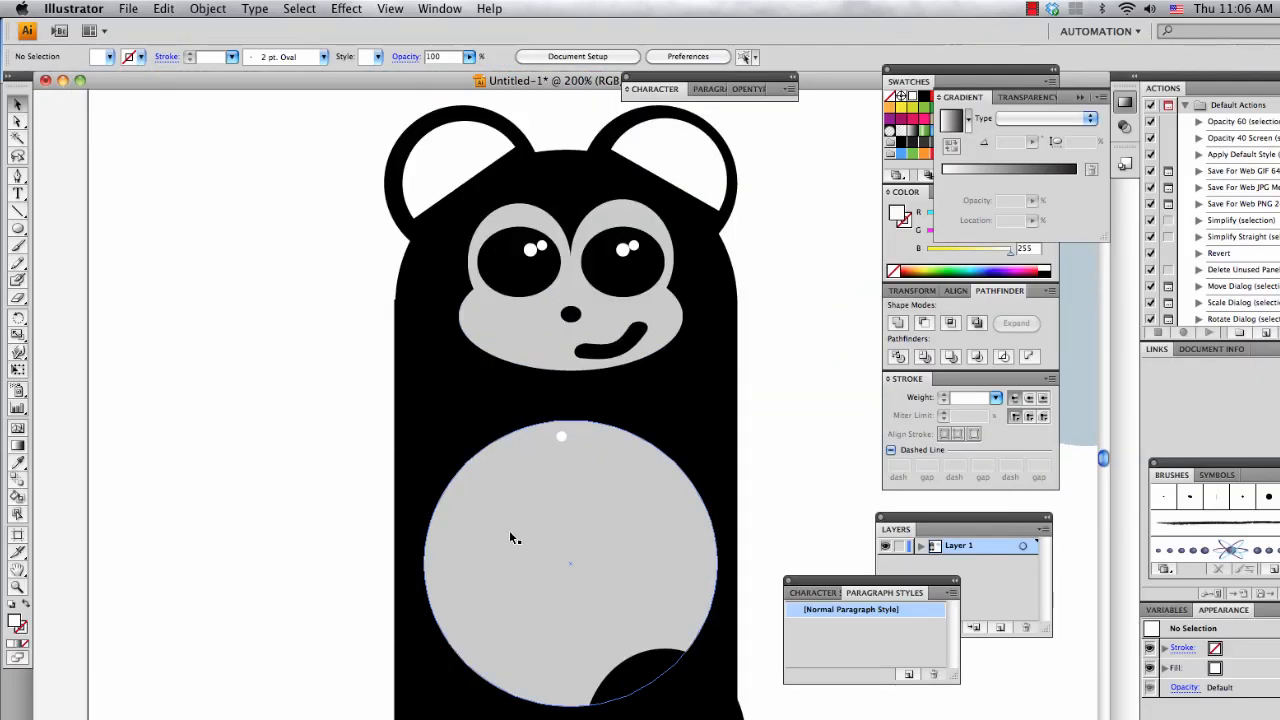
{"action": "scroll", "coordinate": [509, 538], "scroll_direction": "up", "scroll_amount": 1}
{"action": "scroll", "coordinate": [497, 477], "scroll_direction": "up", "scroll_amount": 2}
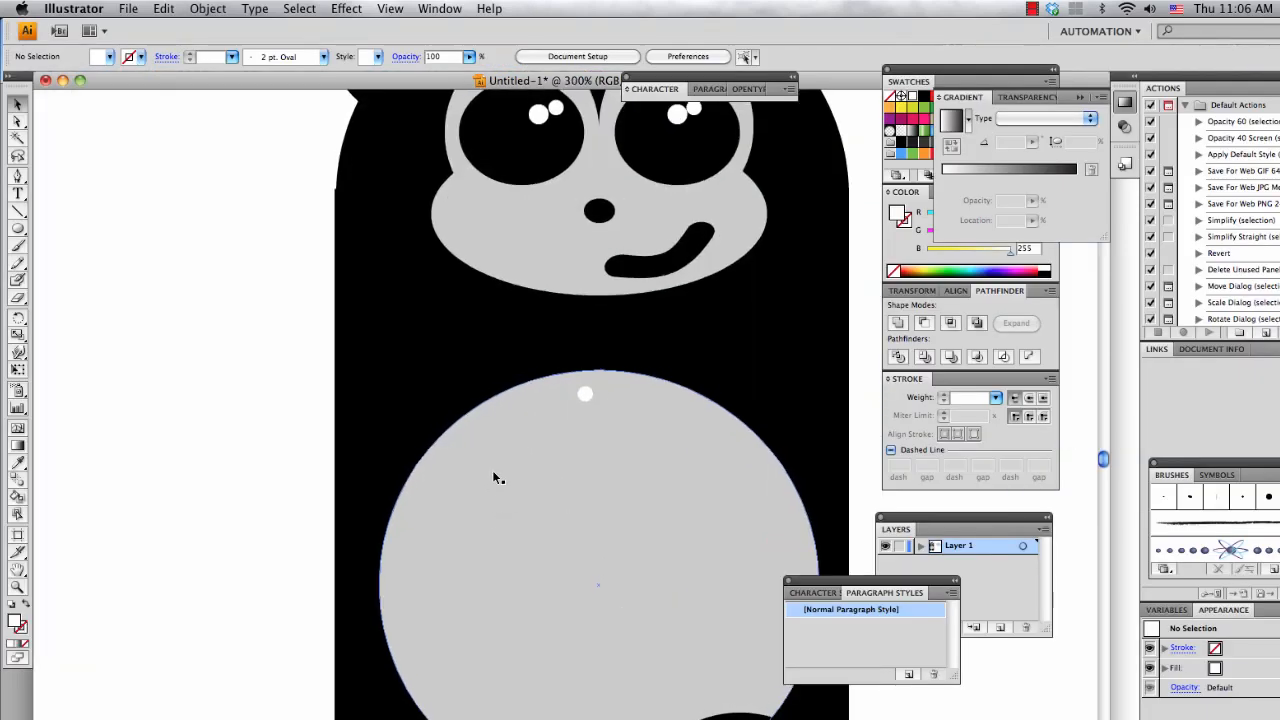
{"action": "scroll", "coordinate": [497, 477], "scroll_direction": "left", "scroll_amount": 2}
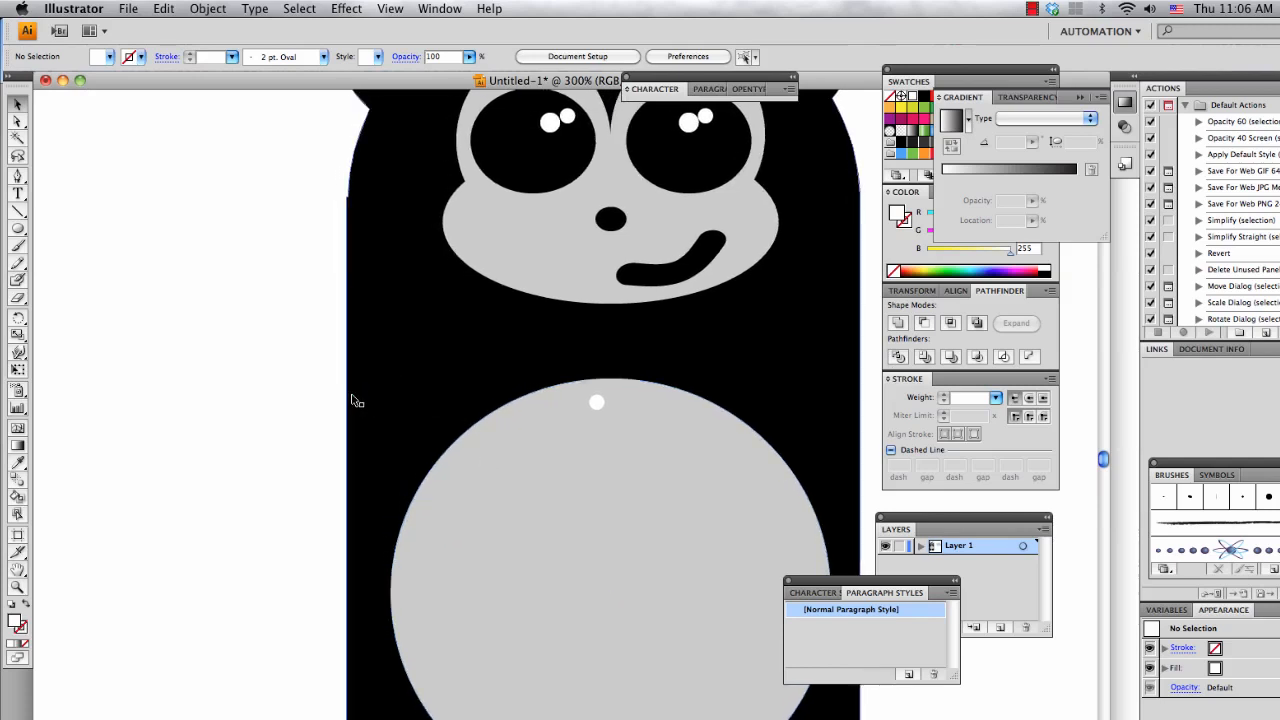
{"action": "scroll", "coordinate": [351, 401], "scroll_direction": "up", "scroll_amount": 5}
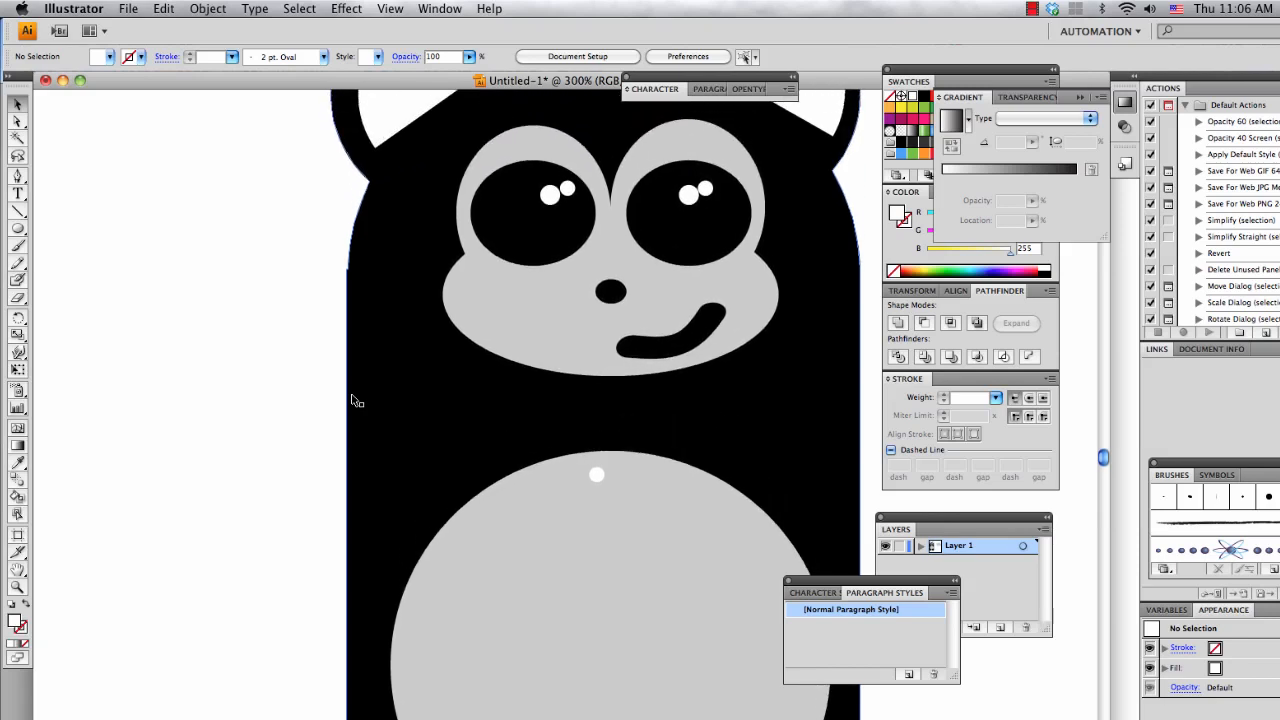
{"action": "left_click", "coordinate": [537, 254]}
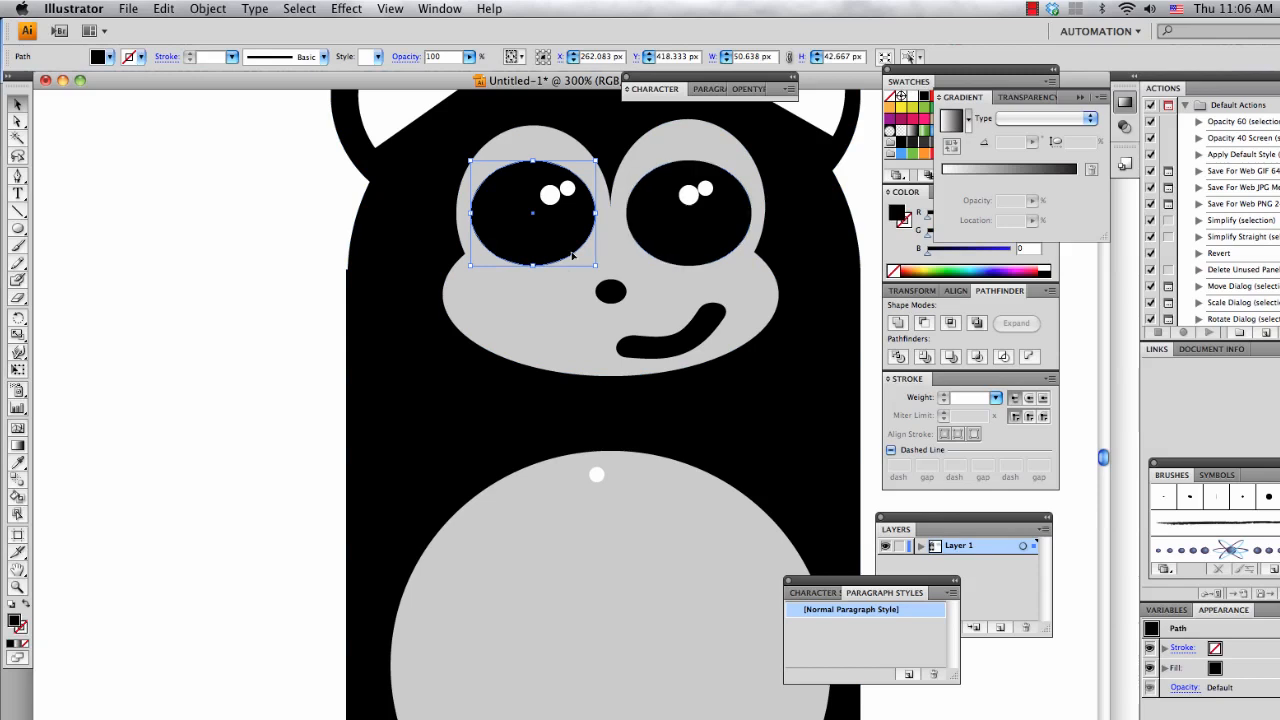
{"action": "left_click", "coordinate": [334, 343]}
{"action": "scroll", "coordinate": [336, 346], "scroll_direction": "left", "scroll_amount": 3}
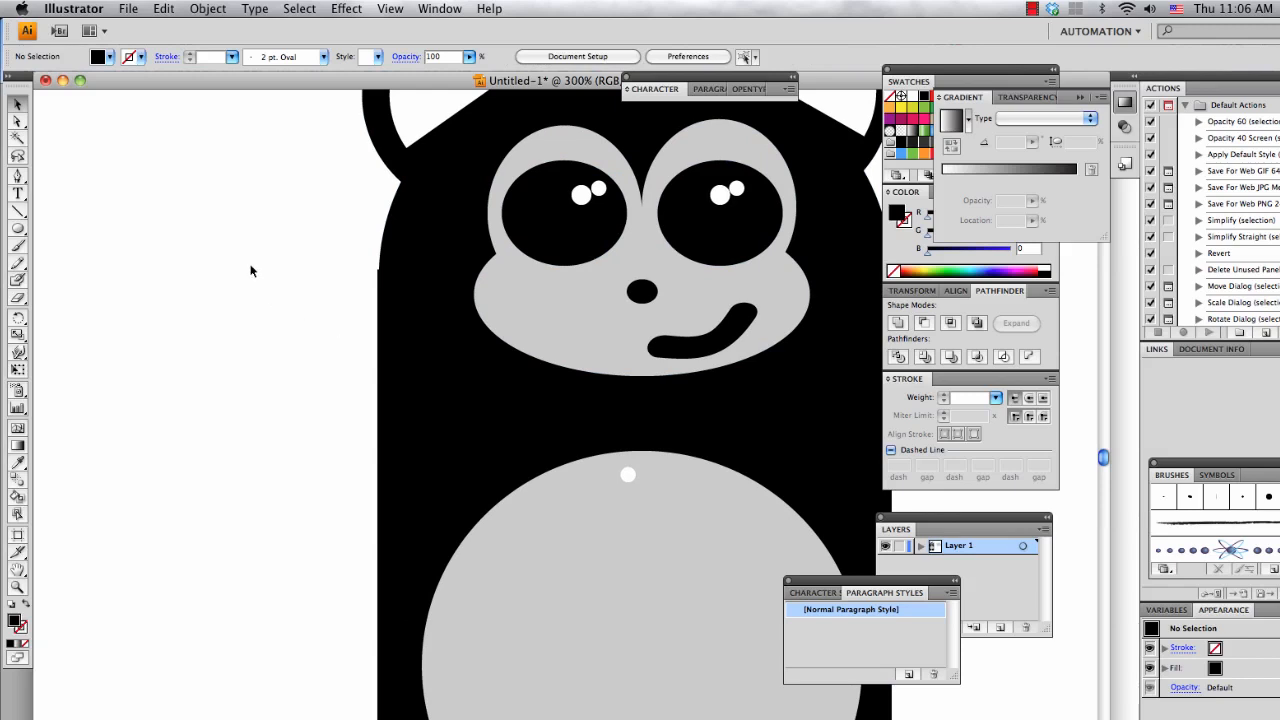
- Draw a circle about 23 px wide on the panda's left shoulder, beside the belly, and fill it with magenta
{"action": "left_click", "coordinate": [17, 177]}
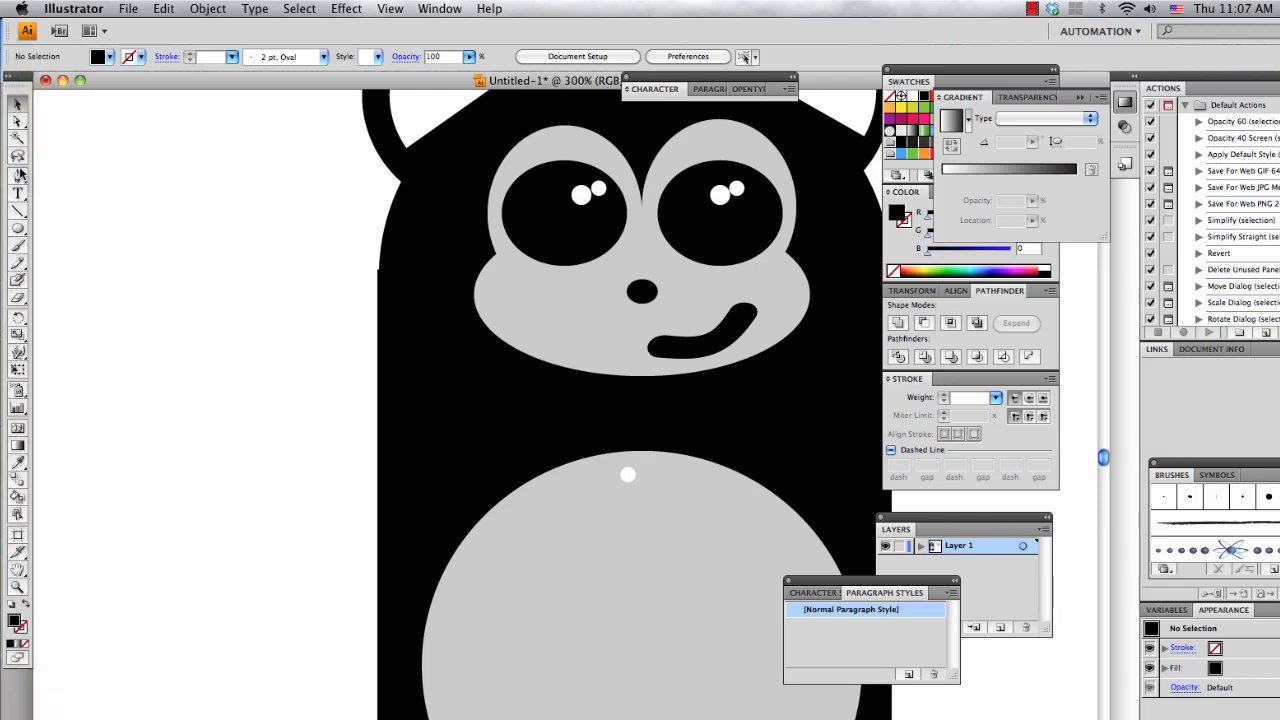
{"action": "left_click", "coordinate": [16, 178]}
{"action": "left_click", "coordinate": [18, 228]}
{"action": "left_click_drag", "start_coordinate": [405, 403], "coordinate": [462, 458]}
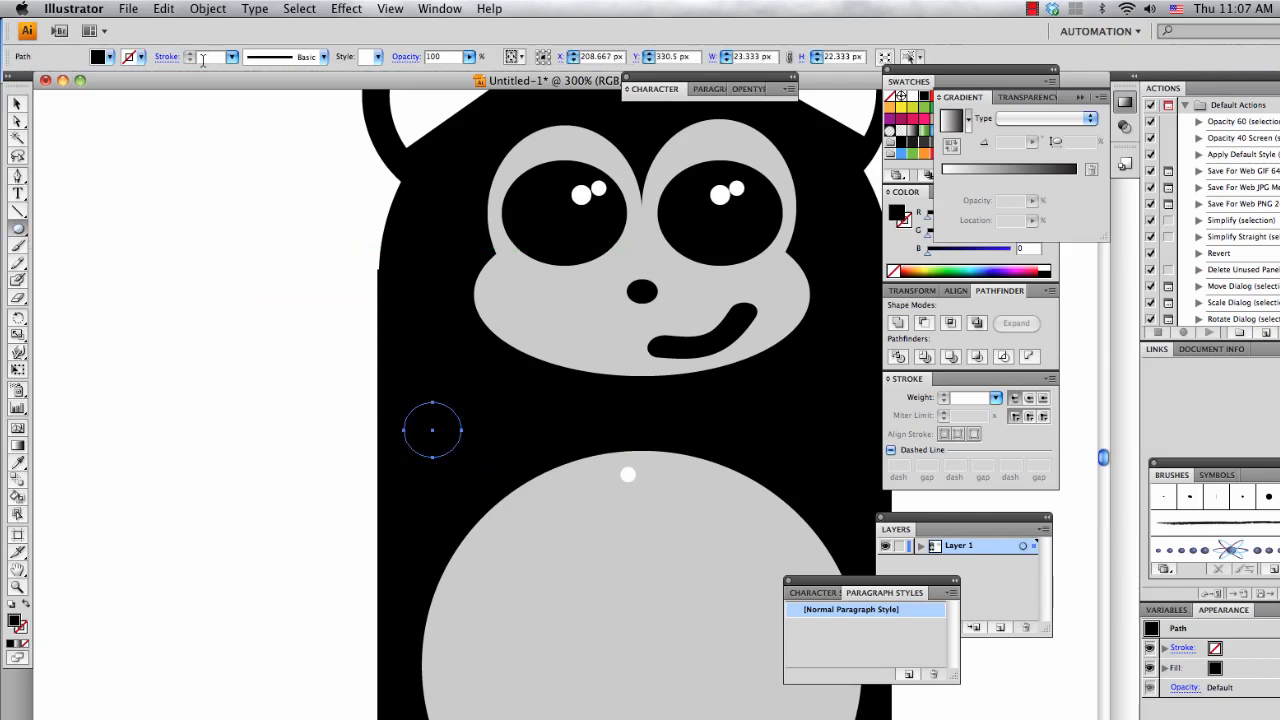
{"action": "left_click", "coordinate": [98, 58]}
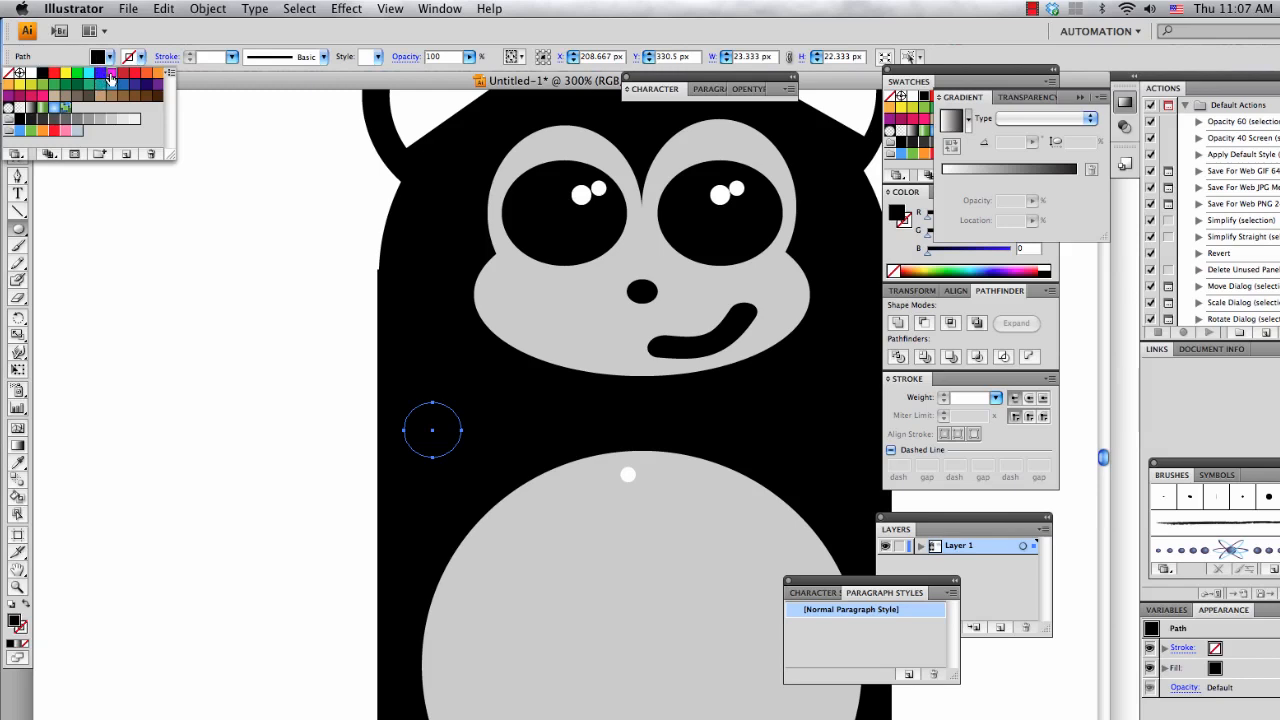
{"action": "left_click", "coordinate": [112, 74]}
{"action": "key", "text": "v"}
{"action": "left_click", "coordinate": [243, 337]}
{"action": "left_click", "coordinate": [446, 430]}
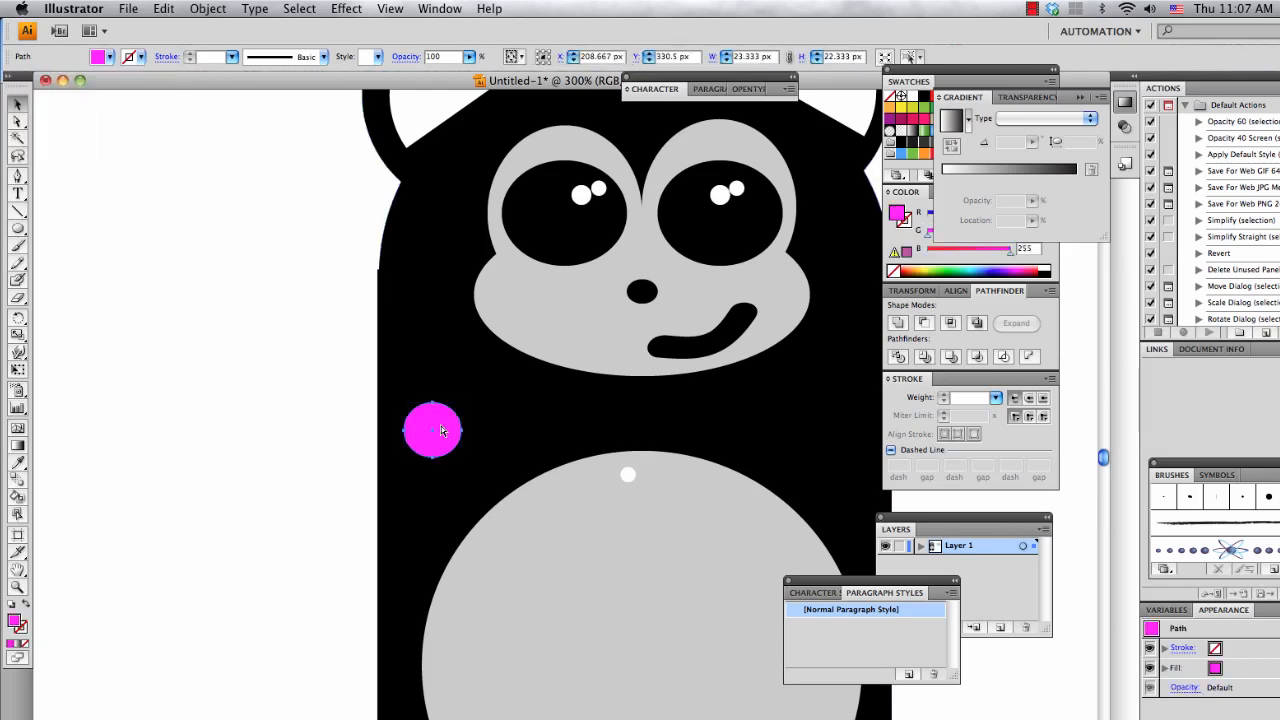
- Paste a copy of the magenta circle and place it outside the body, below and left of the shoulder, as the hand
{"action": "key", "text": "super+v"}
{"action": "left_click_drag", "start_coordinate": [559, 456], "coordinate": [222, 609]}
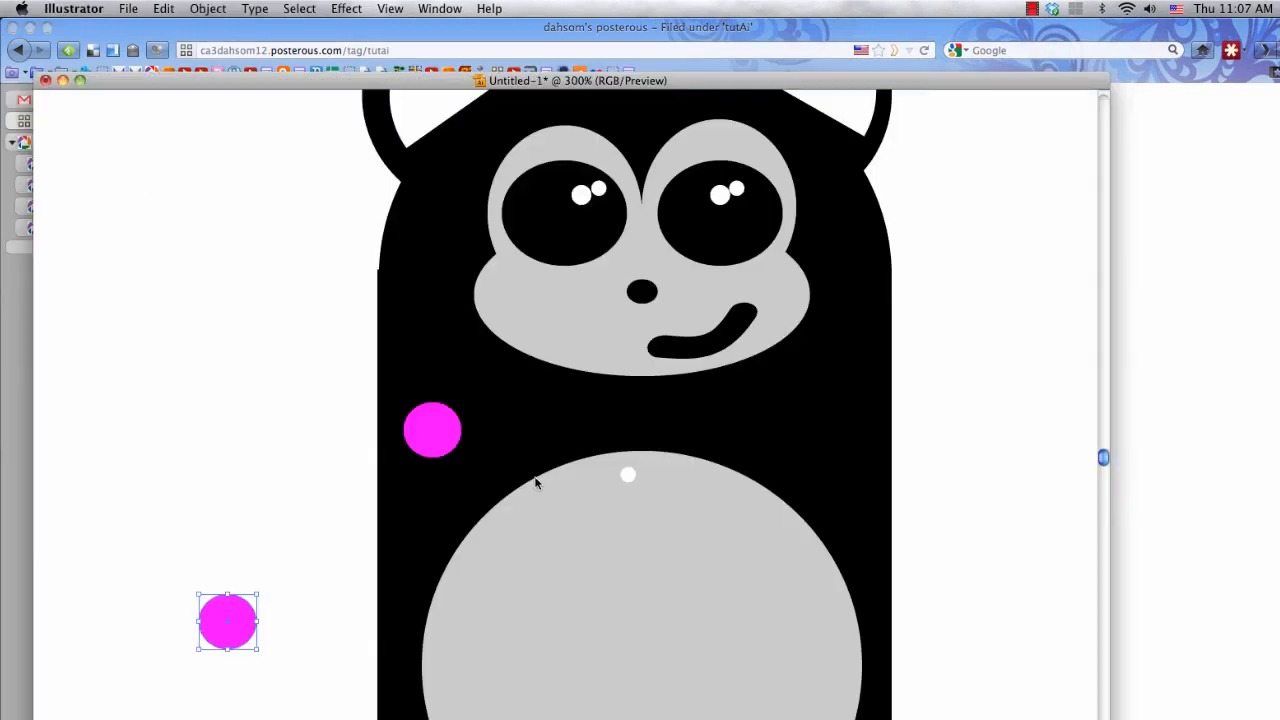
{"action": "key", "text": "Tab"}
{"action": "left_click_drag", "start_coordinate": [228, 645], "coordinate": [251, 651]}
- Give the hand circle no fill and a 10 pt black stroke, and deselect it
{"action": "left_click", "coordinate": [18, 177]}
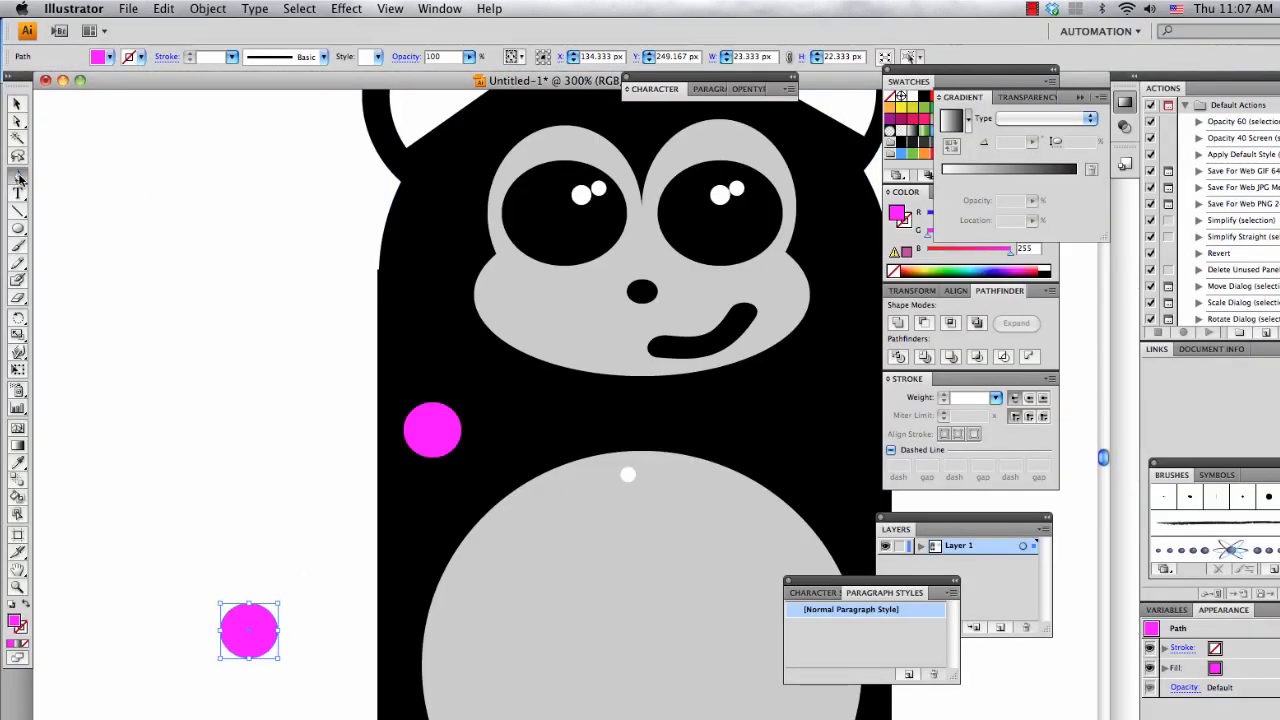
{"action": "left_click", "coordinate": [18, 177]}
{"action": "left_click", "coordinate": [110, 57]}
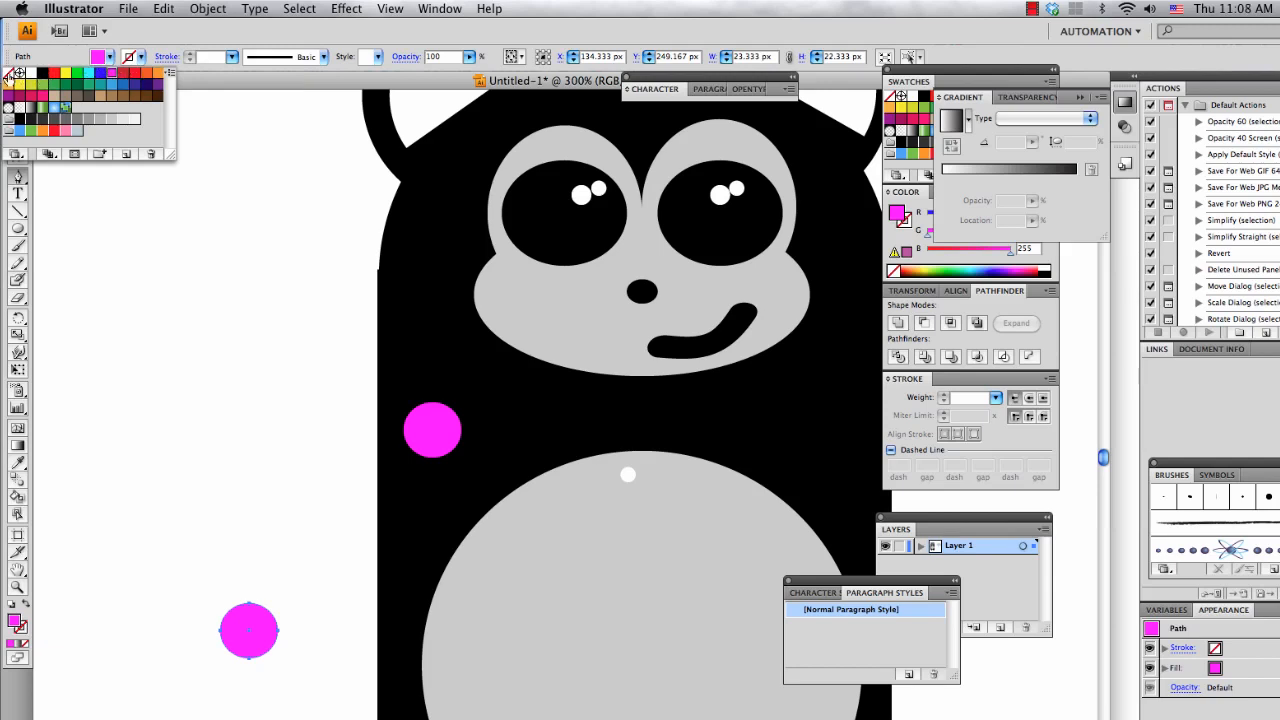
{"action": "left_click", "coordinate": [8, 74]}
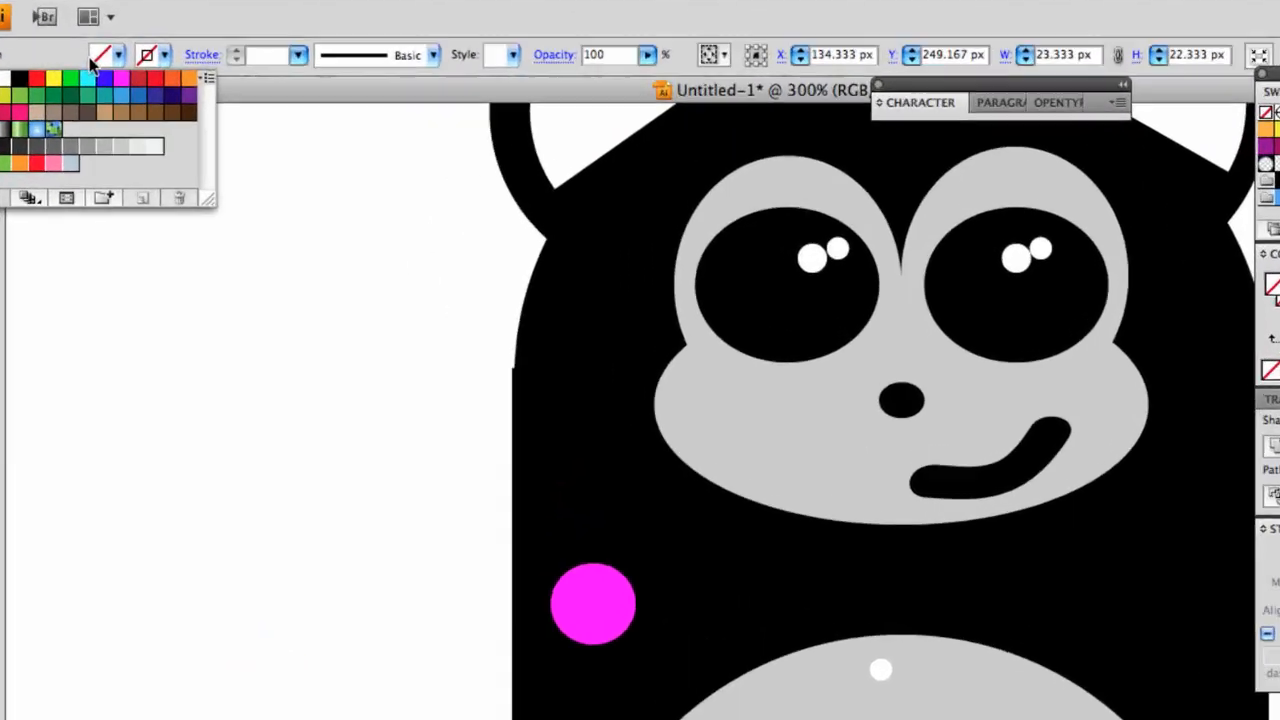
{"action": "left_click", "coordinate": [148, 60]}
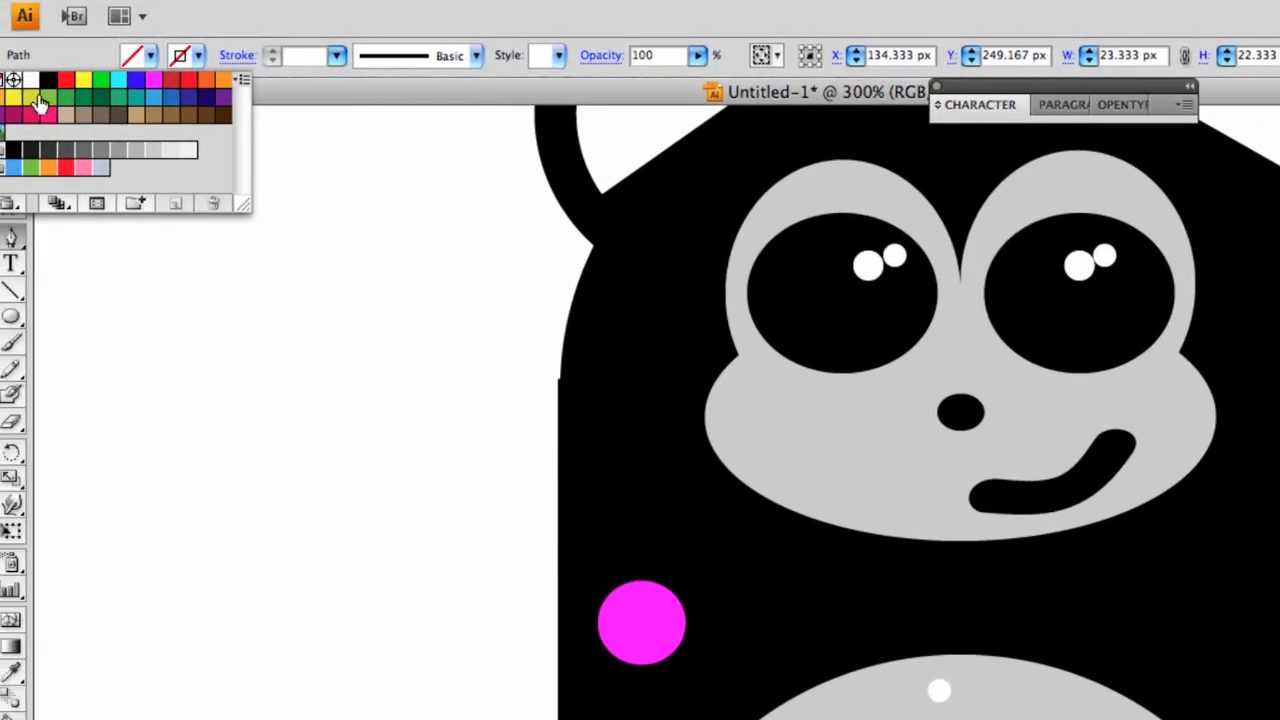
{"action": "left_click", "coordinate": [48, 79]}
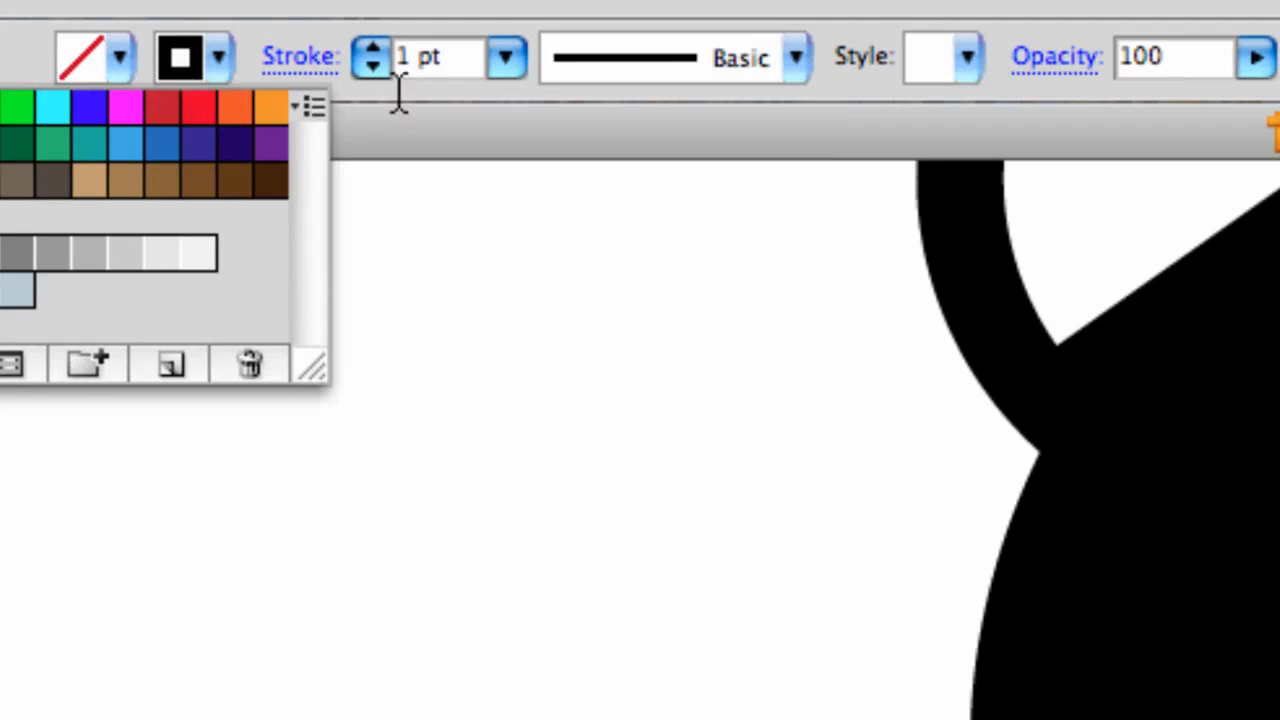
{"action": "left_click", "coordinate": [503, 62]}
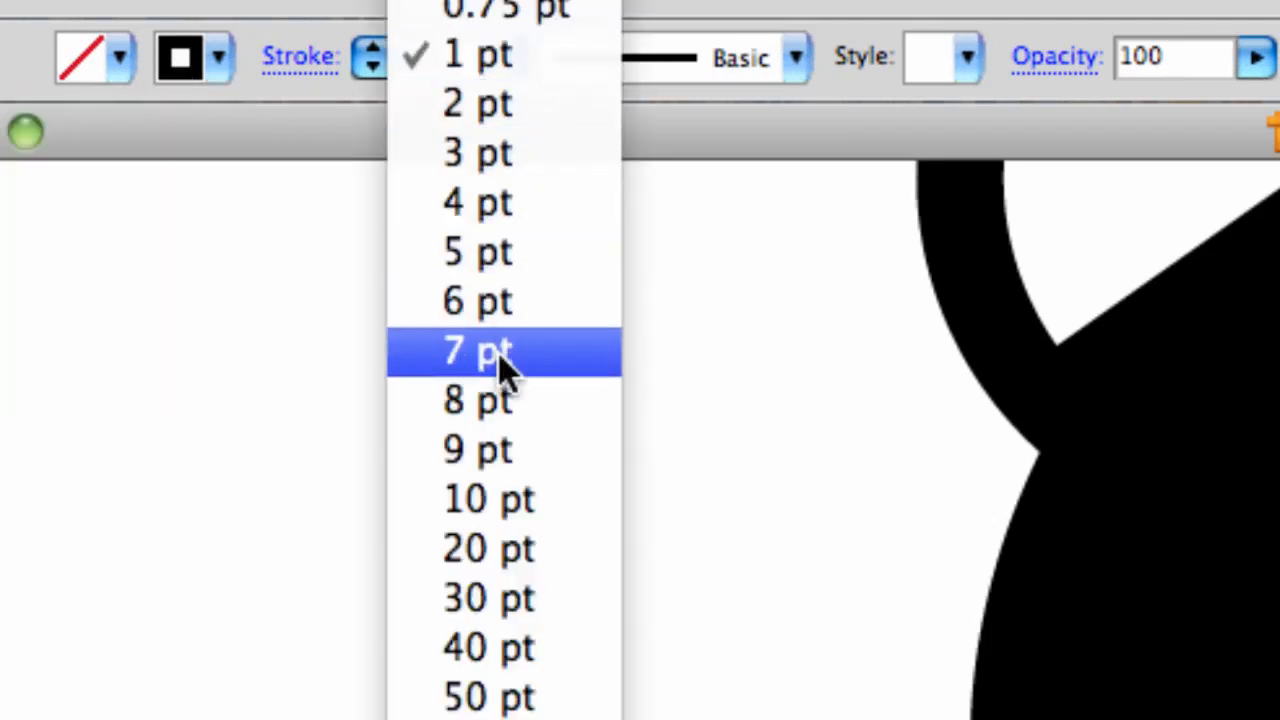
{"action": "left_click", "coordinate": [488, 505]}
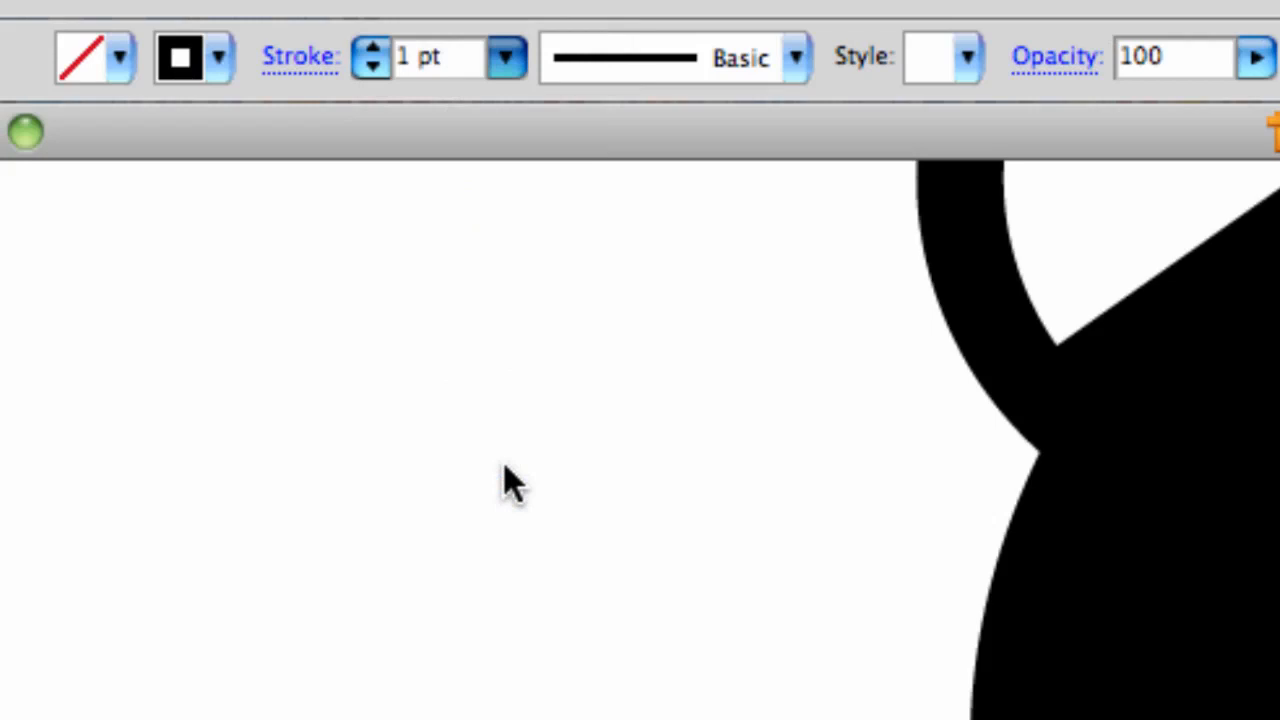
{"action": "left_click", "coordinate": [680, 62]}
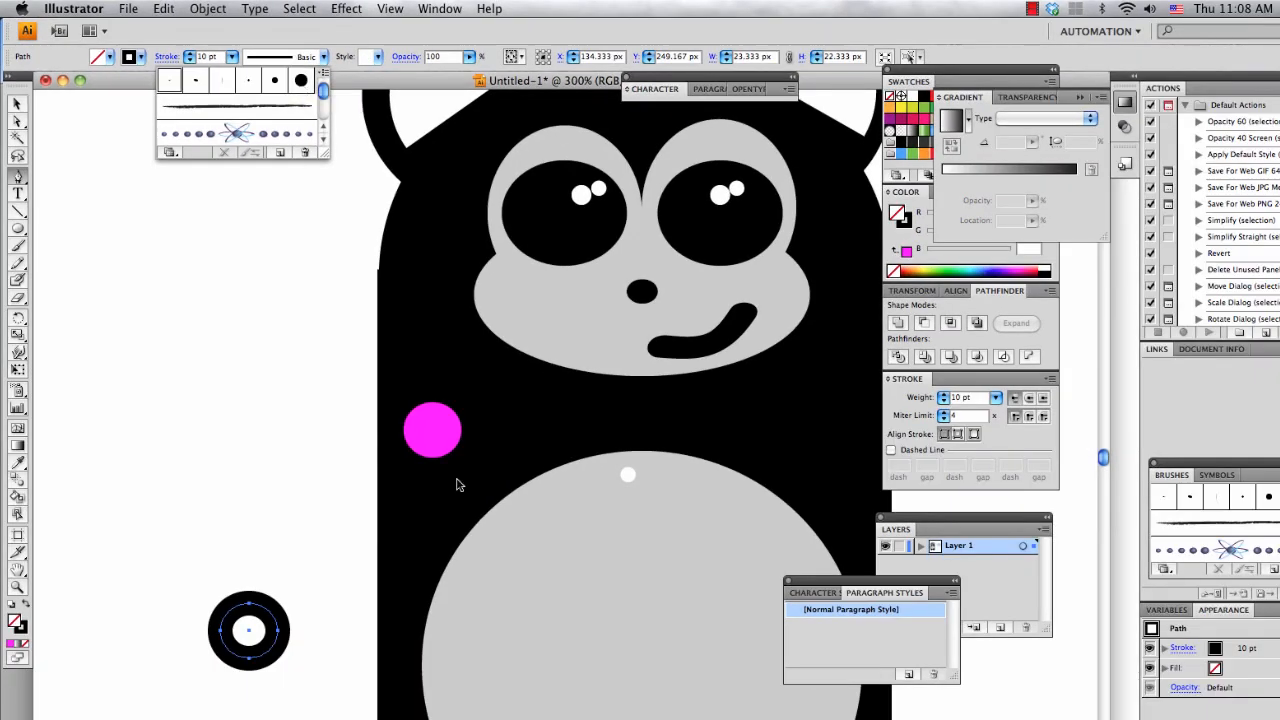
{"action": "left_click", "coordinate": [19, 178]}
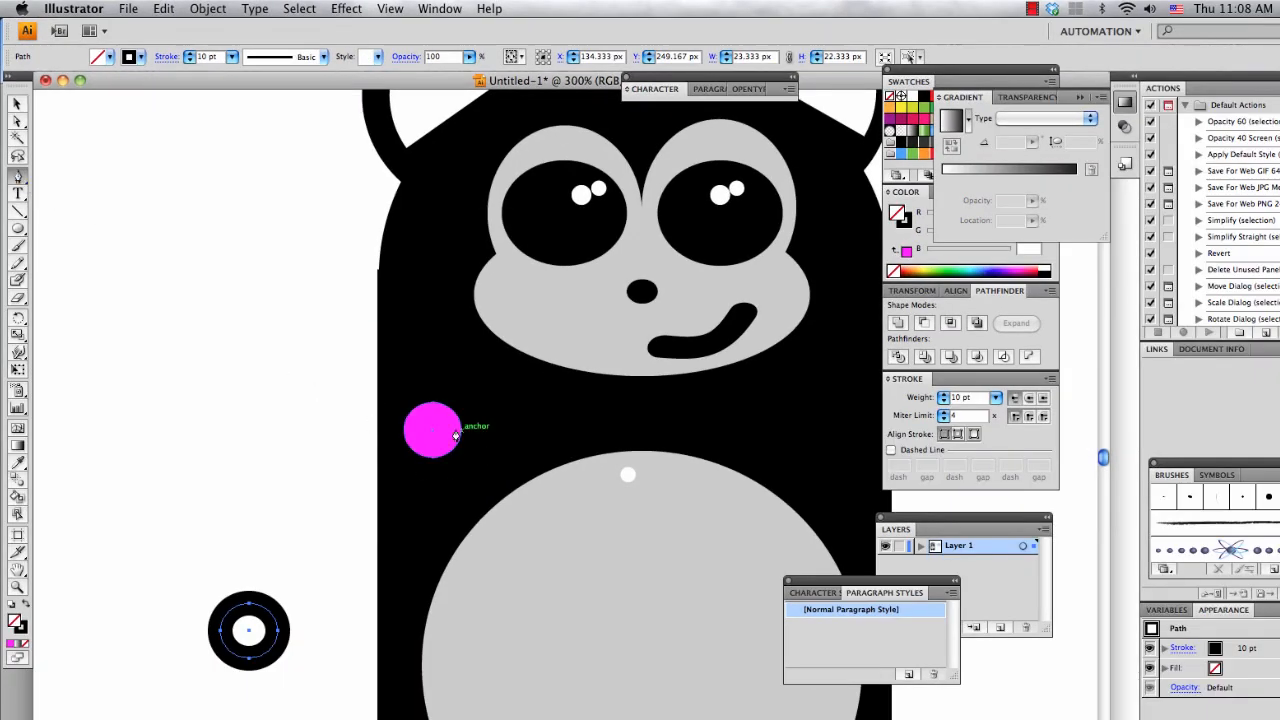
{"action": "key", "text": "v"}
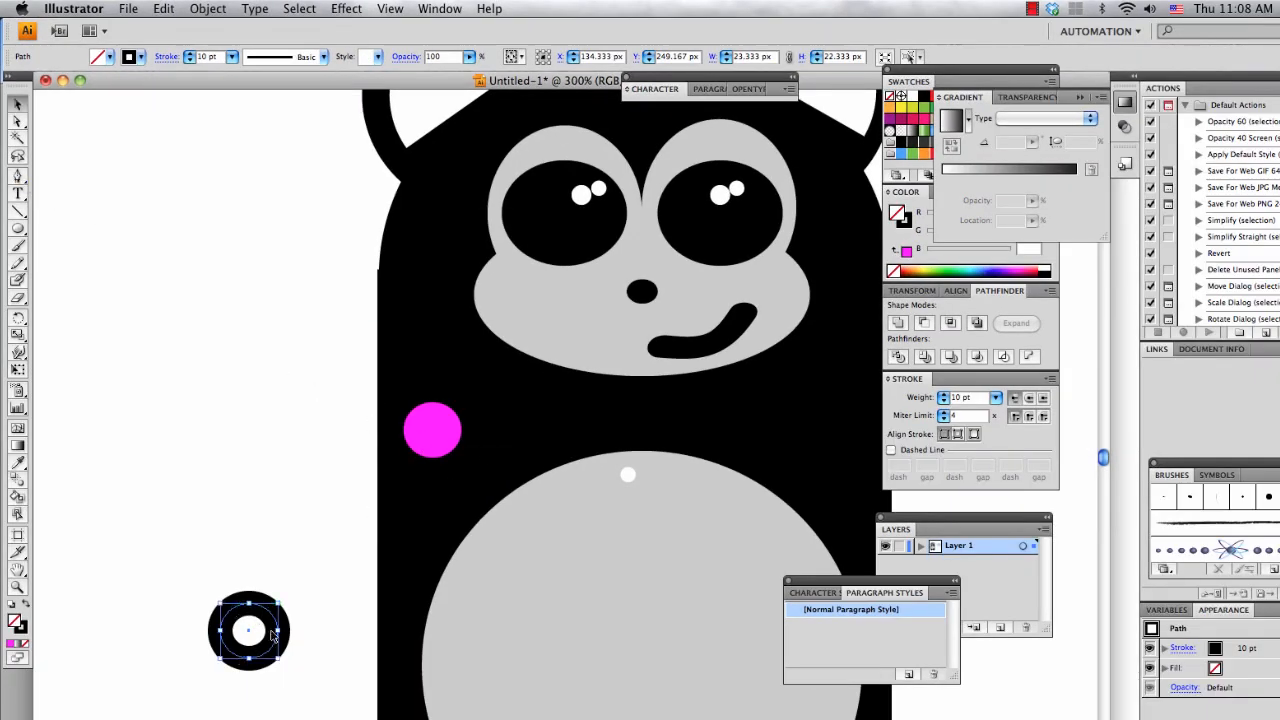
{"action": "left_click", "coordinate": [312, 615]}
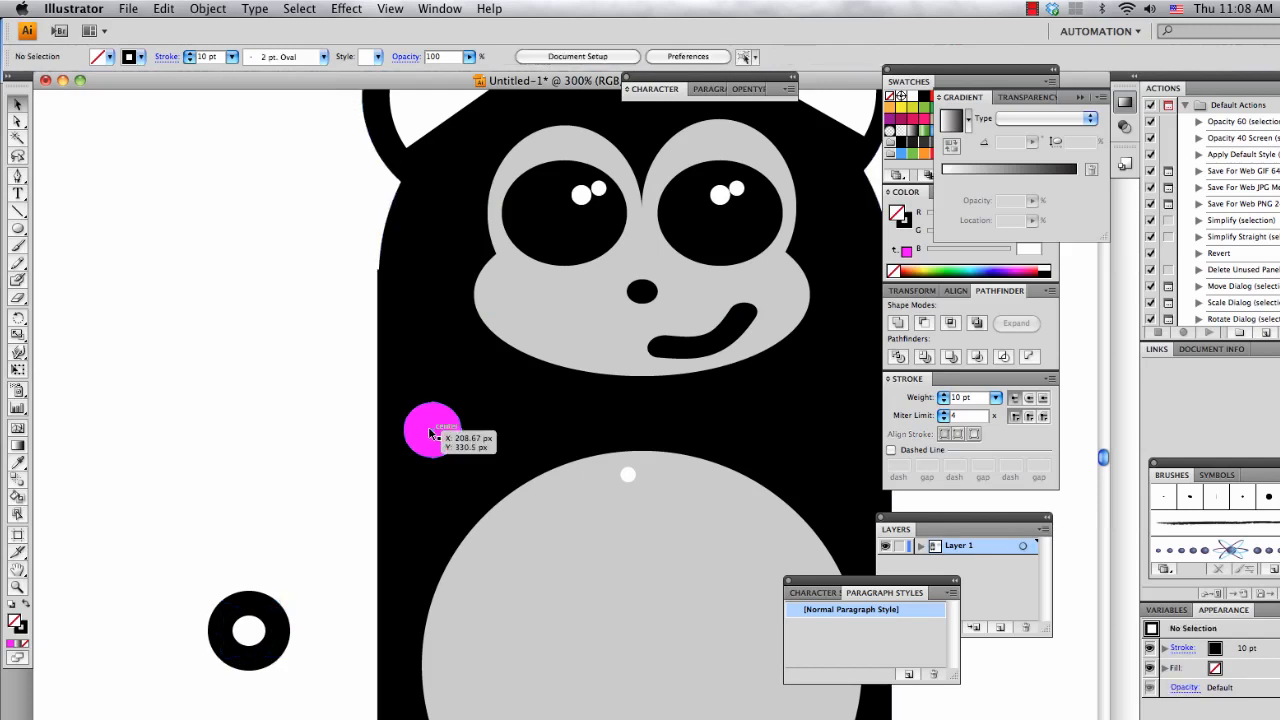
- Try to draw a curved Pen tool path from the magenta shoulder circle to the center of the black ring
{"action": "key", "text": "p"}
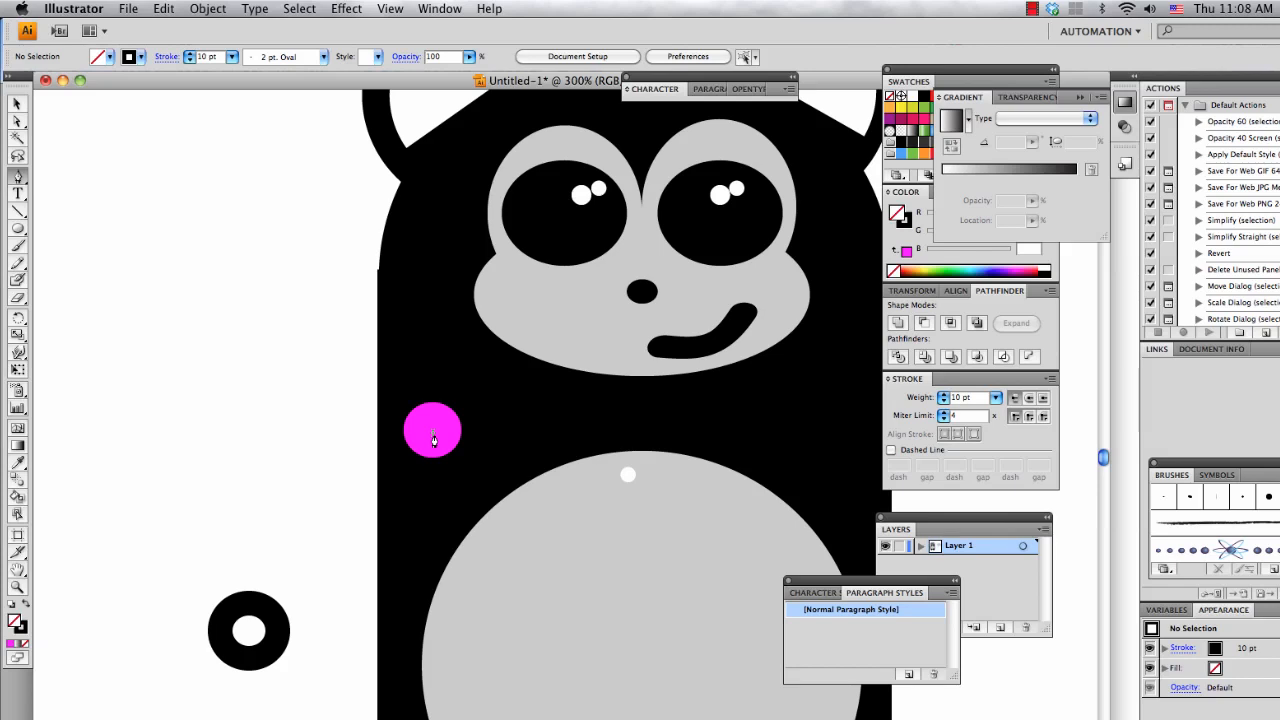
{"action": "left_click", "coordinate": [433, 440]}
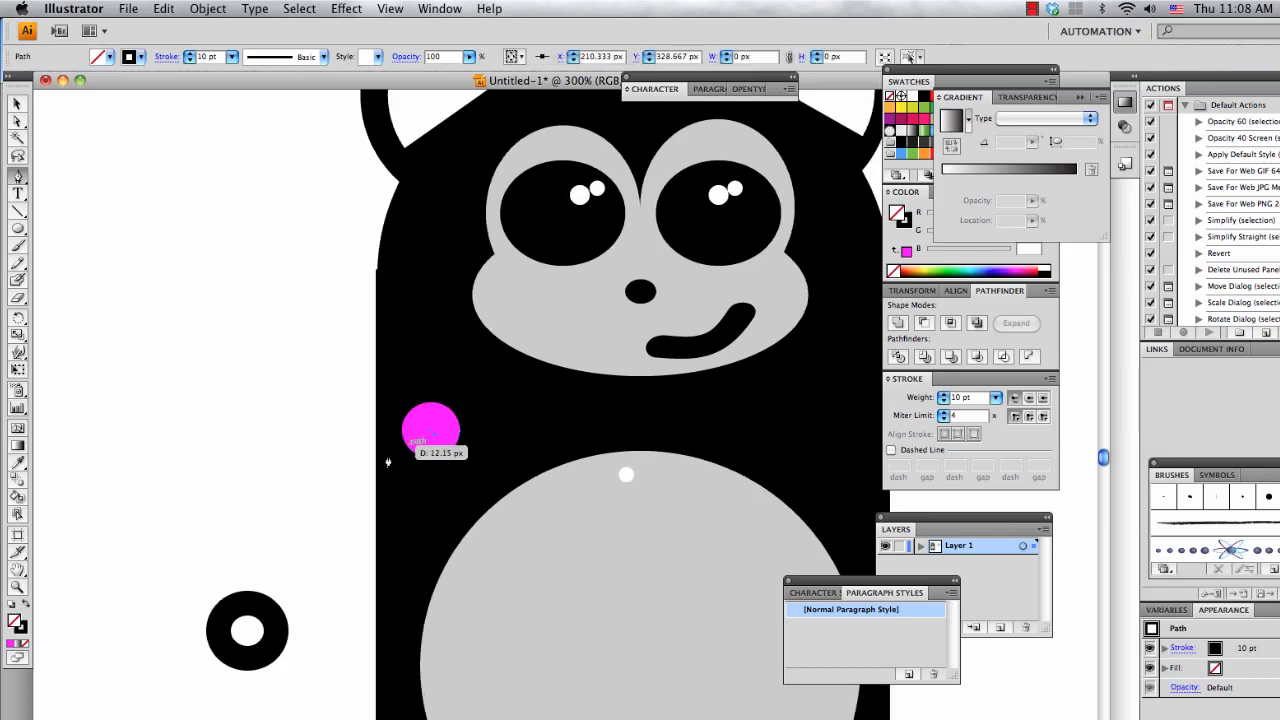
{"action": "left_click", "coordinate": [246, 632]}
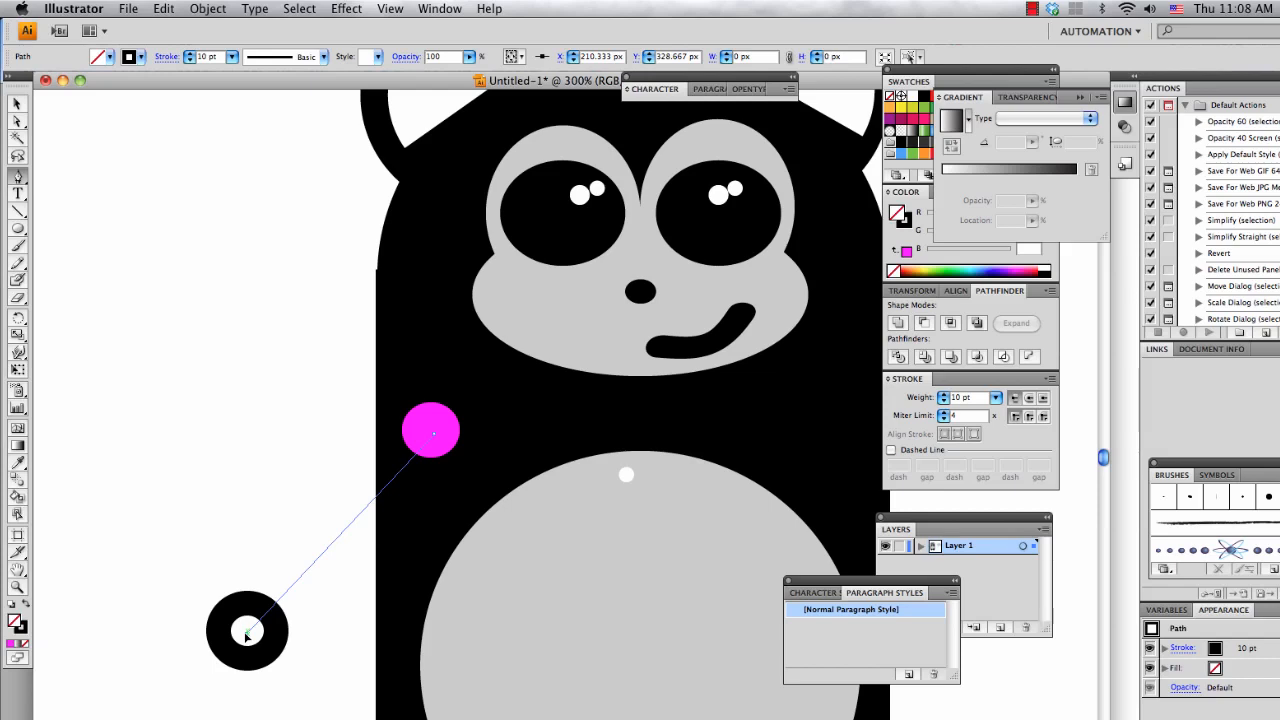
{"action": "left_click_drag", "start_coordinate": [246, 632], "coordinate": [291, 719]}
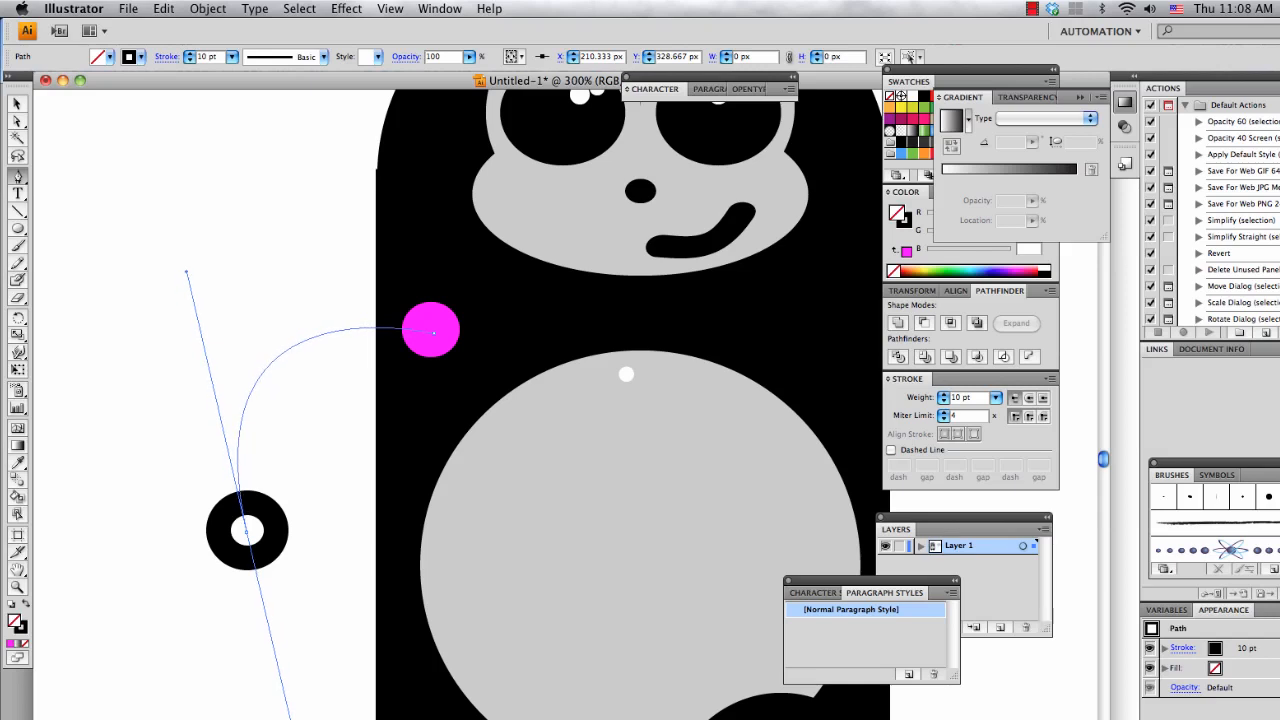
{"action": "left_click_drag", "start_coordinate": [290, 719], "coordinate": [302, 719]}
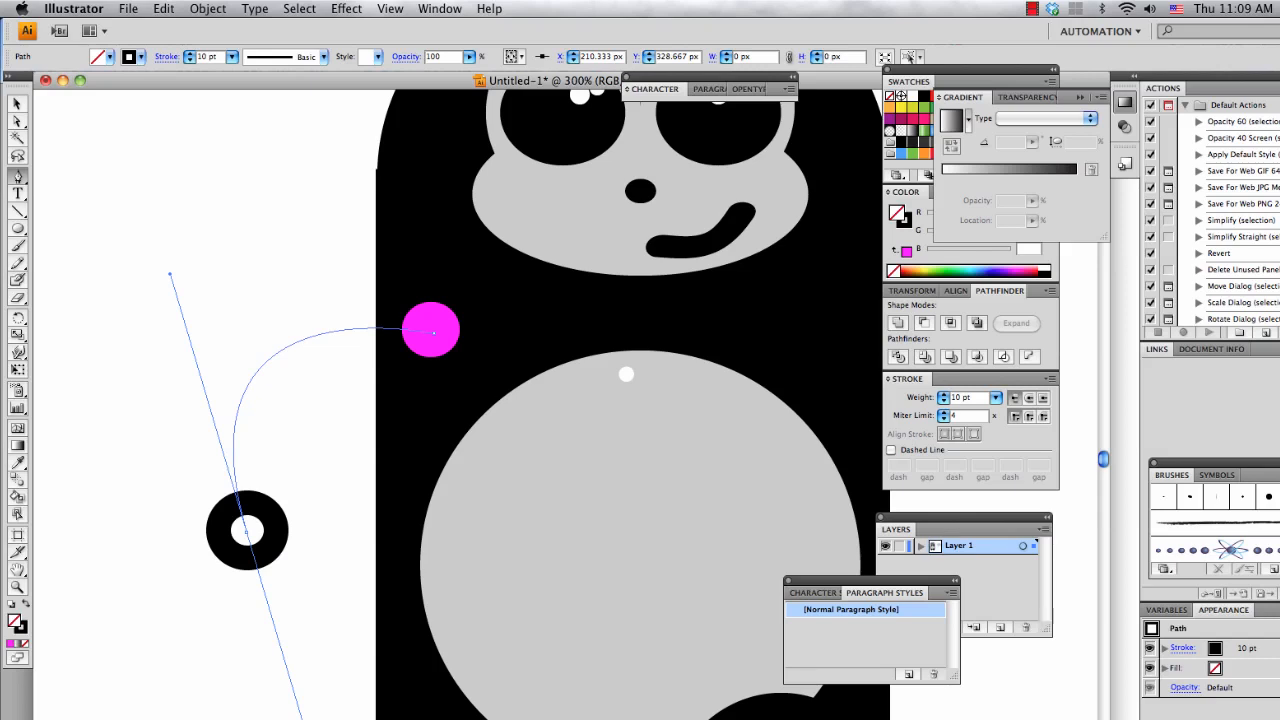
{"action": "left_click_drag", "start_coordinate": [170, 274], "coordinate": [176, 277]}
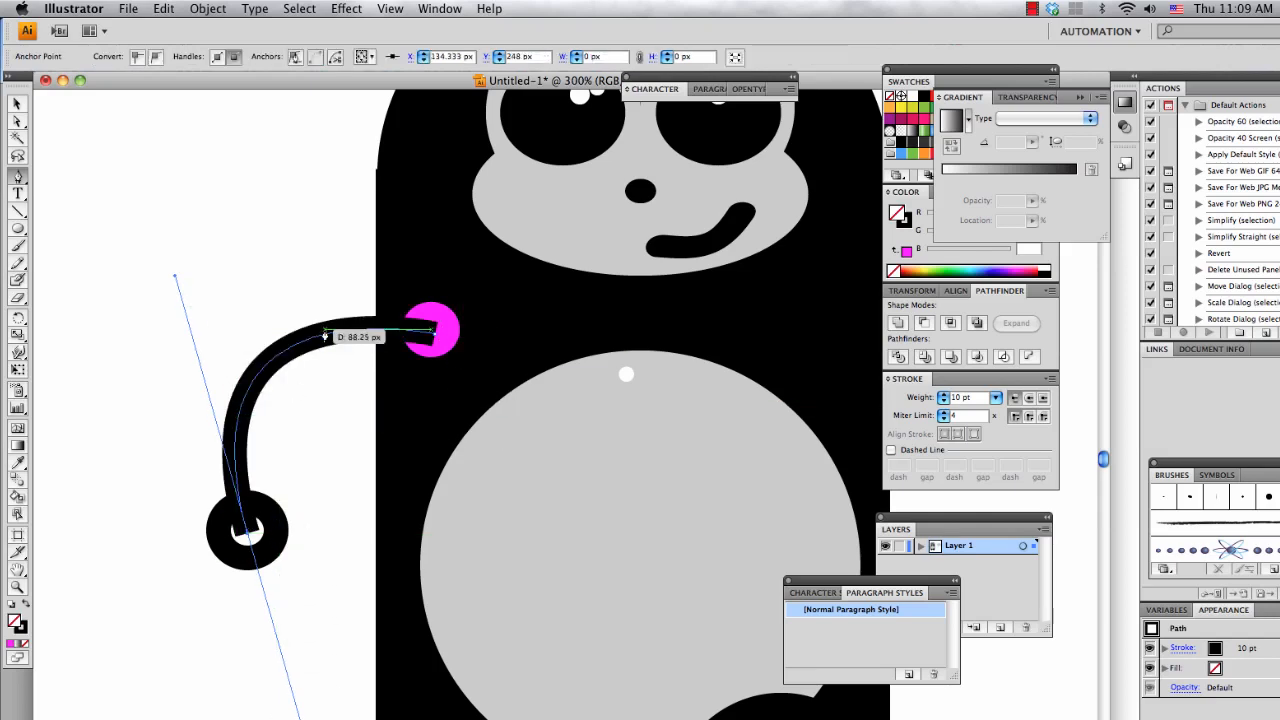
{"action": "key", "text": "super+z"}
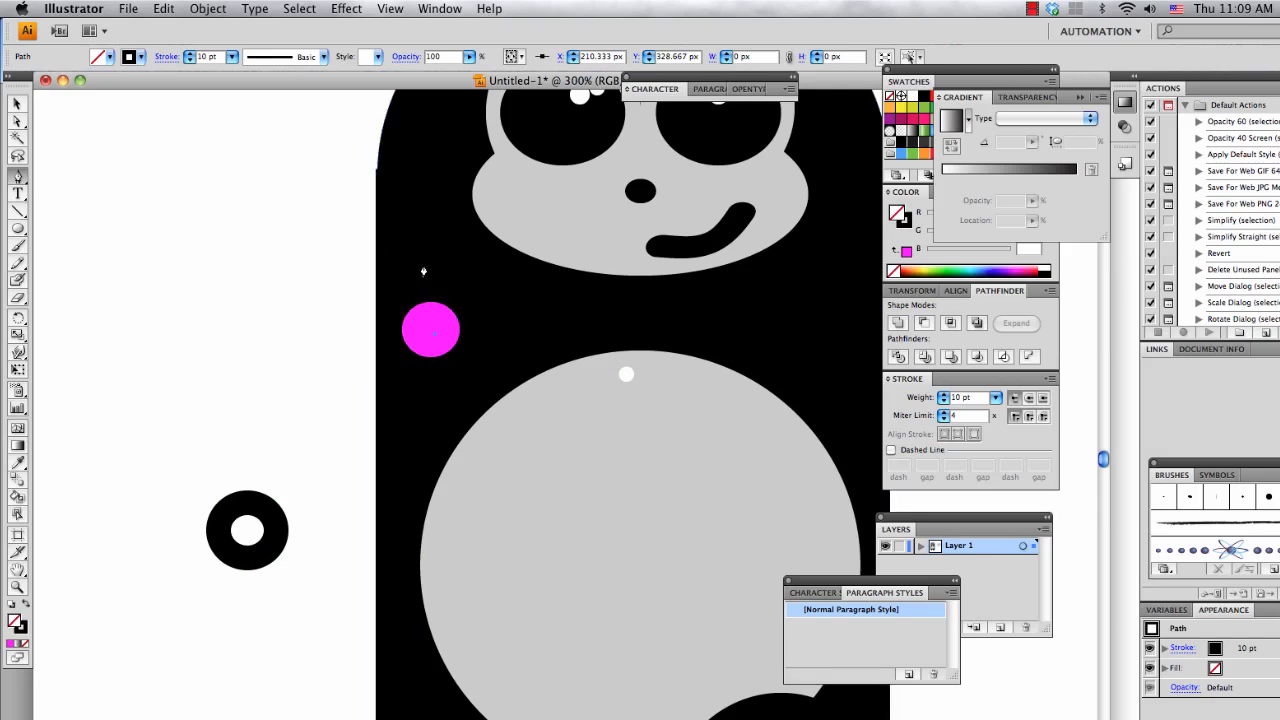
- Draw the arm as a curved Pen tool path from the shoulder circle to the ring's center, and shift it slightly toward the body
{"action": "left_click", "coordinate": [429, 339]}
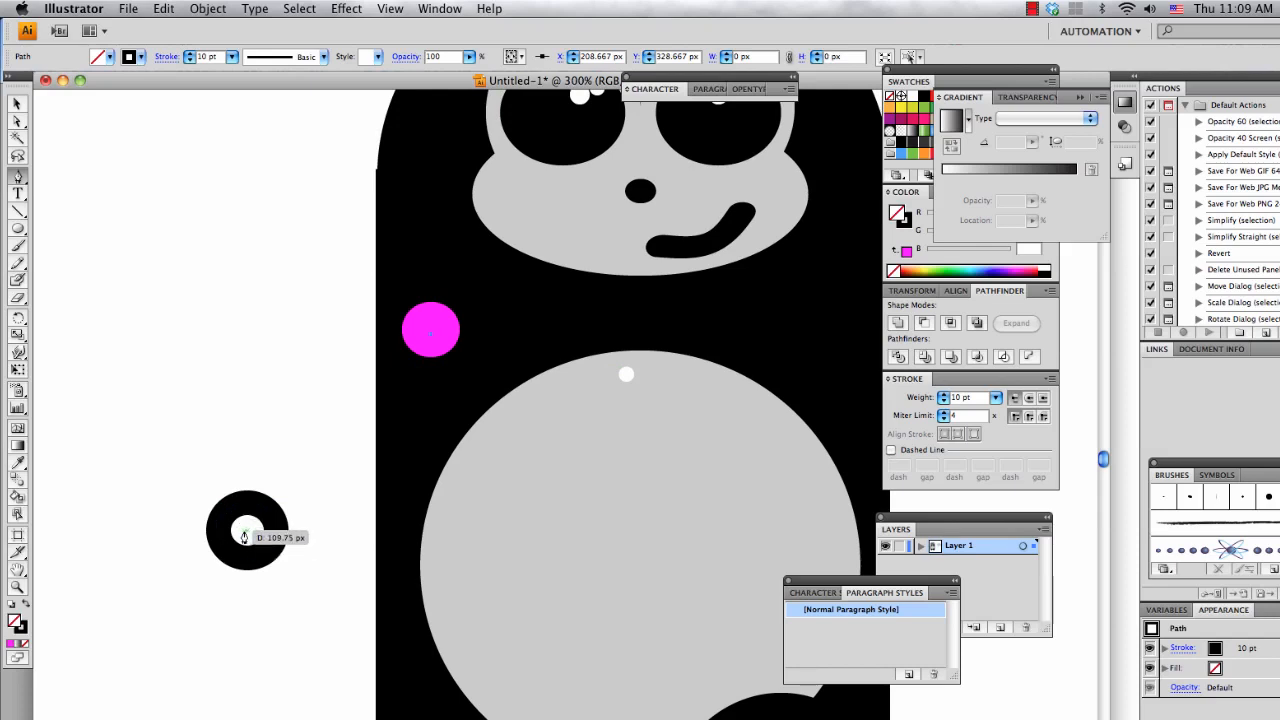
{"action": "left_click_drag", "start_coordinate": [245, 530], "coordinate": [414, 719]}
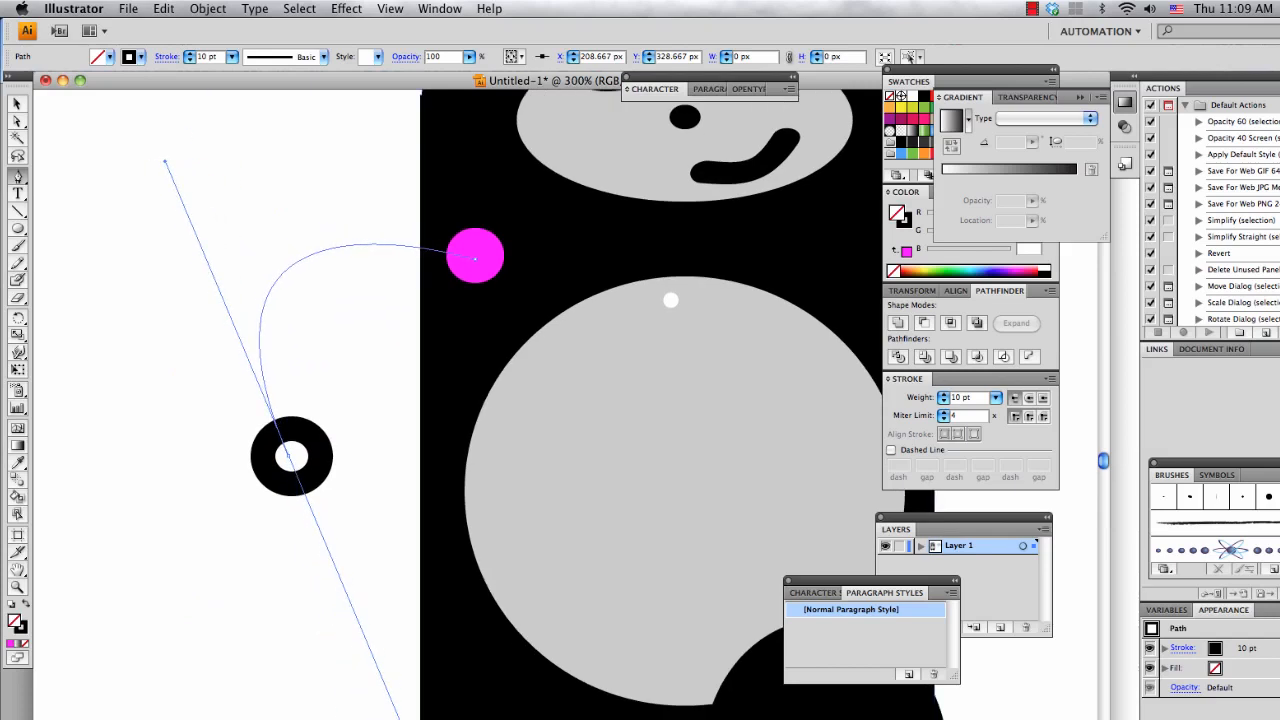
{"action": "mouse_move", "coordinate": [414, 719]}
{"action": "left_mouse_down"}
{"action": "mouse_move", "coordinate": [345, 719]}
{"action": "mouse_move", "coordinate": [428, 716]}
{"action": "mouse_move", "coordinate": [491, 666]}
{"action": "mouse_move", "coordinate": [503, 674]}
{"action": "mouse_move", "coordinate": [531, 594]}
{"action": "mouse_move", "coordinate": [447, 697]}
{"action": "mouse_move", "coordinate": [458, 694]}
{"action": "mouse_move", "coordinate": [463, 674]}
{"action": "mouse_move", "coordinate": [368, 656]}
{"action": "mouse_move", "coordinate": [362, 675]}
{"action": "mouse_move", "coordinate": [386, 666]}
{"action": "mouse_move", "coordinate": [429, 609]}
{"action": "mouse_move", "coordinate": [437, 618]}
{"action": "mouse_move", "coordinate": [494, 574]}
{"action": "mouse_move", "coordinate": [537, 473]}
{"action": "mouse_move", "coordinate": [563, 509]}
{"action": "mouse_move", "coordinate": [594, 504]}
{"action": "mouse_move", "coordinate": [449, 609]}
{"action": "mouse_move", "coordinate": [140, 654]}
{"action": "mouse_move", "coordinate": [40, 471]}
{"action": "mouse_move", "coordinate": [135, 570]}
{"action": "mouse_move", "coordinate": [375, 480]}
{"action": "mouse_move", "coordinate": [414, 634]}
{"action": "mouse_move", "coordinate": [451, 676]}
{"action": "mouse_move", "coordinate": [448, 699]}
{"action": "mouse_move", "coordinate": [400, 694]}
{"action": "mouse_move", "coordinate": [410, 714]}
{"action": "left_mouse_up"}
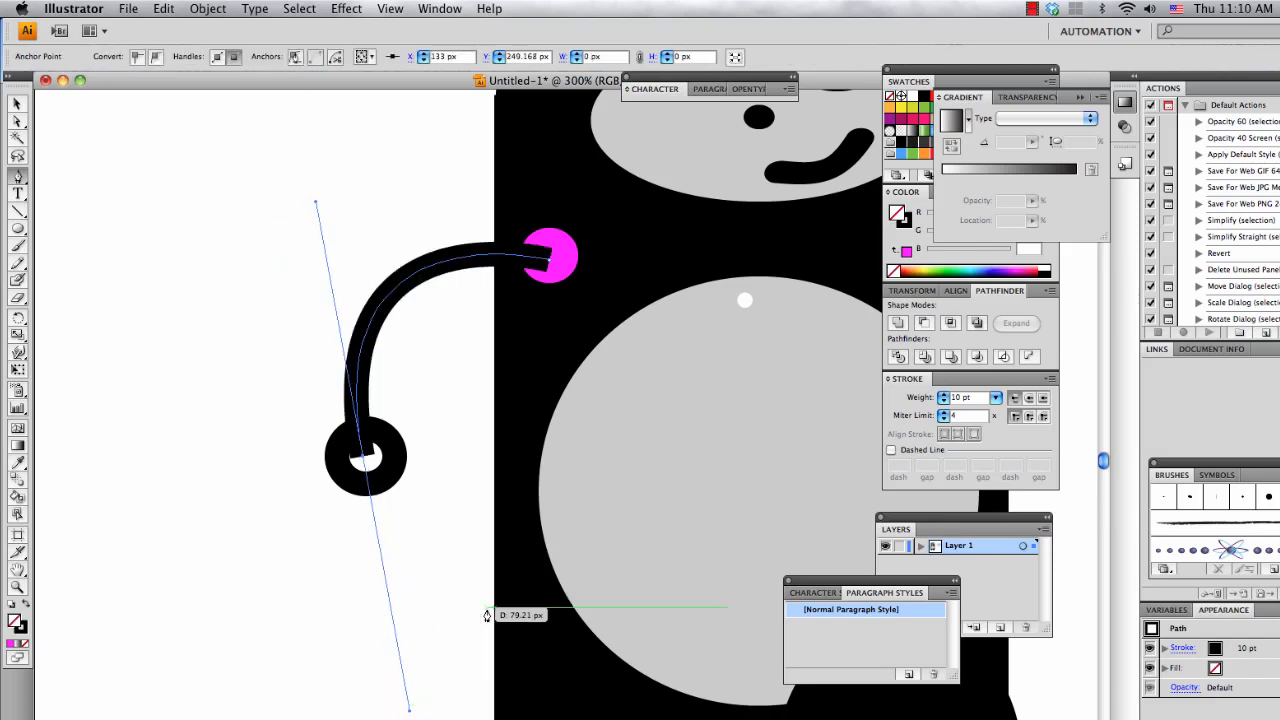
{"action": "scroll", "coordinate": [488, 610], "scroll_direction": "right", "scroll_amount": 3}
{"action": "scroll", "coordinate": [481, 606], "scroll_direction": "right", "scroll_amount": 1}
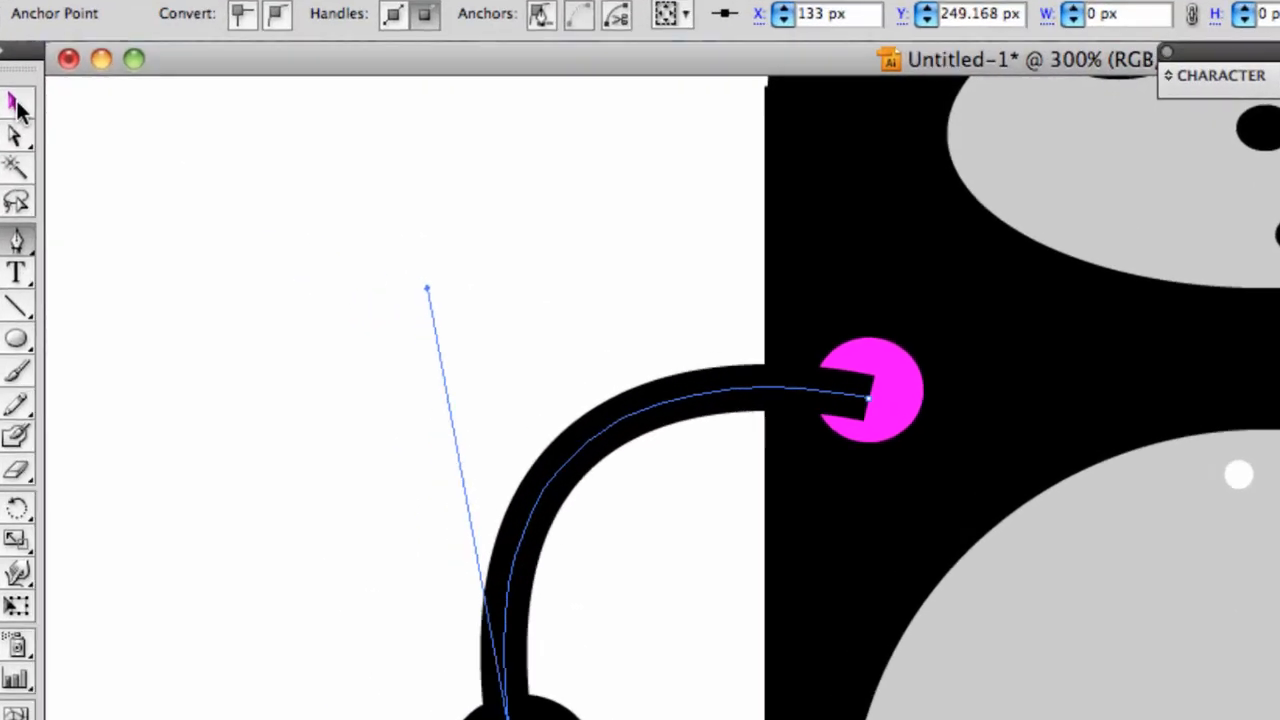
{"action": "left_click", "coordinate": [18, 104]}
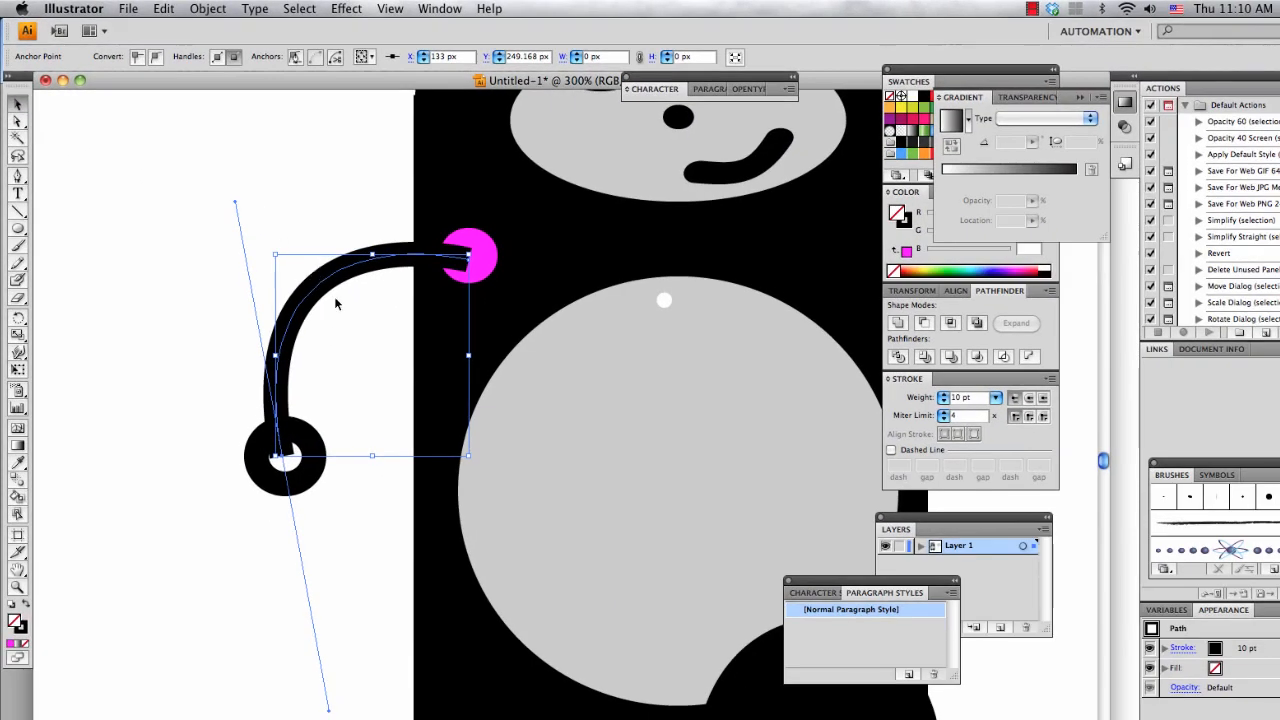
{"action": "mouse_move", "coordinate": [335, 283]}
{"action": "left_mouse_down"}
{"action": "mouse_move", "coordinate": [325, 215]}
{"action": "mouse_move", "coordinate": [362, 270]}
{"action": "mouse_move", "coordinate": [341, 297]}
{"action": "left_mouse_up"}
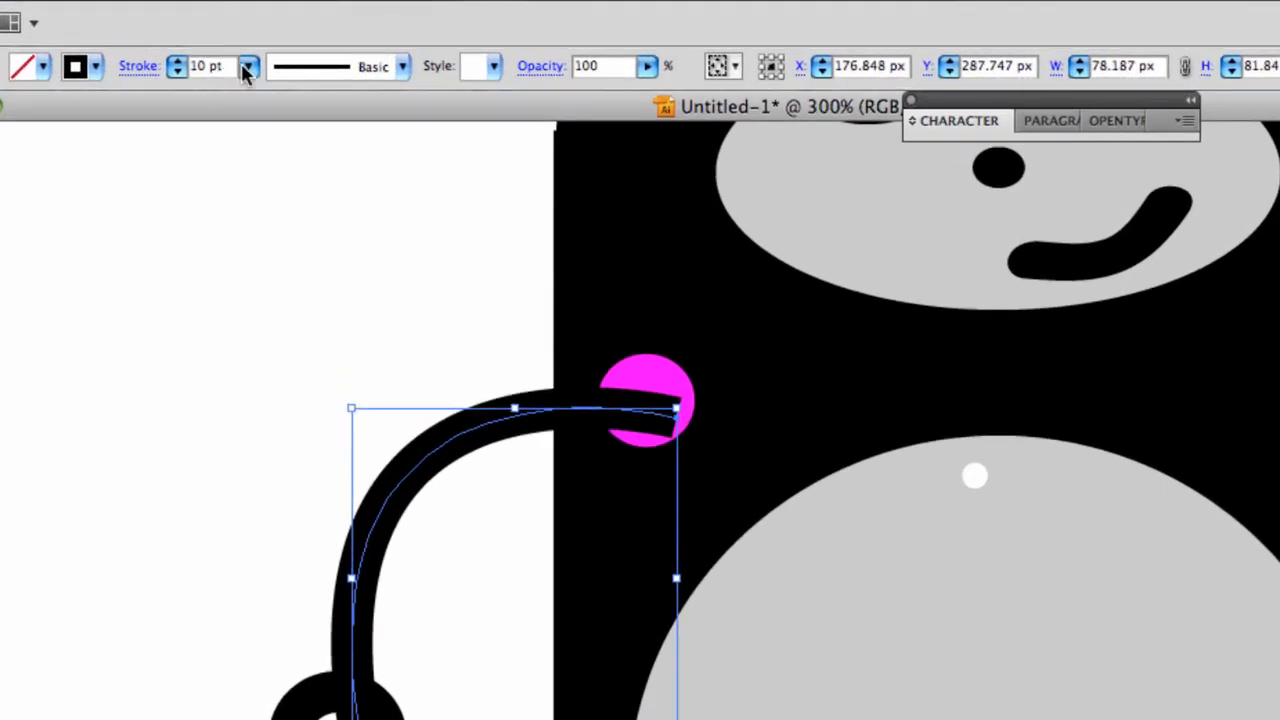
- Try 40 pt and 30 pt strokes on the arm path, settle on 40 pt, and shift the arm outward and slightly down
{"action": "left_click", "coordinate": [245, 66]}
{"action": "left_click", "coordinate": [262, 142]}
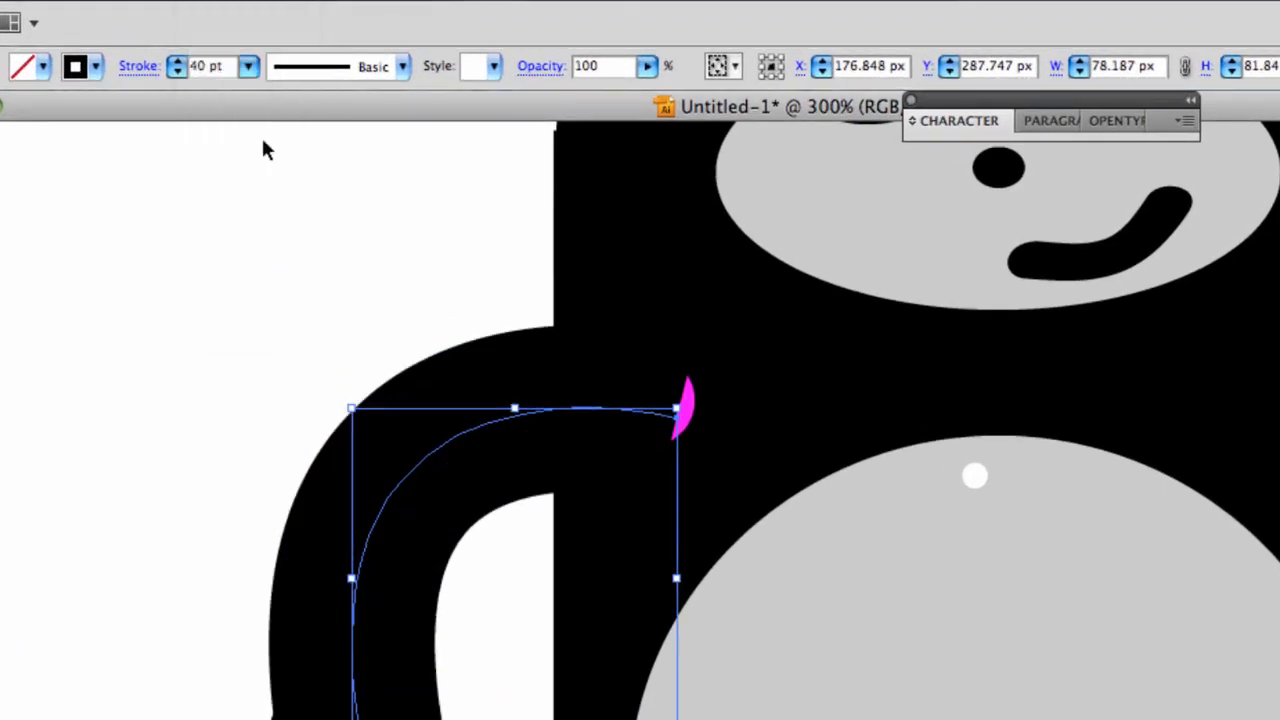
{"action": "left_click", "coordinate": [249, 66]}
{"action": "left_click", "coordinate": [250, 38]}
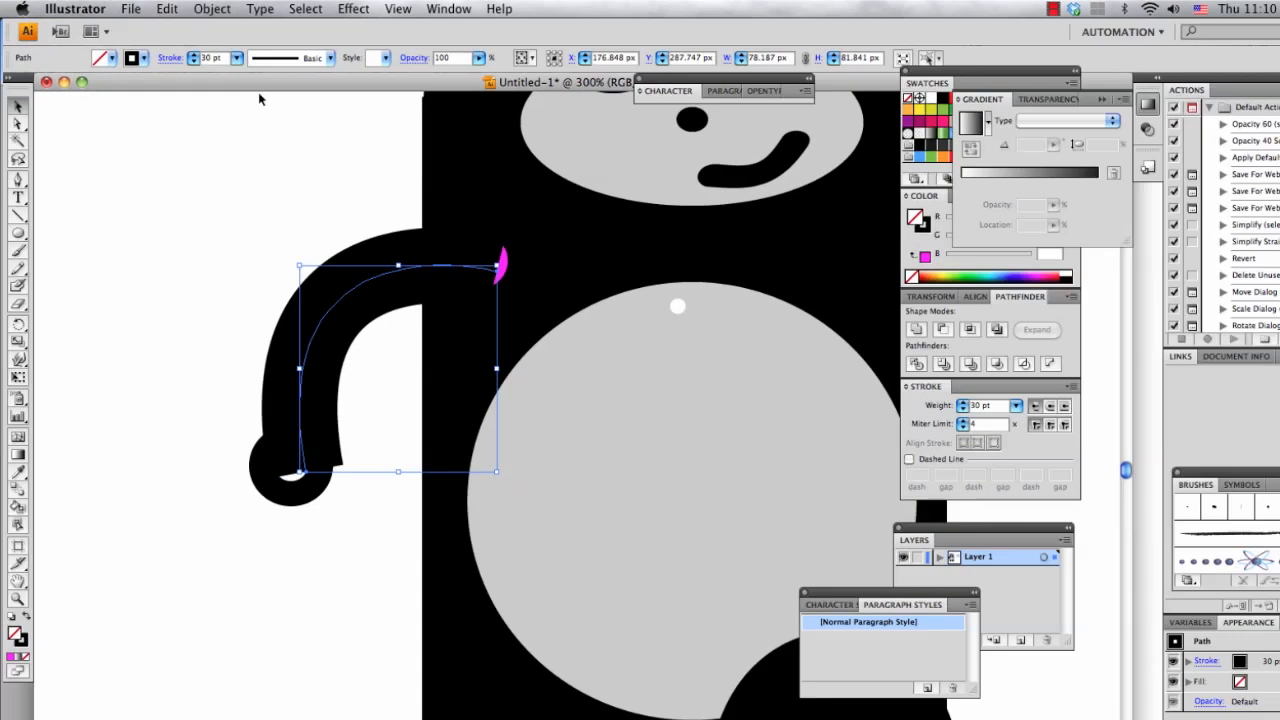
{"action": "left_click", "coordinate": [229, 66]}
{"action": "left_click", "coordinate": [236, 96]}
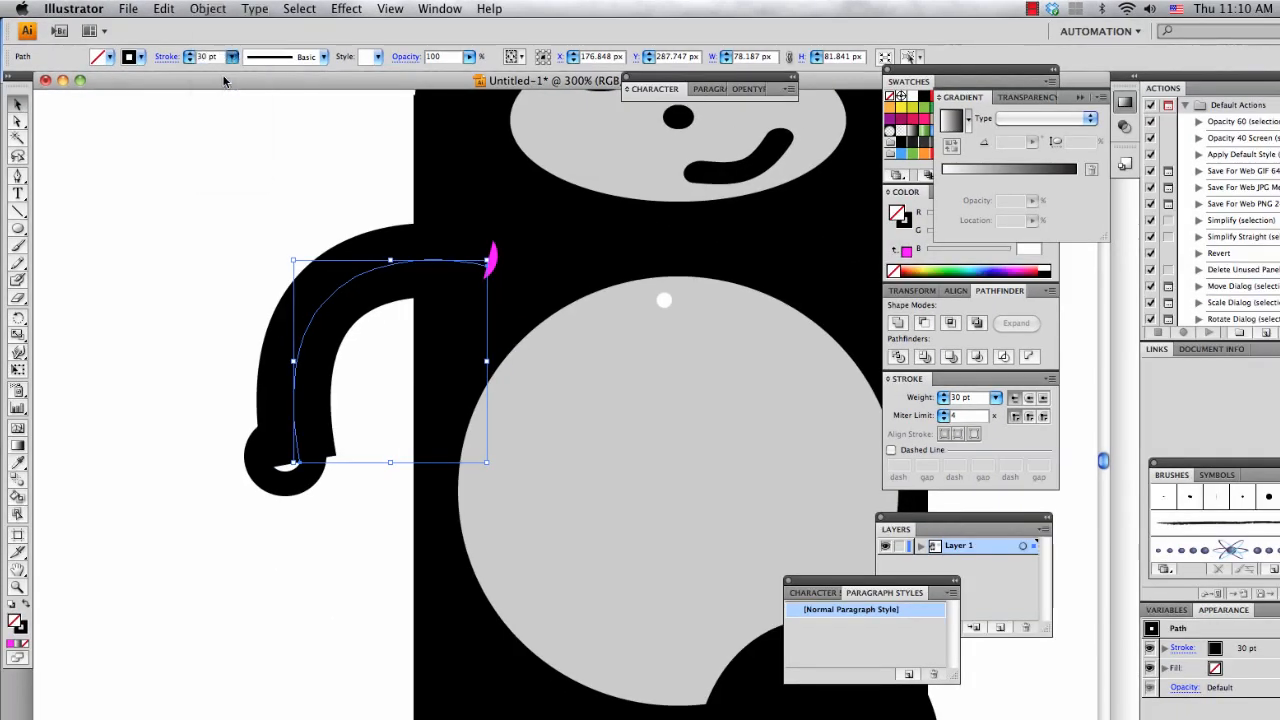
{"action": "mouse_move", "coordinate": [280, 333]}
{"action": "left_mouse_down"}
{"action": "mouse_move", "coordinate": [315, 320]}
{"action": "mouse_move", "coordinate": [288, 333]}
{"action": "left_mouse_up"}
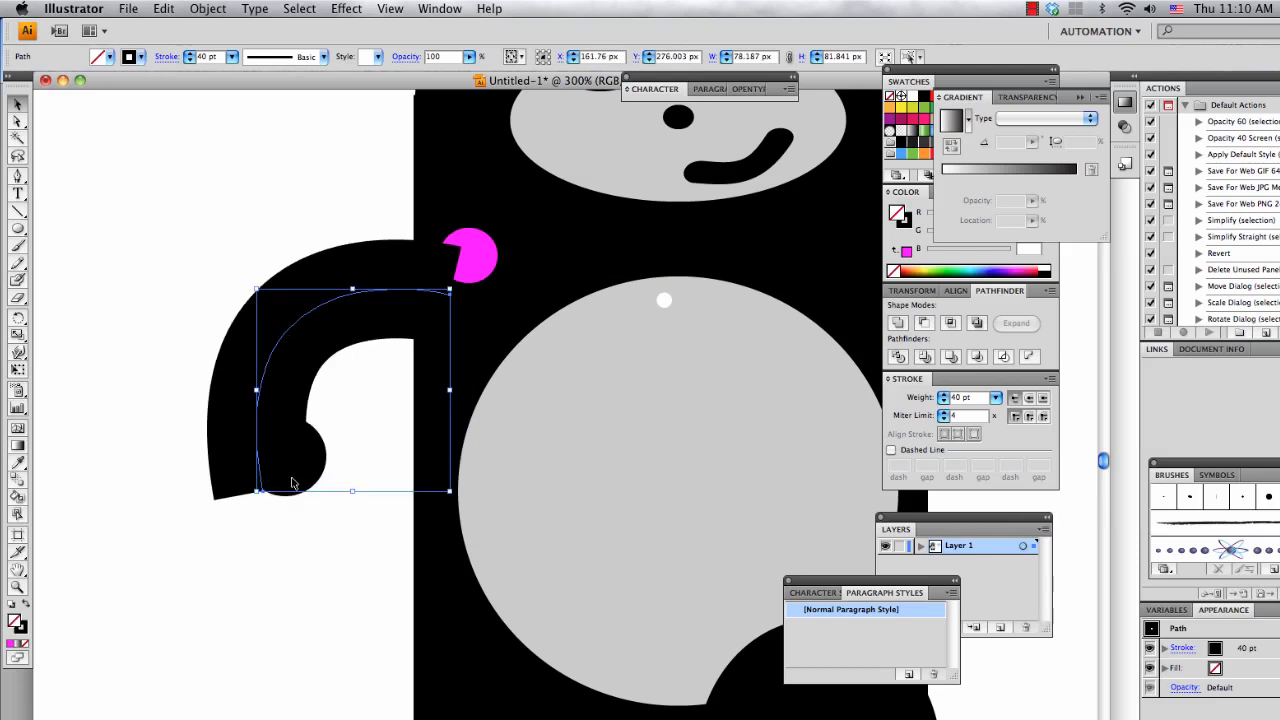
- Delete the black ring that marks the hand at the lower end of the arm
{"action": "left_click", "coordinate": [322, 433]}
{"action": "left_click", "coordinate": [316, 456]}
{"action": "key", "text": "Delete"}
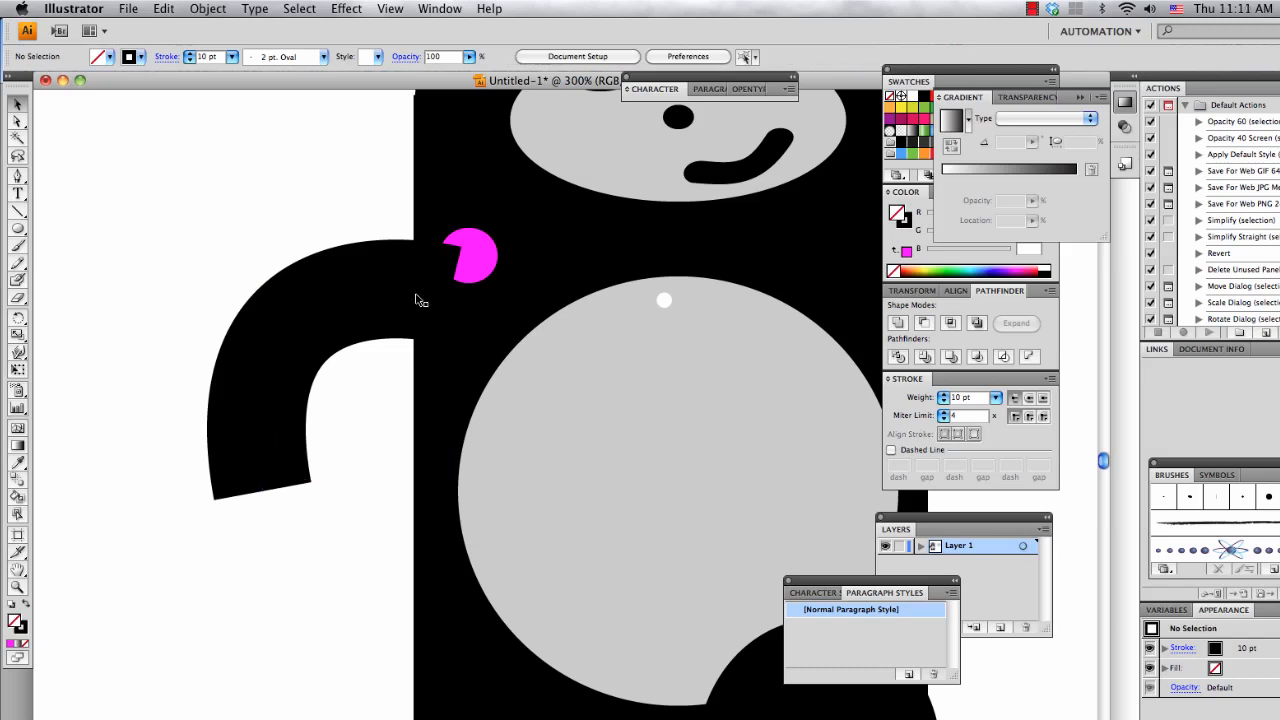
- Select the arm path's lower end anchor point and move it slightly toward the body and down
{"action": "left_click", "coordinate": [263, 397]}
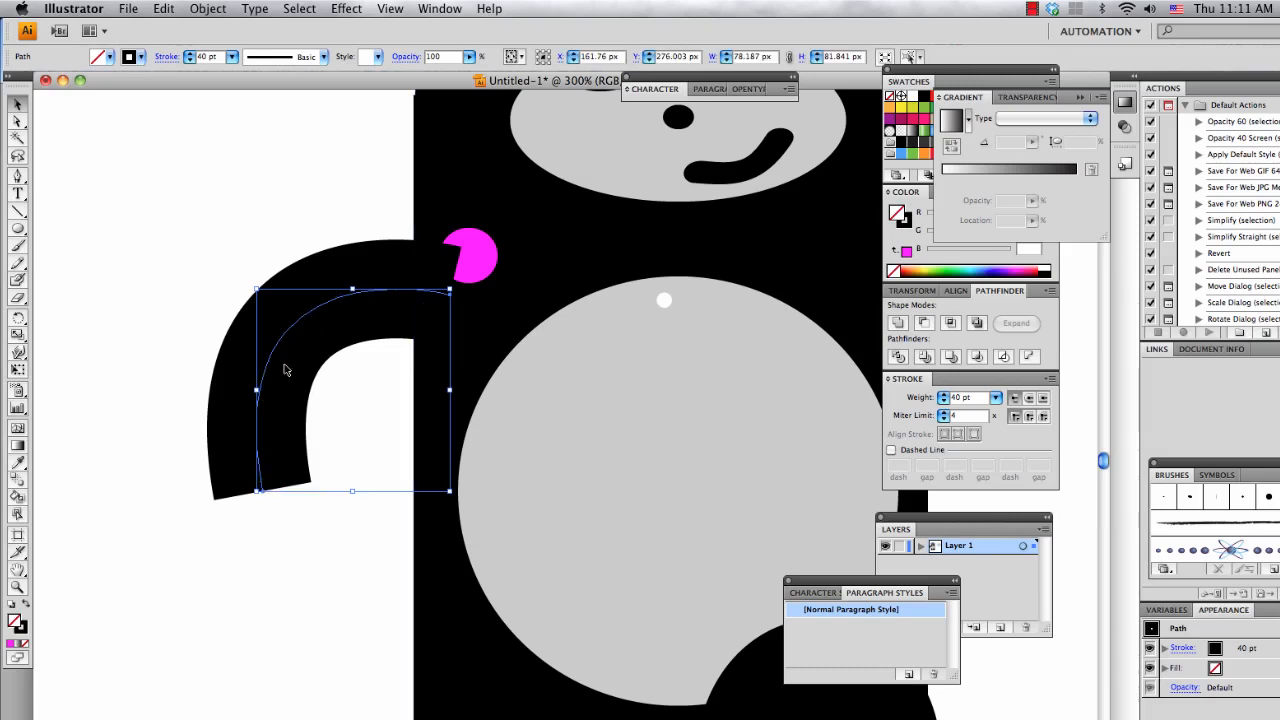
{"action": "left_click", "coordinate": [16, 122]}
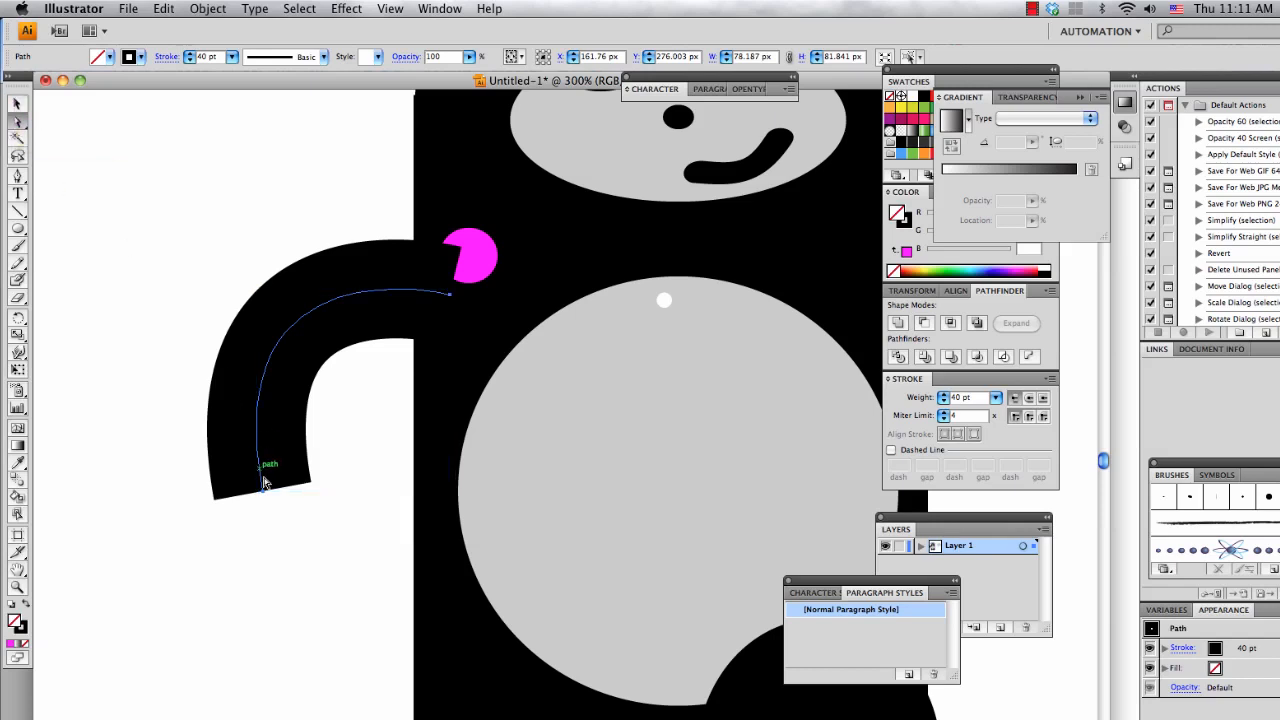
{"action": "scroll", "coordinate": [270, 490], "scroll_direction": "up", "scroll_amount": 8}
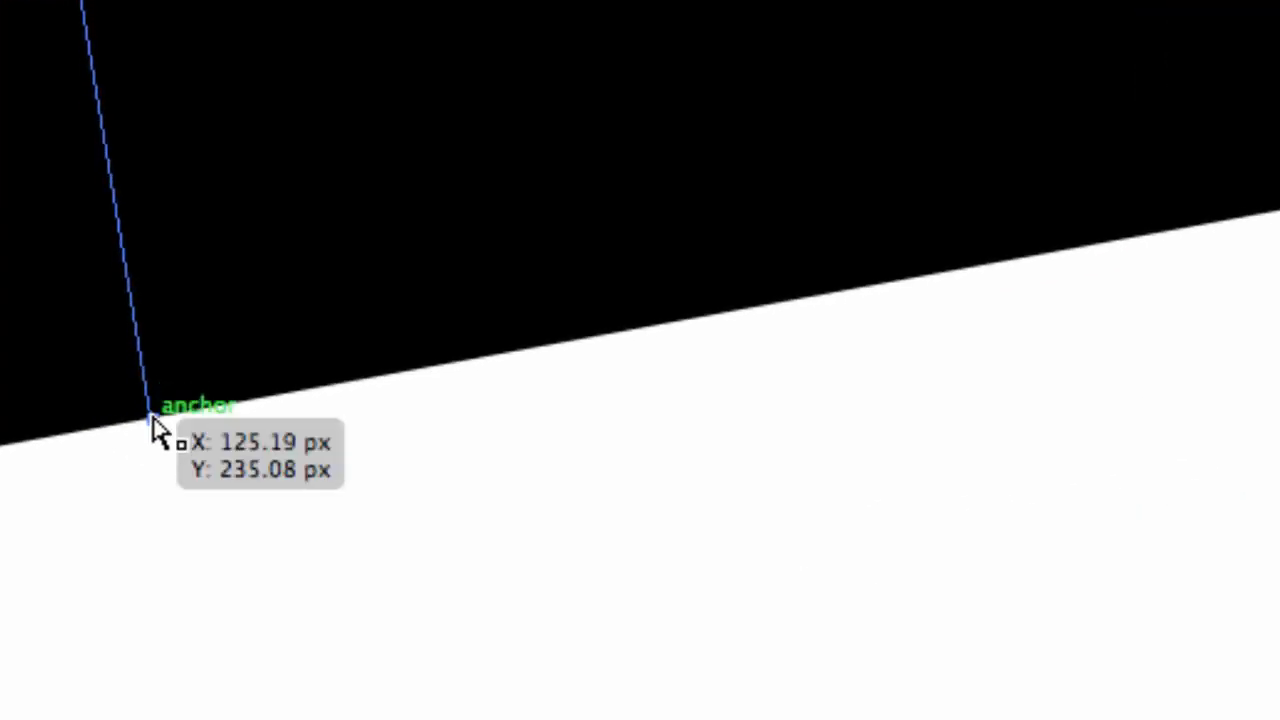
{"action": "left_click", "coordinate": [152, 418]}
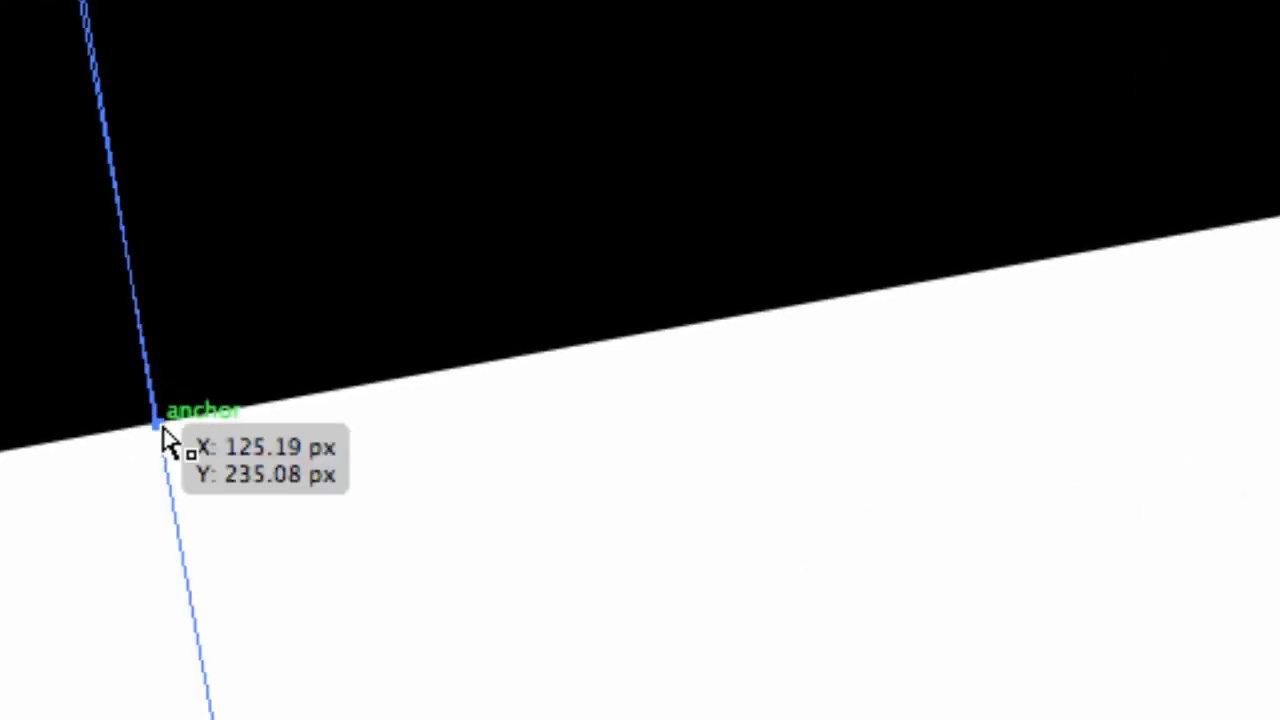
{"action": "mouse_move", "coordinate": [162, 440]}
{"action": "left_mouse_down"}
{"action": "mouse_move", "coordinate": [177, 526]}
{"action": "mouse_move", "coordinate": [275, 655]}
{"action": "mouse_move", "coordinate": [442, 719]}
{"action": "mouse_move", "coordinate": [537, 719]}
{"action": "left_mouse_up"}
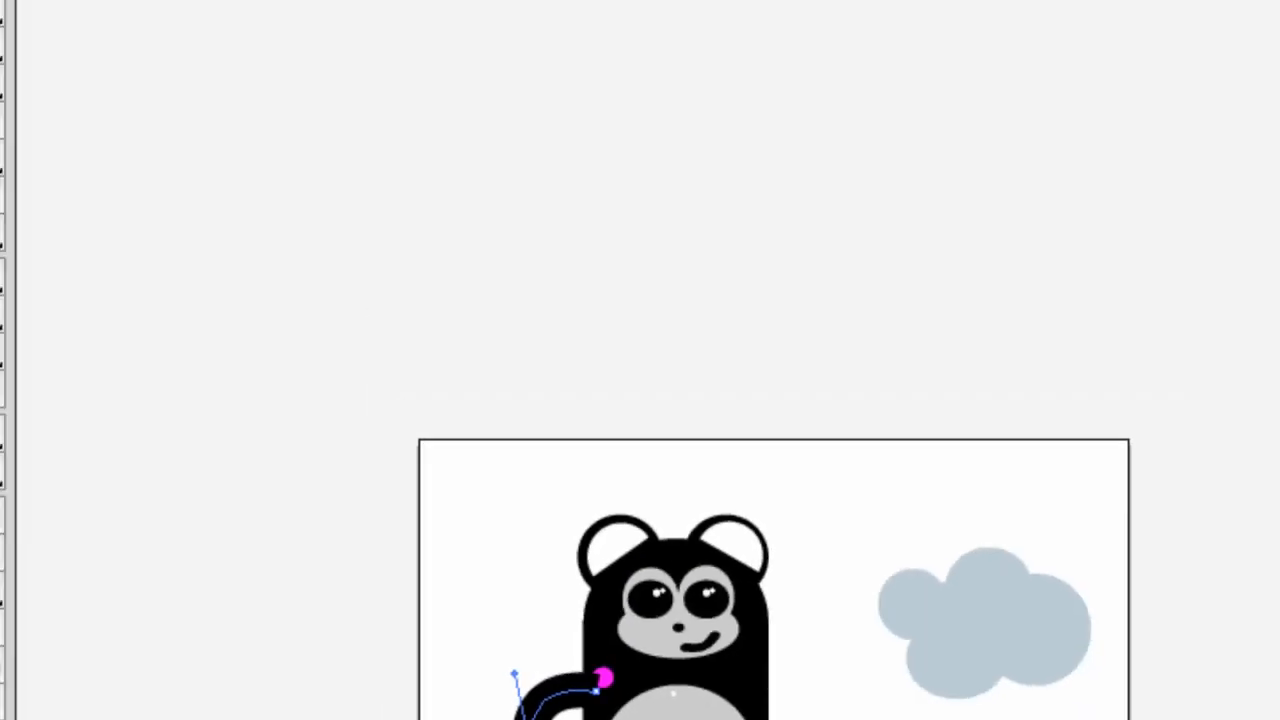
- Swing the lower direction handle of the arm's end point slightly away from the body to refine the curve
{"action": "scroll", "coordinate": [305, 630], "scroll_direction": "down", "scroll_amount": 5}
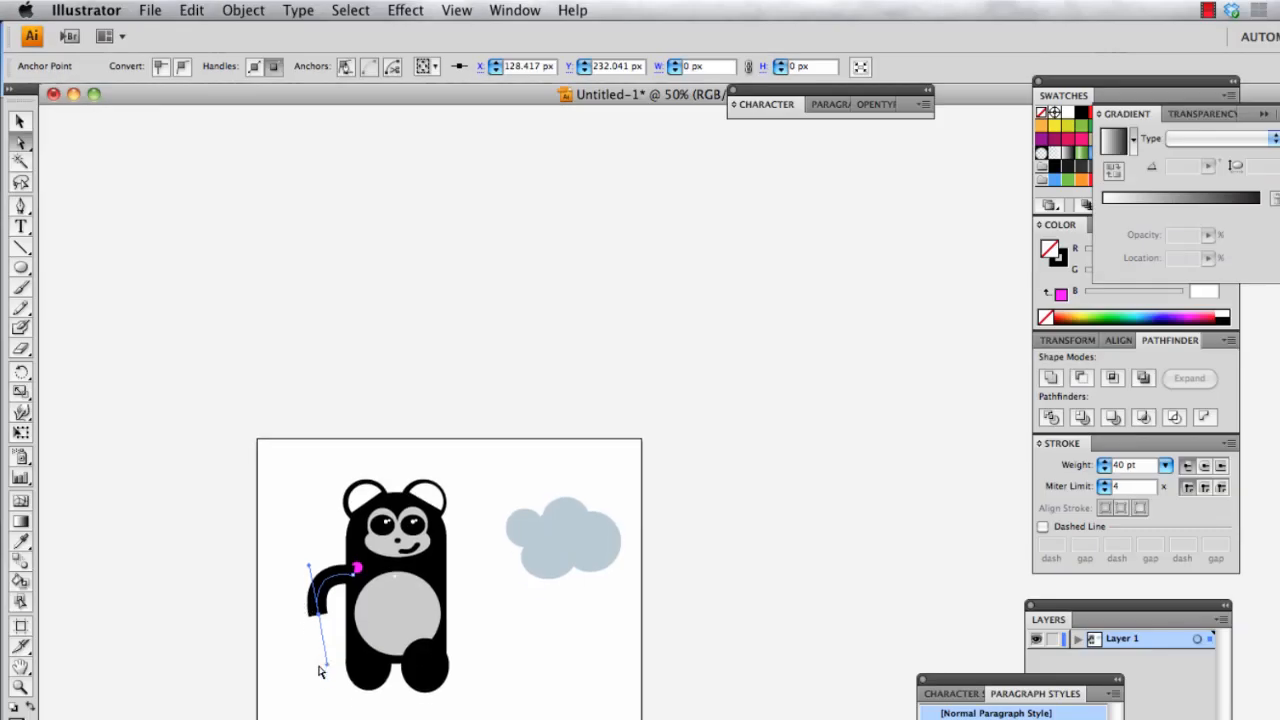
{"action": "scroll", "coordinate": [283, 556], "scroll_direction": "up", "scroll_amount": 1}
{"action": "scroll", "coordinate": [281, 546], "scroll_direction": "up", "scroll_amount": 2}
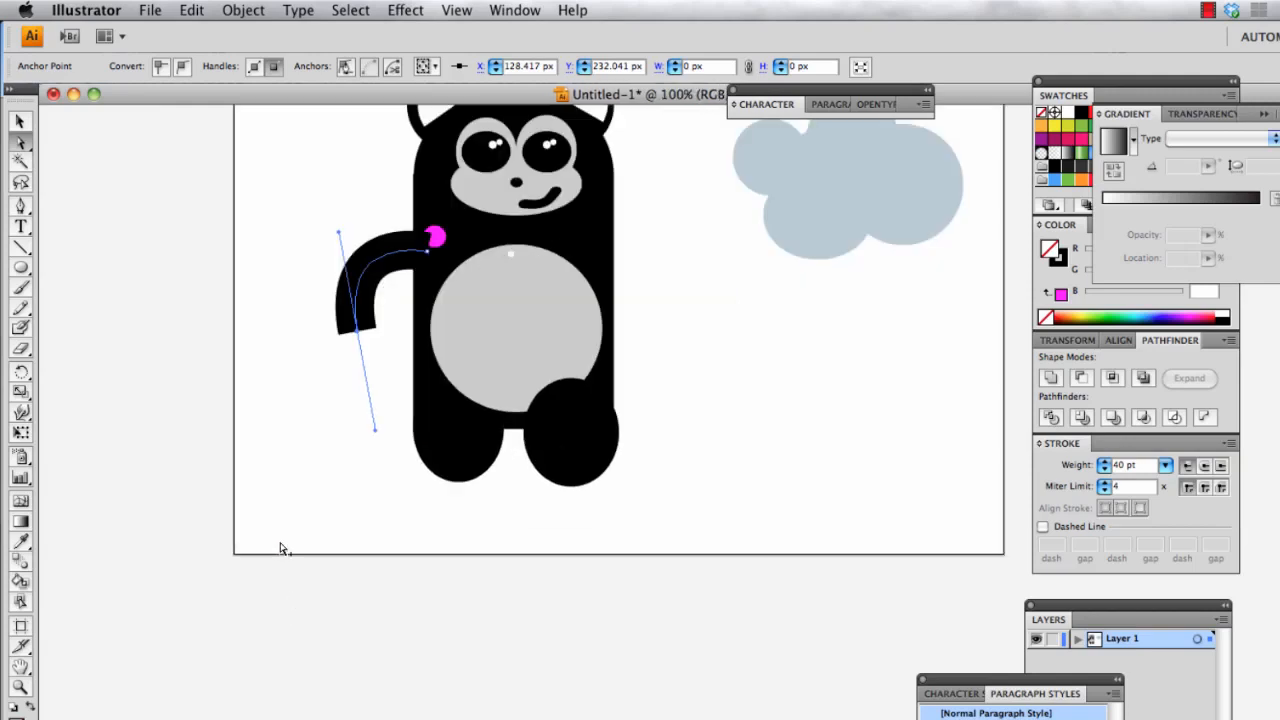
{"action": "scroll", "coordinate": [322, 480], "scroll_direction": "up", "scroll_amount": 4}
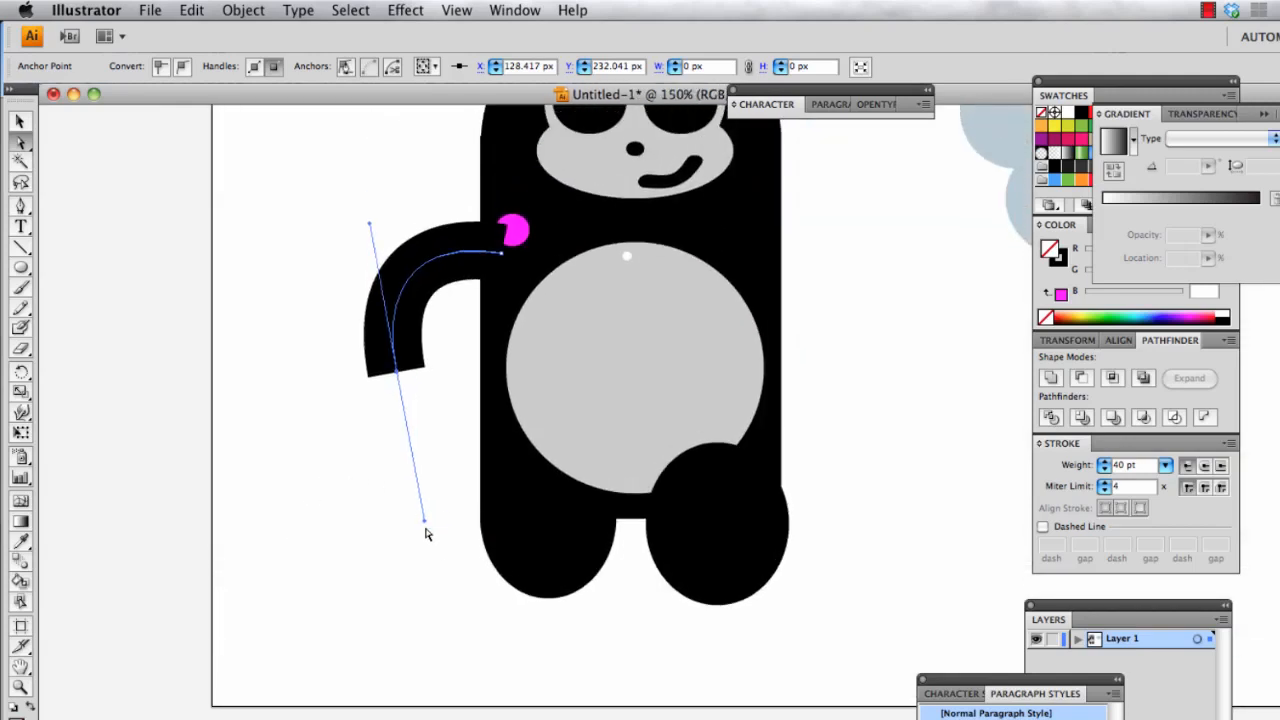
{"action": "mouse_move", "coordinate": [424, 520]}
{"action": "left_mouse_down"}
{"action": "mouse_move", "coordinate": [405, 526]}
{"action": "mouse_move", "coordinate": [416, 531]}
{"action": "left_mouse_up"}
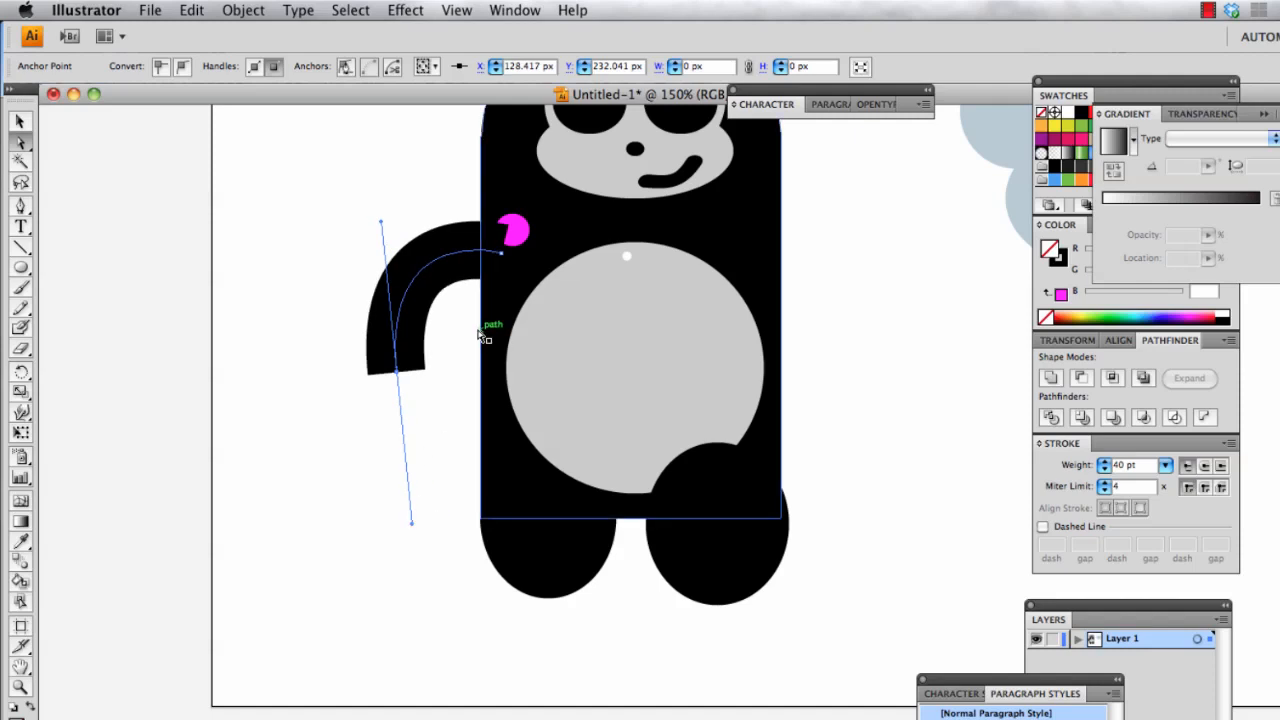
{"action": "scroll", "coordinate": [480, 338], "scroll_direction": "up", "scroll_amount": 2}
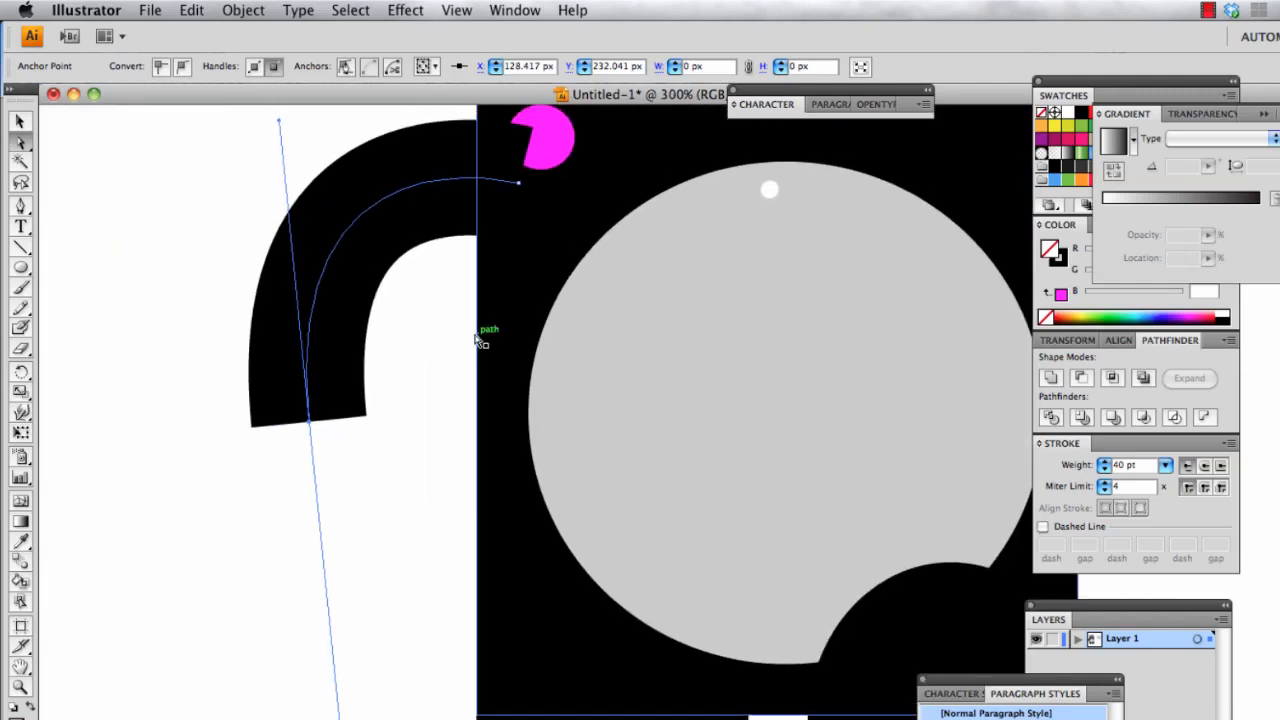
{"action": "scroll", "coordinate": [480, 338], "scroll_direction": "up", "scroll_amount": 3}
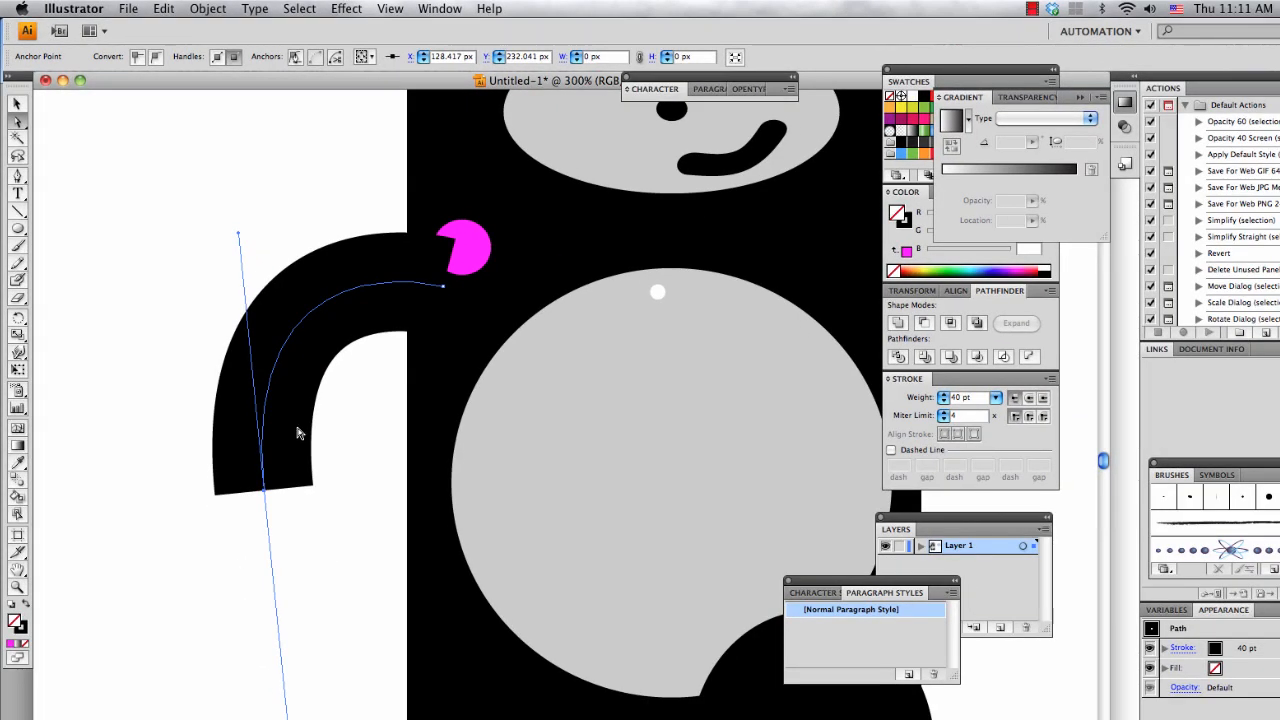
- Switch the workspace to Essentials and back to Automation to reset the panel layout
{"action": "left_click", "coordinate": [437, 10]}
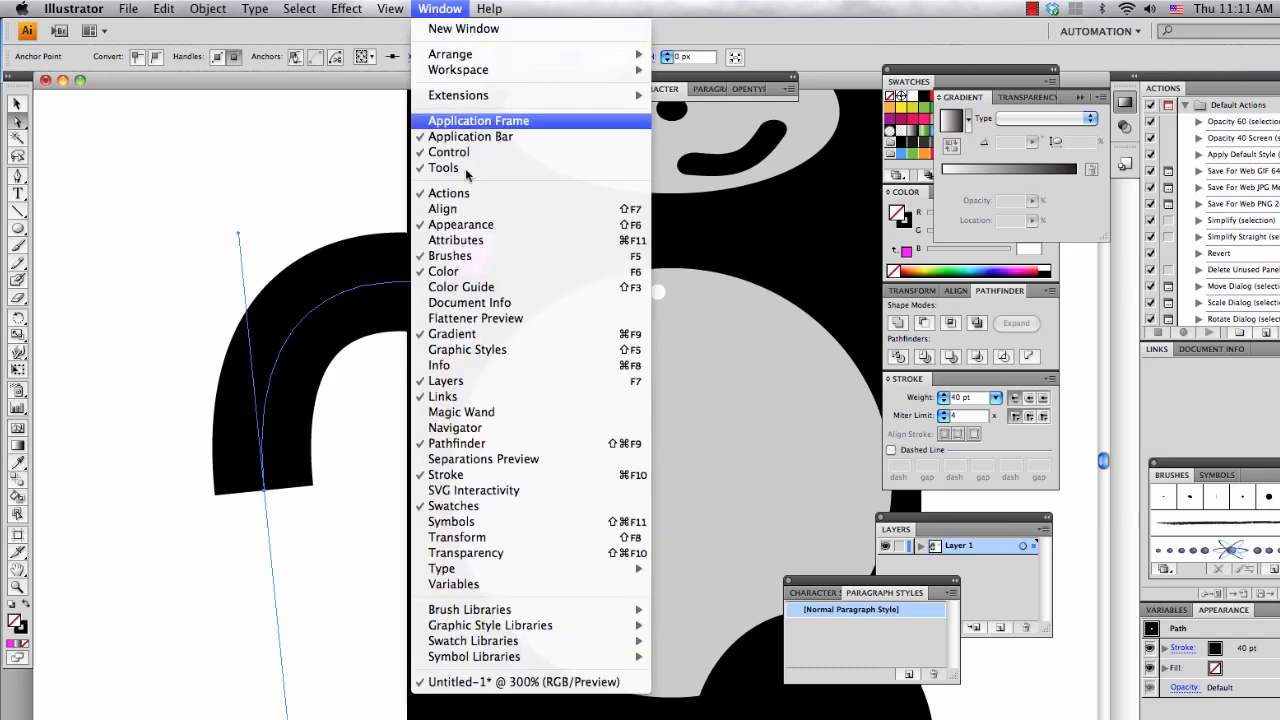
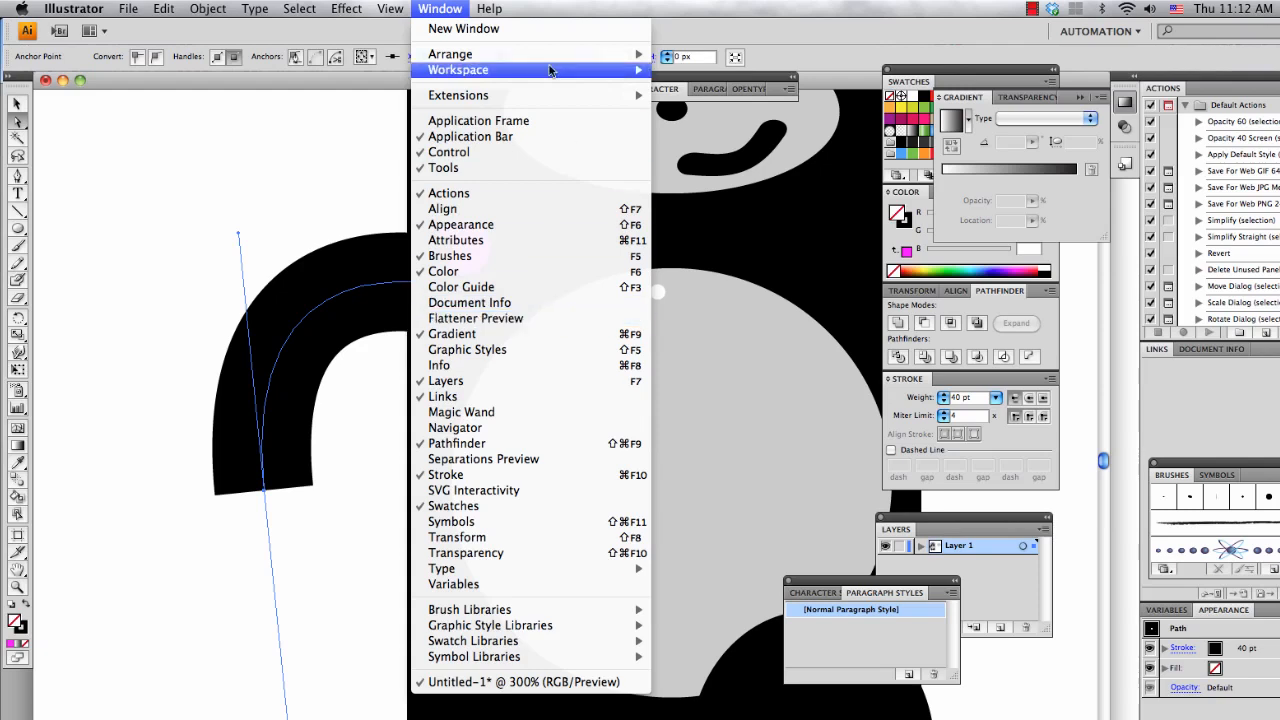
{"action": "mouse_move", "coordinate": [549, 70]}
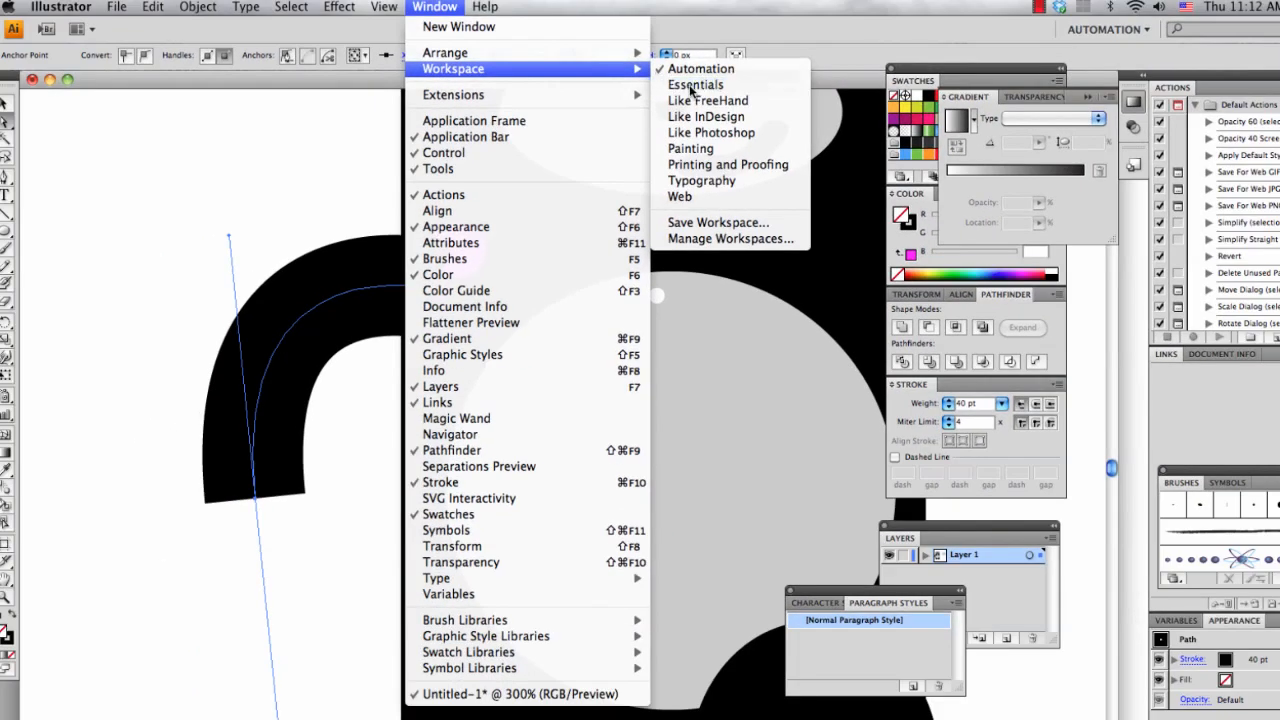
{"action": "left_click", "coordinate": [692, 86]}
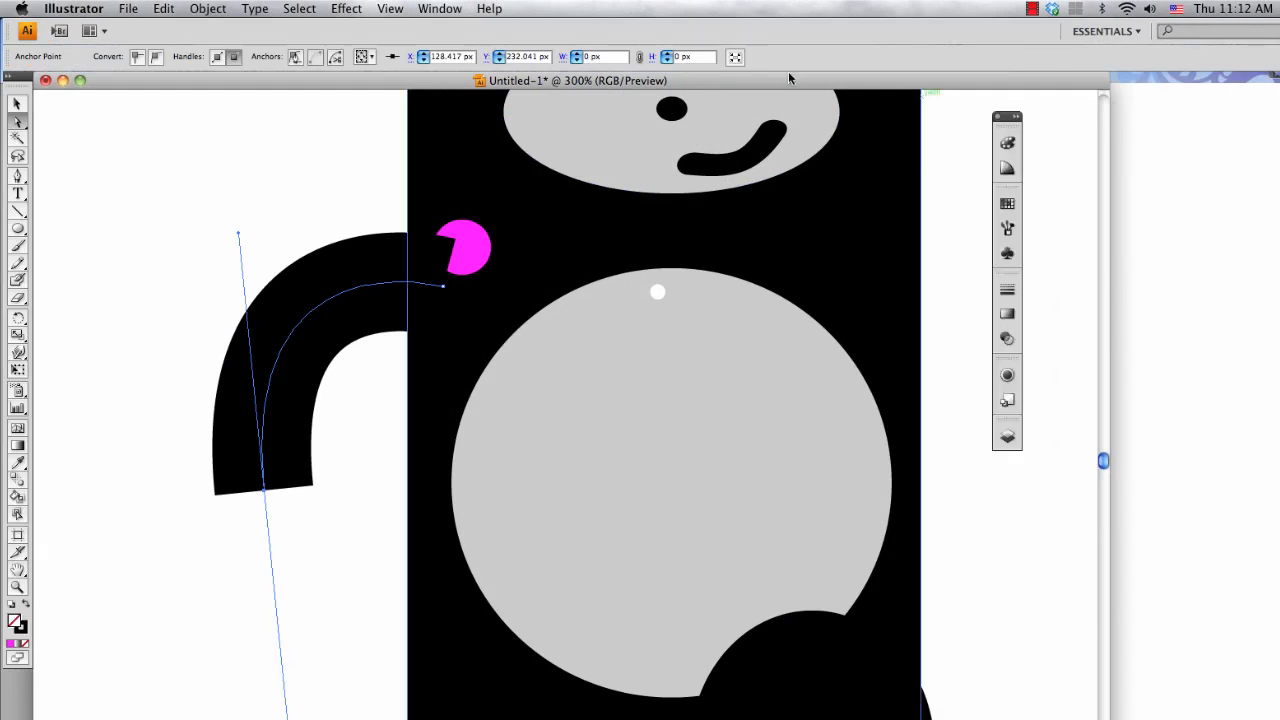
{"action": "left_click", "coordinate": [442, 9]}
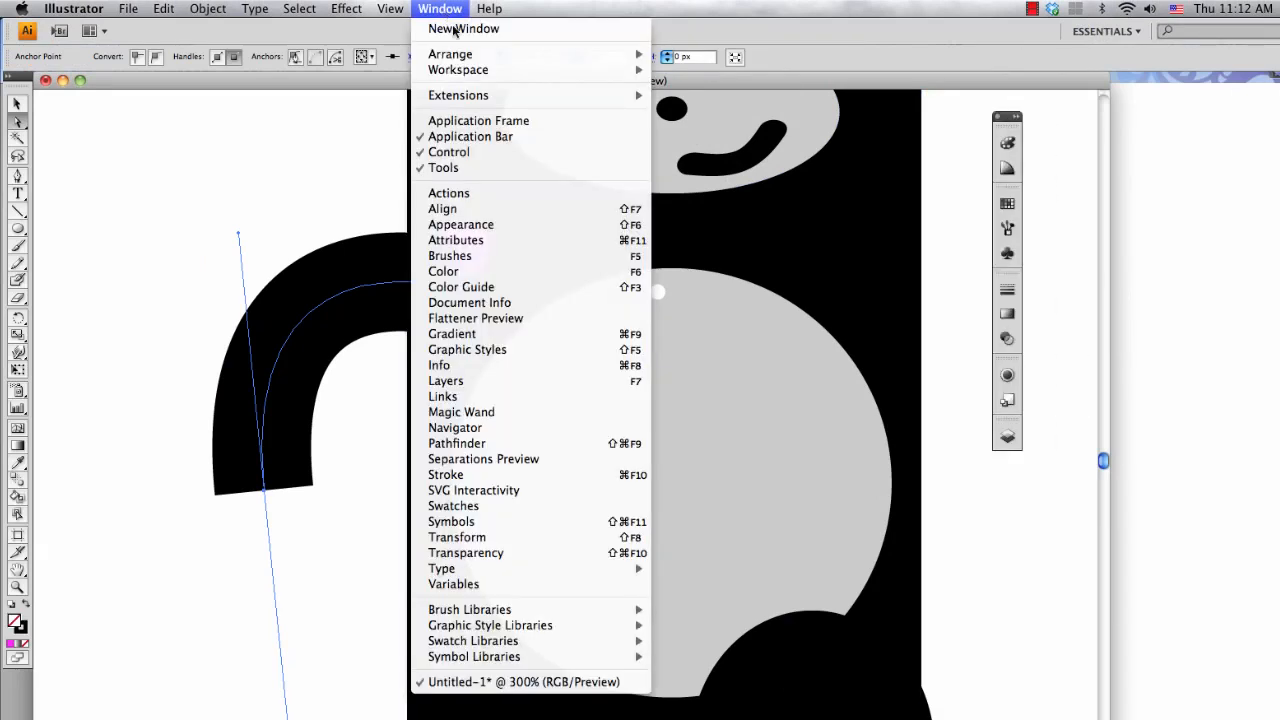
{"action": "mouse_move", "coordinate": [471, 76]}
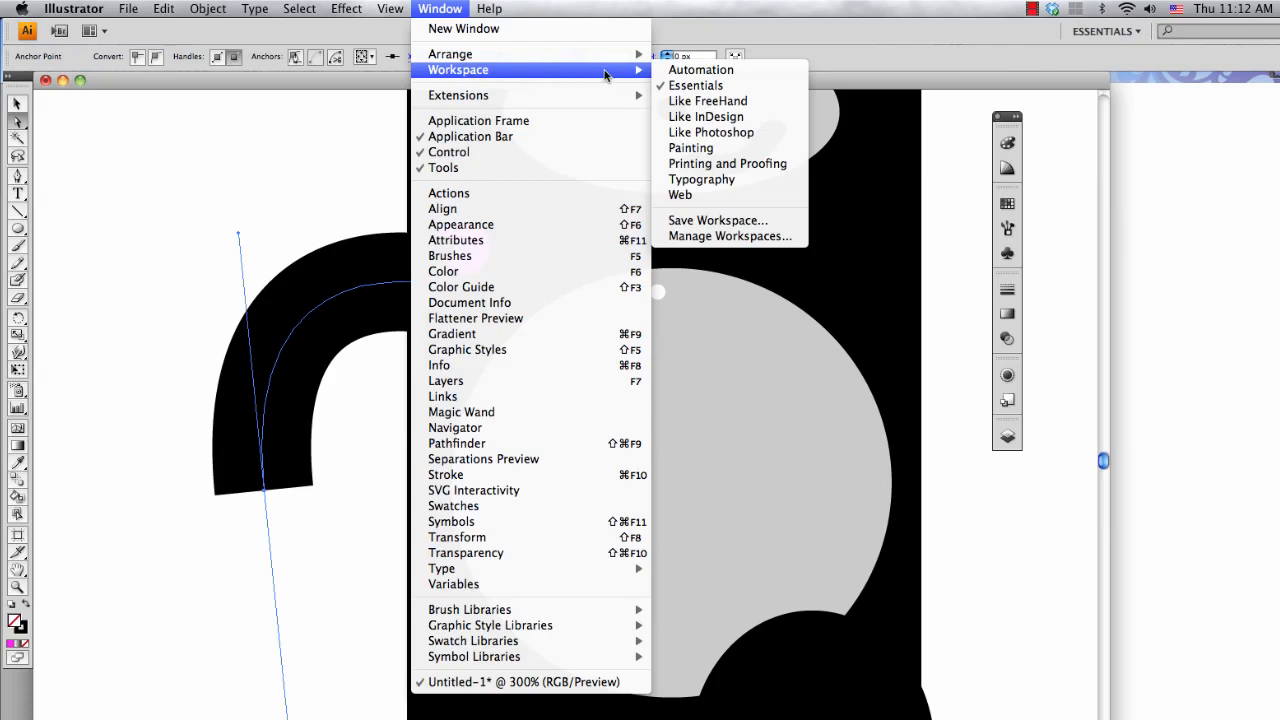
{"action": "left_click", "coordinate": [700, 70]}
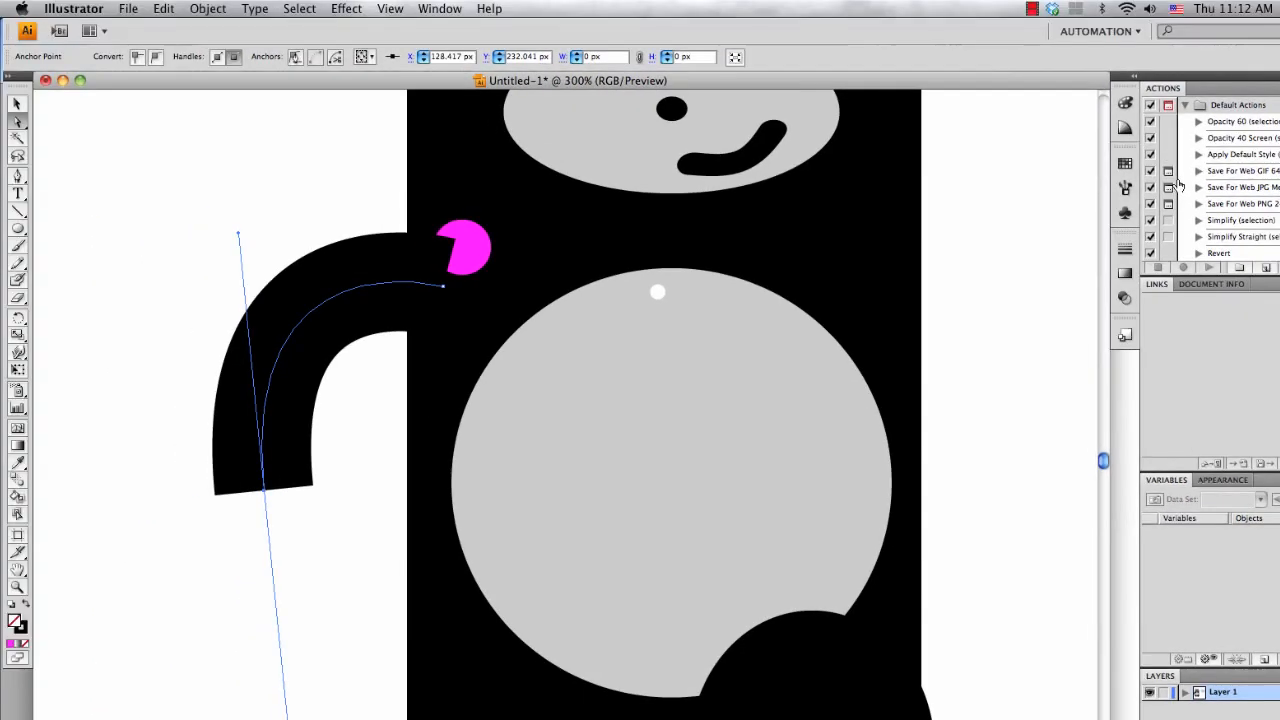
- Show the Stroke panel and detach it so it floats beside the lower end of the arm
{"action": "left_click", "coordinate": [450, 10]}
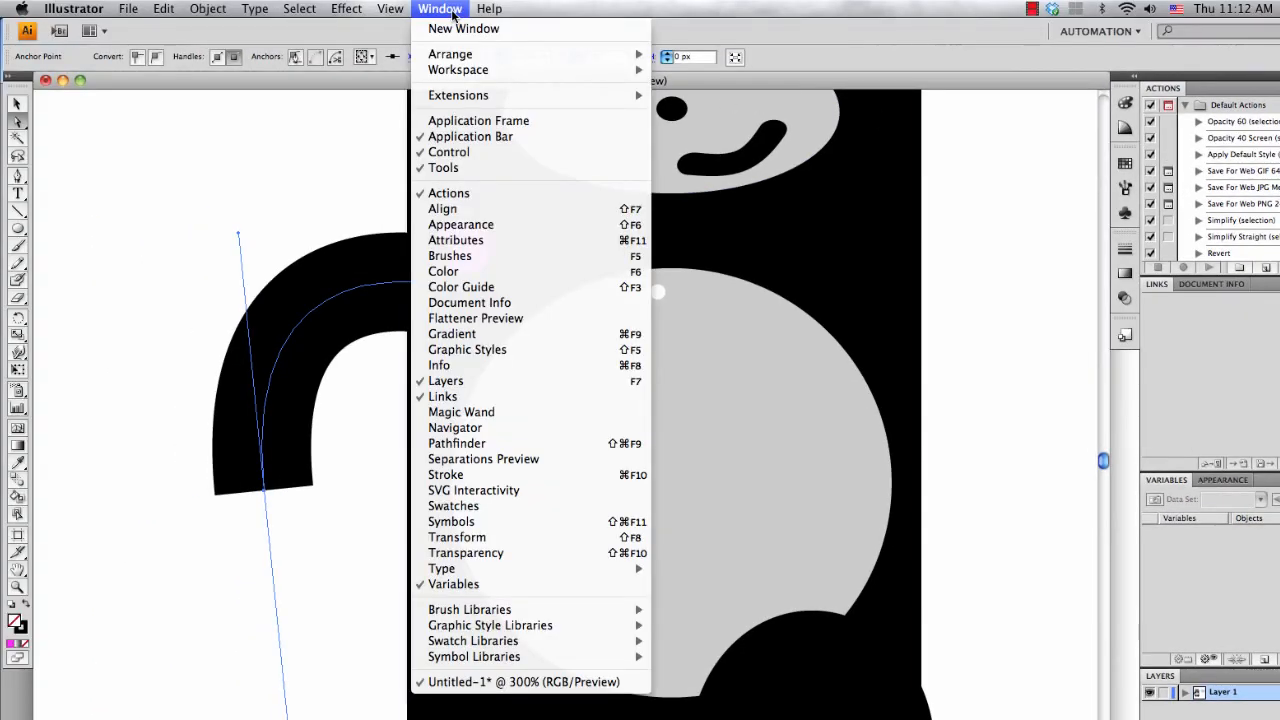
{"action": "left_click", "coordinate": [497, 476]}
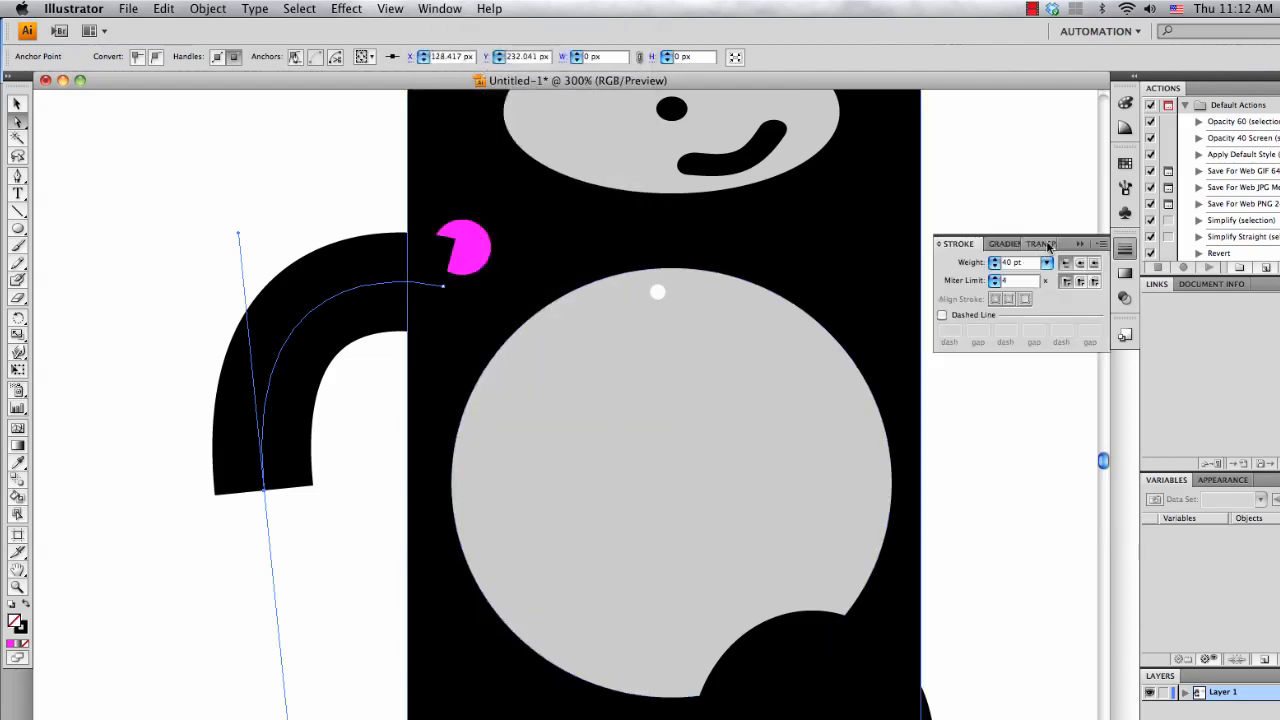
{"action": "mouse_move", "coordinate": [955, 245]}
{"action": "left_mouse_down"}
{"action": "mouse_move", "coordinate": [733, 205]}
{"action": "mouse_move", "coordinate": [399, 364]}
{"action": "mouse_move", "coordinate": [846, 316]}
{"action": "mouse_move", "coordinate": [987, 163]}
{"action": "mouse_move", "coordinate": [872, 216]}
{"action": "mouse_move", "coordinate": [801, 201]}
{"action": "mouse_move", "coordinate": [492, 424]}
{"action": "mouse_move", "coordinate": [358, 501]}
{"action": "mouse_move", "coordinate": [409, 461]}
{"action": "left_mouse_up"}
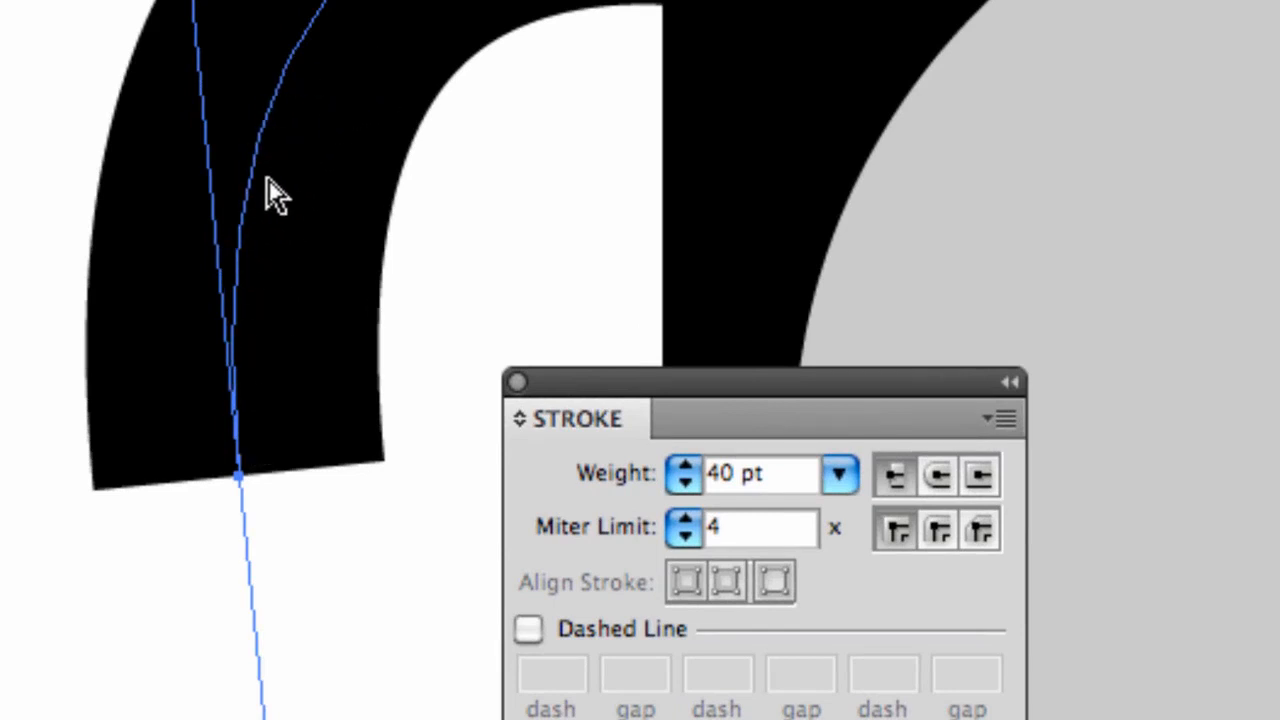
- Select the whole arm path and give its stroke a round cap
{"action": "key", "text": "v"}
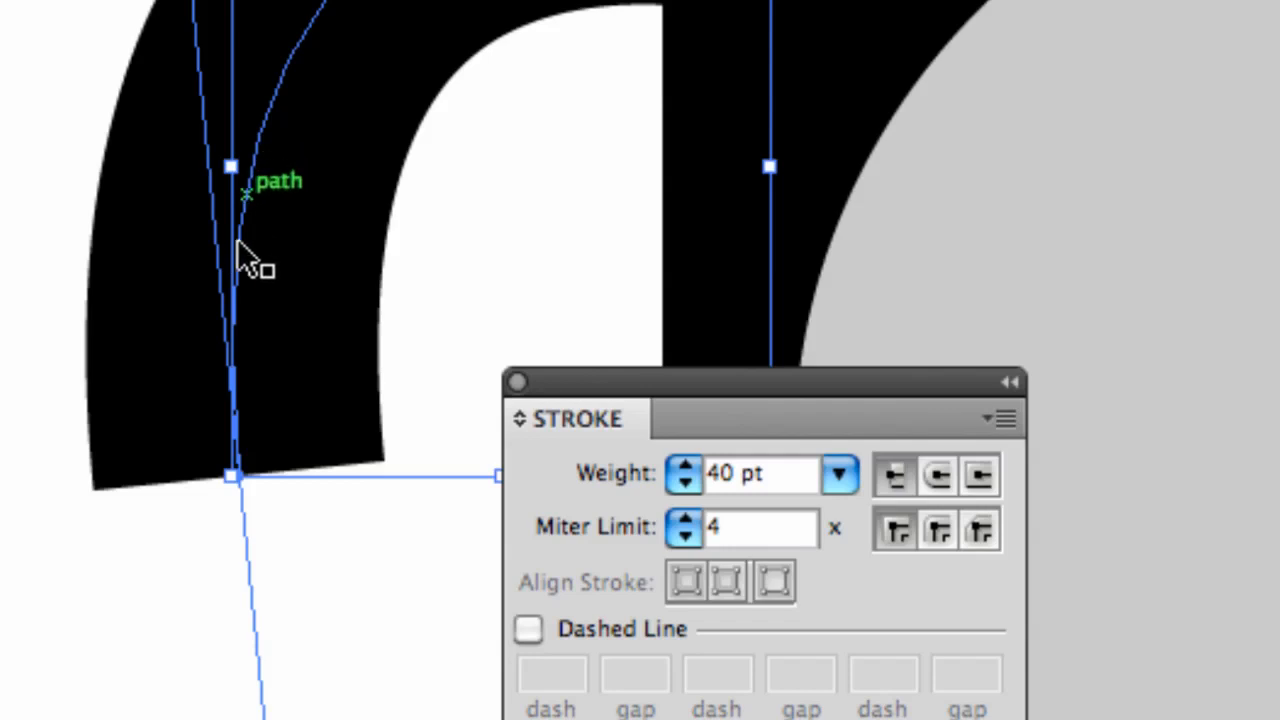
{"action": "left_click", "coordinate": [240, 229]}
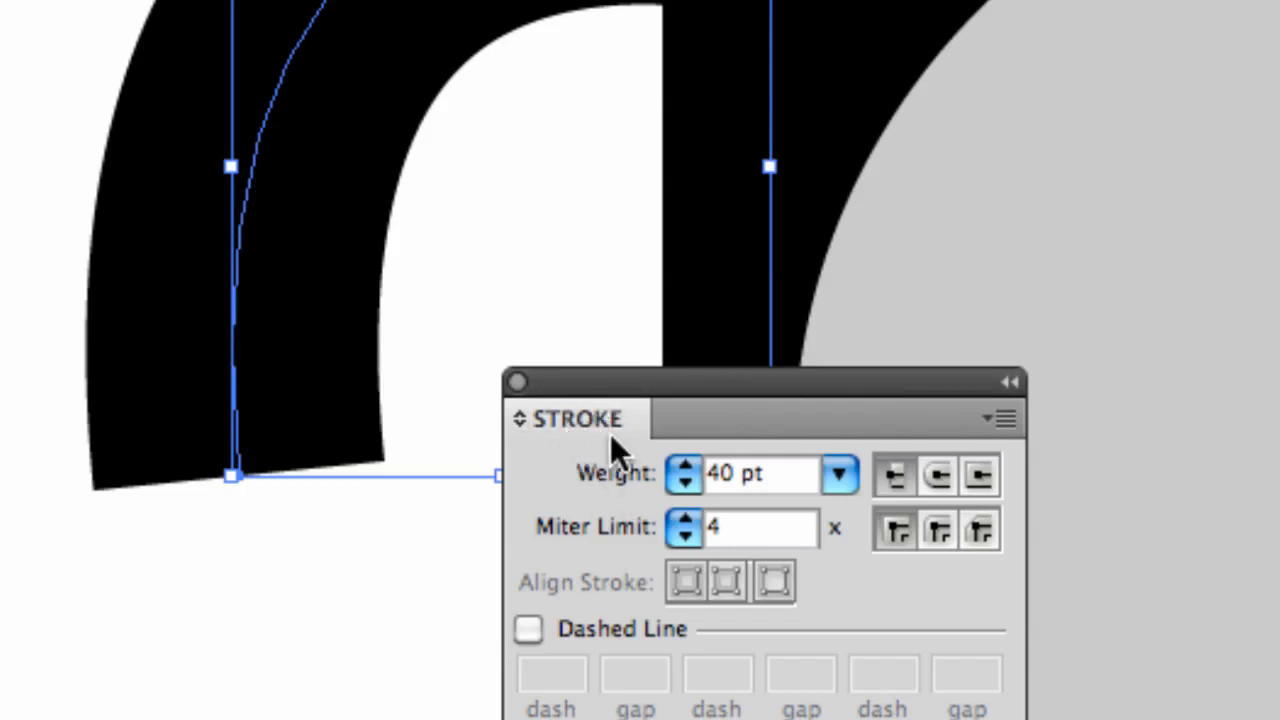
{"action": "mouse_move", "coordinate": [615, 383]}
{"action": "left_mouse_down"}
{"action": "mouse_move", "coordinate": [529, 349]}
{"action": "mouse_move", "coordinate": [543, 345]}
{"action": "left_mouse_up"}
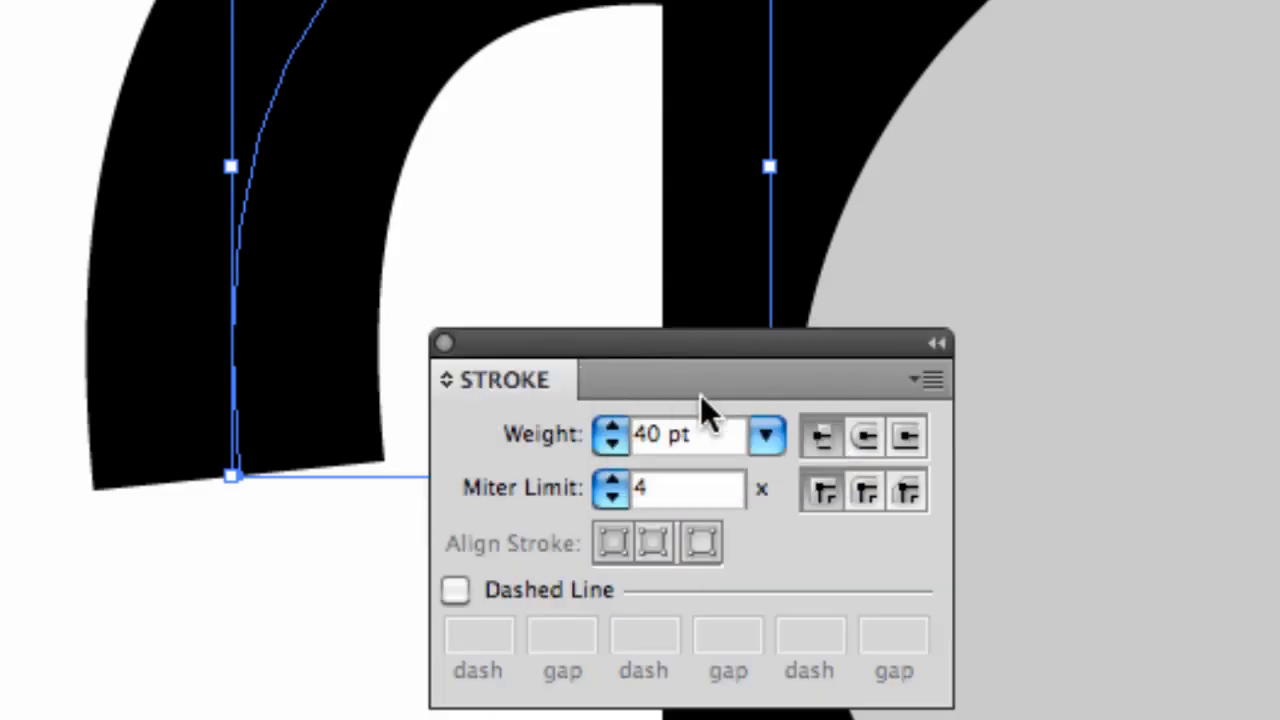
{"action": "left_click", "coordinate": [864, 446]}
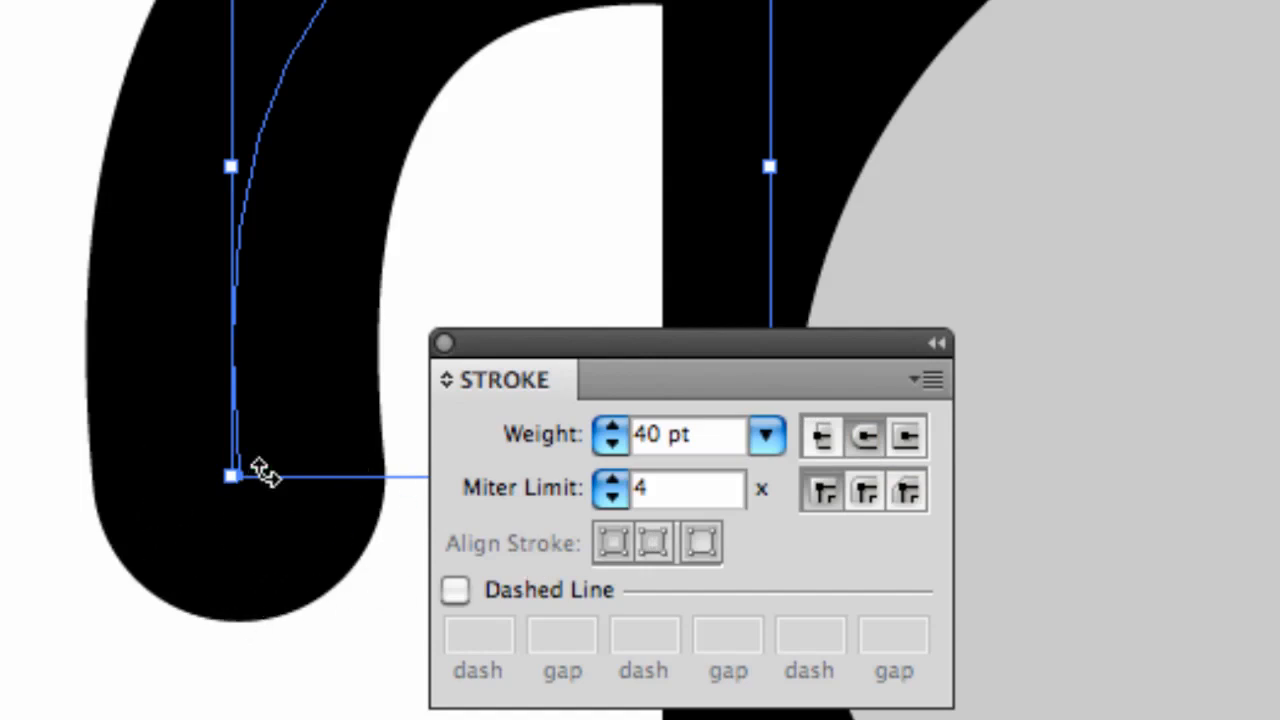
{"action": "left_click", "coordinate": [452, 588]}
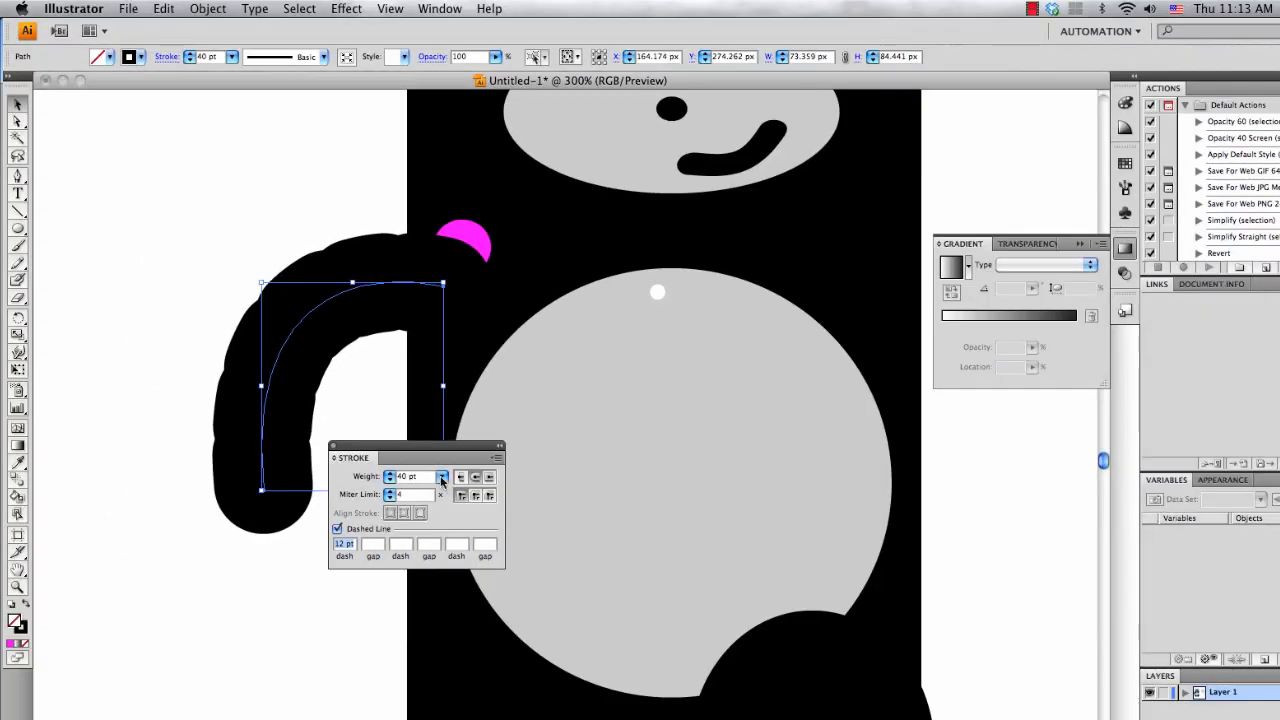
{"action": "left_click", "coordinate": [236, 57]}
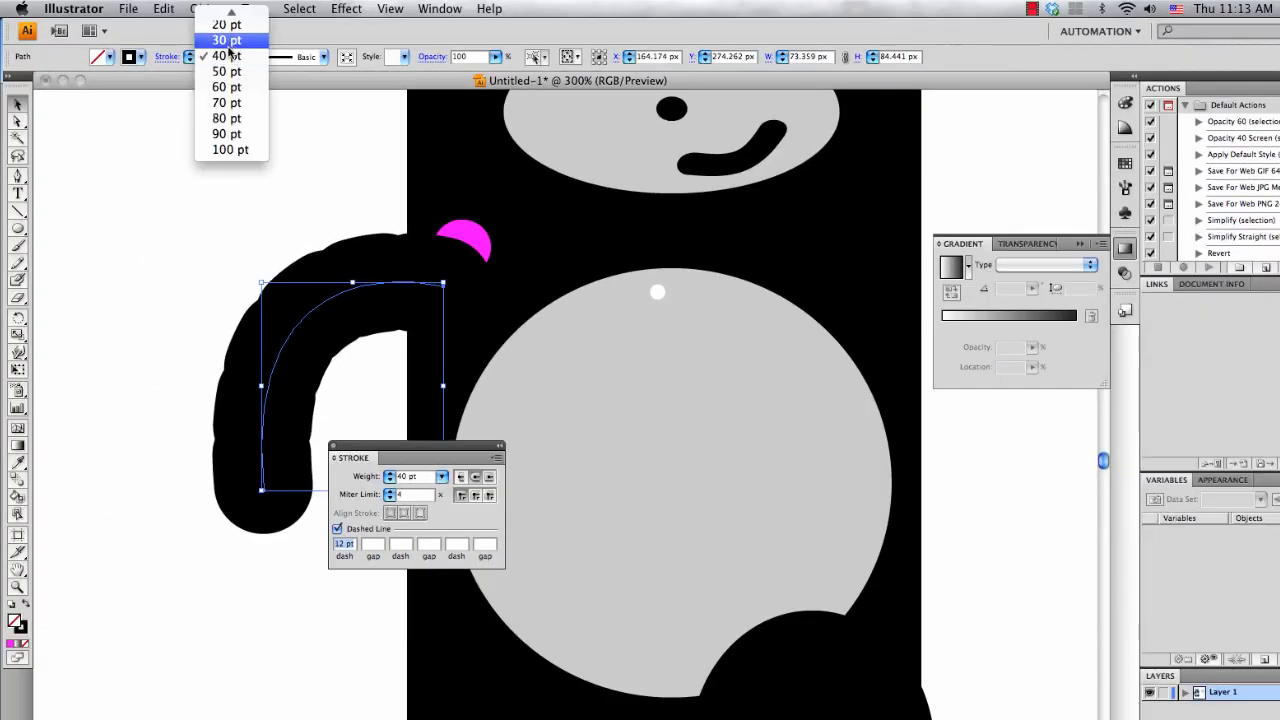
{"action": "left_click", "coordinate": [229, 89]}
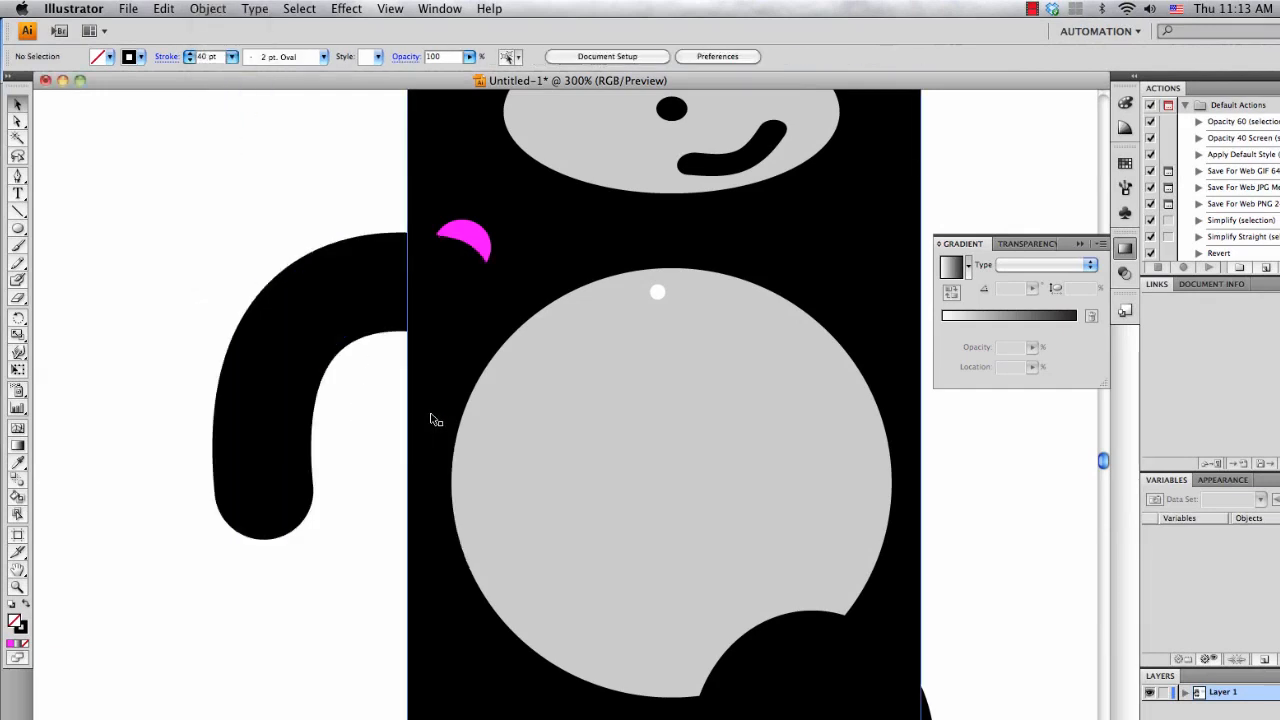
- Delete the magenta guide circle at the shoulder
{"action": "scroll", "coordinate": [430, 420], "scroll_direction": "up", "scroll_amount": 3}
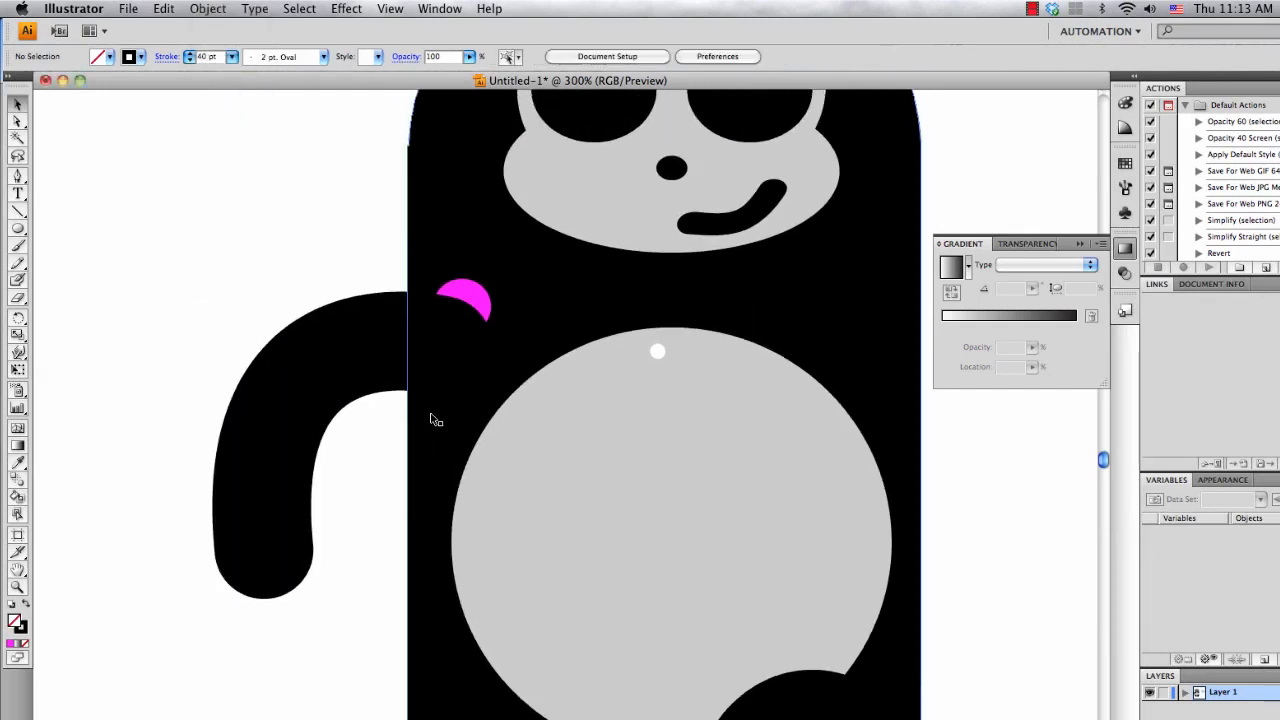
{"action": "left_click", "coordinate": [470, 340]}
{"action": "key", "text": "Delete"}
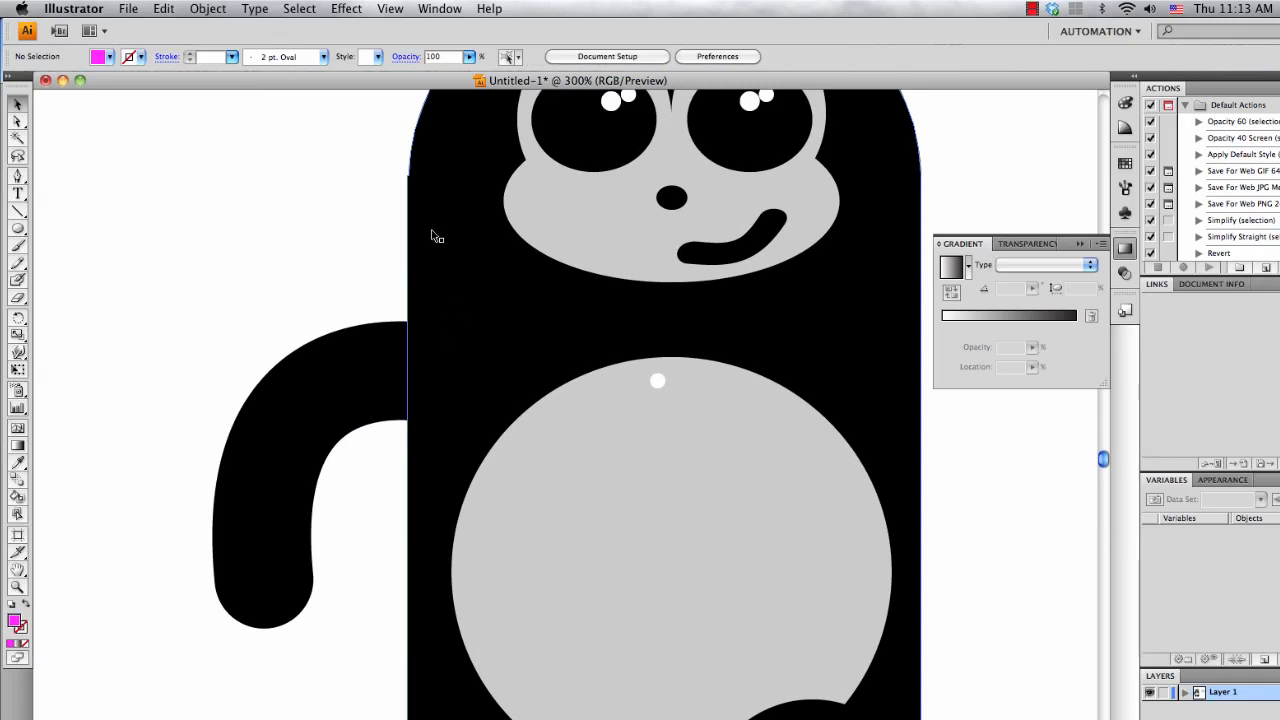
- Select the arm, show the Stroke panel and move it down below the drawing, clear of the arm
{"action": "left_click", "coordinate": [321, 403]}
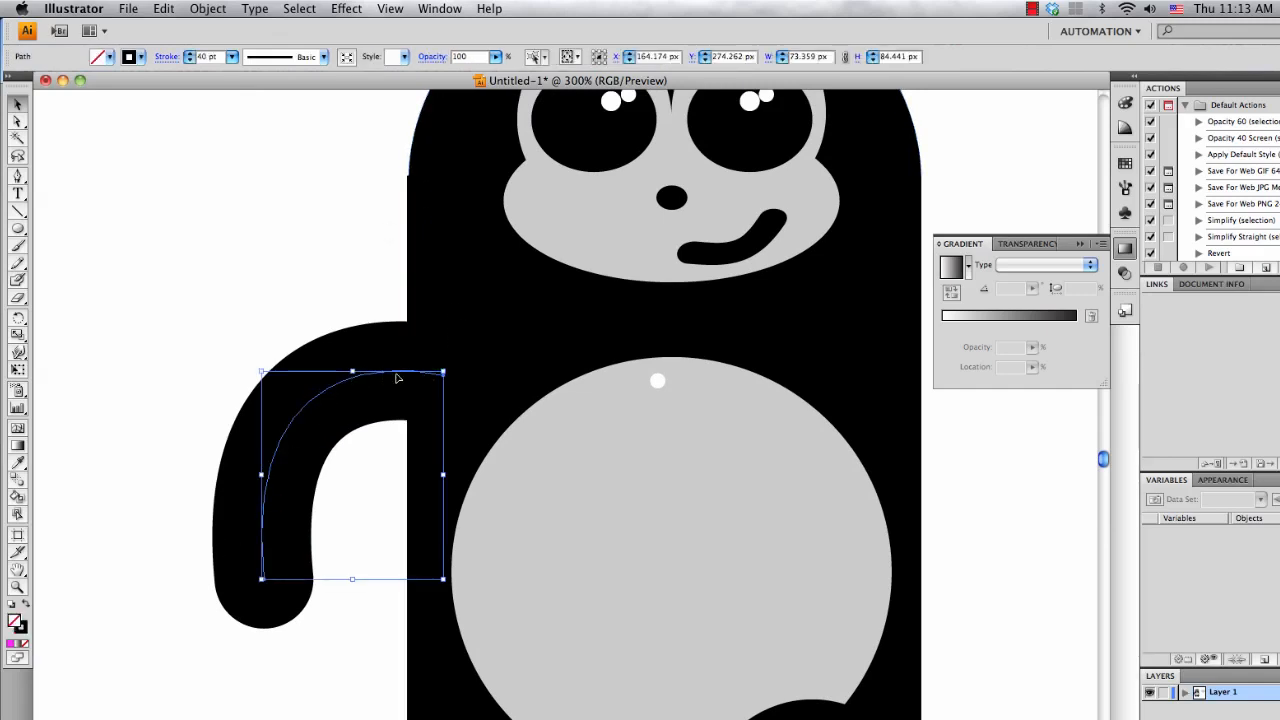
{"action": "left_click", "coordinate": [299, 428]}
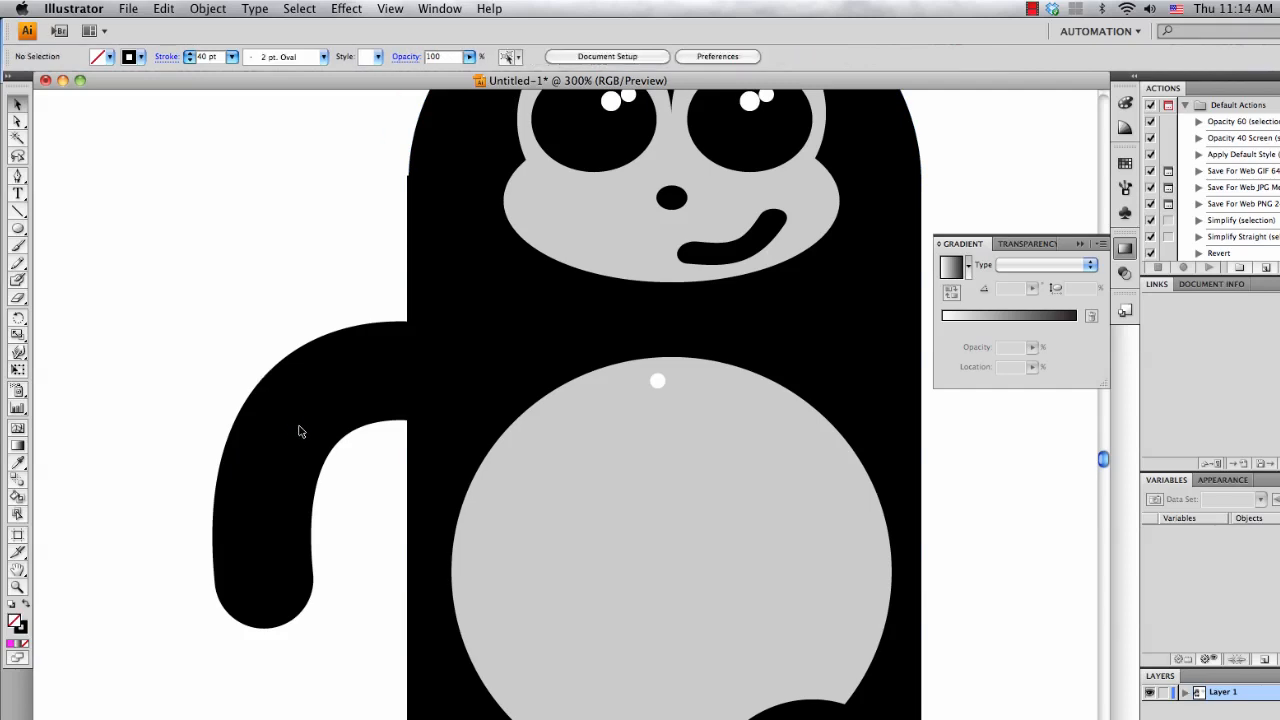
{"action": "left_click", "coordinate": [301, 411]}
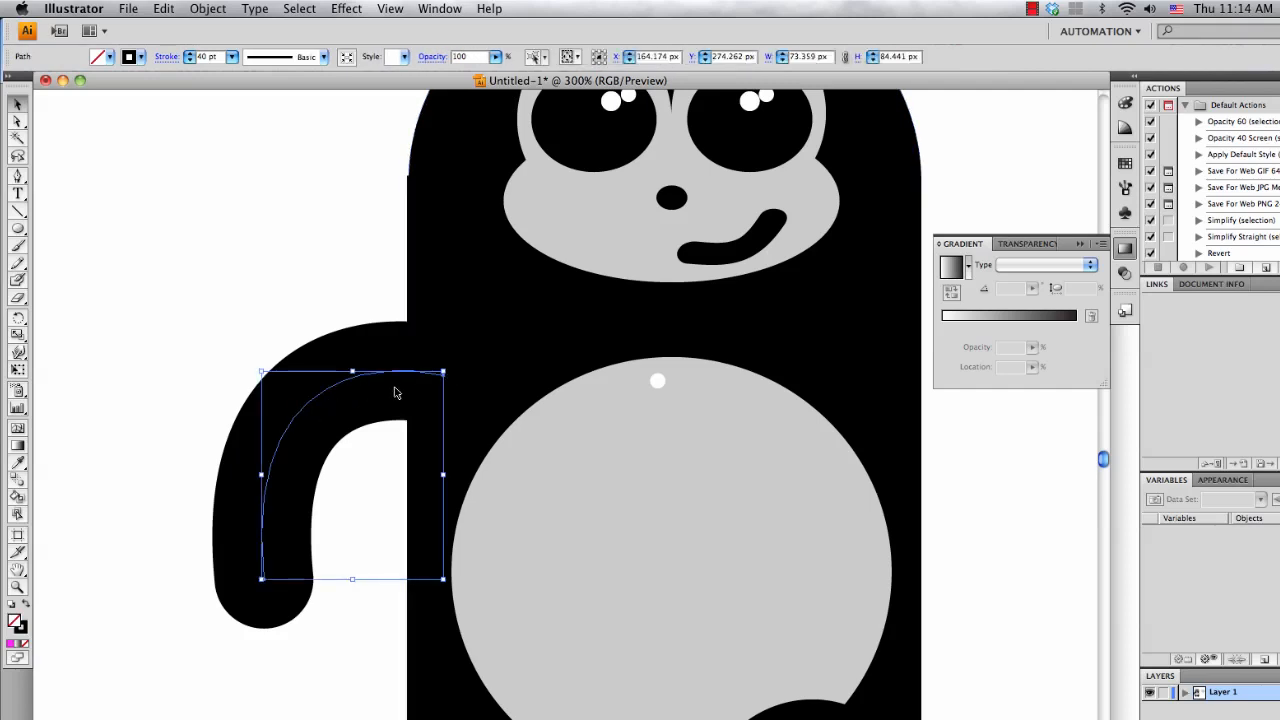
{"action": "left_click", "coordinate": [438, 9]}
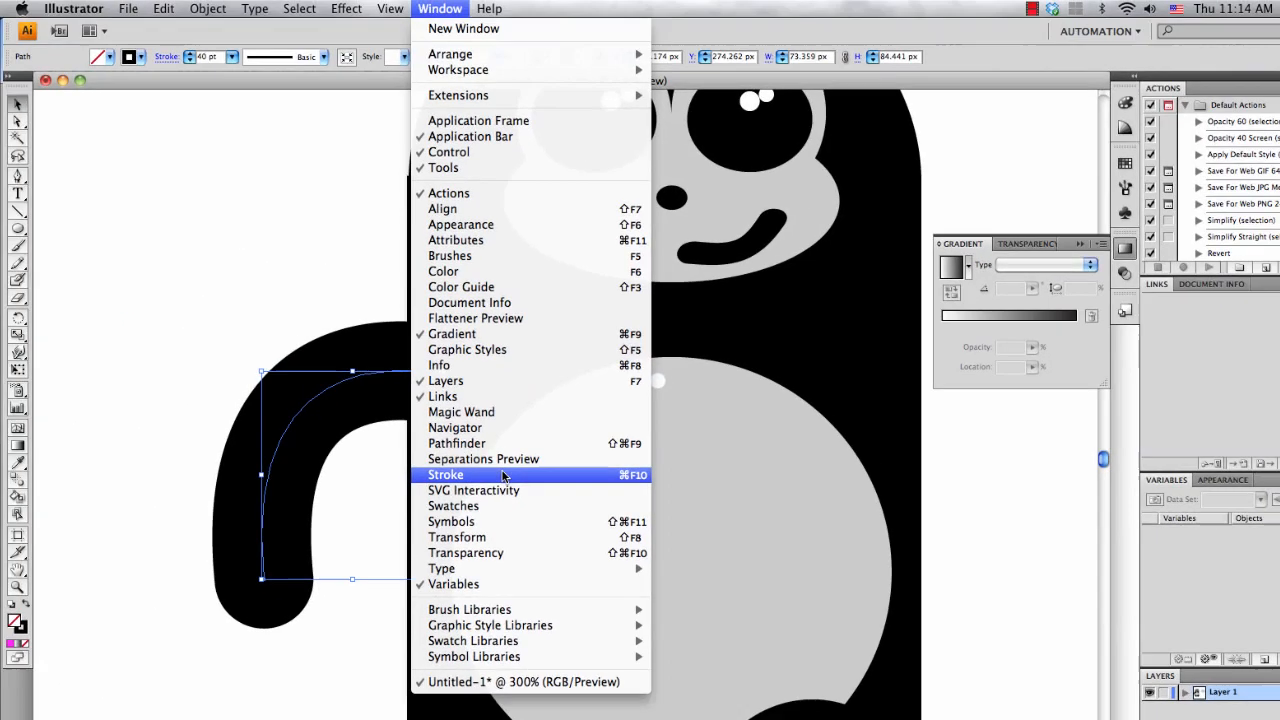
{"action": "left_click", "coordinate": [503, 476]}
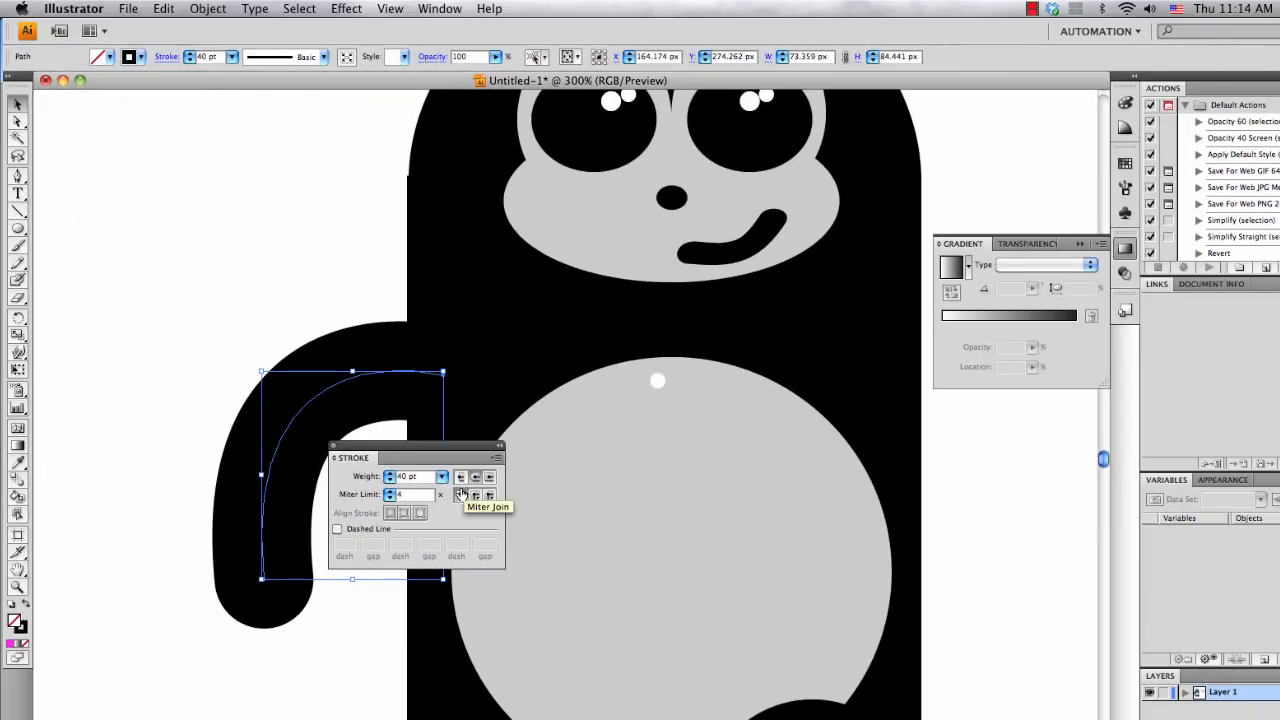
{"action": "left_click", "coordinate": [210, 386]}
{"action": "left_click", "coordinate": [288, 430]}
{"action": "left_click_drag", "start_coordinate": [405, 457], "coordinate": [378, 674]}
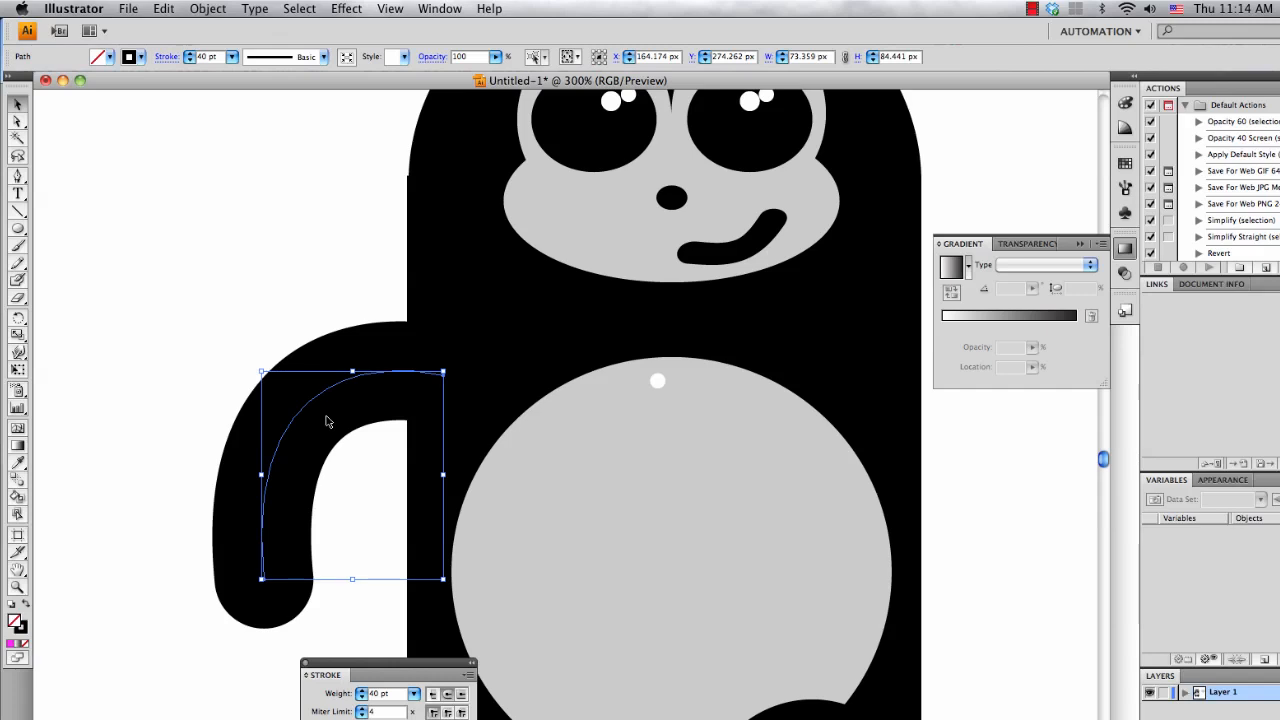
- Duplicate the arm and place the copy over the opposite side of the panda's body
{"action": "key", "text": "super+shift+b"}
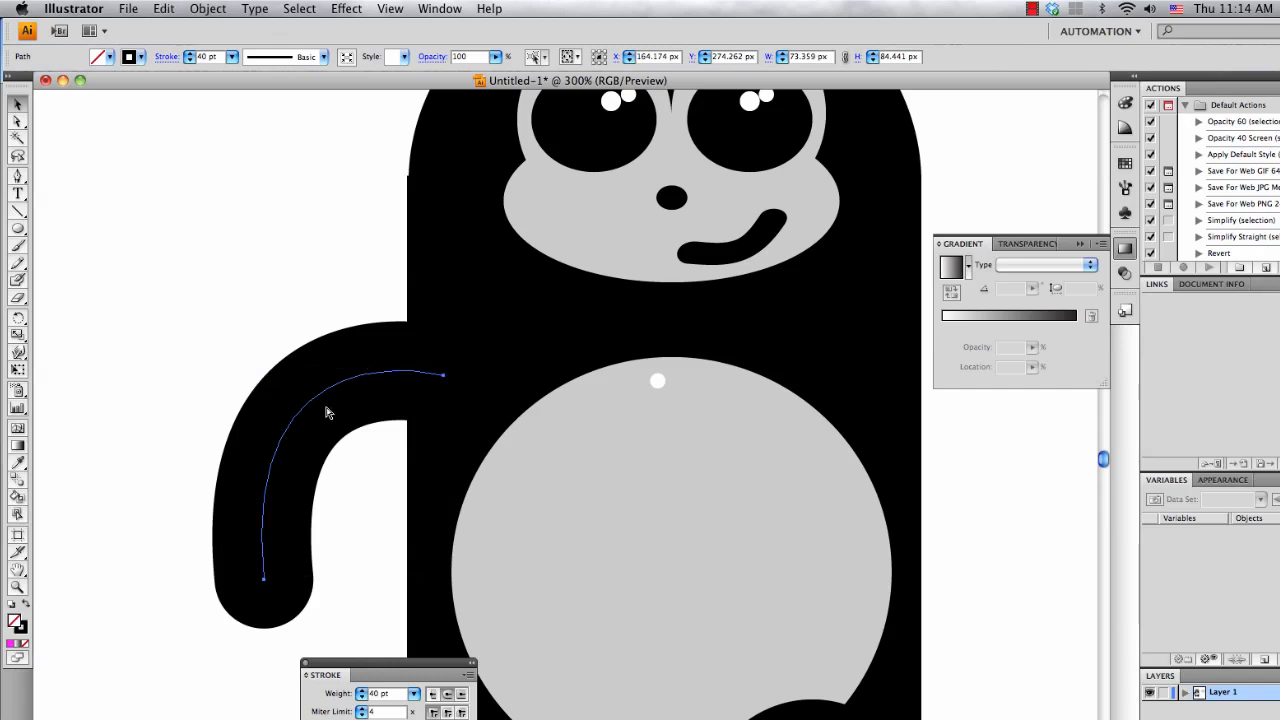
{"action": "key", "text": "super+v"}
{"action": "left_click_drag", "start_coordinate": [522, 300], "coordinate": [823, 455]}
{"action": "scroll", "coordinate": [815, 450], "scroll_direction": "up", "scroll_amount": 5}
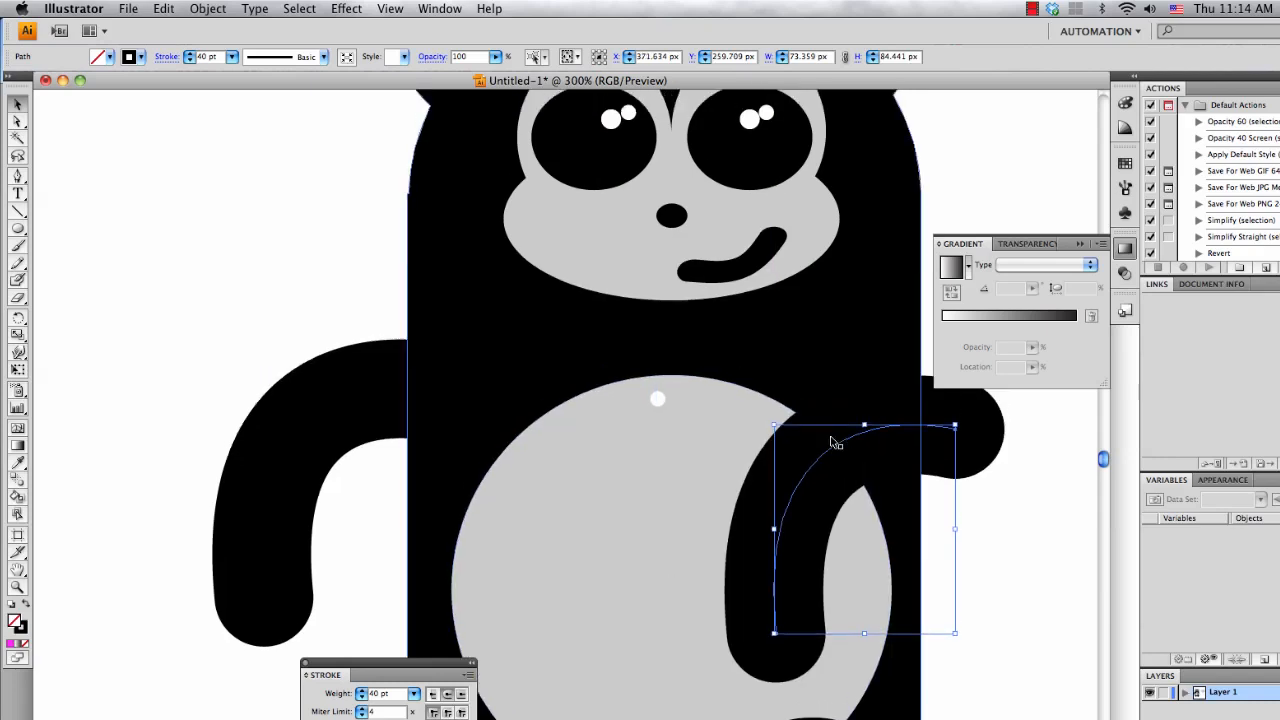
{"action": "scroll", "coordinate": [830, 440], "scroll_direction": "right", "scroll_amount": 3}
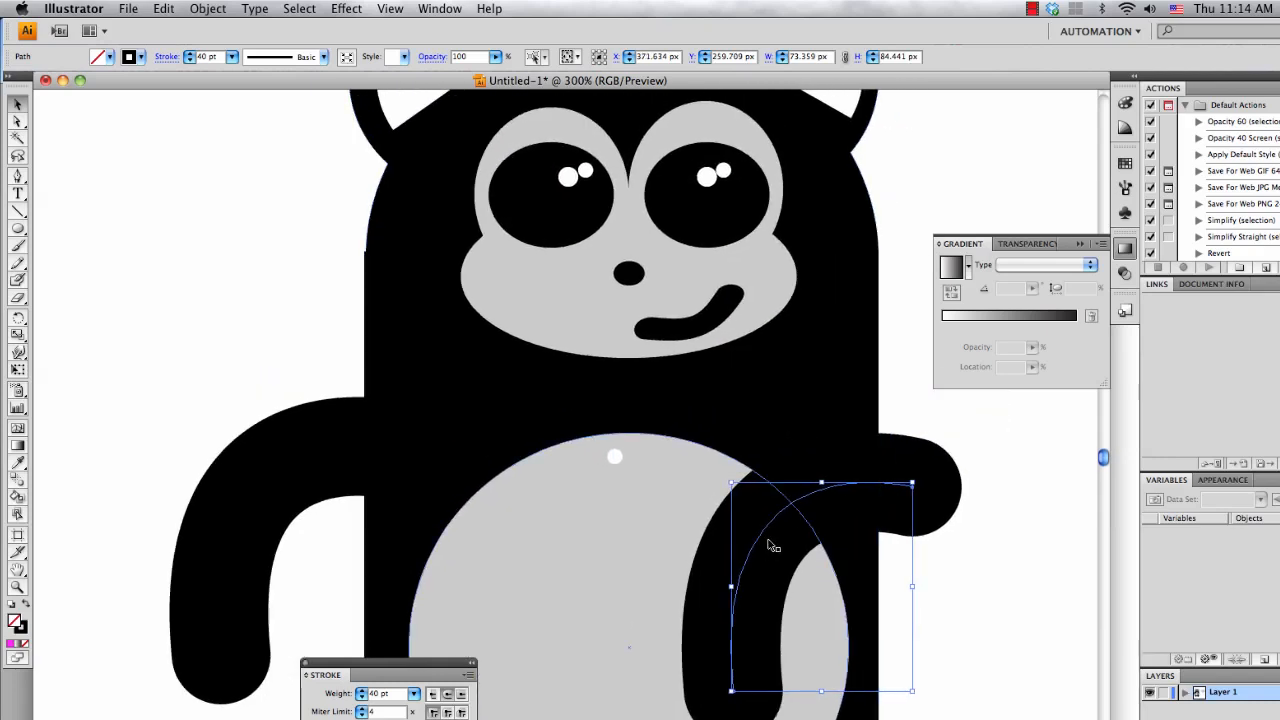
- Undo the accidental move of the belly and move the copied arm inward over the belly
{"action": "left_click_drag", "start_coordinate": [768, 540], "coordinate": [728, 547]}
{"action": "key", "text": "super+z"}
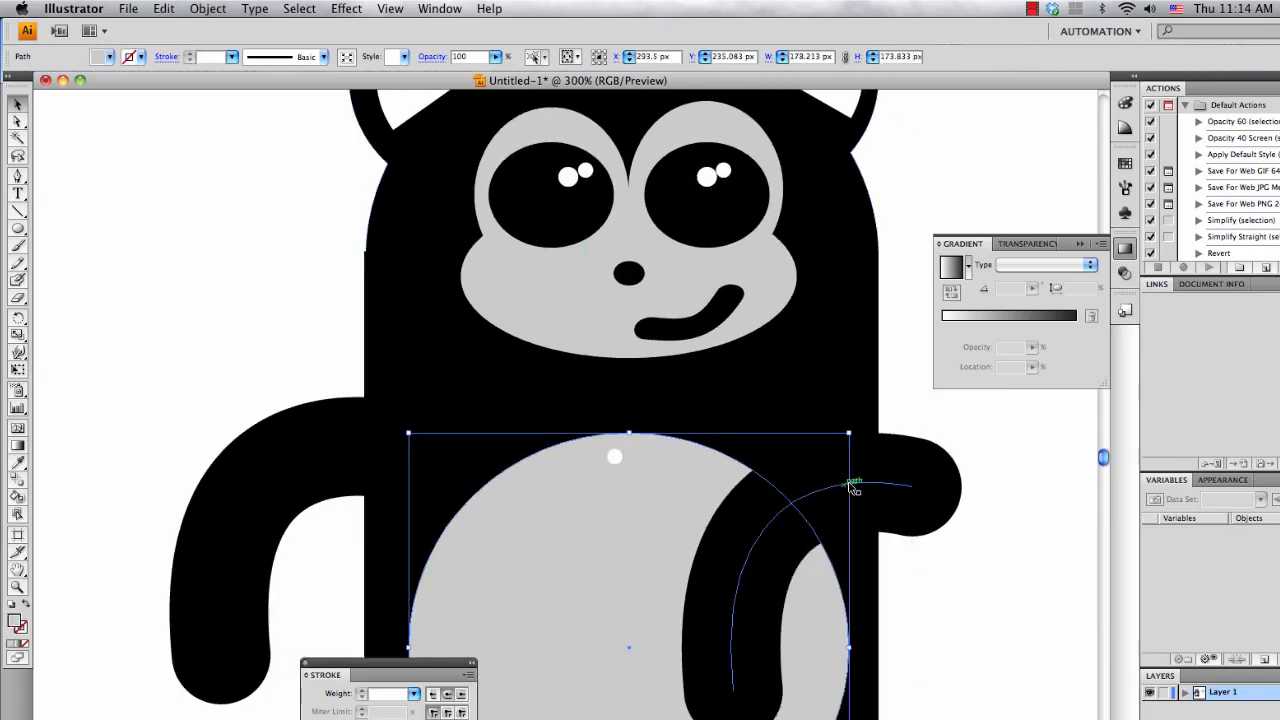
{"action": "left_click_drag", "start_coordinate": [910, 485], "coordinate": [767, 473]}
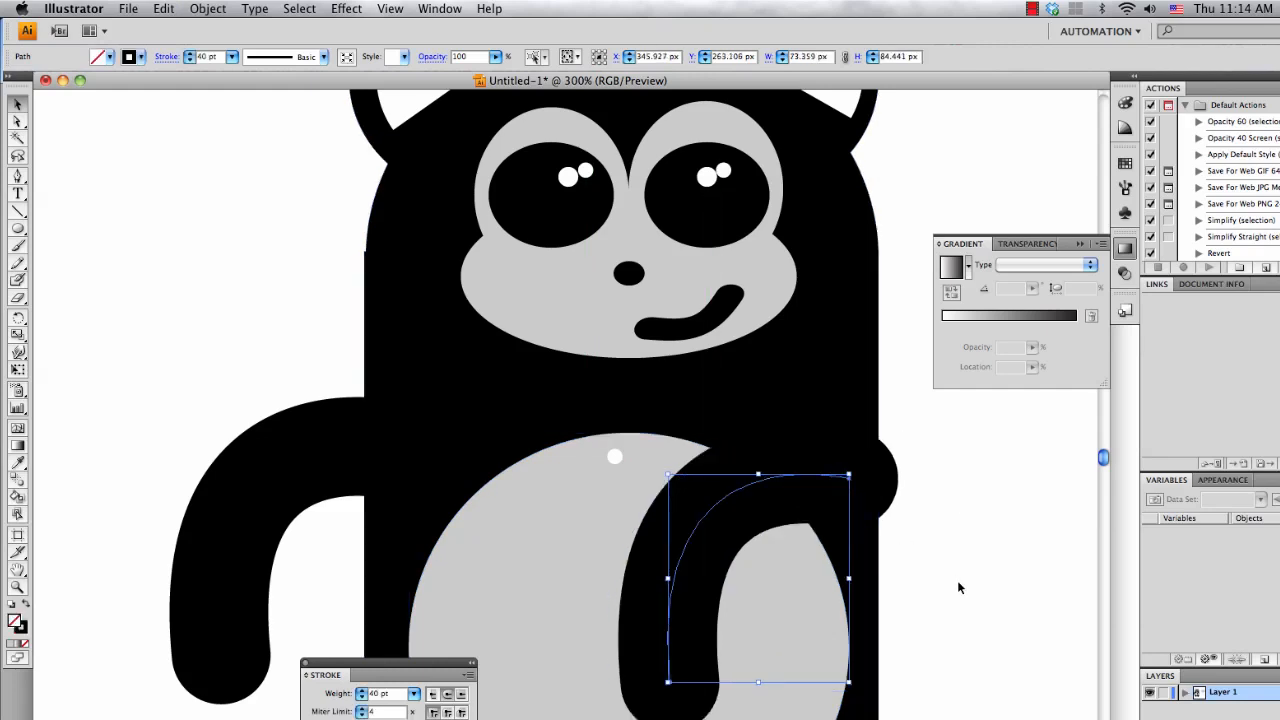
- Shift the copied arm slightly inward and flip it horizontally so it curves outward from the body
{"action": "scroll", "coordinate": [900, 562], "scroll_direction": "right", "scroll_amount": 5}
{"action": "scroll", "coordinate": [629, 520], "scroll_direction": "down", "scroll_amount": 3}
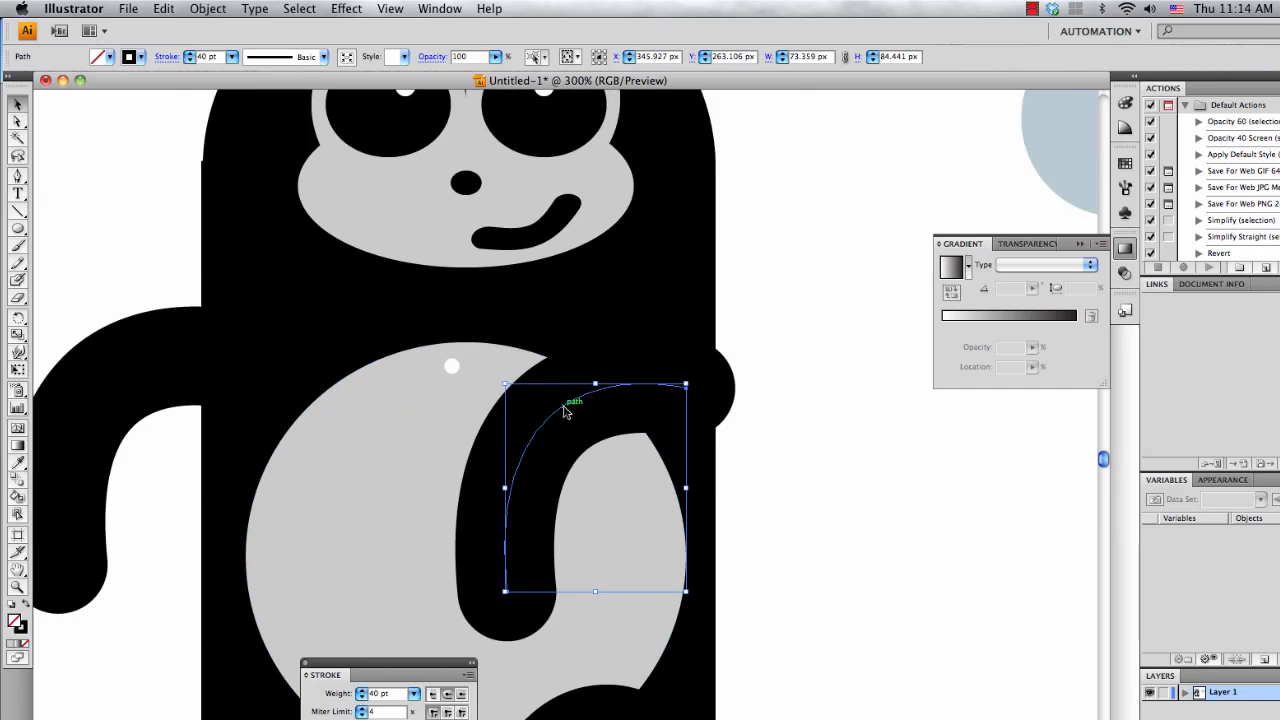
{"action": "left_click_drag", "start_coordinate": [565, 410], "coordinate": [546, 410]}
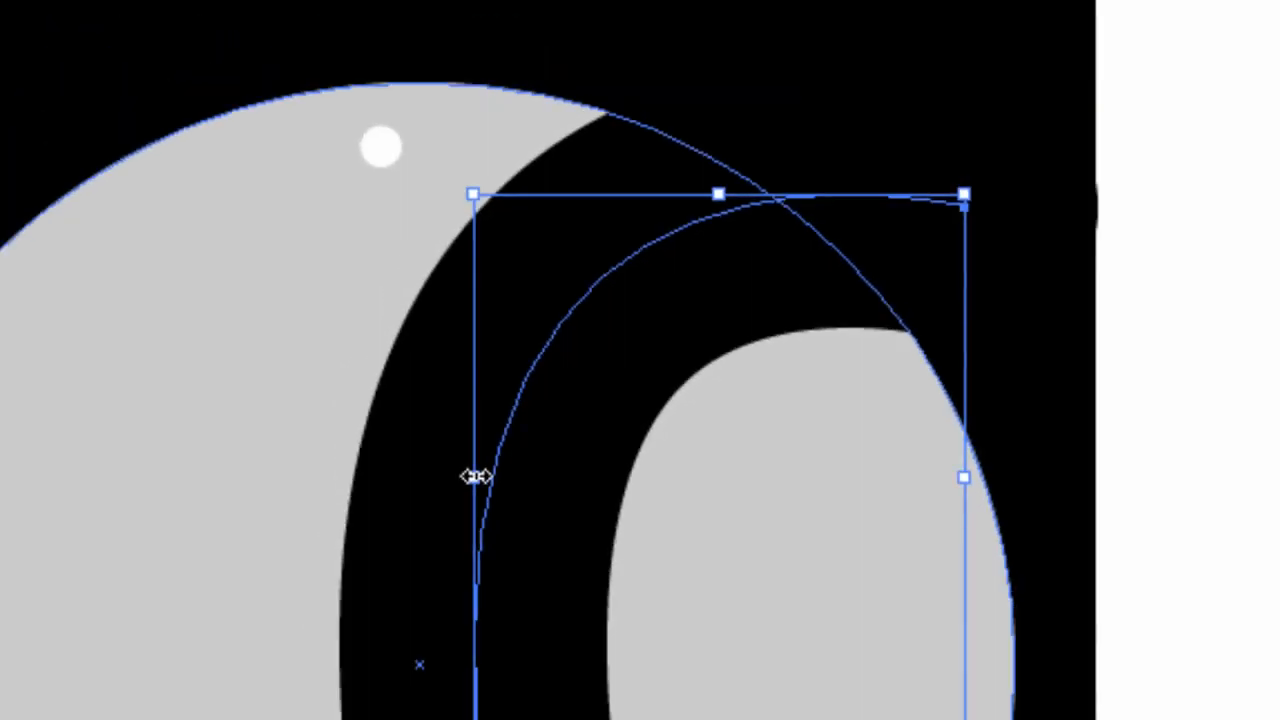
{"action": "left_click_drag", "start_coordinate": [475, 476], "coordinate": [1254, 481]}
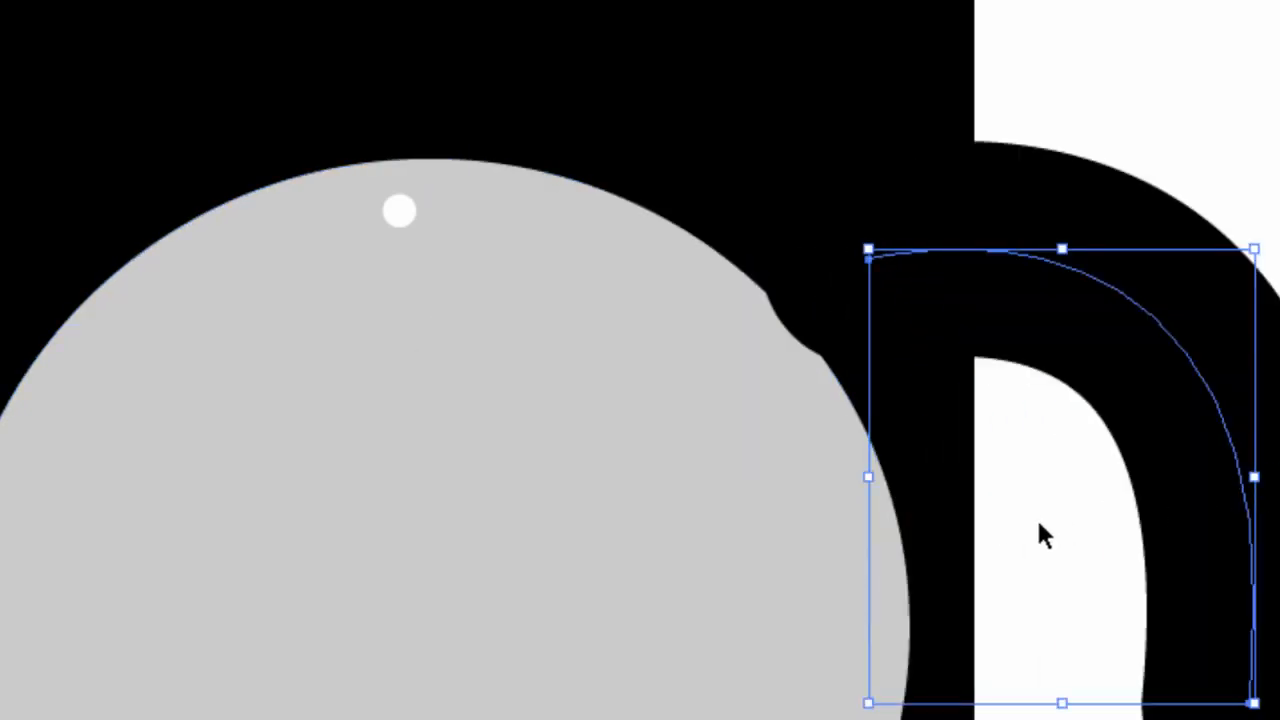
- Move the flipped arm slightly outward and down so its shoulder end clears the belly circle, and deselect it
{"action": "scroll", "coordinate": [1030, 550], "scroll_direction": "down", "scroll_amount": 2}
{"action": "scroll", "coordinate": [1030, 550], "scroll_direction": "down", "scroll_amount": 1}
{"action": "scroll", "coordinate": [877, 557], "scroll_direction": "right", "scroll_amount": 1}
{"action": "scroll", "coordinate": [877, 557], "scroll_direction": "down", "scroll_amount": 4}
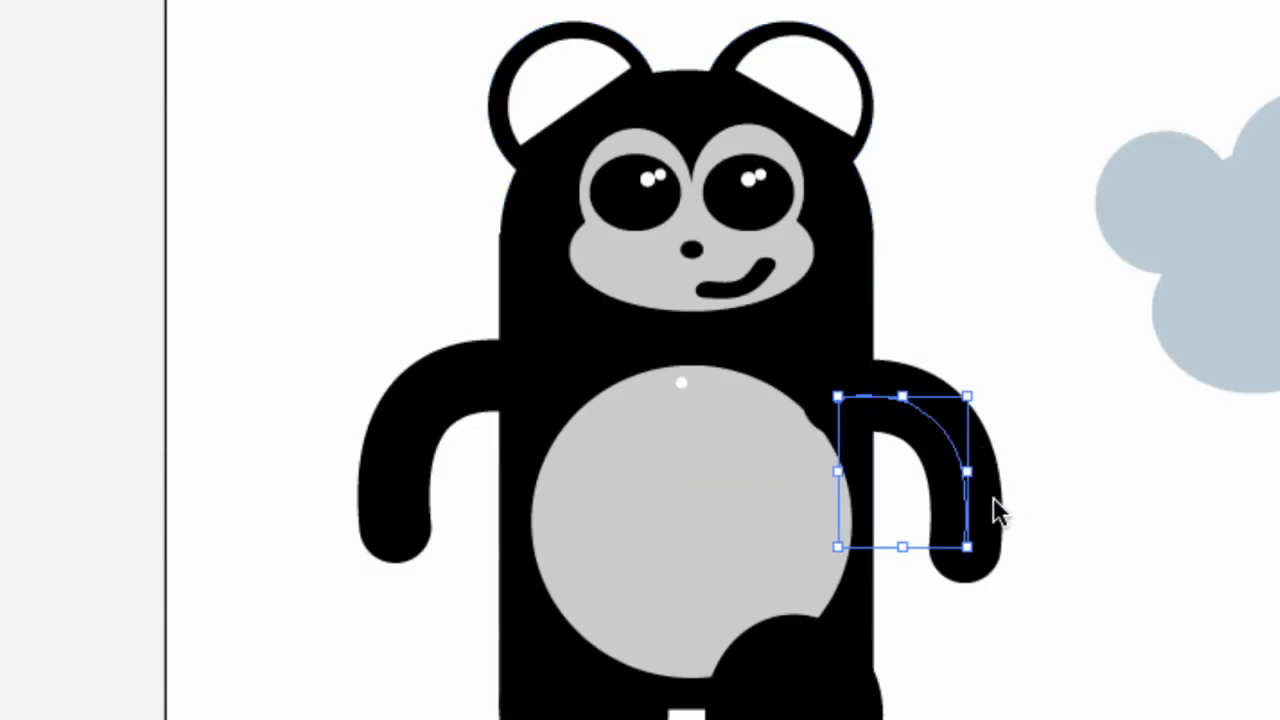
{"action": "left_click", "coordinate": [1010, 497]}
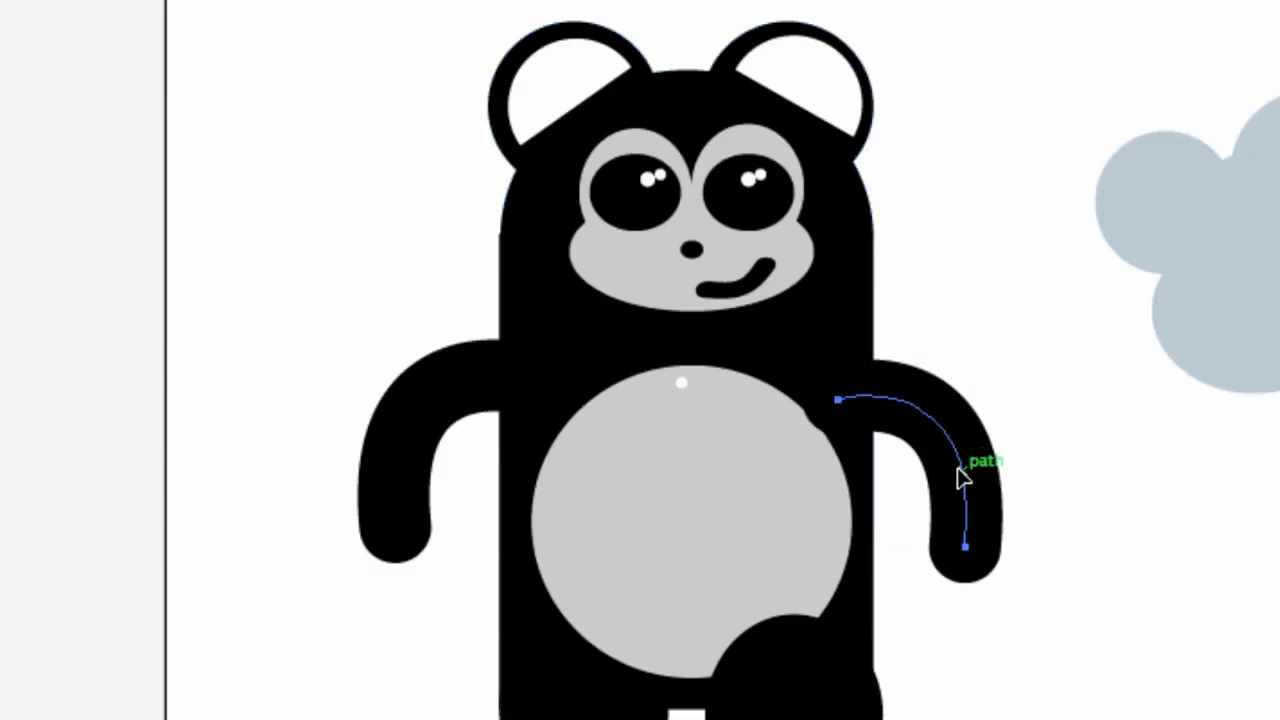
{"action": "left_click", "coordinate": [940, 432]}
{"action": "left_click_drag", "start_coordinate": [943, 434], "coordinate": [948, 424]}
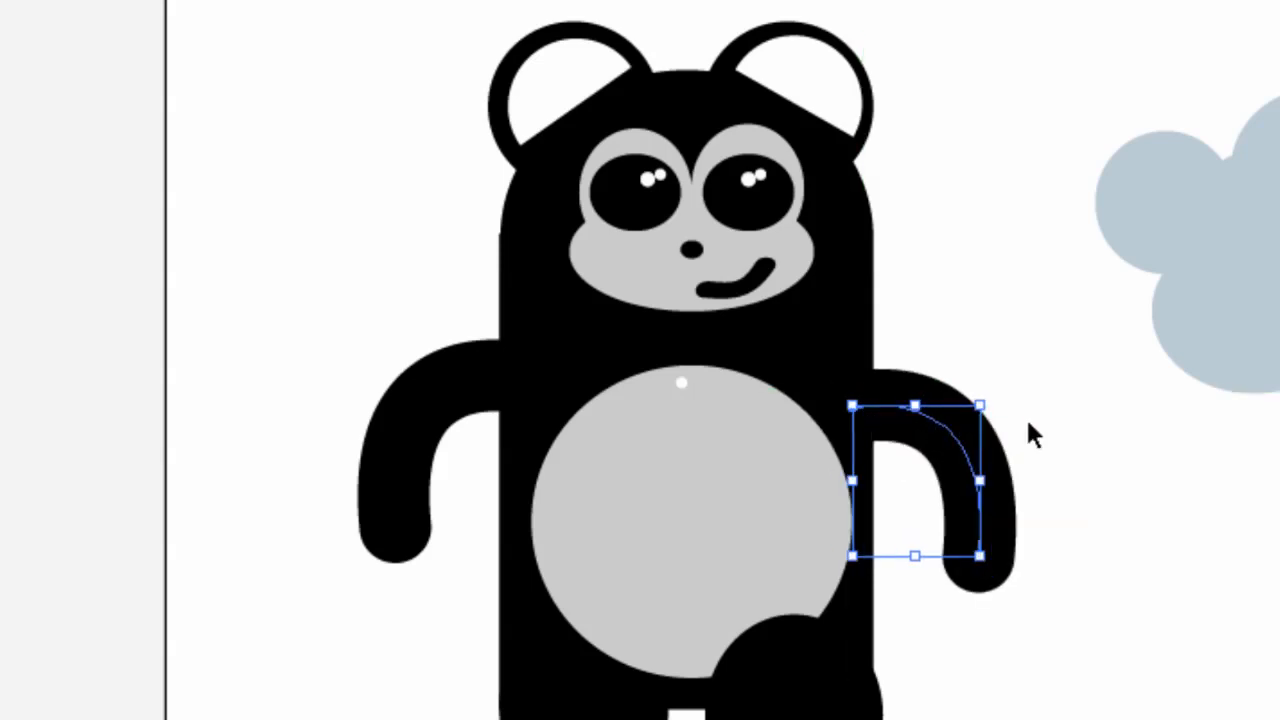
{"action": "left_click", "coordinate": [1045, 429]}
- Examine the whole panda with both arms and the cloud on the artboard
{"action": "scroll", "coordinate": [1035, 432], "scroll_direction": "down", "scroll_amount": 2}
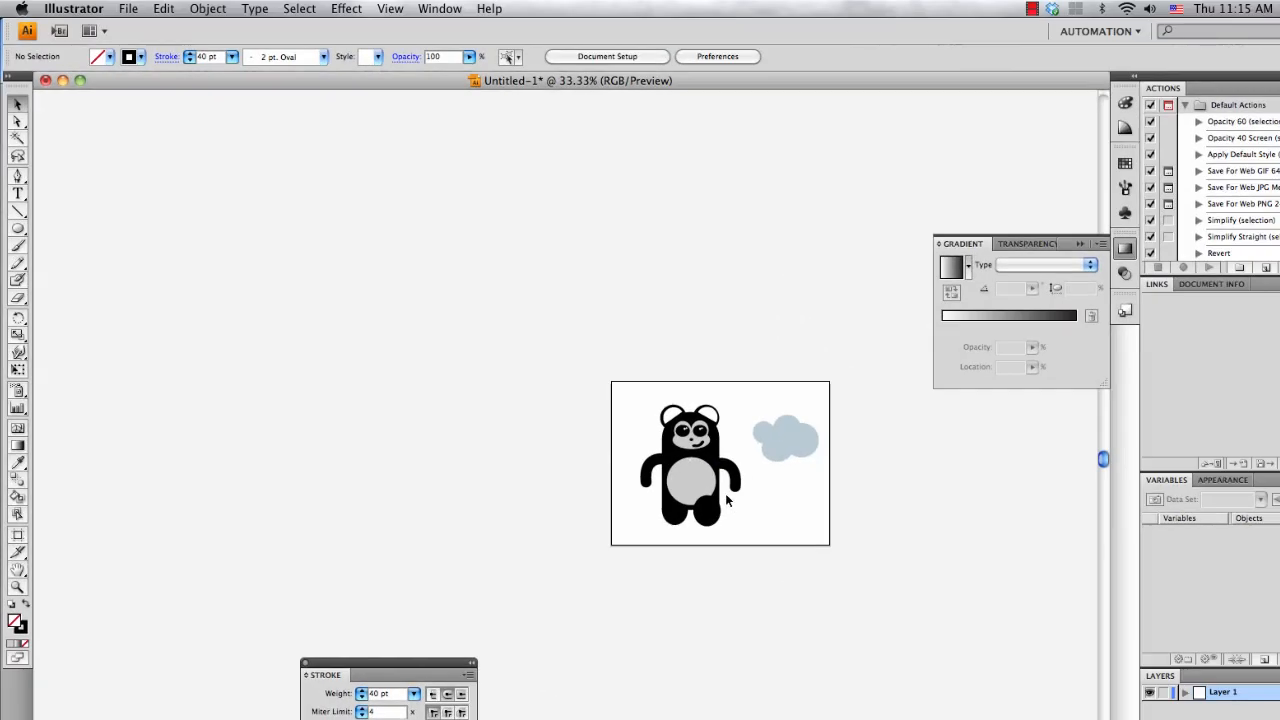
{"action": "scroll", "coordinate": [725, 493], "scroll_direction": "up", "scroll_amount": 3}
{"action": "scroll", "coordinate": [725, 492], "scroll_direction": "up", "scroll_amount": 1}
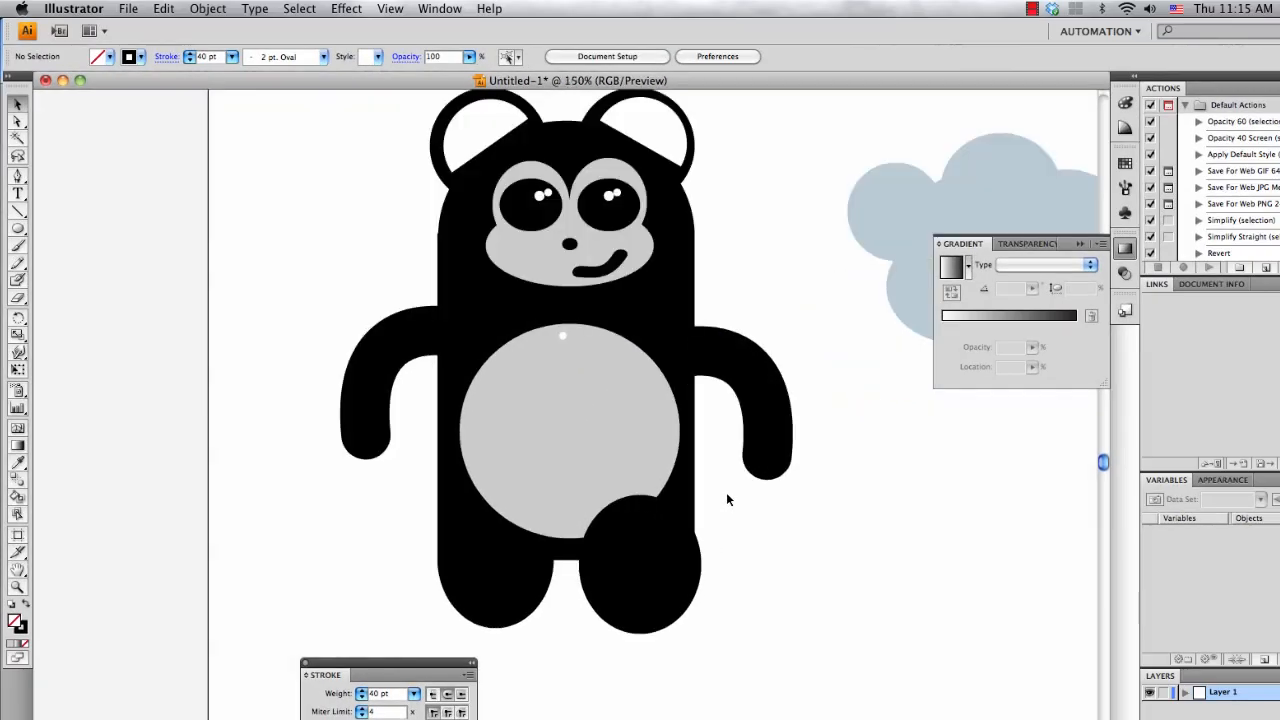
{"action": "scroll", "coordinate": [726, 492], "scroll_direction": "up", "scroll_amount": 2}
{"action": "scroll", "coordinate": [748, 477], "scroll_direction": "up", "scroll_amount": 3}
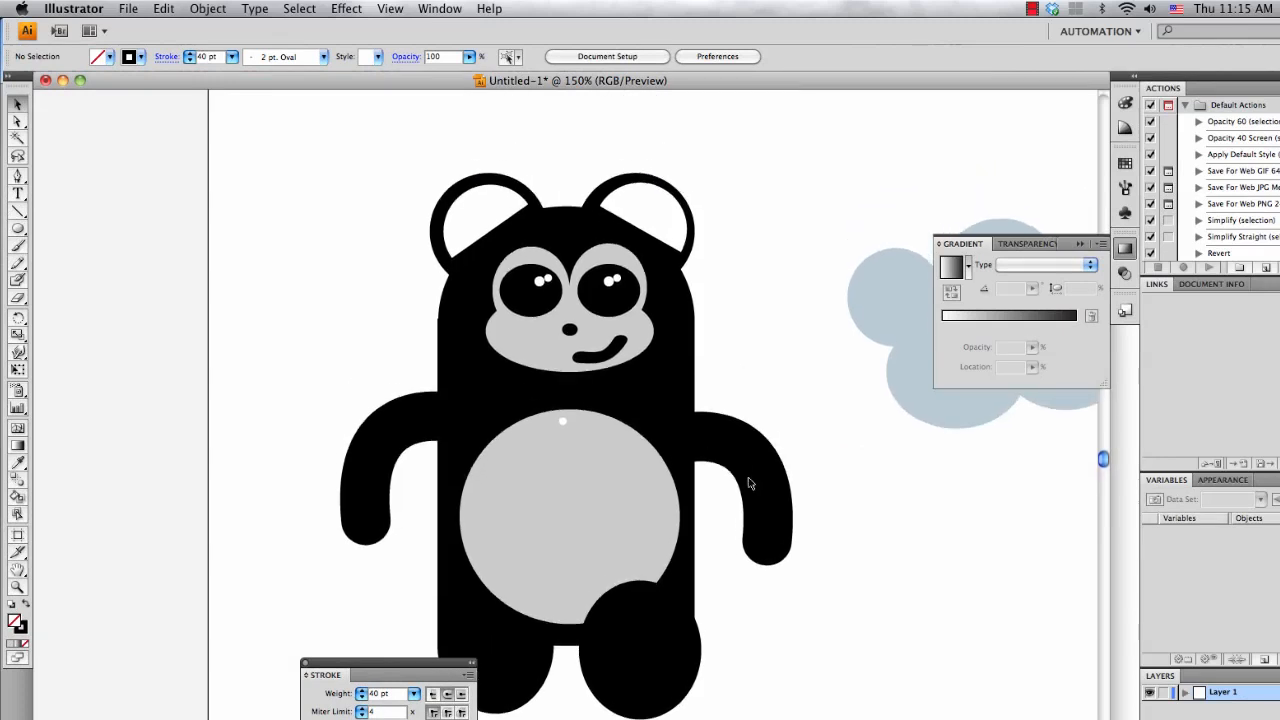
{"action": "scroll", "coordinate": [748, 477], "scroll_direction": "down", "scroll_amount": 1}
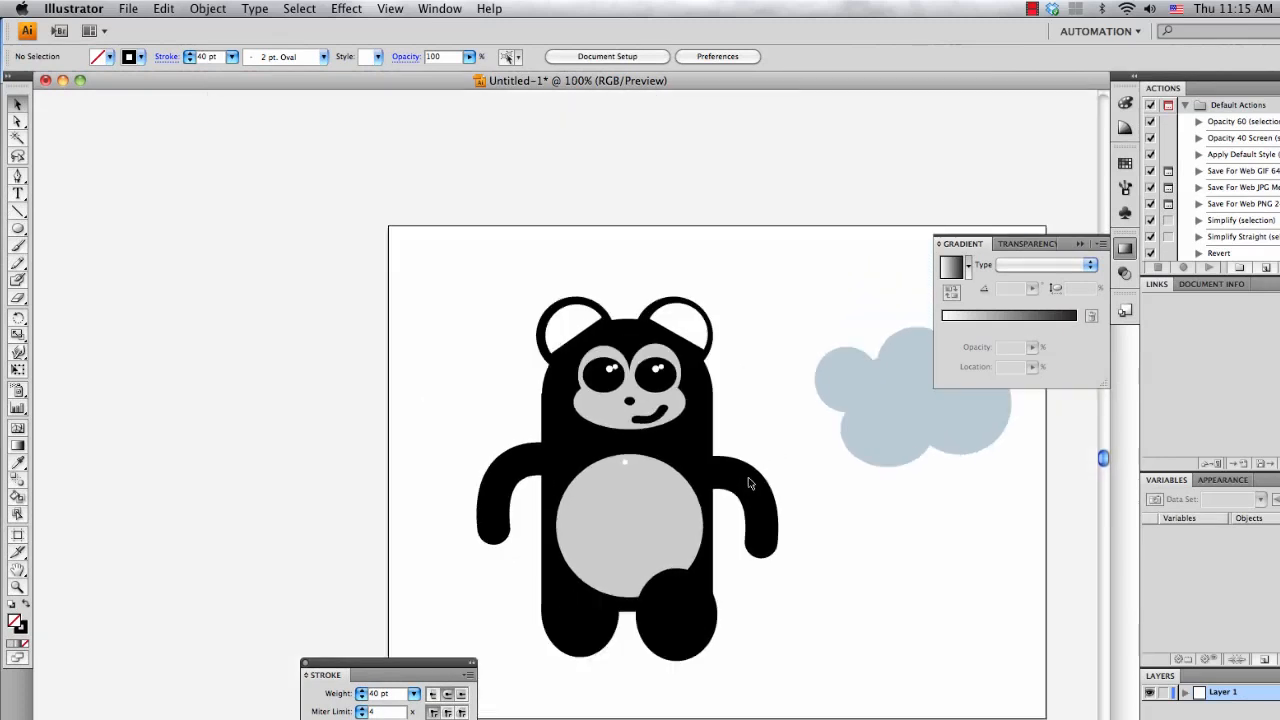
{"action": "scroll", "coordinate": [748, 477], "scroll_direction": "right", "scroll_amount": 3}
{"action": "scroll", "coordinate": [744, 483], "scroll_direction": "down", "scroll_amount": 3}
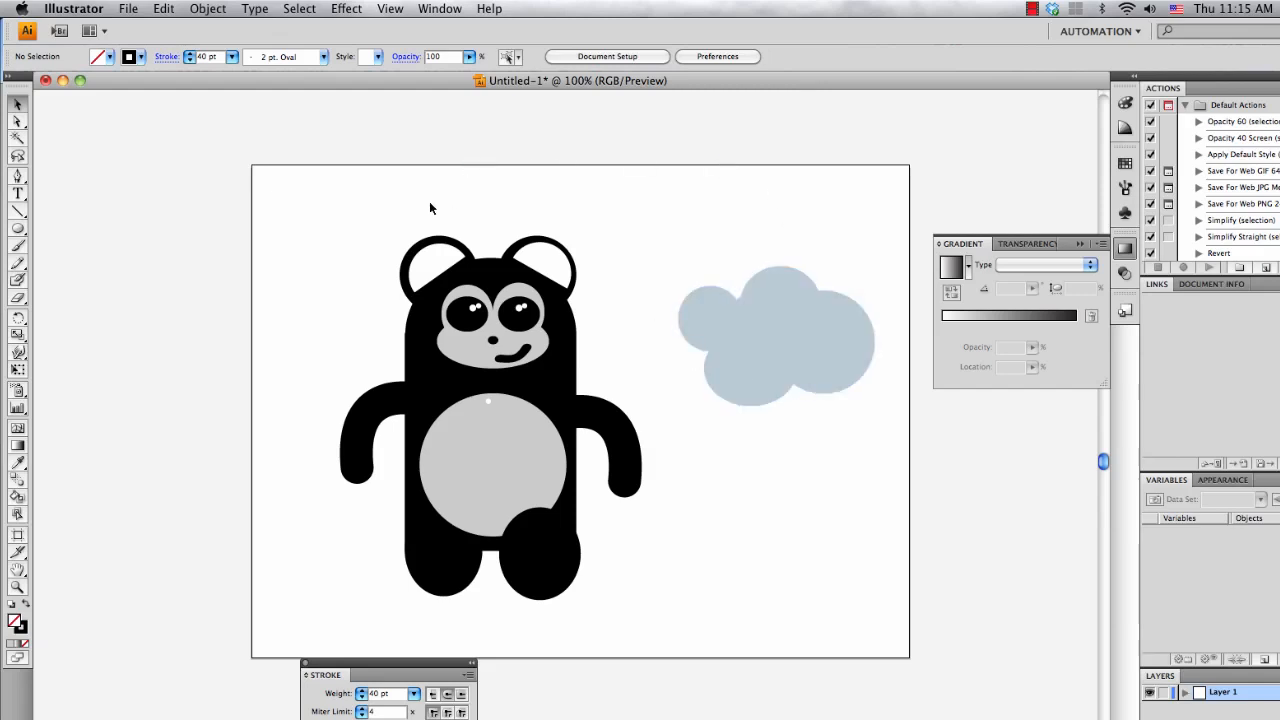
- Draw an 800 by 600 px rectangle covering the whole artboard and set its stroke to none
{"action": "left_click", "coordinate": [17, 231]}
{"action": "left_click_drag", "start_coordinate": [12, 231], "coordinate": [45, 232]}
{"action": "mouse_move", "coordinate": [252, 164]}
{"action": "left_mouse_down"}
{"action": "mouse_move", "coordinate": [609, 506]}
{"action": "mouse_move", "coordinate": [910, 658]}
{"action": "left_mouse_up"}
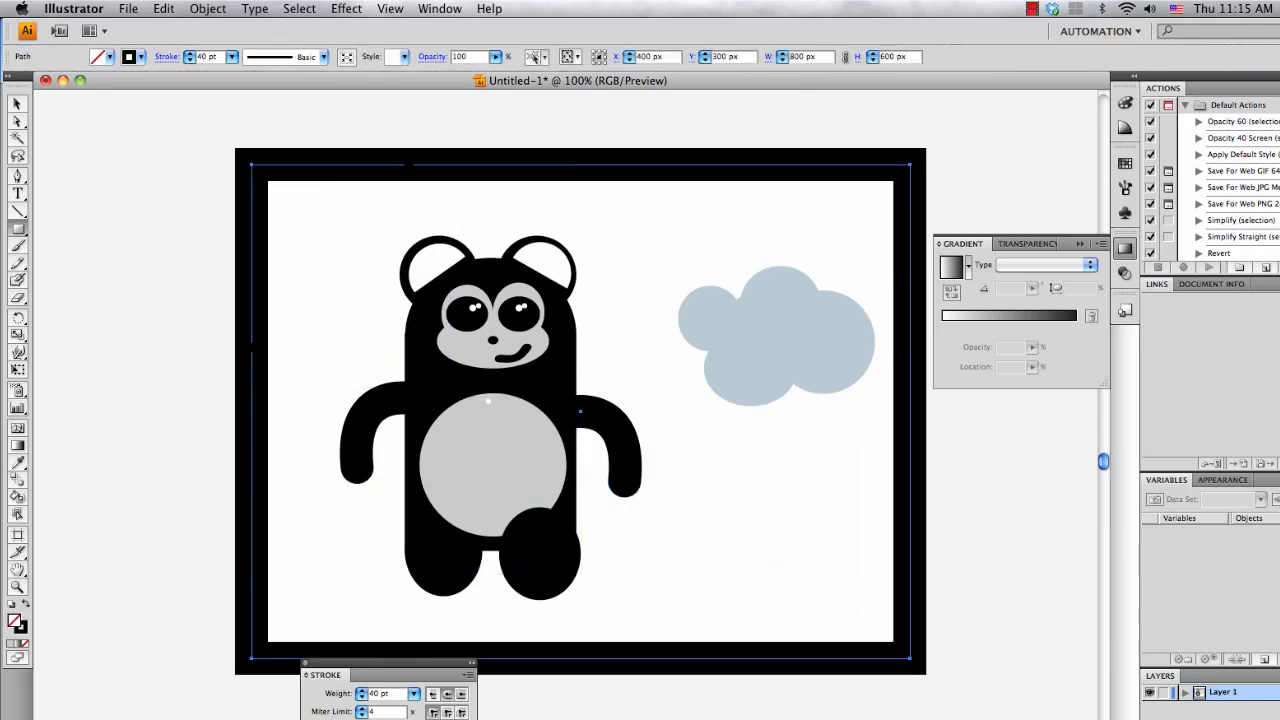
{"action": "left_click", "coordinate": [109, 58]}
{"action": "left_click", "coordinate": [131, 58]}
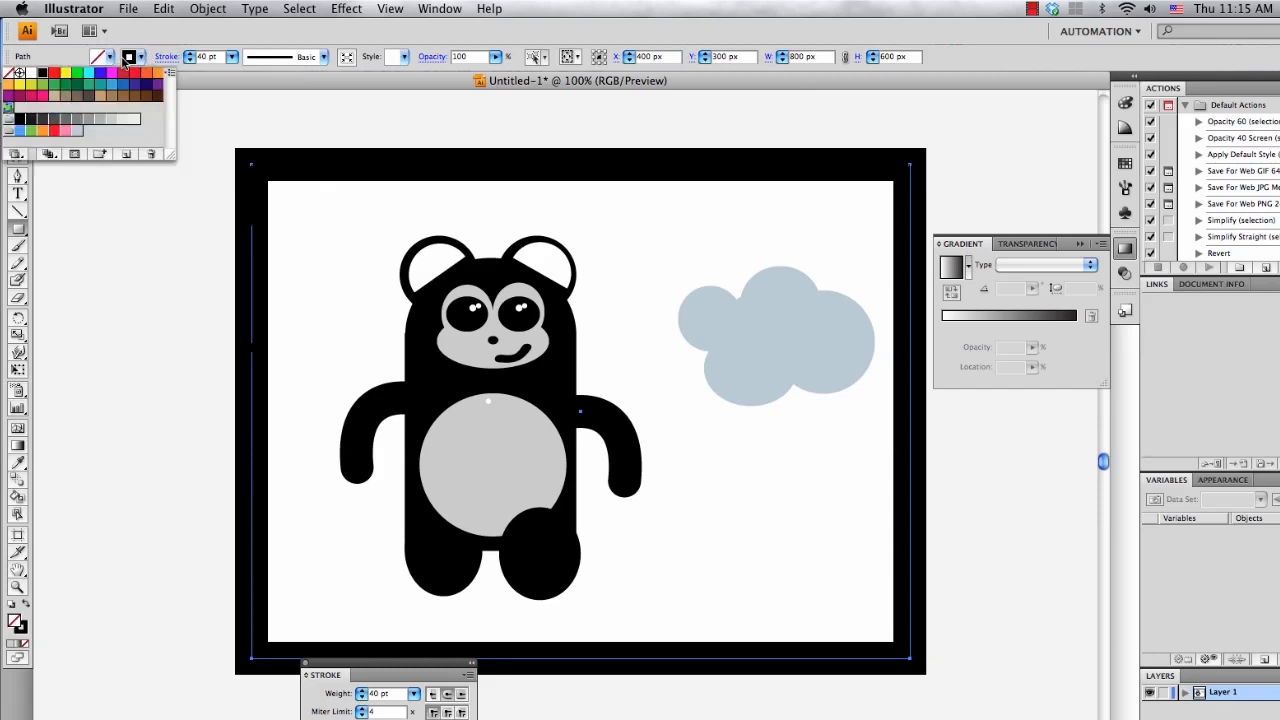
{"action": "left_click", "coordinate": [16, 76]}
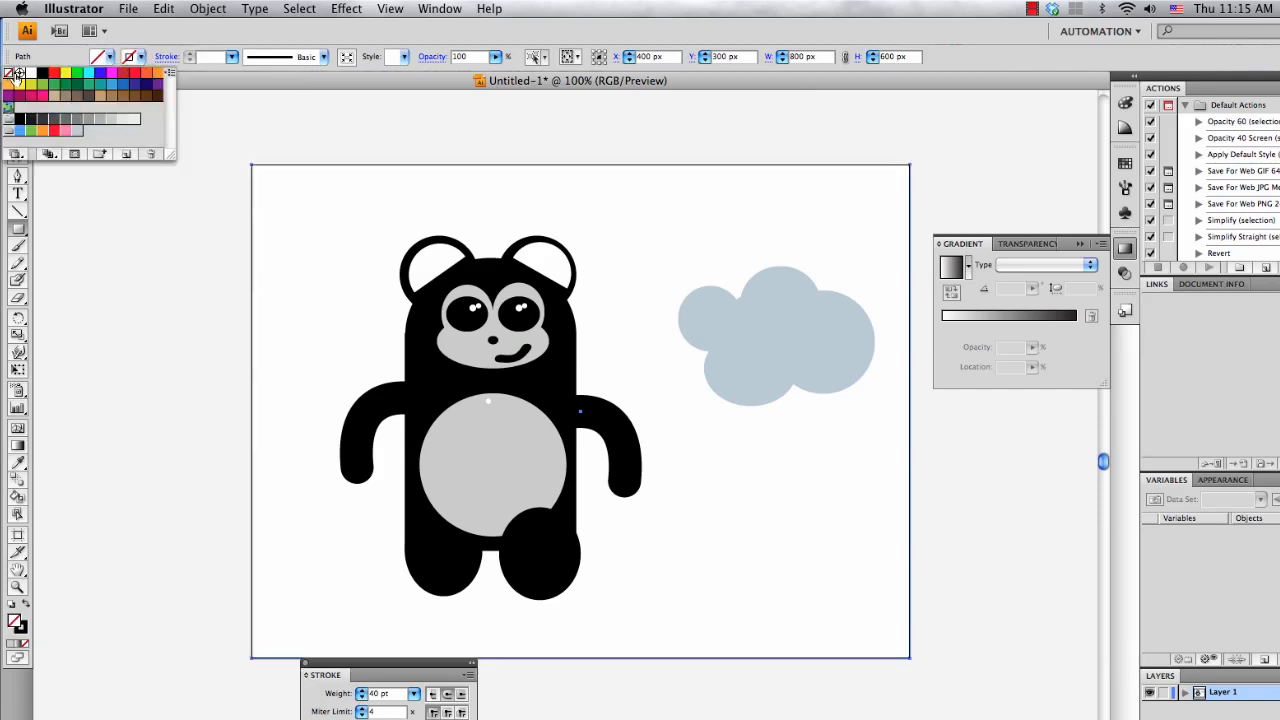
- Fill the background rectangle with a light brown swatch and cancel the new rectangle's size options
{"action": "left_click", "coordinate": [110, 58]}
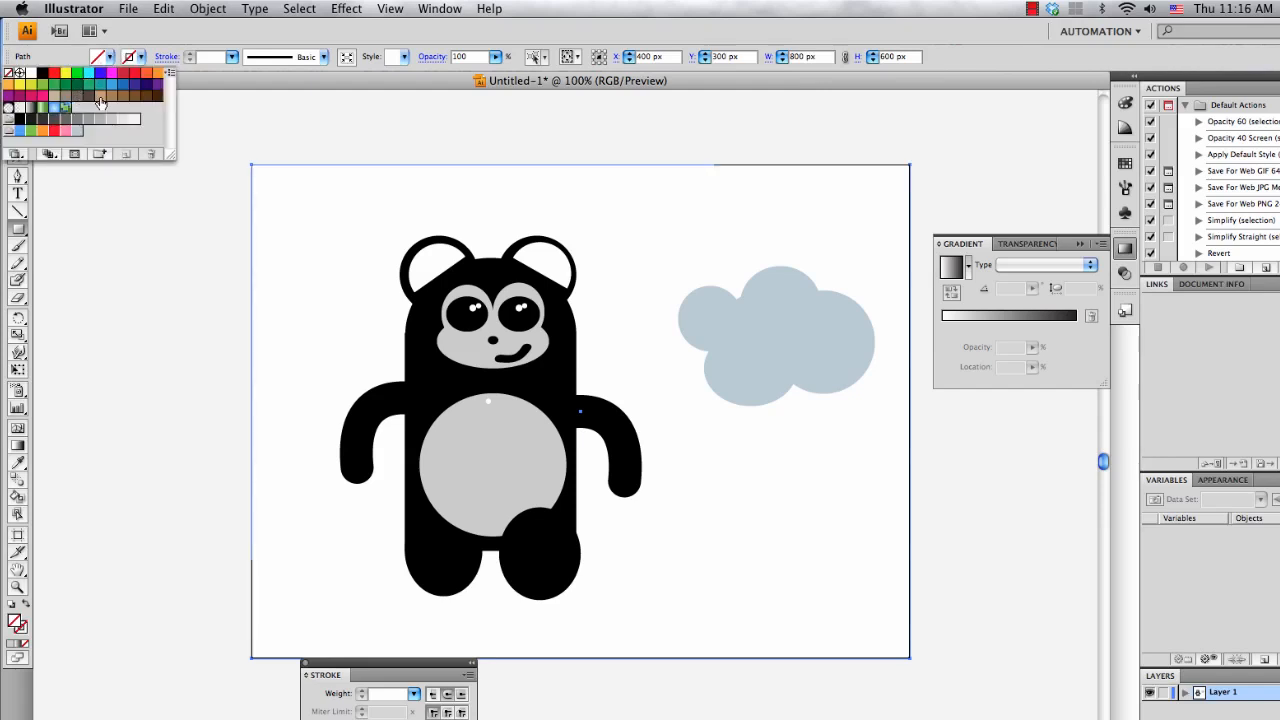
{"action": "left_click", "coordinate": [100, 103]}
{"action": "left_click", "coordinate": [315, 252]}
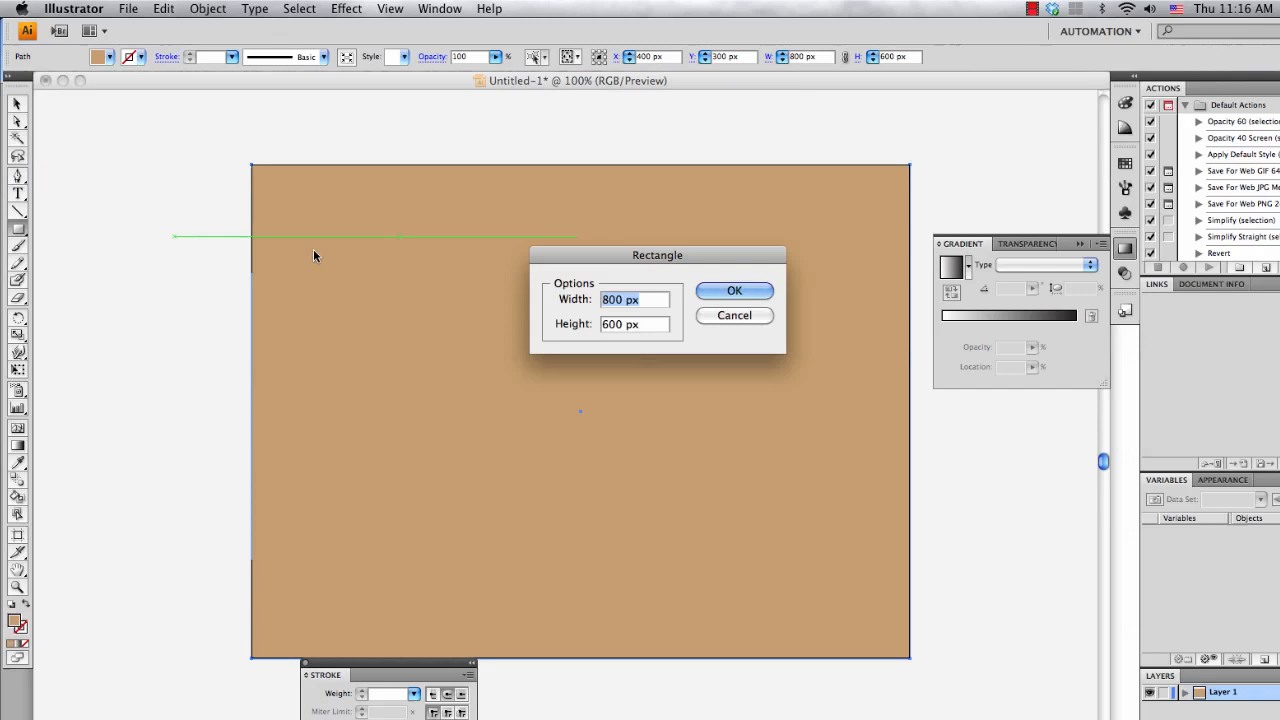
{"action": "left_click", "coordinate": [752, 319]}
{"action": "key", "text": "v"}
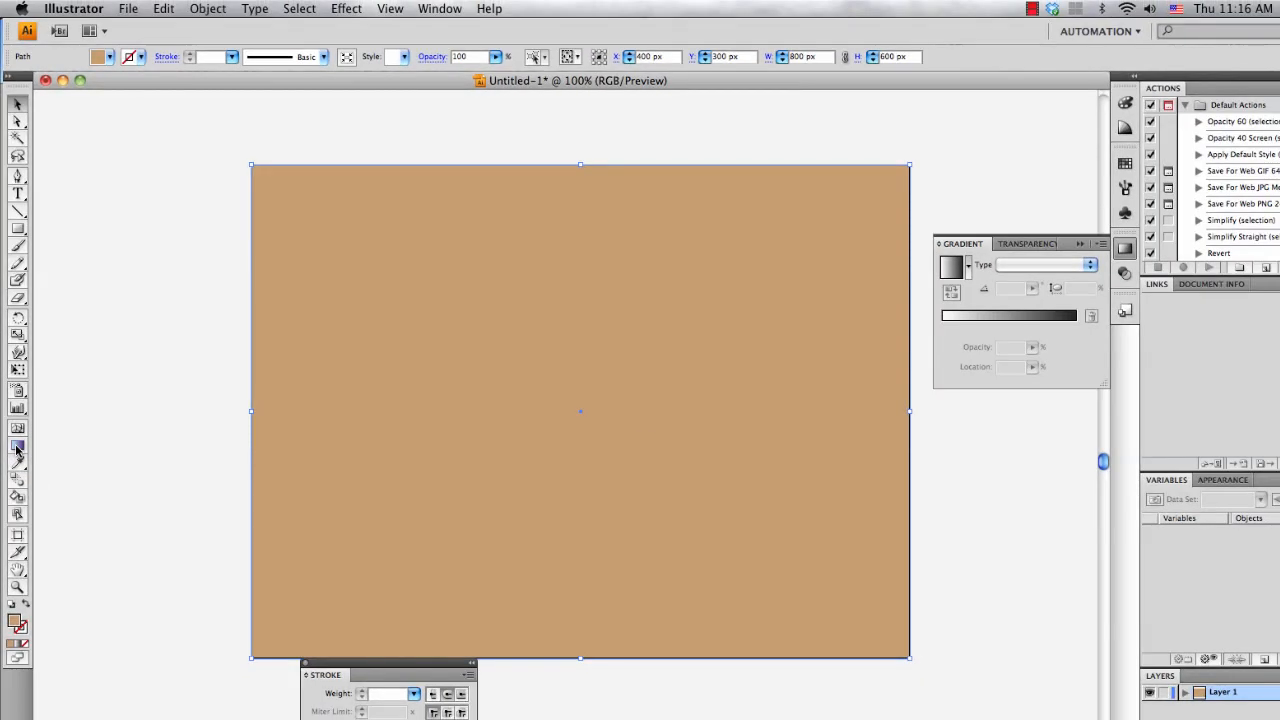
- Fill the background rectangle with a white-to-black linear gradient
{"action": "left_click", "coordinate": [16, 449]}
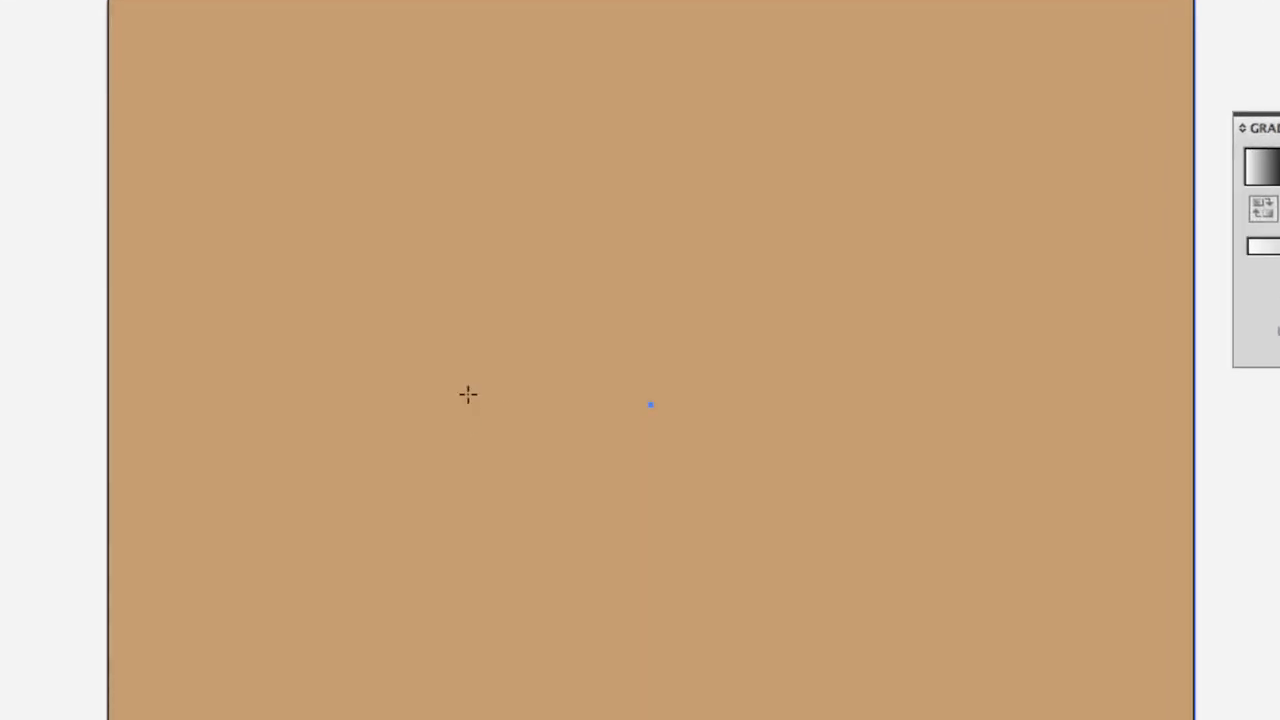
{"action": "left_click_drag", "start_coordinate": [280, 386], "coordinate": [995, 386]}
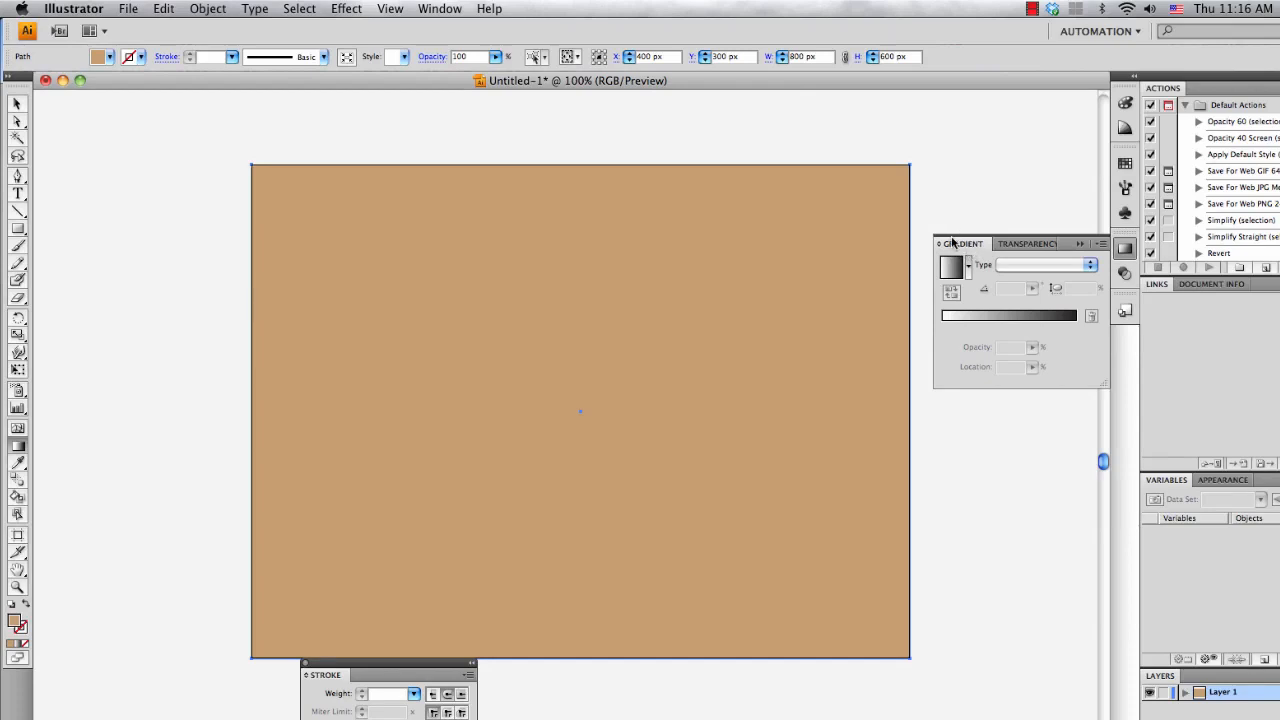
{"action": "left_click", "coordinate": [450, 10]}
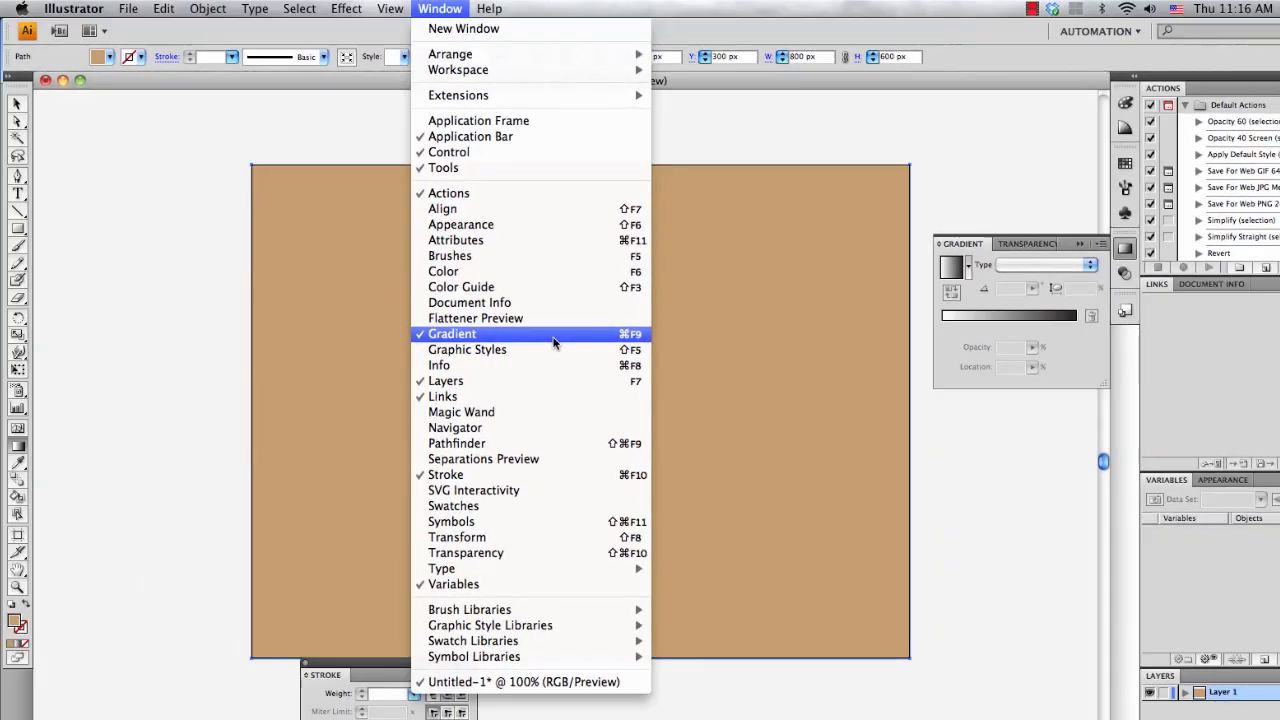
{"action": "left_click", "coordinate": [946, 271]}
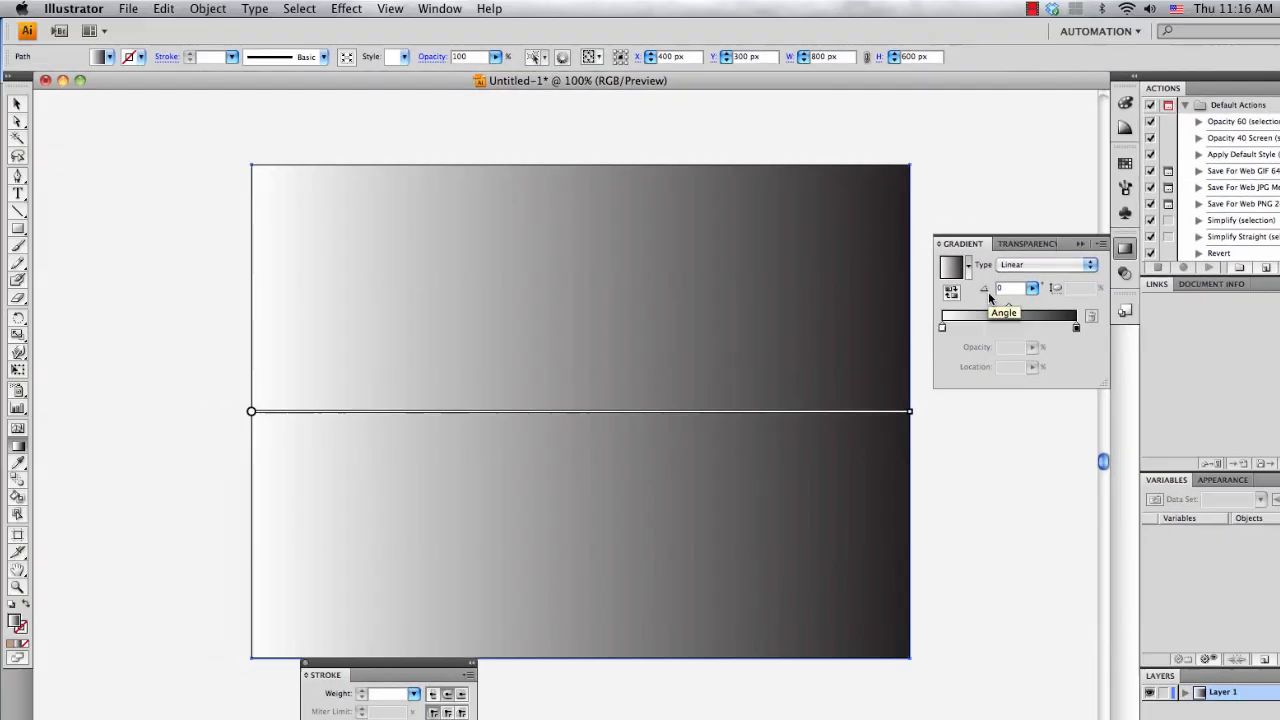
- Change the black end stop of the background's linear gradient to a light green swatch
{"action": "left_click", "coordinate": [440, 8]}
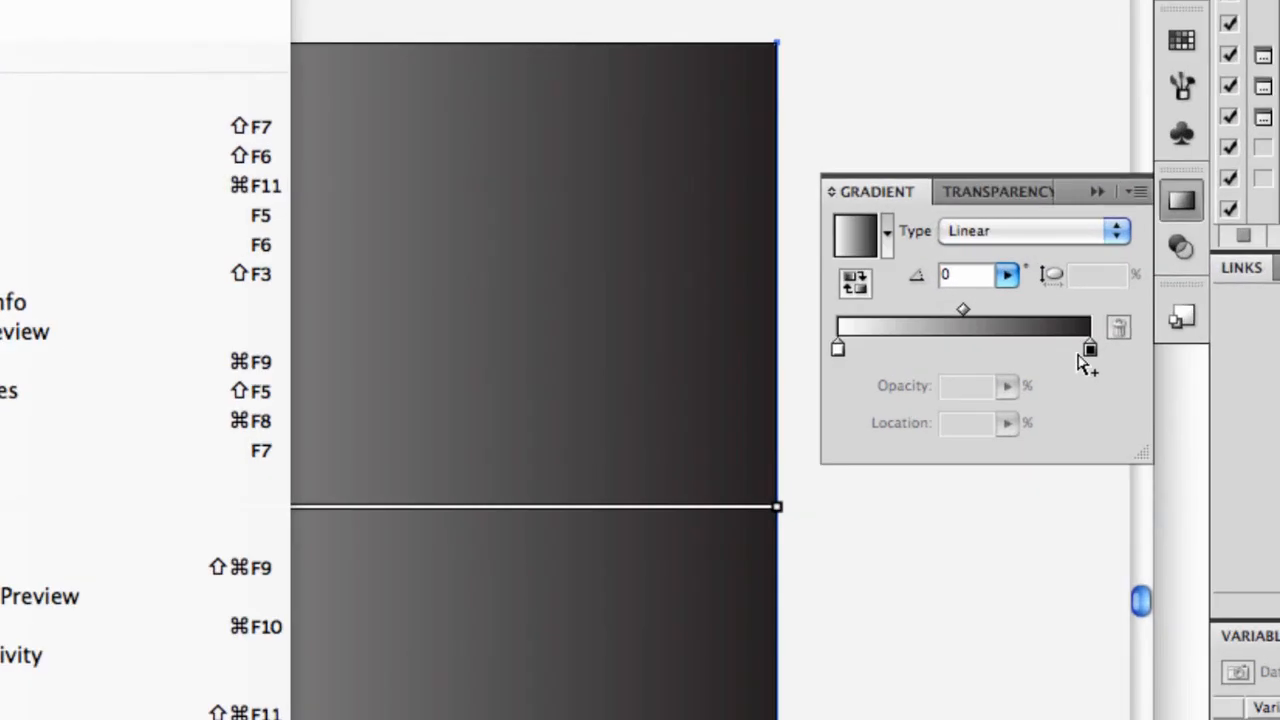
{"action": "left_click", "coordinate": [1077, 328]}
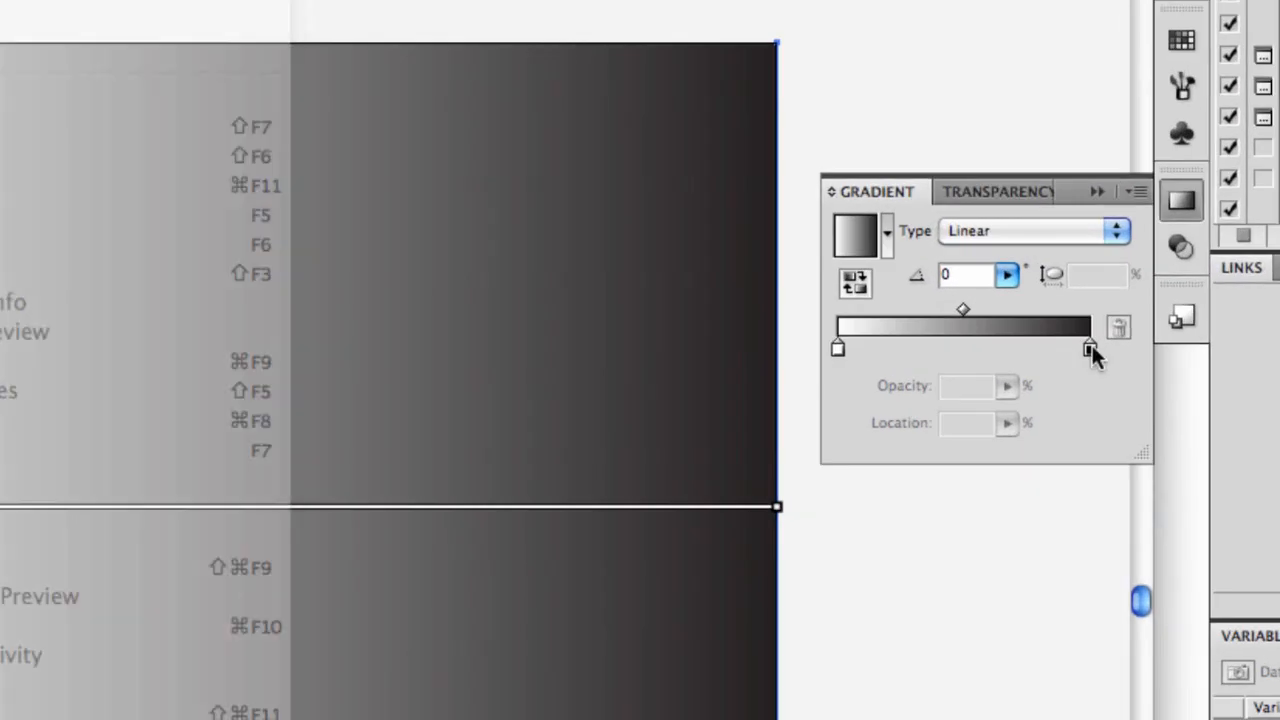
{"action": "double_click", "coordinate": [1090, 348]}
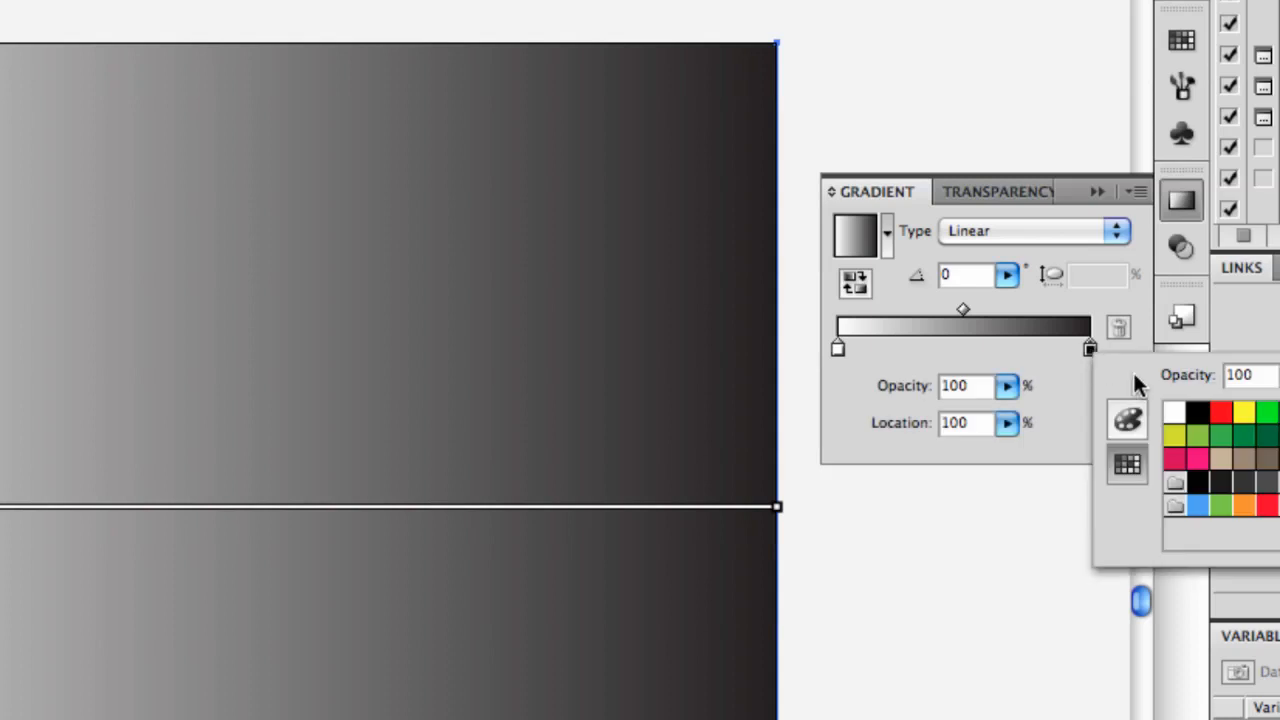
{"action": "left_click", "coordinate": [1198, 437]}
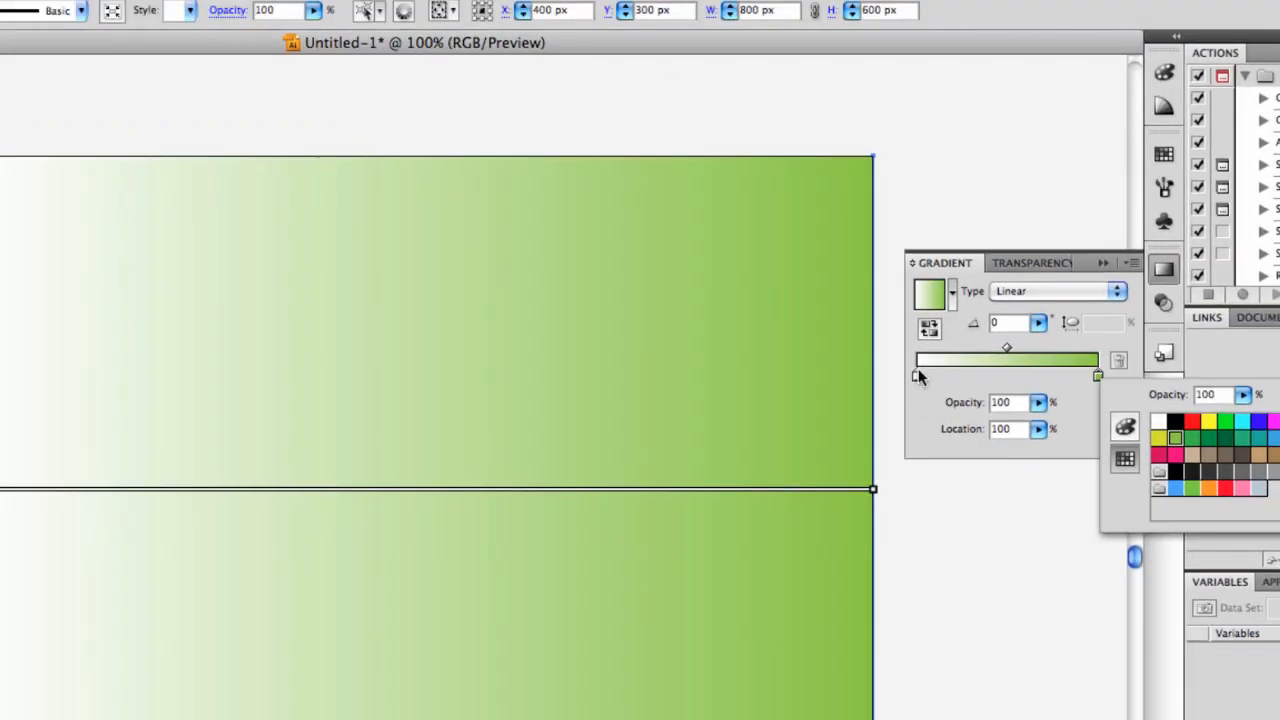
- Rework the gradient to run from white to blue, with the blue stop at 100% and the midpoint at 52.76%
{"action": "double_click", "coordinate": [917, 377]}
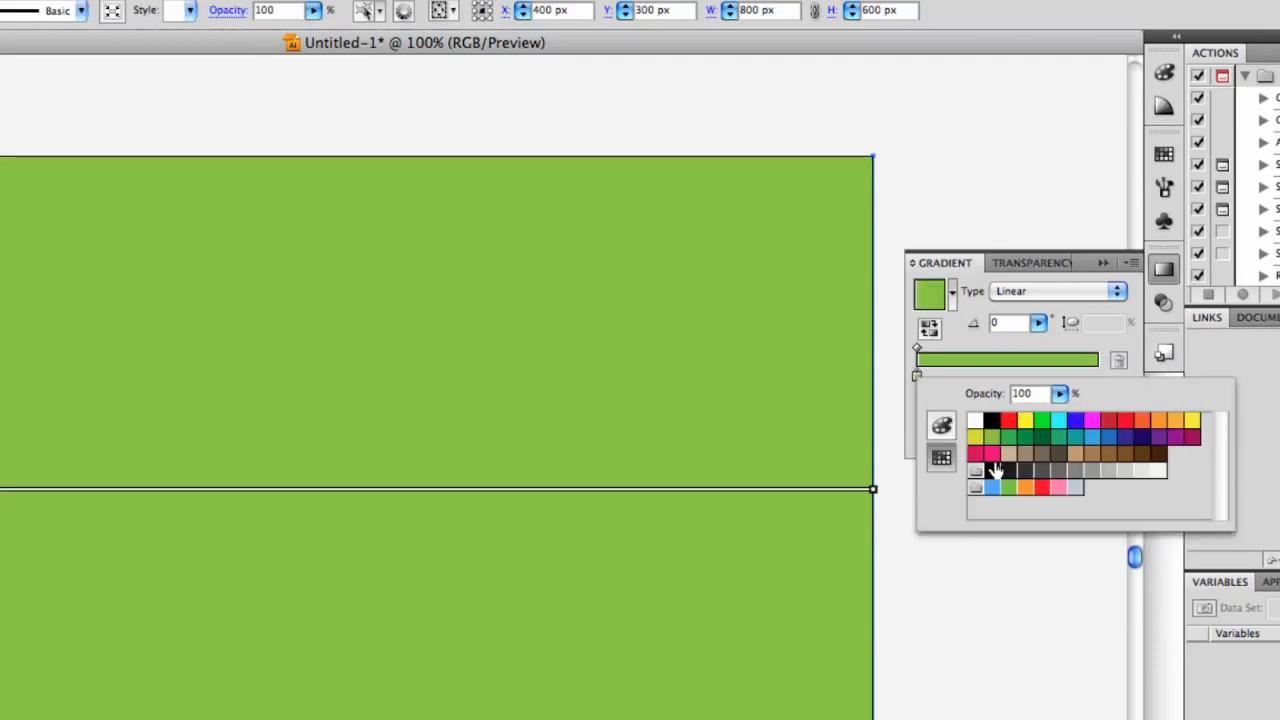
{"action": "left_click", "coordinate": [1074, 421]}
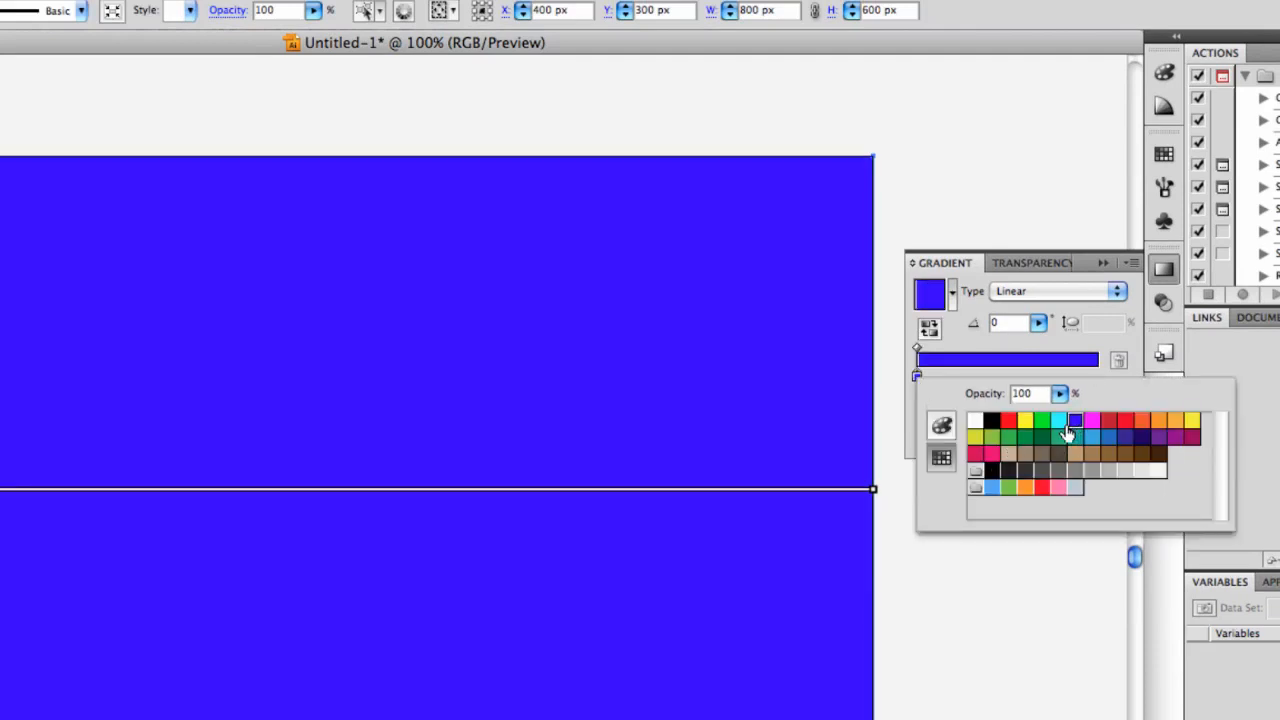
{"action": "left_click", "coordinate": [1038, 365]}
{"action": "left_click_drag", "start_coordinate": [1040, 377], "coordinate": [1100, 378]}
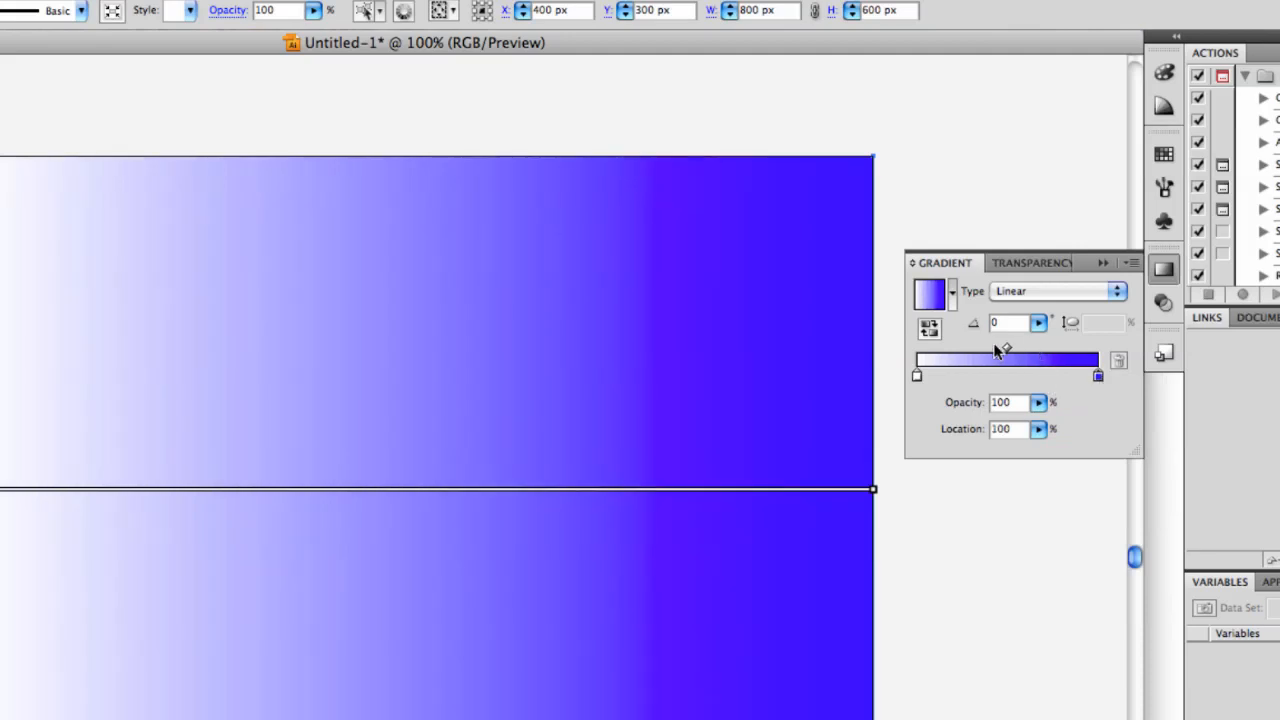
{"action": "mouse_move", "coordinate": [1007, 346]}
{"action": "left_mouse_down"}
{"action": "mouse_move", "coordinate": [1064, 348]}
{"action": "mouse_move", "coordinate": [995, 347]}
{"action": "mouse_move", "coordinate": [1012, 348]}
{"action": "left_mouse_up"}
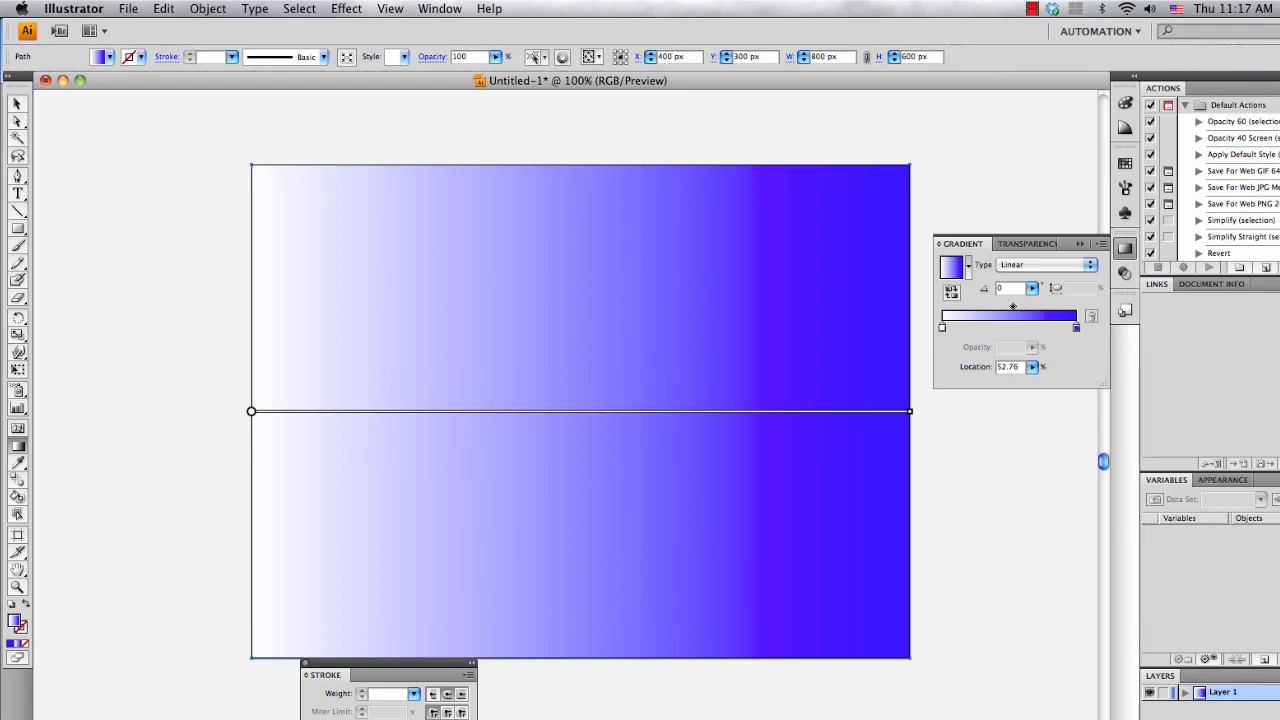
- Redraw the gradient across the rectangle in several directions, ending nearly vertical at about -91° with white above blue
{"action": "left_click_drag", "start_coordinate": [582, 640], "coordinate": [579, 181]}
{"action": "left_click_drag", "start_coordinate": [419, 184], "coordinate": [639, 492]}
{"action": "left_click_drag", "start_coordinate": [788, 310], "coordinate": [462, 469]}
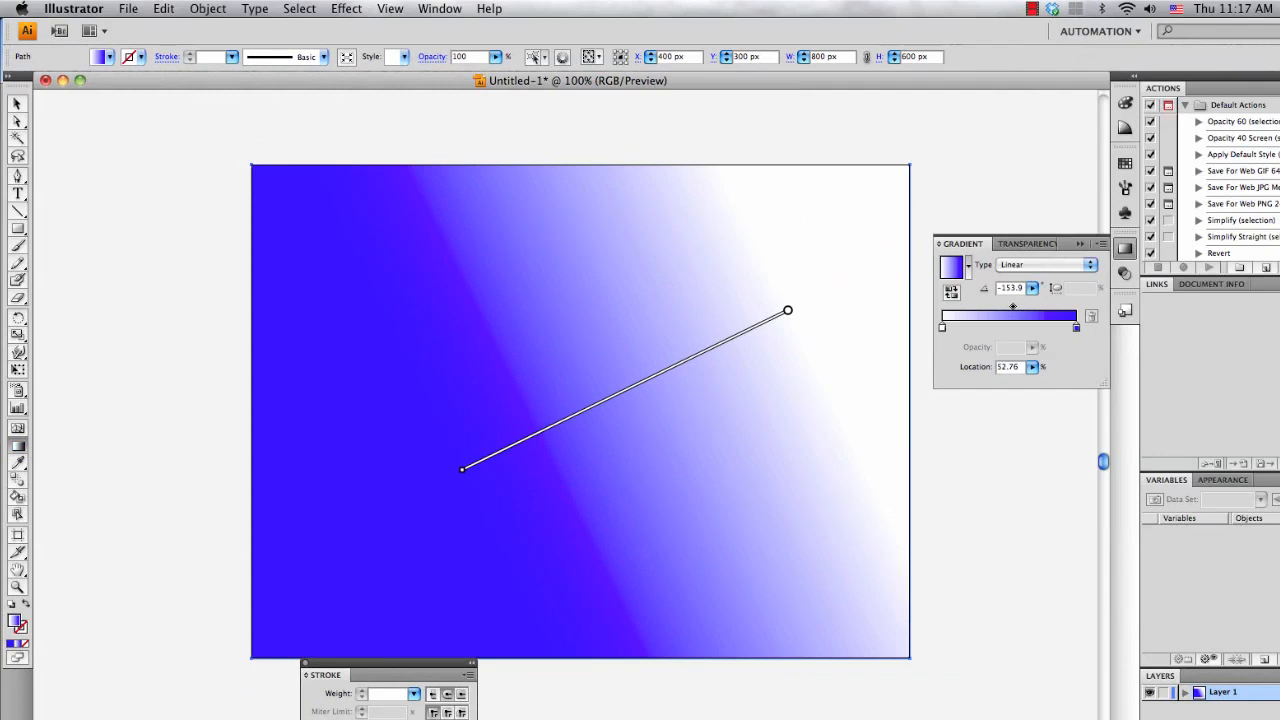
{"action": "left_click_drag", "start_coordinate": [314, 177], "coordinate": [763, 551]}
{"action": "mouse_move", "coordinate": [594, 210]}
{"action": "left_mouse_down"}
{"action": "mouse_move", "coordinate": [626, 491]}
{"action": "mouse_move", "coordinate": [585, 606]}
{"action": "left_mouse_up"}
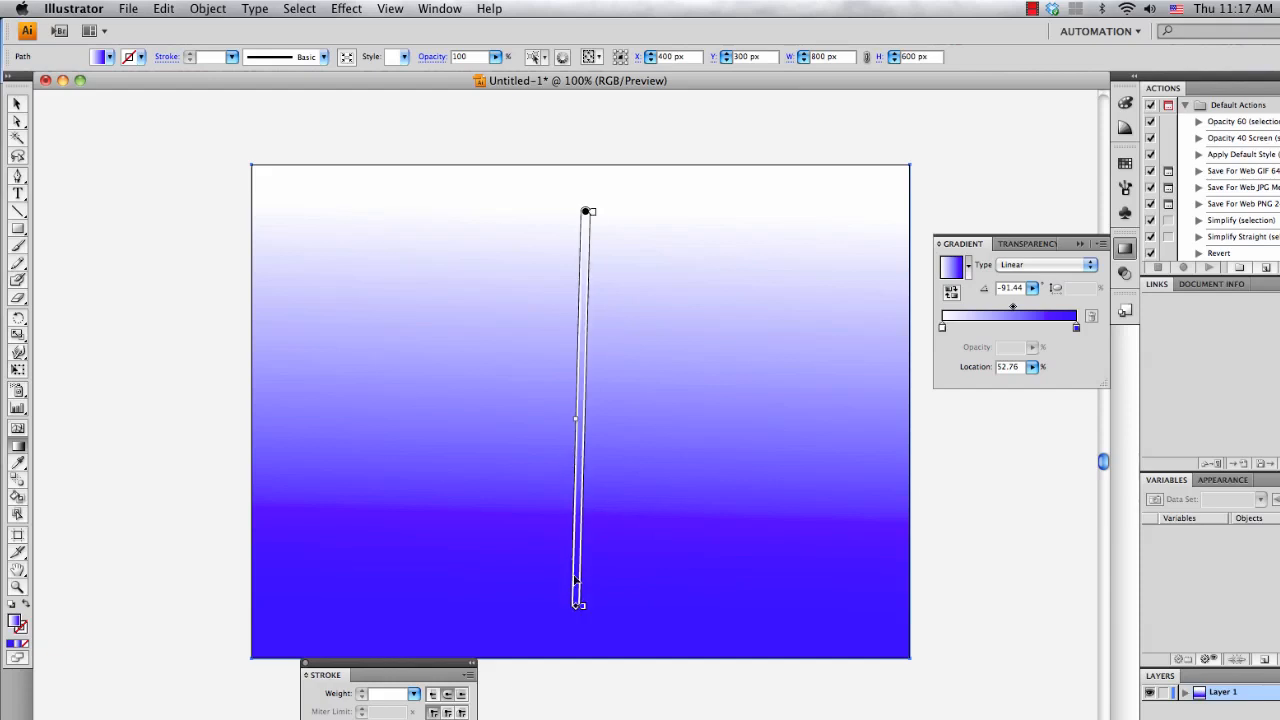
- Apply the preset radial gradient that fades from a white centre to sky blue to the background rectangle
{"action": "left_click", "coordinate": [967, 272]}
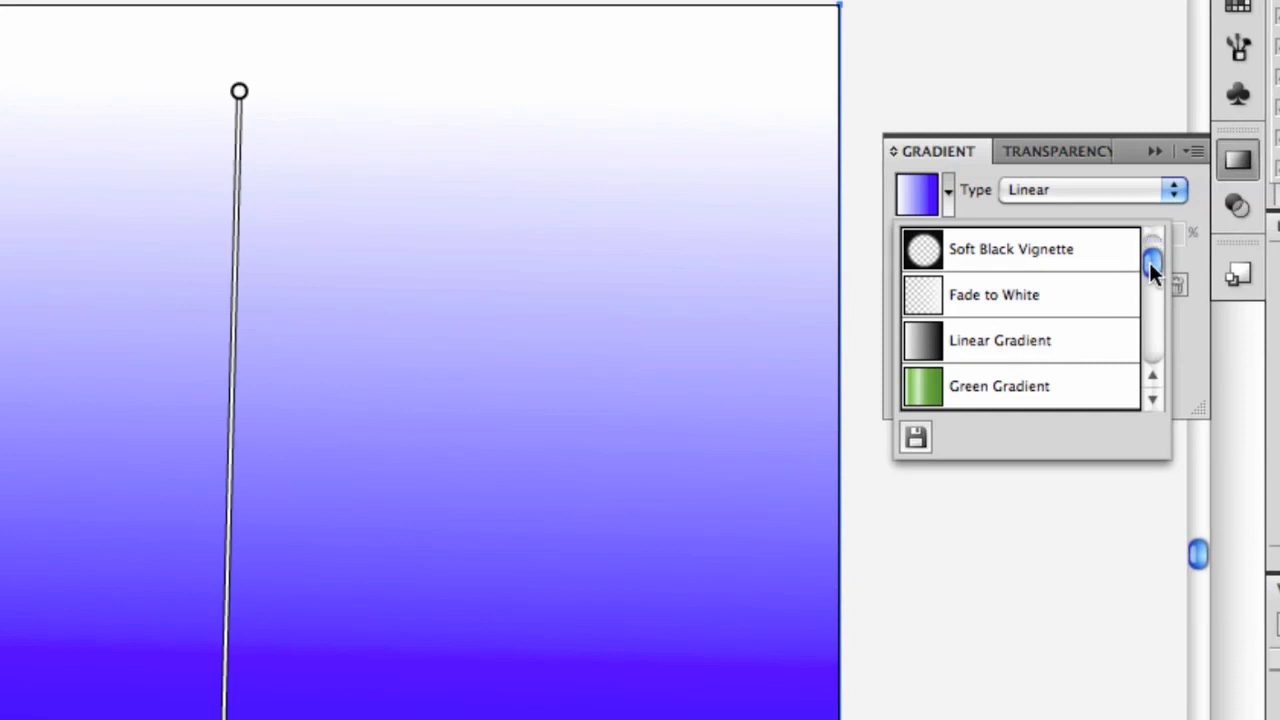
{"action": "left_click_drag", "start_coordinate": [1149, 262], "coordinate": [1136, 348]}
{"action": "left_click", "coordinate": [1022, 398]}
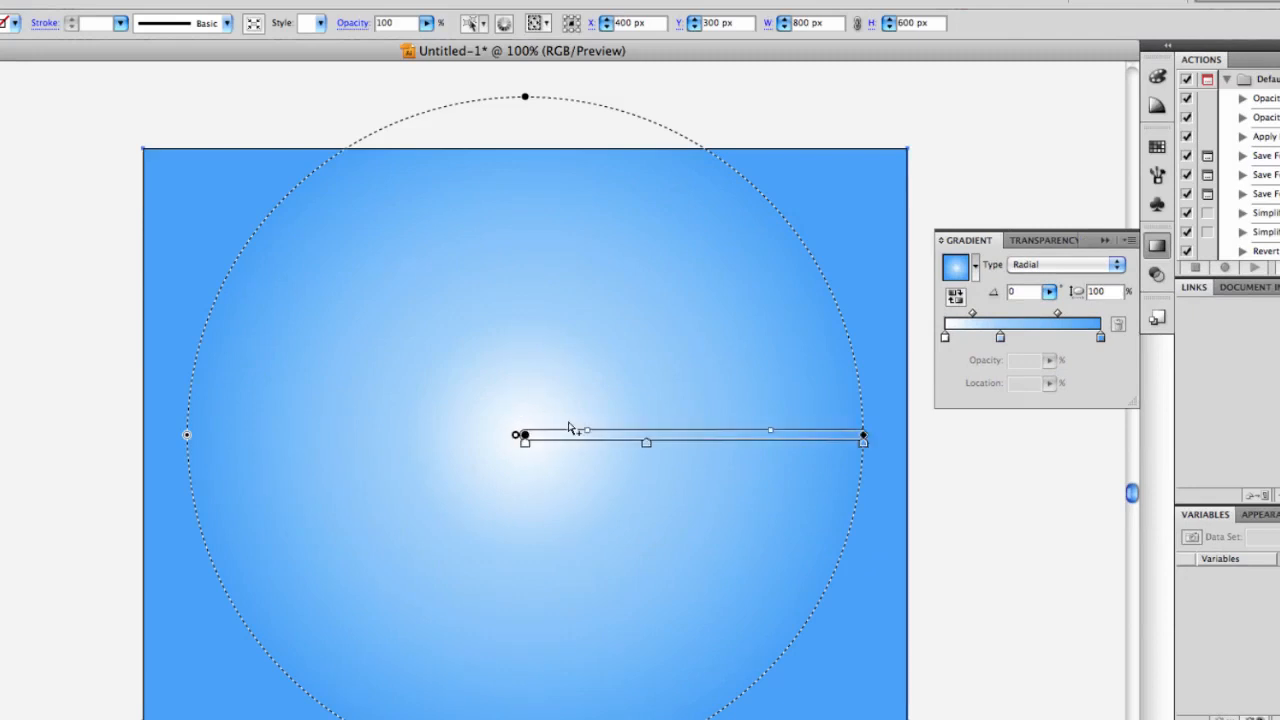
{"action": "left_click", "coordinate": [975, 268]}
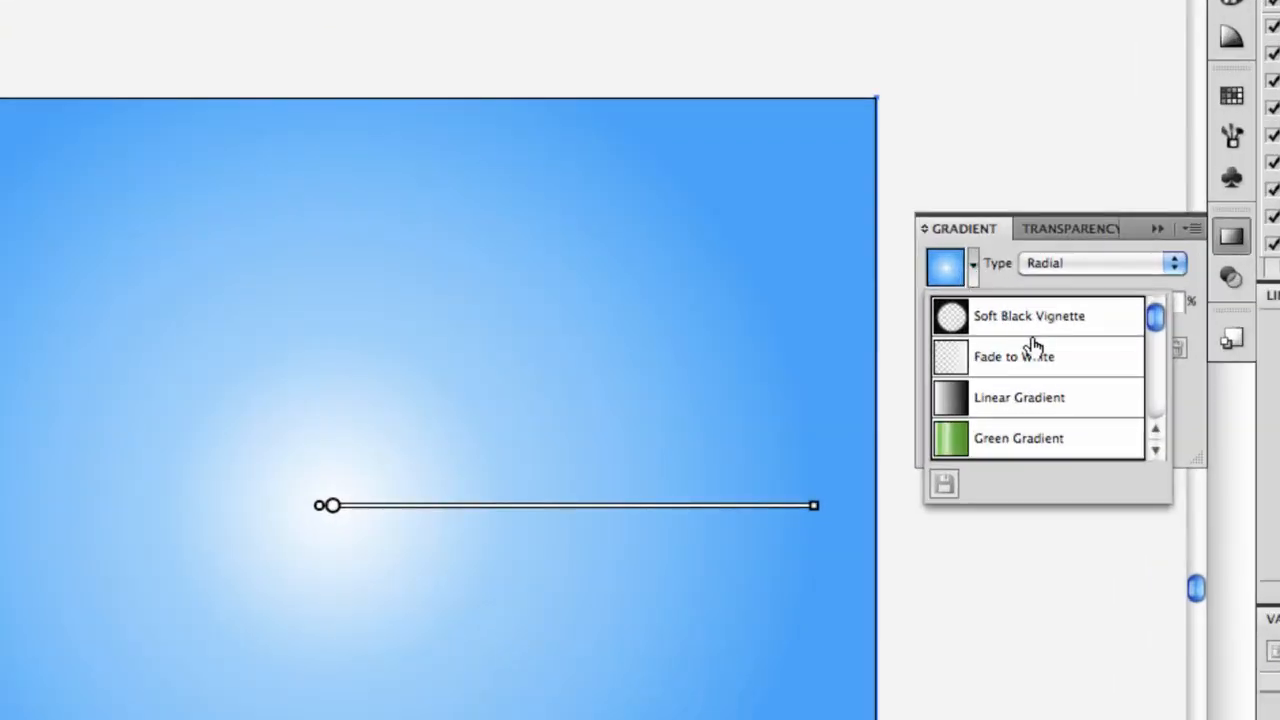
{"action": "left_click_drag", "start_coordinate": [1150, 330], "coordinate": [1156, 374]}
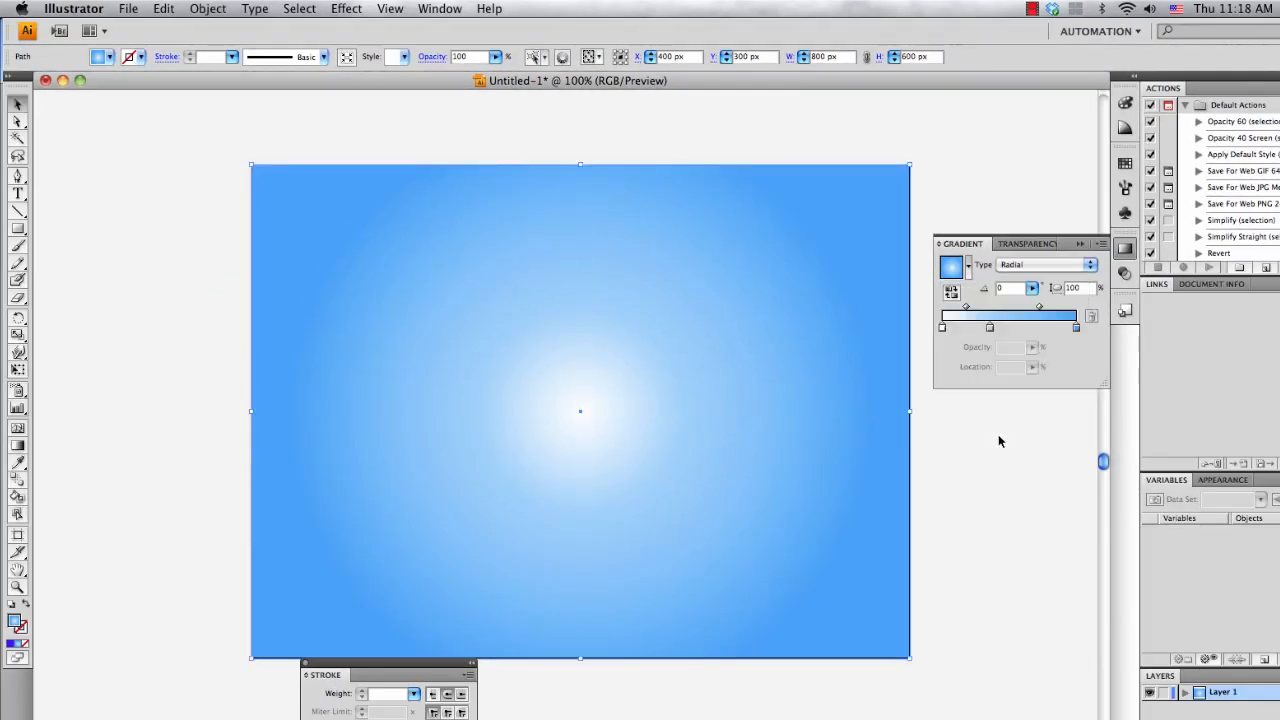
- Send the blue gradient rectangle to the back, behind the panda and cloud, and deselect it
{"action": "left_click", "coordinate": [998, 441]}
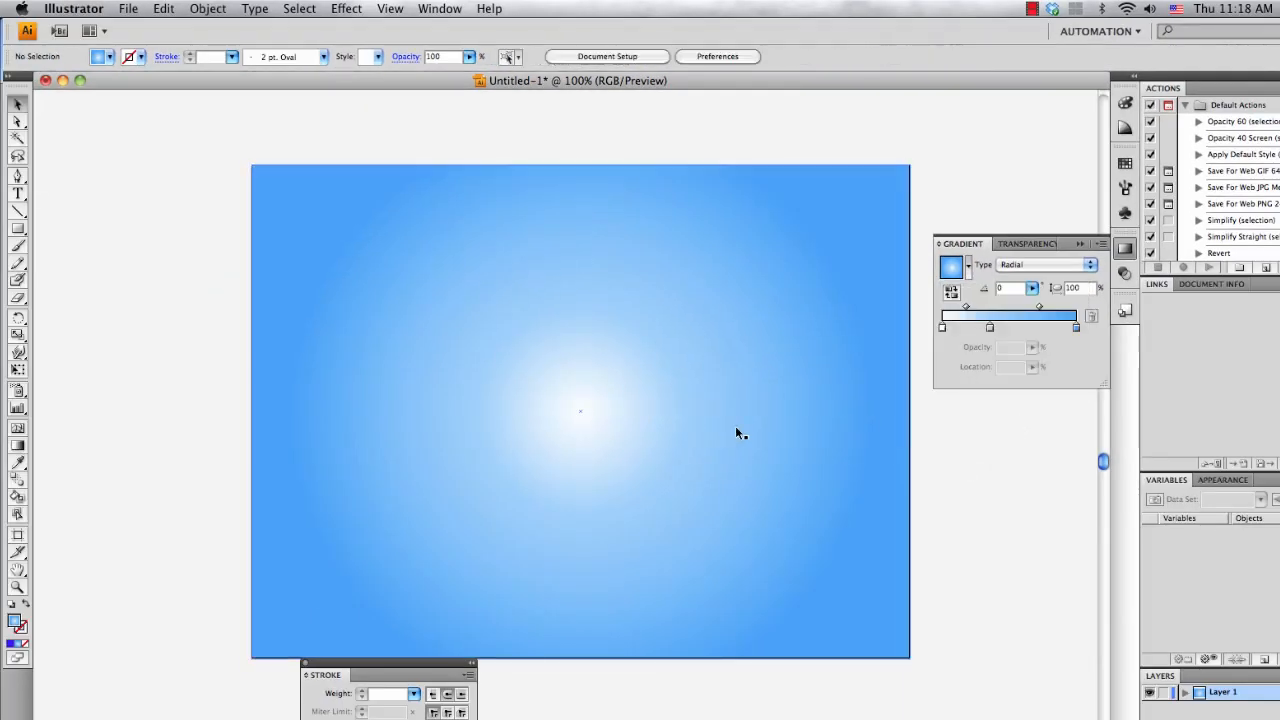
{"action": "left_click", "coordinate": [736, 429]}
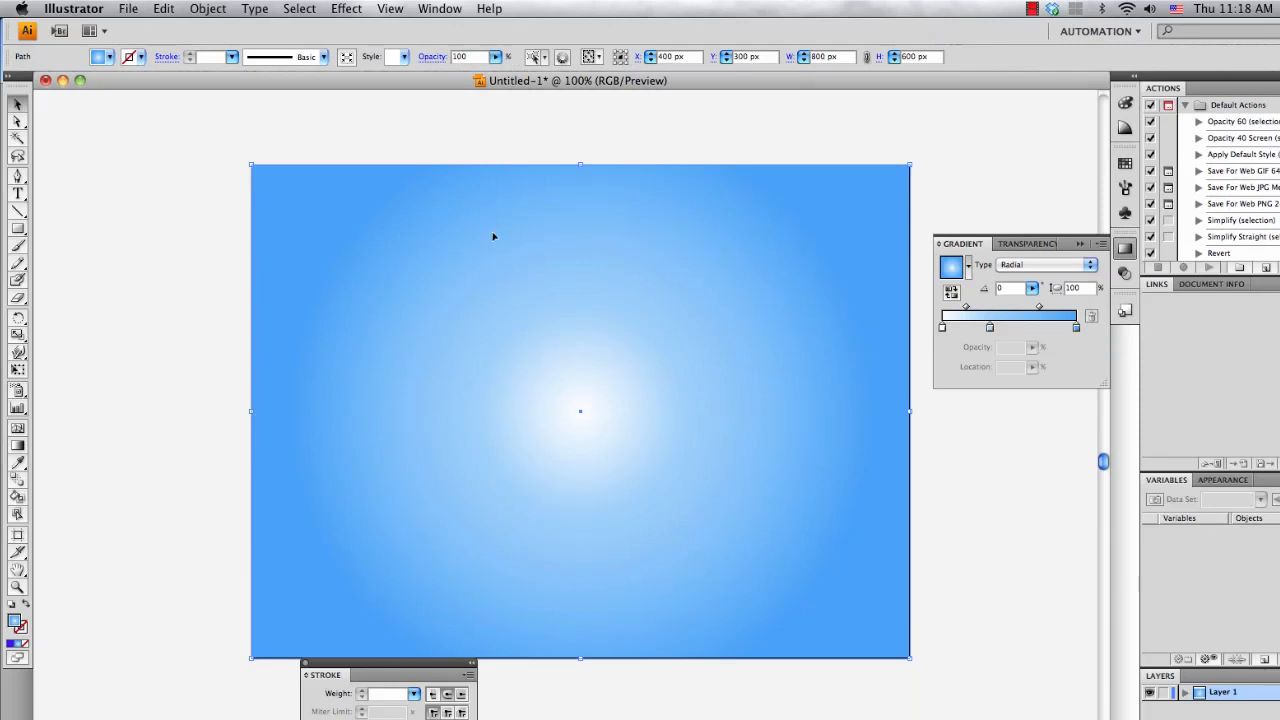
{"action": "left_click", "coordinate": [208, 9]}
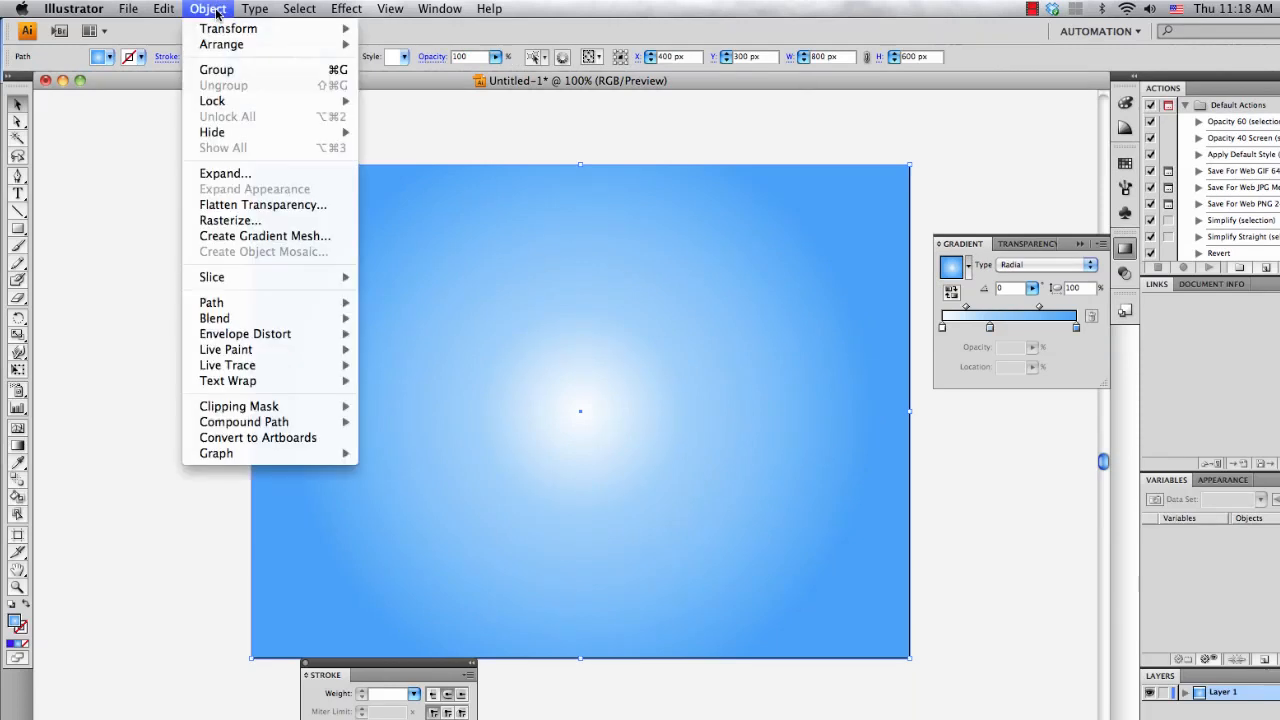
{"action": "mouse_move", "coordinate": [236, 46]}
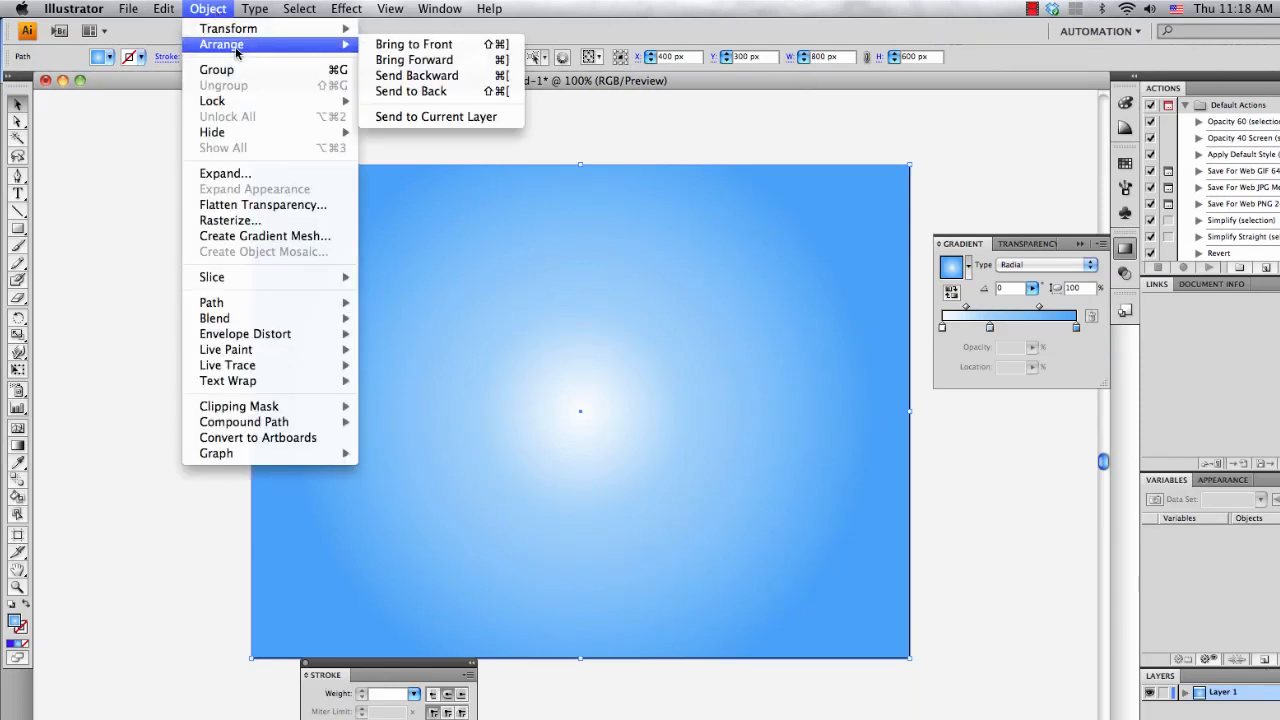
{"action": "left_click", "coordinate": [440, 92]}
{"action": "left_click", "coordinate": [219, 280]}
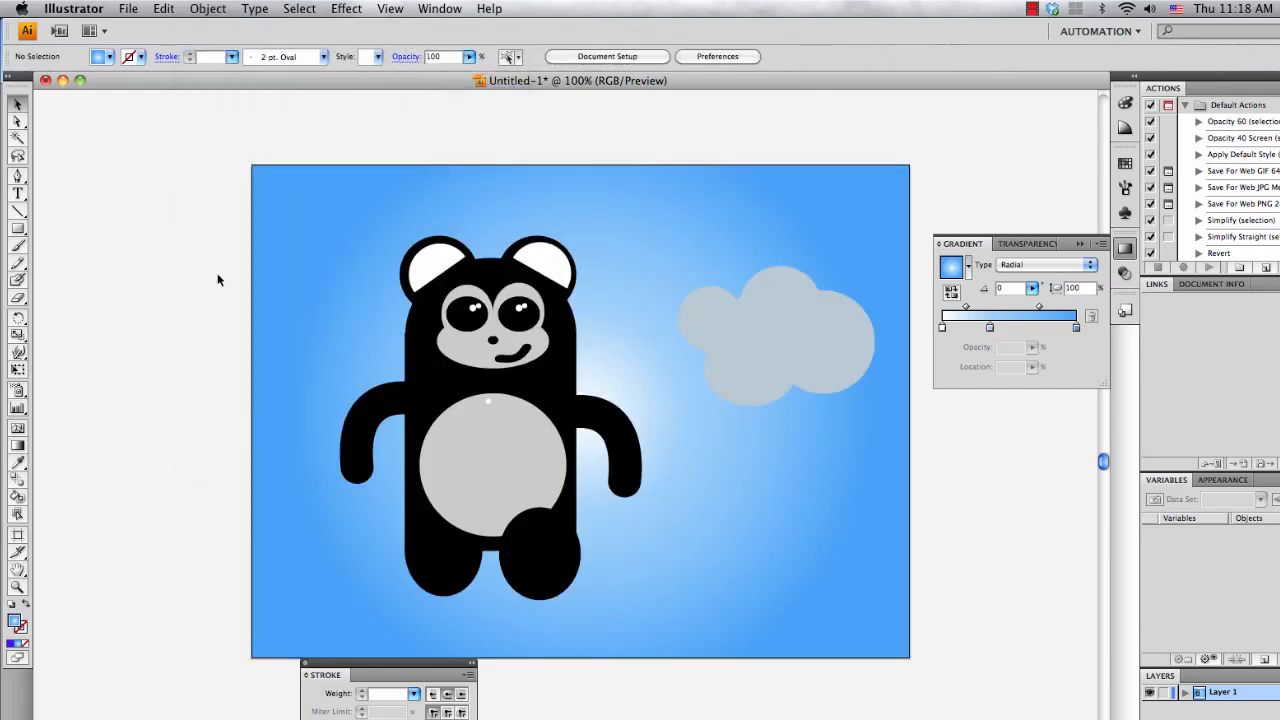
- Move the cloud up into the upper-right corner of the artboard and deselect it
{"action": "scroll", "coordinate": [239, 257], "scroll_direction": "right", "scroll_amount": 5}
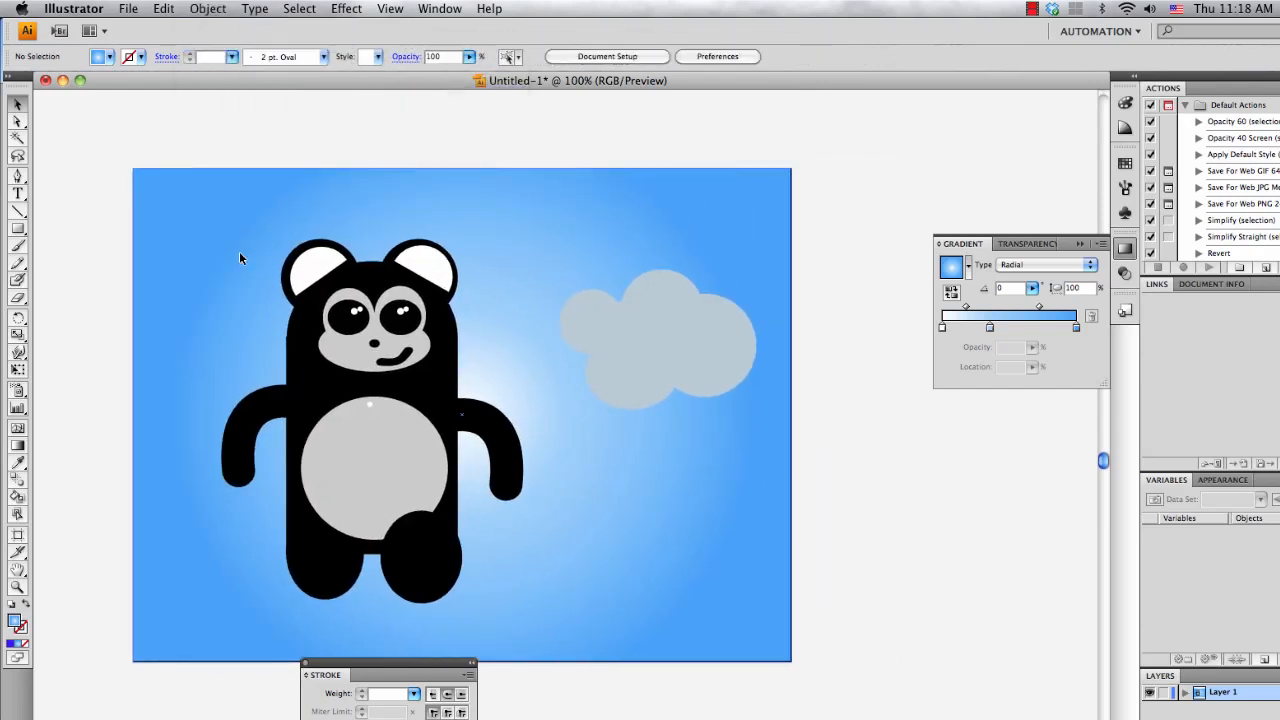
{"action": "left_click_drag", "start_coordinate": [637, 309], "coordinate": [678, 253]}
{"action": "left_click", "coordinate": [869, 460]}
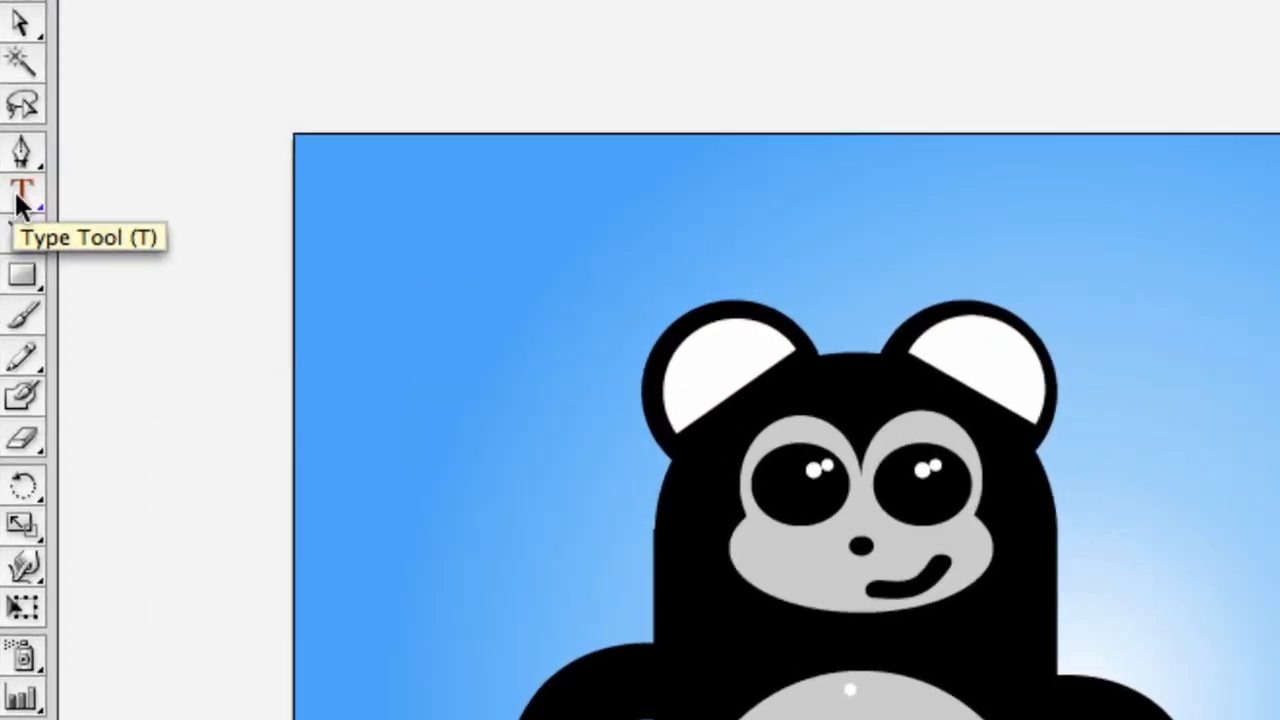
- Add the point text "Panda Time" near the upper-left corner of the artboard
{"action": "left_click", "coordinate": [25, 200]}
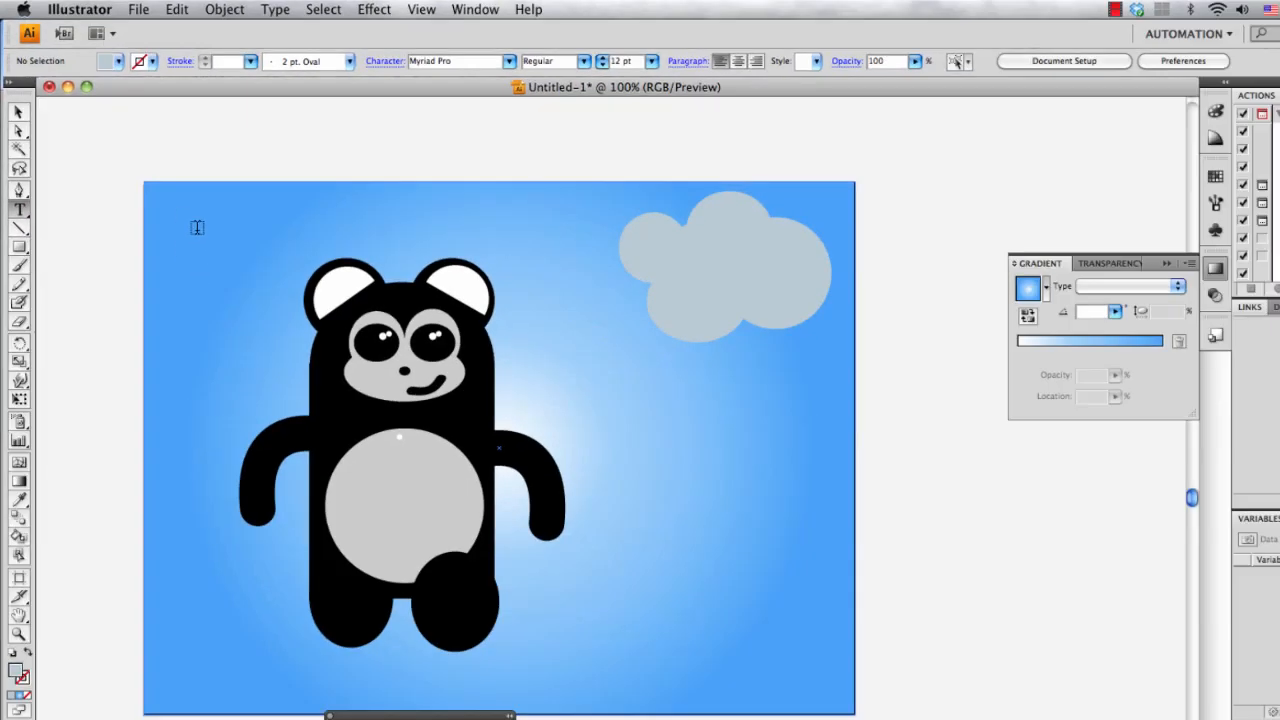
{"action": "left_click", "coordinate": [197, 227]}
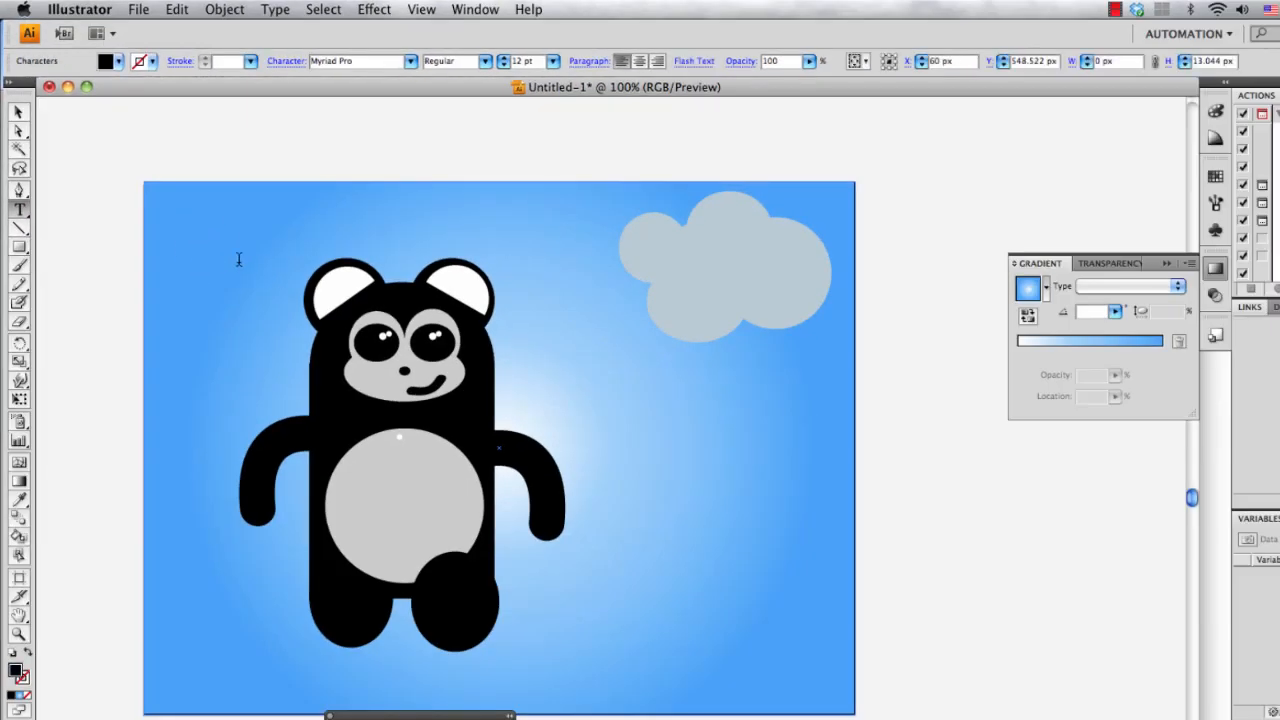
{"action": "type", "text": "Panda Time"}
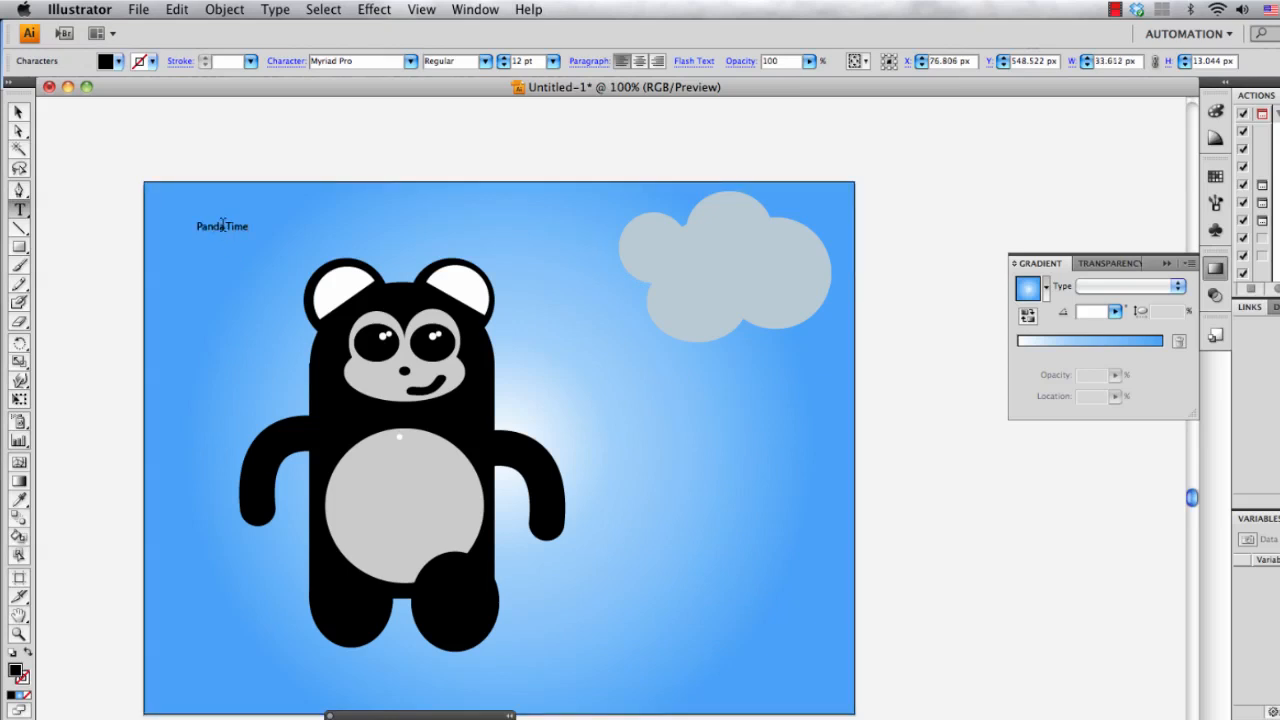
- Set the size of the whole "Panda Time" text to 60 pt
{"action": "double_click", "coordinate": [196, 227]}
{"action": "left_click_drag", "start_coordinate": [197, 228], "coordinate": [247, 228]}
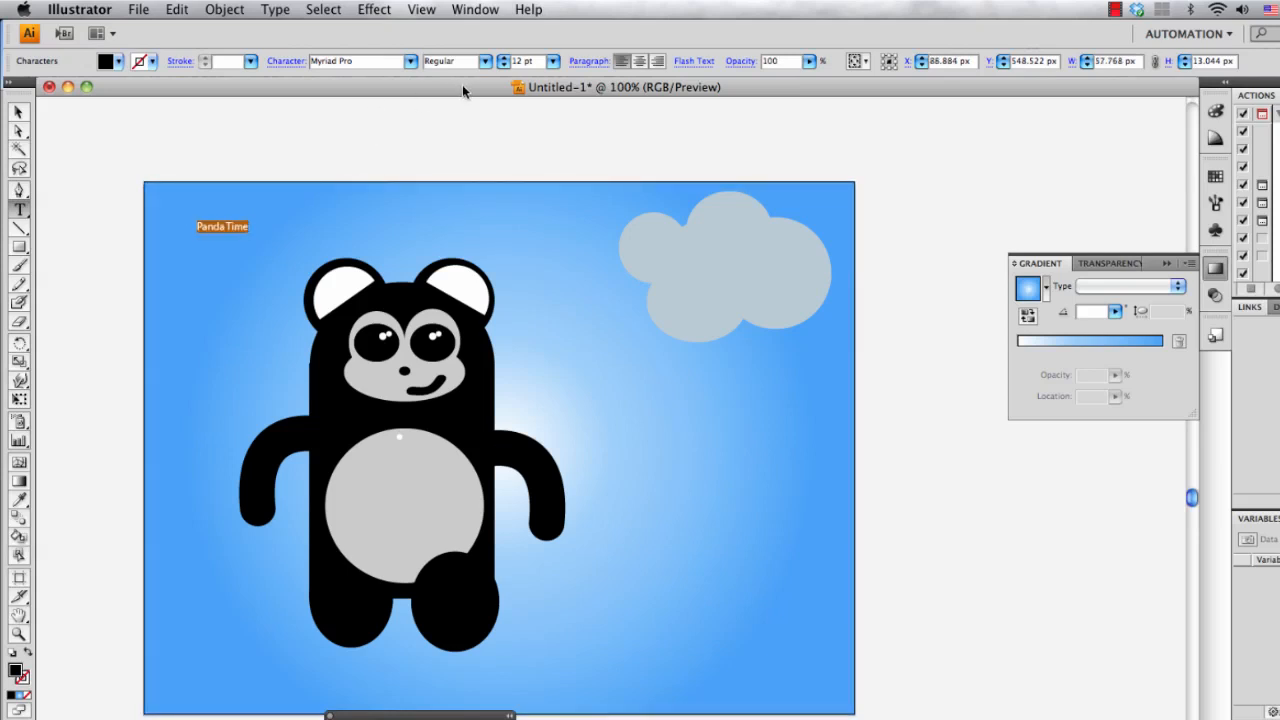
{"action": "left_click", "coordinate": [553, 61]}
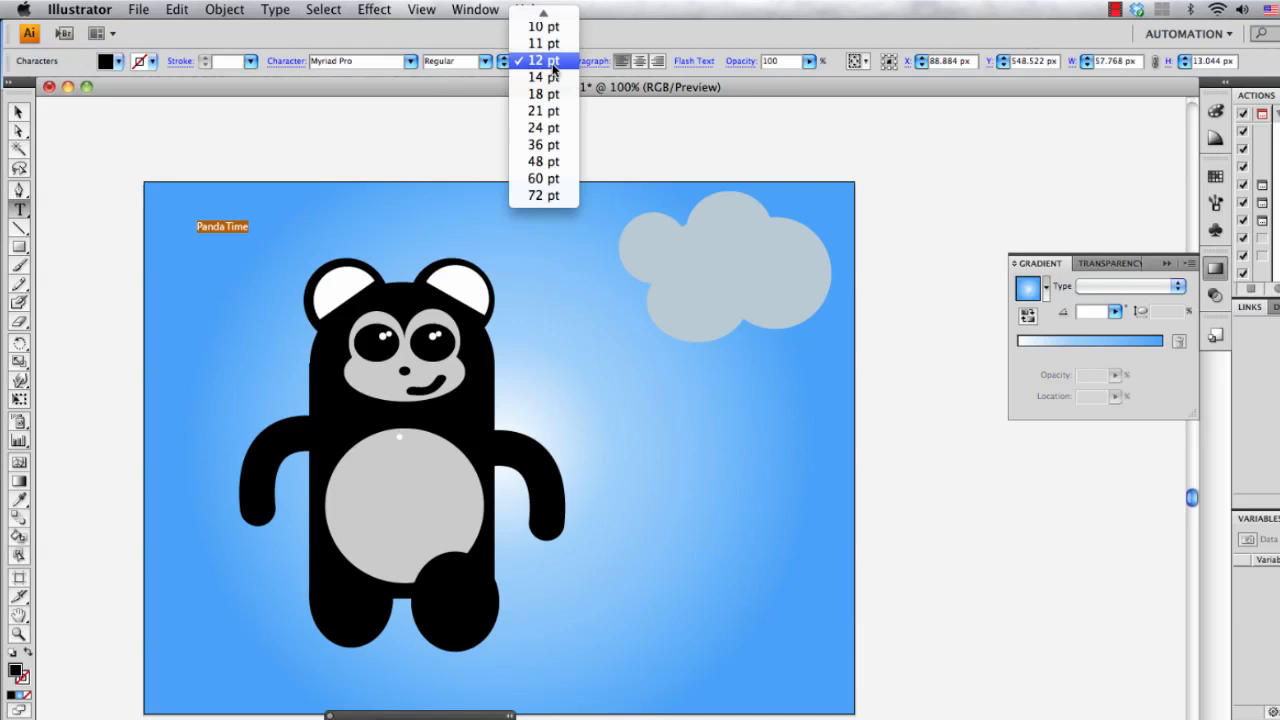
{"action": "left_click", "coordinate": [557, 178]}
- Move the "Panda Time" title to about X 183 px, Y 543 px, just above the panda's head
{"action": "left_click", "coordinate": [18, 111]}
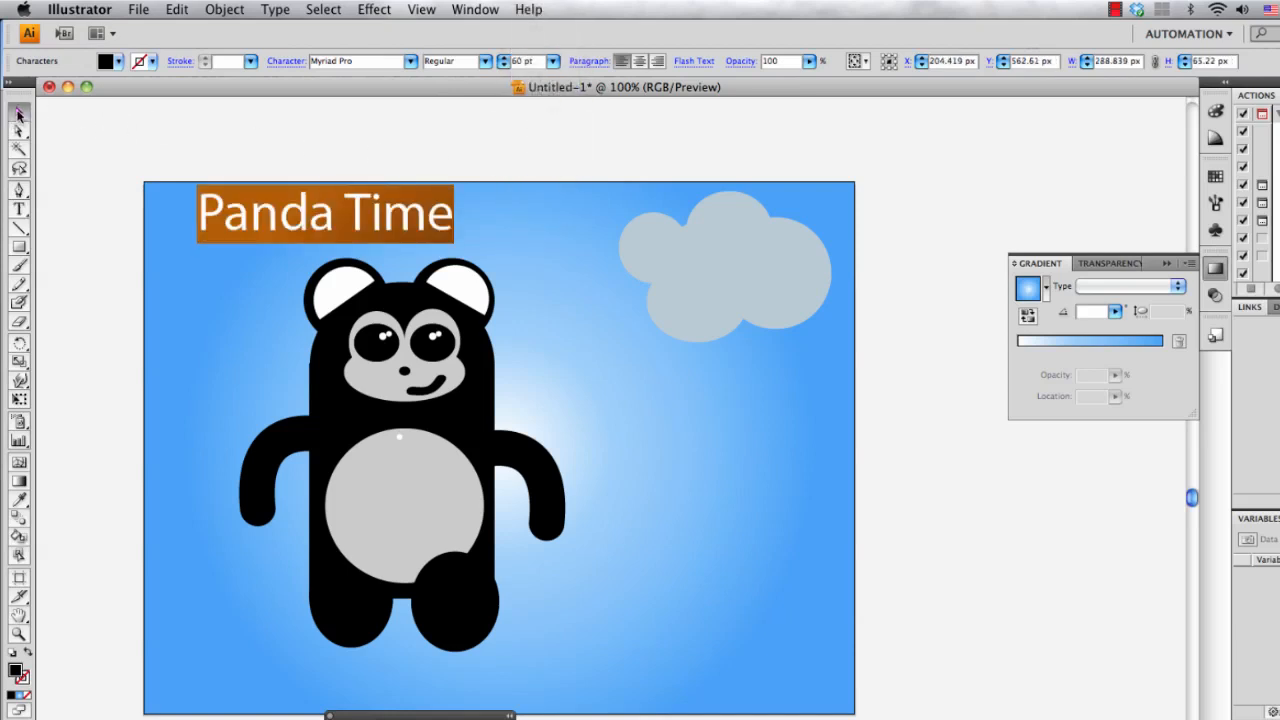
{"action": "left_click", "coordinate": [84, 156]}
{"action": "left_click_drag", "start_coordinate": [258, 222], "coordinate": [237, 237]}
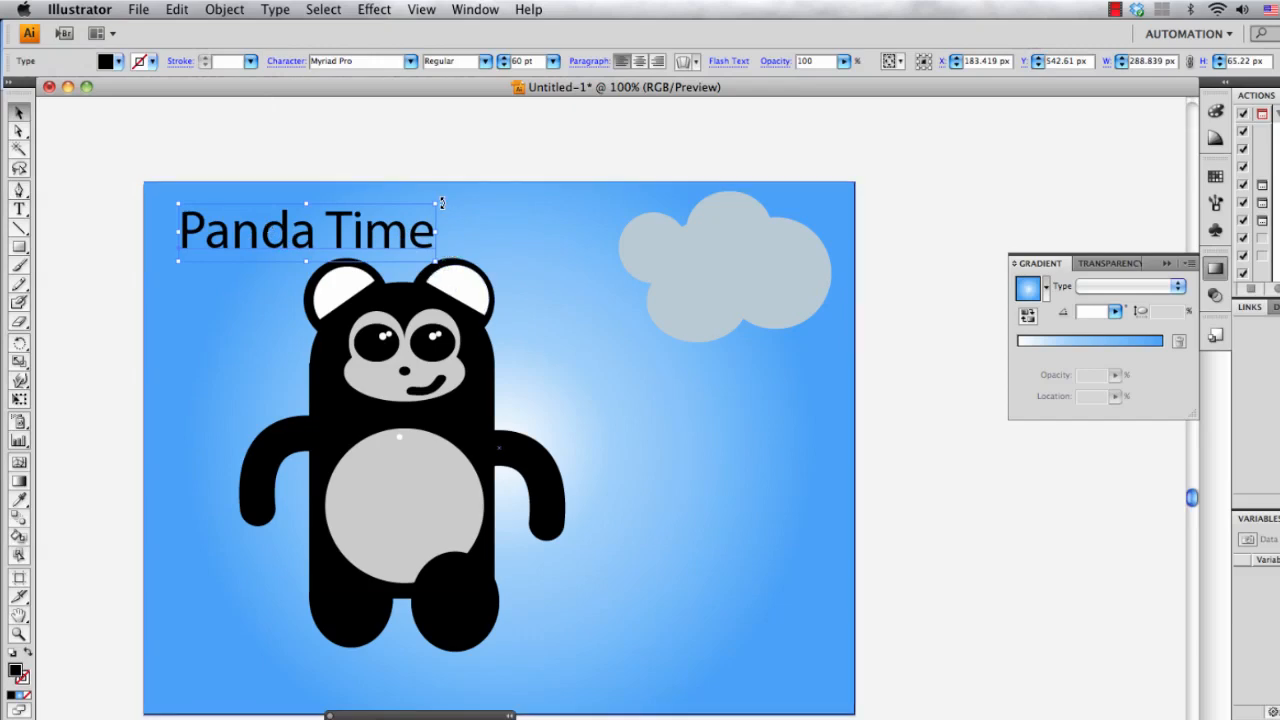
{"action": "mouse_move", "coordinate": [438, 199]}
{"action": "left_mouse_down"}
{"action": "mouse_move", "coordinate": [428, 175]}
{"action": "mouse_move", "coordinate": [463, 200]}
{"action": "left_mouse_up"}
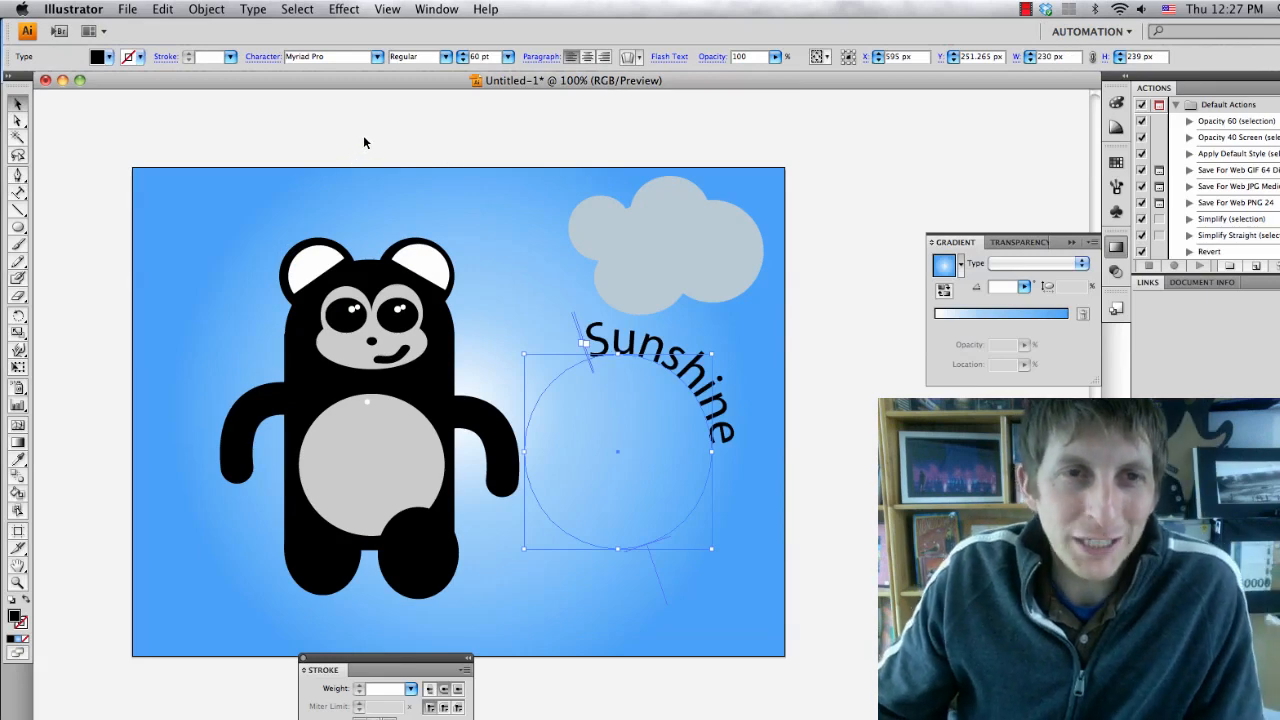
- Review the Save As options for the Adobe Illustrator (ai) format and cancel without saving
{"action": "left_click", "coordinate": [128, 10]}
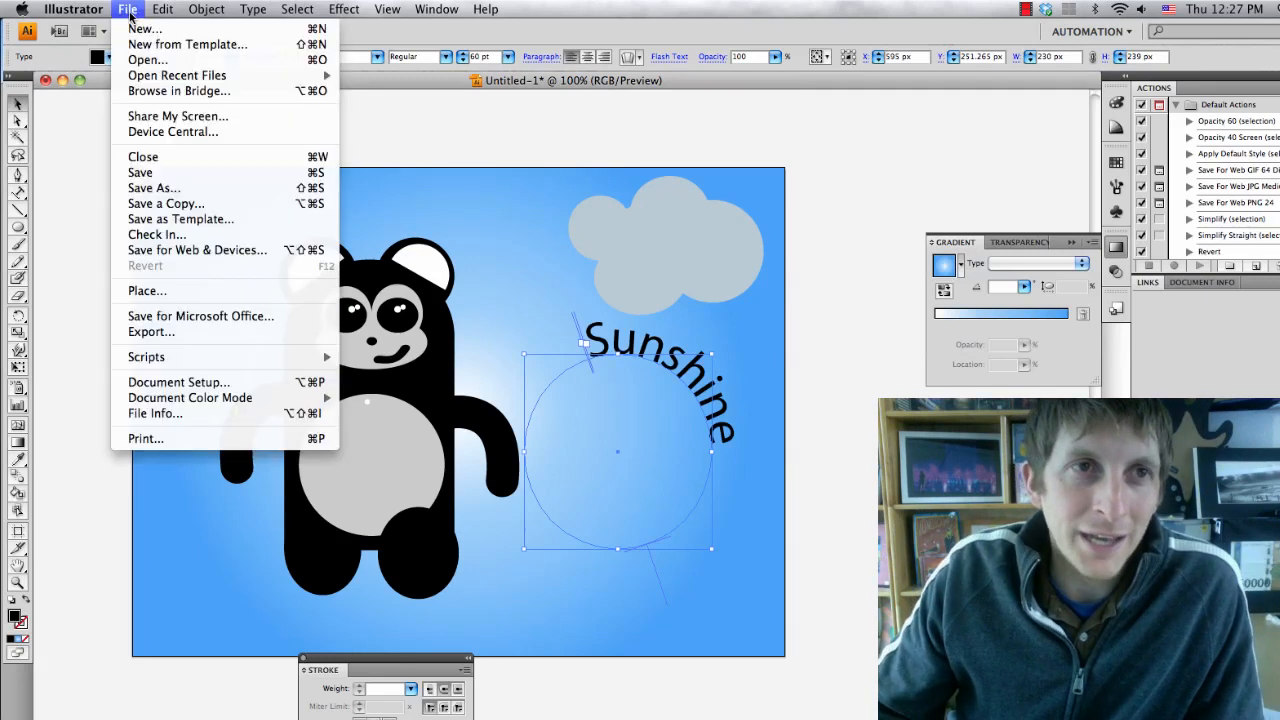
{"action": "left_click", "coordinate": [186, 189]}
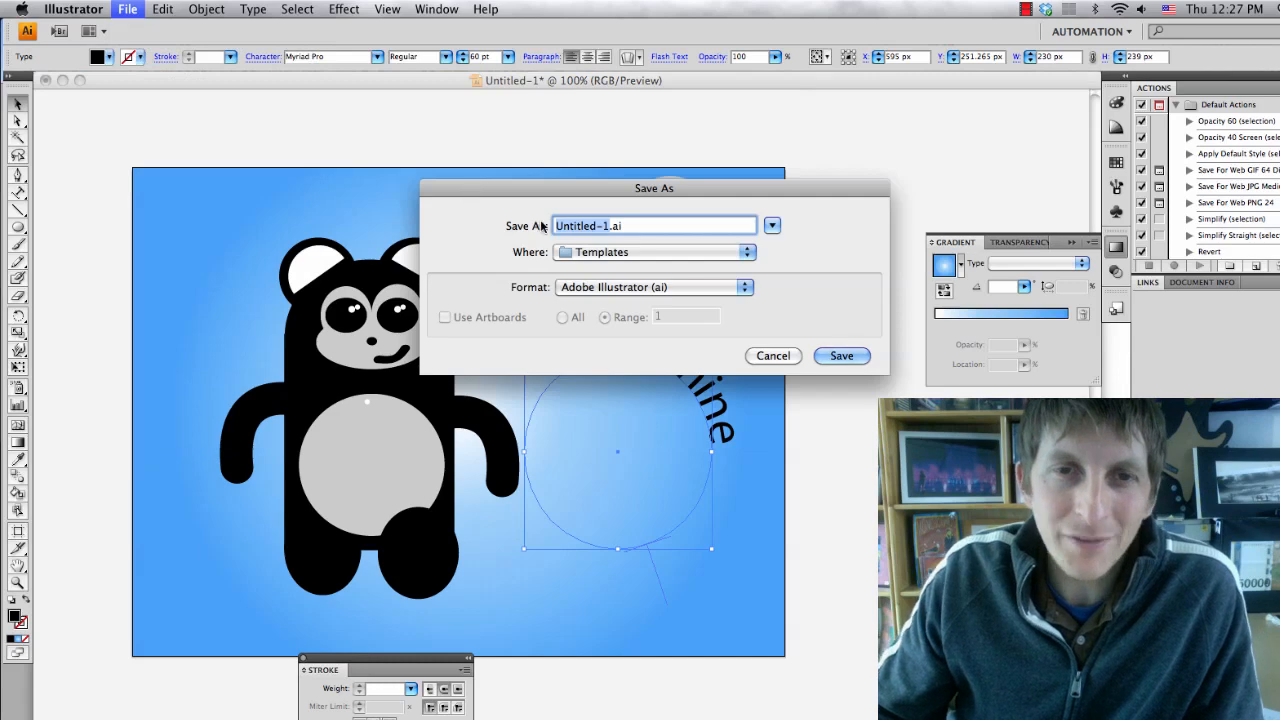
{"action": "left_click", "coordinate": [784, 362]}
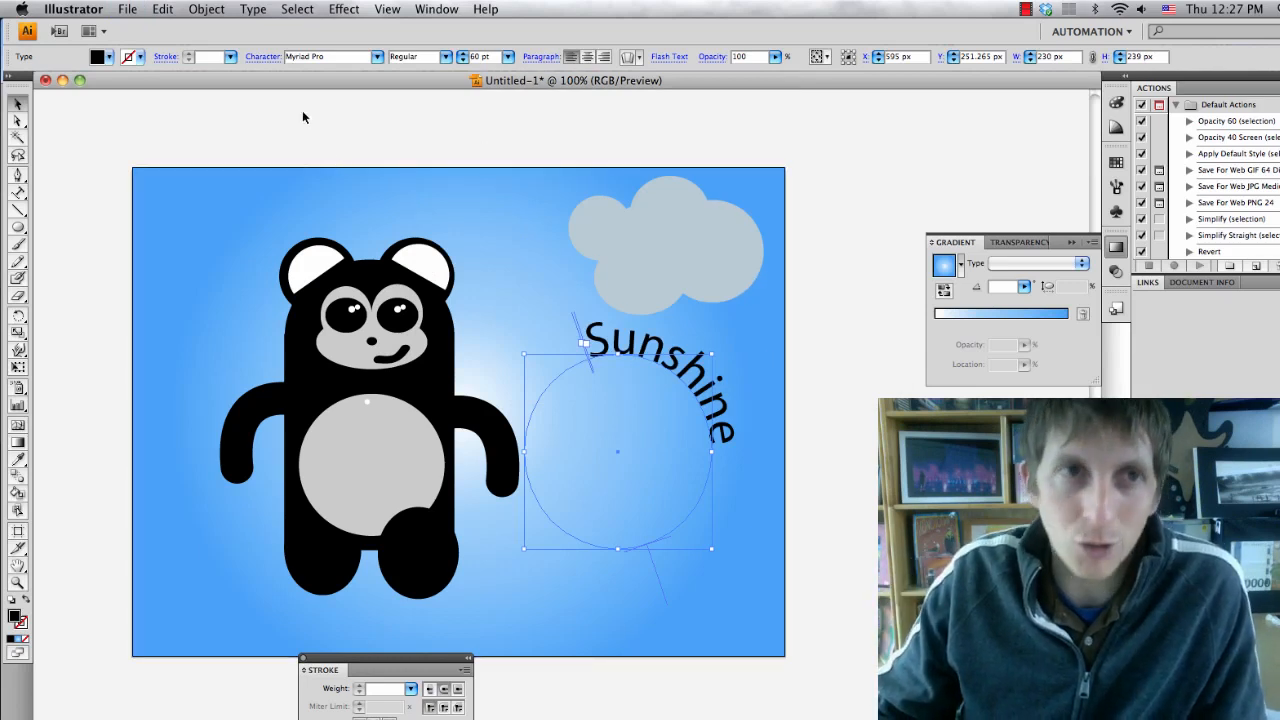
- Review the file formats available for exporting the artwork and cancel without exporting
{"action": "left_click", "coordinate": [127, 10]}
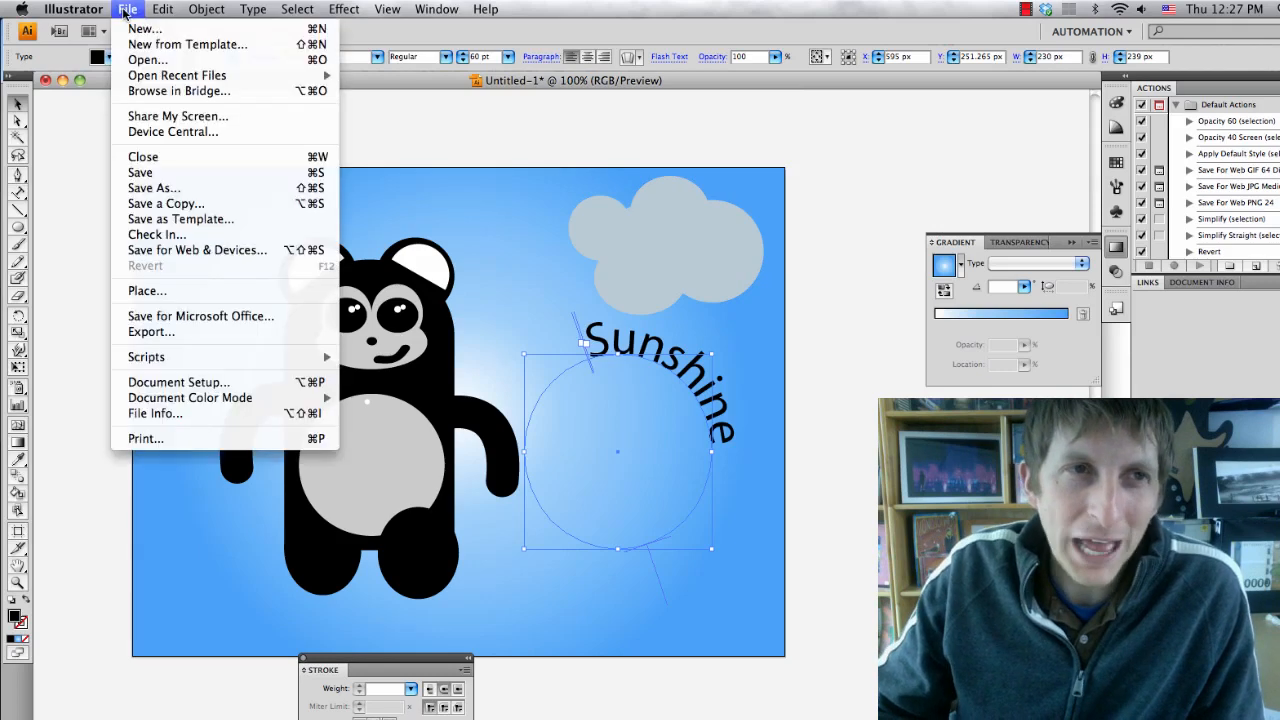
{"action": "left_click", "coordinate": [175, 332]}
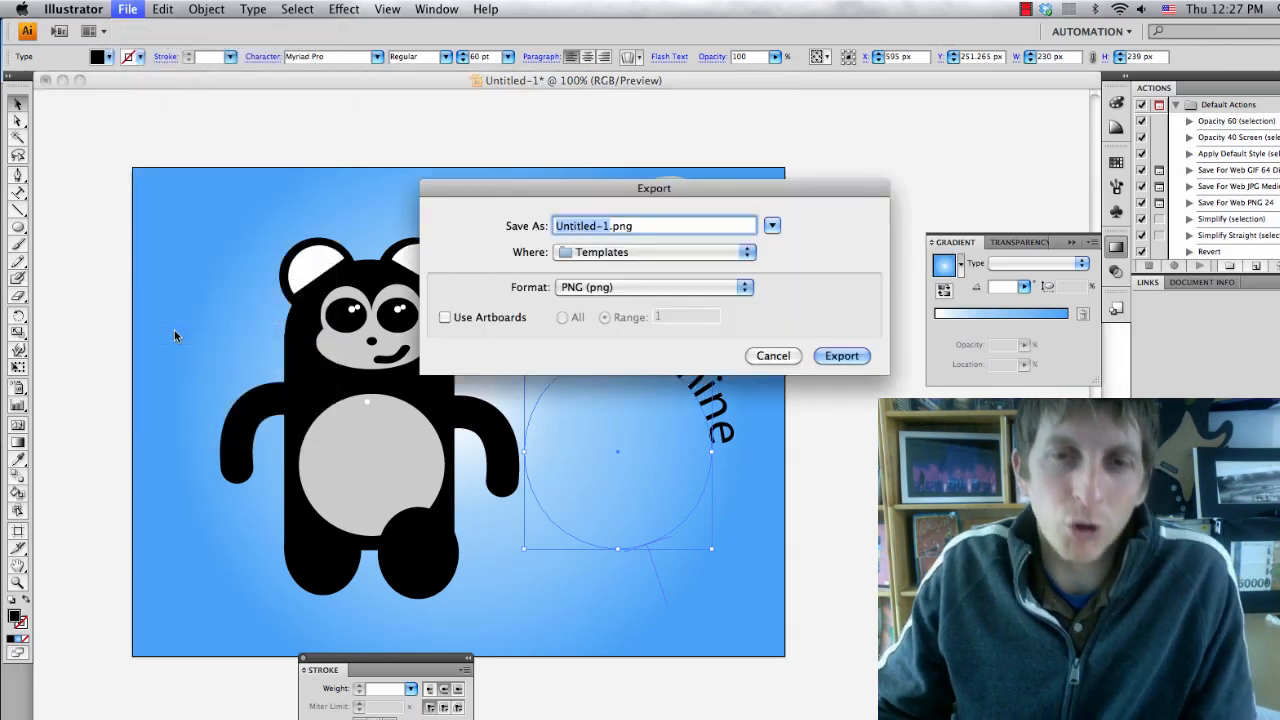
{"action": "left_click", "coordinate": [590, 289]}
{"action": "left_click", "coordinate": [478, 294]}
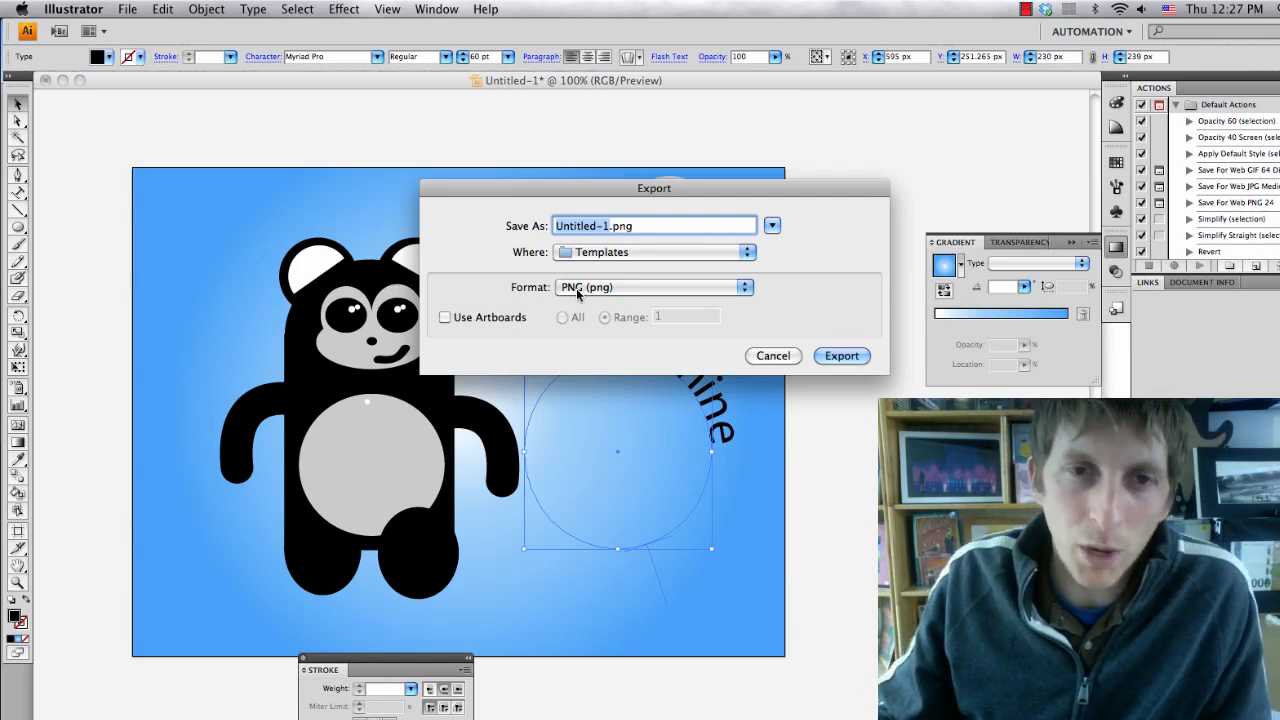
{"action": "left_click", "coordinate": [576, 288]}
{"action": "left_click", "coordinate": [585, 290]}
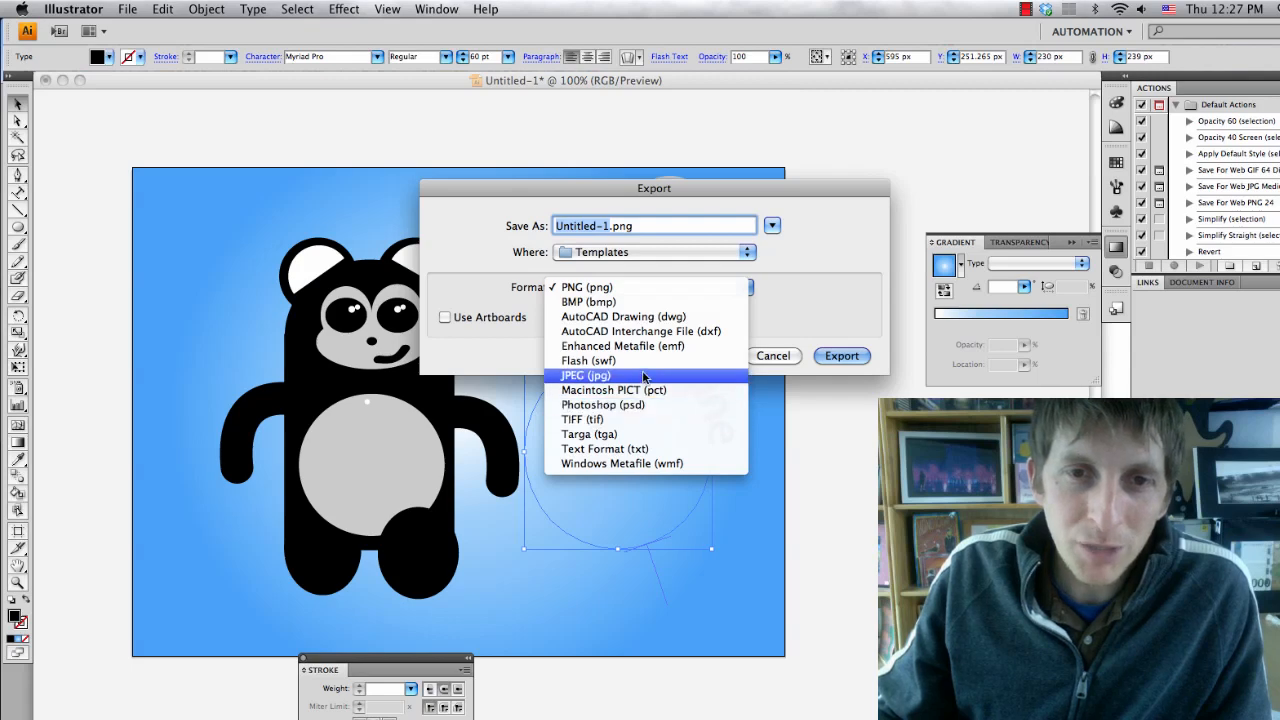
{"action": "left_click", "coordinate": [516, 272]}
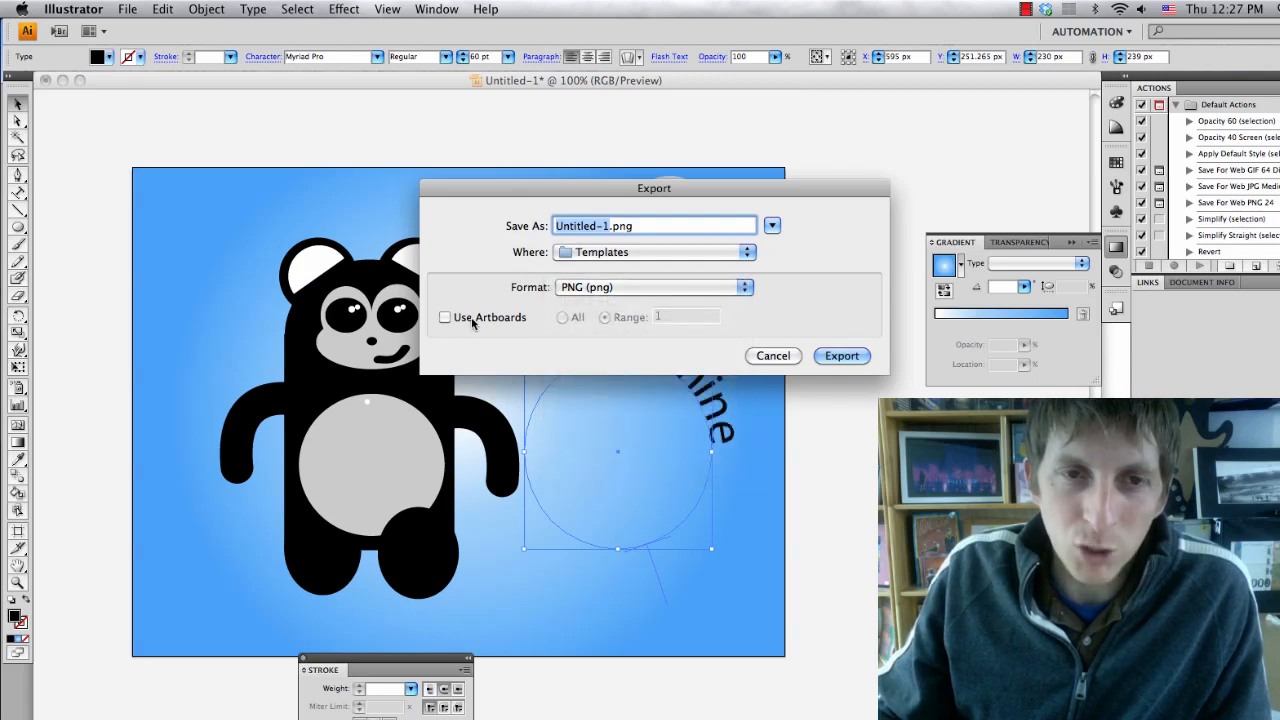
{"action": "left_click", "coordinate": [785, 356]}
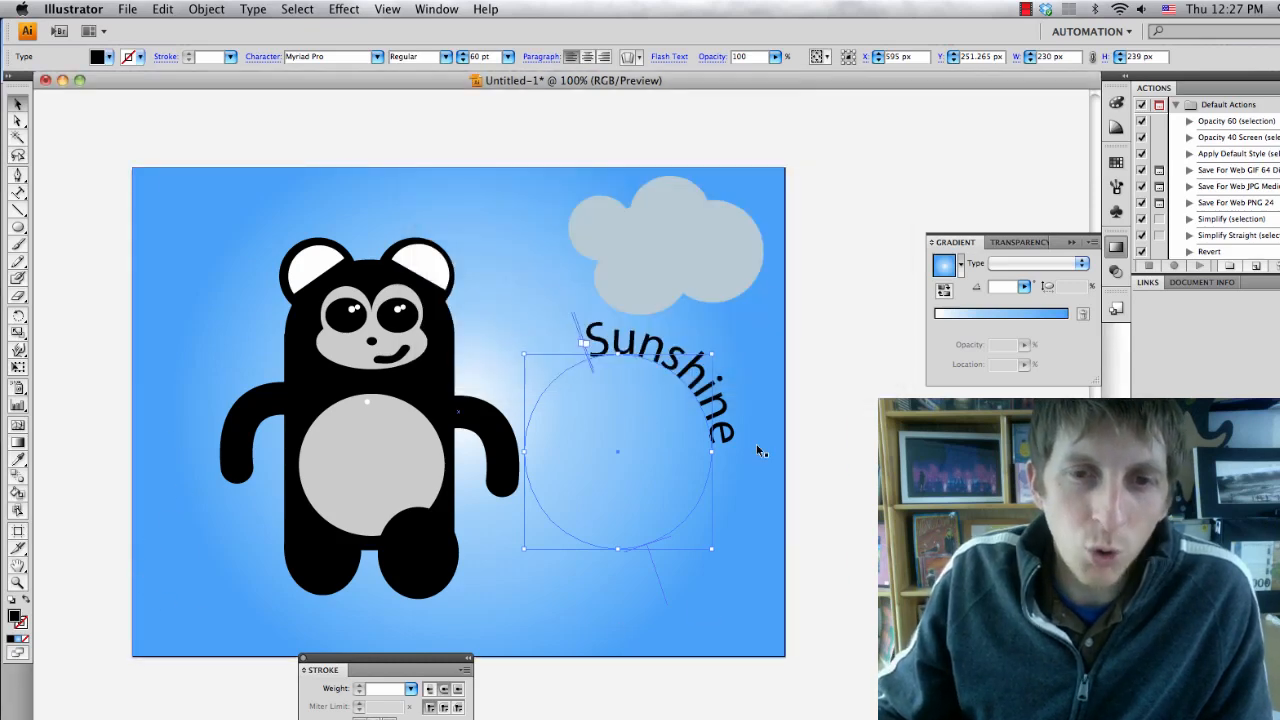
- Delete the blue gradient background and shrink the artboard to about 397 × 474 px so it tightly frames the panda
{"action": "left_click", "coordinate": [423, 214]}
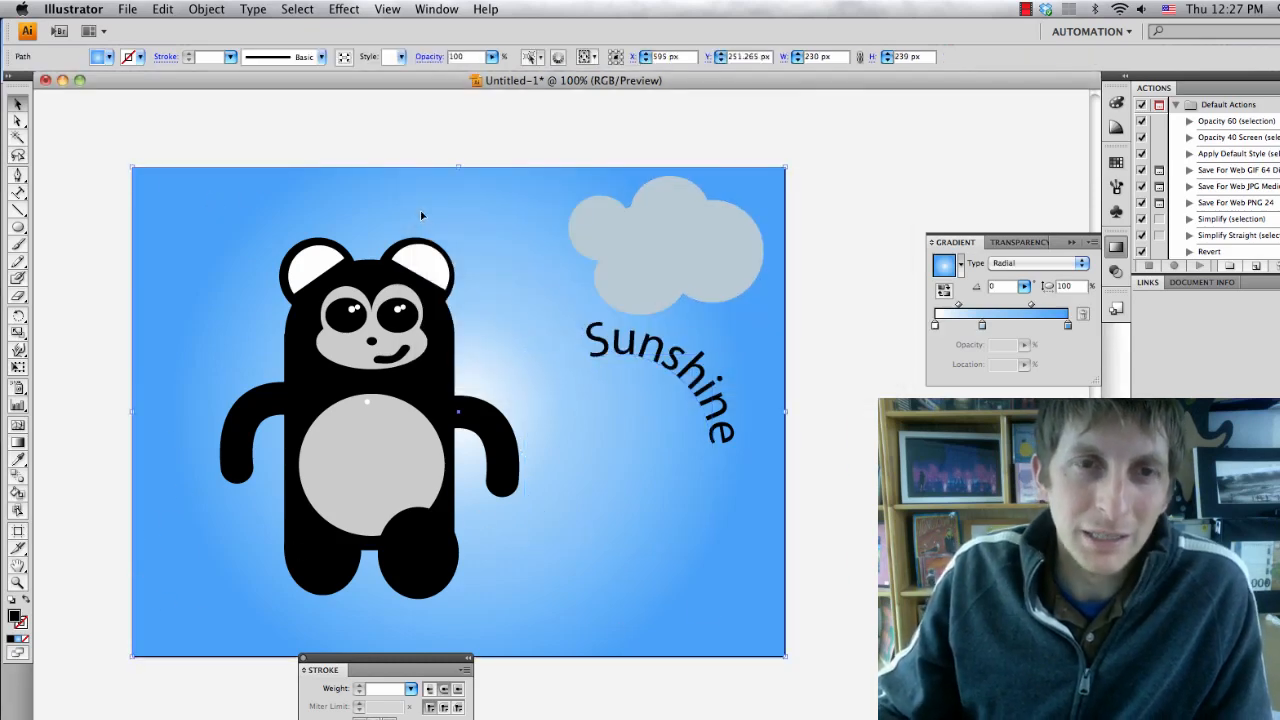
{"action": "key", "text": "Delete"}
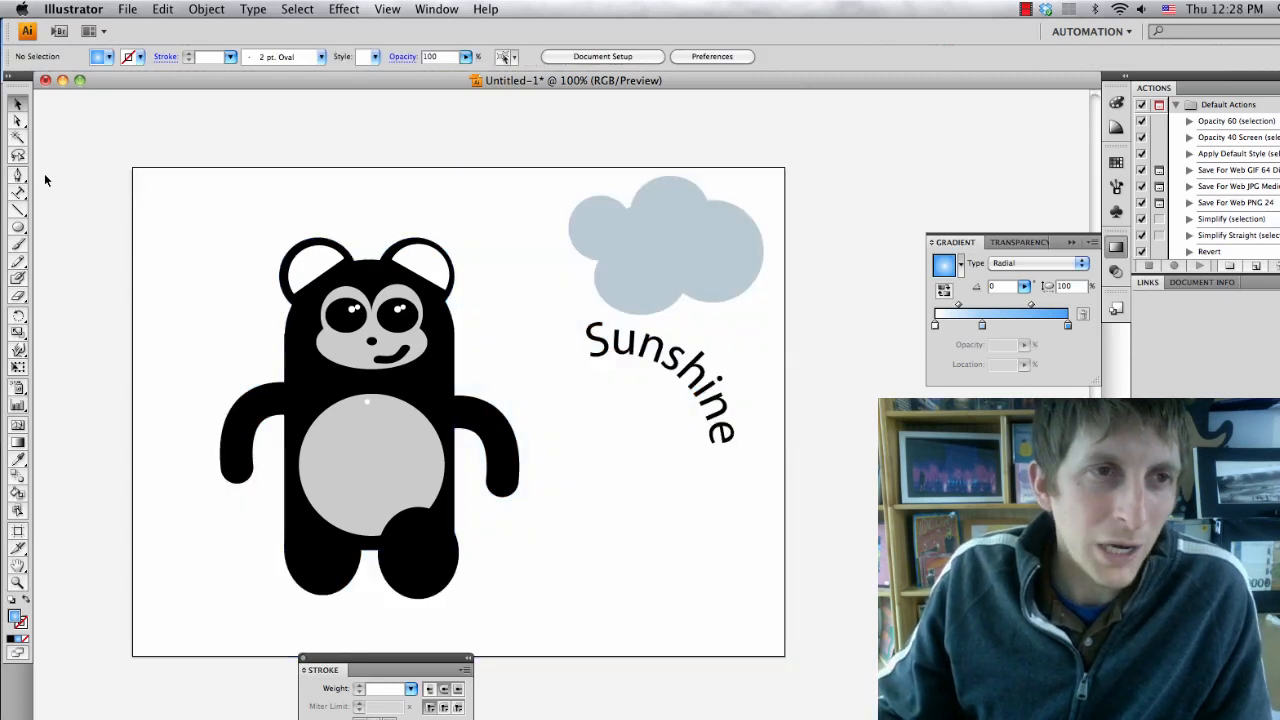
{"action": "left_click", "coordinate": [21, 538]}
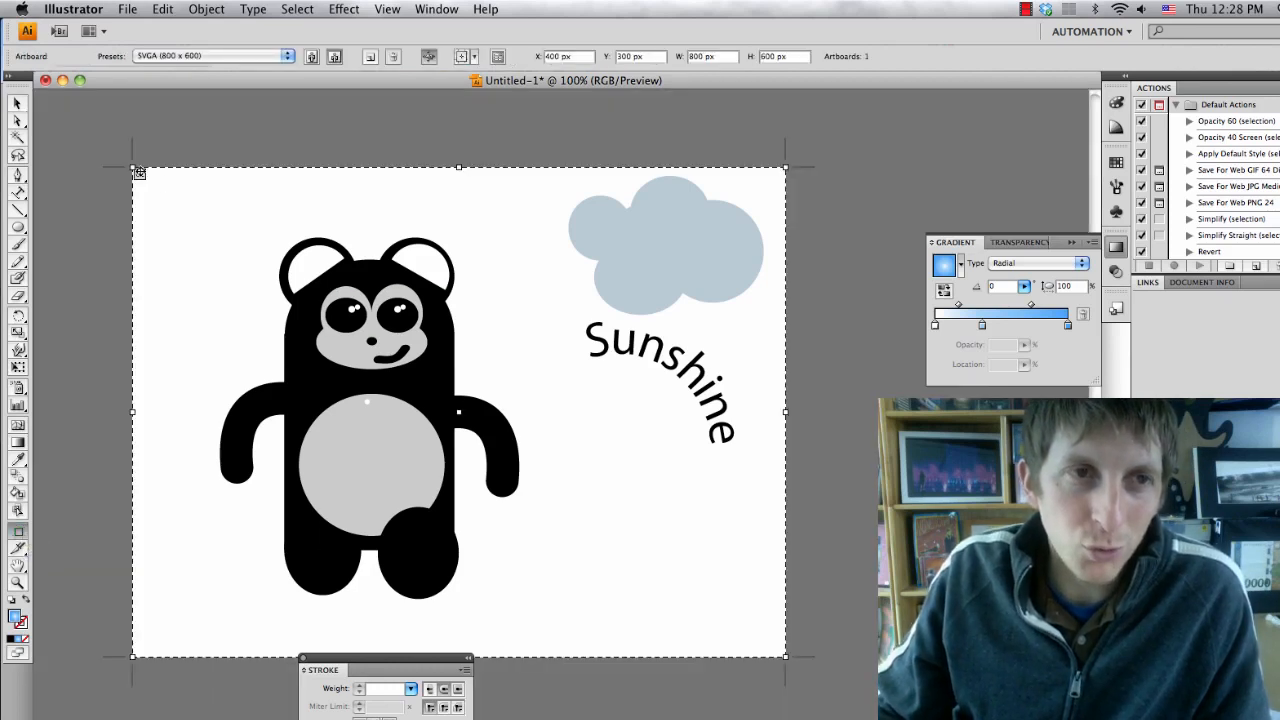
{"action": "left_click_drag", "start_coordinate": [131, 166], "coordinate": [205, 225]}
{"action": "left_click_drag", "start_coordinate": [786, 657], "coordinate": [530, 614]}
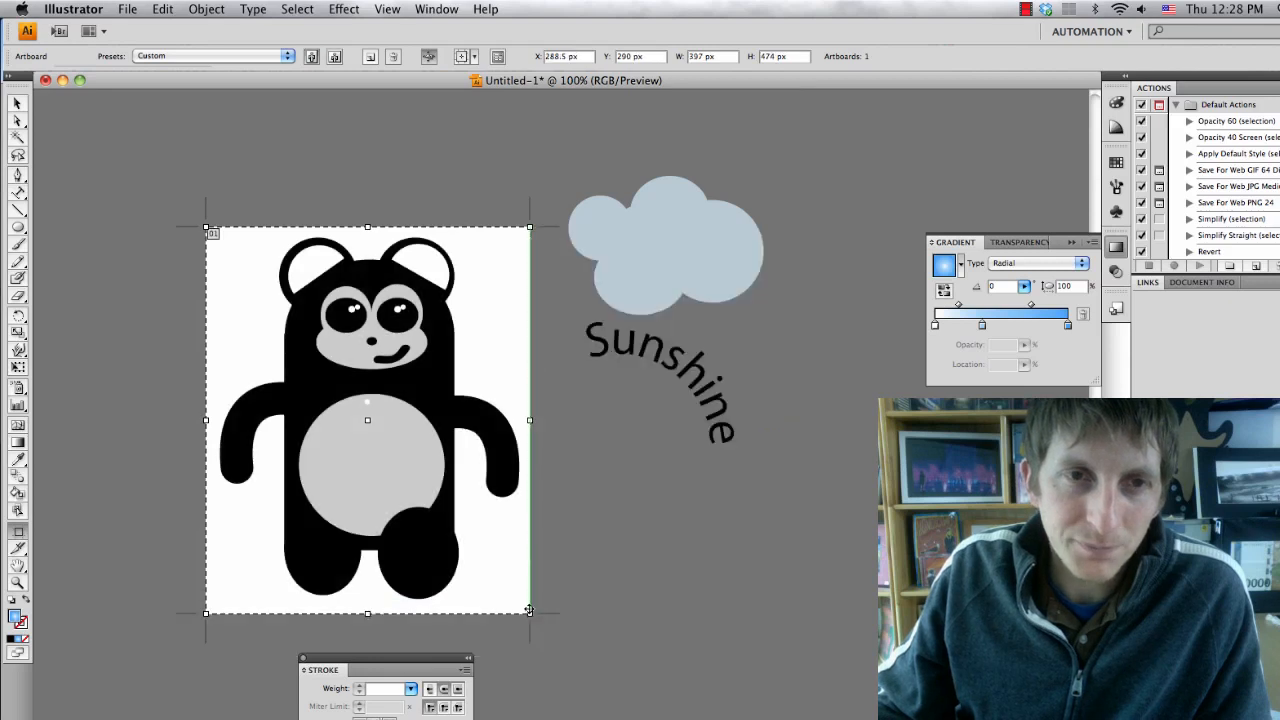
- Export the artwork to the Desktop as panda.png in PNG format, using artboard range 1
{"action": "left_click", "coordinate": [124, 9]}
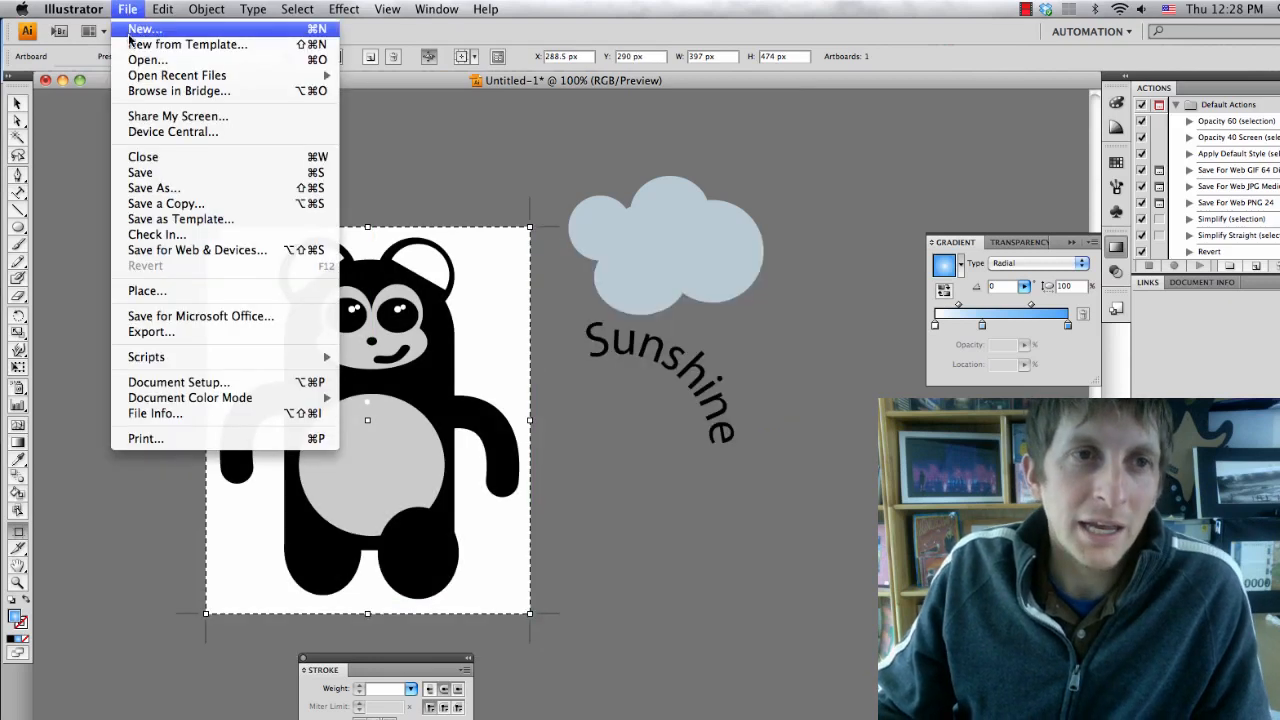
{"action": "left_click", "coordinate": [150, 332]}
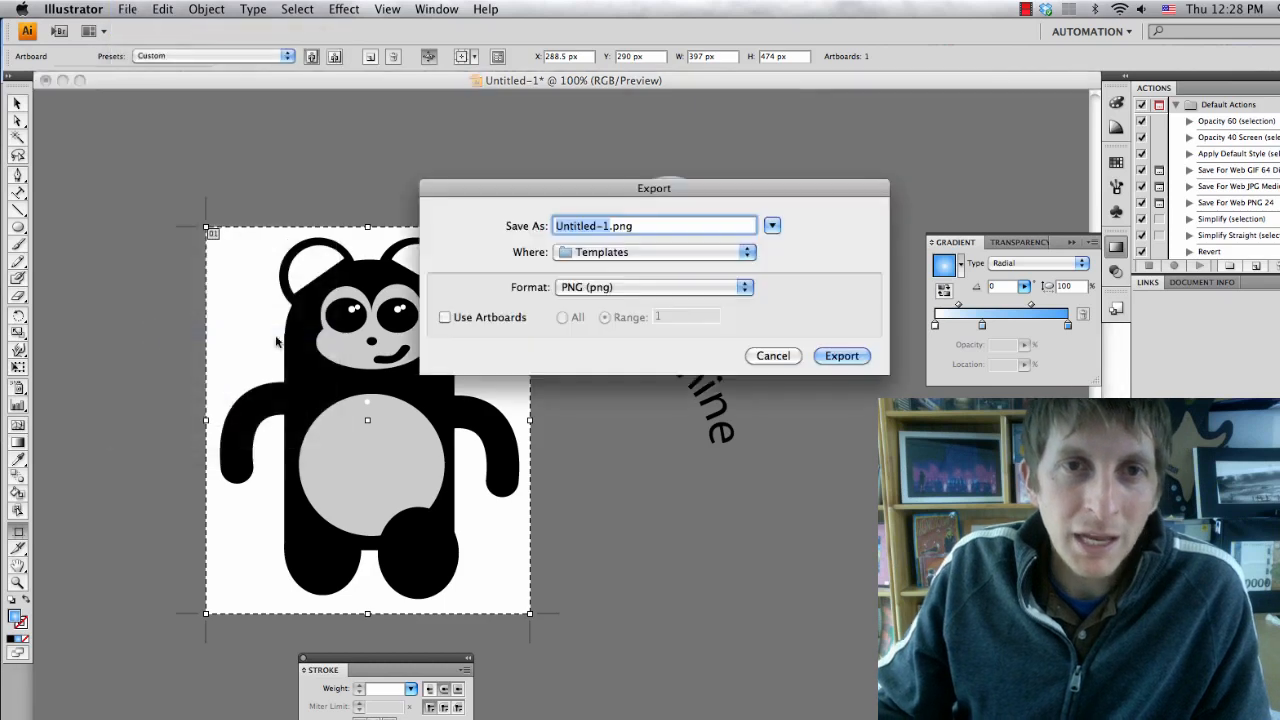
{"action": "left_click", "coordinate": [445, 317]}
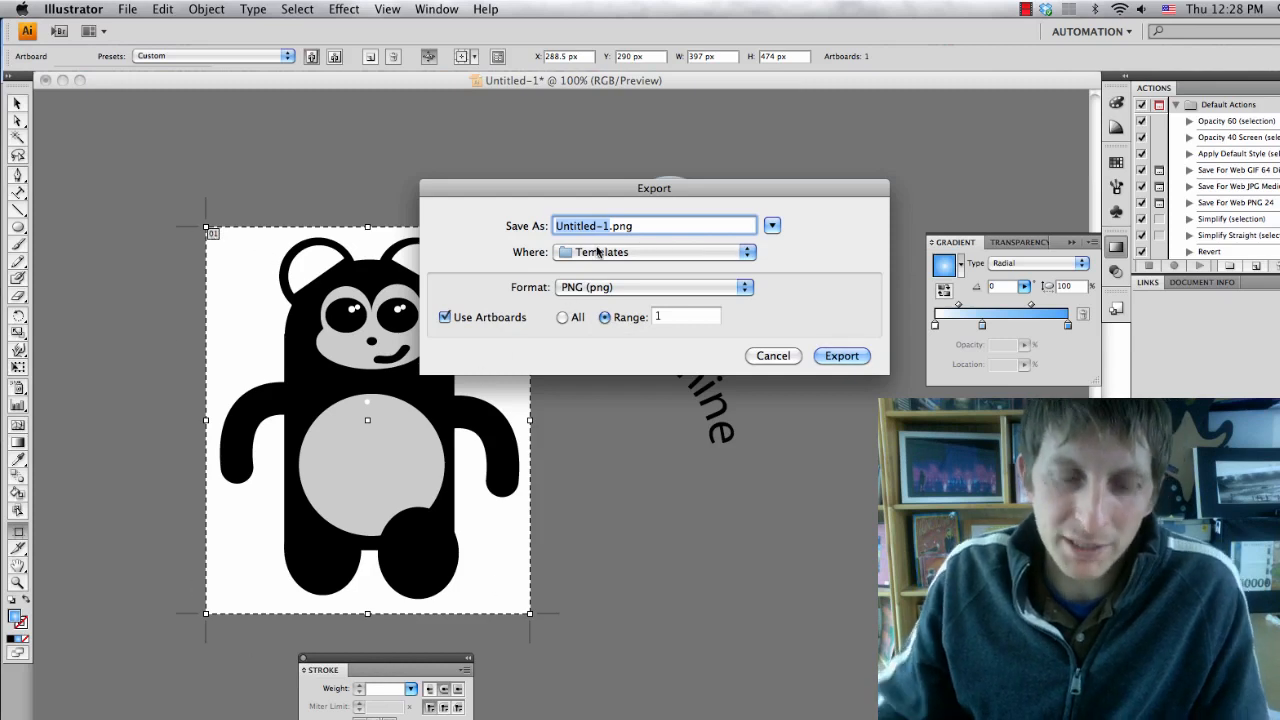
{"action": "type", "text": "panda"}
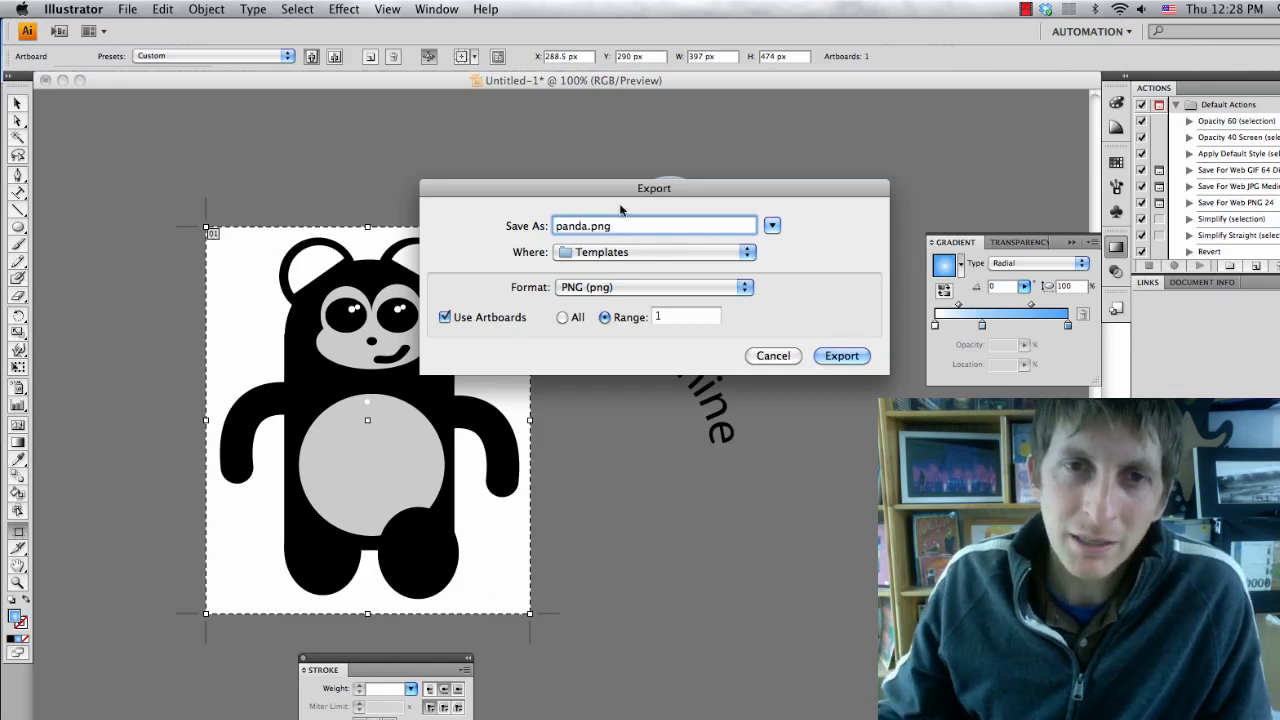
{"action": "left_click", "coordinate": [577, 258]}
{"action": "left_click", "coordinate": [583, 322]}
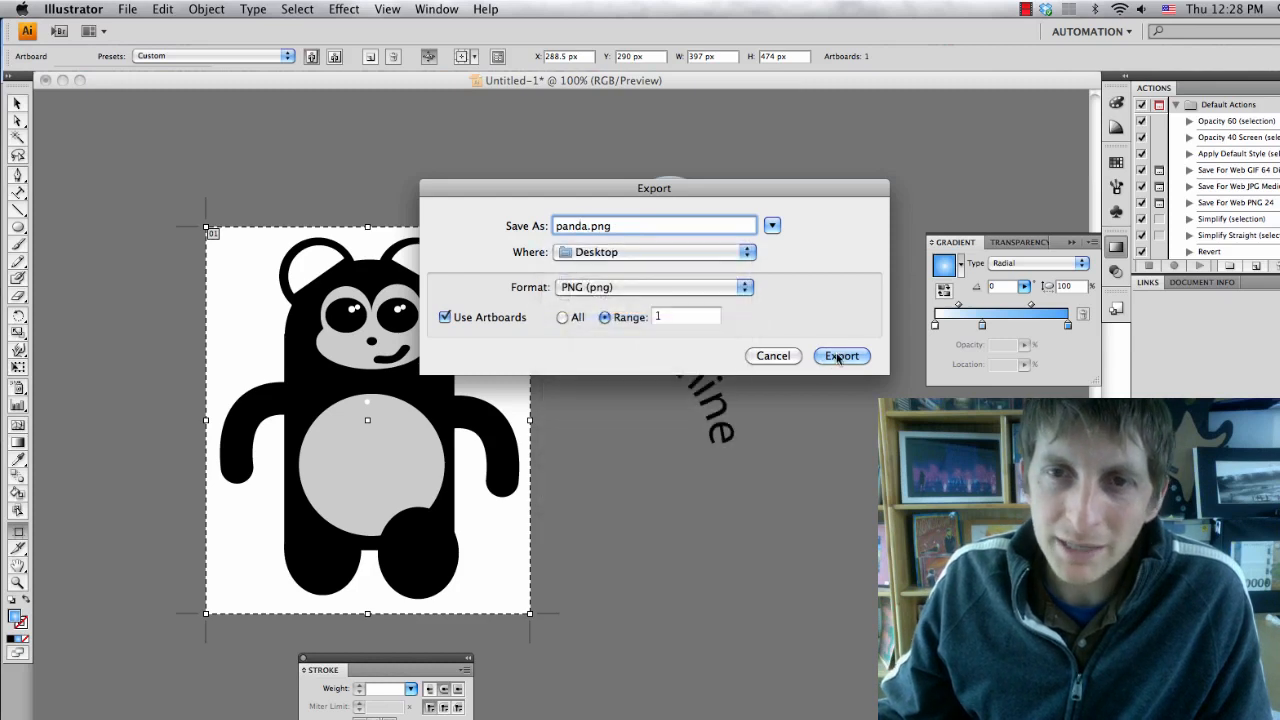
{"action": "left_click", "coordinate": [818, 360]}
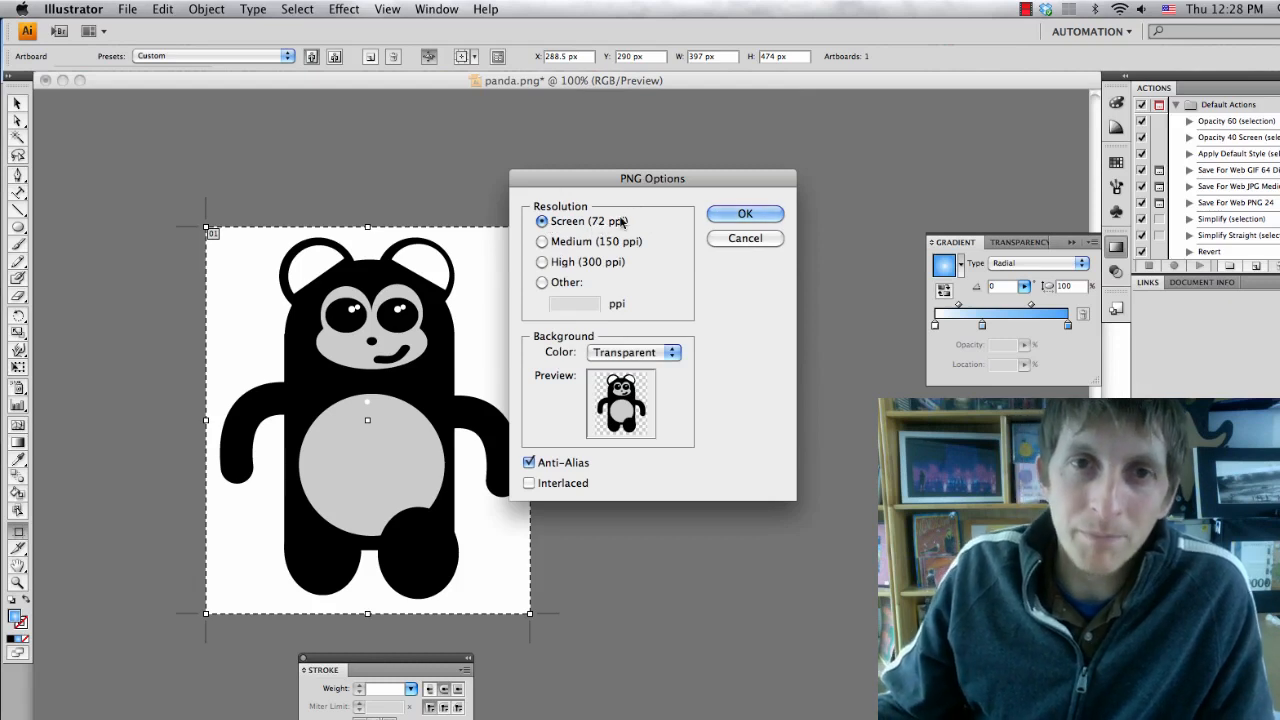
- Set the PNG resolution to High (300 ppi), try White and Black backgrounds, and finish the export with a Transparent background
{"action": "left_click", "coordinate": [561, 243]}
{"action": "left_click", "coordinate": [565, 260]}
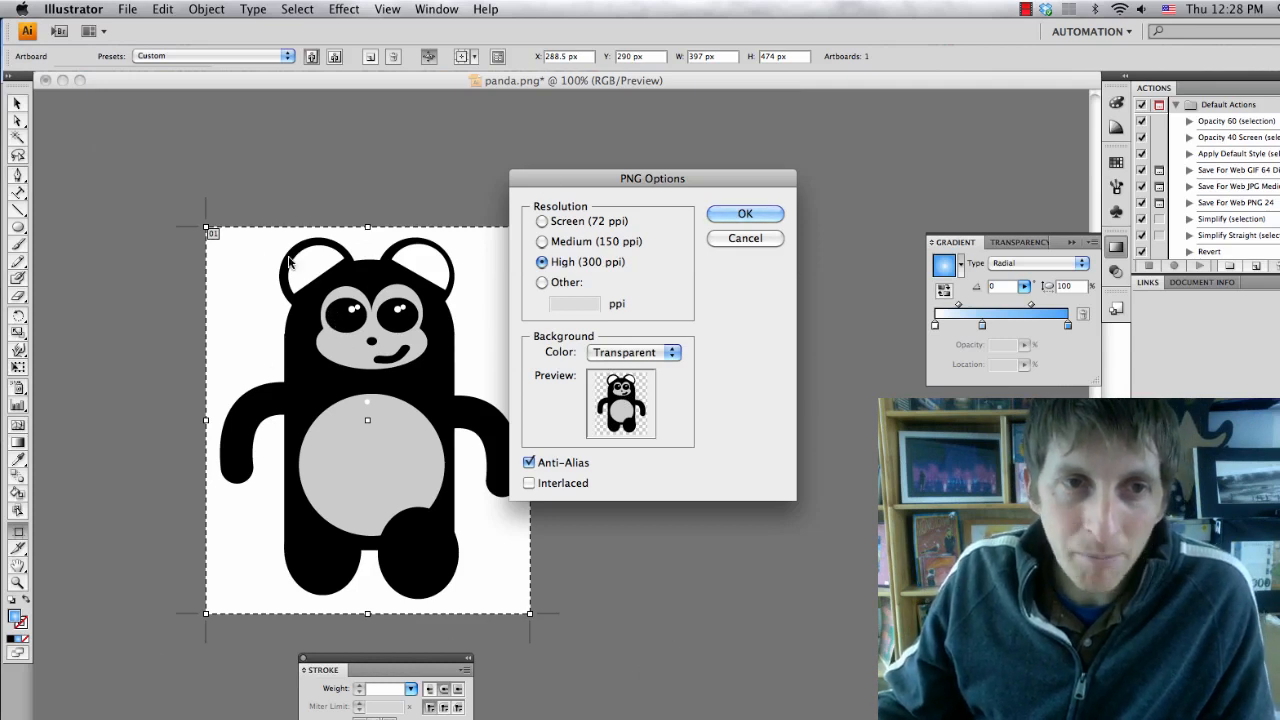
{"action": "left_click", "coordinate": [622, 352]}
{"action": "left_click", "coordinate": [626, 356]}
{"action": "left_click", "coordinate": [626, 356]}
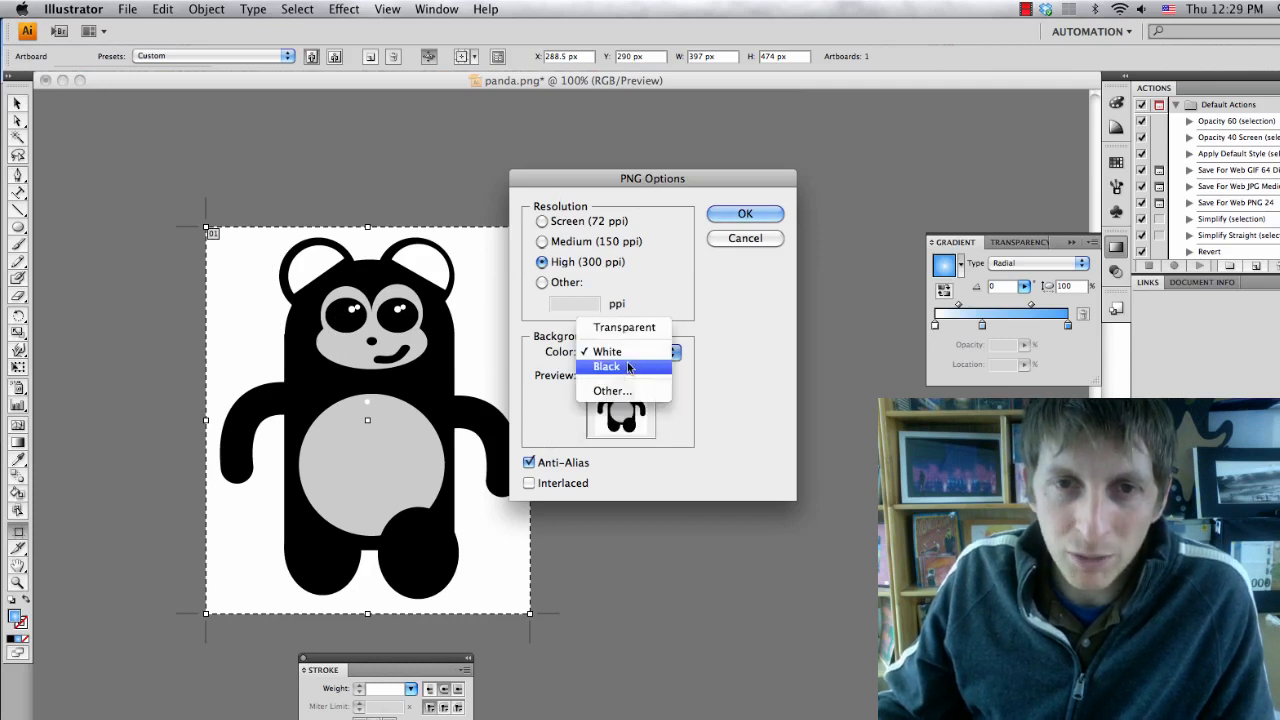
{"action": "left_click", "coordinate": [618, 364]}
{"action": "left_click", "coordinate": [620, 356]}
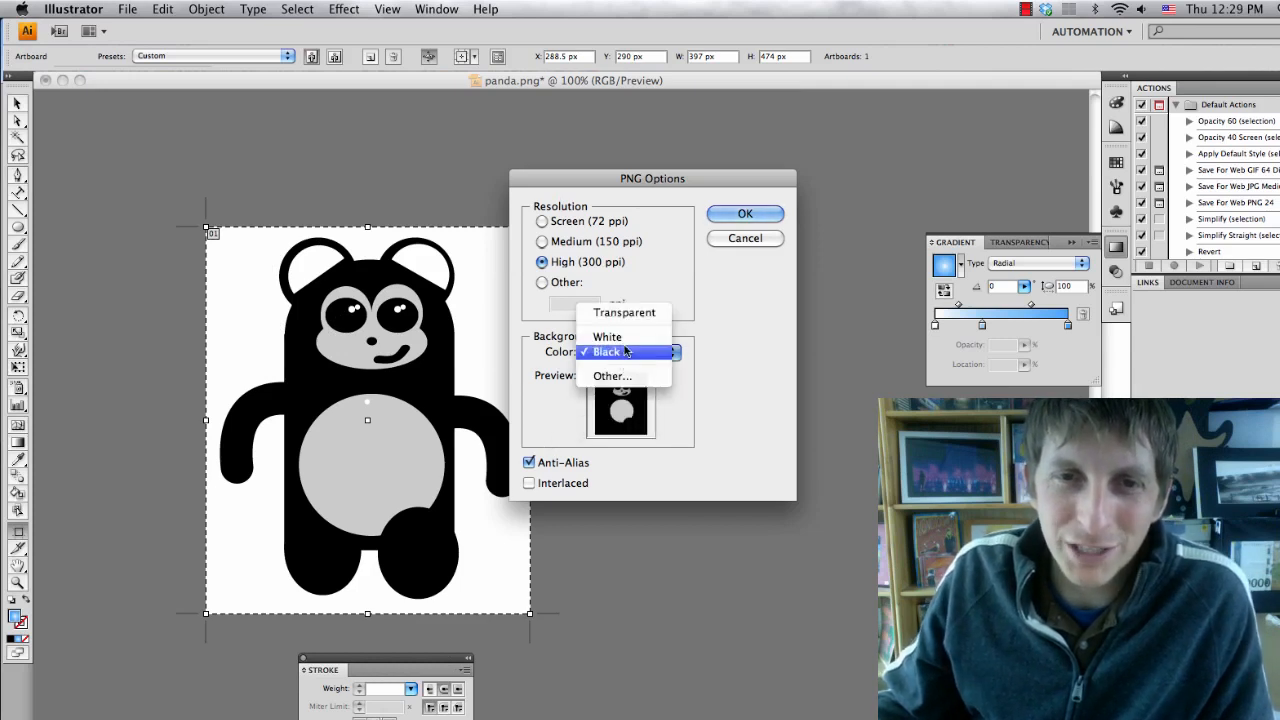
{"action": "left_click", "coordinate": [624, 310]}
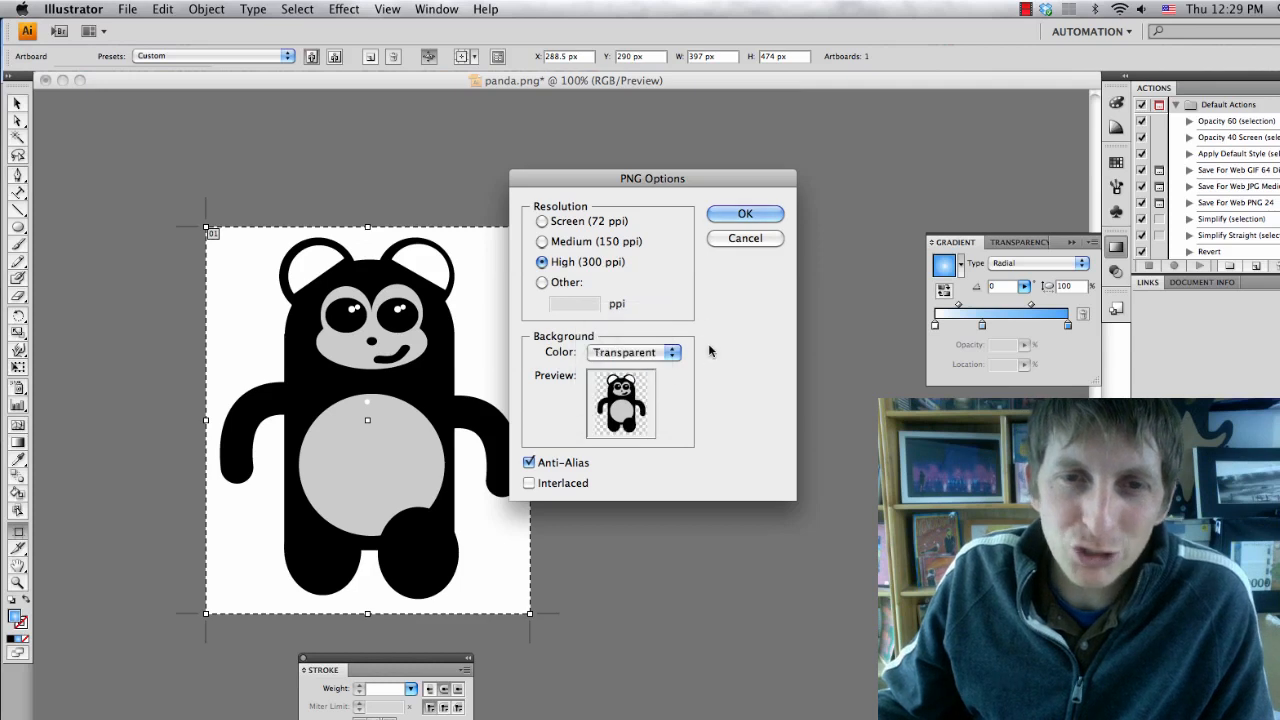
{"action": "left_click", "coordinate": [746, 214]}
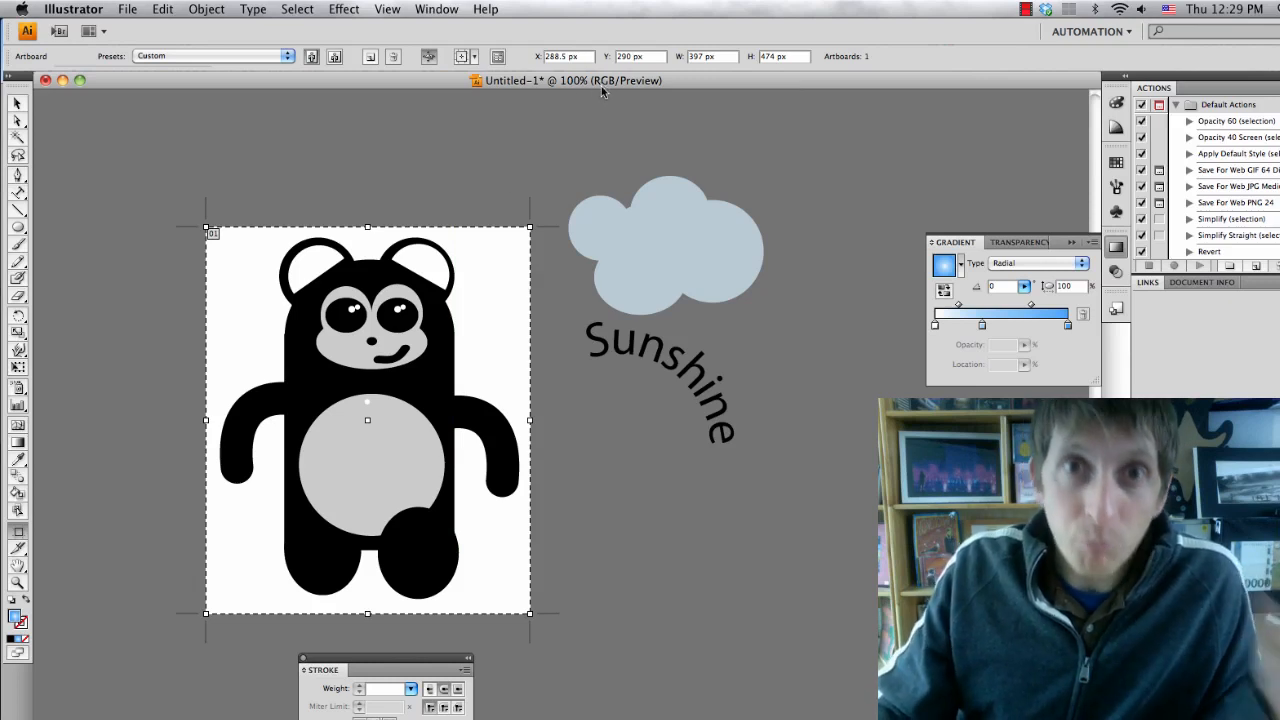
- Convert the document color mode to CMYK Color
{"action": "left_click", "coordinate": [195, 9]}
{"action": "mouse_move", "coordinate": [131, 10]}
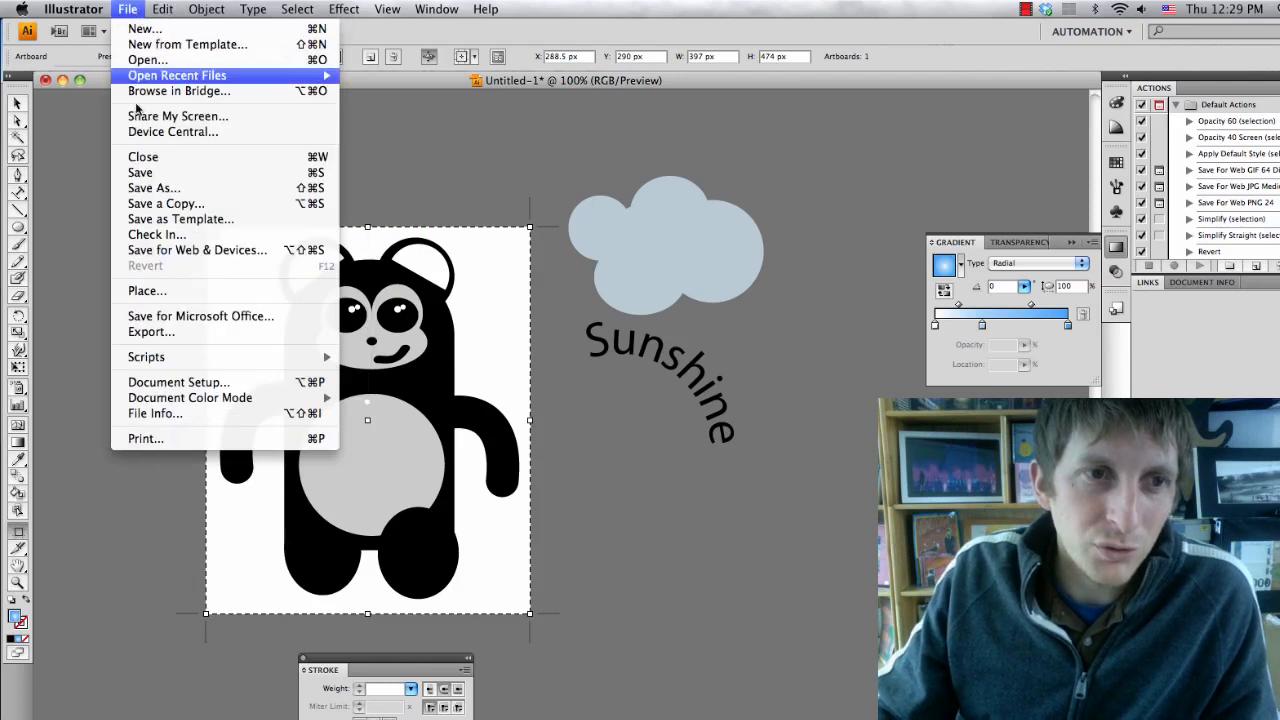
{"action": "mouse_move", "coordinate": [181, 401]}
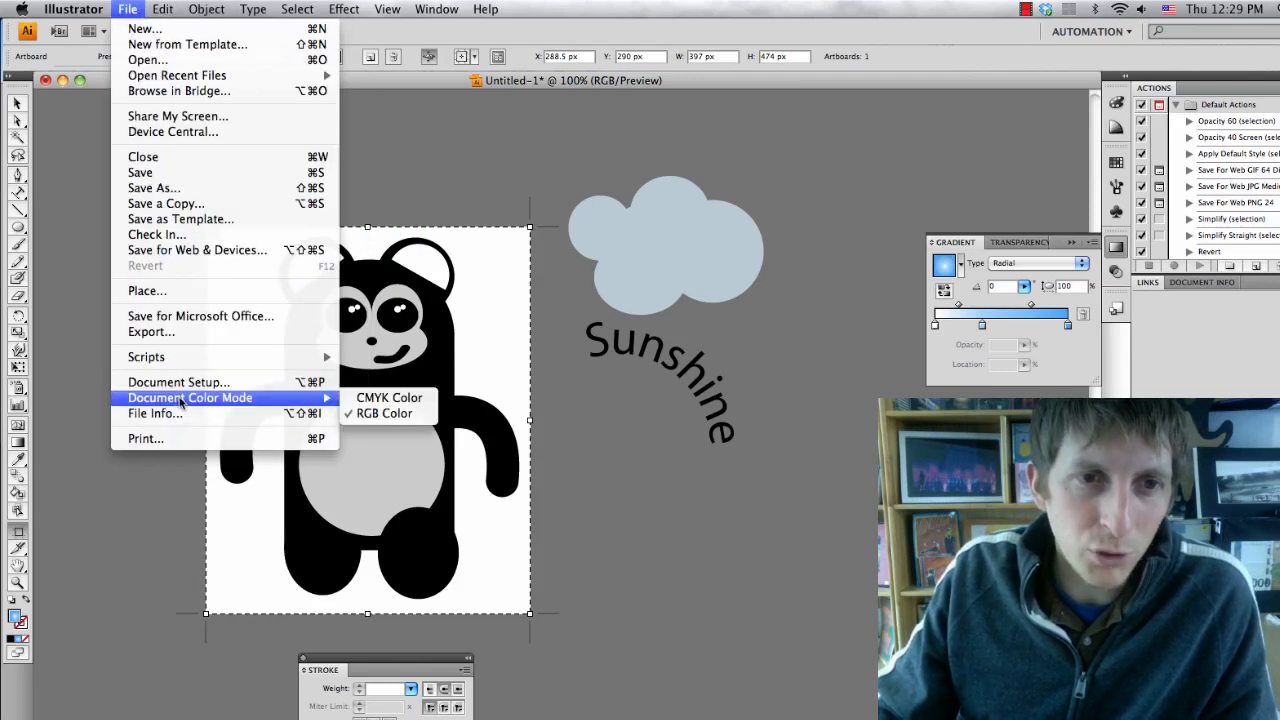
{"action": "left_click", "coordinate": [378, 400]}
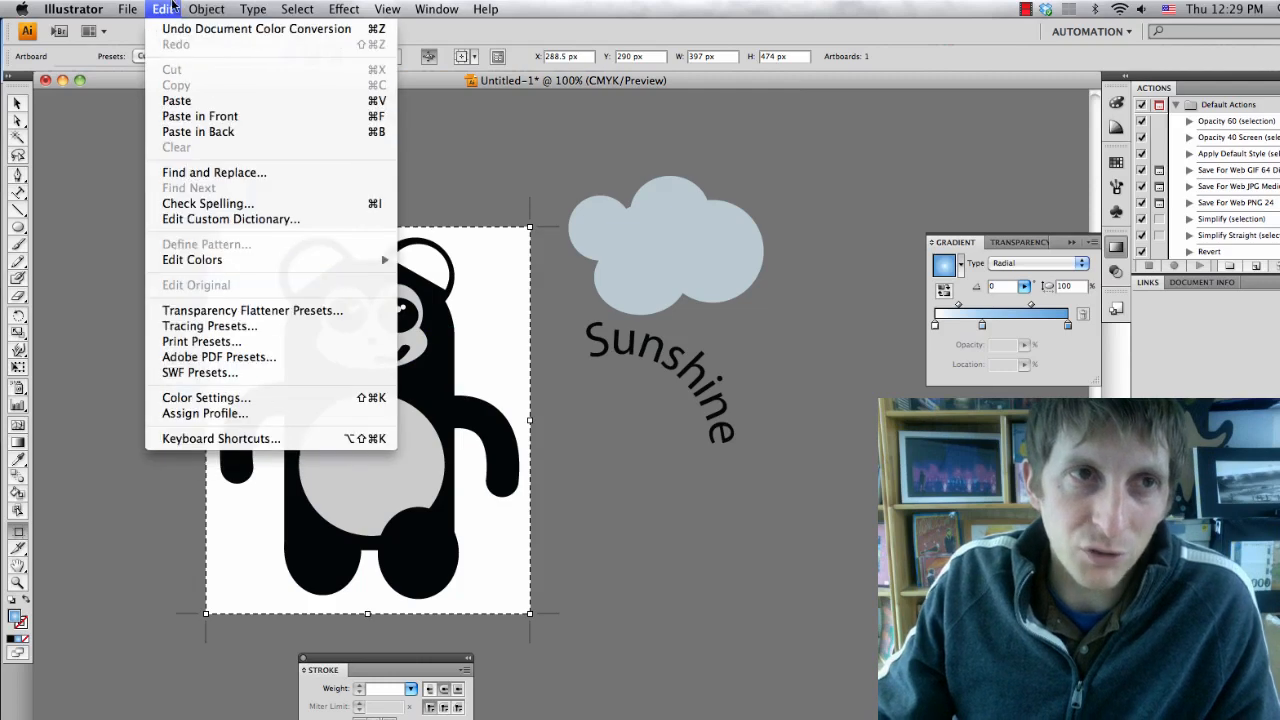
{"action": "left_click", "coordinate": [104, 345]}
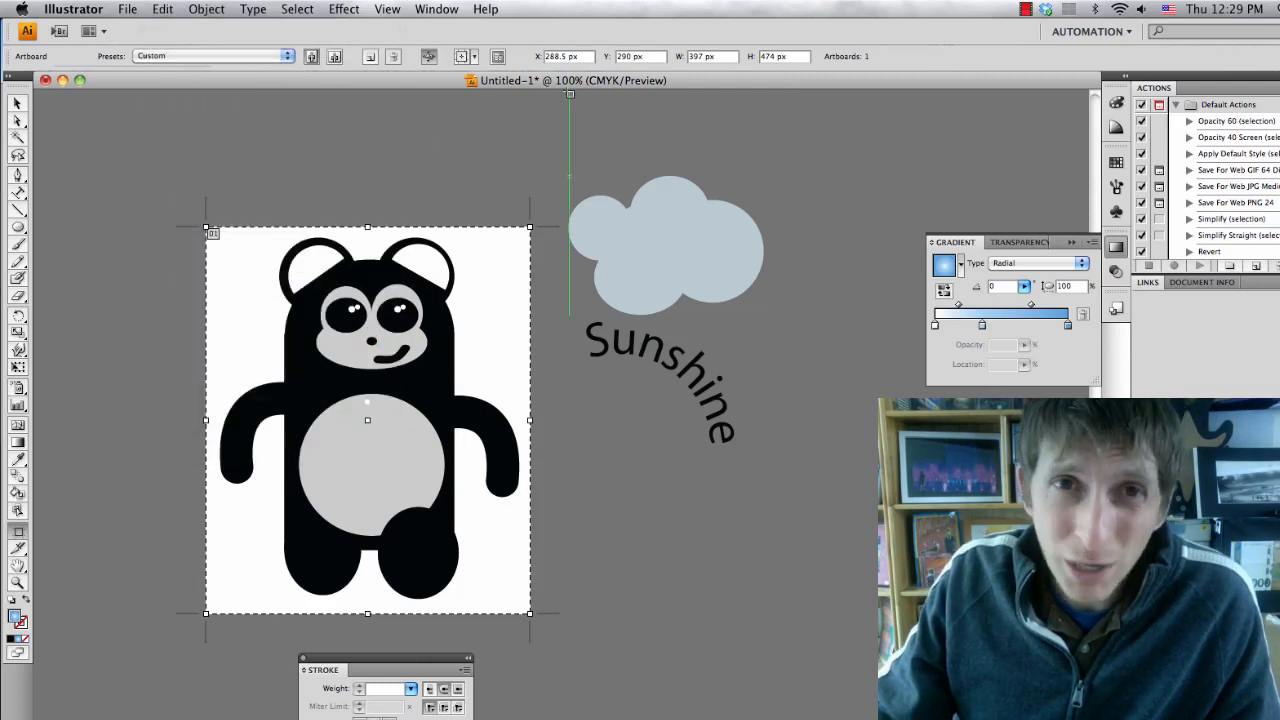